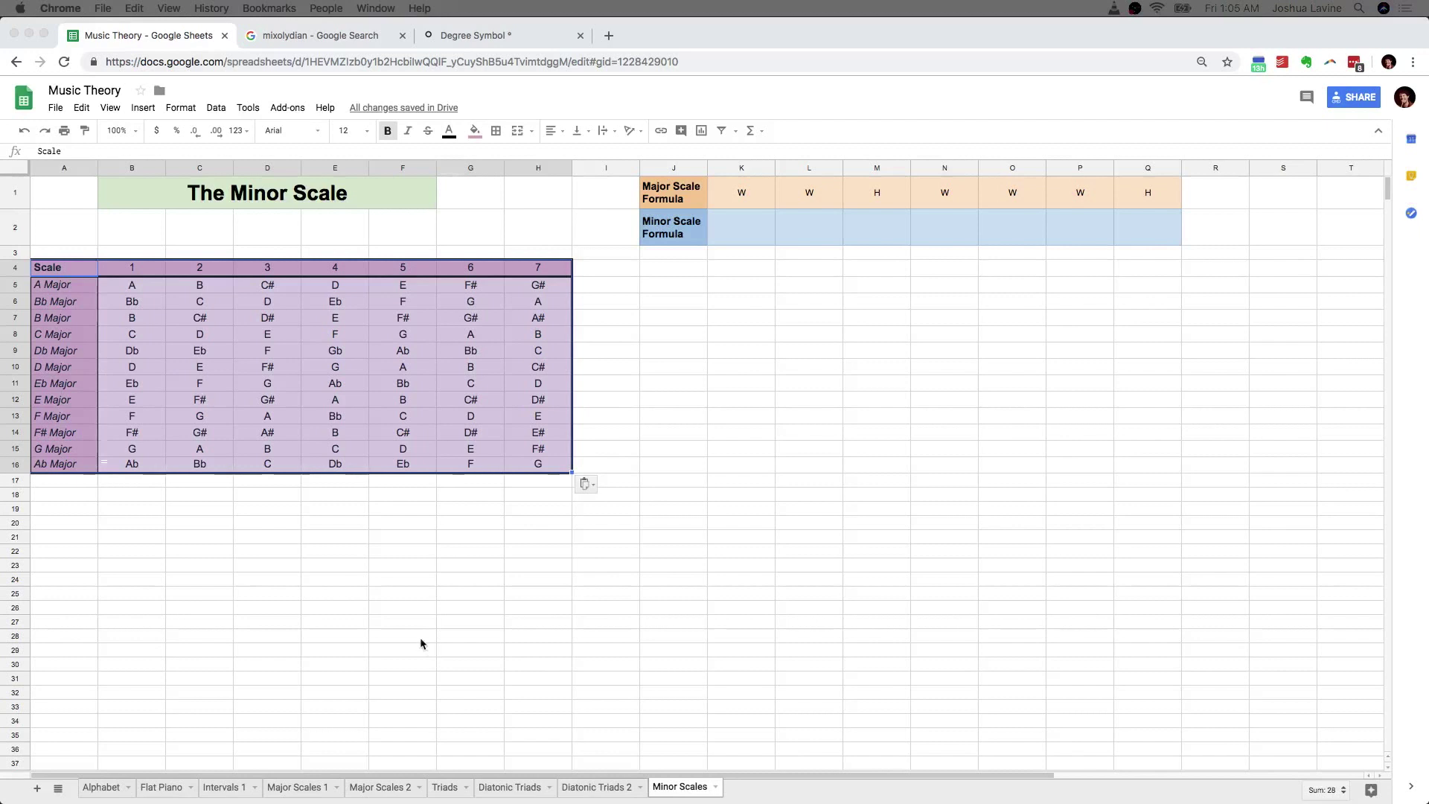
# - Examine the scale table, the whole- and half-step sequence of the major scale formula, and the minor scale formula row
pyautogui.click(533, 625)
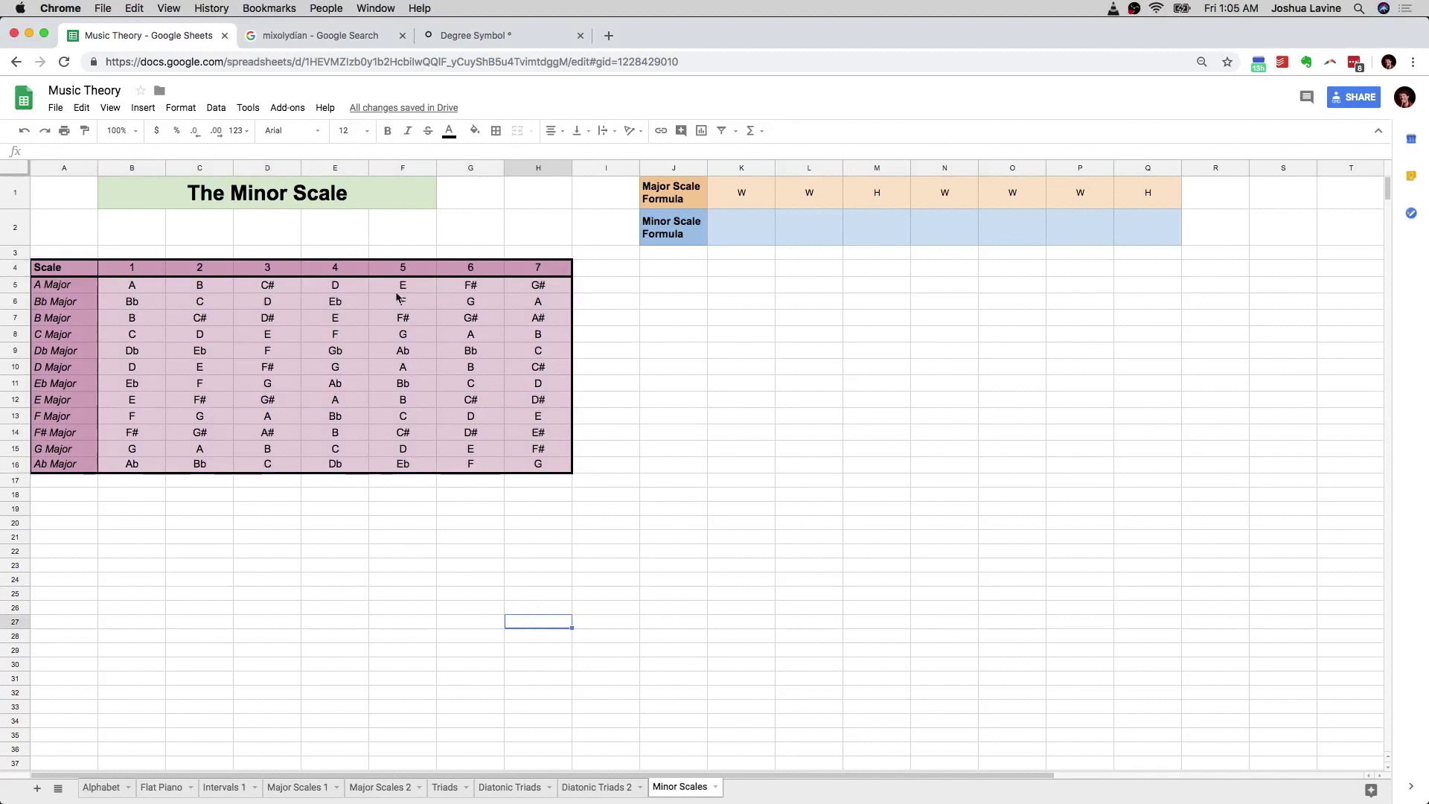
pyautogui.moveTo(71, 279); pyautogui.dragTo(142, 304)
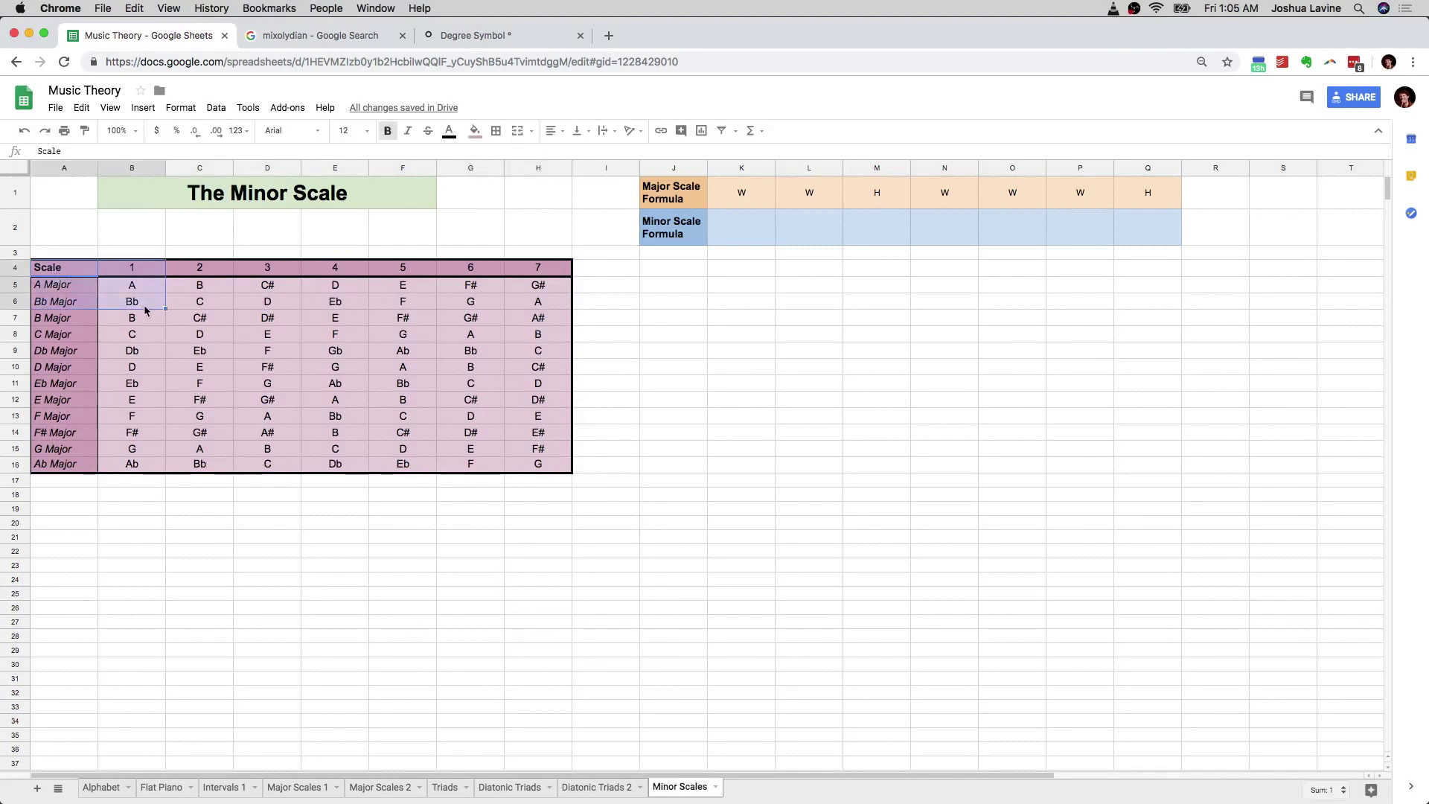
pyautogui.click(144, 305)
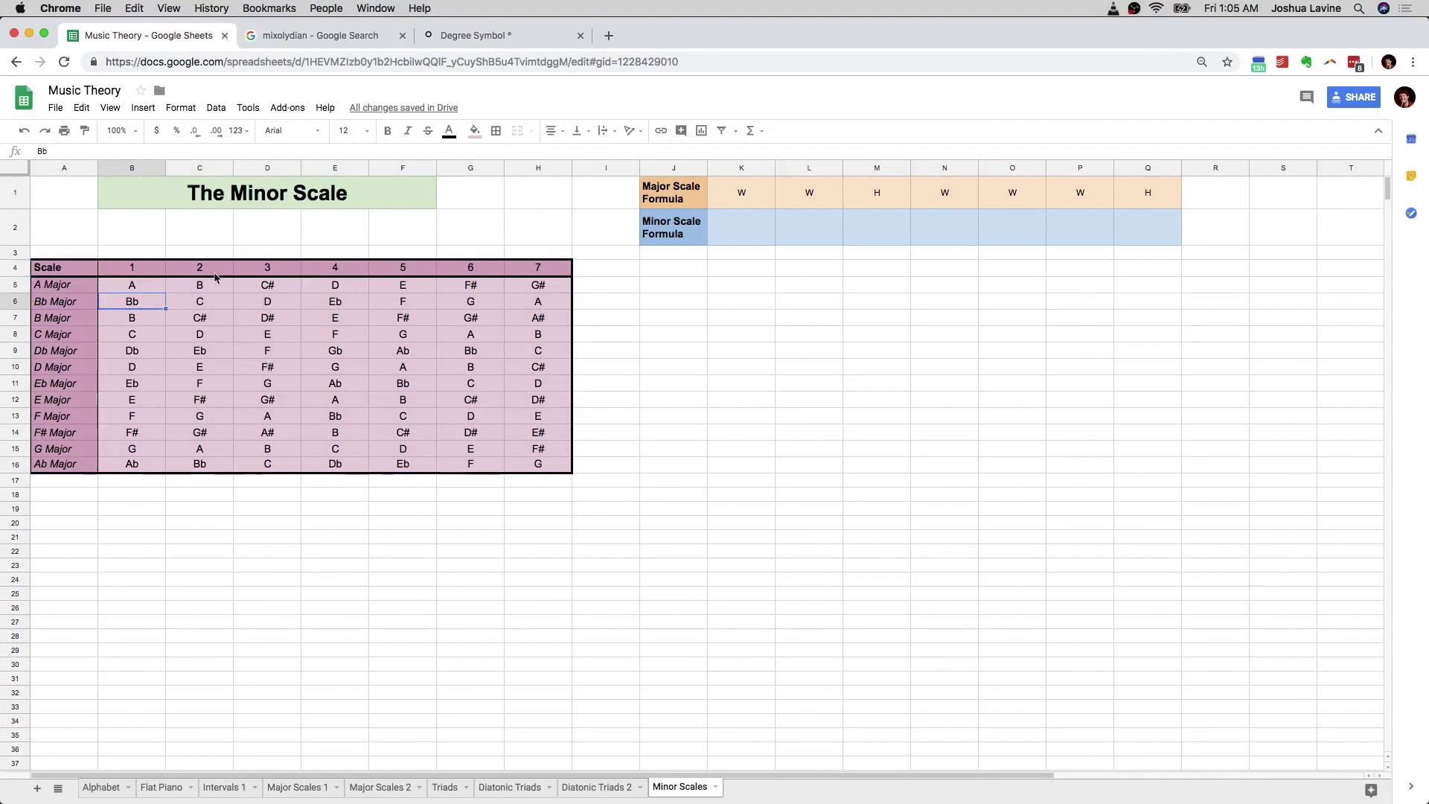
pyautogui.click(663, 199)
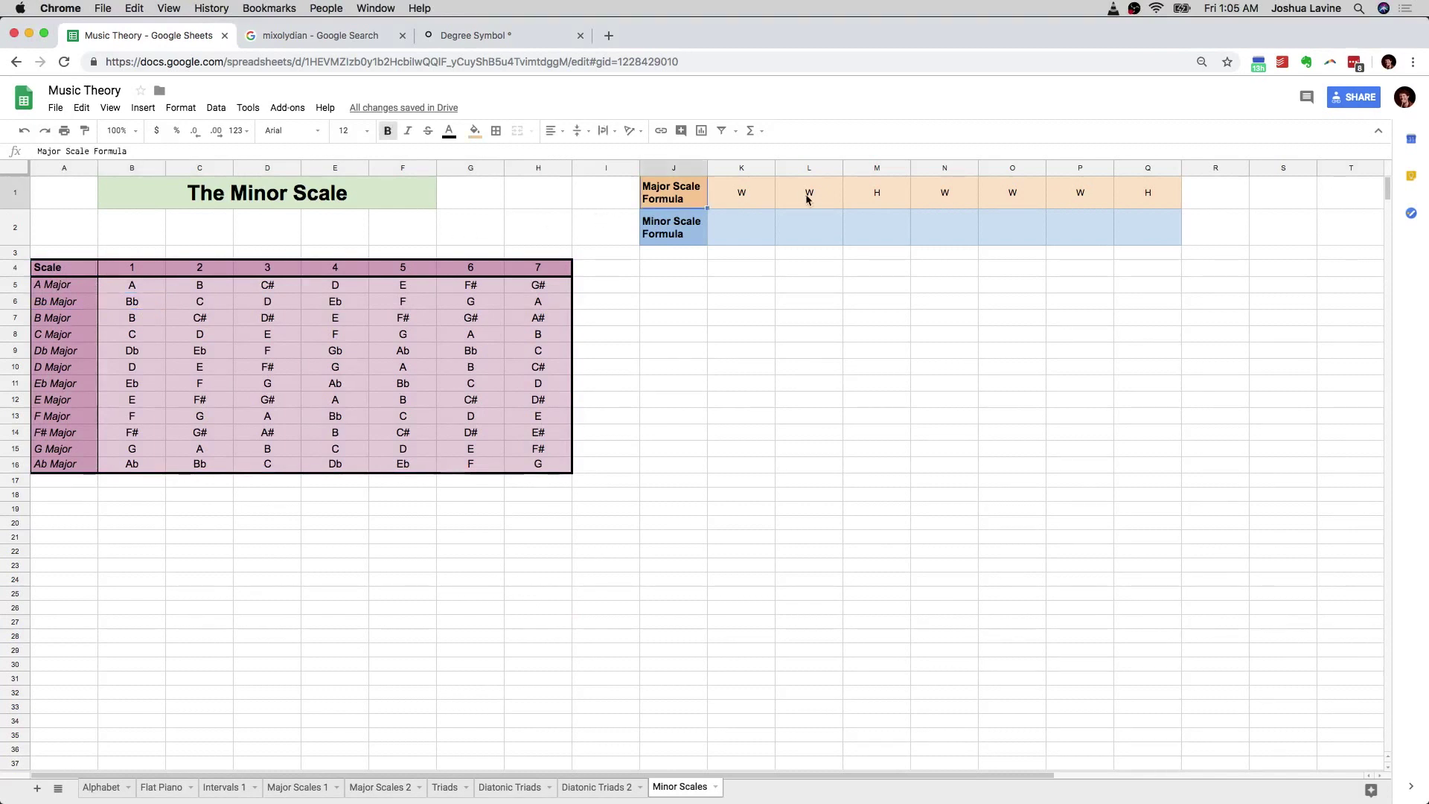
pyautogui.click(752, 277)
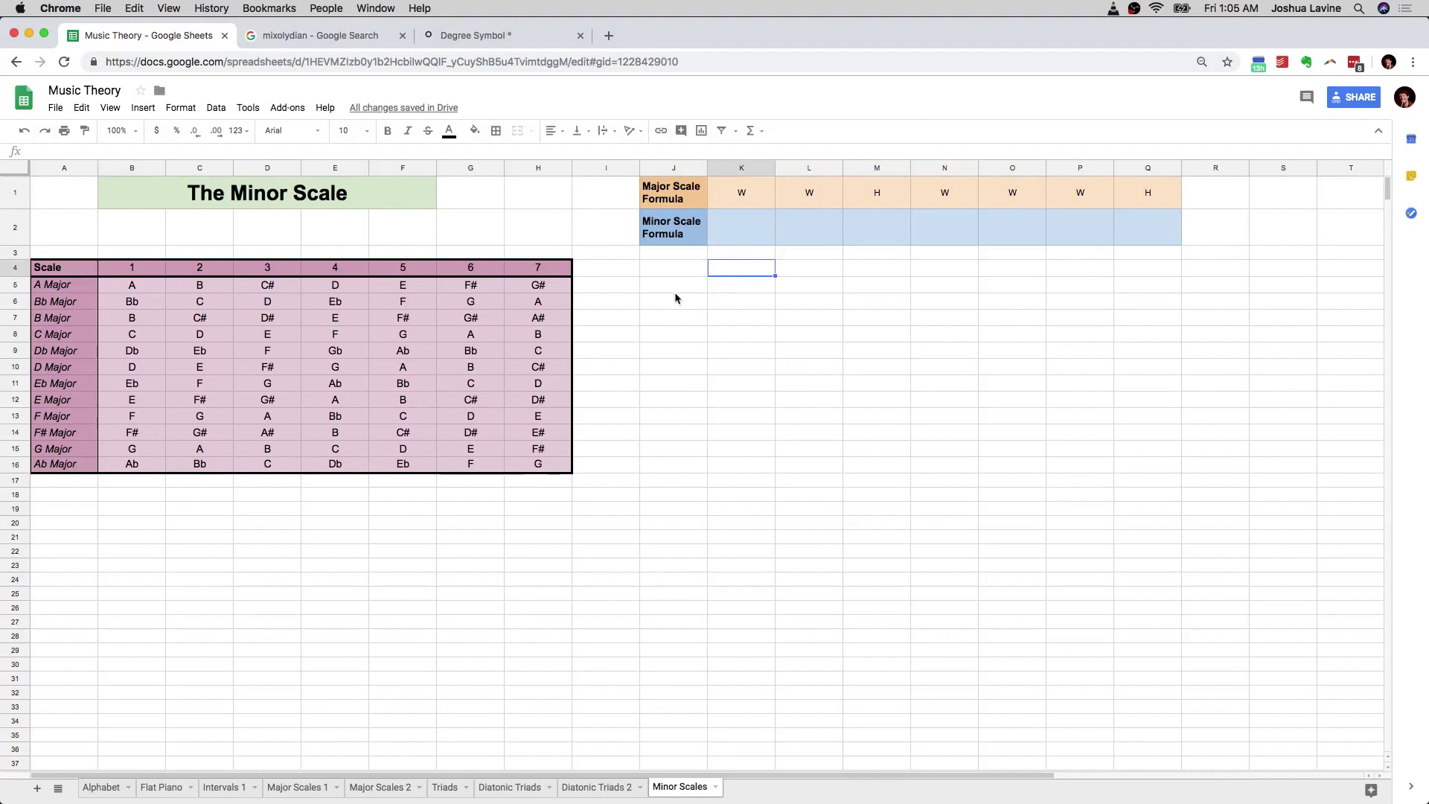
pyautogui.click(726, 190)
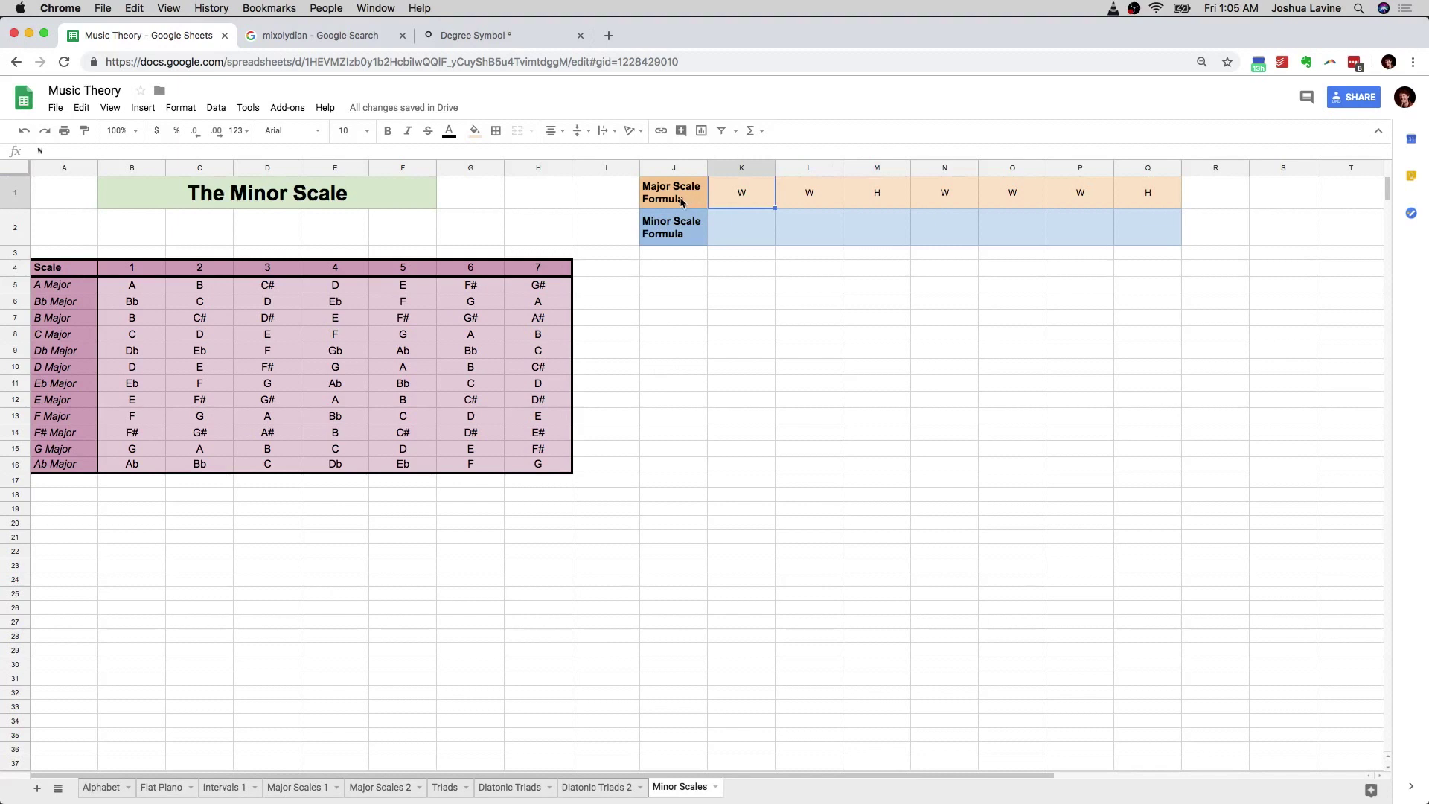
pyautogui.click(810, 198)
pyautogui.click(880, 197)
pyautogui.click(955, 197)
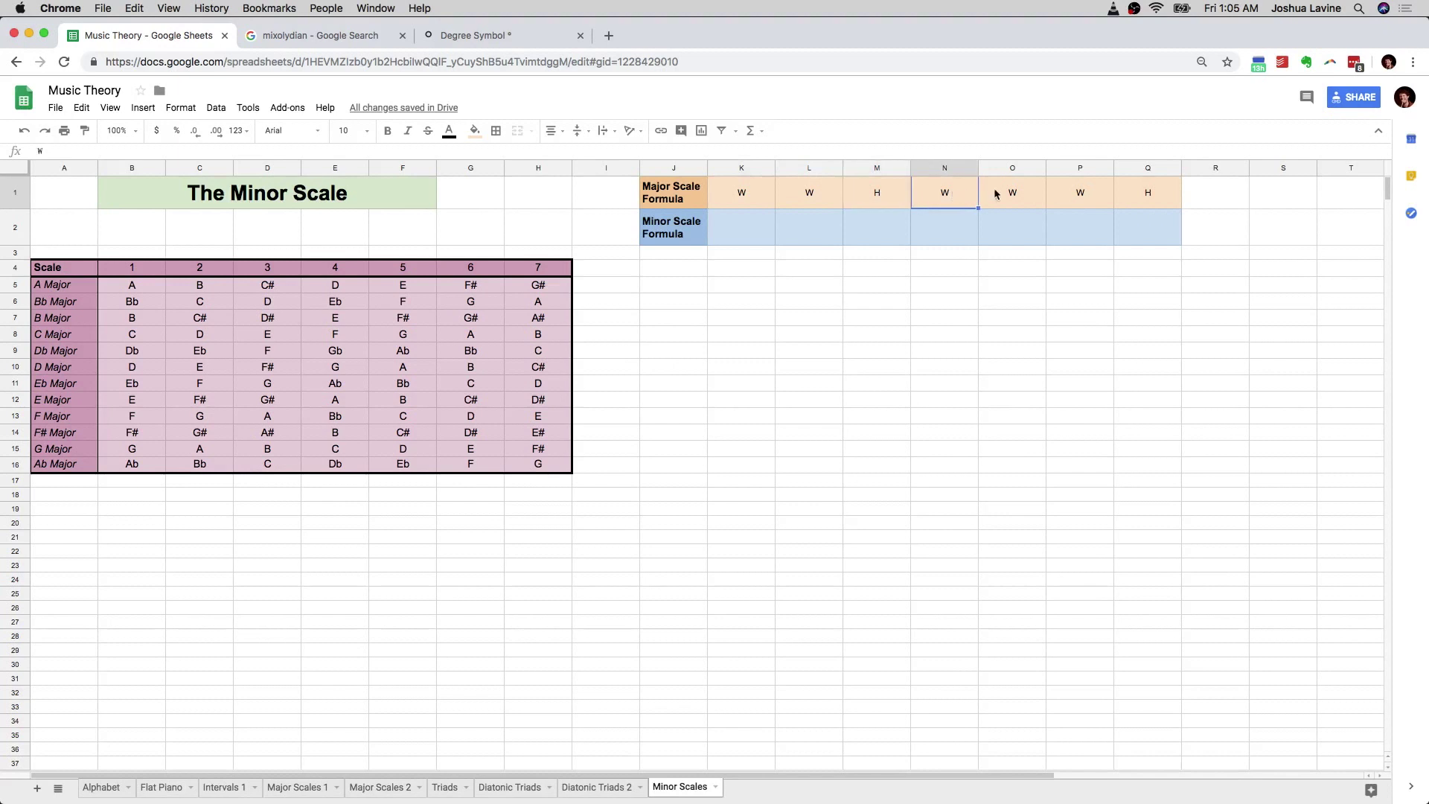
pyautogui.click(1023, 194)
pyautogui.click(1064, 195)
pyautogui.click(1118, 195)
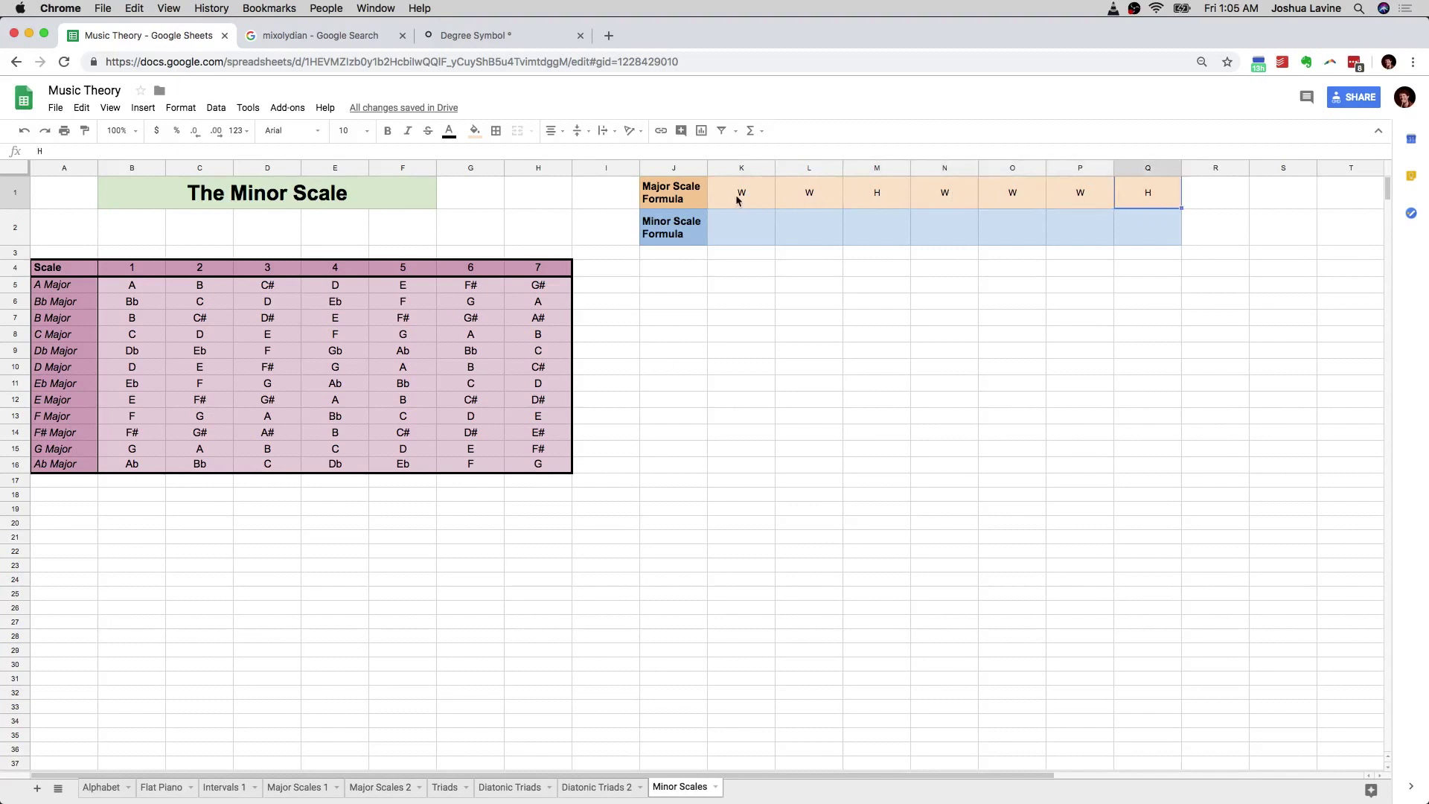
pyautogui.moveTo(740, 200); pyautogui.dragTo(1114, 195)
pyautogui.click(968, 268)
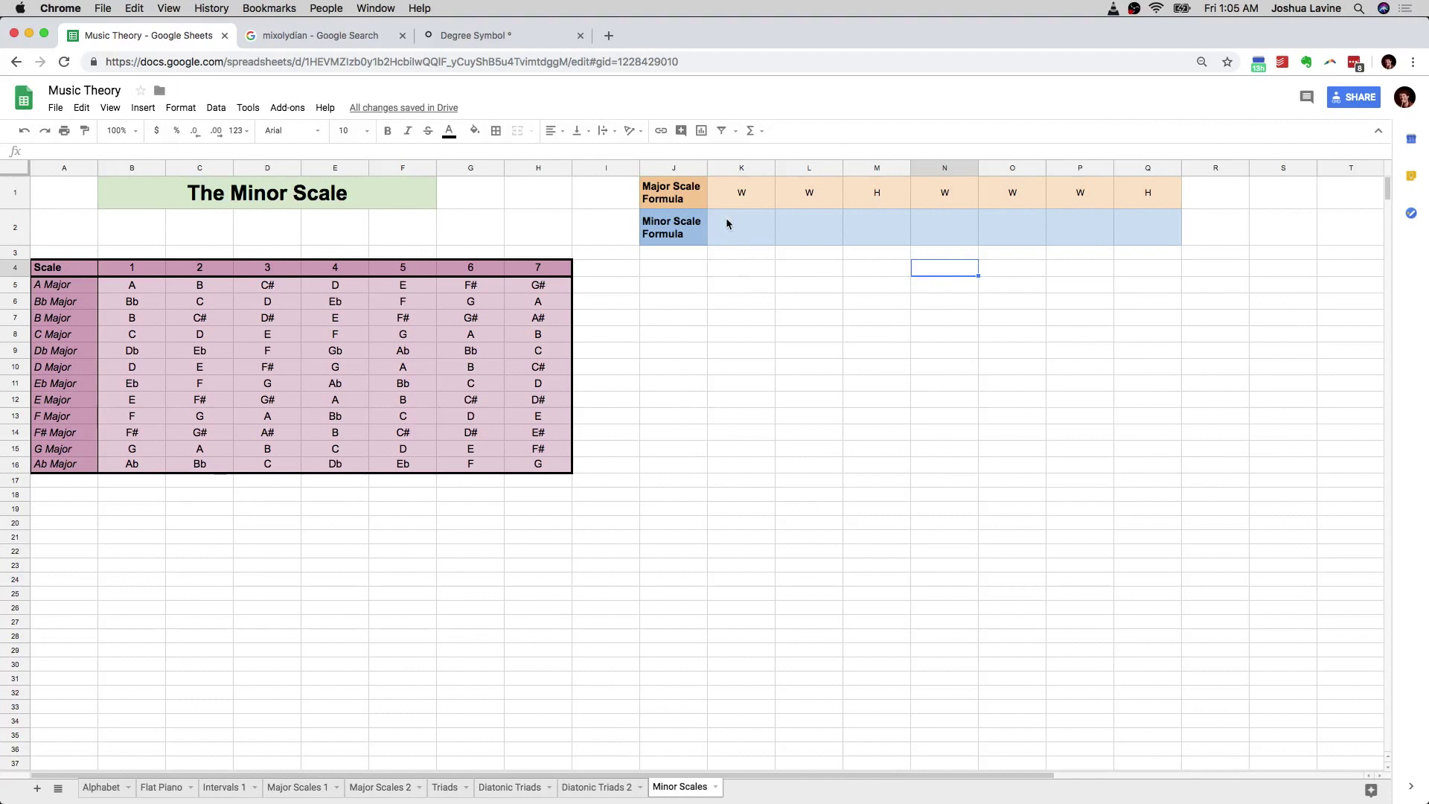
pyautogui.moveTo(725, 221); pyautogui.dragTo(1147, 232)
pyautogui.click(1111, 272)
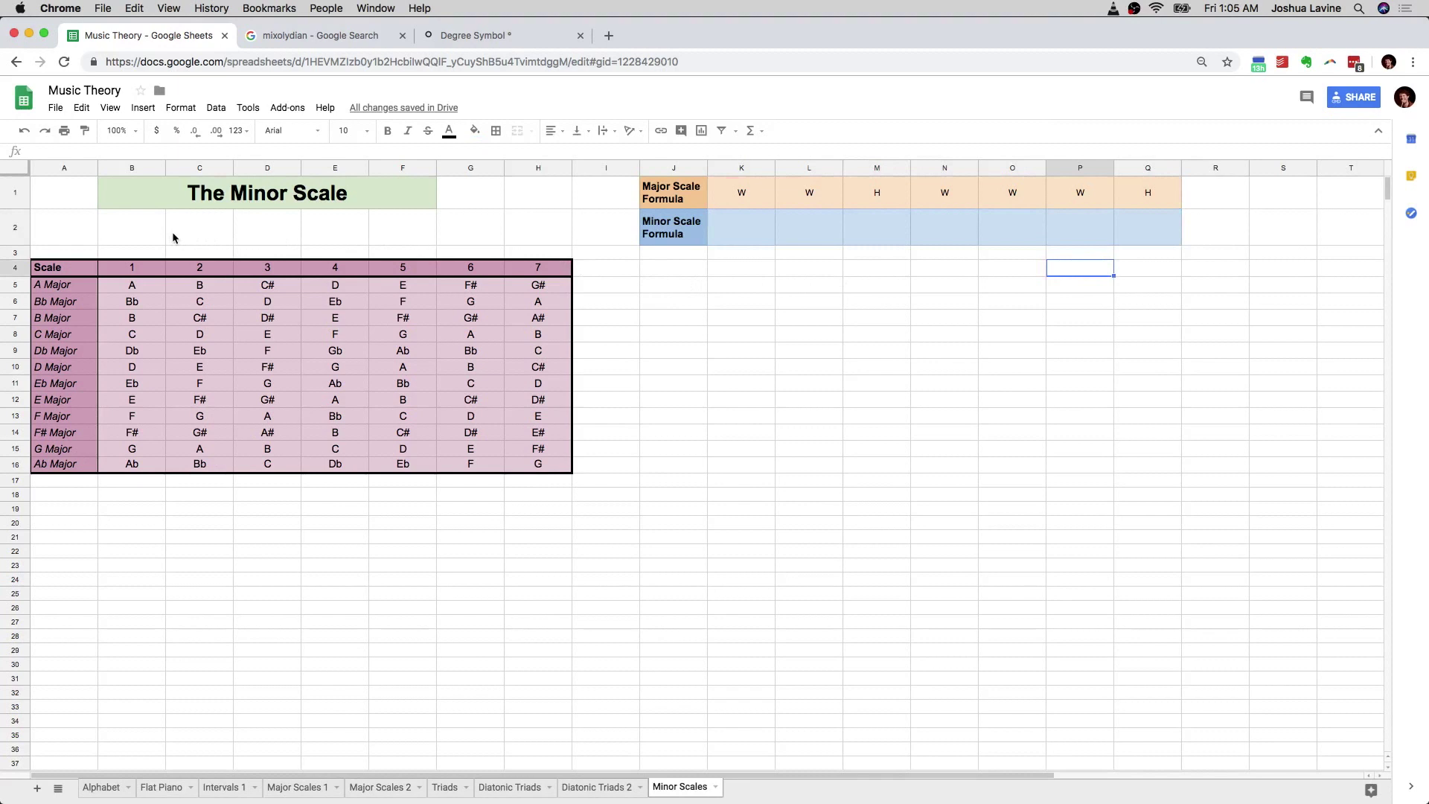
# - Enter the heading Modes in cell B2 and set its font size to 12
pyautogui.click(144, 236)
pyautogui.write('Modes')
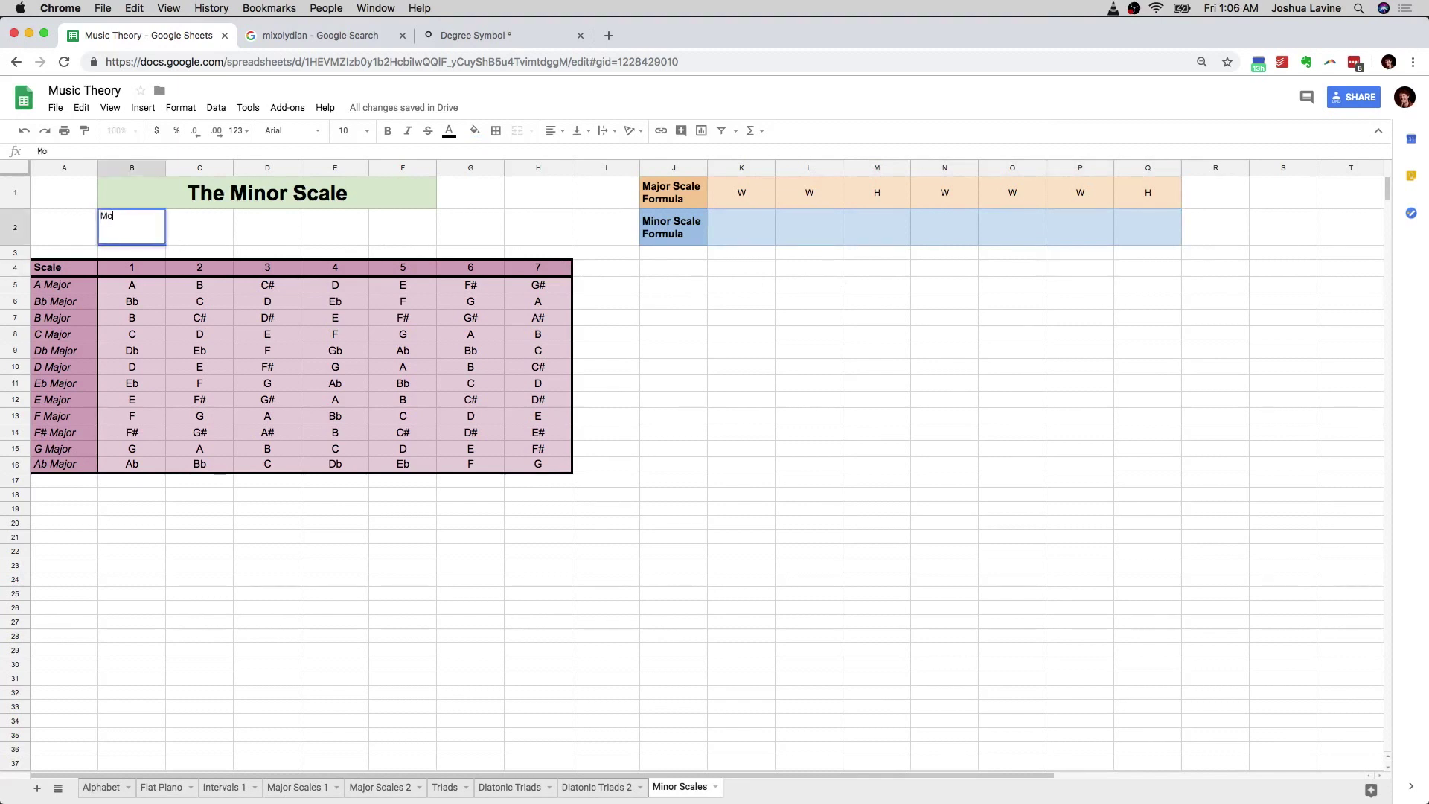
pyautogui.press('Return')
pyautogui.click(114, 227)
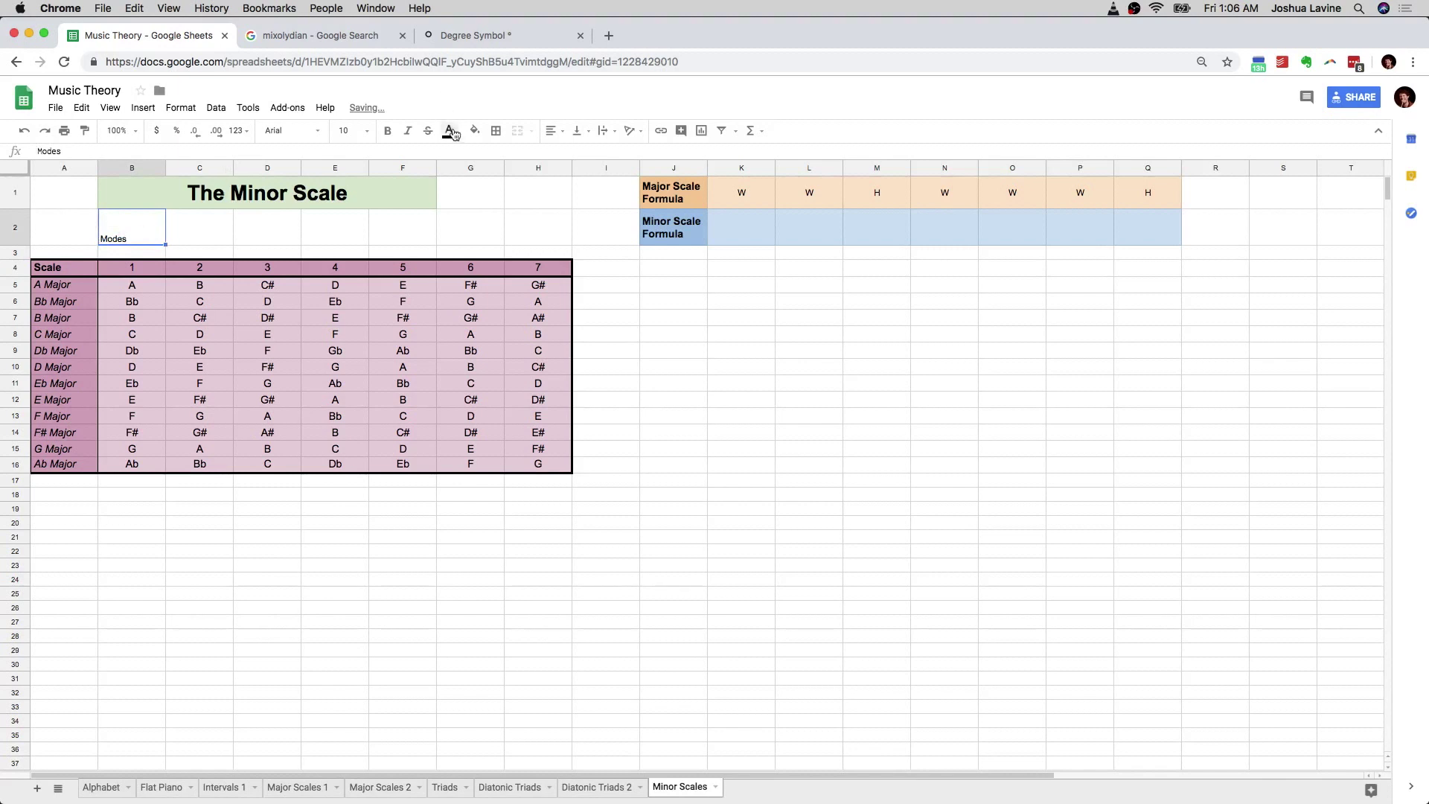
pyautogui.click(353, 131)
pyautogui.write('12')
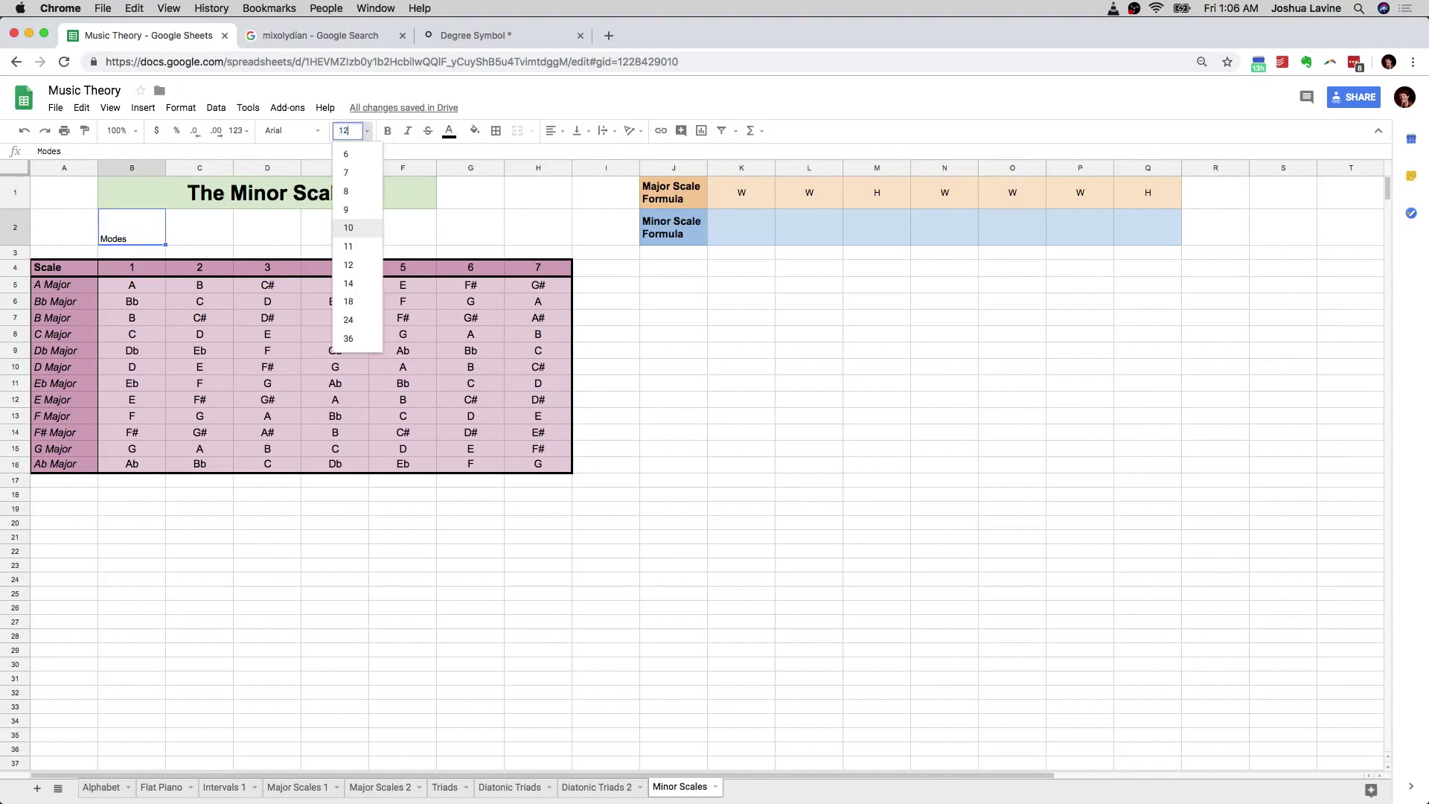
pyautogui.press('Return')
pyautogui.click(223, 236)
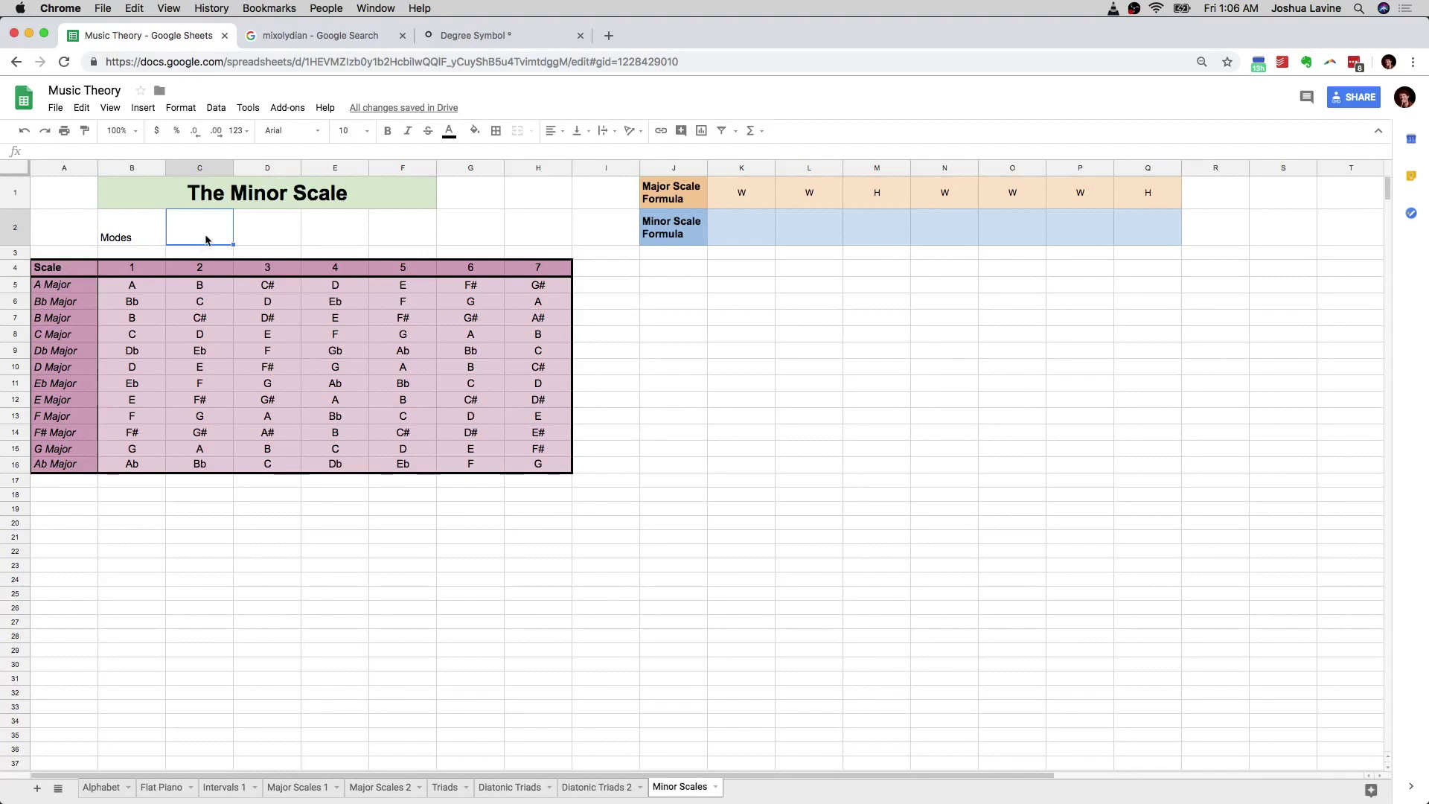
# - Step through the seven notes of the A Major scale in row 5, from A to G#
pyautogui.click(180, 284)
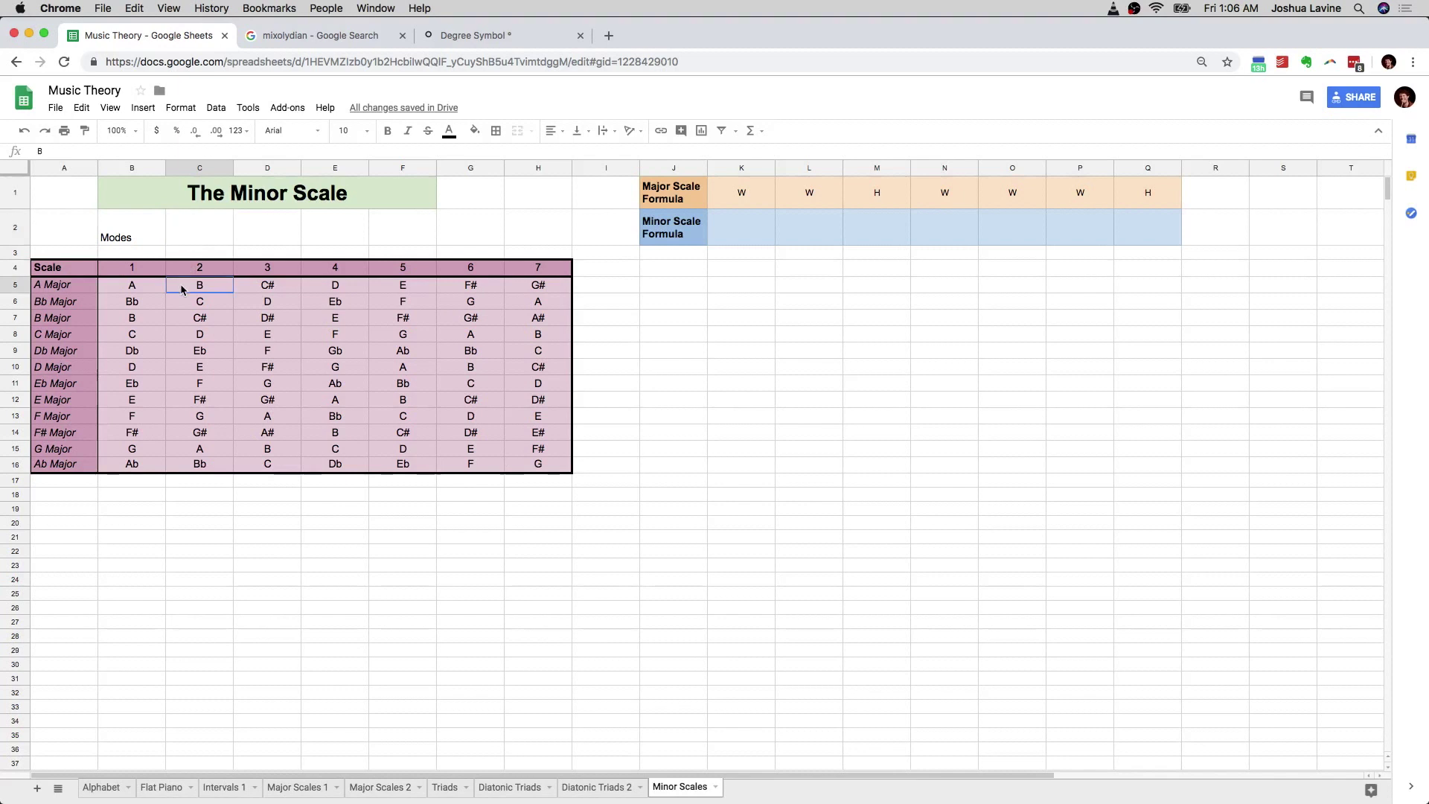
pyautogui.click(138, 290)
pyautogui.click(78, 286)
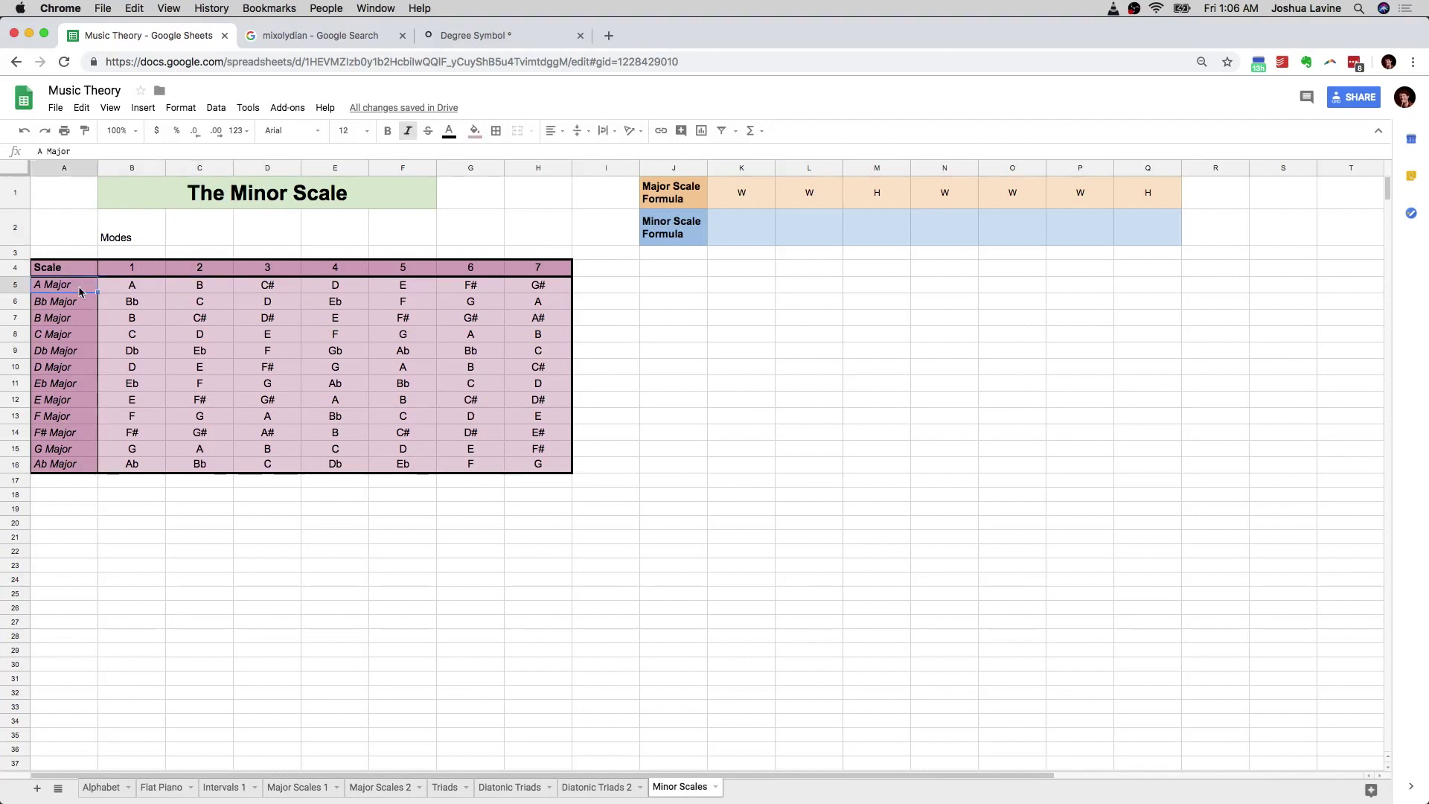
pyautogui.click(136, 291)
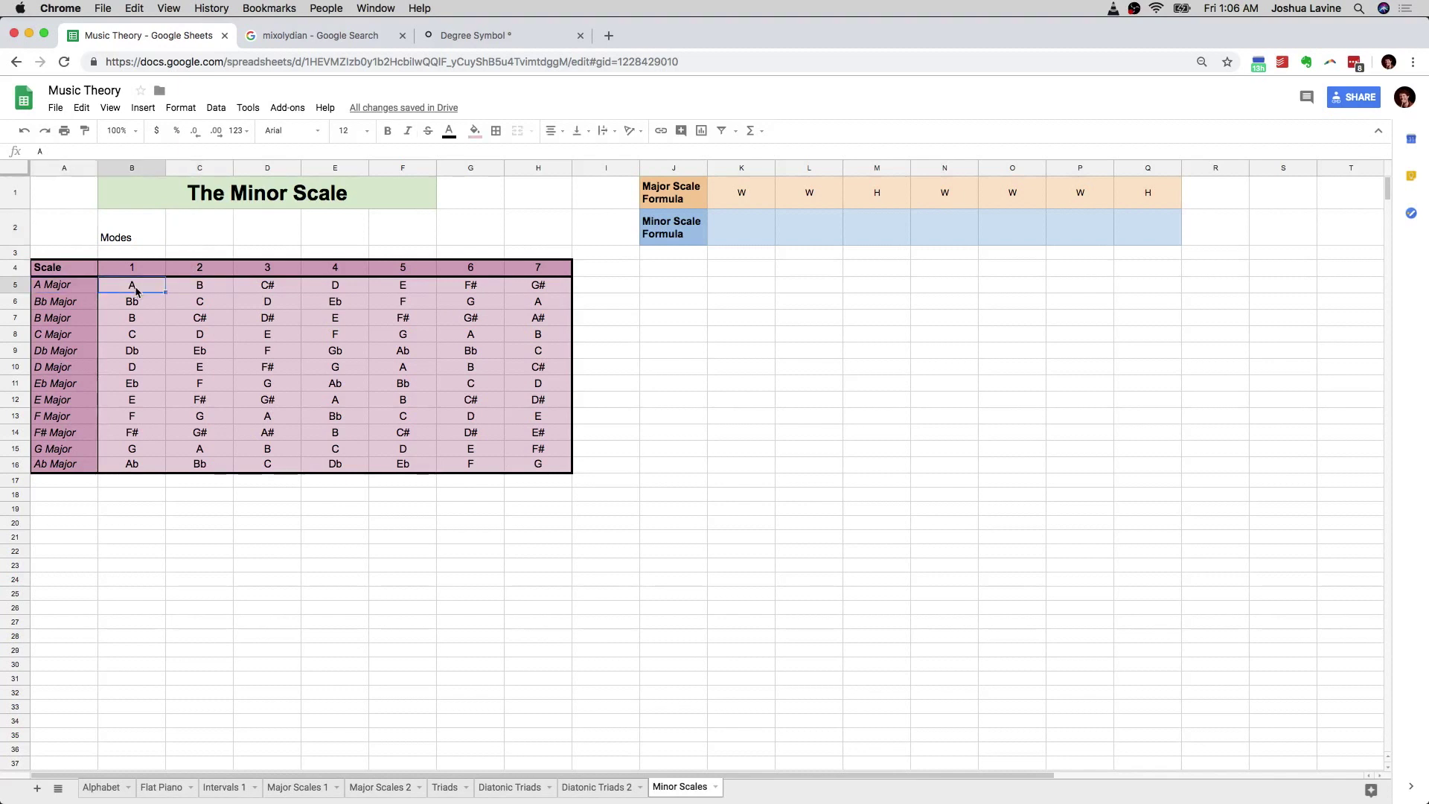
pyautogui.click(190, 291)
pyautogui.click(265, 292)
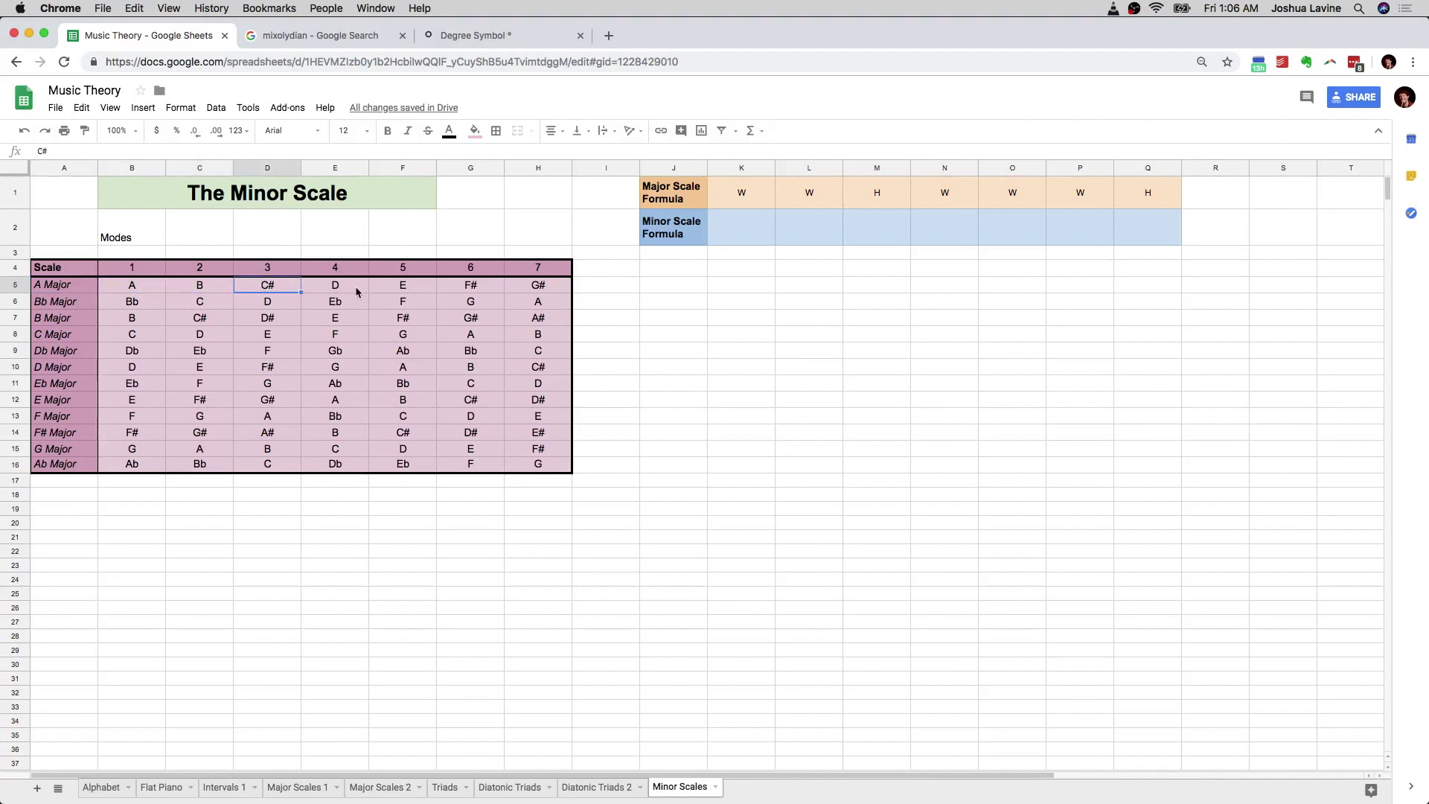
pyautogui.click(355, 285)
pyautogui.click(408, 288)
pyautogui.click(475, 291)
pyautogui.click(543, 292)
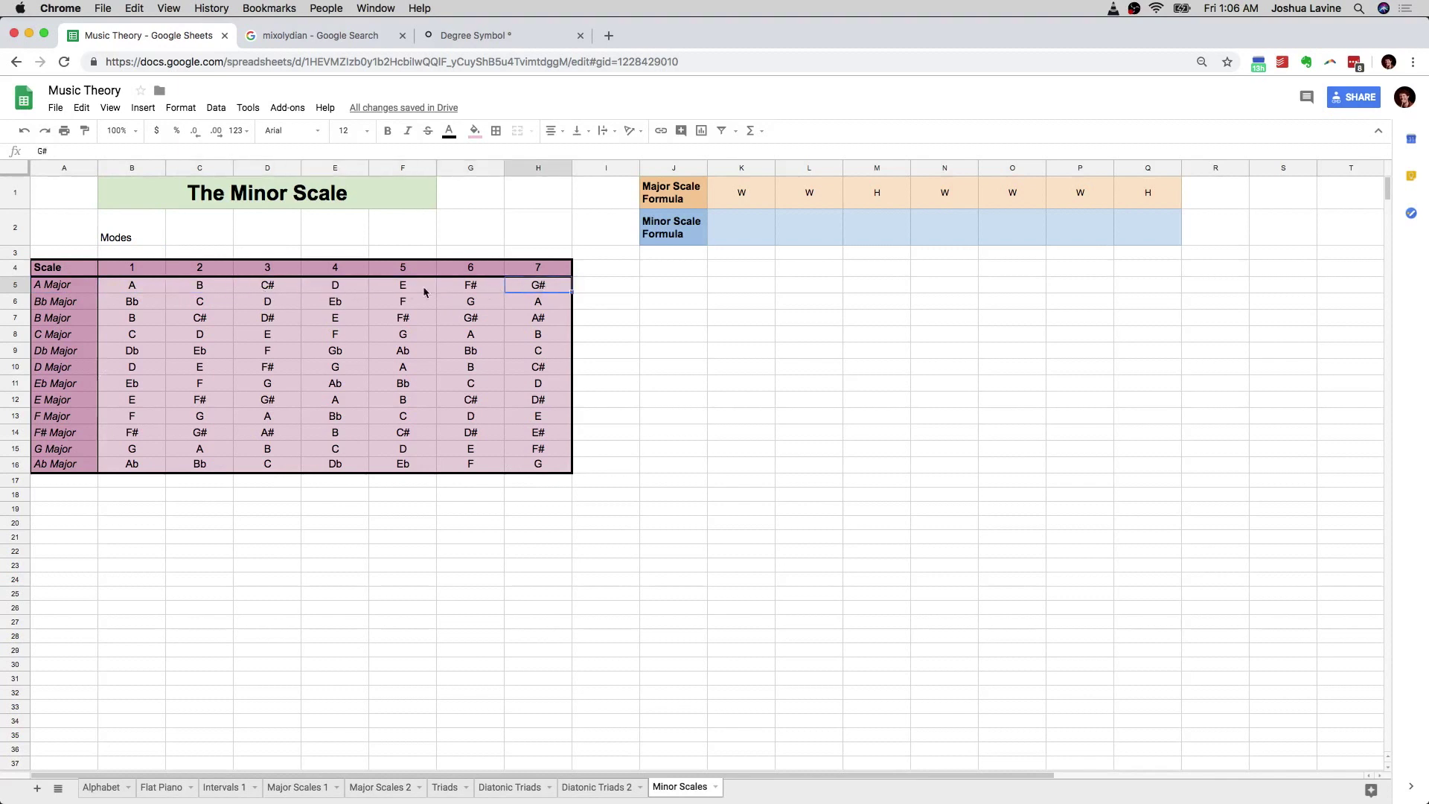
pyautogui.scroll(3, 232, 291)
pyautogui.scroll(-3, 232, 291)
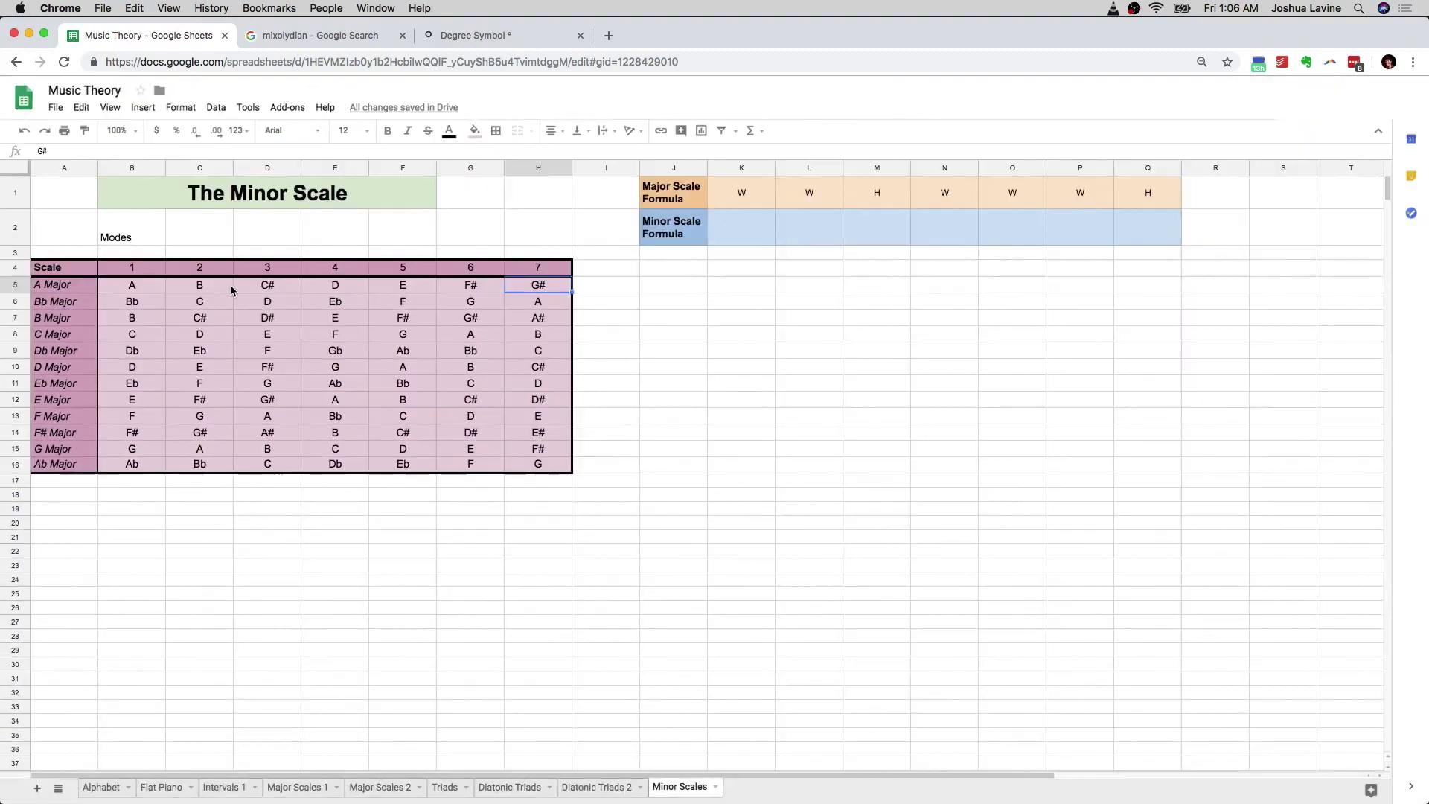
pyautogui.click(155, 291)
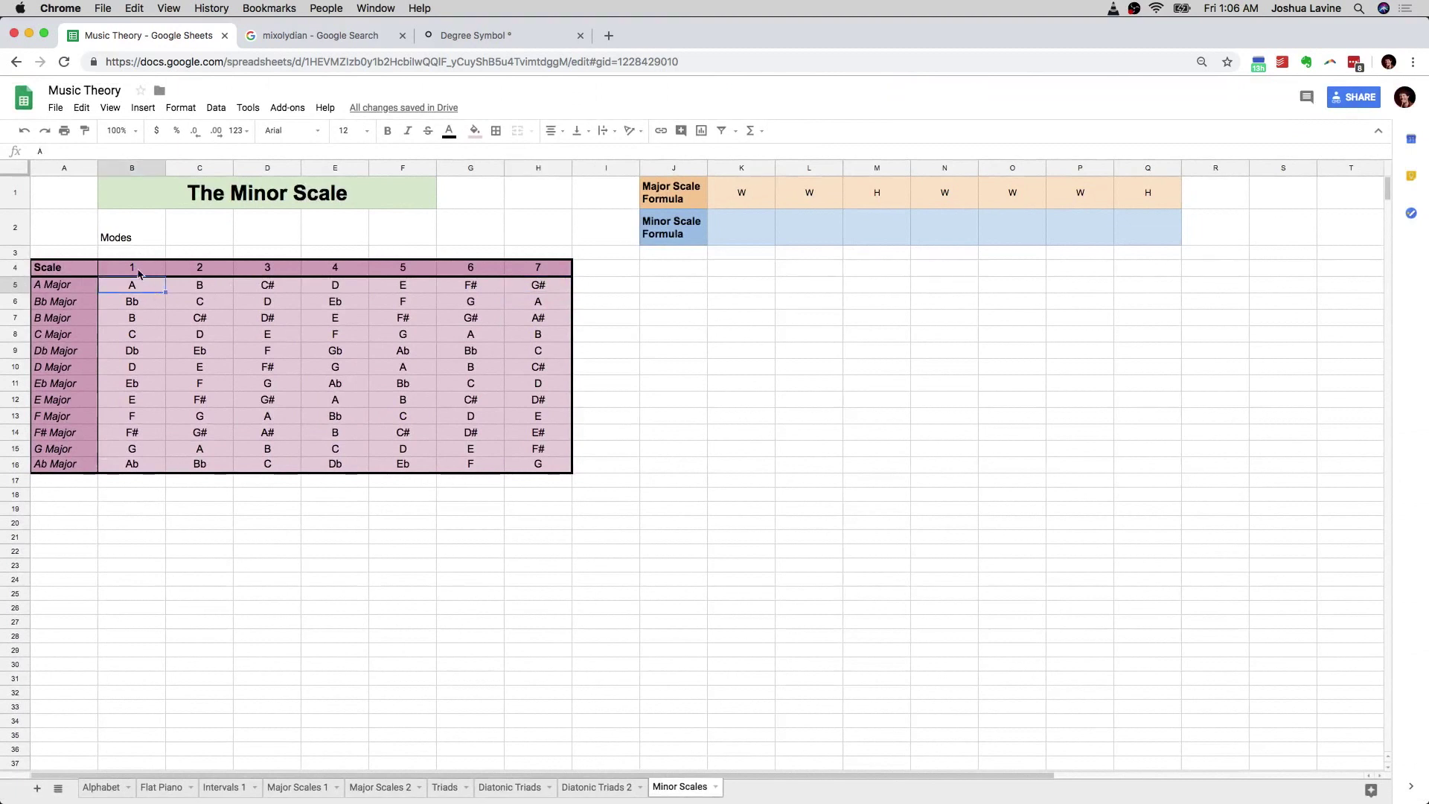
# - Move the root note A of the A Major row from B5 to I5, just after G#
pyautogui.moveTo(136, 269)
pyautogui.mouseDown()
pyautogui.moveTo(132, 440)
pyautogui.moveTo(147, 294)
pyautogui.mouseUp()
pyautogui.click(148, 289)
pyautogui.press('super+c')
pyautogui.click(606, 289)
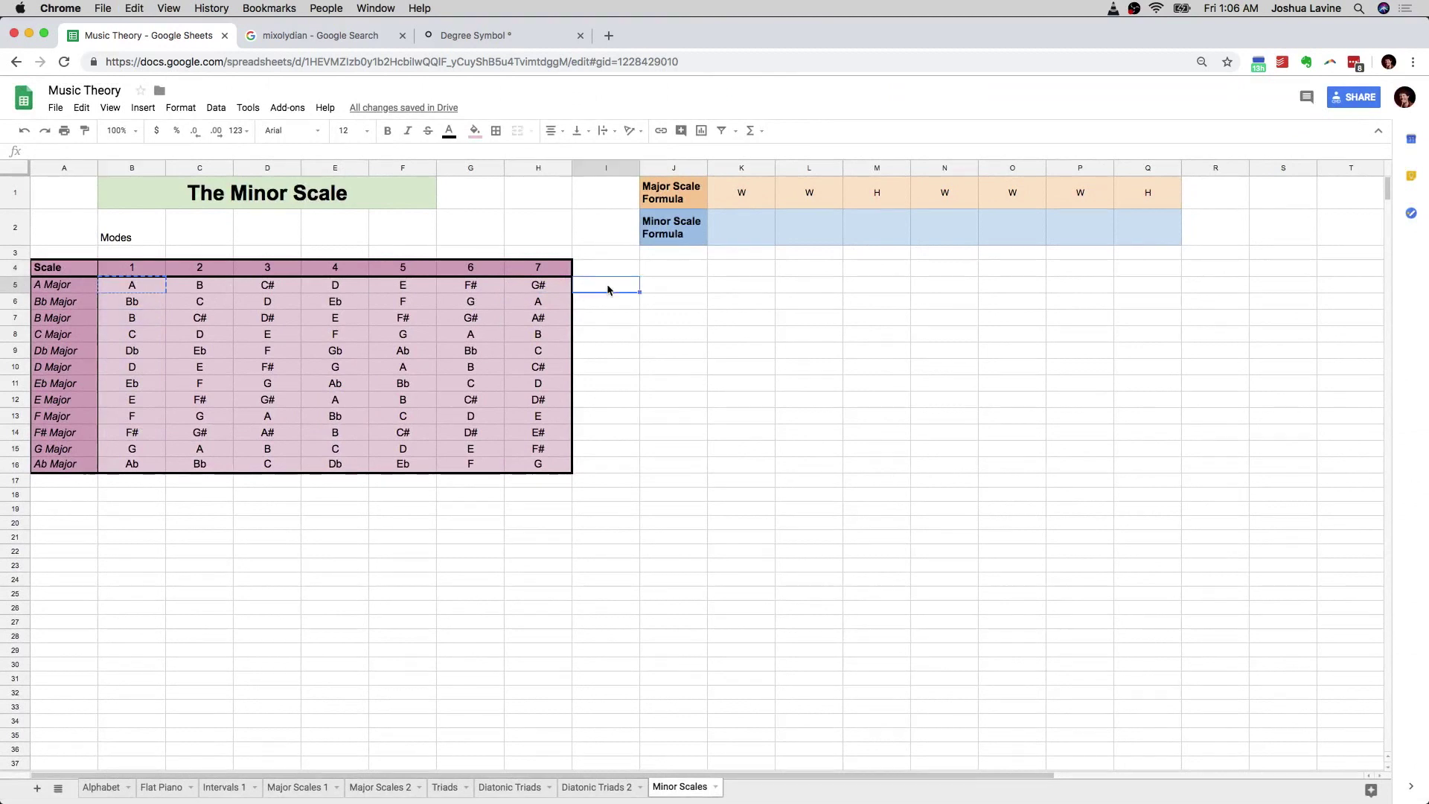
pyautogui.press('super+v')
# - Step through the shifted A Major notes from B in C5 to A in I5
pyautogui.click(207, 287)
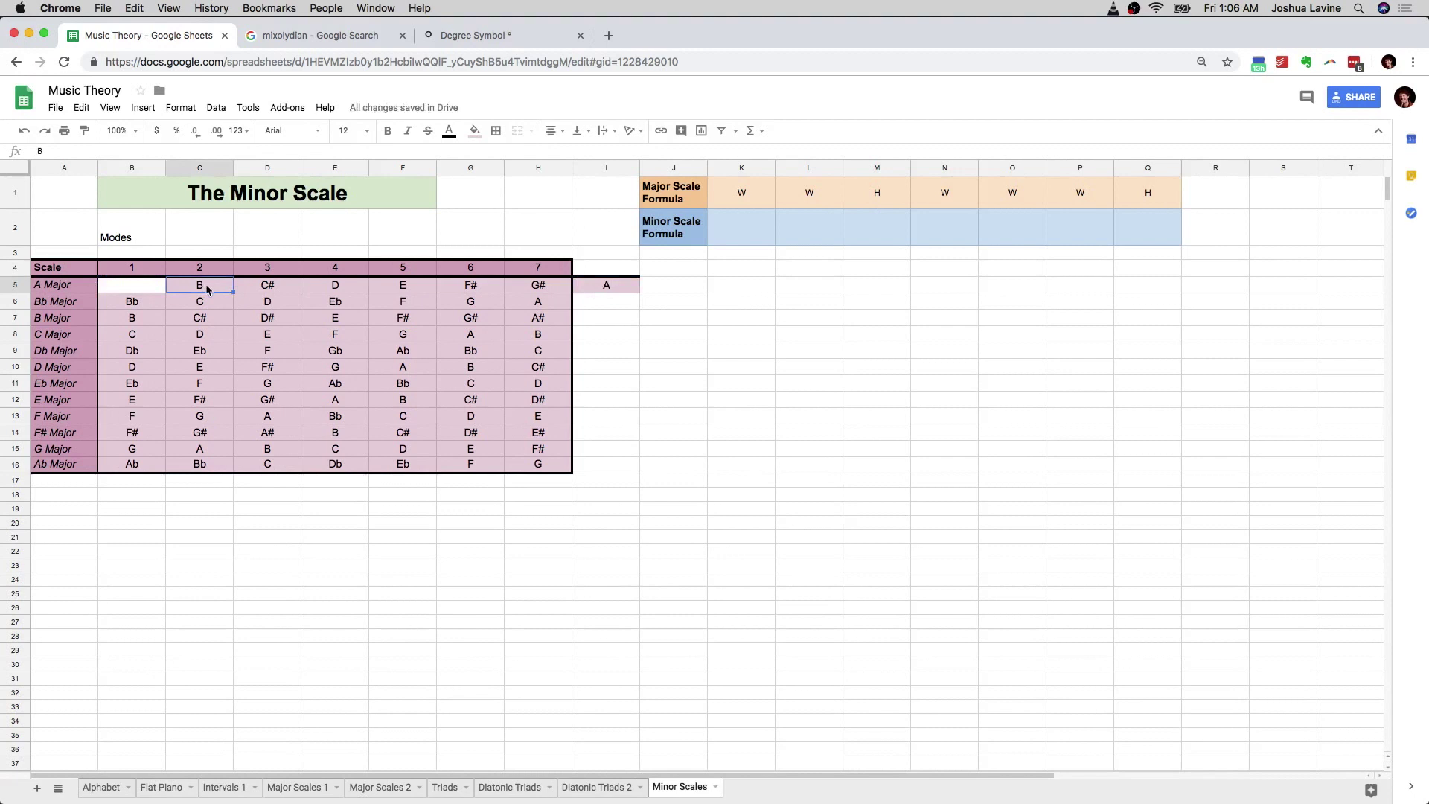
pyautogui.click(267, 290)
pyautogui.click(362, 287)
pyautogui.click(393, 287)
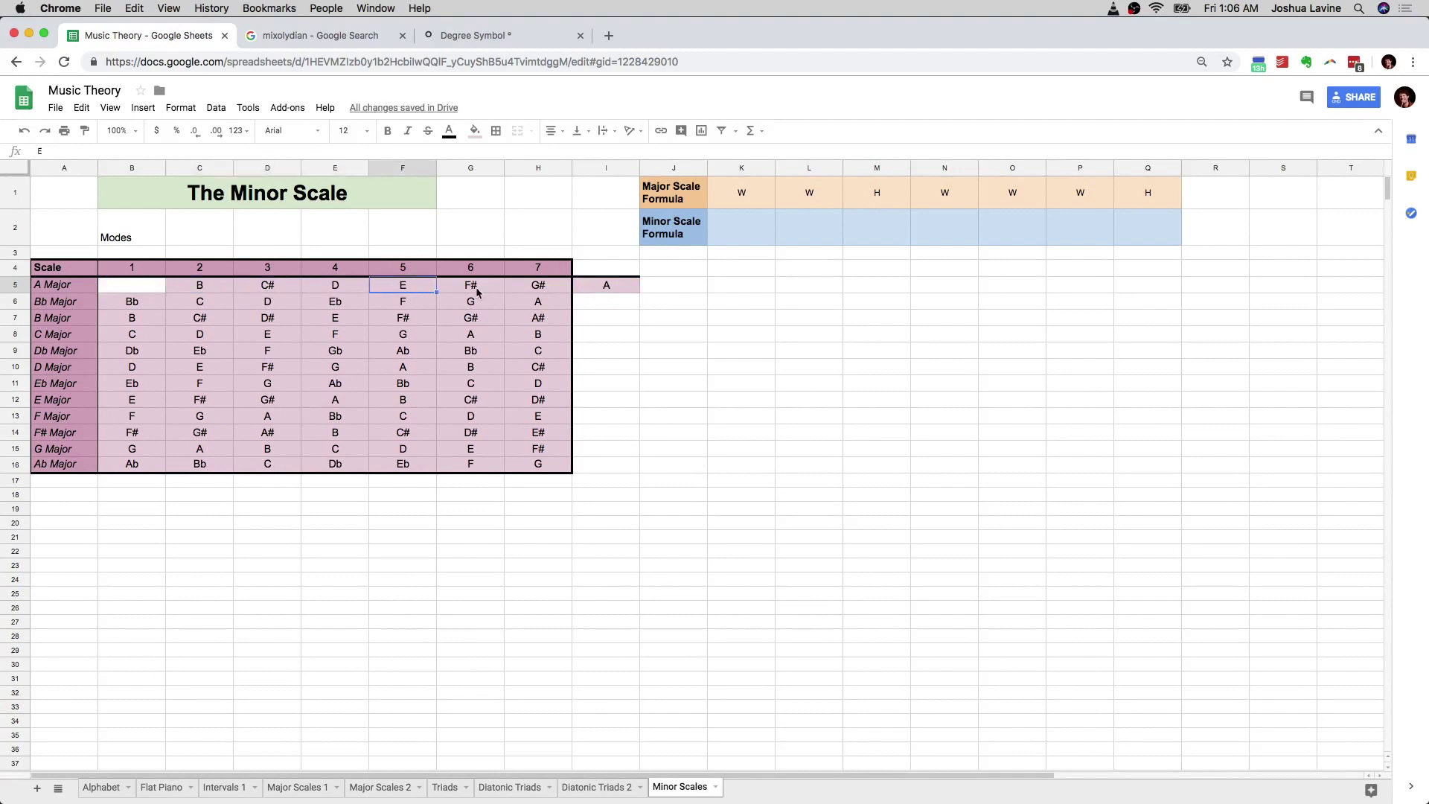
pyautogui.click(477, 292)
pyautogui.click(521, 290)
pyautogui.click(606, 286)
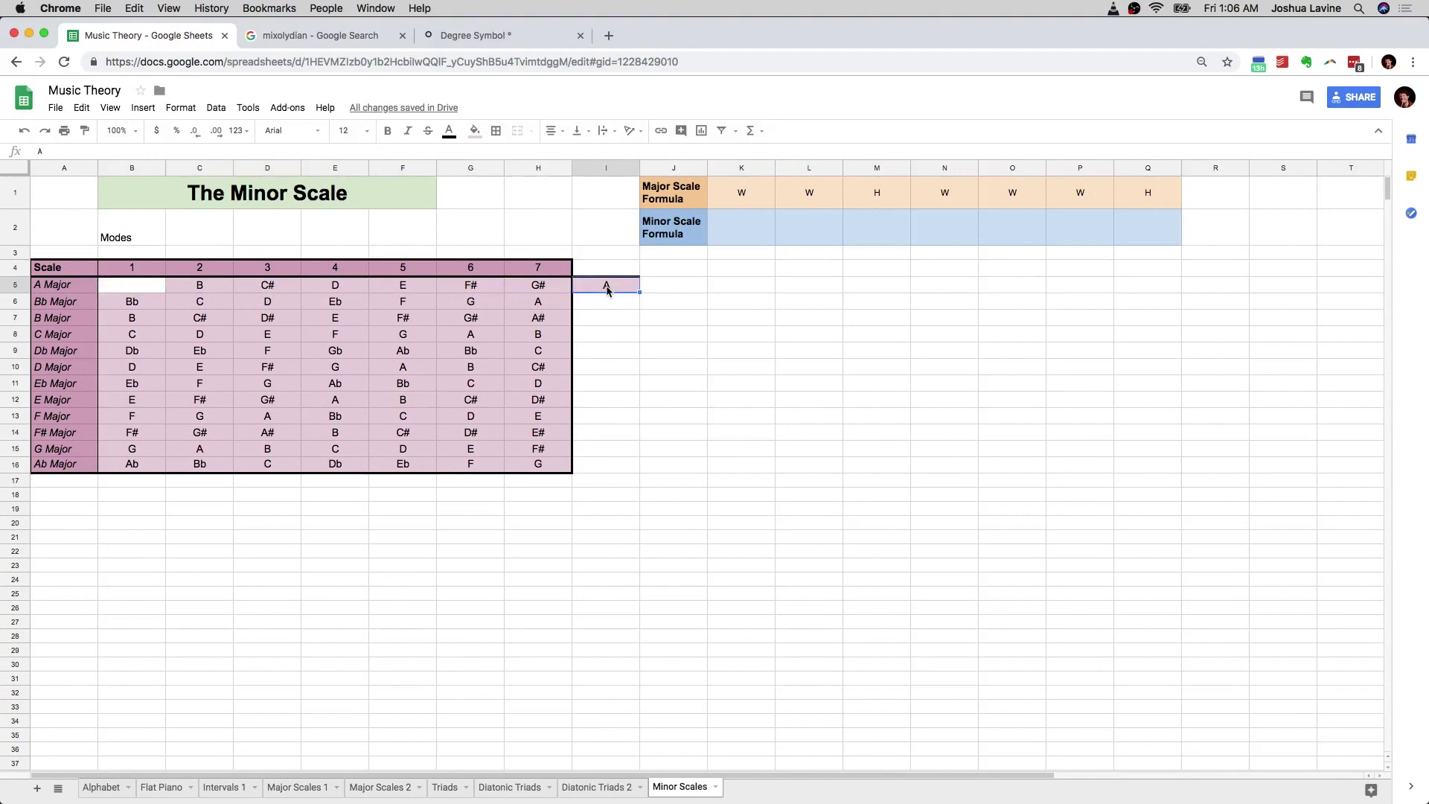
# - Copy the note B from C5 into J5 to complete the octave starting on B
pyautogui.click(199, 285)
pyautogui.press('super+c')
pyautogui.click(673, 290)
pyautogui.press('super+v')
pyautogui.click(658, 323)
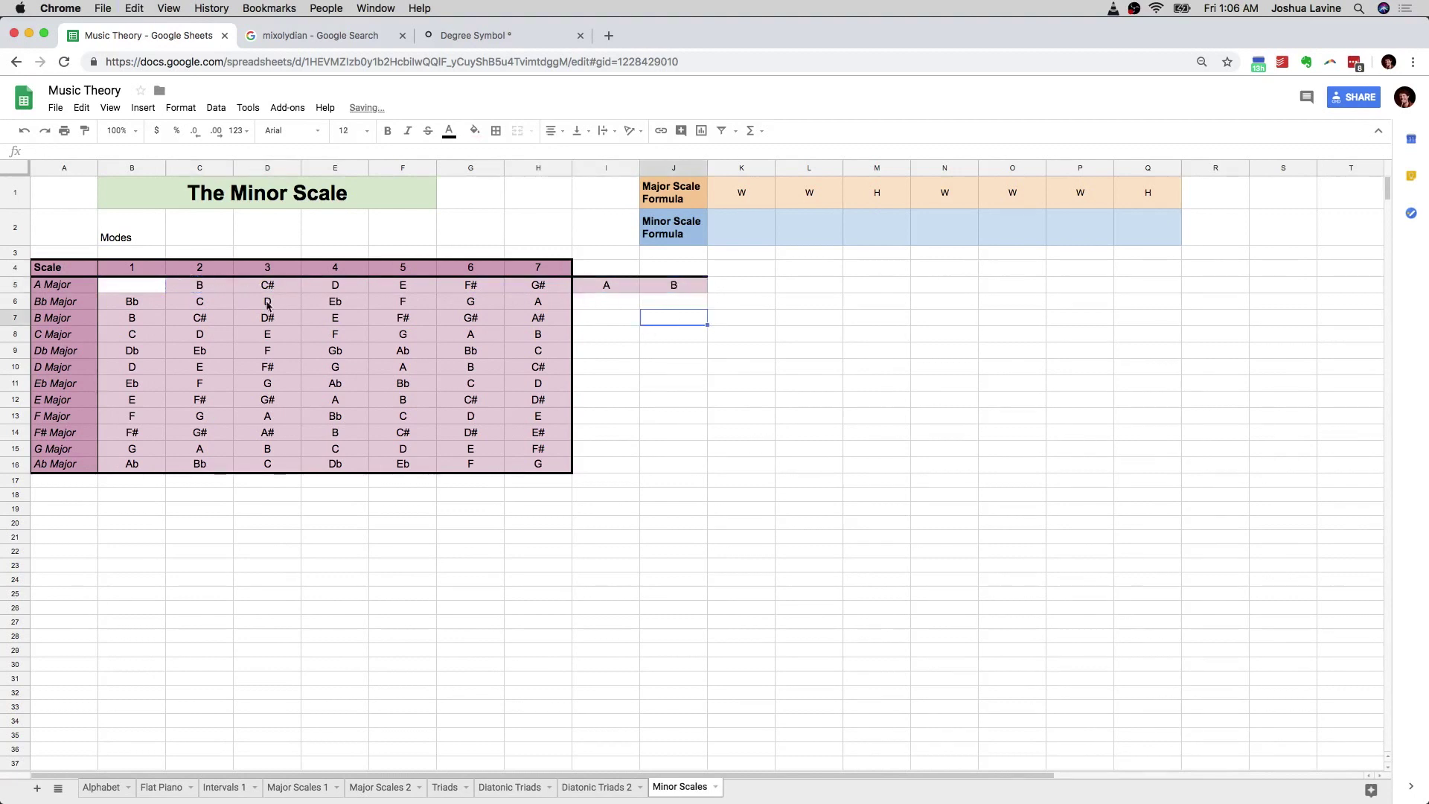
# - Label the B-to-B note sequence in row 5 by entering "B ? Scale" in cell L5
pyautogui.moveTo(196, 289); pyautogui.dragTo(672, 290)
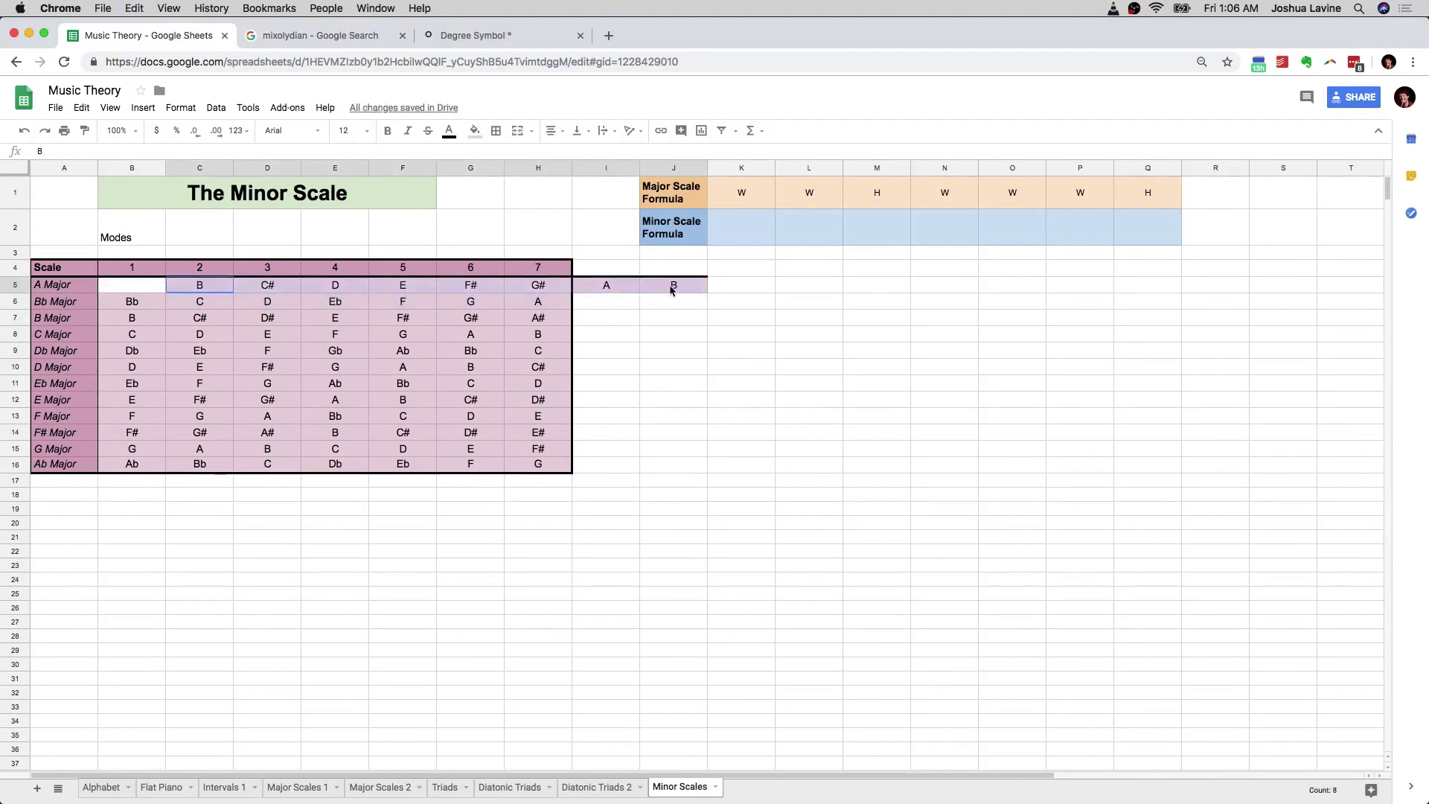
pyautogui.click(809, 289)
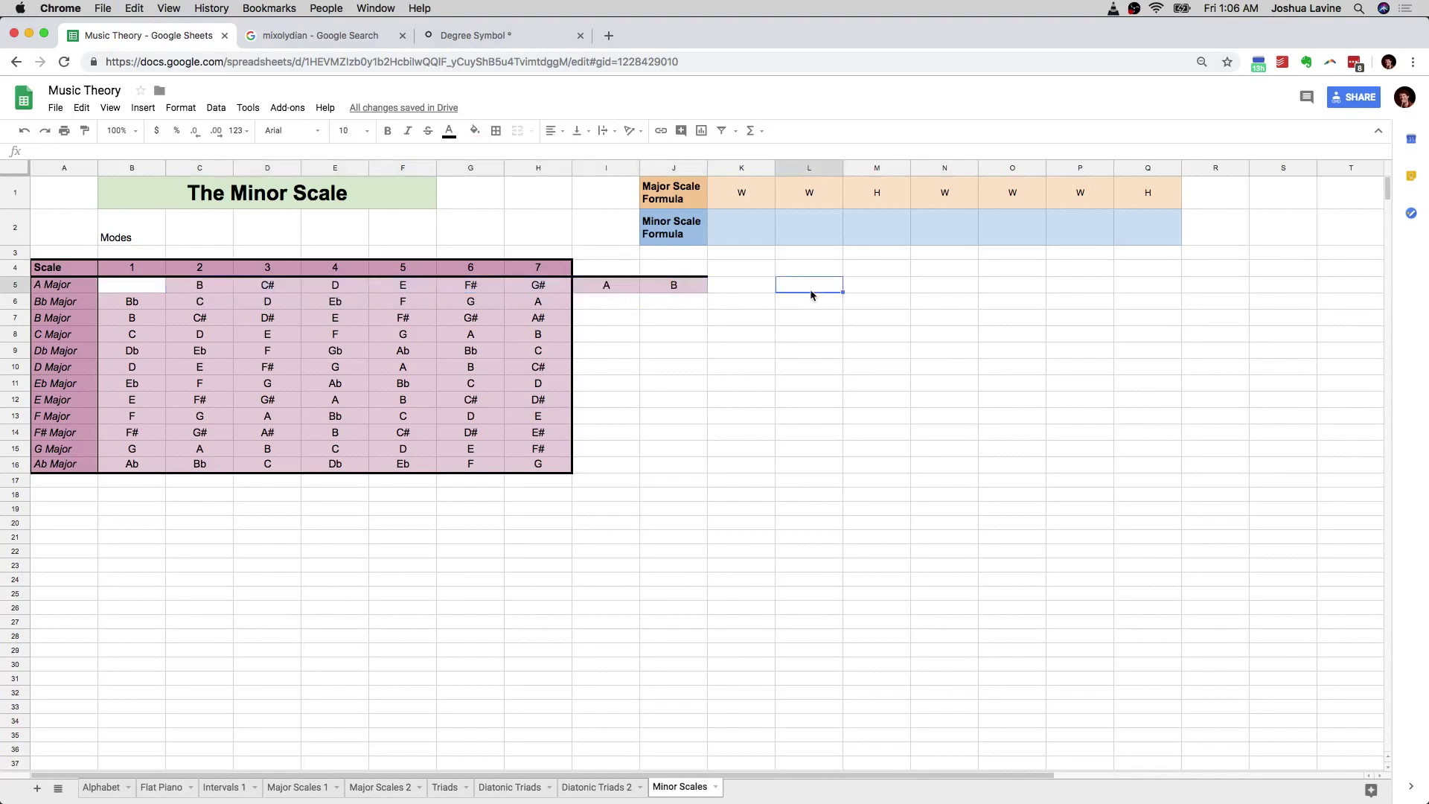
pyautogui.write('B ? Scale')
pyautogui.press('Return')
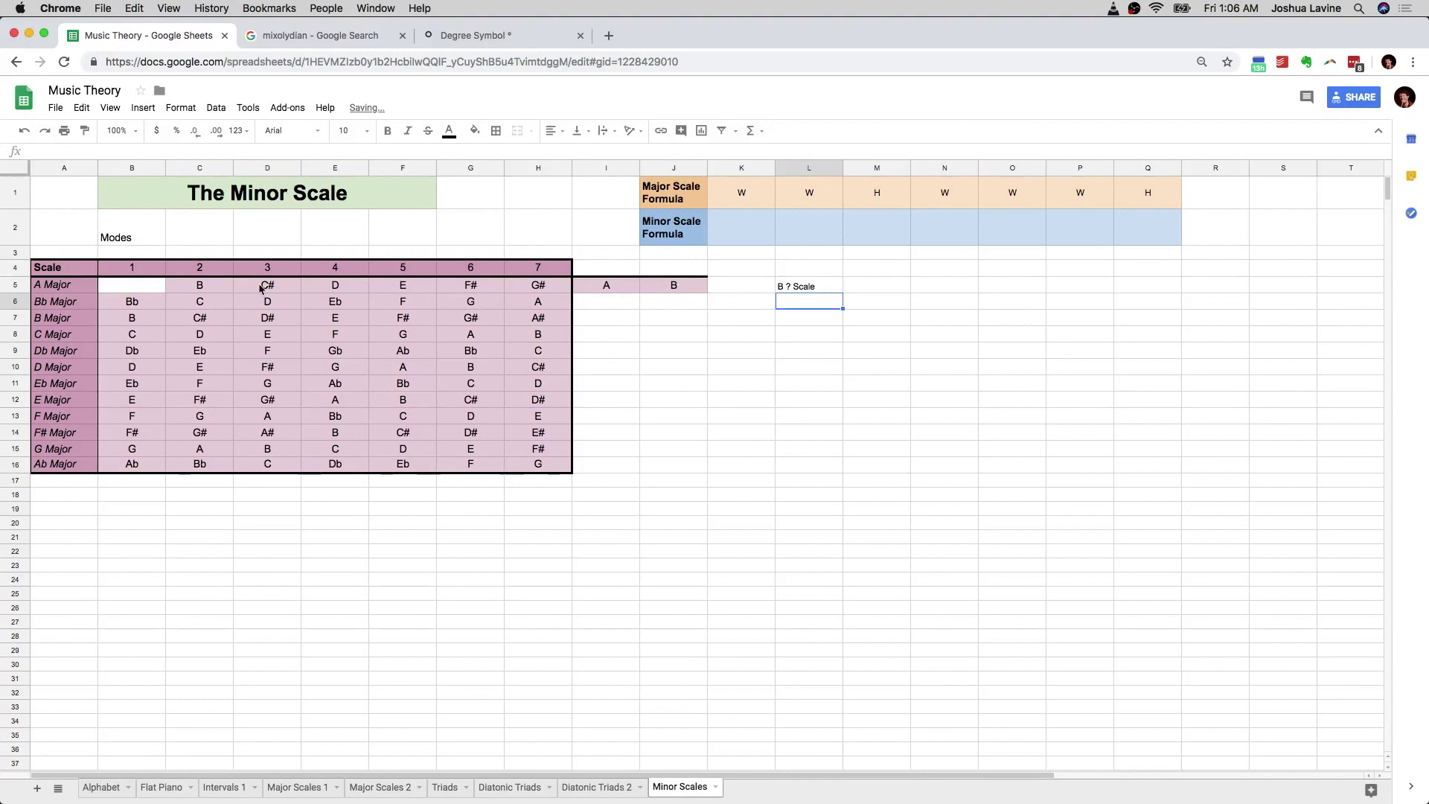
# - Review the B-to-B sequence and replace the question mark in the L5 label with Dorian
pyautogui.moveTo(210, 289); pyautogui.dragTo(674, 288)
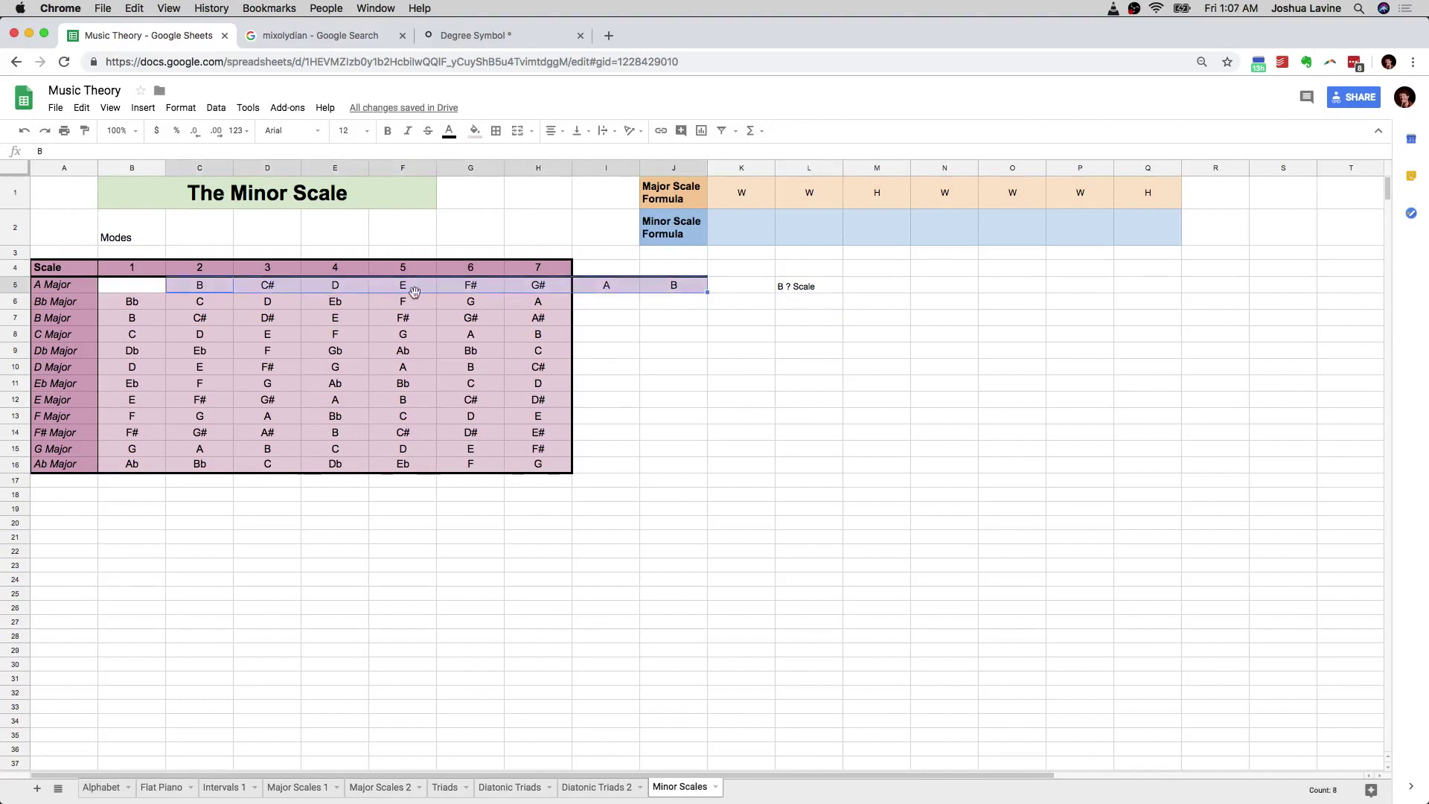
pyautogui.click(73, 292)
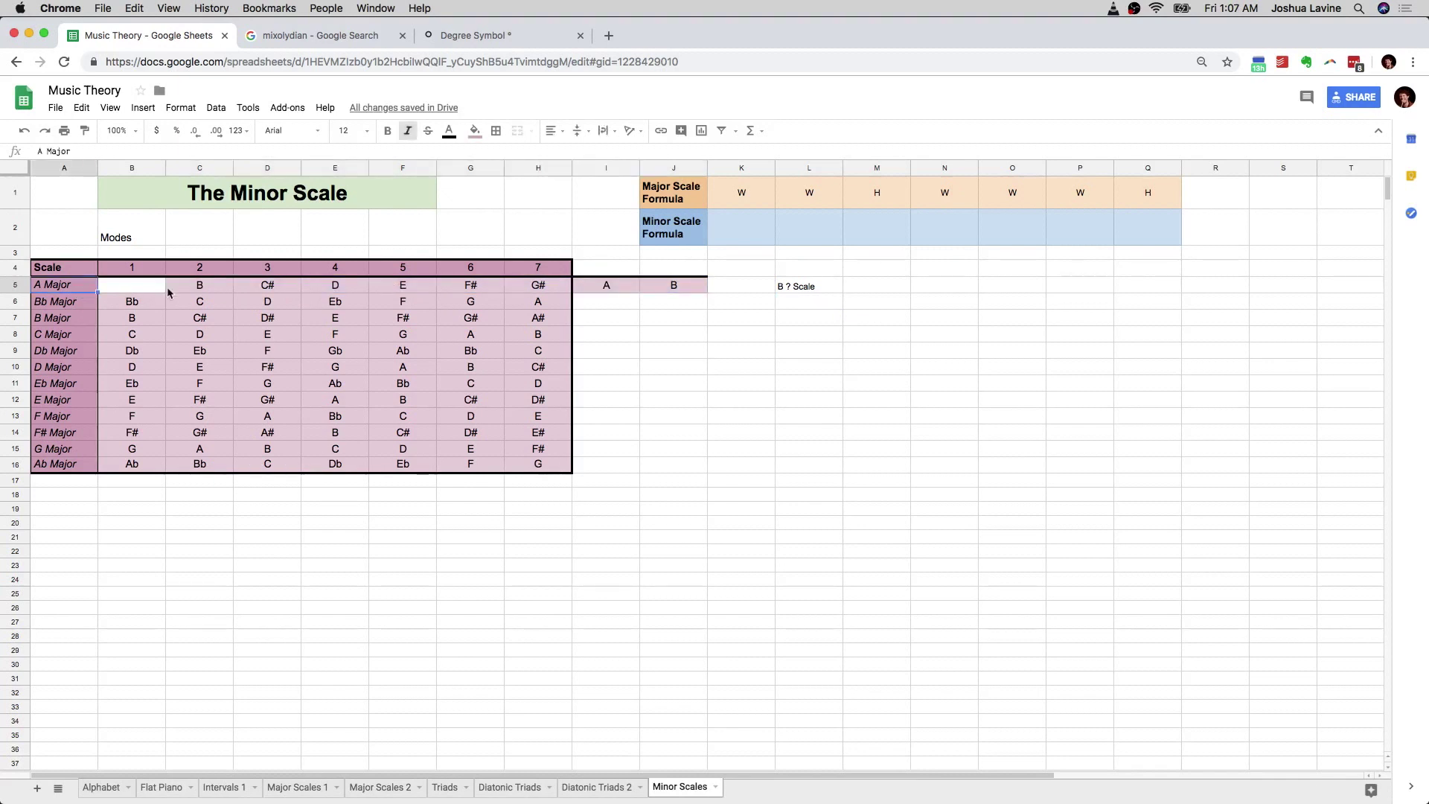
pyautogui.click(201, 292)
pyautogui.moveTo(201, 292); pyautogui.dragTo(674, 290)
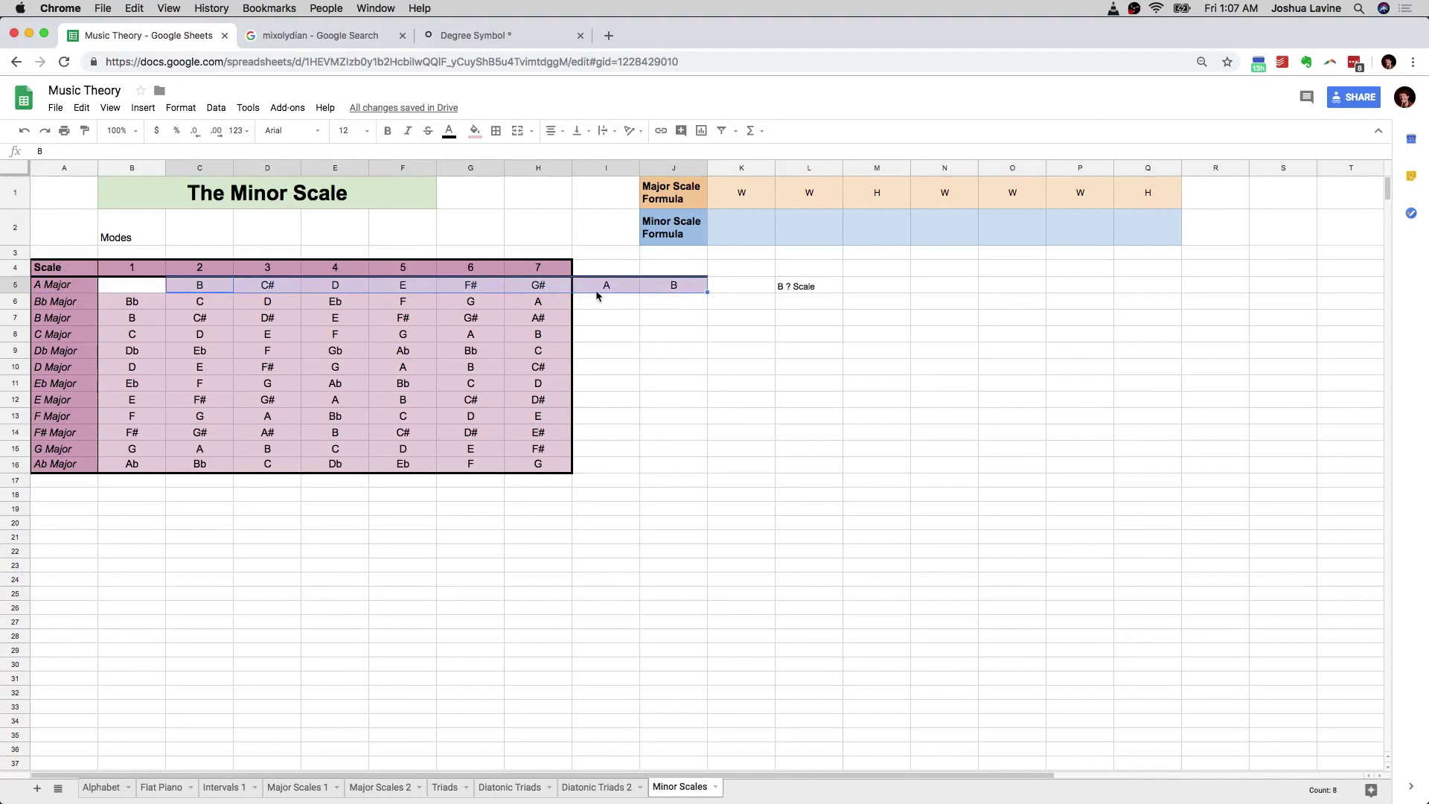
pyautogui.doubleClick(796, 286)
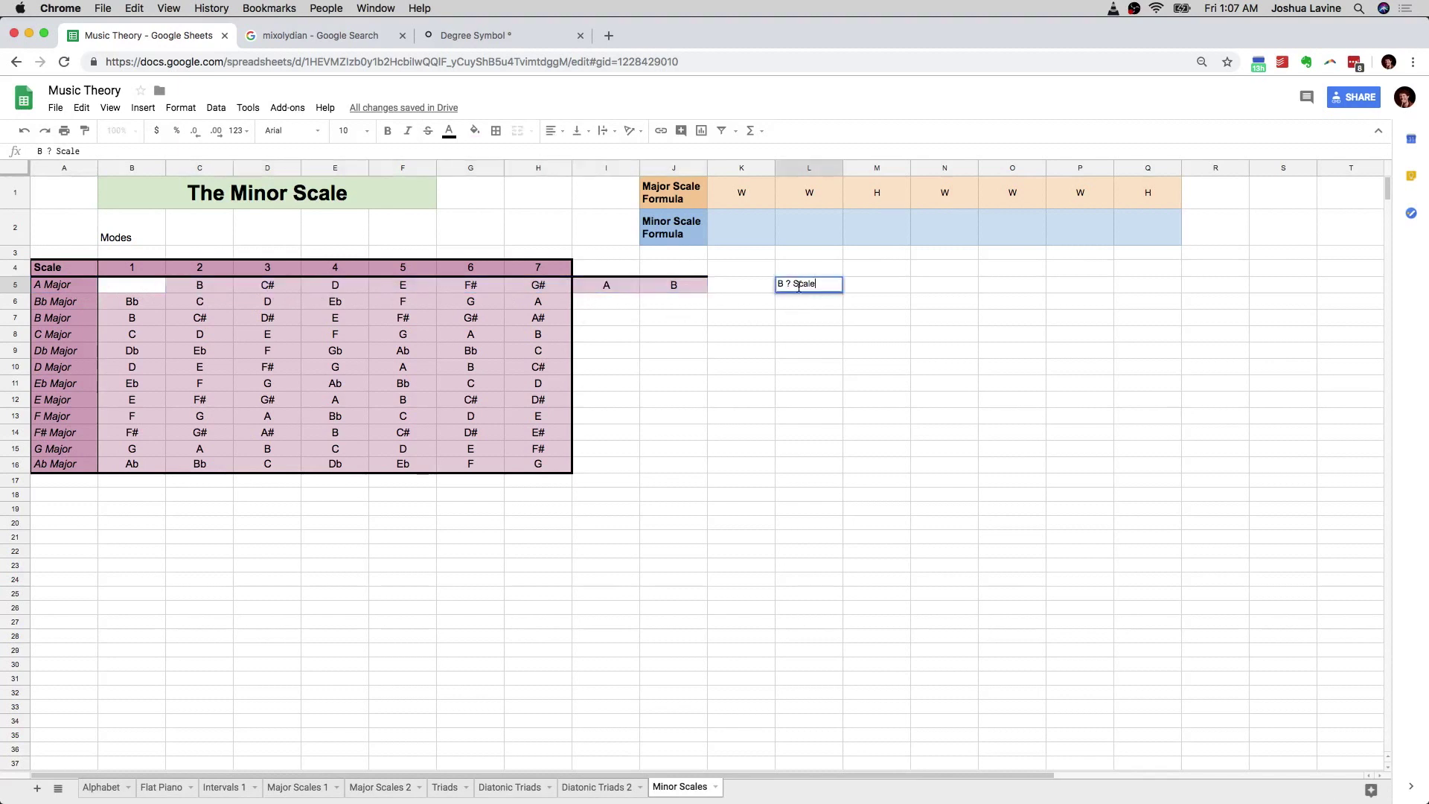
pyautogui.click(791, 287)
pyautogui.press('BackSpace')
pyautogui.write('Dorian')
pyautogui.press('Return')
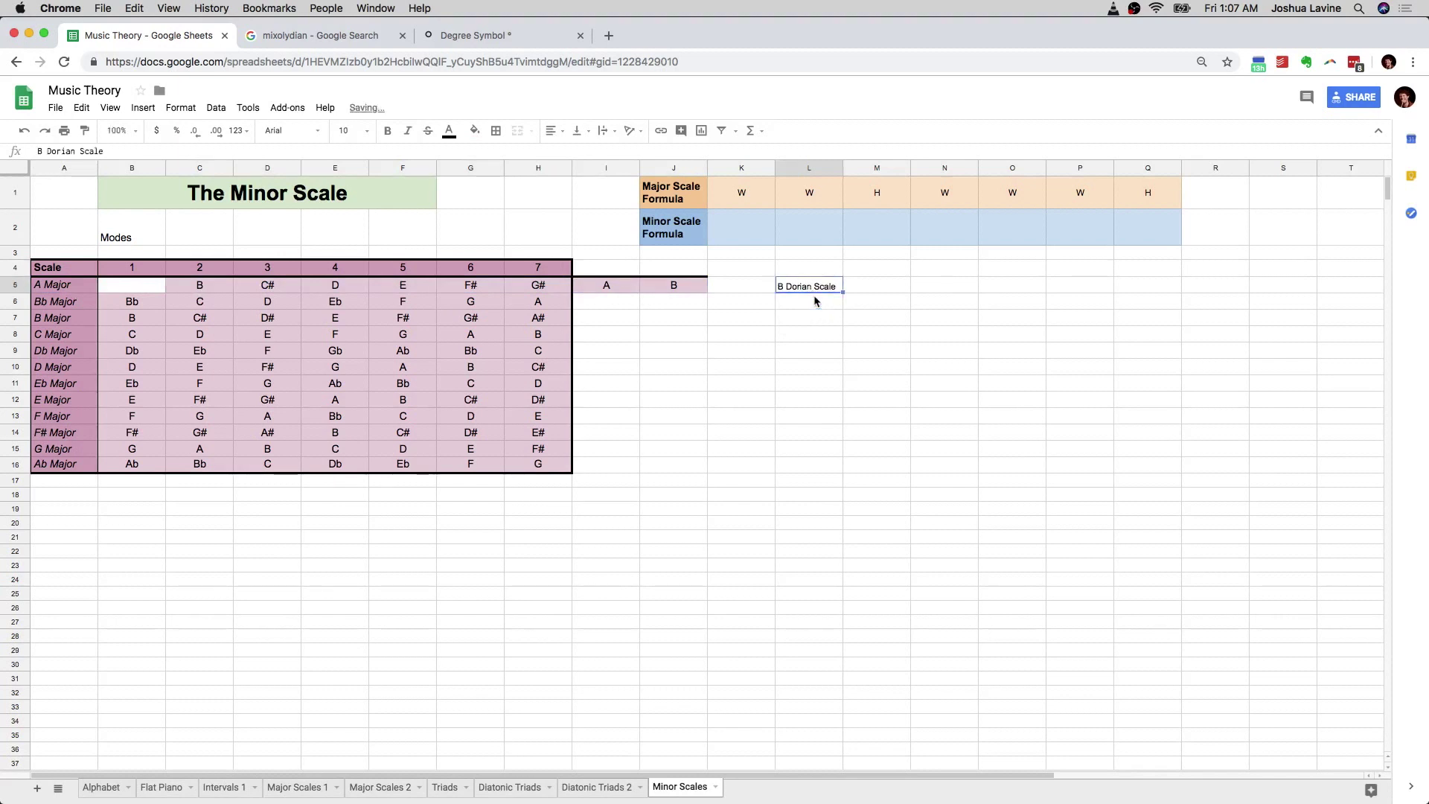
# - Delete the "B Dorian Scale" label from cell L5 and select the note B in C5
pyautogui.click(815, 291)
pyautogui.press('Delete')
pyautogui.click(224, 291)
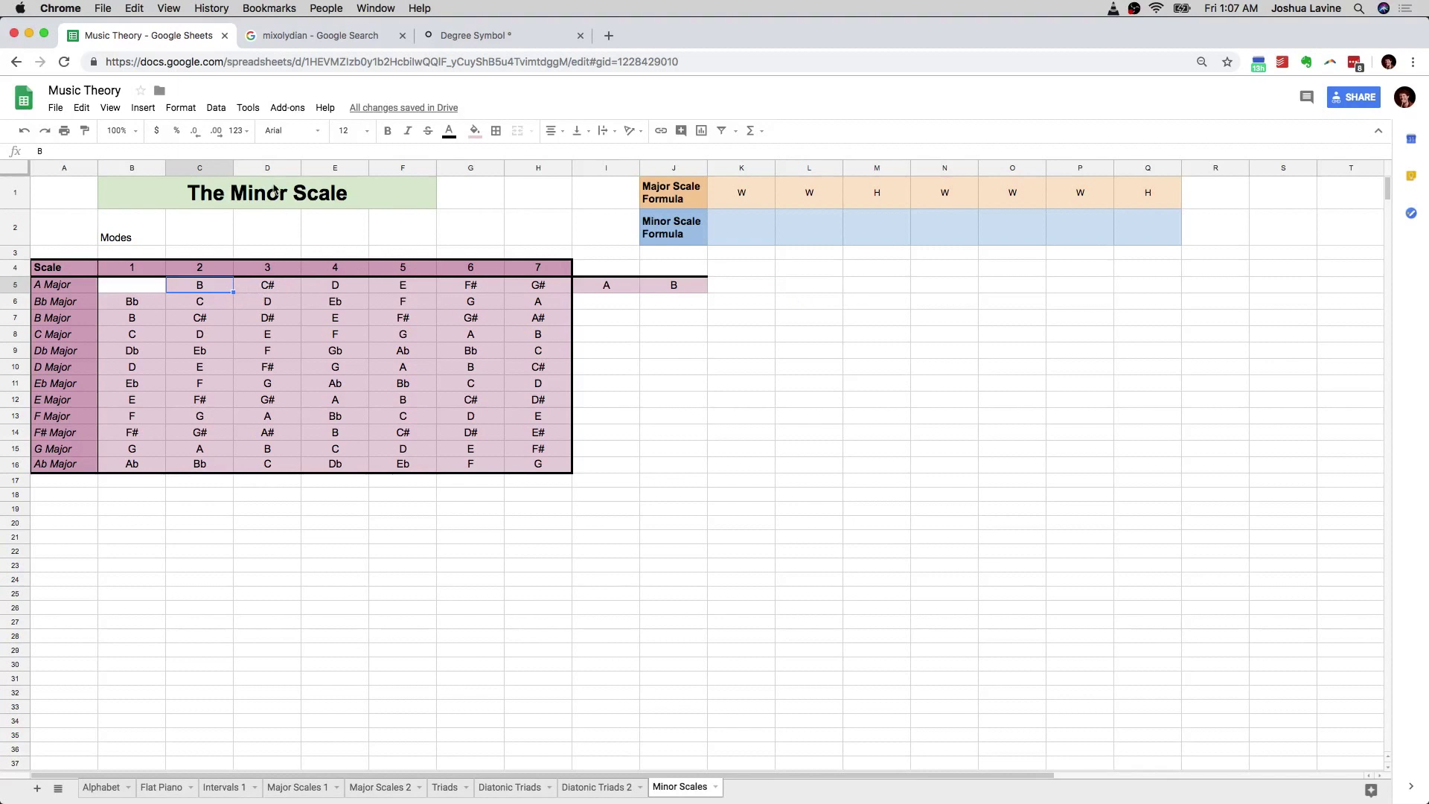
# - Give cell C5 a white fill and delete its note B
pyautogui.click(475, 130)
pyautogui.click(495, 157)
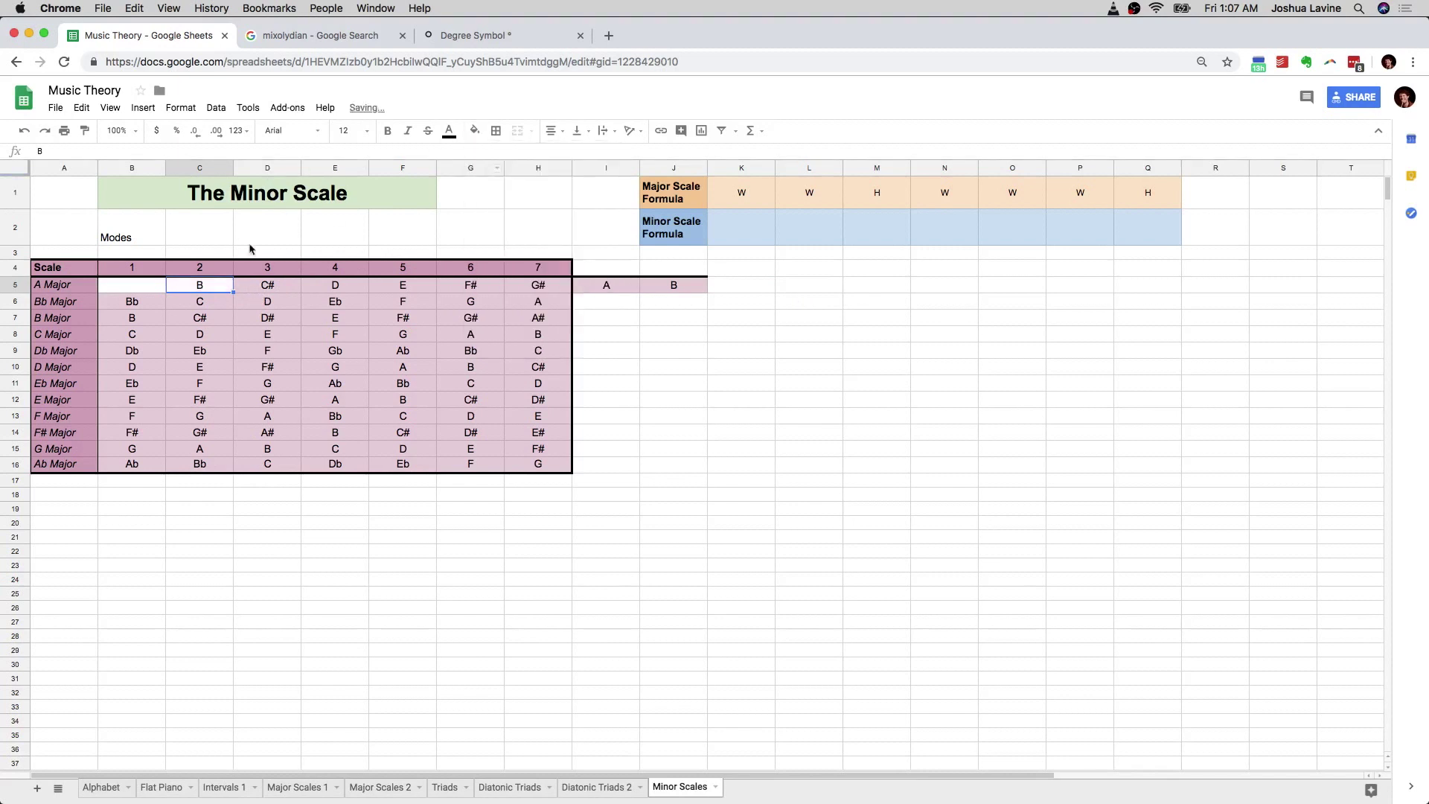
pyautogui.press('Delete')
# - Copy the note C# from D5 into K5 to complete the octave starting on C#
pyautogui.click(256, 288)
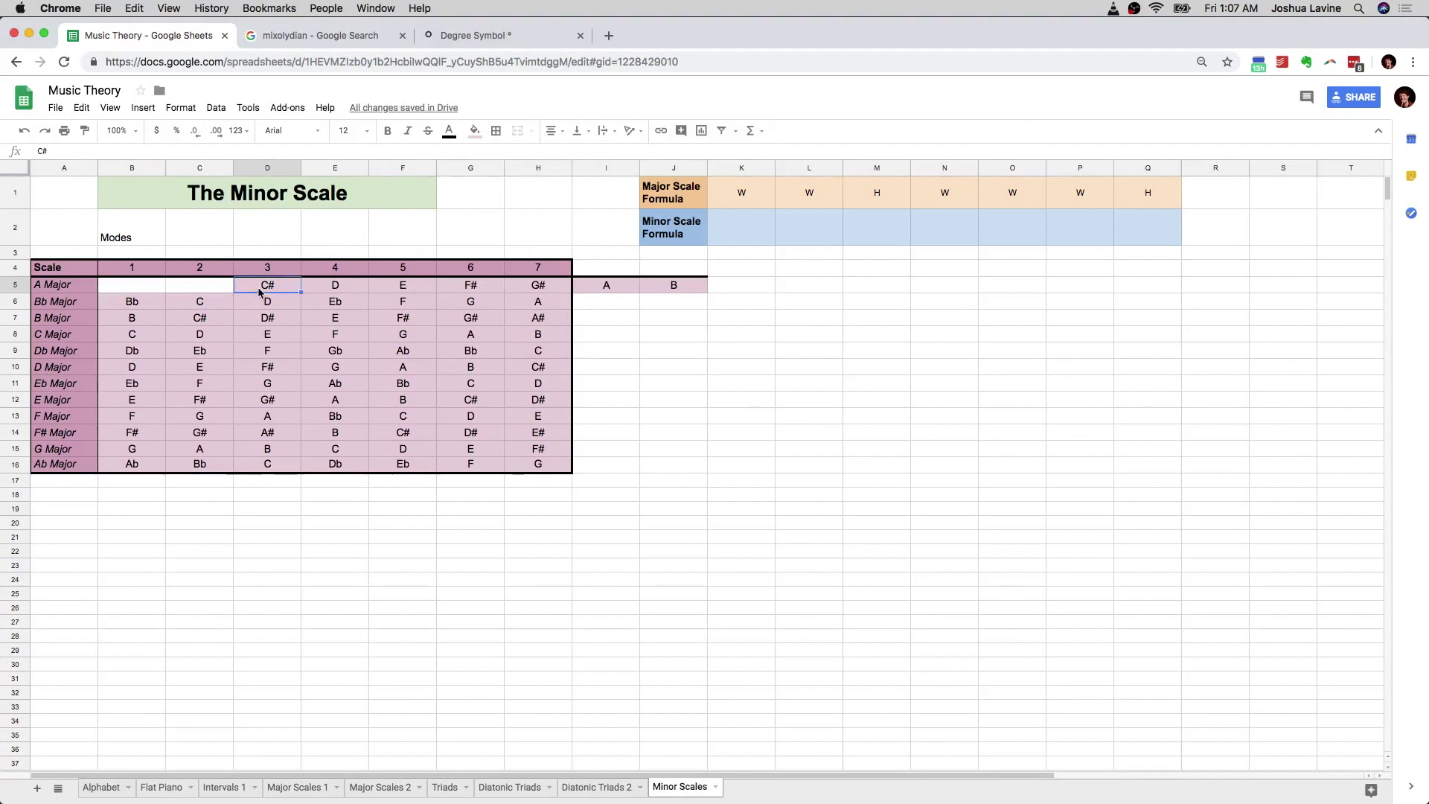
pyautogui.click(730, 283)
pyautogui.write('C#')
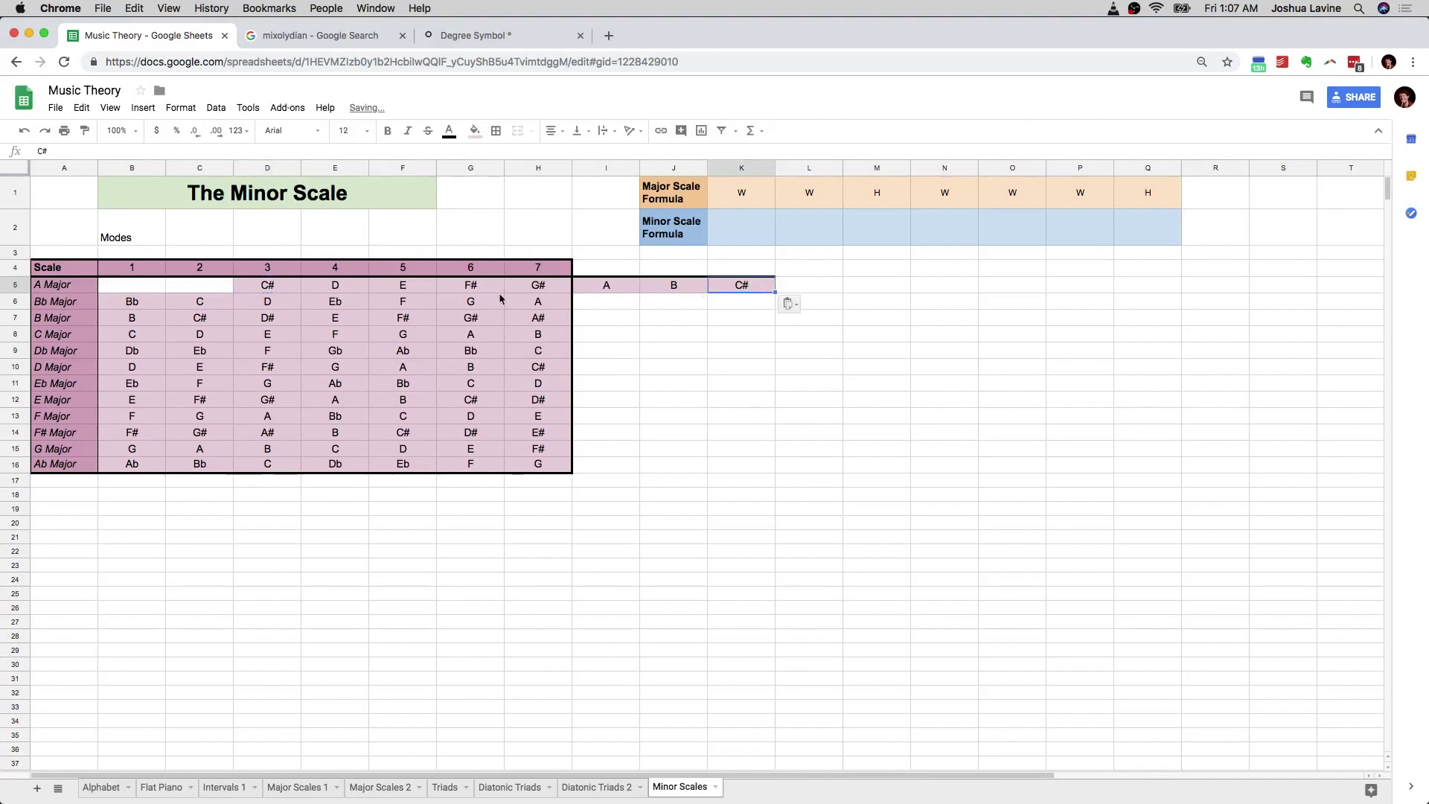
# - Trace the C#-to-C# sequence note by note along row 5, from D5 to K5
pyautogui.click(337, 291)
pyautogui.click(295, 289)
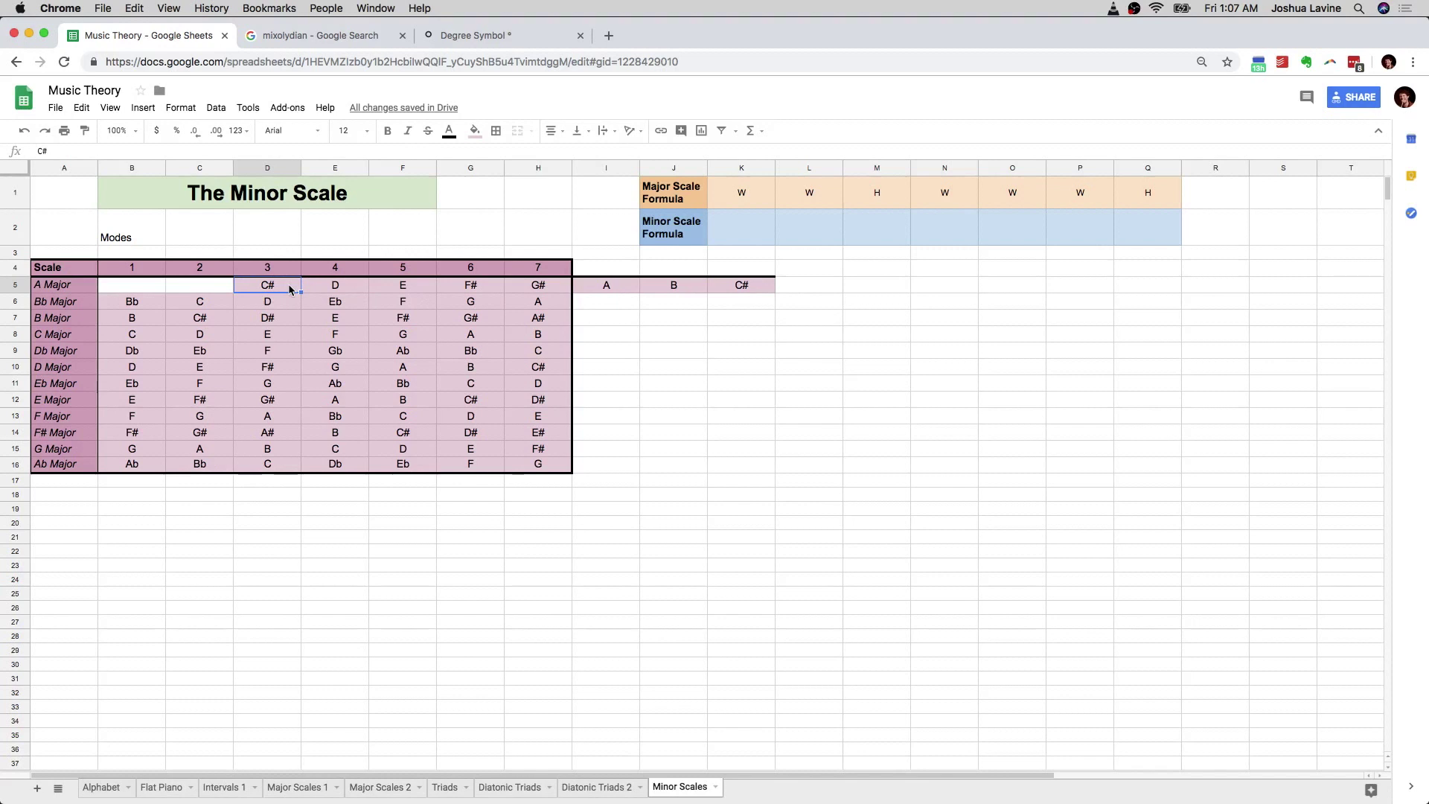
pyautogui.click(337, 290)
pyautogui.click(395, 290)
pyautogui.click(488, 290)
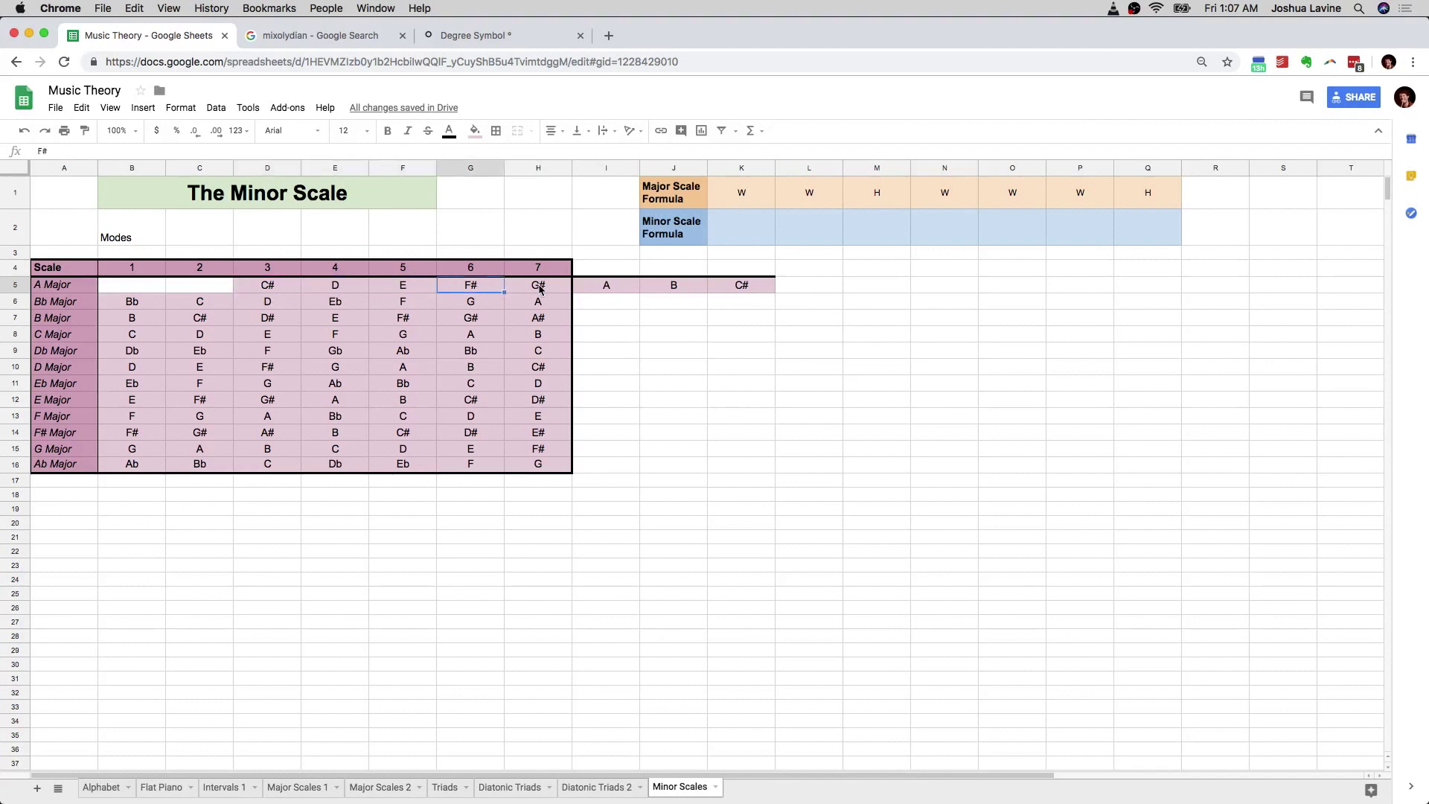
pyautogui.click(541, 290)
pyautogui.click(605, 290)
pyautogui.click(675, 289)
pyautogui.click(740, 287)
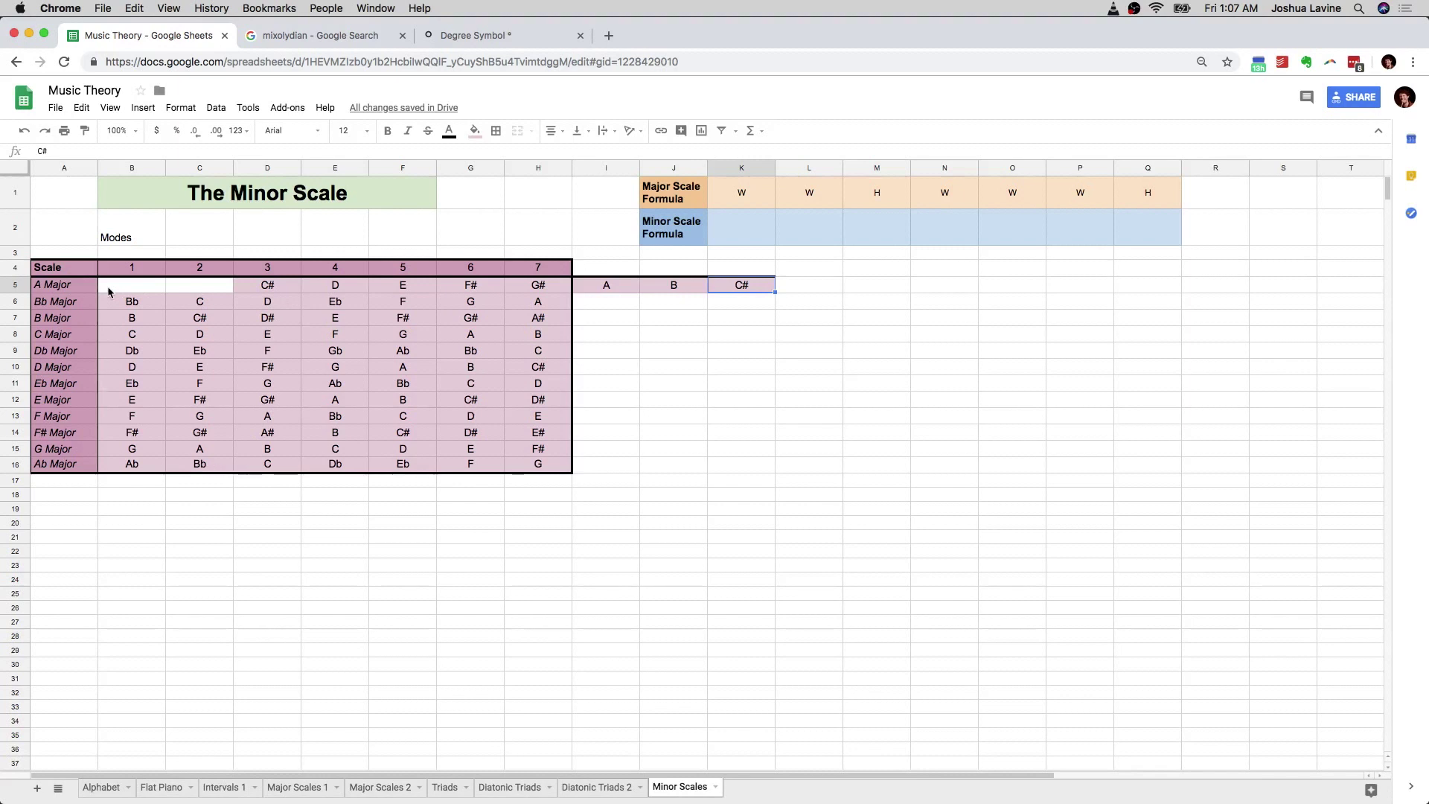
# - Highlight the whole C#-to-C# range D5:K5 to examine it as a mode starting on the third degree
pyautogui.click(290, 291)
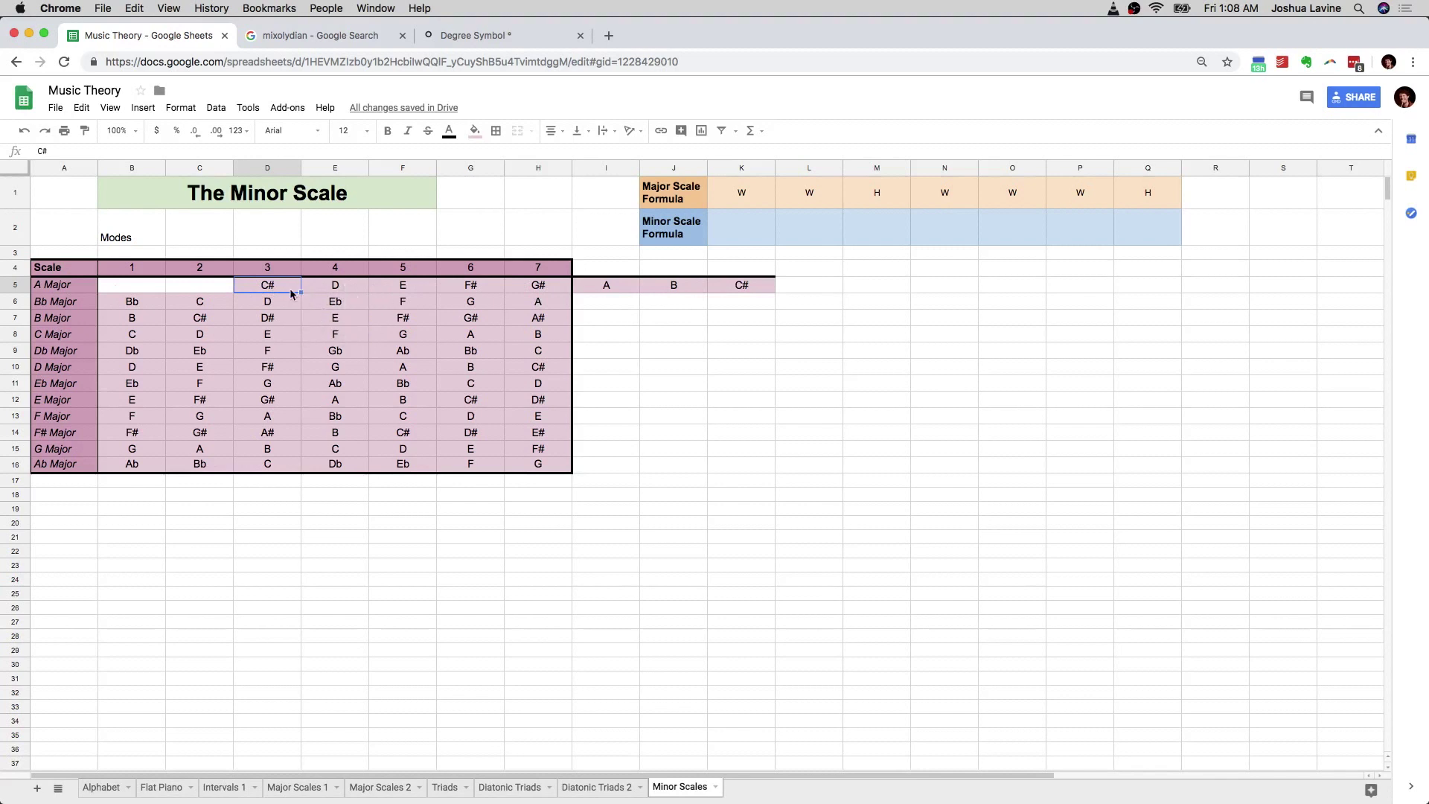
pyautogui.hotkey('shift', 'Right')
pyautogui.hotkey('shift', 'Right')
pyautogui.hotkey('shift', 'Right')
pyautogui.hotkey('shift', 'Right')
pyautogui.hotkey('shift', 'Right')
pyautogui.hotkey('shift', 'Right')
pyautogui.hotkey('shift', 'Right')
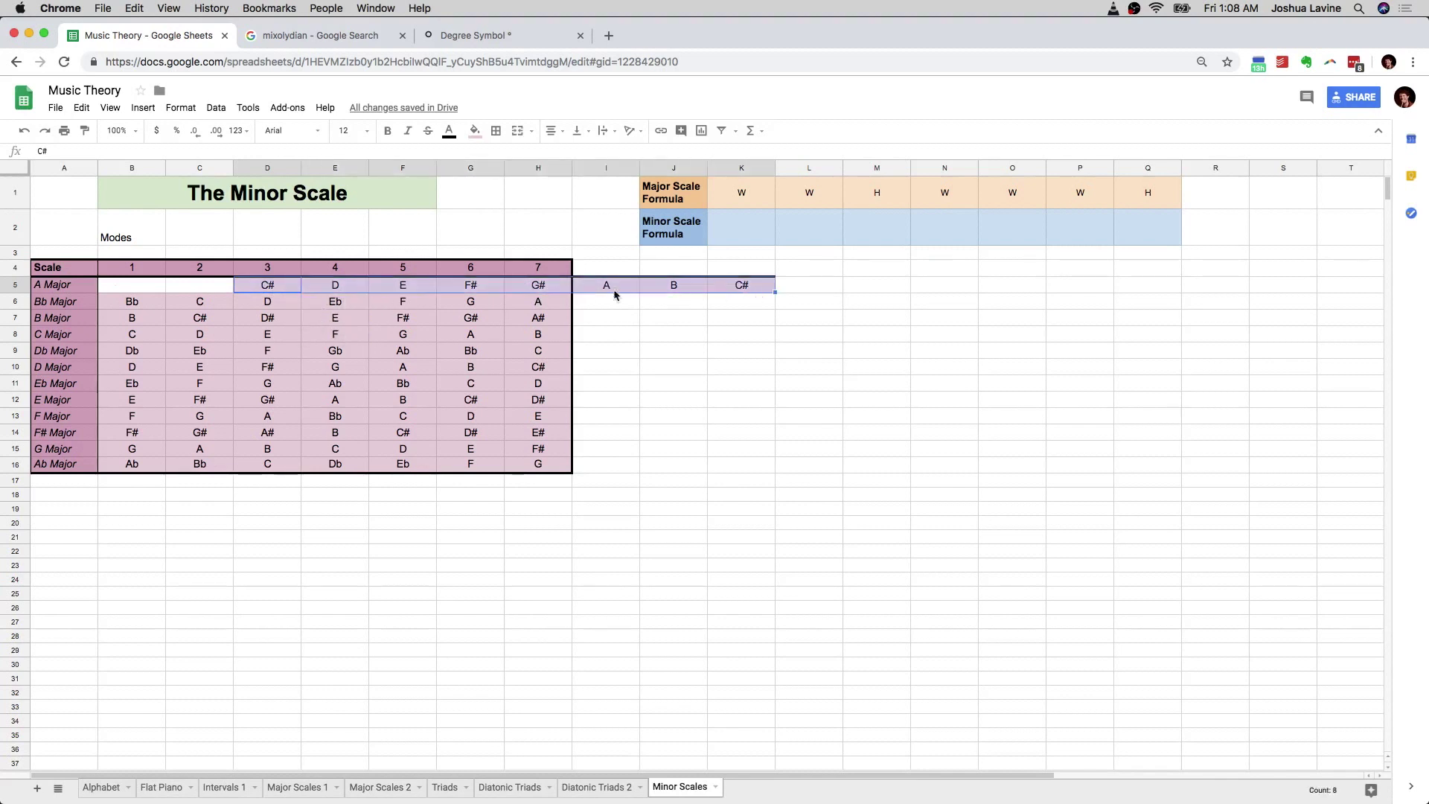
pyautogui.moveTo(300, 294); pyautogui.dragTo(737, 292)
pyautogui.click(292, 294)
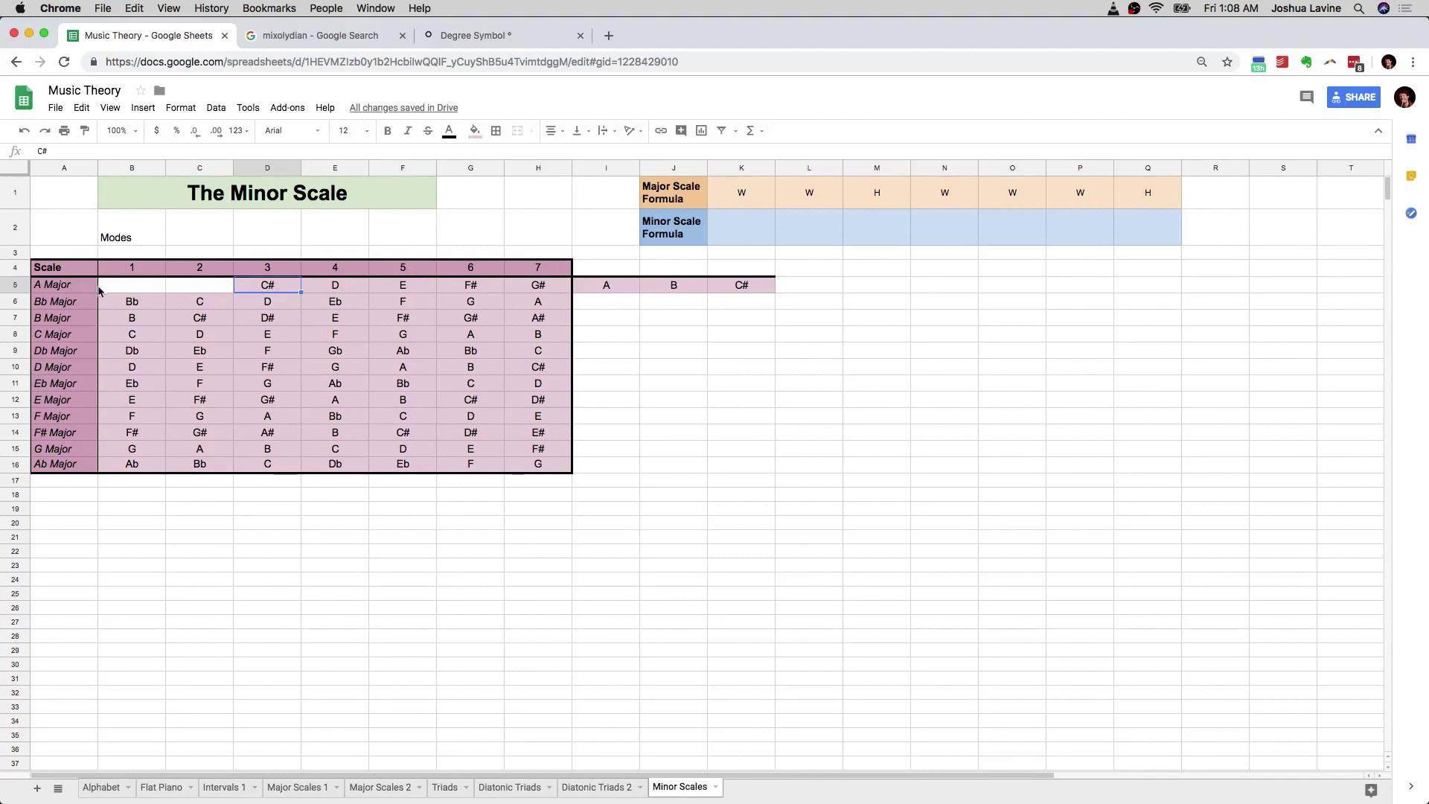
# - Examine the starting positions of the modes in row 5, going through each scale degree from B5 to I5
pyautogui.moveTo(101, 285); pyautogui.dragTo(469, 290)
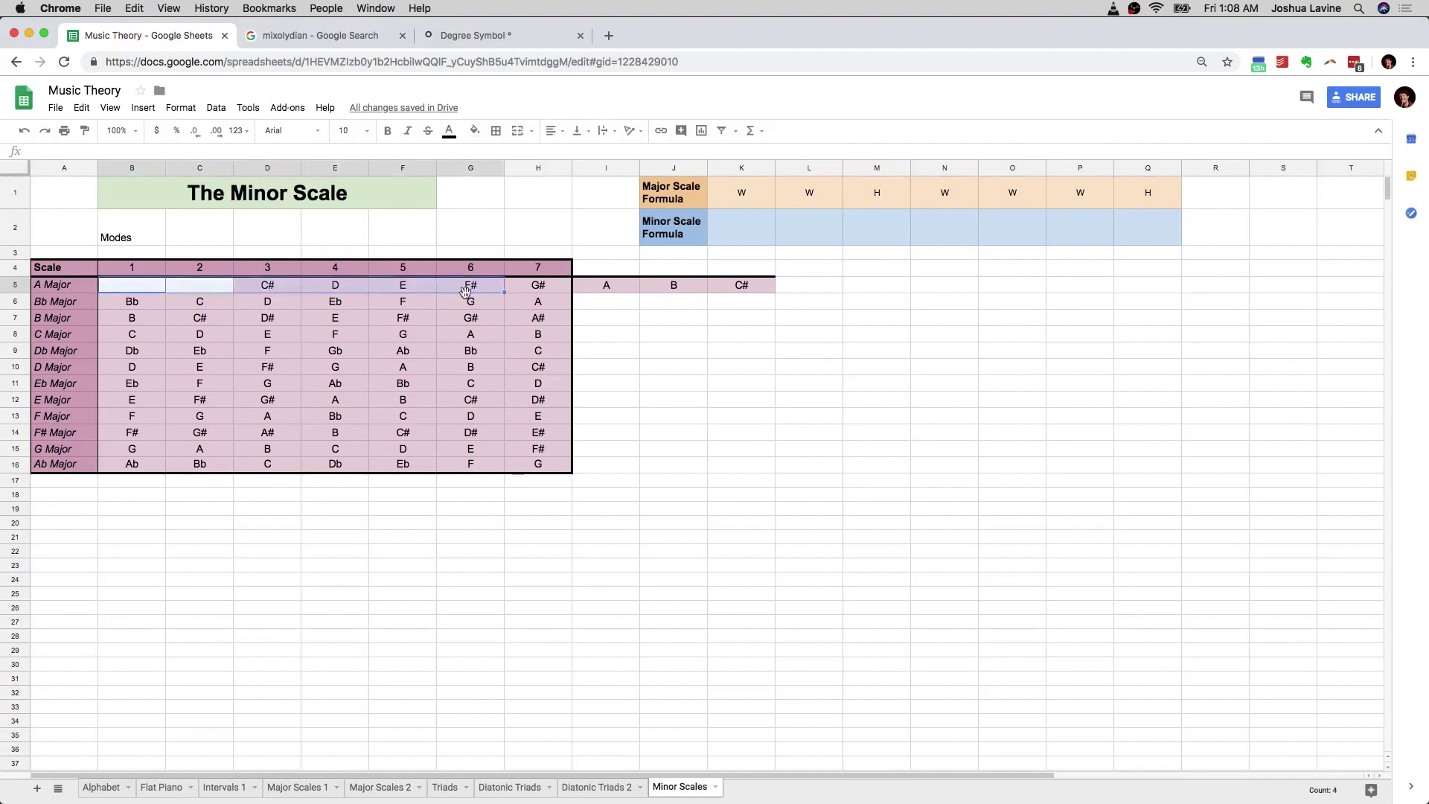
pyautogui.click(269, 287)
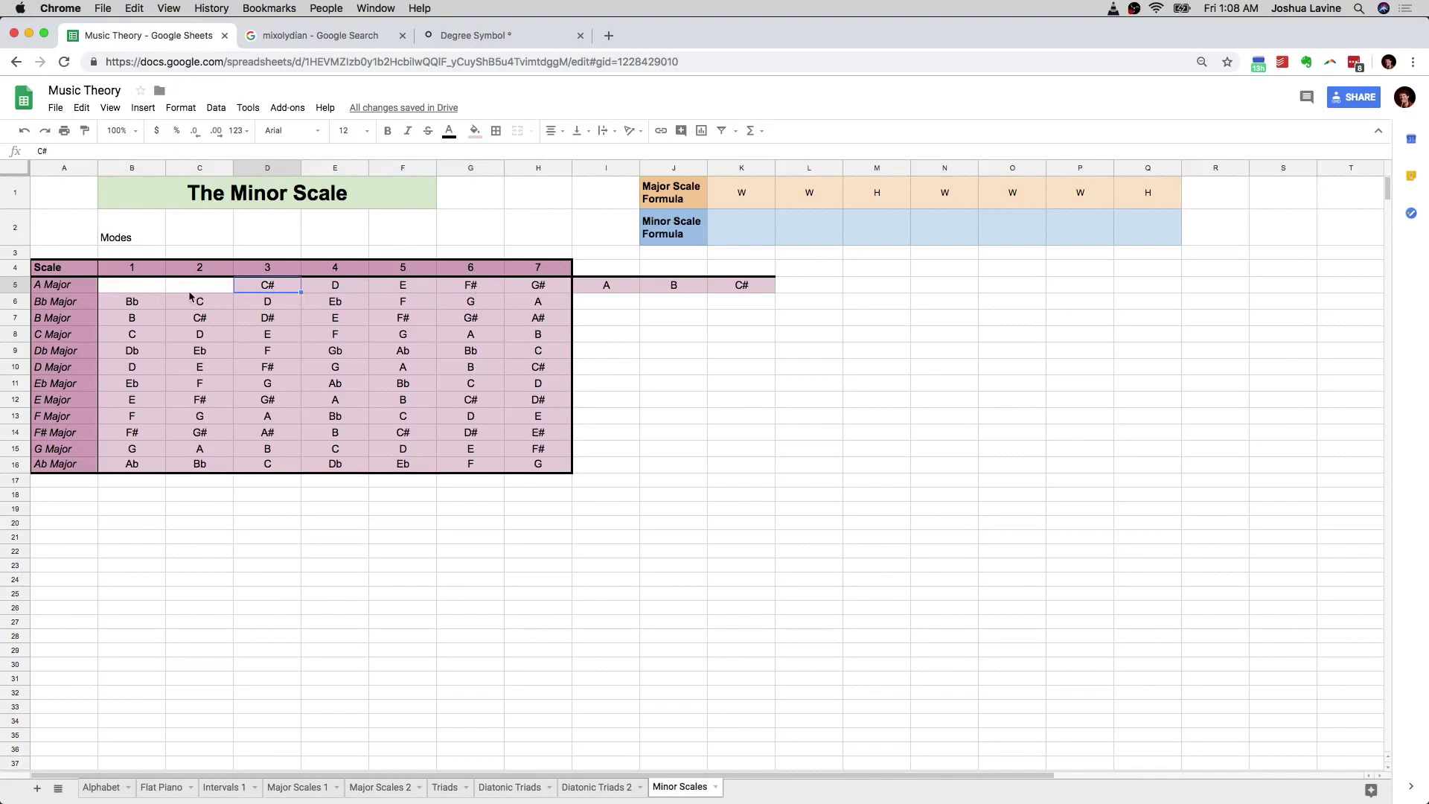
pyautogui.click(141, 293)
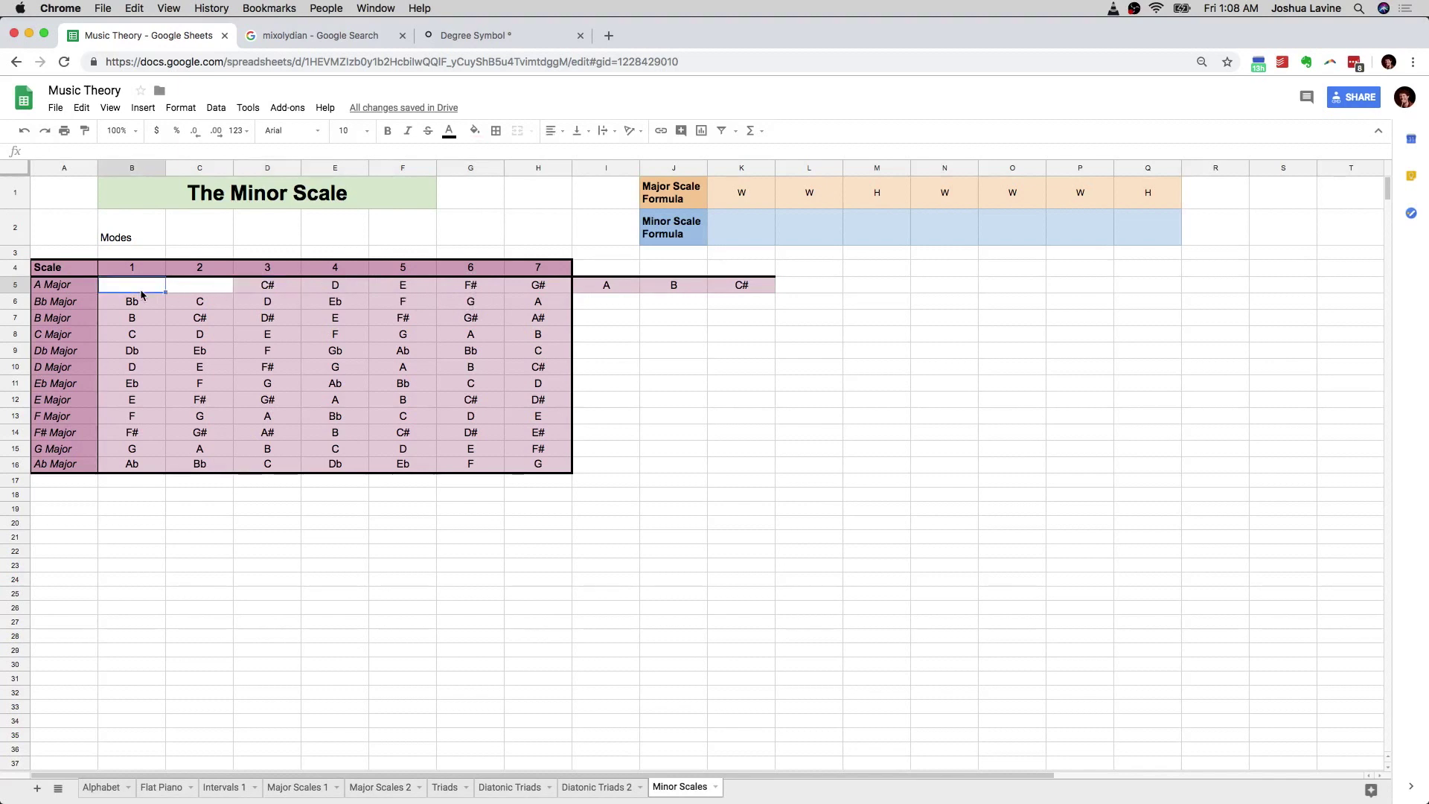
pyautogui.click(186, 294)
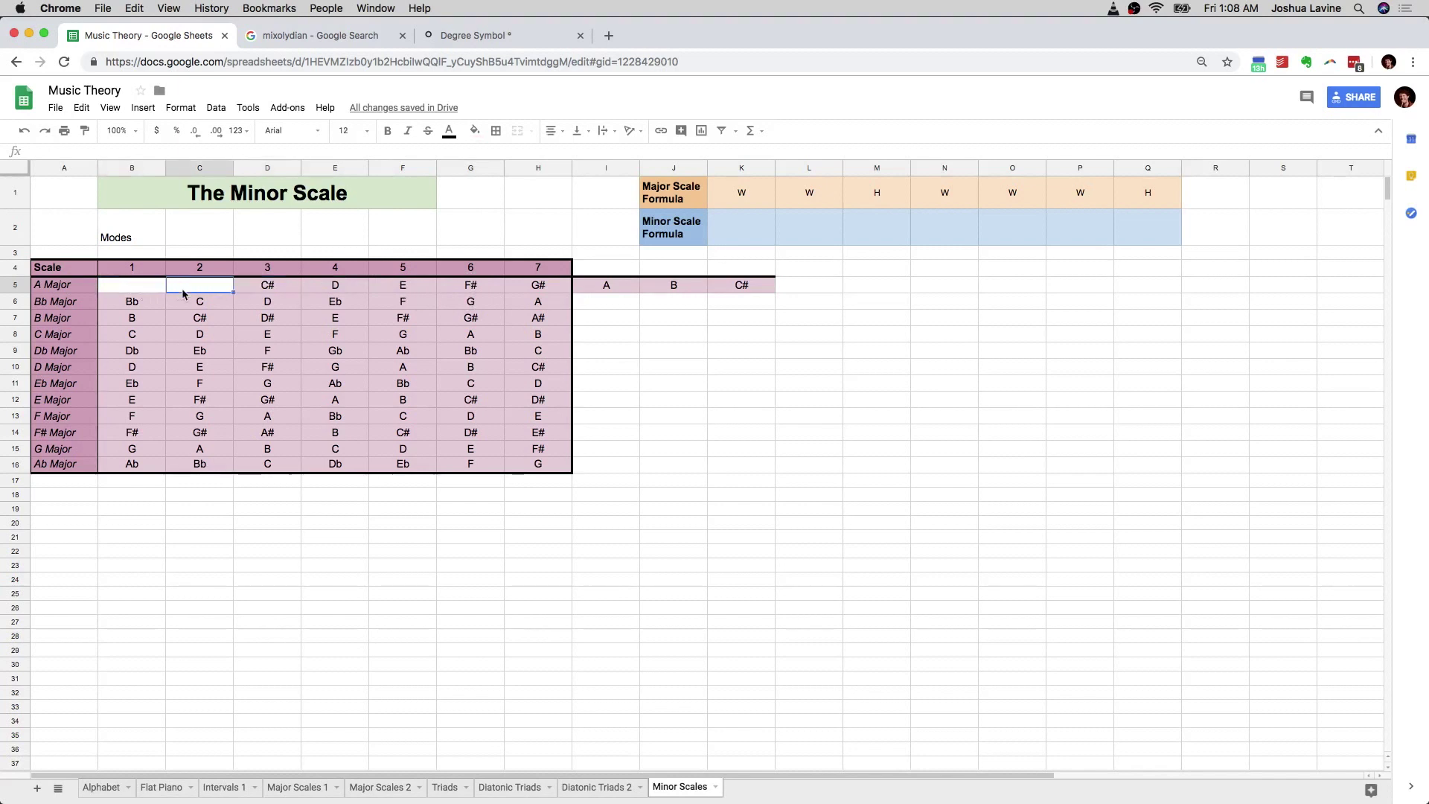
pyautogui.click(261, 291)
pyautogui.click(331, 289)
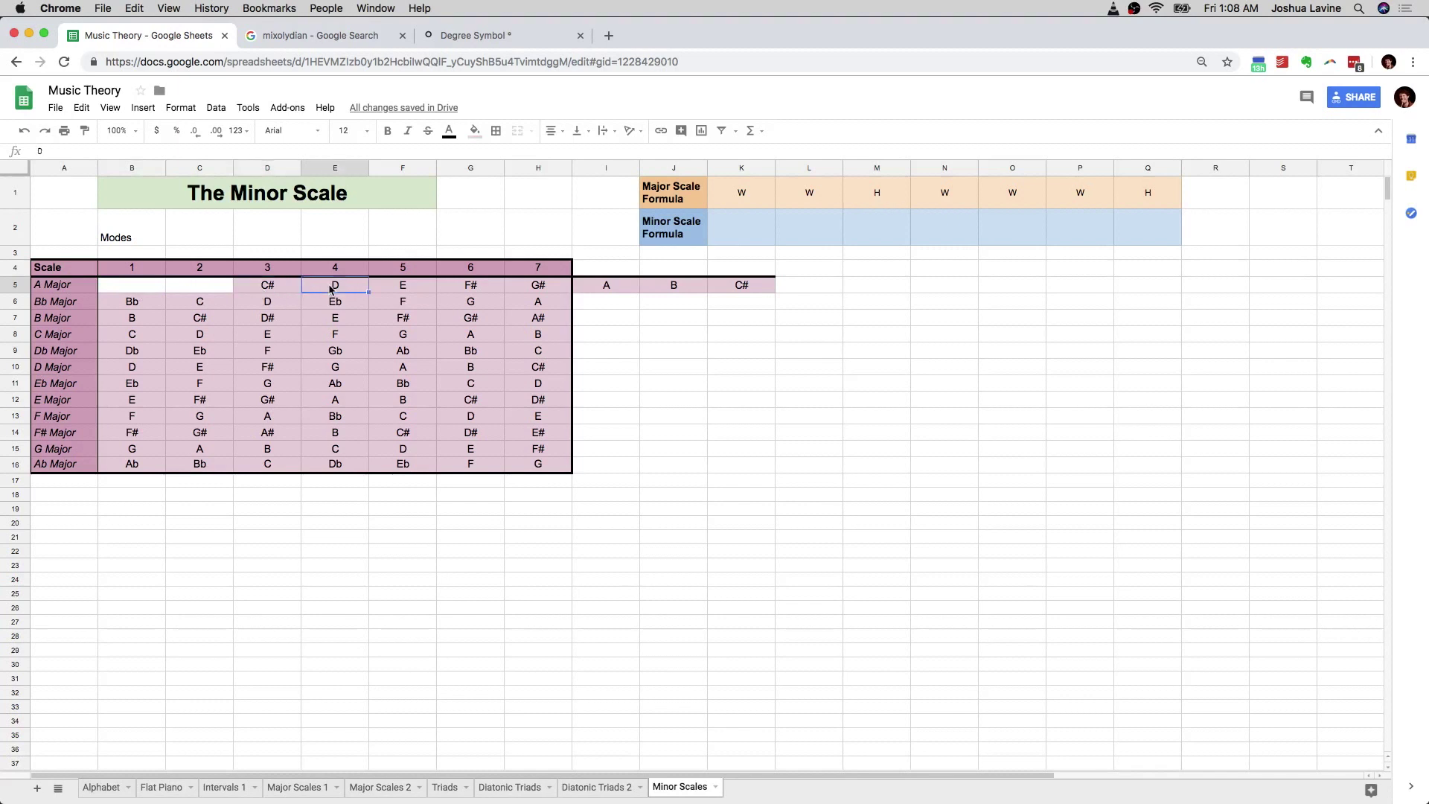
pyautogui.click(405, 290)
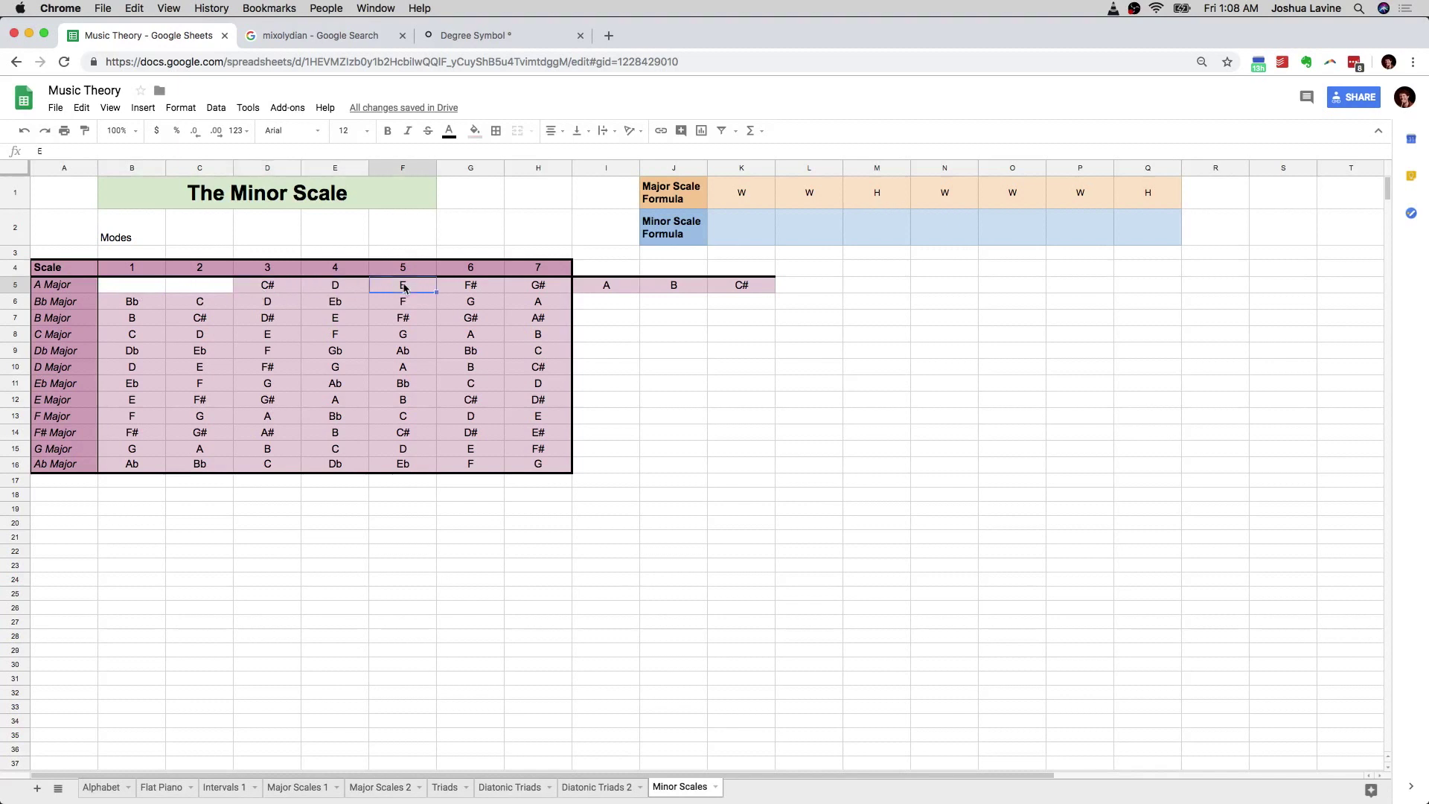
pyautogui.click(471, 289)
pyautogui.click(527, 288)
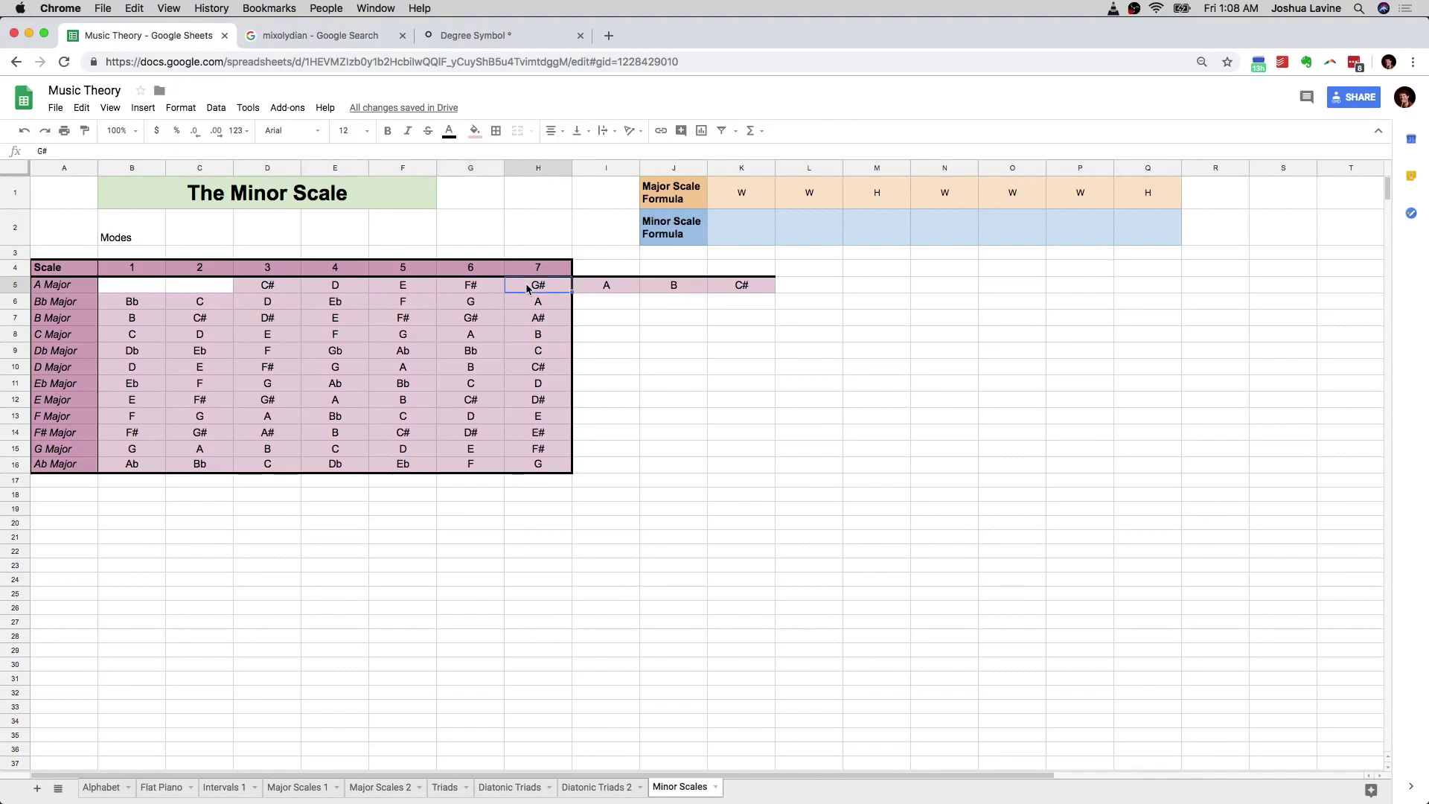
pyautogui.click(586, 291)
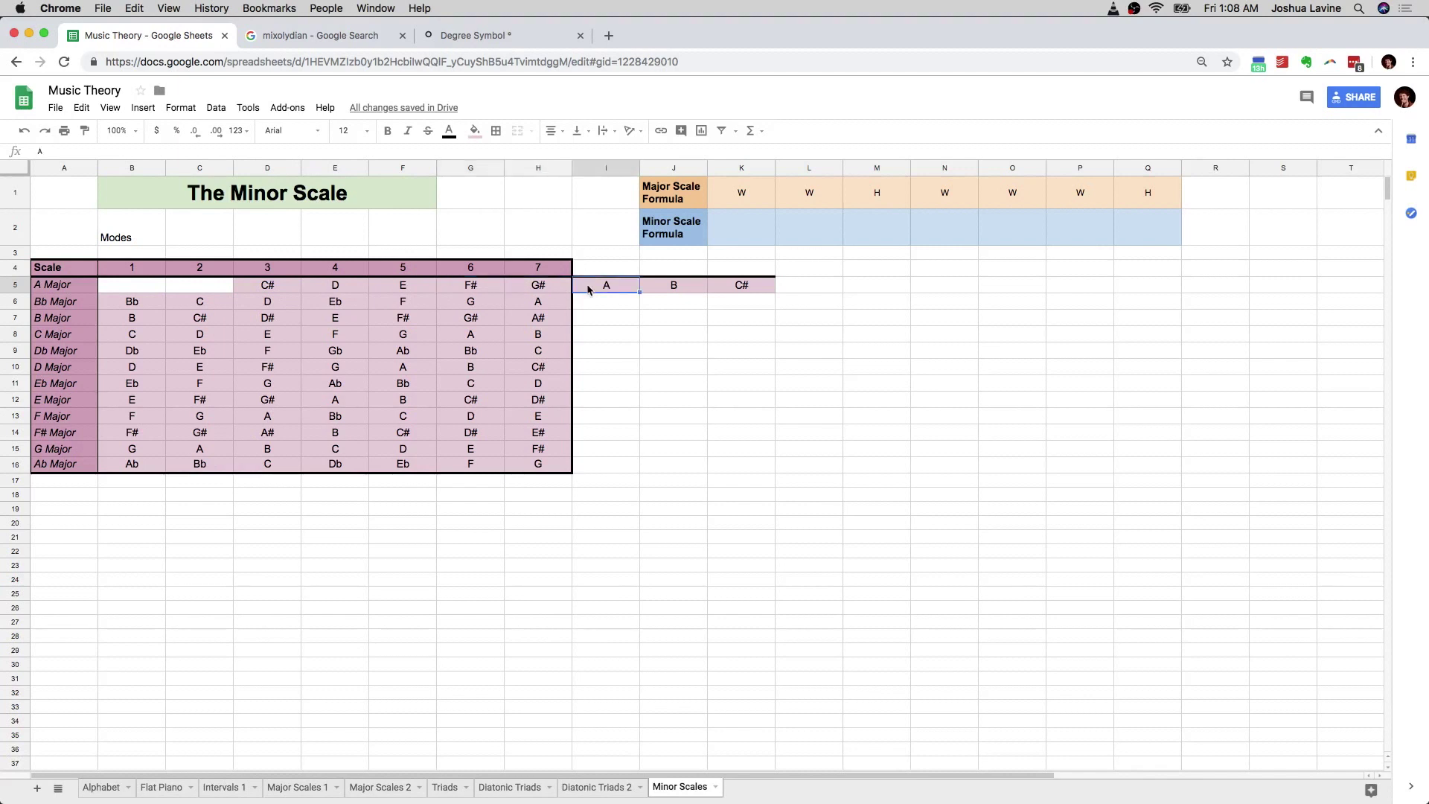
pyautogui.click(142, 286)
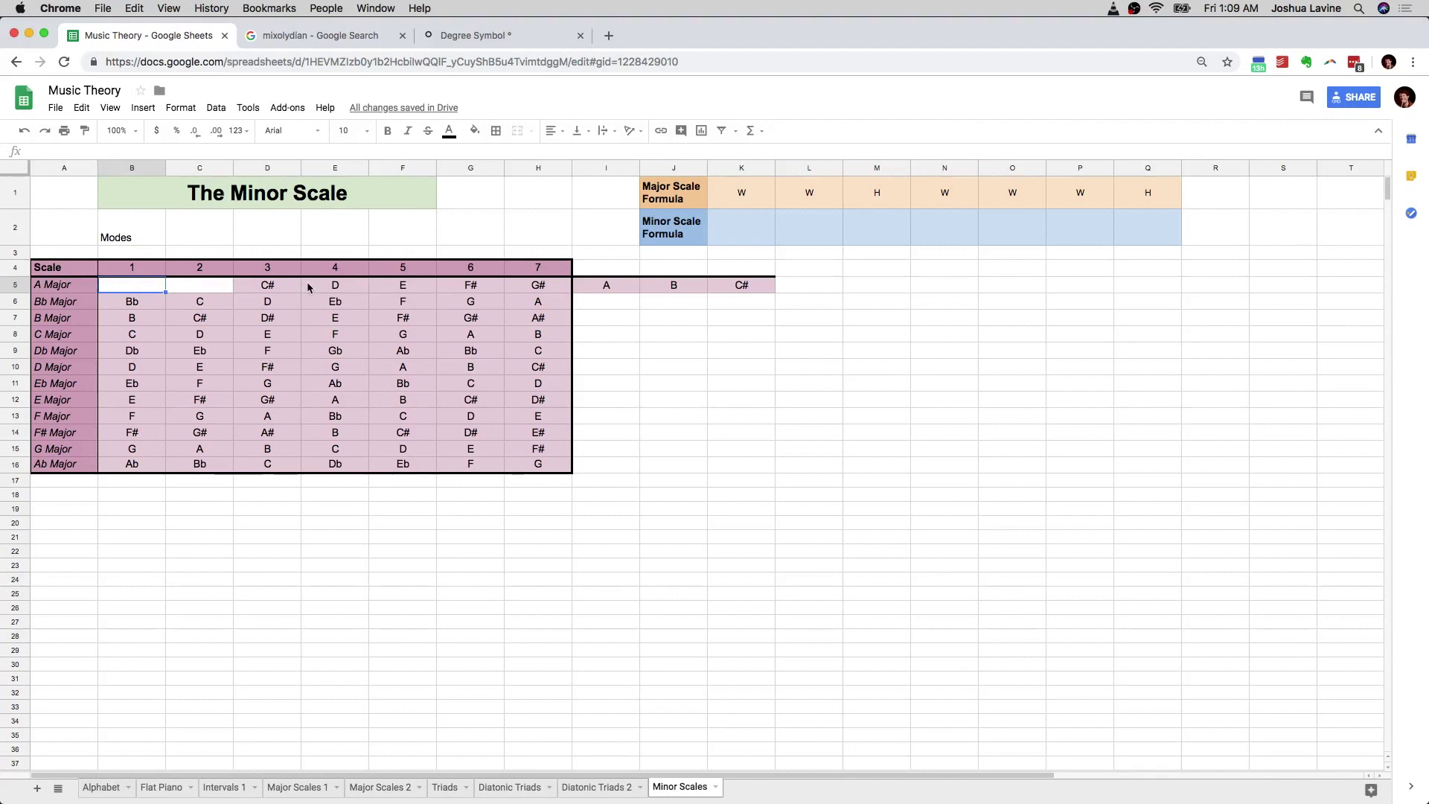
# - Move the notes C#, D and E from D5:F5 into K5:M5, leaving the original cells blank and white
pyautogui.moveTo(279, 285); pyautogui.dragTo(411, 288)
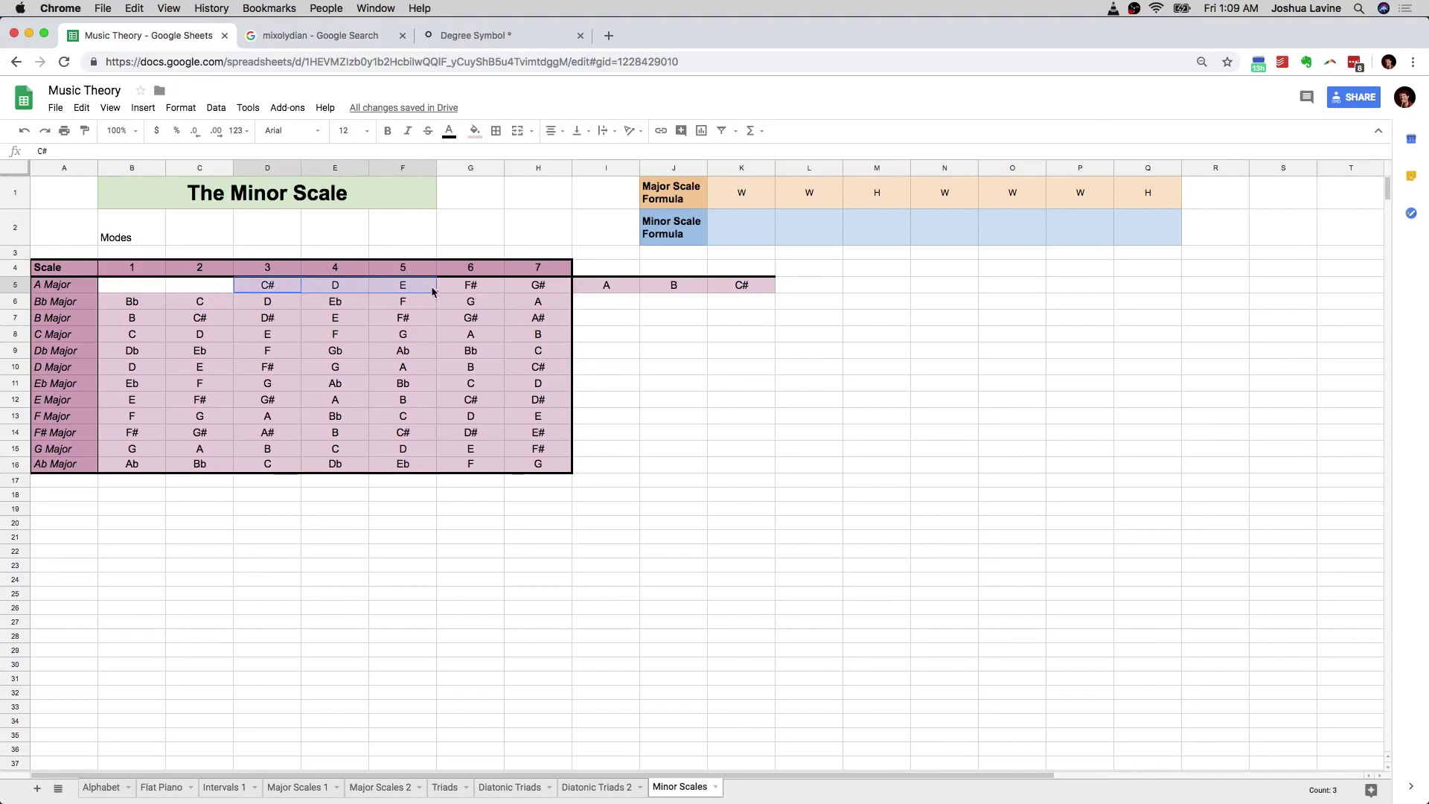
pyautogui.hotkey('ctrl', 'z')
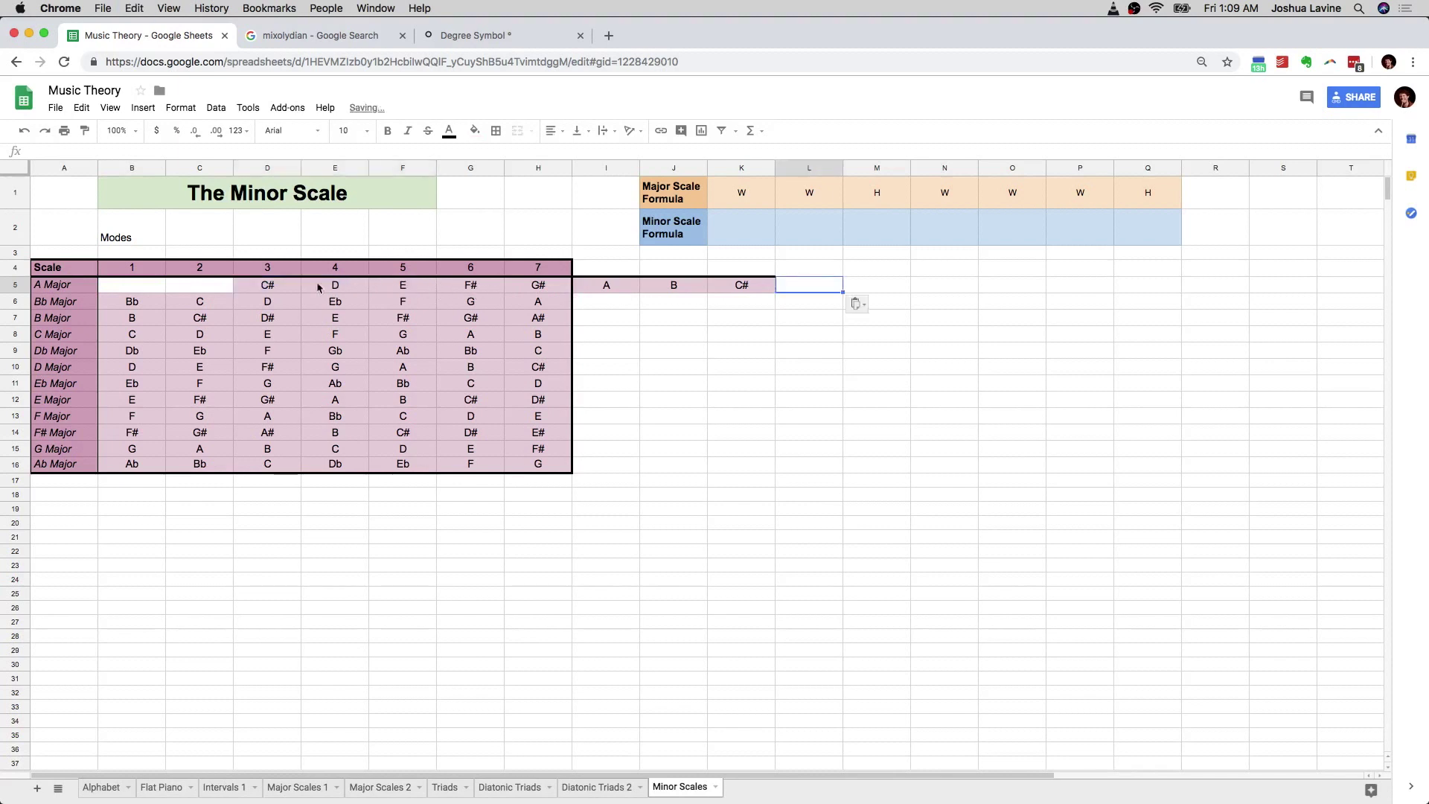
pyautogui.moveTo(283, 286); pyautogui.dragTo(388, 285)
pyautogui.hotkey('ctrl', 'c')
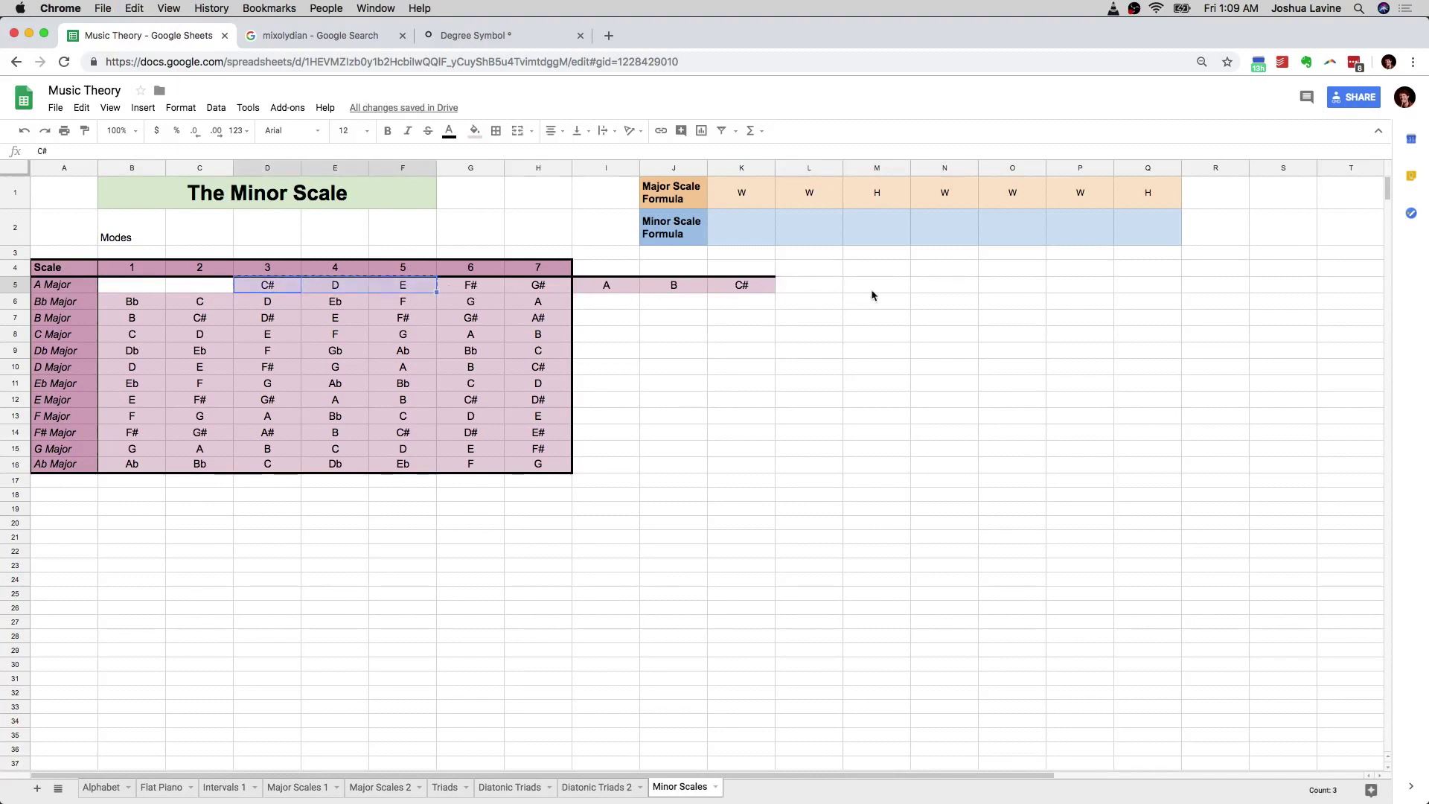
pyautogui.click(758, 285)
pyautogui.hotkey('ctrl', 'v')
# - Compare the A Major label with the sixth-degree note F# and trace row 5 from G5 through M5
pyautogui.click(462, 286)
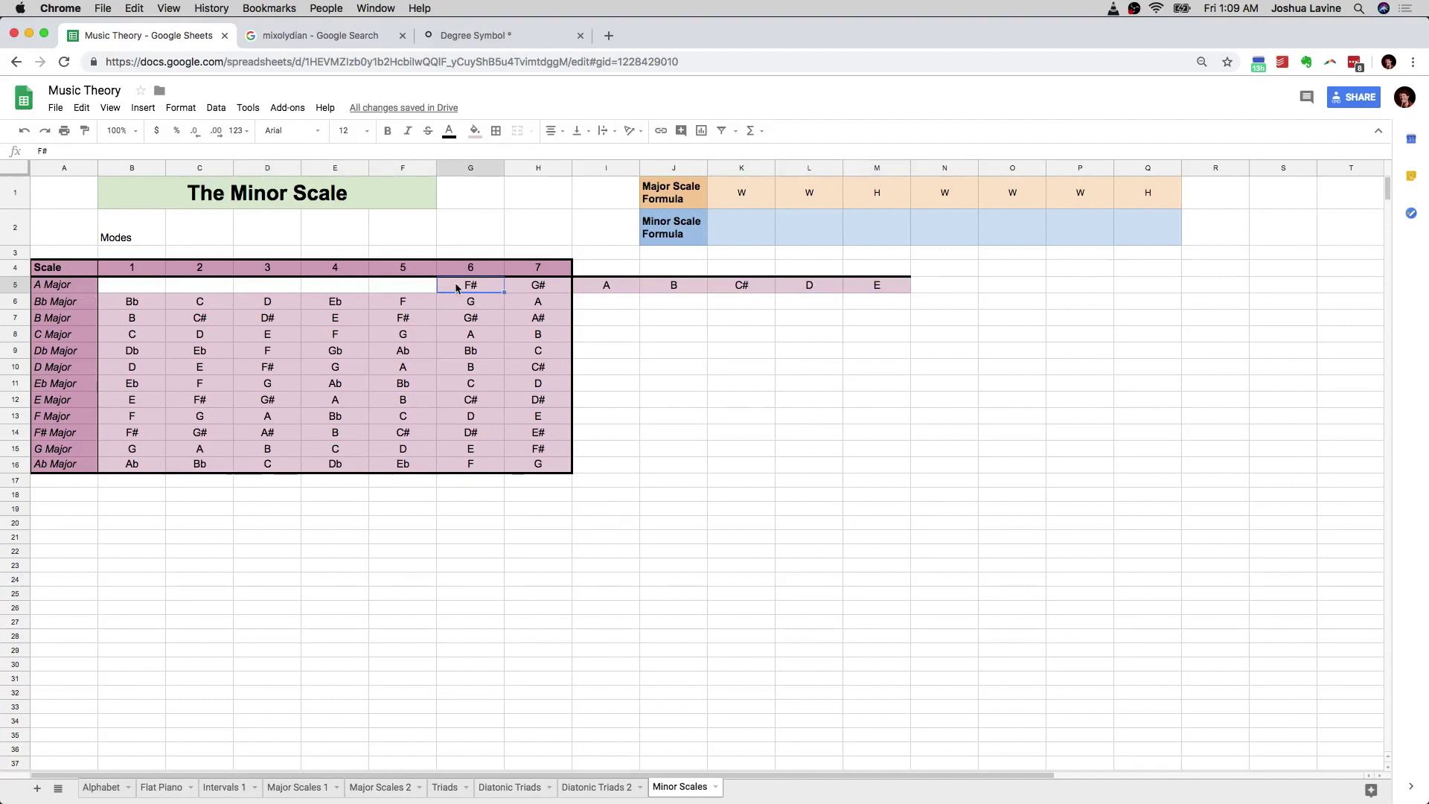
pyautogui.click(44, 291)
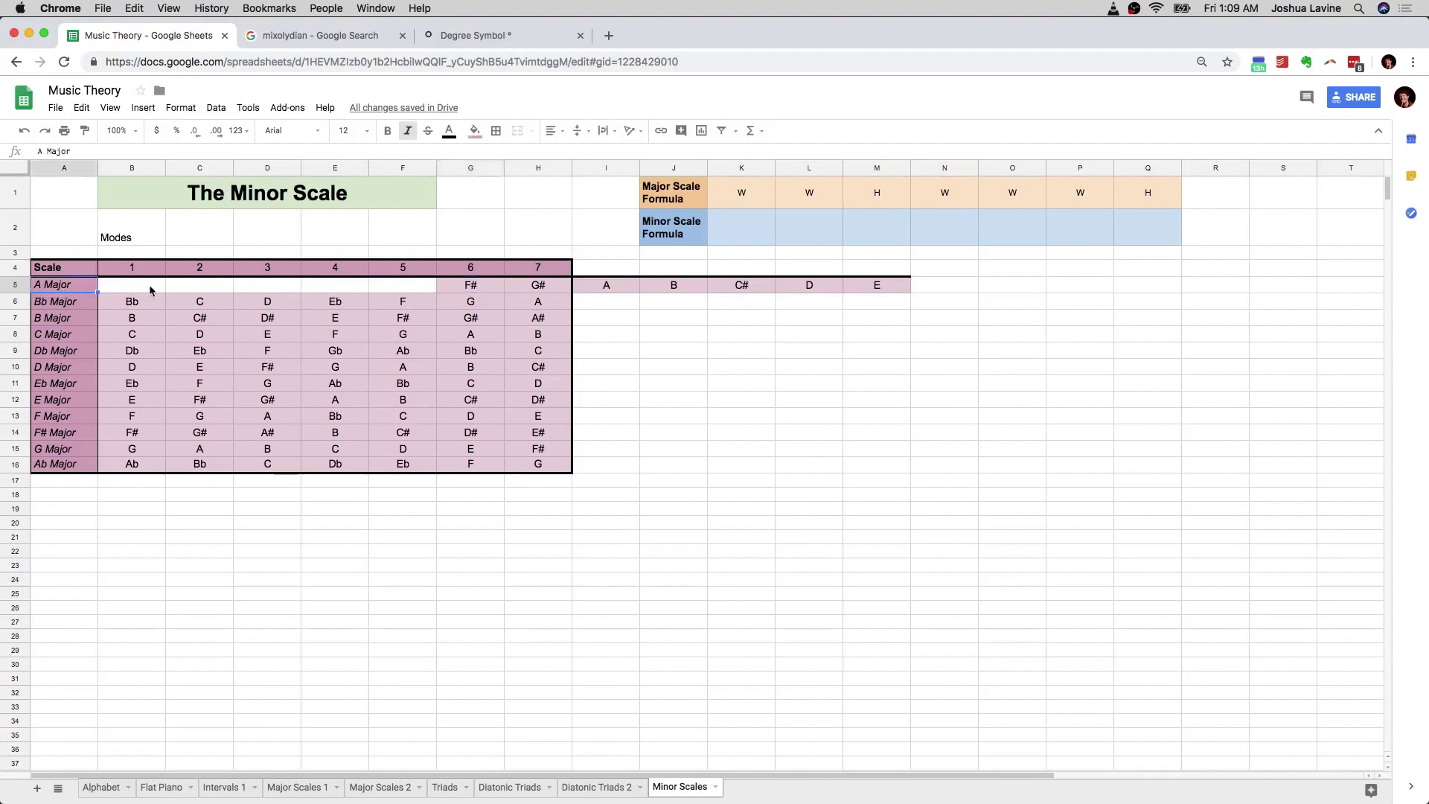
pyautogui.click(467, 290)
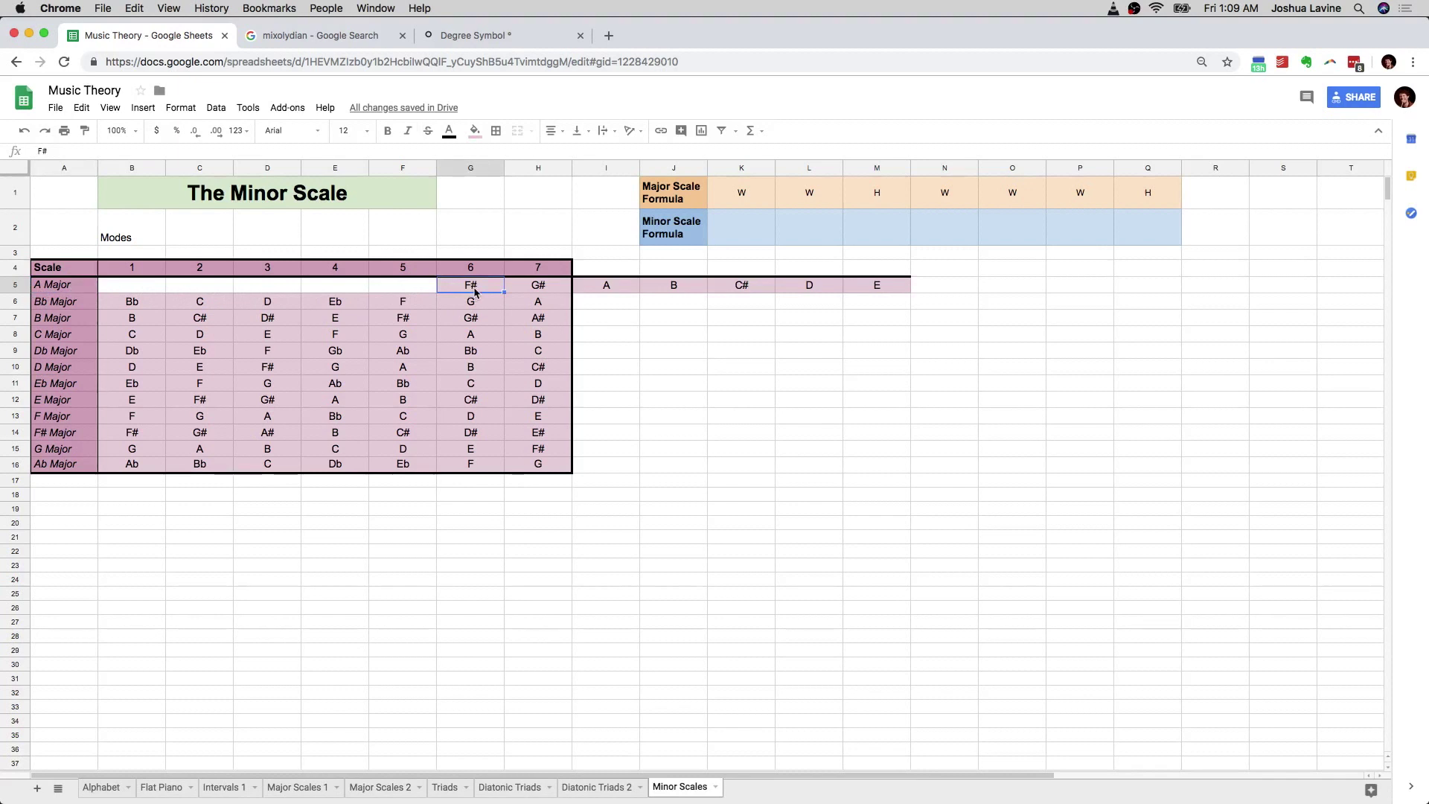
pyautogui.click(54, 288)
pyautogui.click(472, 287)
pyautogui.click(521, 288)
pyautogui.click(624, 287)
pyautogui.click(663, 290)
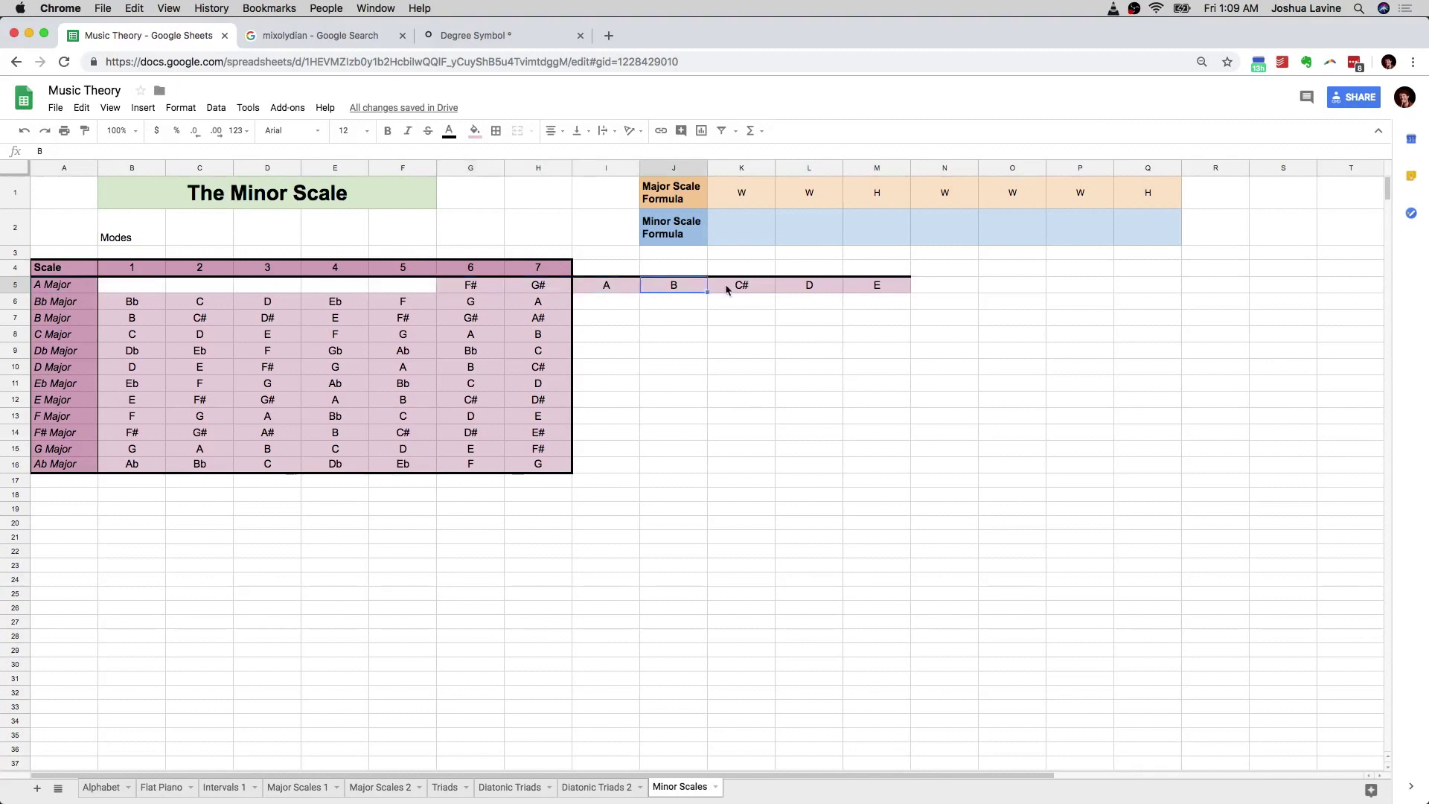
pyautogui.click(749, 290)
pyautogui.click(790, 291)
pyautogui.click(881, 287)
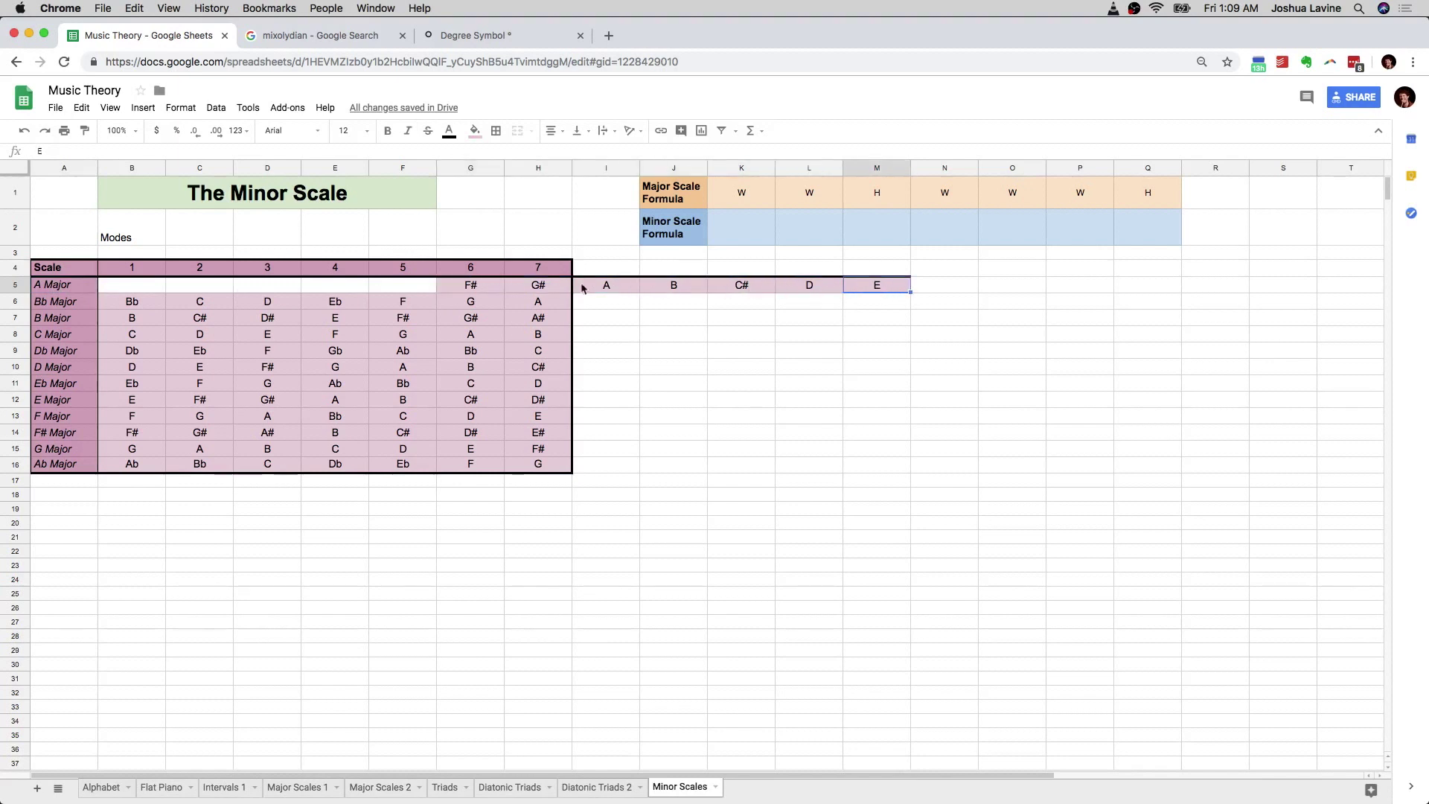
# - Copy the note F# from G5 into N5 to complete the octave starting on F#
pyautogui.click(476, 288)
pyautogui.press('super+c')
pyautogui.click(928, 288)
pyautogui.press('super+v')
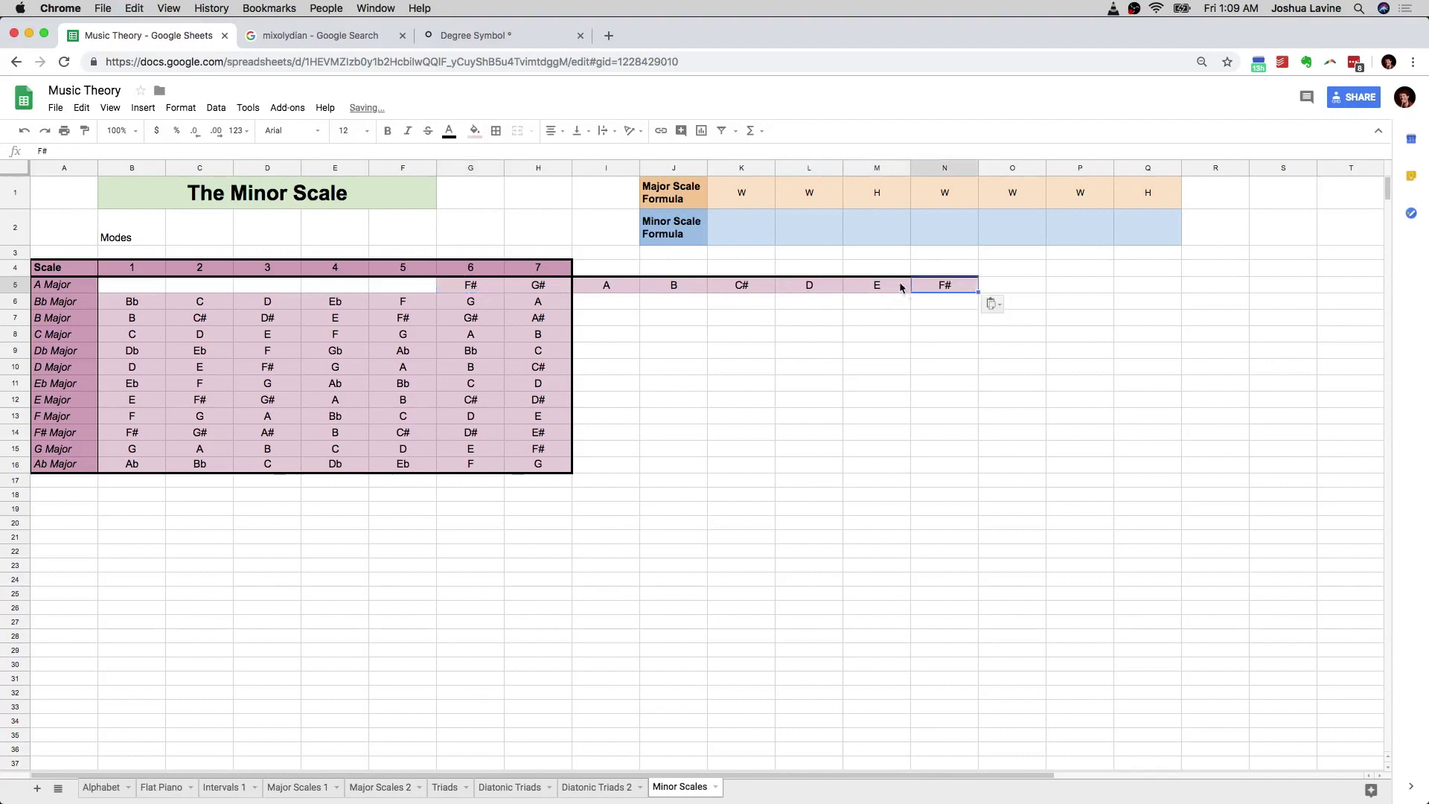
# - Label the F#-to-F# sequence by entering "F# Minor Scale" in cell P5
pyautogui.click(485, 291)
pyautogui.click(1093, 287)
pyautogui.write('F')
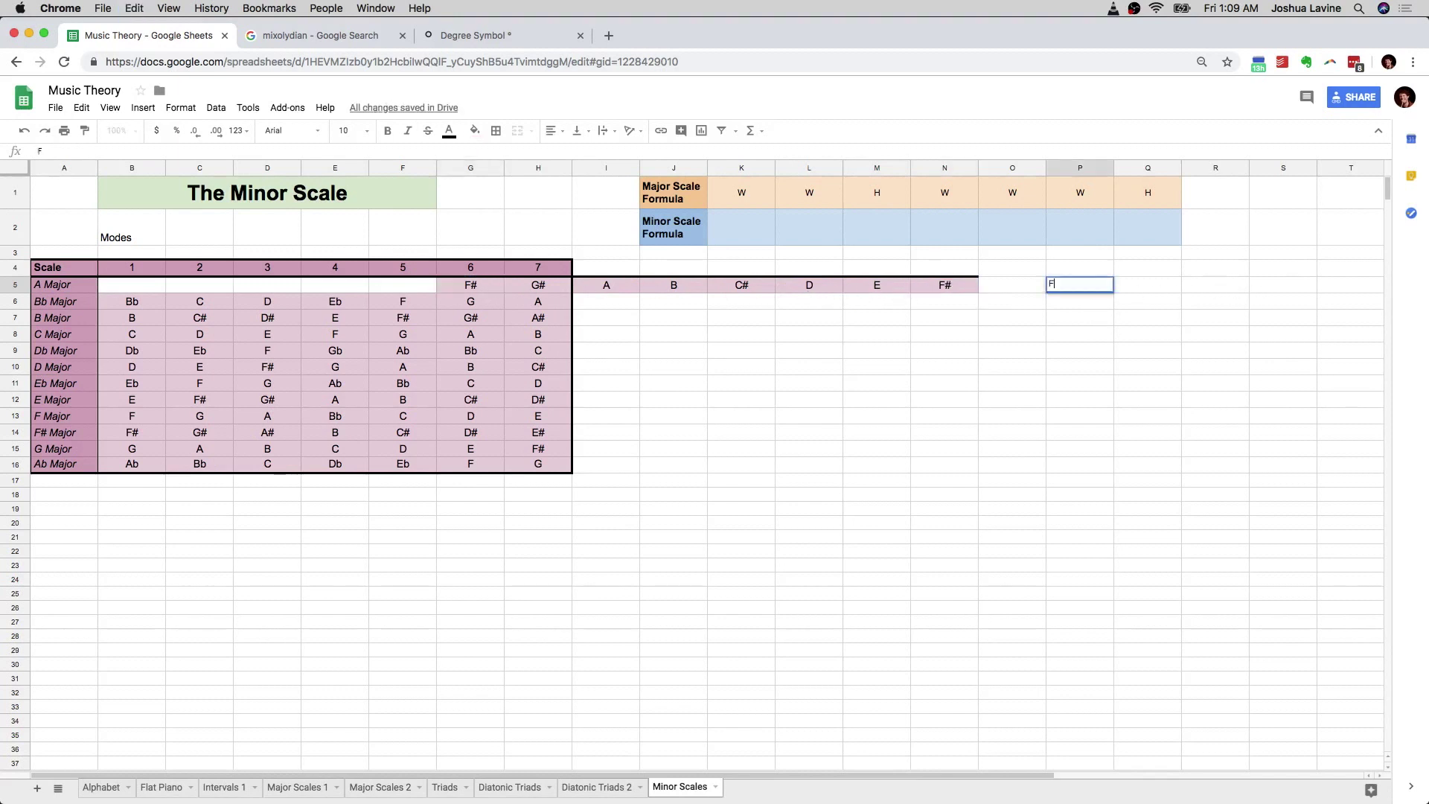
pyautogui.write('# Minor Scale')
pyautogui.press('Return')
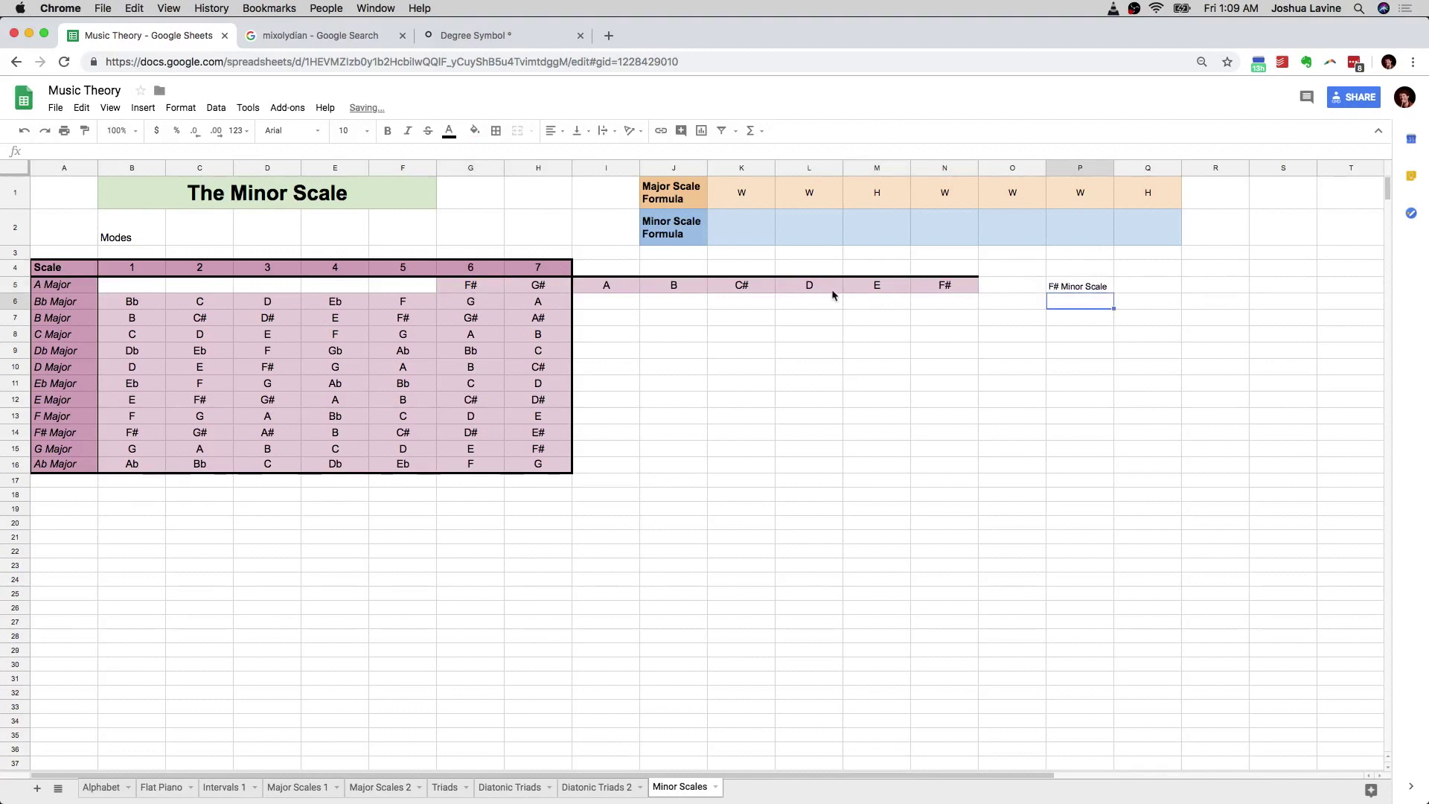
# - Review the F# minor label against A Major and highlight the sixth-degree column of the scale table
pyautogui.click(1062, 288)
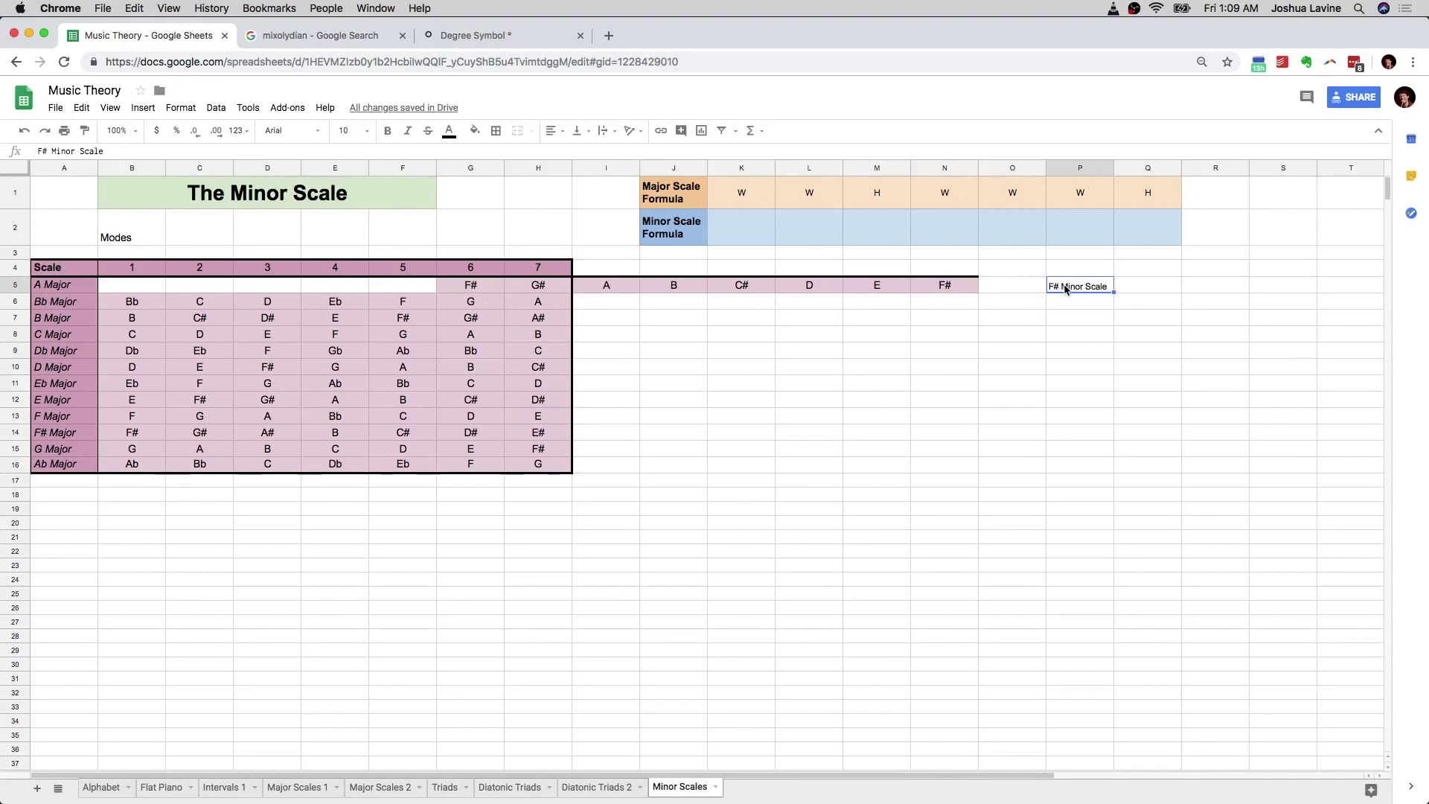
pyautogui.click(72, 289)
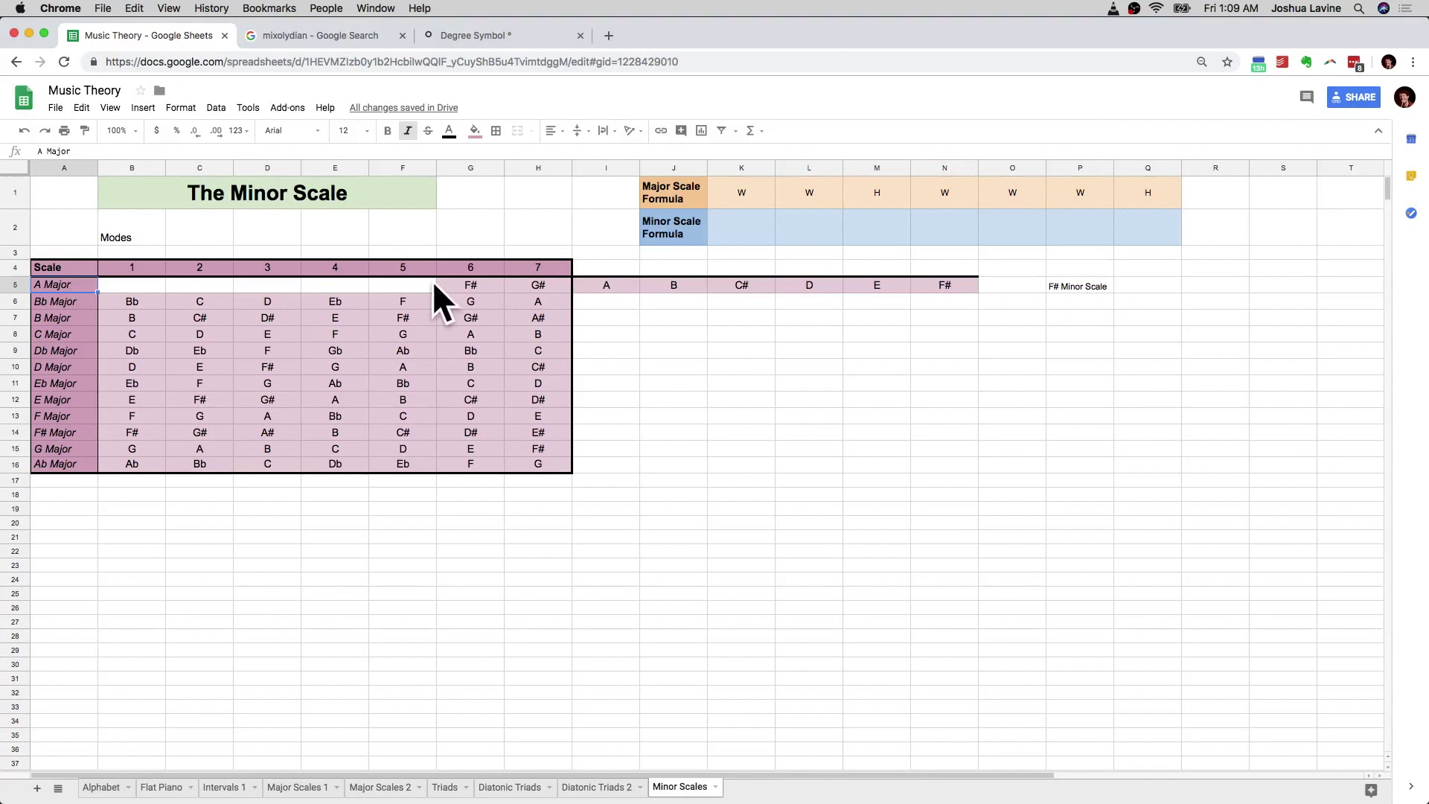
pyautogui.click(450, 287)
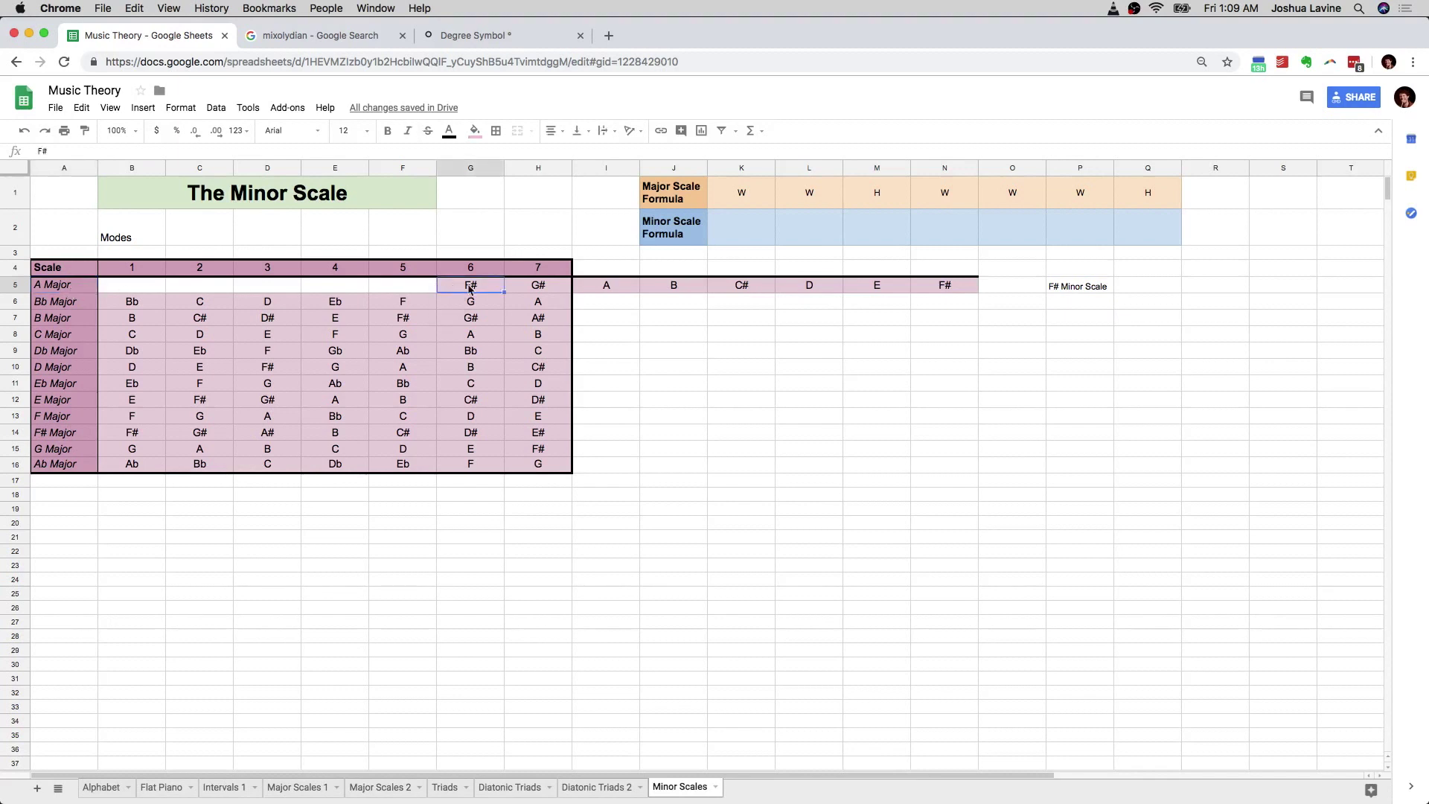
pyautogui.moveTo(470, 268); pyautogui.dragTo(483, 483)
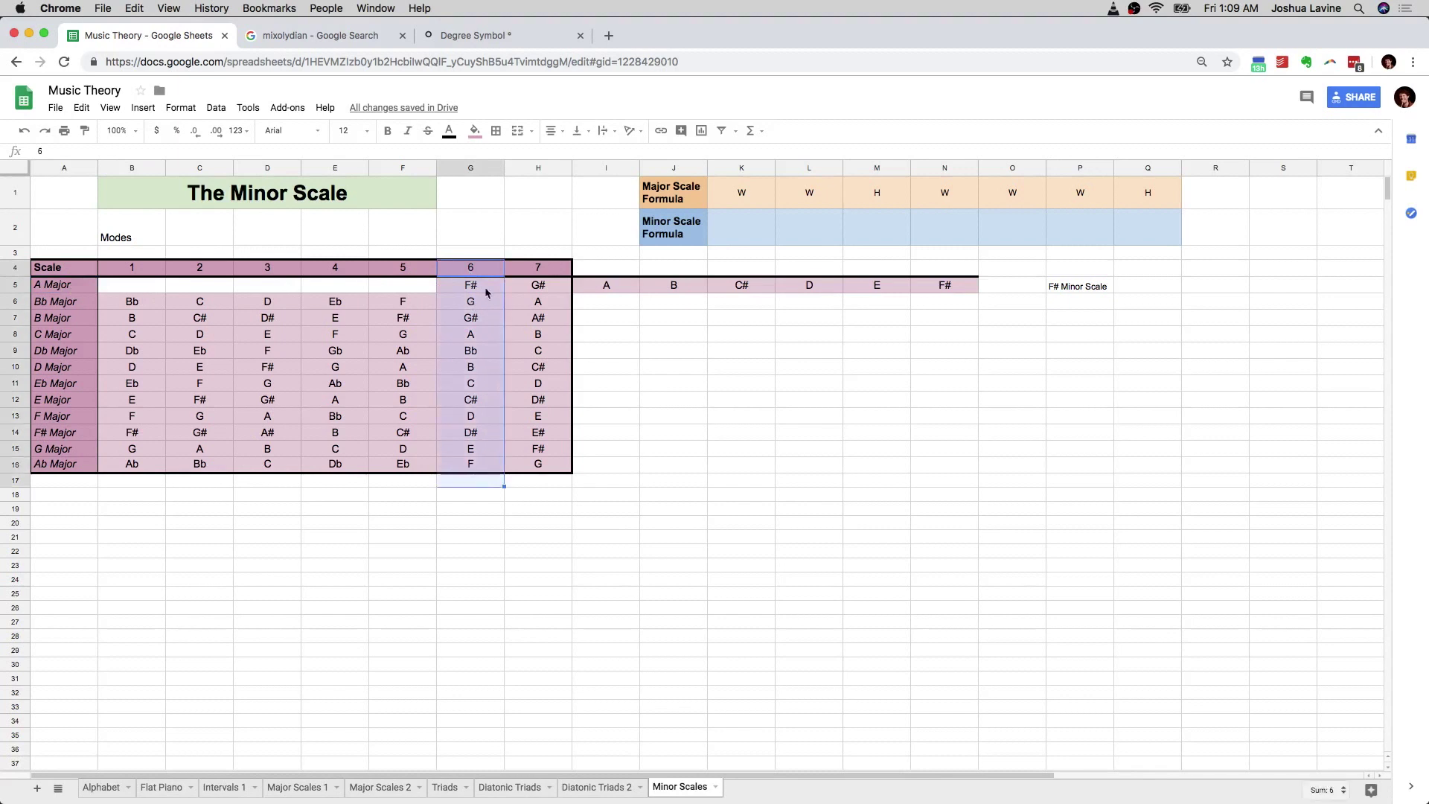
pyautogui.click(484, 289)
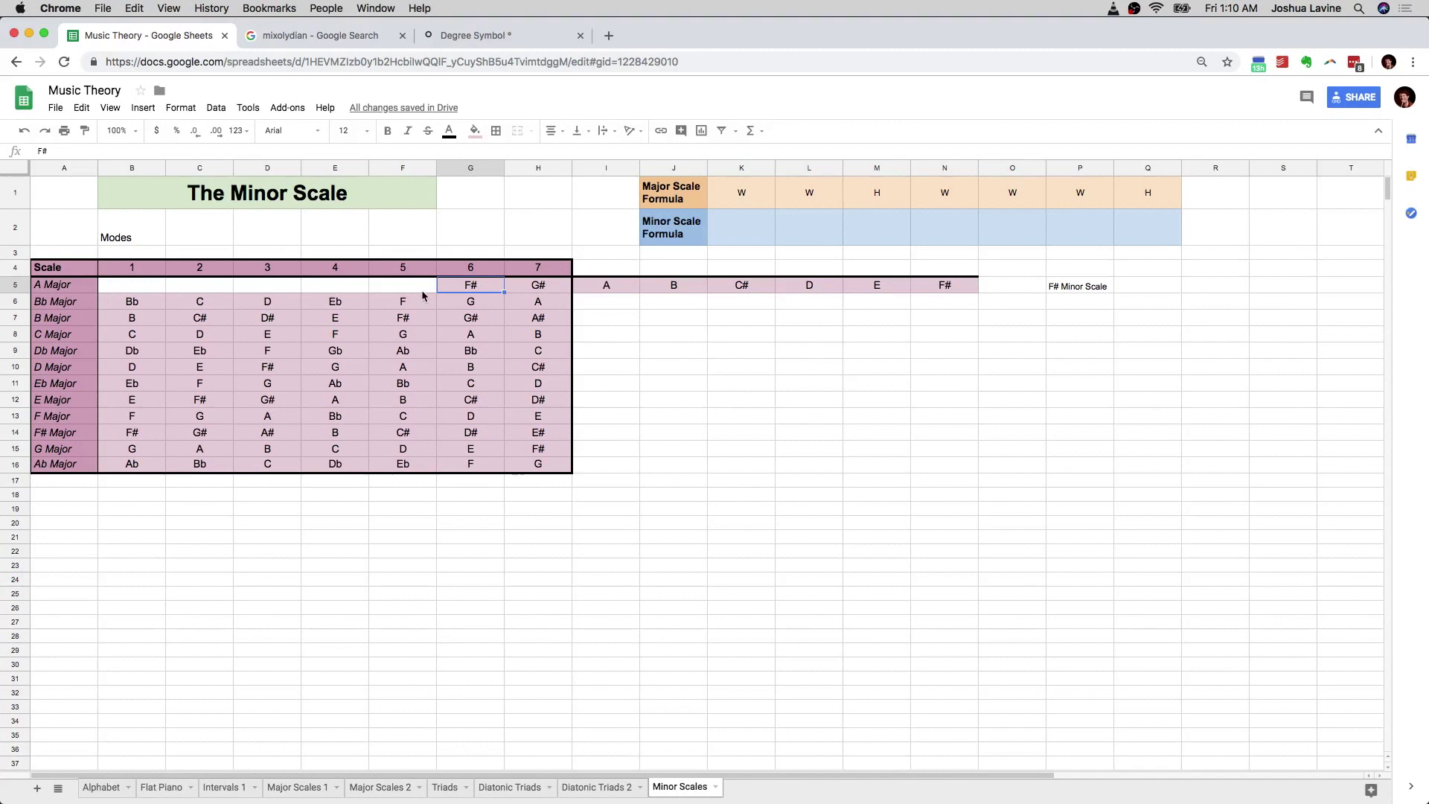
pyautogui.moveTo(481, 268); pyautogui.dragTo(482, 474)
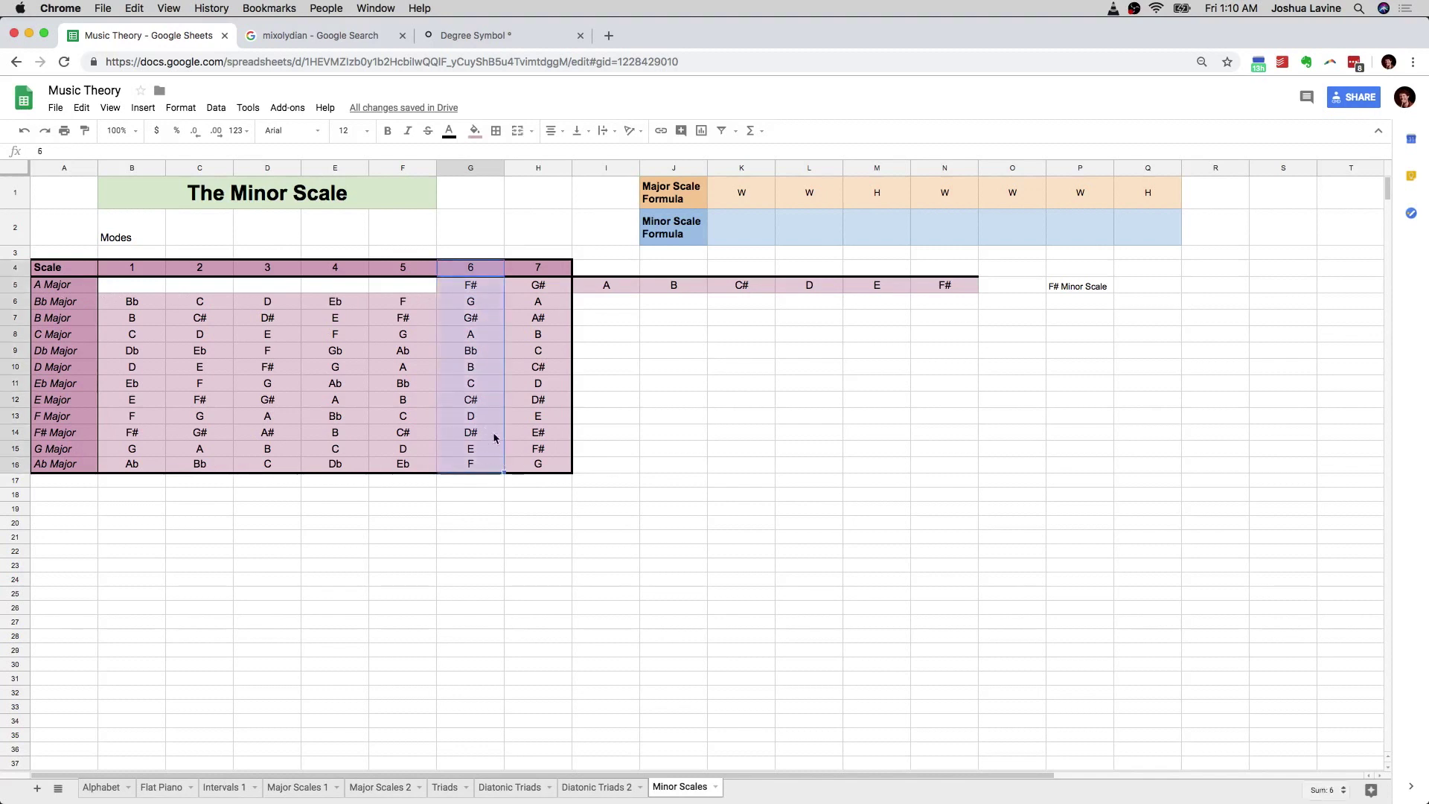
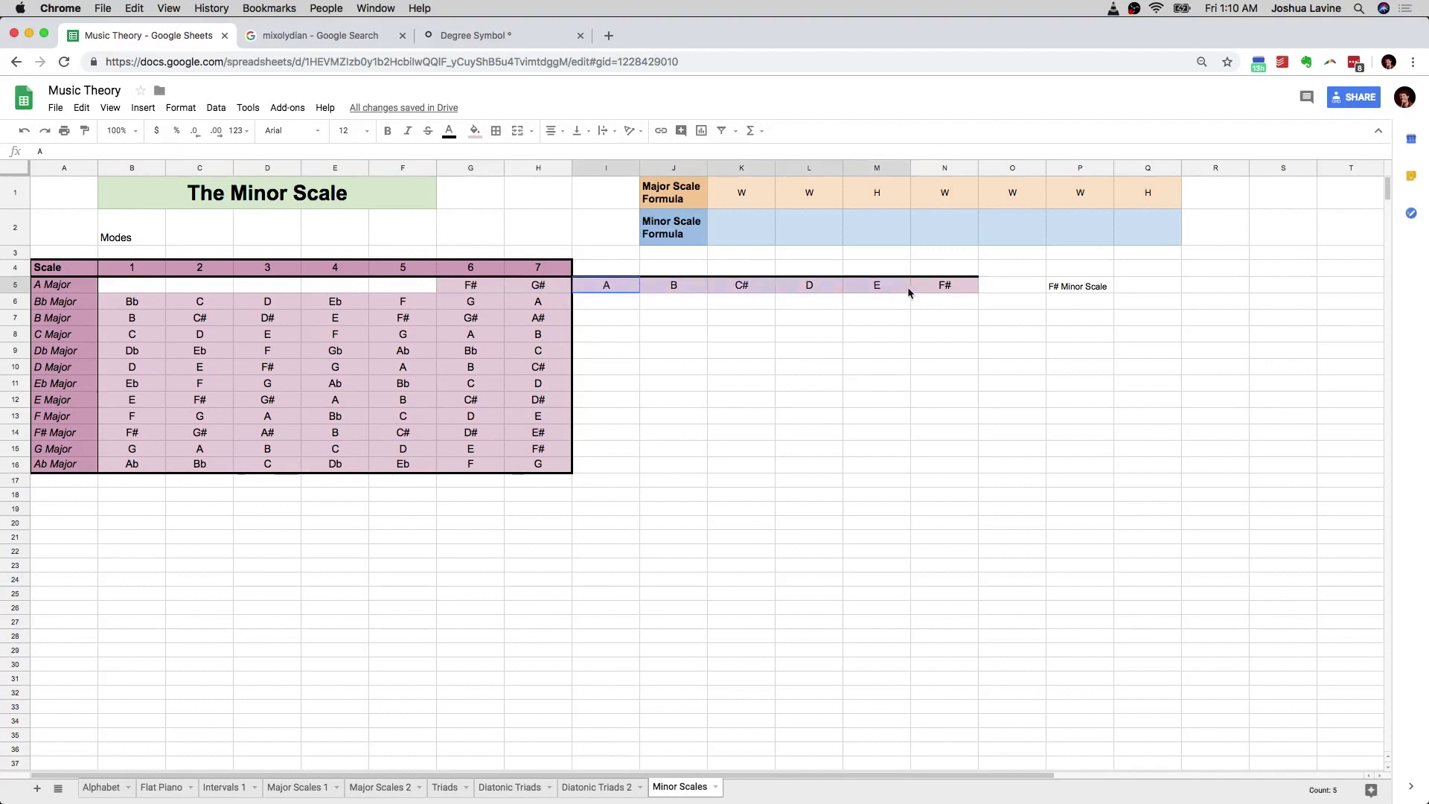
# - Move the notes A, B, C#, D, E and F# from I5 through N5 back into B5 through G5
pyautogui.click(156, 290)
pyautogui.write('A\tB\tC#\tD\tE\tF#')
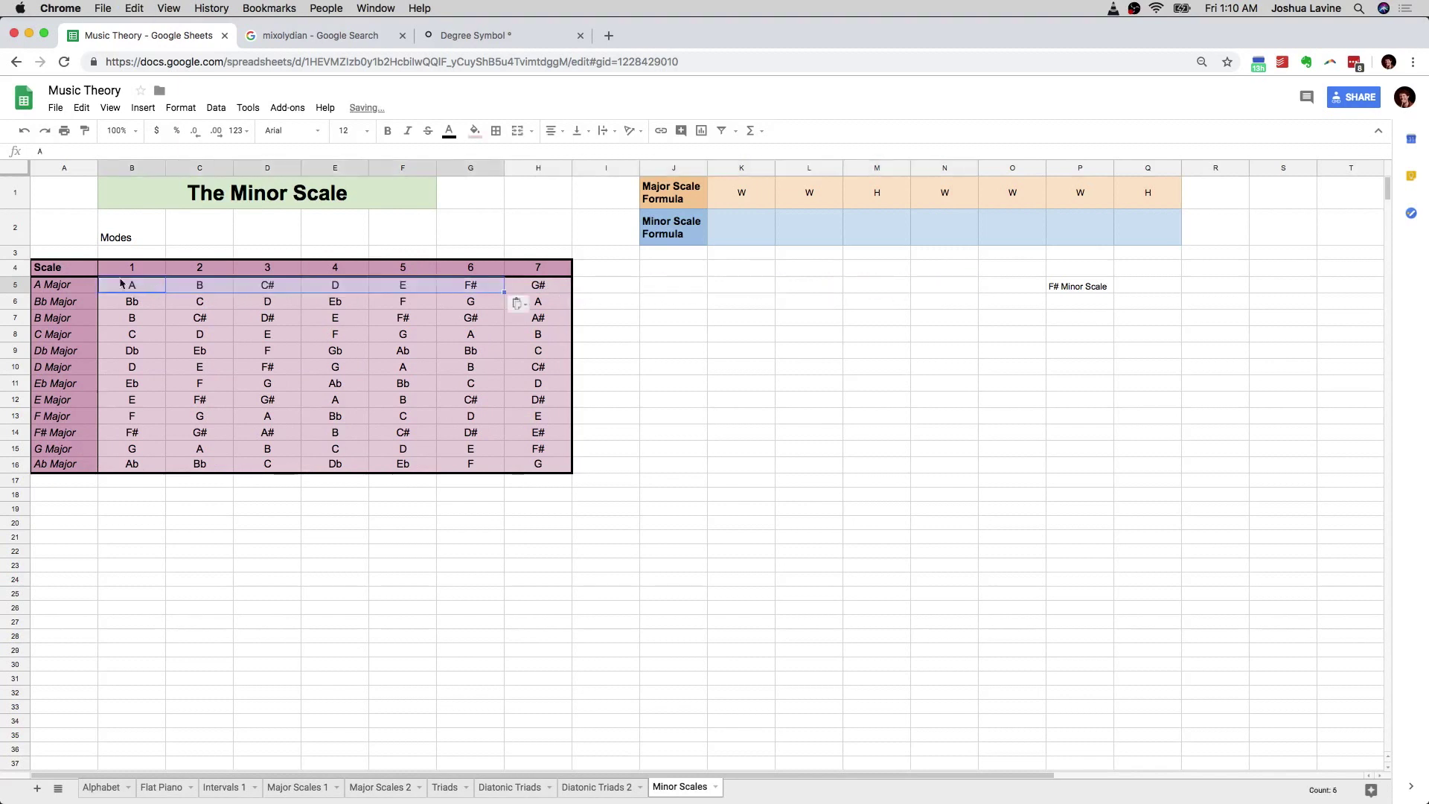
pyautogui.click(86, 269)
pyautogui.hotkey('ctrl', 'shift', 'Right')
pyautogui.hotkey('shift', 'Down')
pyautogui.hotkey('shift', 'Down')
pyautogui.hotkey('shift', 'Down')
pyautogui.hotkey('shift', 'Down')
pyautogui.hotkey('shift', 'Down')
pyautogui.hotkey('shift', 'Down')
pyautogui.hotkey('shift', 'Down')
pyautogui.hotkey('shift', 'Down')
pyautogui.hotkey('shift', 'Down')
pyautogui.hotkey('shift', 'Down')
pyautogui.hotkey('shift', 'Down')
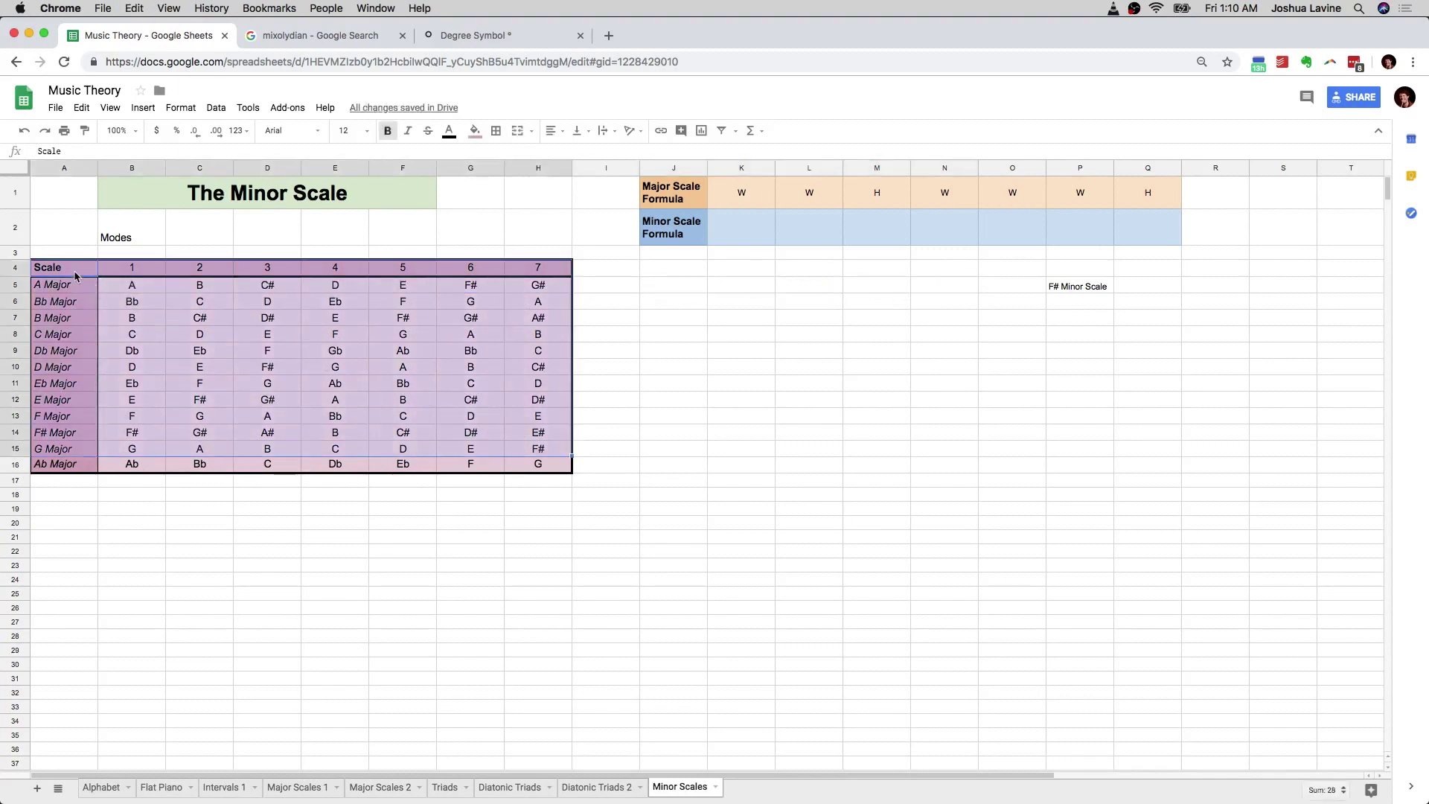
pyautogui.click(71, 254)
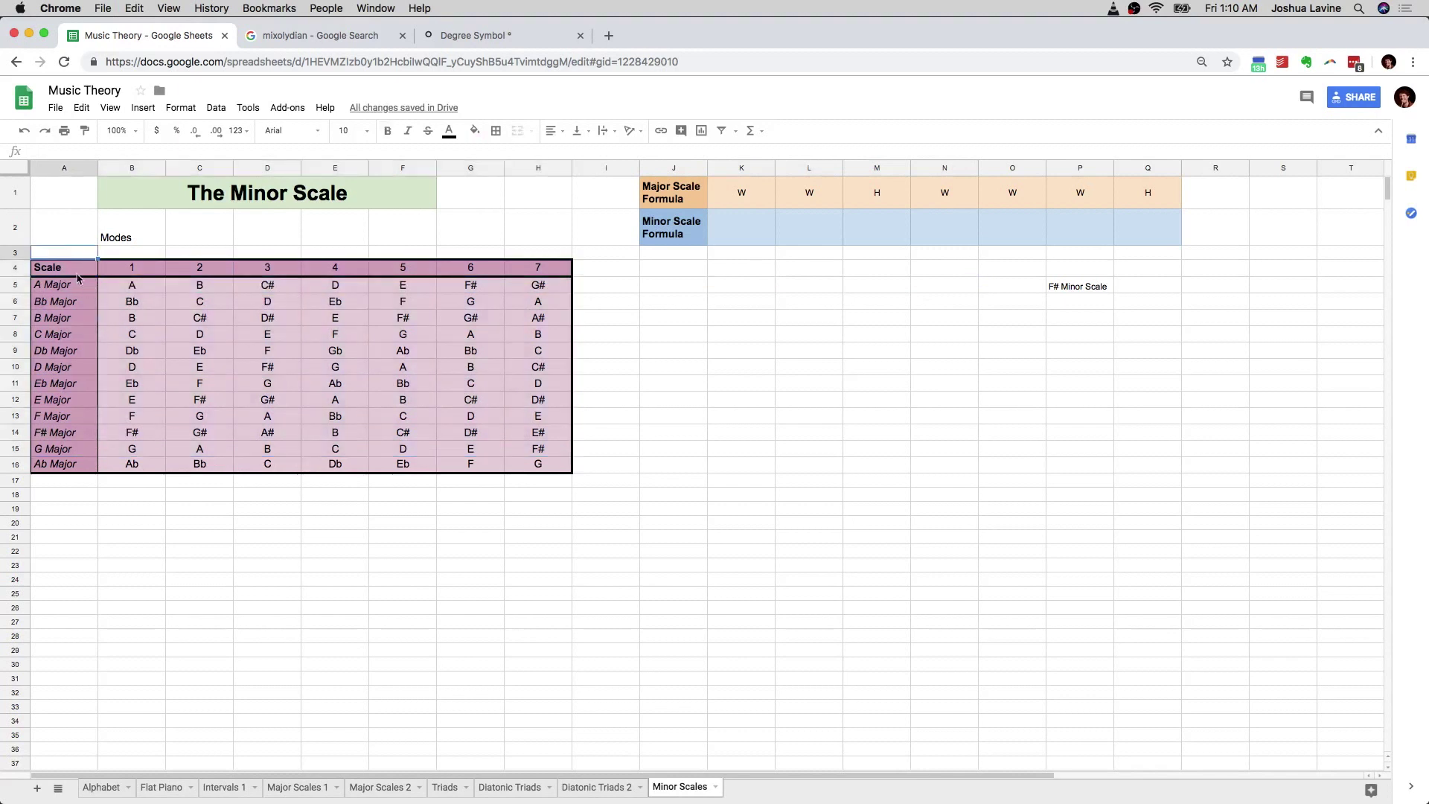
# - Copy the whole major scale table A4 through H16 and paste it starting at cell A19
pyautogui.press('Down')
pyautogui.keyDown('shift'); pyautogui.click(472, 421); pyautogui.keyUp('shift')
pyautogui.keyDown('shift'); pyautogui.click(568, 469); pyautogui.keyUp('shift')
pyautogui.press('super+c')
pyautogui.click(66, 509)
pyautogui.press('super+v')
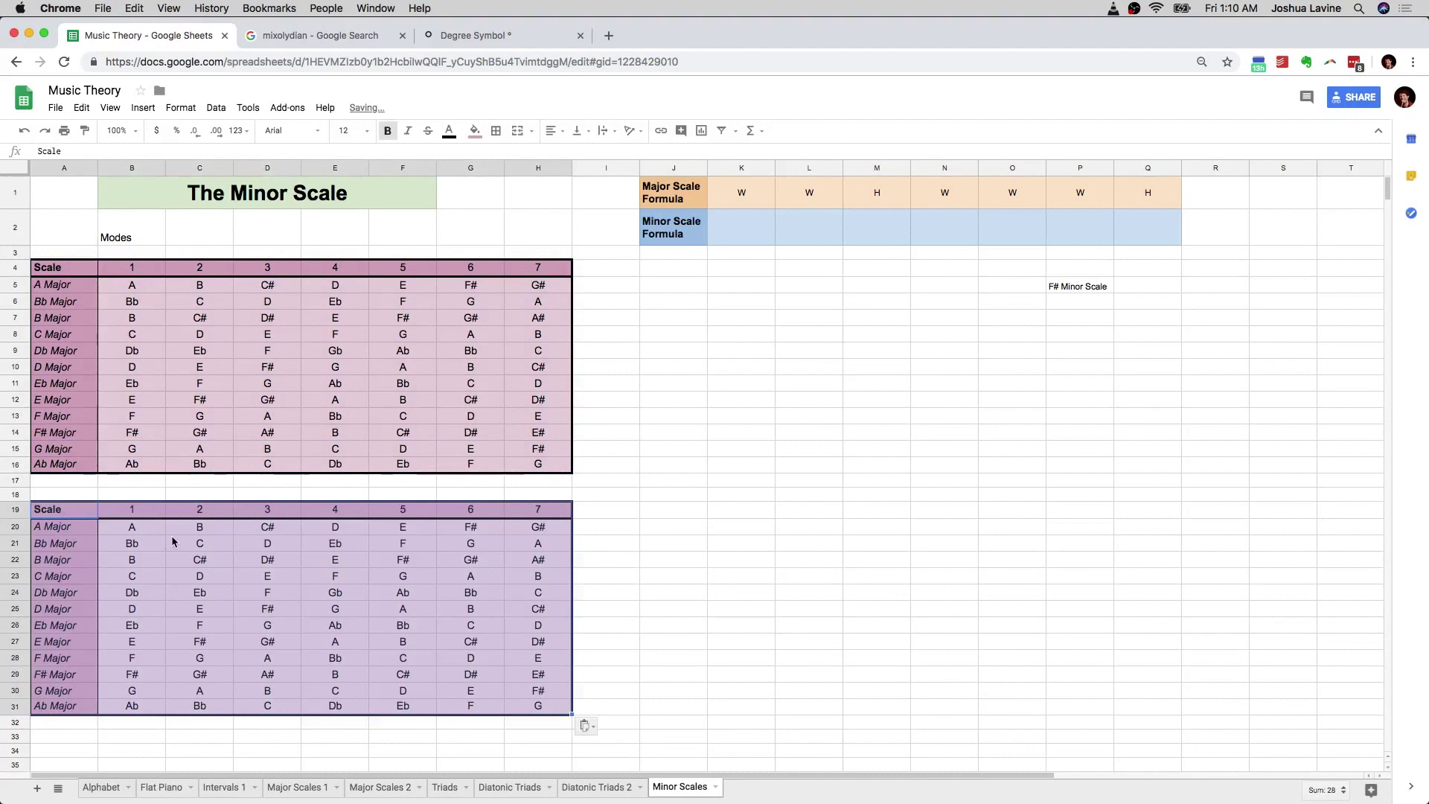
# - Move the first five degree columns of the copied table, B20 through F31, so they start at I20 after the seventh degree
pyautogui.click(168, 540)
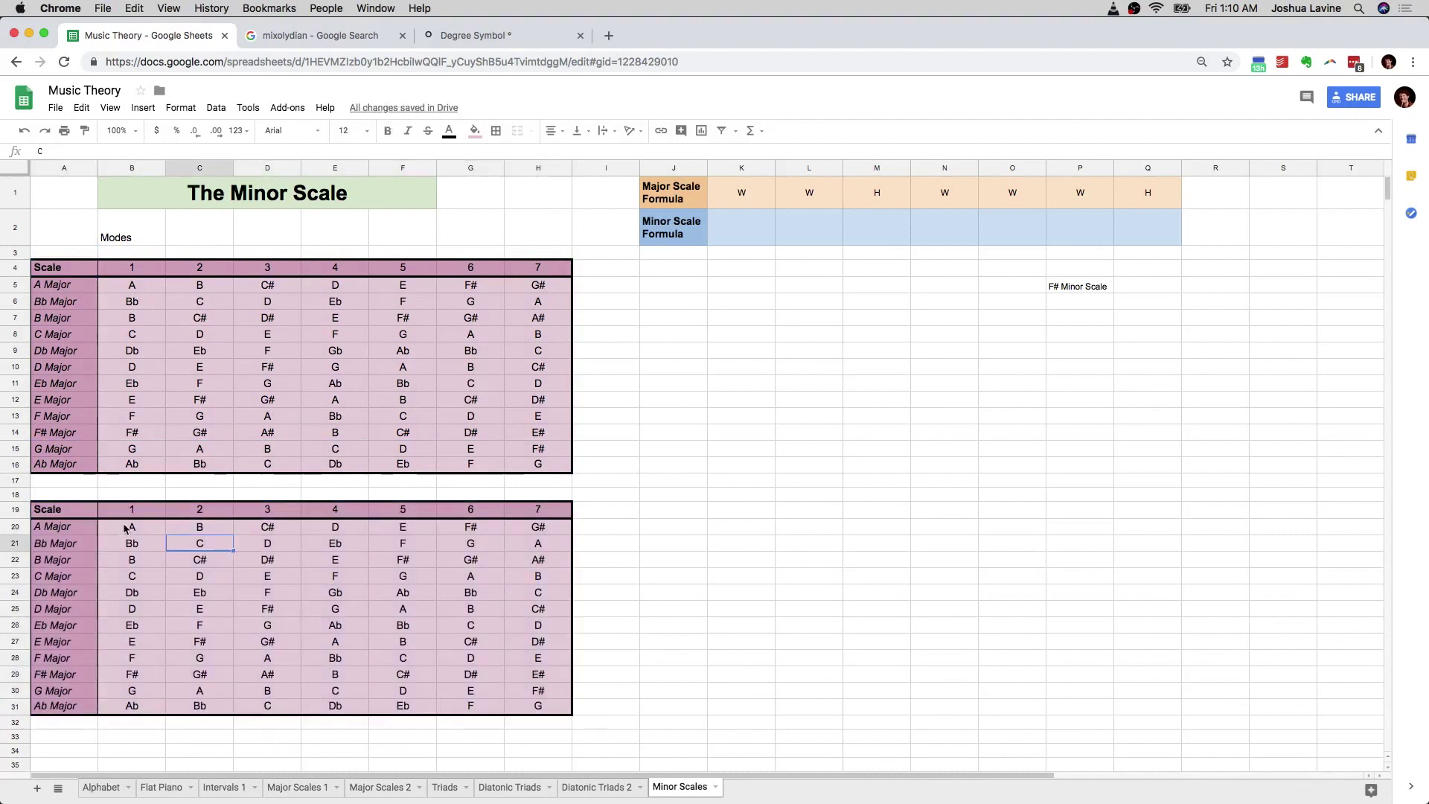
pyautogui.moveTo(125, 530); pyautogui.dragTo(410, 704)
pyautogui.press('super+c')
pyautogui.click(615, 526)
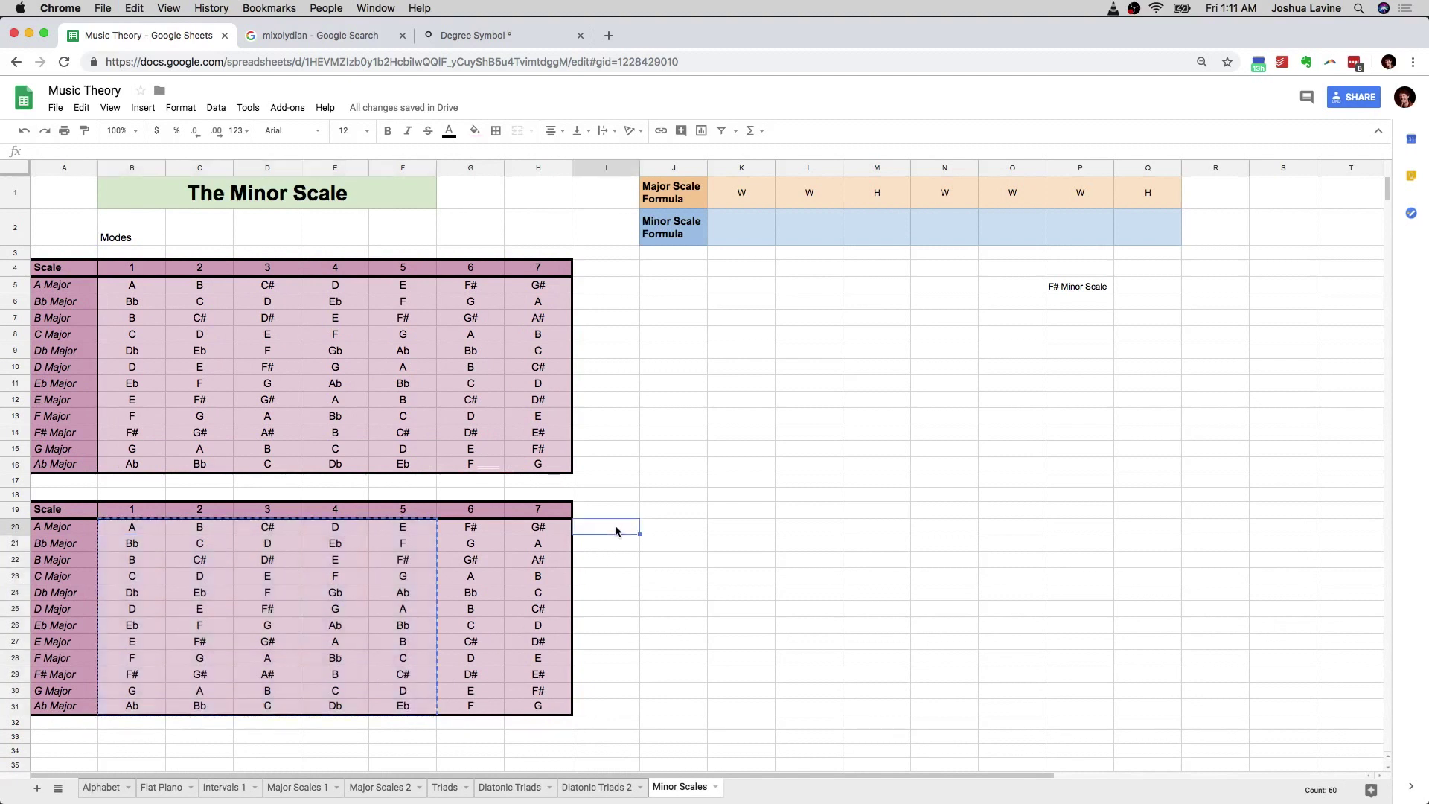
pyautogui.press('super+v')
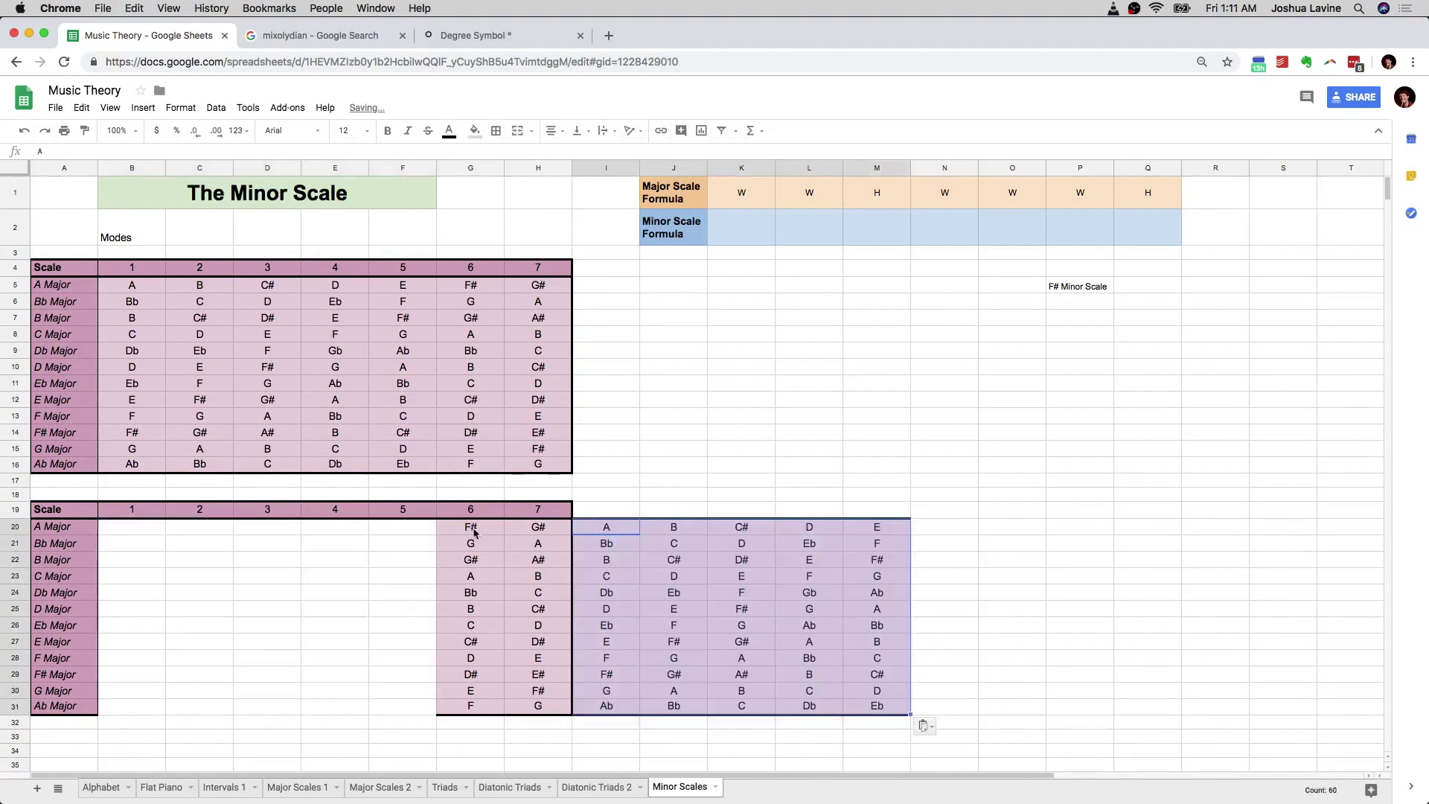
# - Clear the degree numbers from the copied table's header cells B19 through H19
pyautogui.moveTo(149, 511); pyautogui.dragTo(544, 515)
pyautogui.press('Delete')
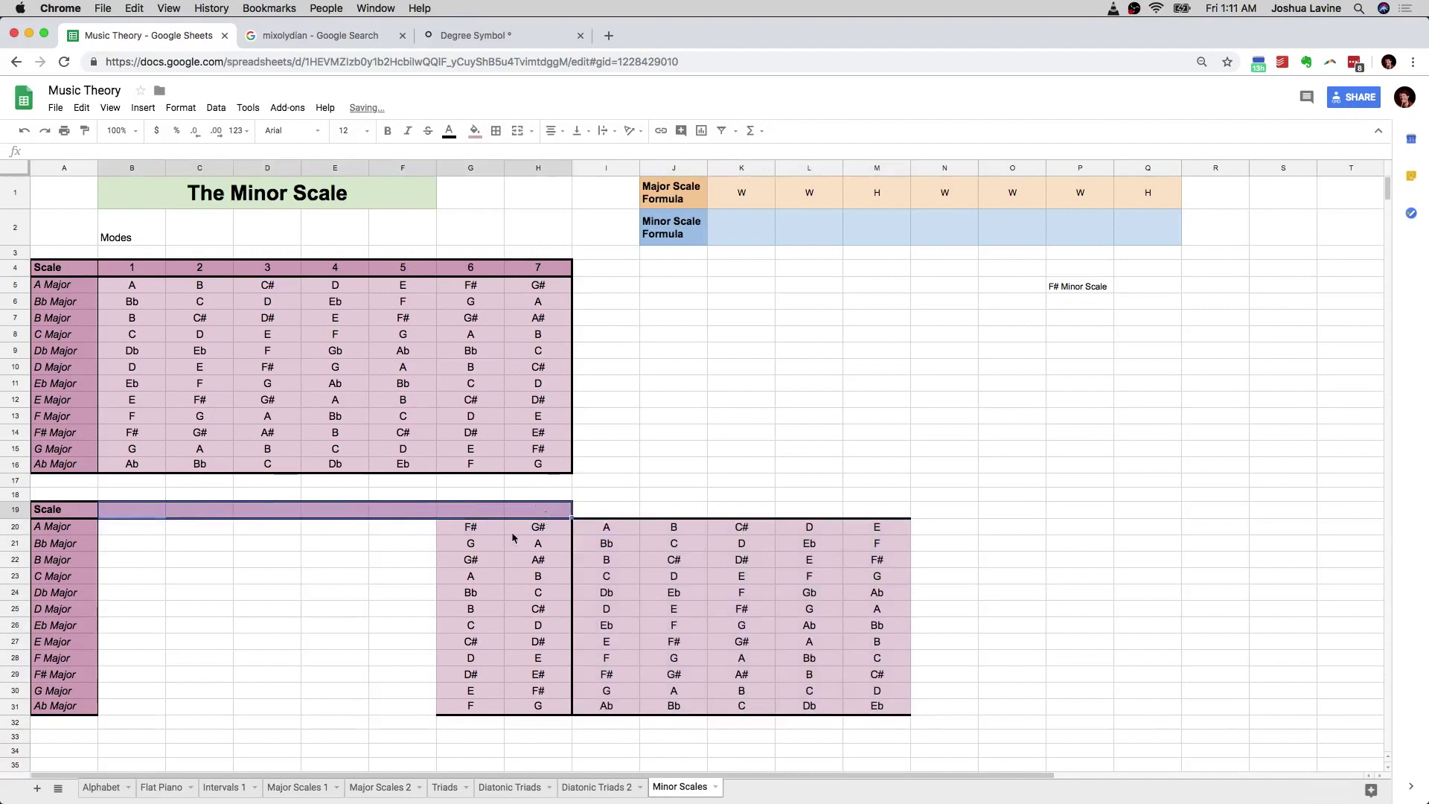
pyautogui.click(403, 560)
# - Clear the major scale names from A20 through A31 and move the emptied label column to F20 through F31
pyautogui.moveTo(64, 526); pyautogui.dragTo(74, 710)
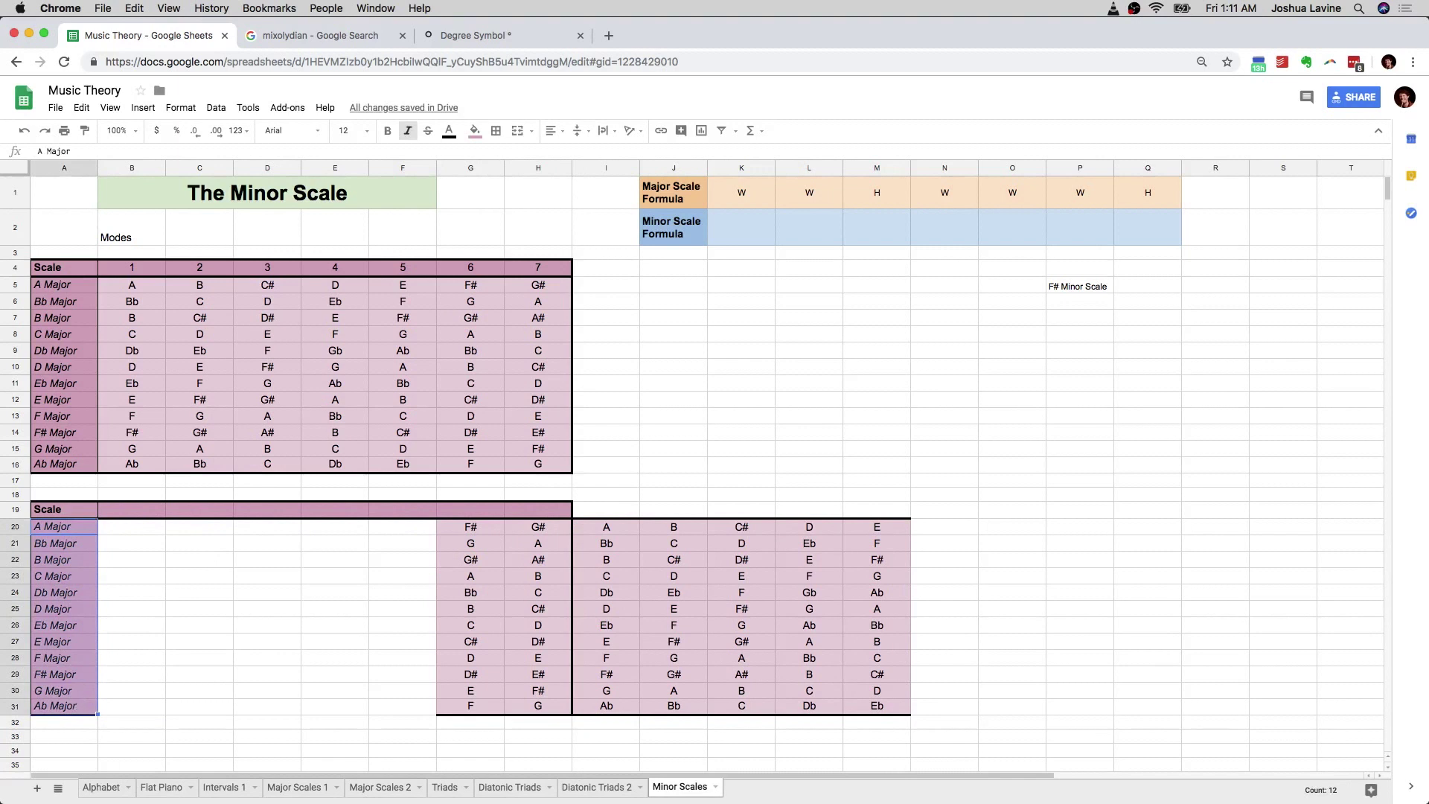
pyautogui.press('Delete')
pyautogui.hotkey('ctrl', 'c')
pyautogui.click(385, 530)
pyautogui.hotkey('ctrl', 'v')
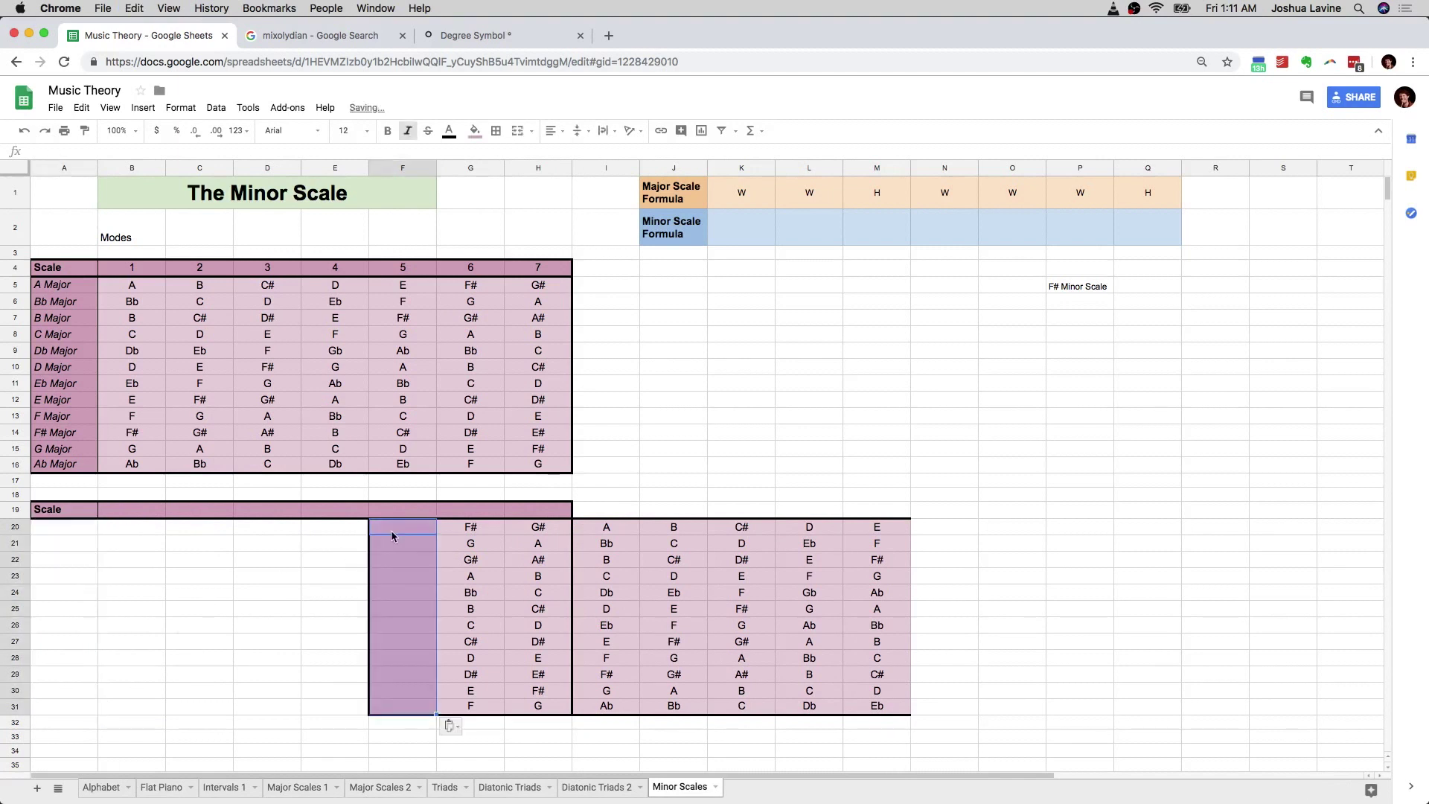
# - Enter the labels F# Minor, G Minor, G# Minor, A Minor and Bb Minor in cells F20 through F24
pyautogui.write('F')
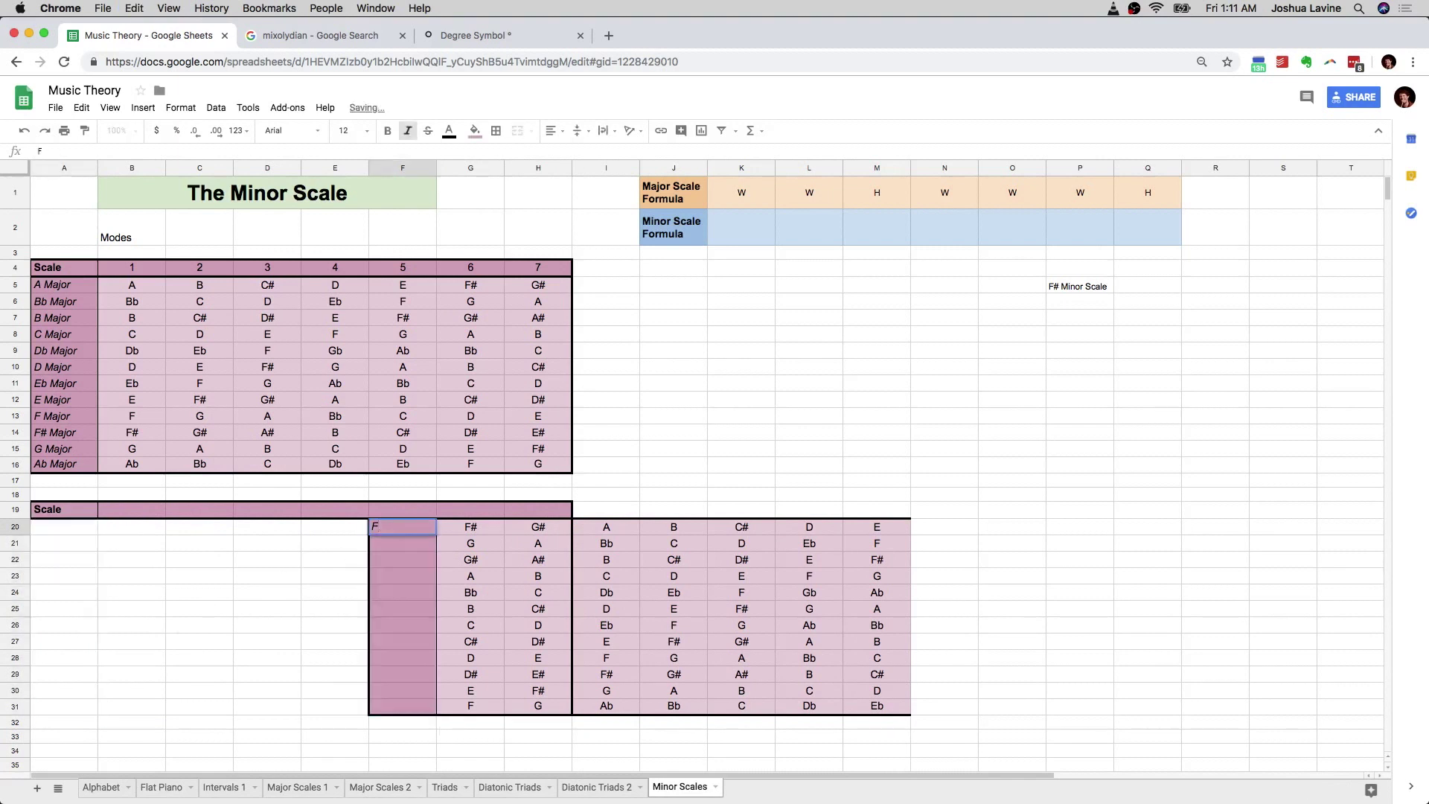
pyautogui.write('# Minor')
pyautogui.press('Return')
pyautogui.write('G Minor')
pyautogui.press('Return')
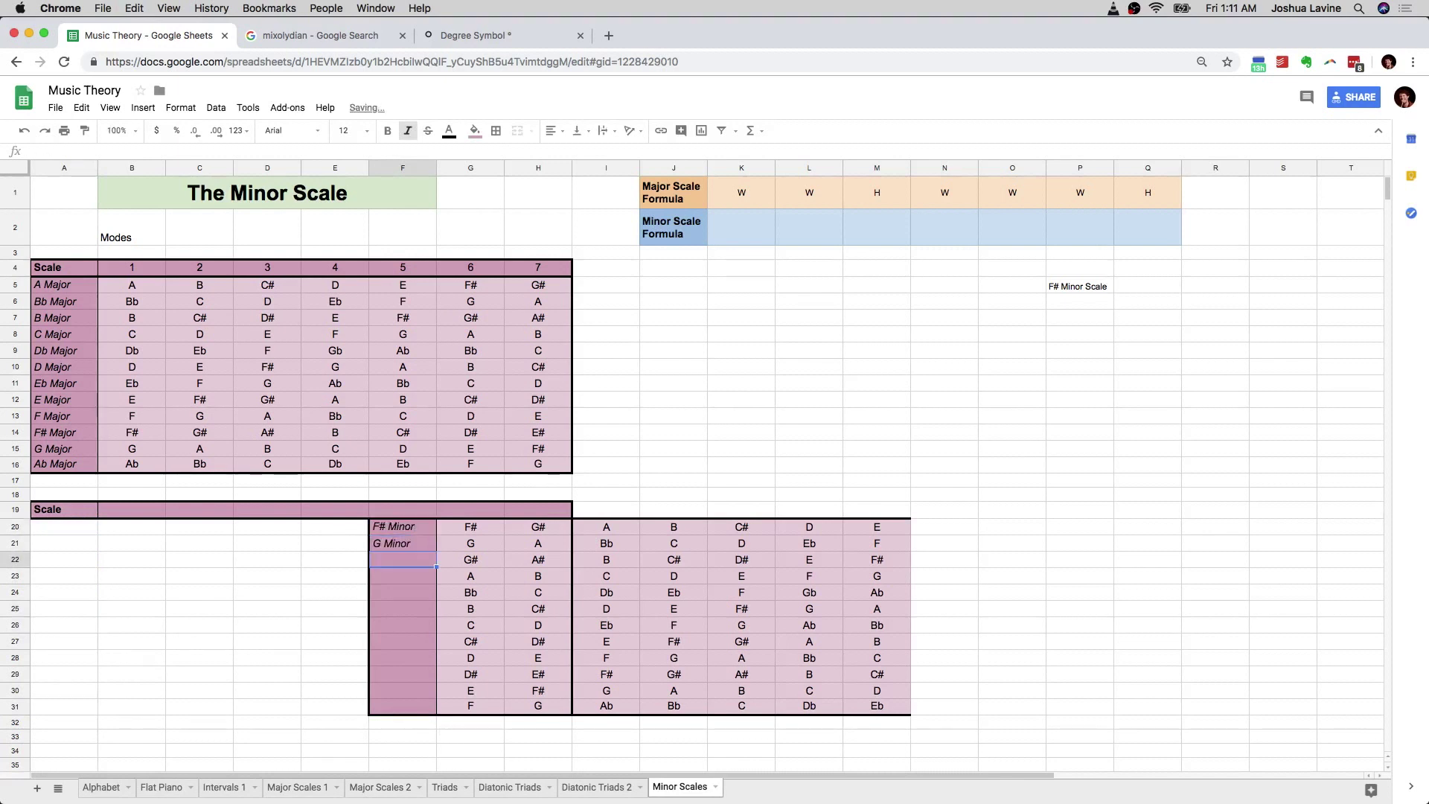
pyautogui.write('G# Minor')
pyautogui.press('Return')
pyautogui.write('A Minor')
pyautogui.press('Return')
pyautogui.write('Bb')
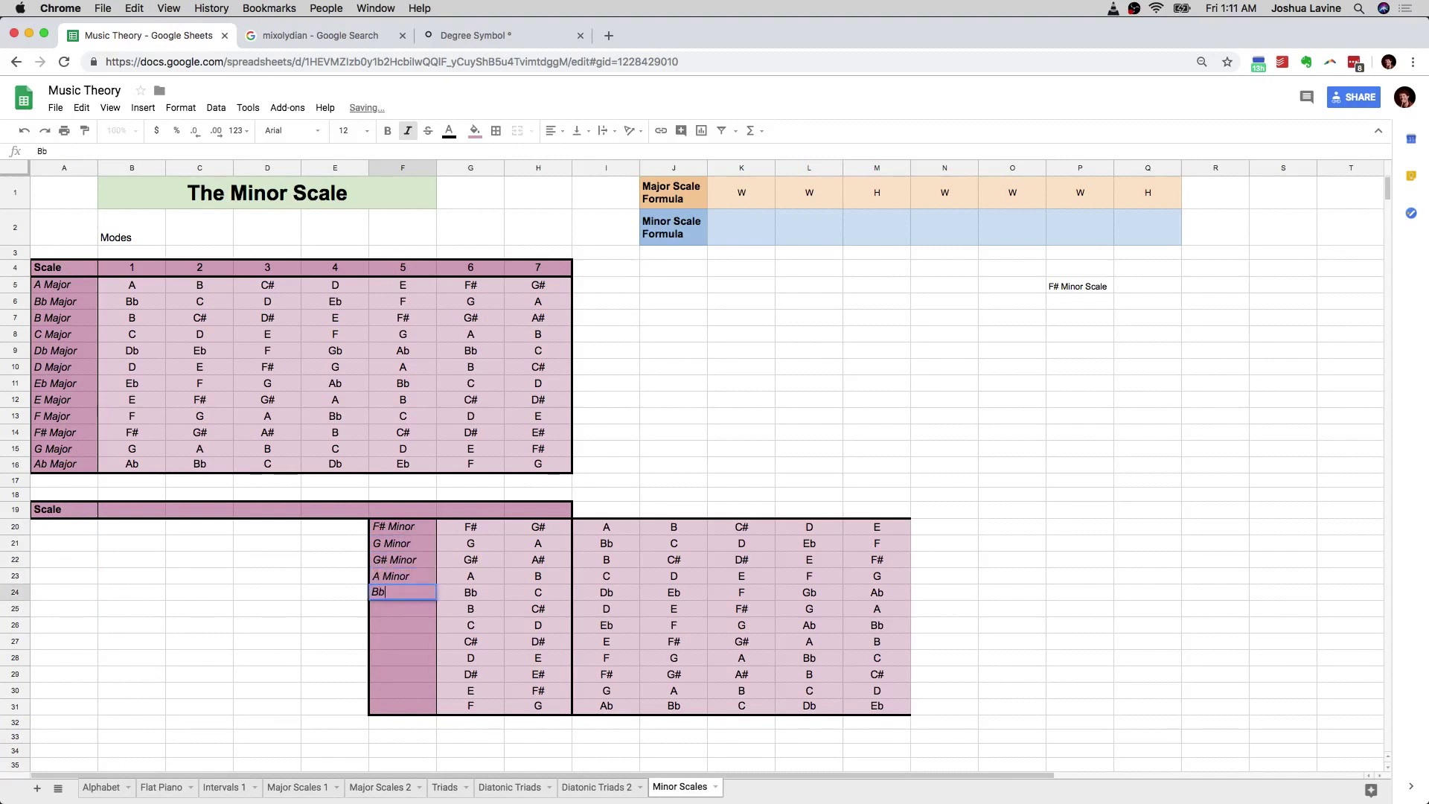
pyautogui.write(' Minor')
pyautogui.press('Return')
# - Enter the labels B Minor, C Minor, C# Minor, D Minor, D# Minor, E Minor and F Minor in cells F25 through F31
pyautogui.write('B Minor')
pyautogui.press('Return')
pyautogui.write('C Minor')
pyautogui.press('Return')
pyautogui.write('C# Minor')
pyautogui.press('Return')
pyautogui.write('D Minor')
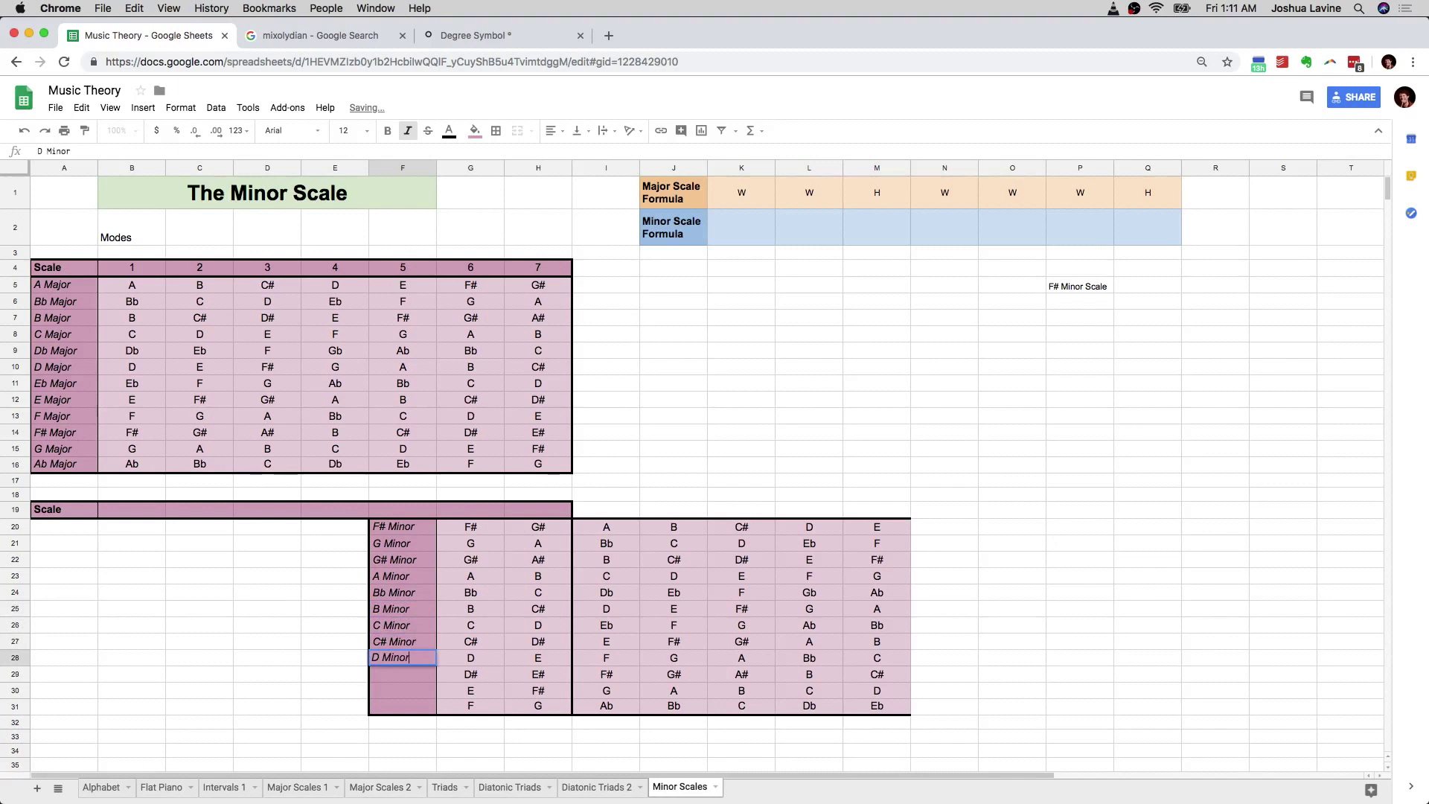
pyautogui.press('Return')
pyautogui.write('D# Minor')
pyautogui.press('Return')
pyautogui.write('E Minor')
pyautogui.press('Return')
pyautogui.write('F Minor')
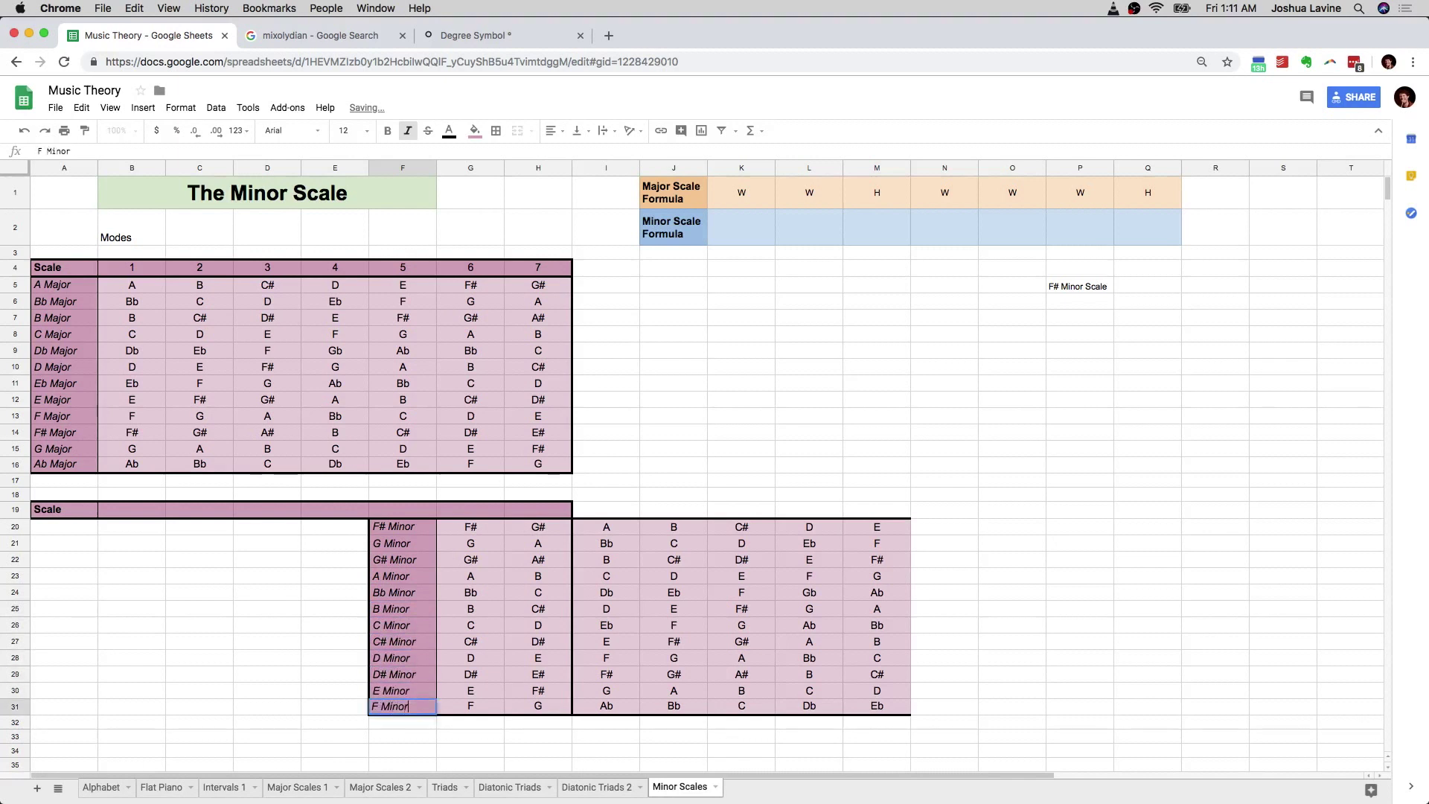
pyautogui.press('Return')
# - Move the Scale header row from A19 through H19 to F19 through M19 above the minor scales
pyautogui.moveTo(82, 506); pyautogui.dragTo(558, 520)
pyautogui.press('super+c')
pyautogui.moveTo(456, 515); pyautogui.dragTo(795, 515)
pyautogui.click(336, 547)
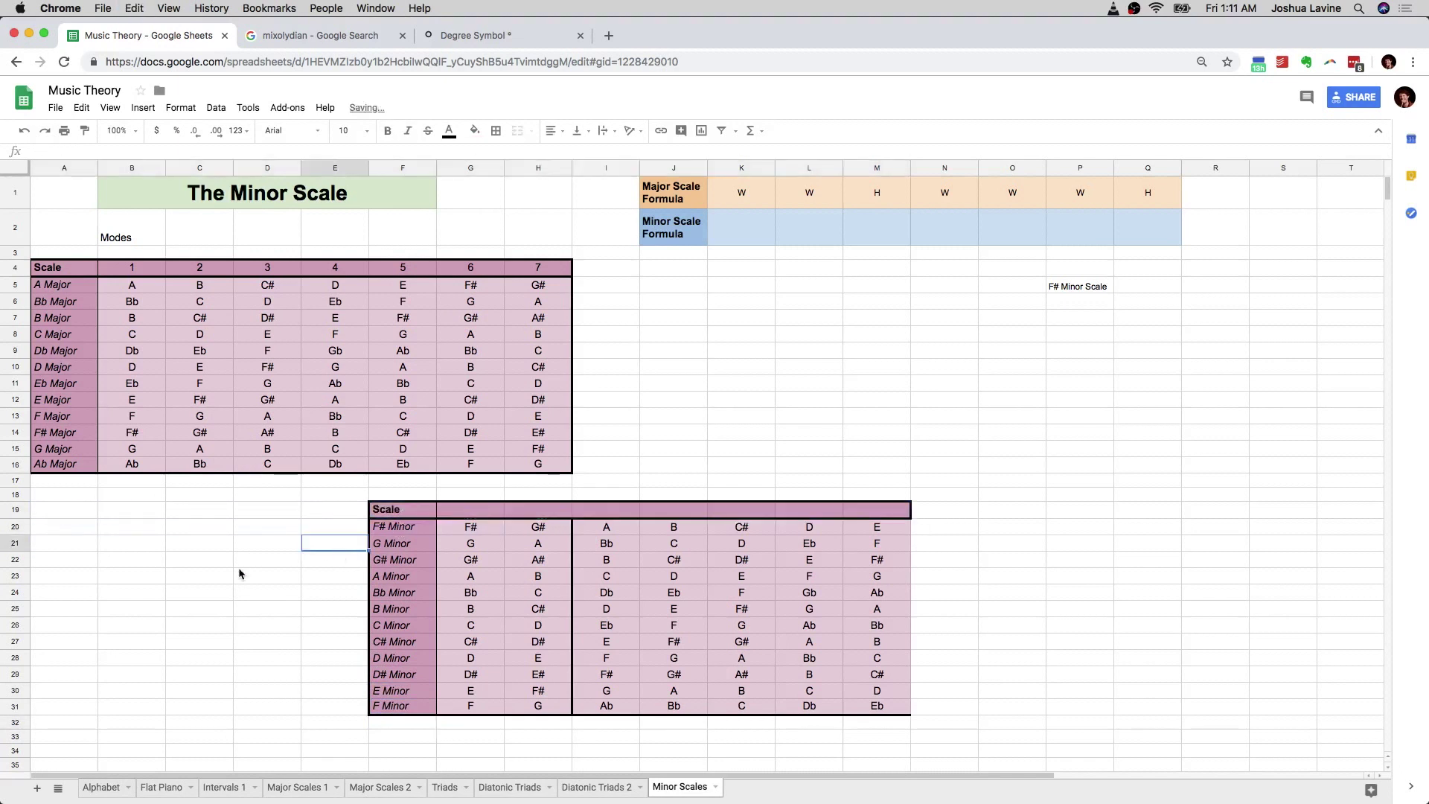
# - Apply an outer border around the whole minor scale table, F19 through M31
pyautogui.moveTo(387, 513); pyautogui.dragTo(893, 707)
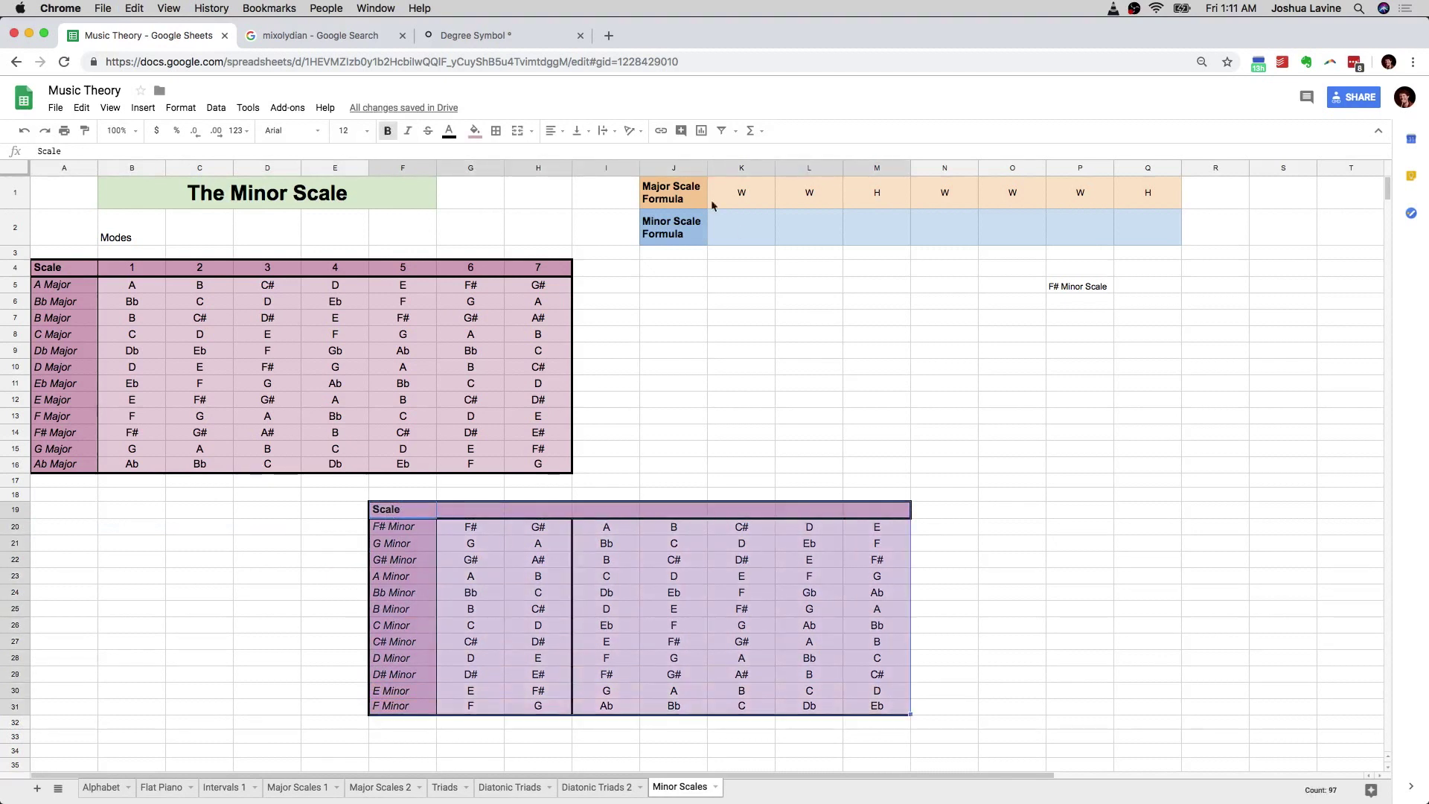
pyautogui.click(496, 130)
pyautogui.click(578, 159)
pyautogui.click(656, 338)
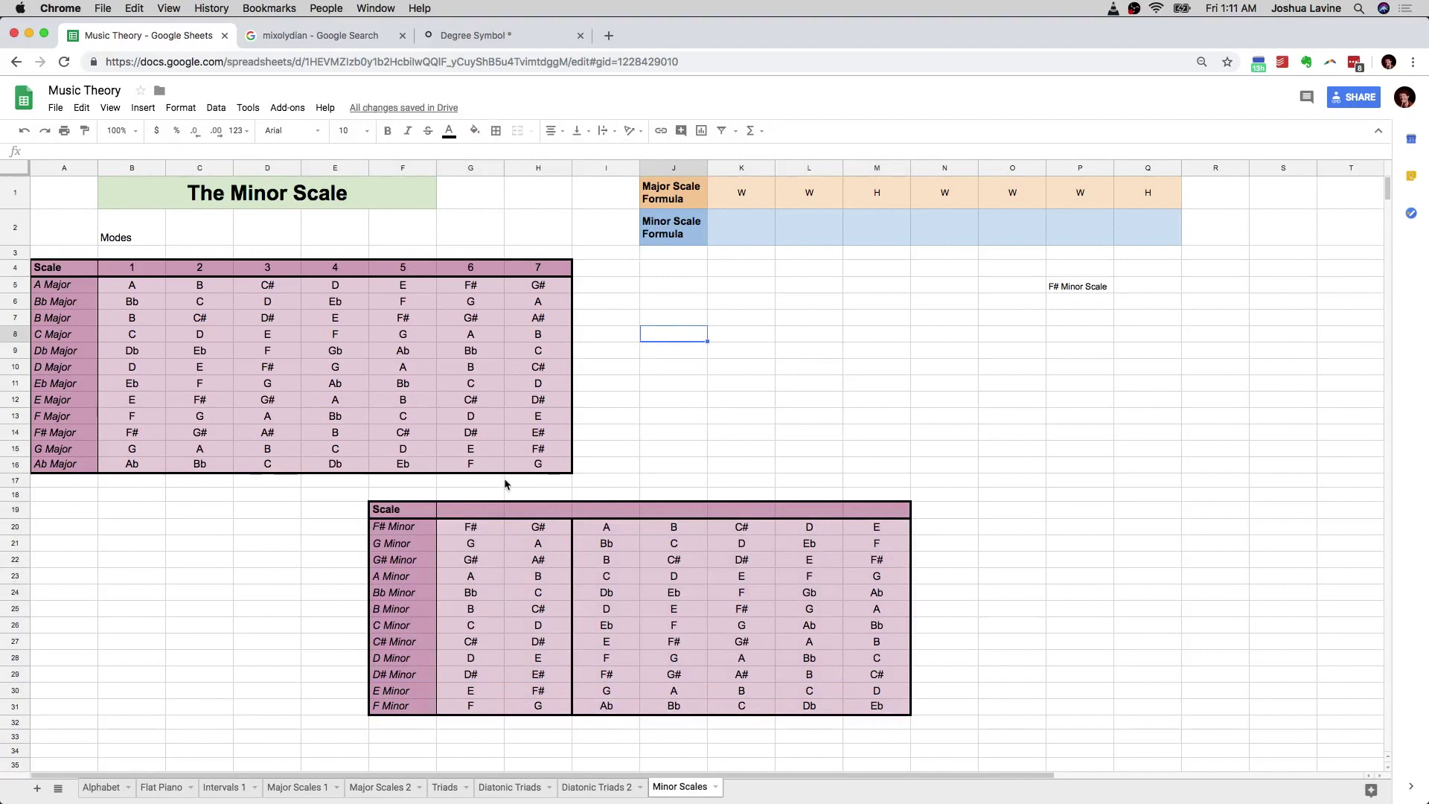
# - Remove the dividing line inside the minor scale notes and outline G20 through M31 with an outer border
pyautogui.moveTo(470, 526); pyautogui.dragTo(893, 707)
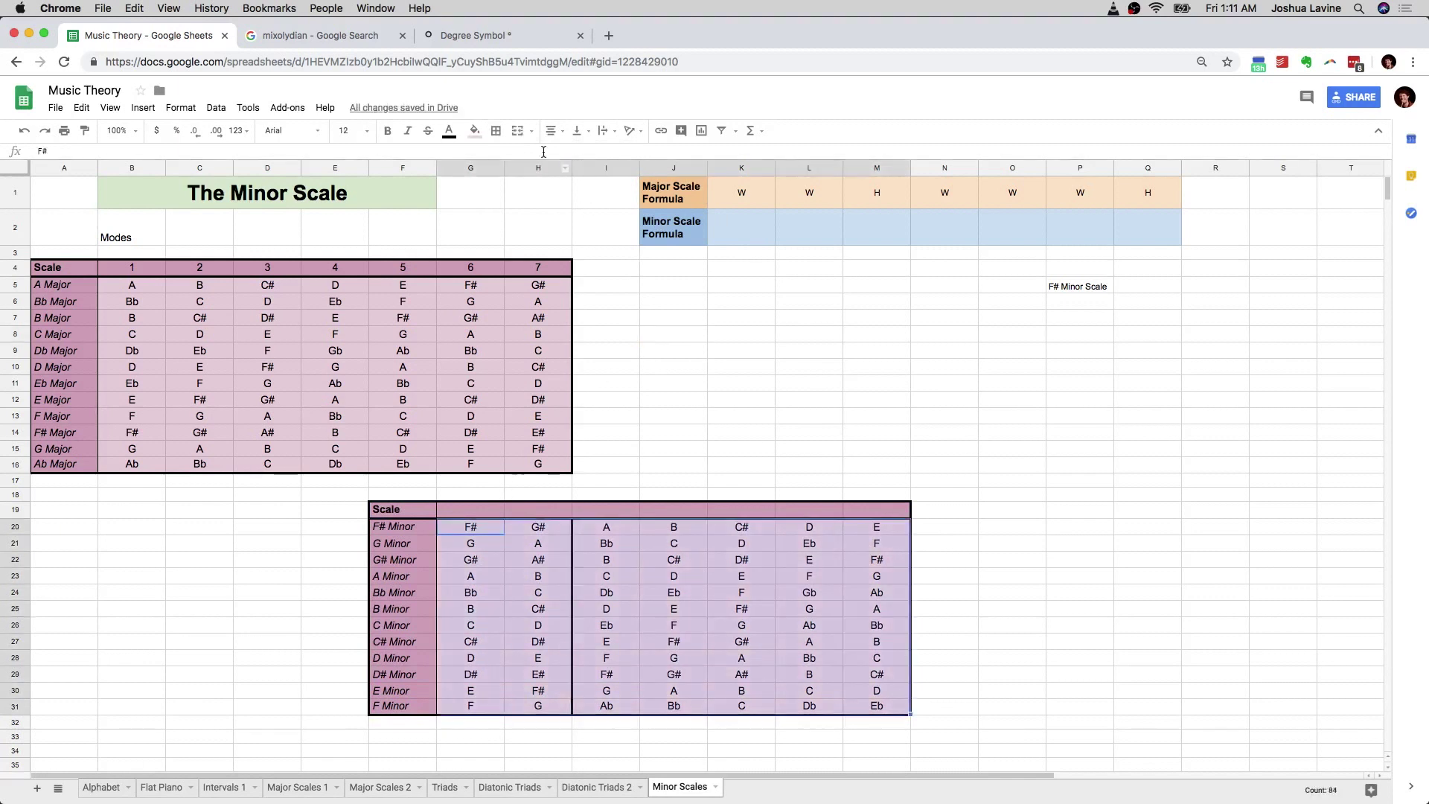
pyautogui.click(500, 141)
pyautogui.click(596, 189)
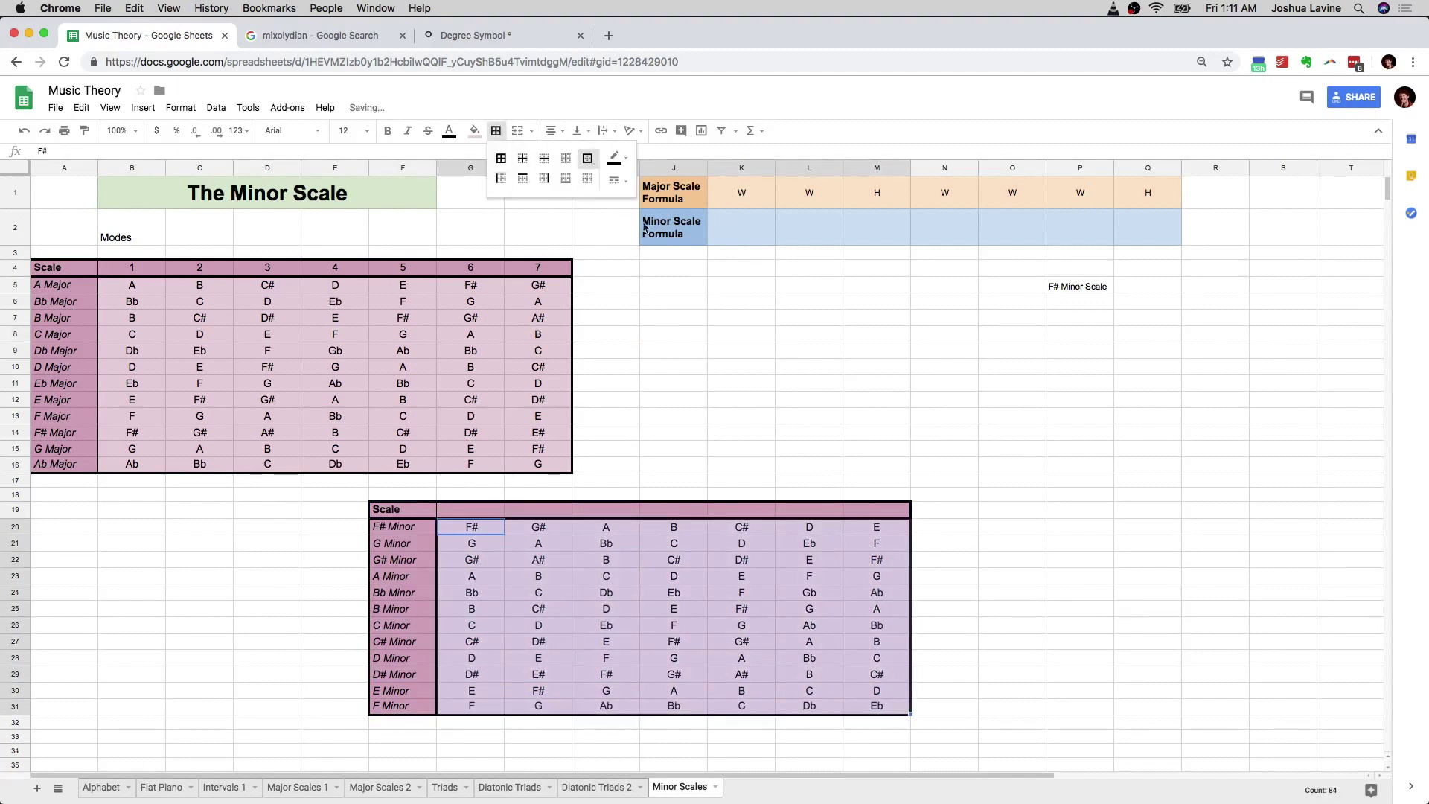
pyautogui.click(697, 319)
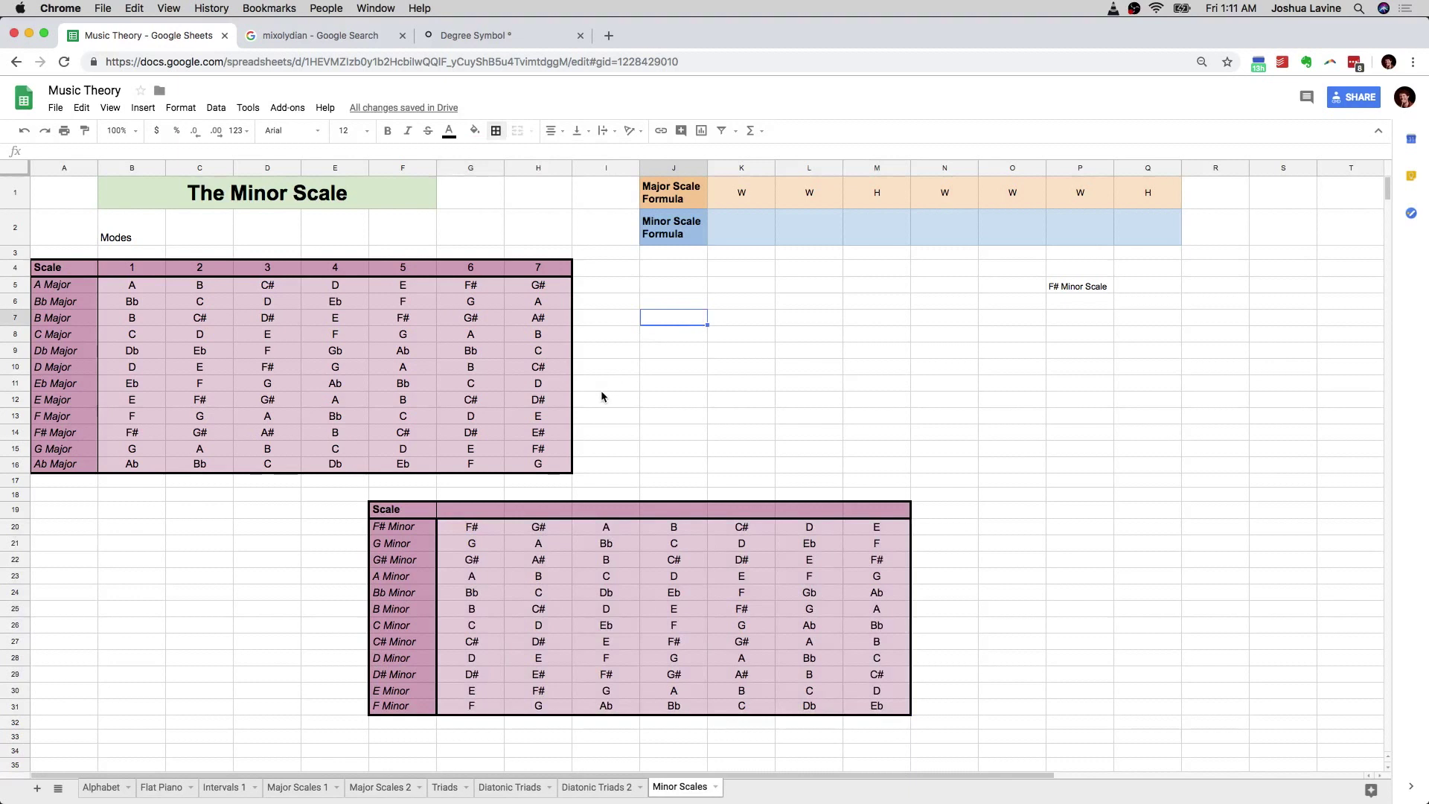
# - Review the minor scale table F19 through M31 and compare F# Minor with the A Major label
pyautogui.moveTo(386, 510); pyautogui.dragTo(872, 703)
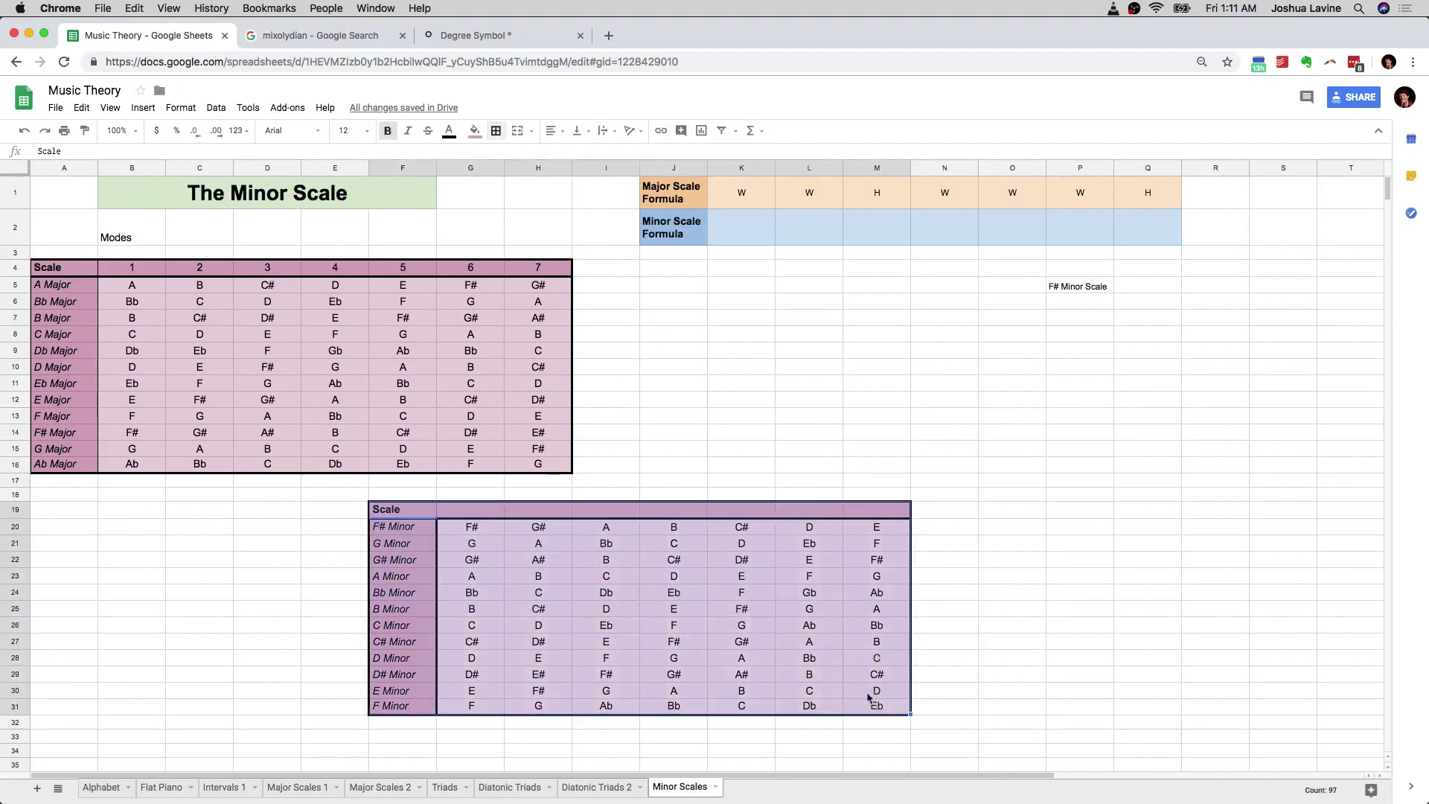
pyautogui.click(665, 450)
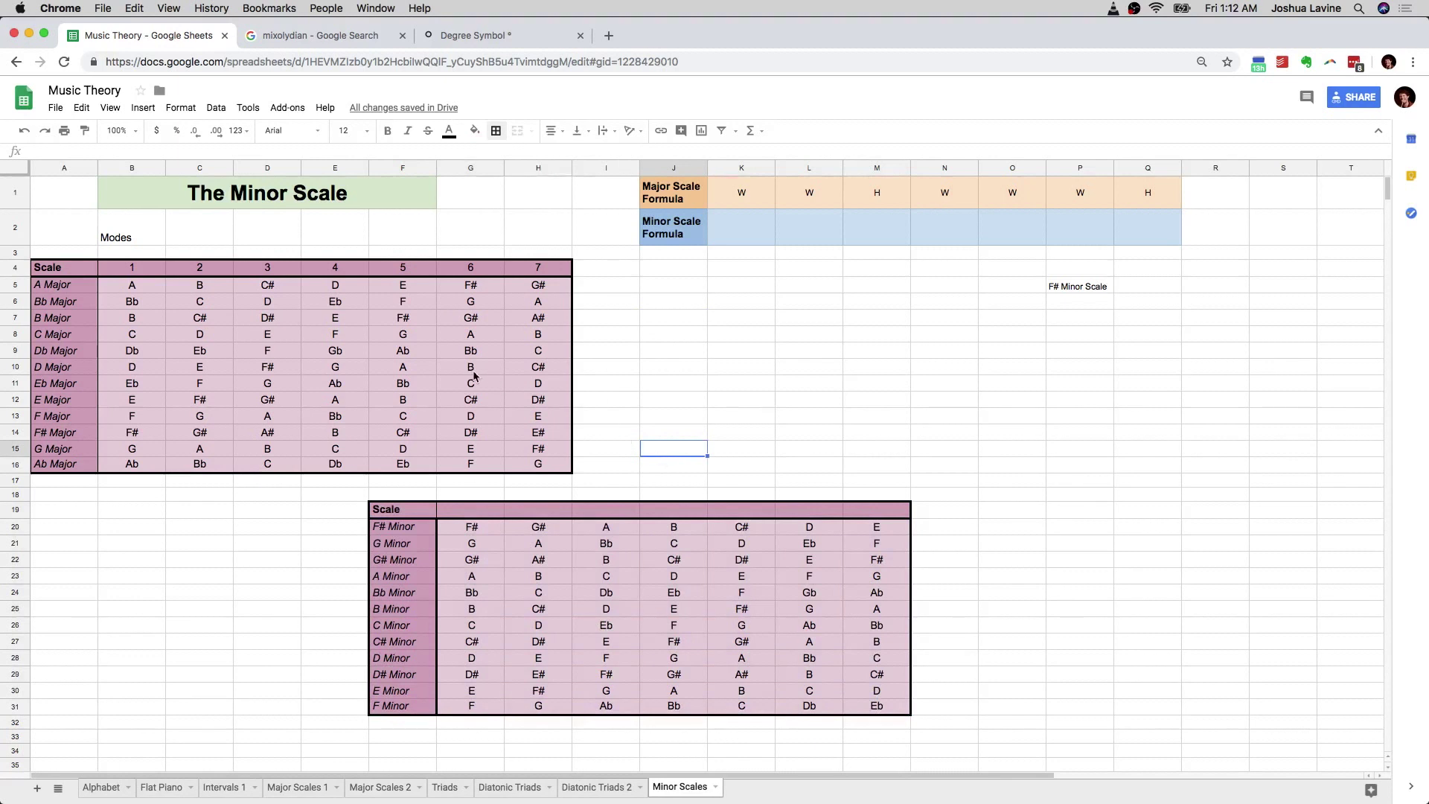
pyautogui.moveTo(439, 527)
pyautogui.mouseDown()
pyautogui.moveTo(486, 529)
pyautogui.moveTo(413, 531)
pyautogui.mouseUp()
pyautogui.click(61, 288)
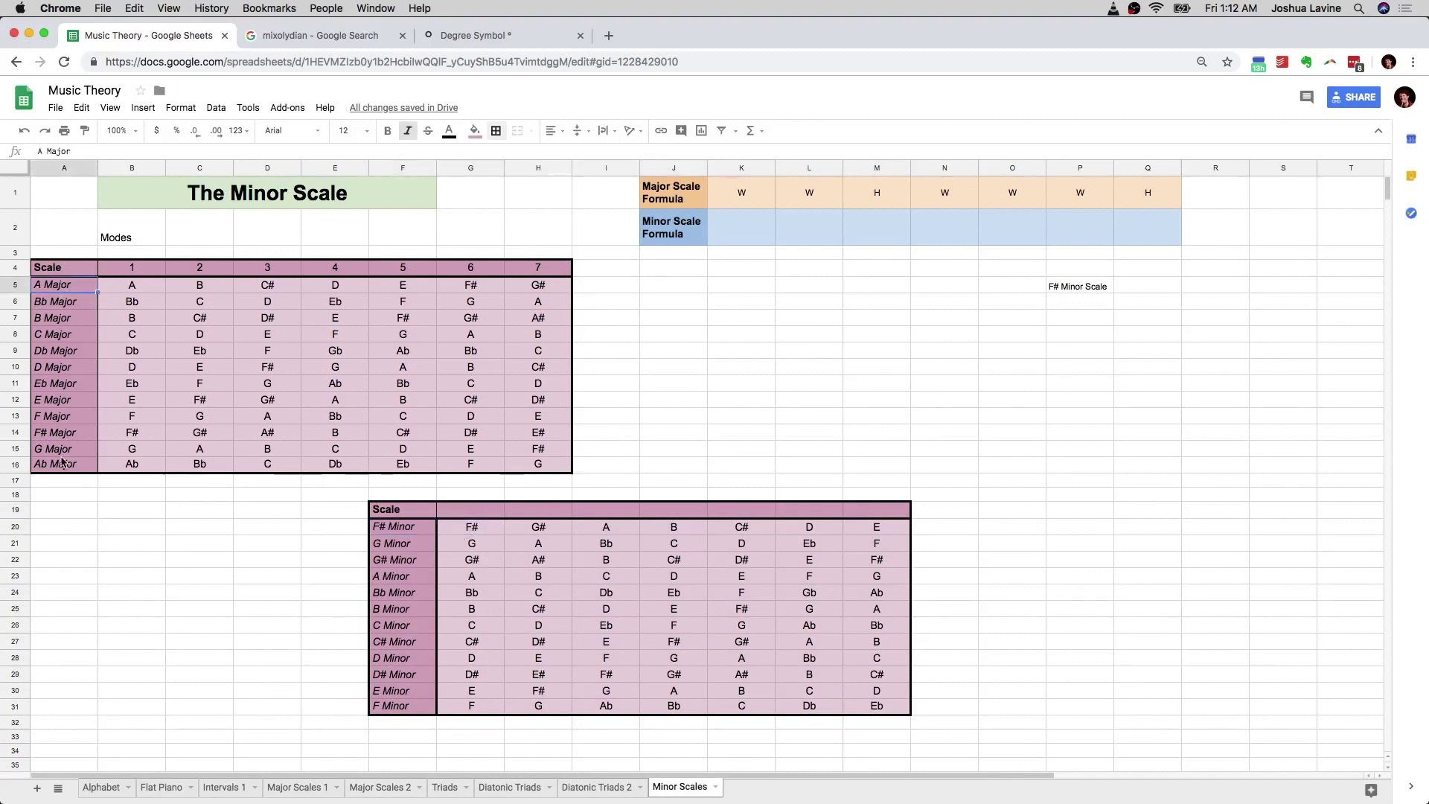
# - Add the bold label "Relative Major" in cell E18 beside the minor scale table
pyautogui.click(211, 495)
pyautogui.press('Right')
pyautogui.press('Right')
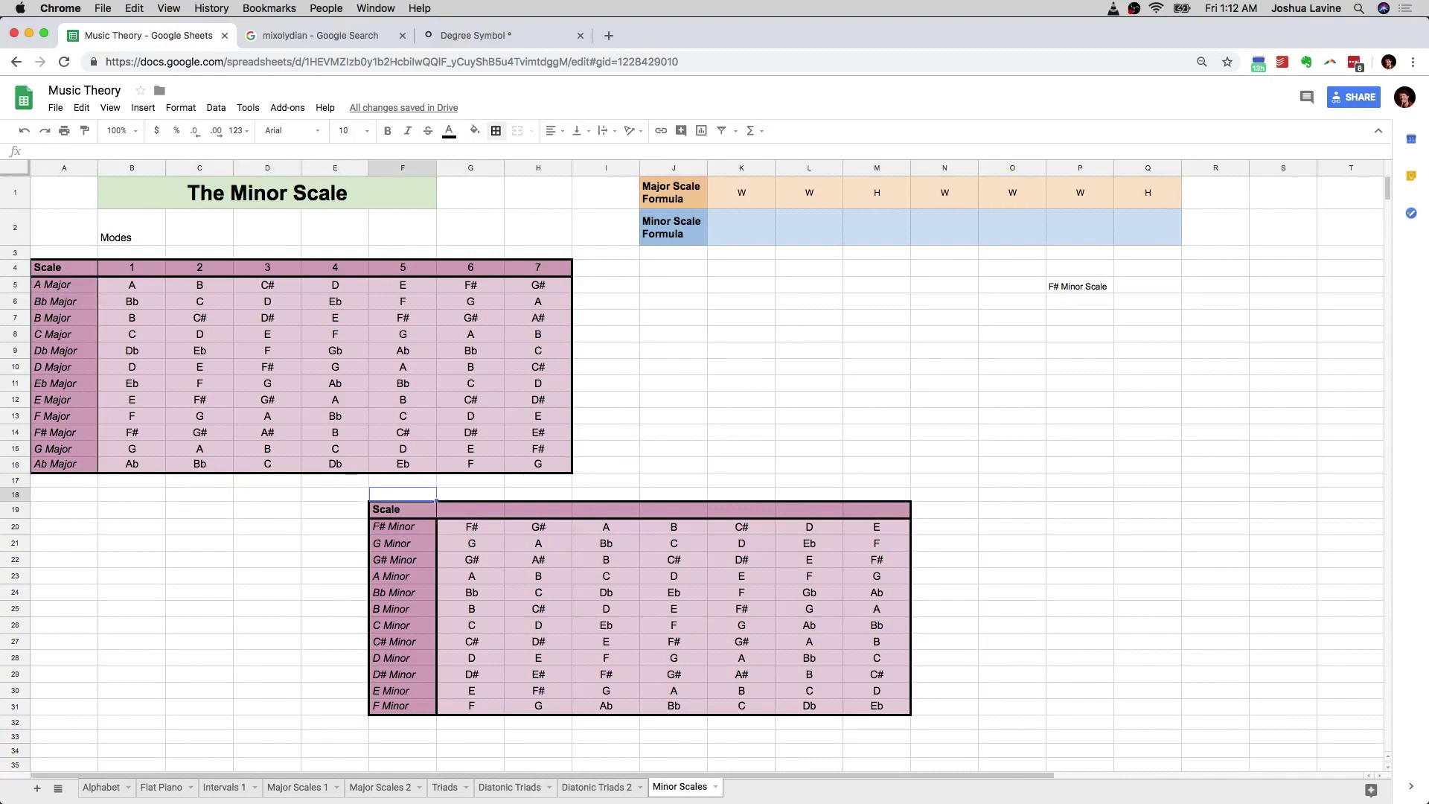
pyautogui.write('Relative Major')
pyautogui.press('Return')
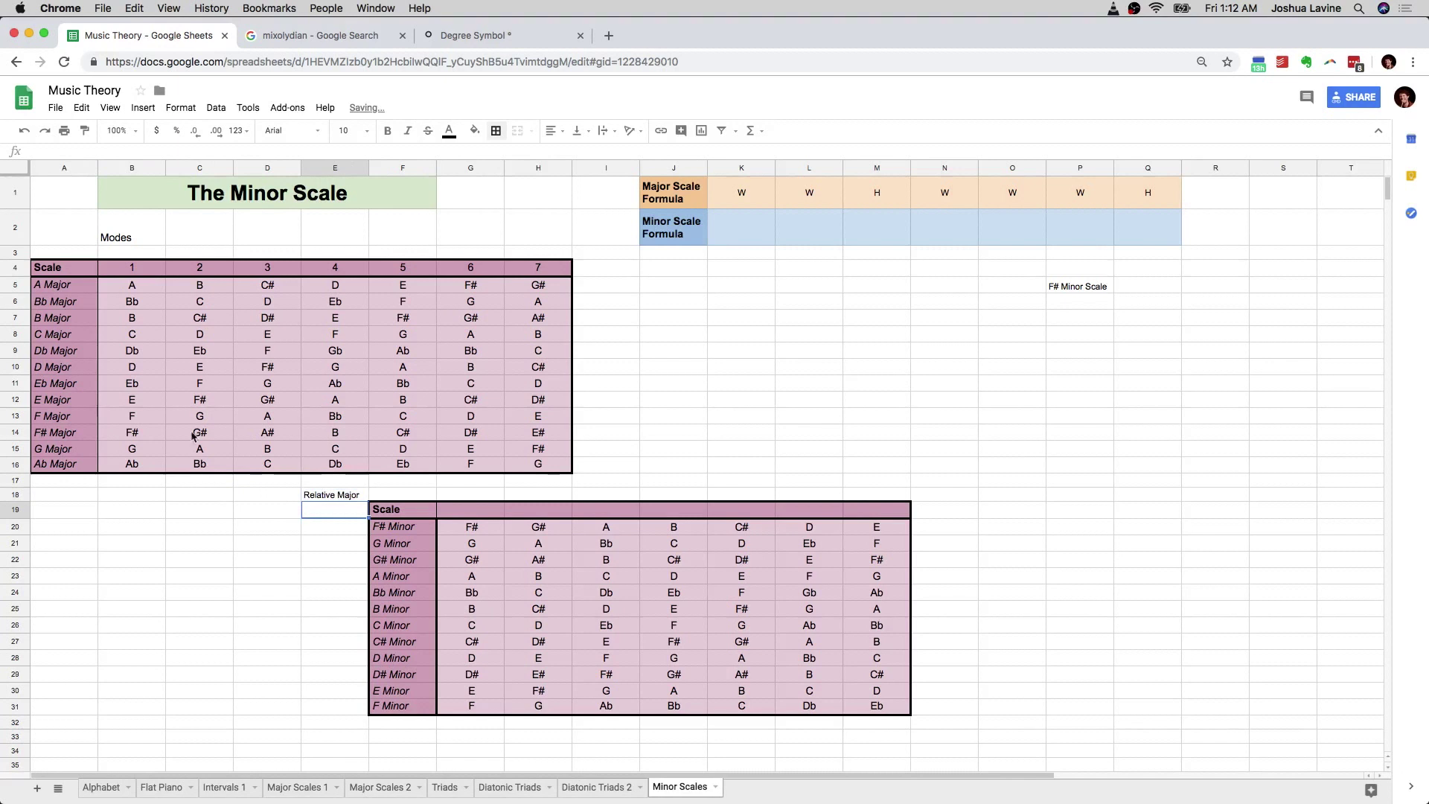
pyautogui.click(330, 495)
pyautogui.hotkey('ctrl', 'b')
pyautogui.click(335, 511)
# - Copy the major scale names from A5 through A16 into E20 through E31, next to the minor scale labels
pyautogui.moveTo(395, 526); pyautogui.dragTo(402, 710)
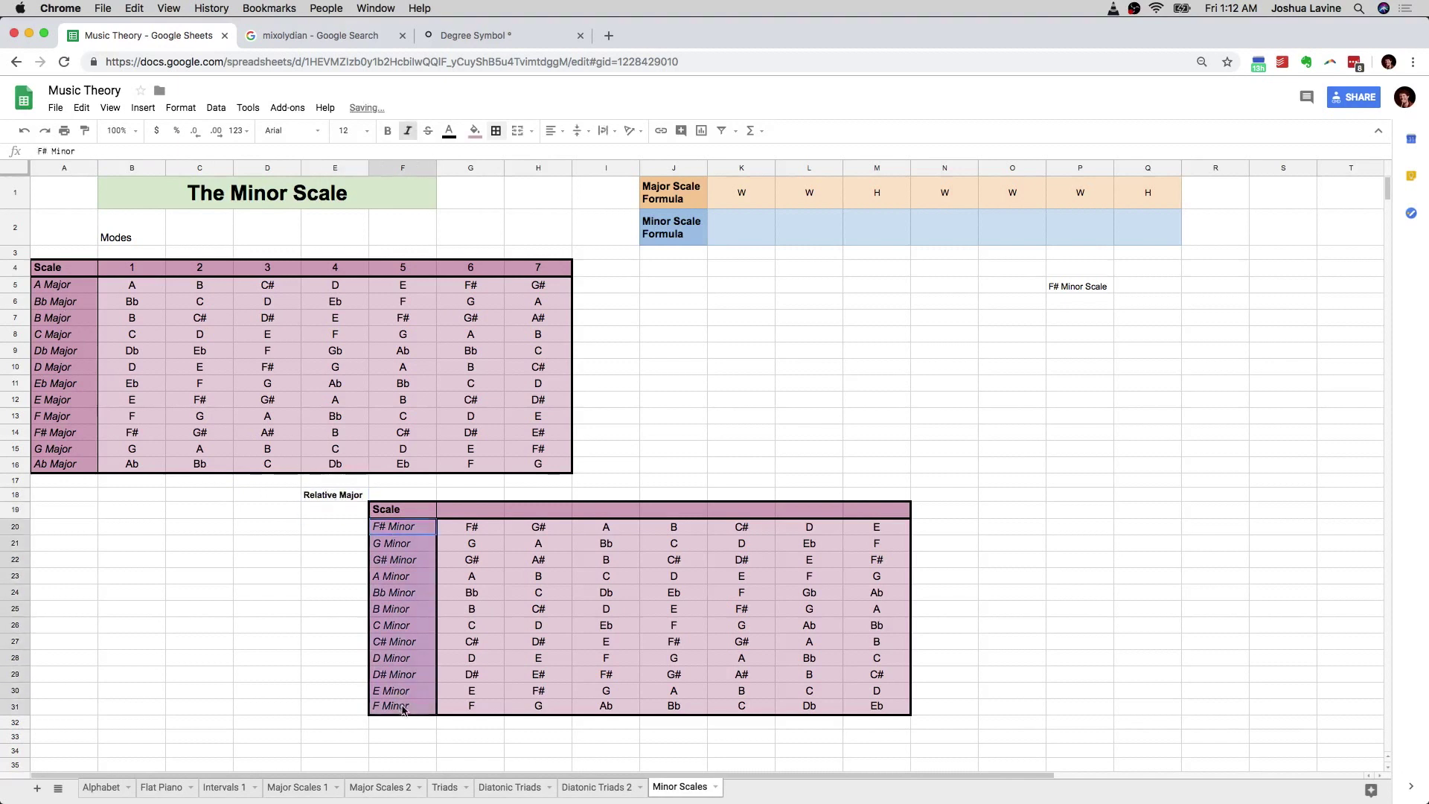
pyautogui.moveTo(65, 286); pyautogui.dragTo(76, 471)
pyautogui.hotkey('ctrl', 'c')
pyautogui.click(333, 526)
pyautogui.hotkey('ctrl', 'v')
pyautogui.press('Up')
pyautogui.press('Up')
pyautogui.click(343, 529)
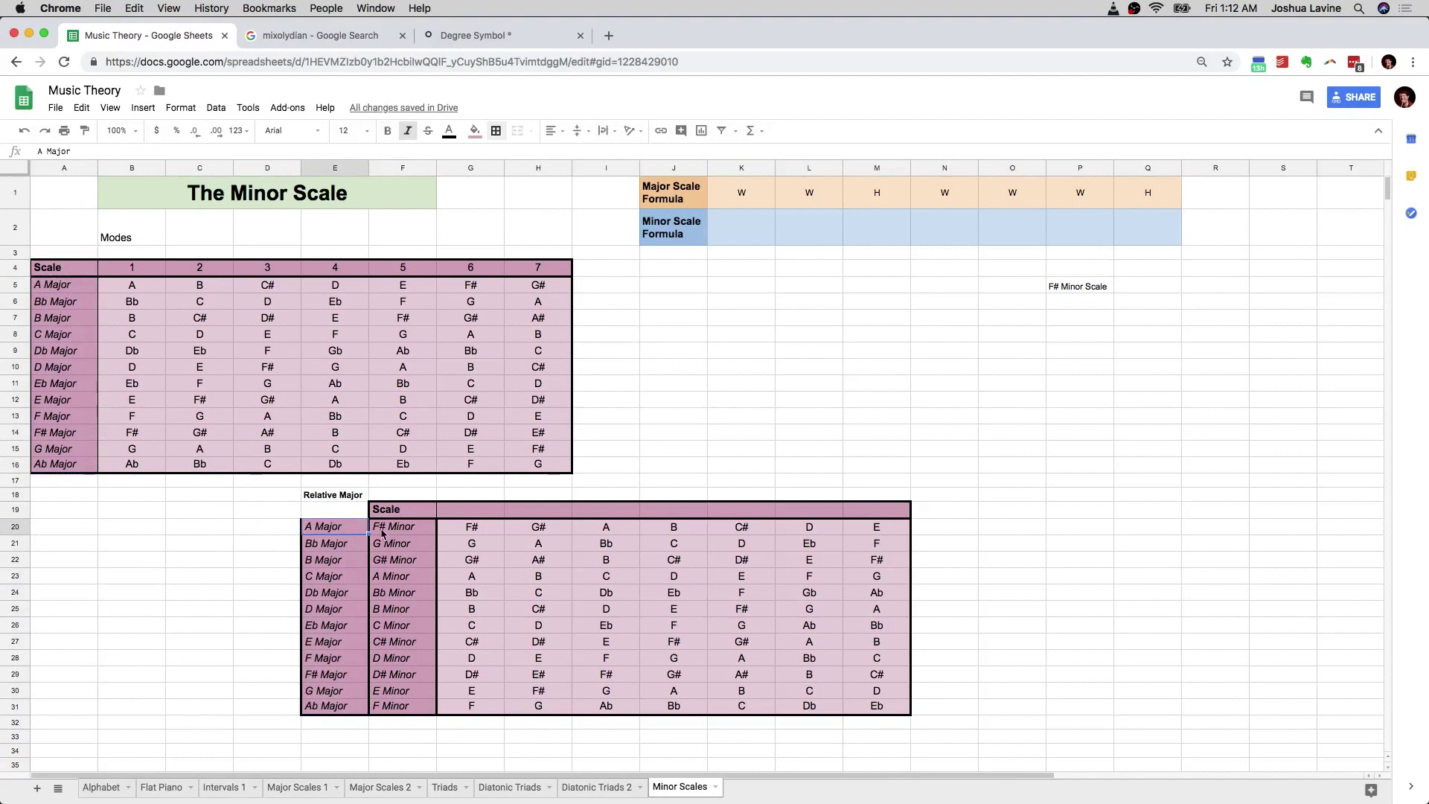
# - Compare F# Minor with its relative A Major and highlight the A Major notes in B5 through H5
pyautogui.click(417, 527)
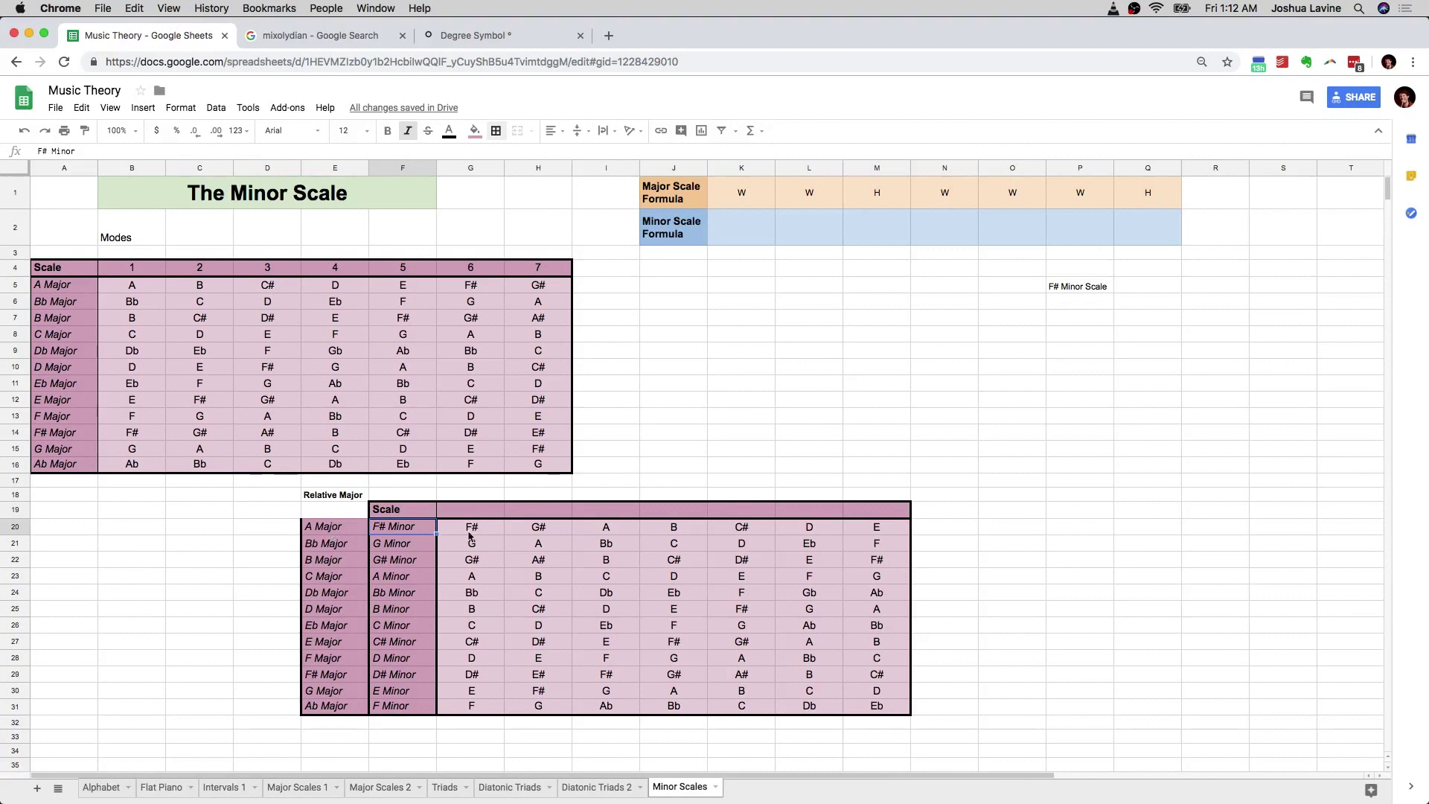
pyautogui.click(341, 530)
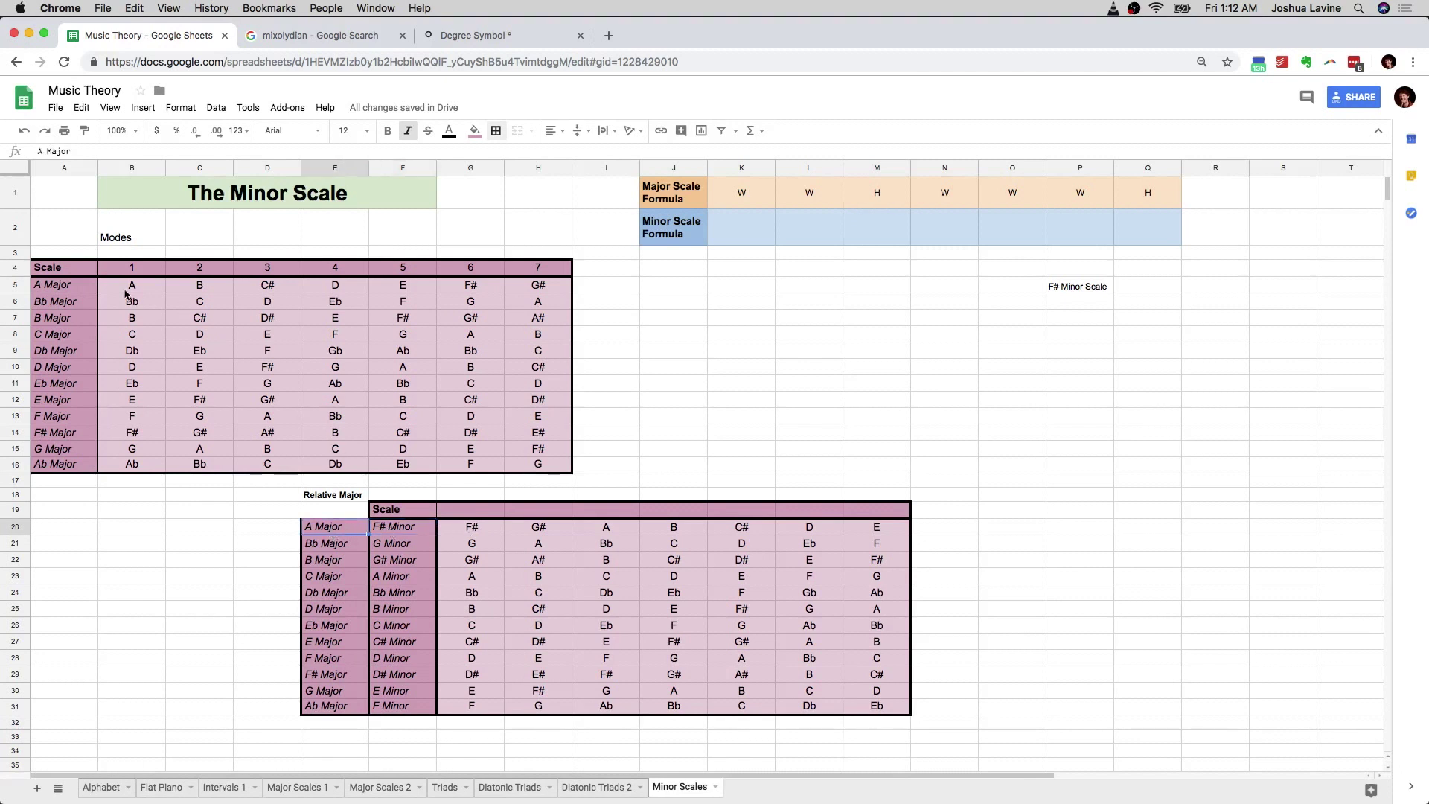
pyautogui.moveTo(131, 290); pyautogui.dragTo(533, 286)
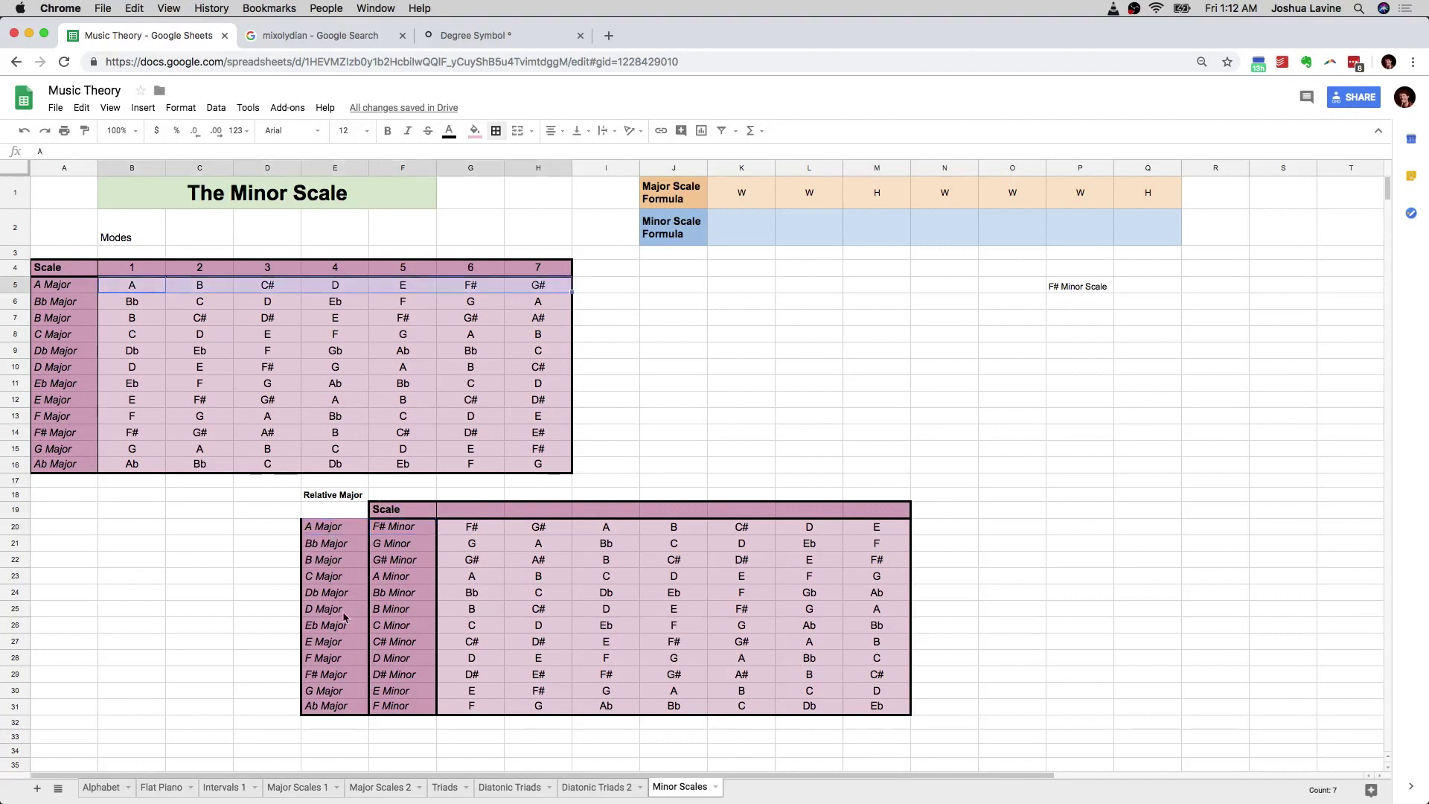
# - Compare B Minor with its relative D Major by tracing the notes in G25 through M25 and B10 through H10
pyautogui.click(398, 615)
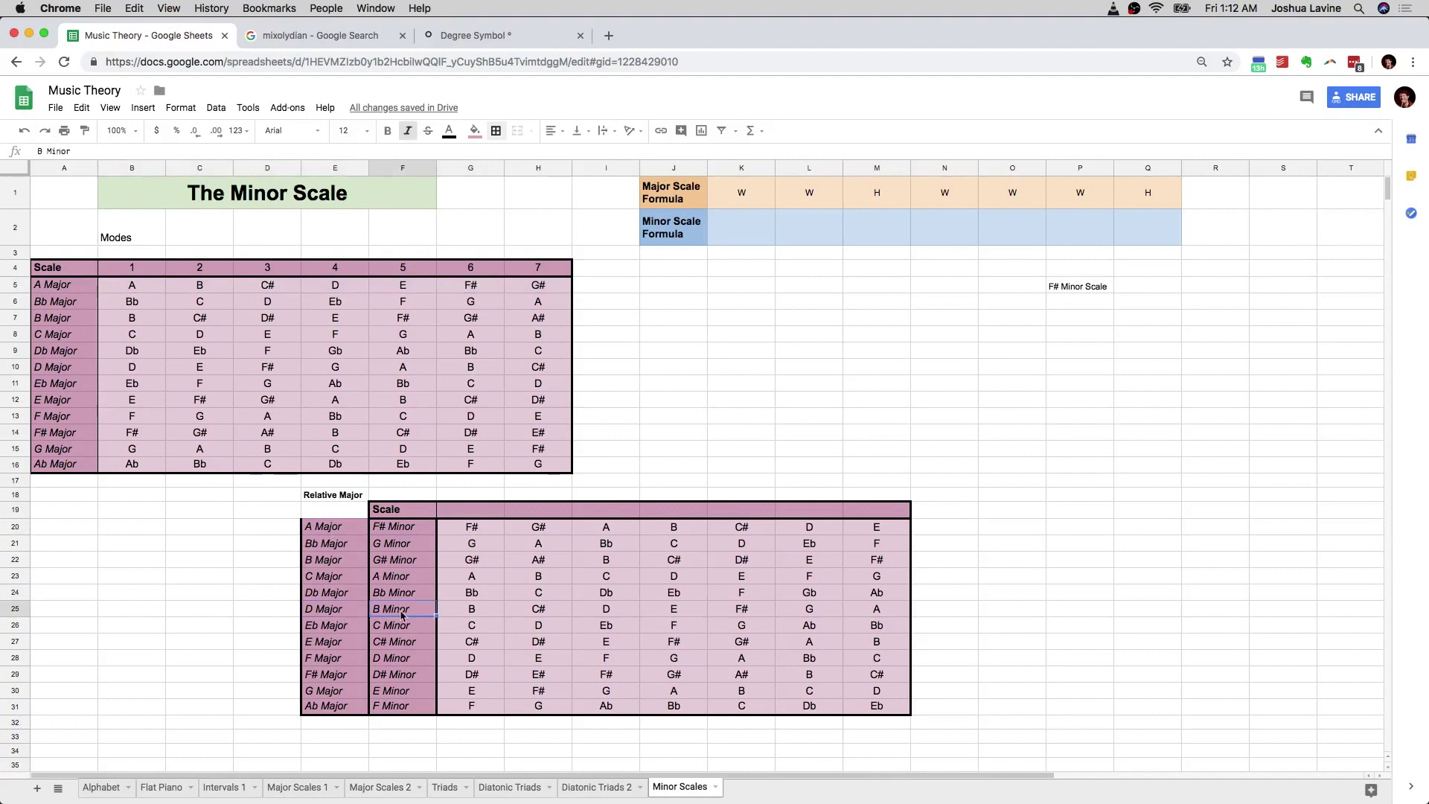
pyautogui.click(355, 615)
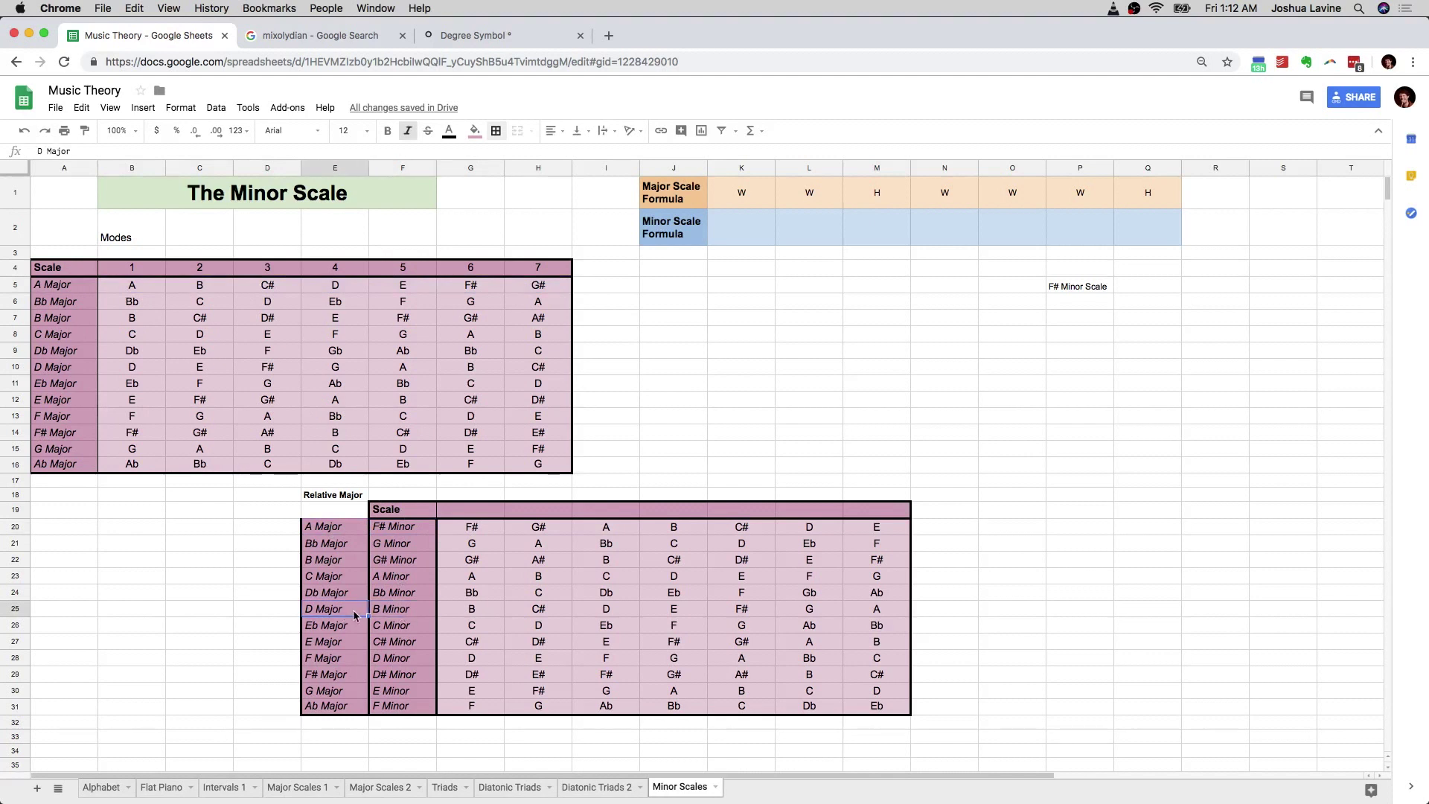
pyautogui.moveTo(450, 615); pyautogui.dragTo(879, 610)
pyautogui.click(326, 615)
pyautogui.click(127, 373)
pyautogui.click(224, 373)
pyautogui.click(262, 373)
pyautogui.click(332, 370)
pyautogui.click(390, 374)
pyautogui.click(476, 368)
pyautogui.click(551, 371)
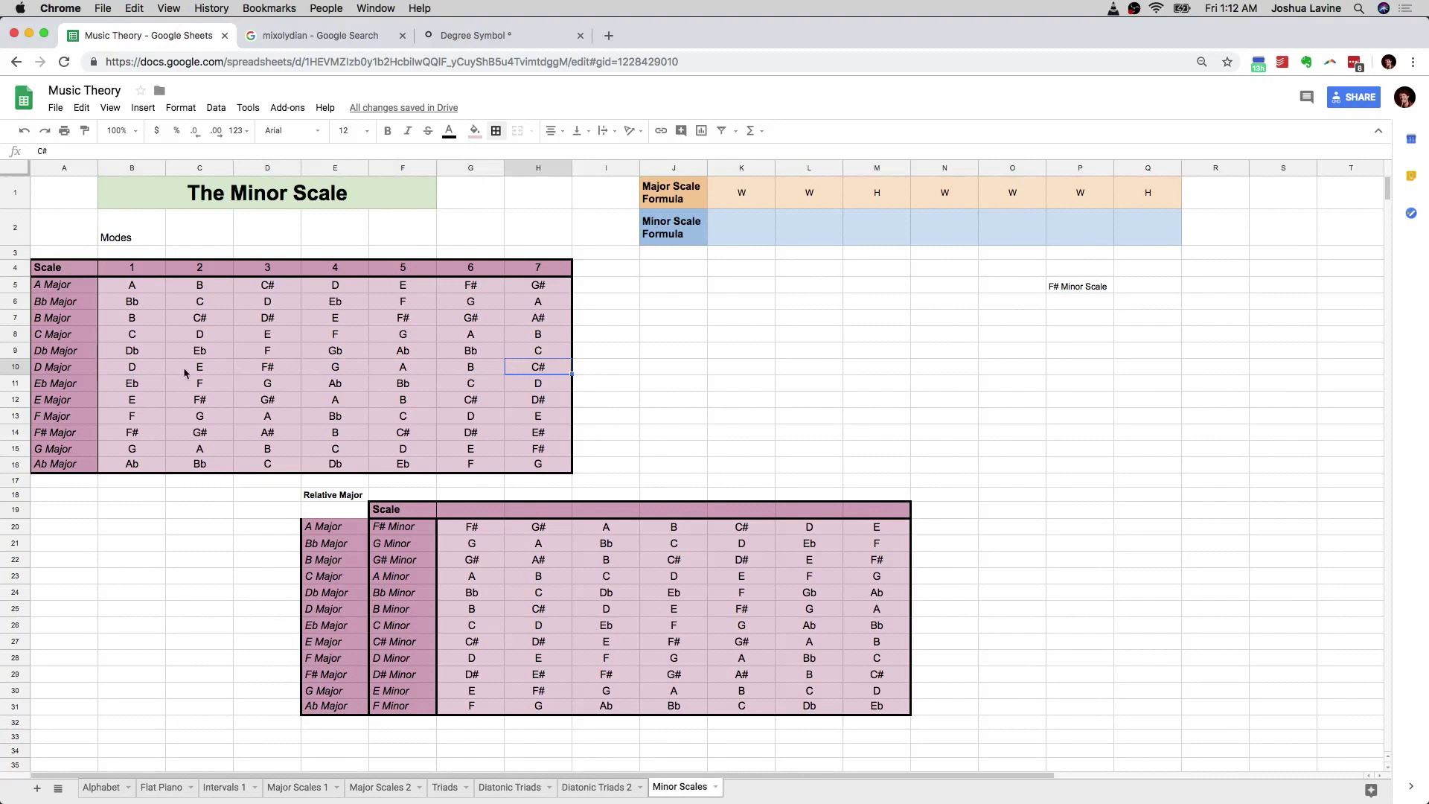
# - Match the sixth, seventh and first degrees of D Major in row 10 against the B Minor notes in G25 through M25
pyautogui.click(455, 368)
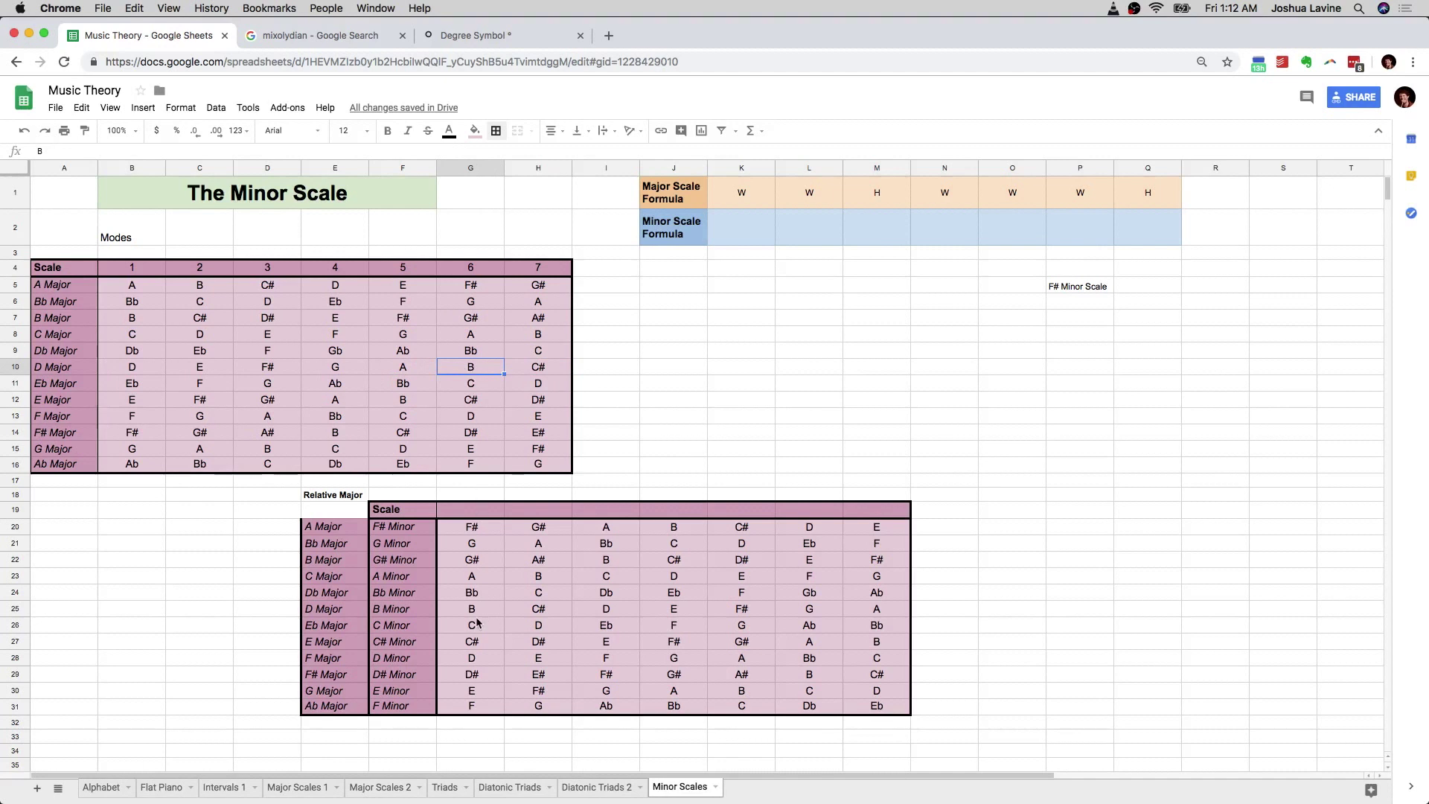
pyautogui.click(542, 376)
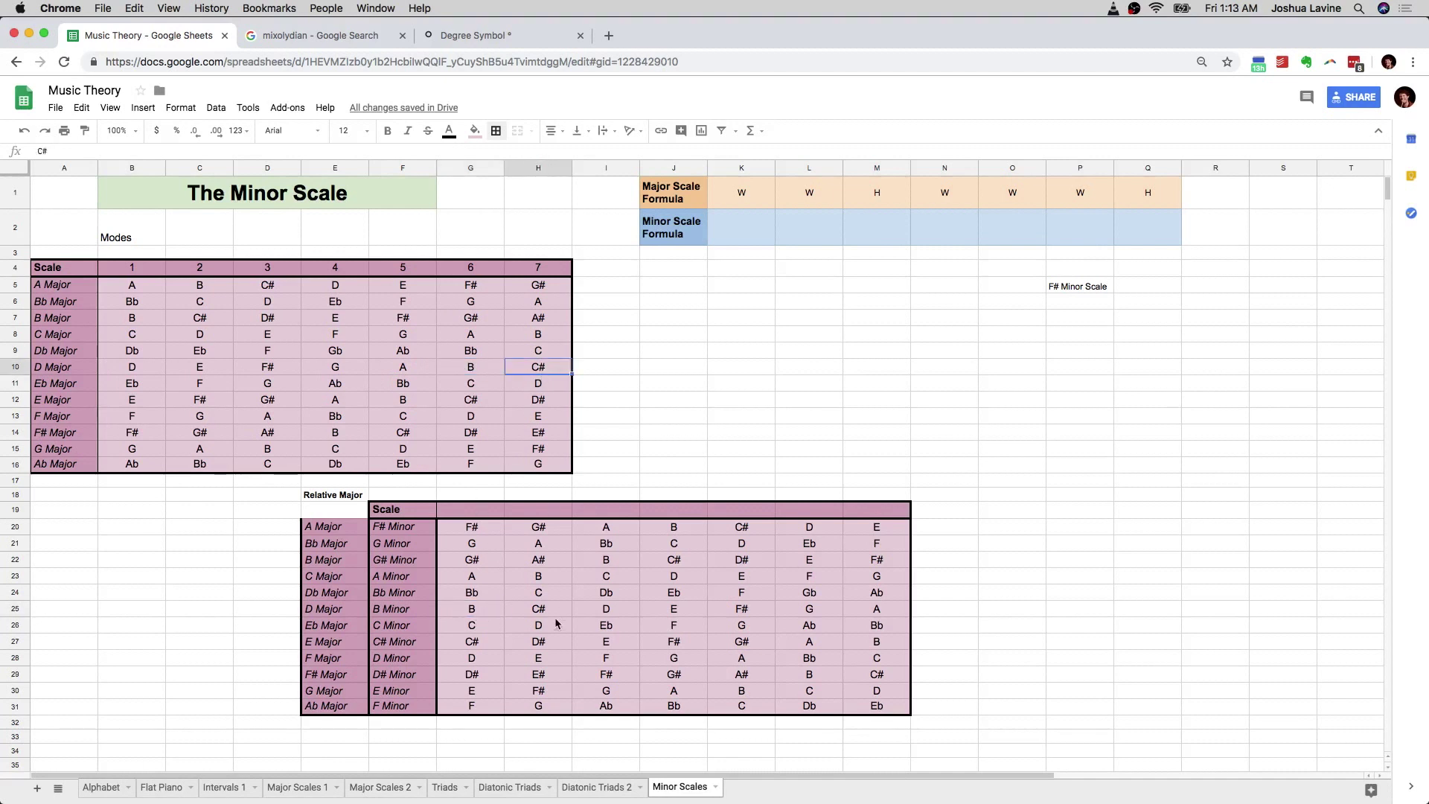
pyautogui.click(544, 611)
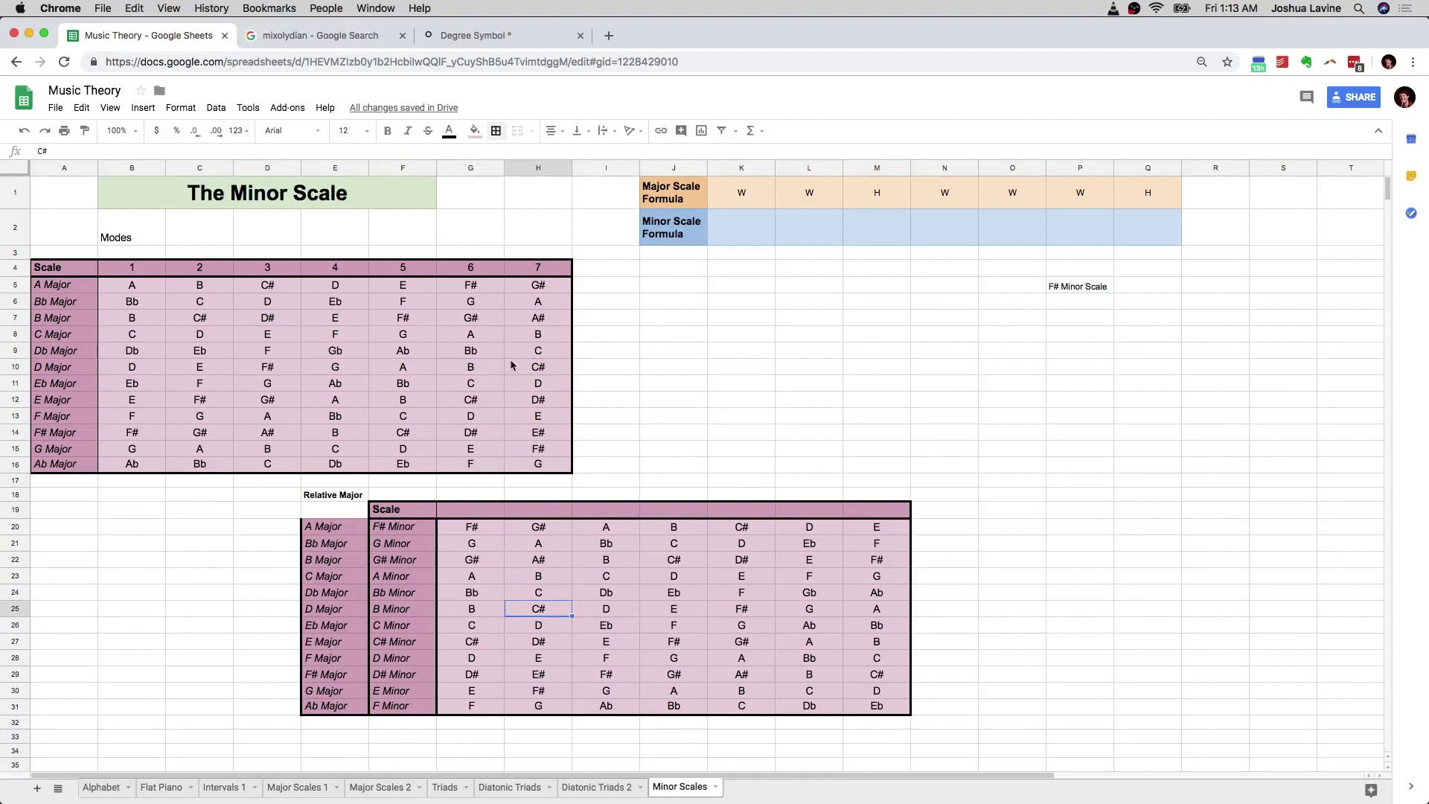
pyautogui.click(133, 371)
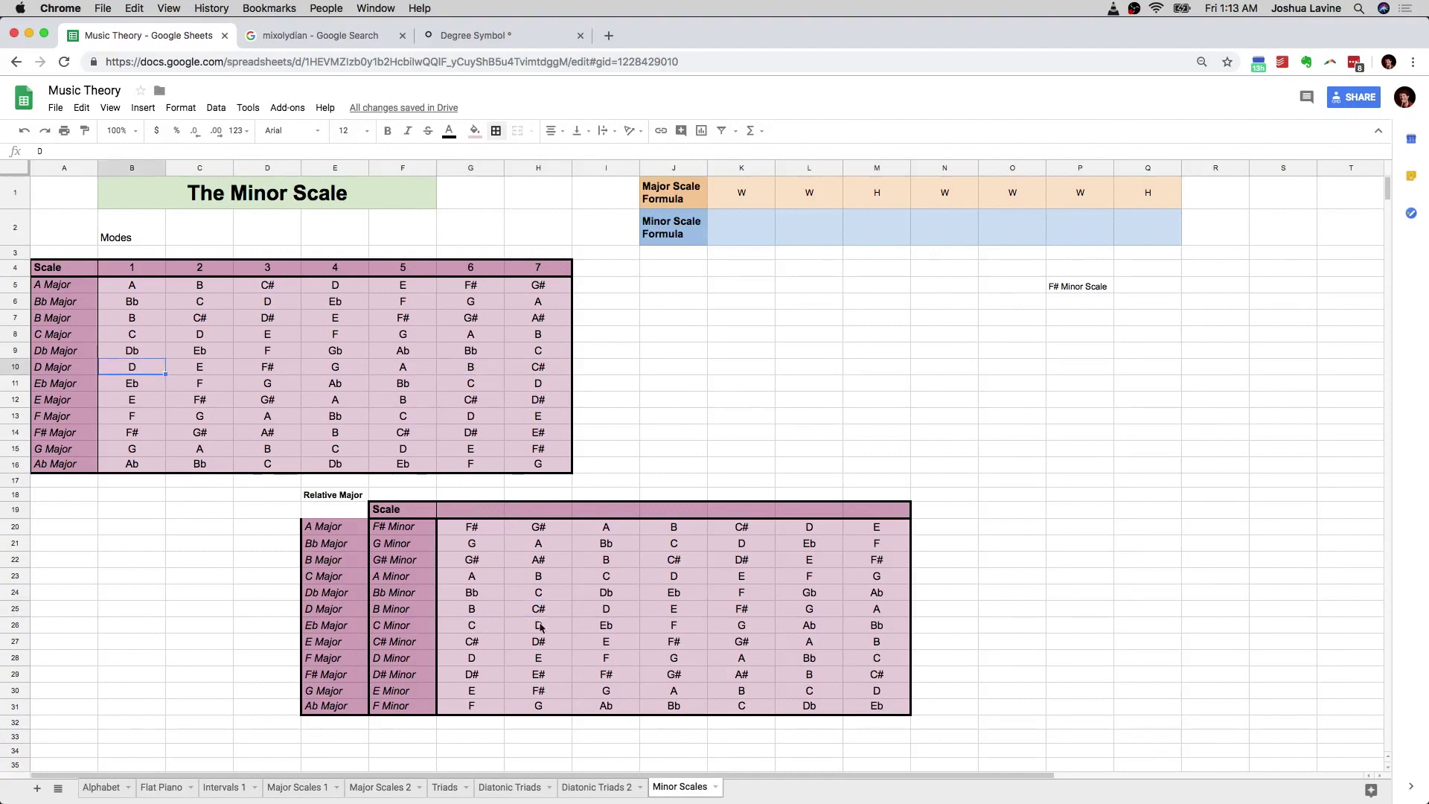
pyautogui.moveTo(471, 610); pyautogui.dragTo(886, 610)
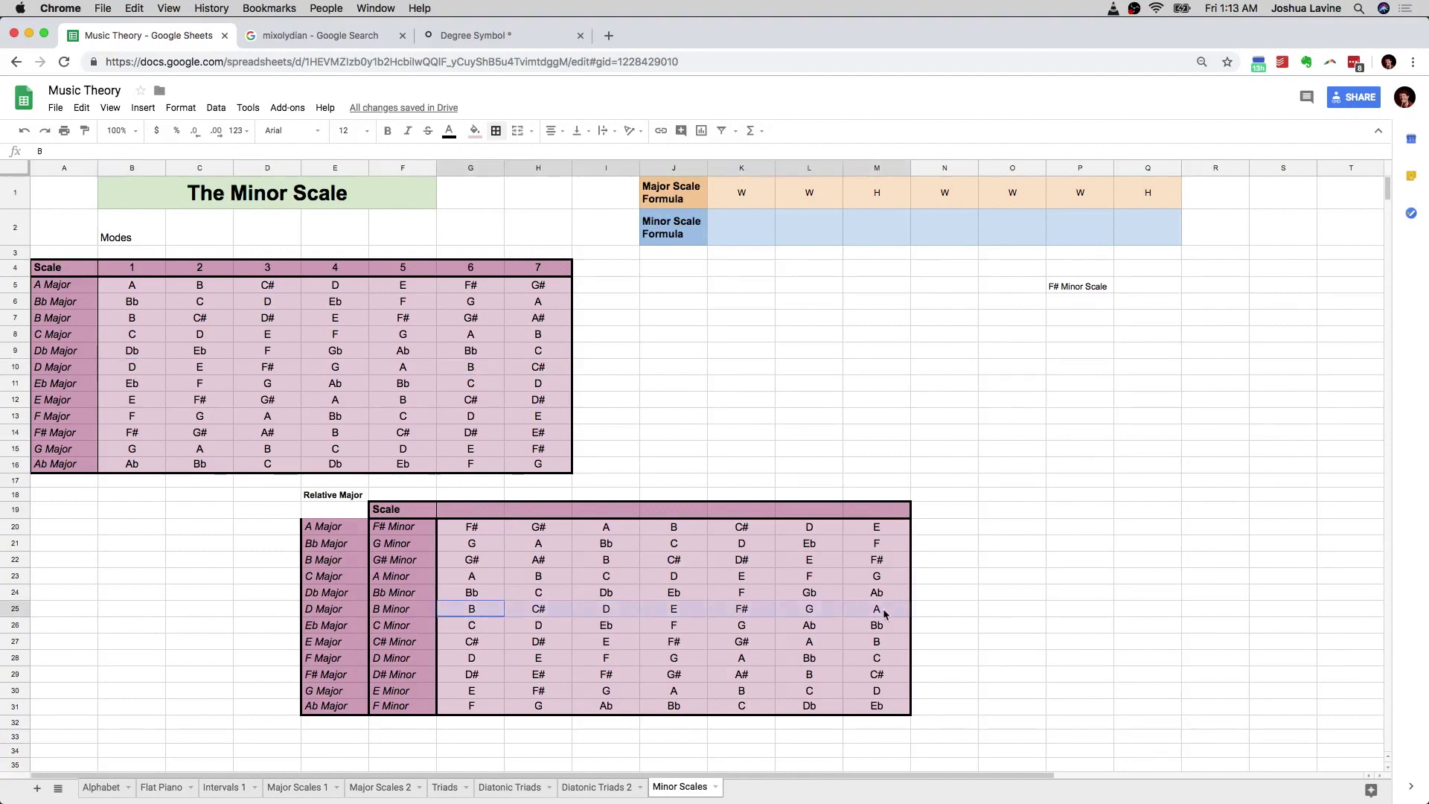
pyautogui.click(965, 641)
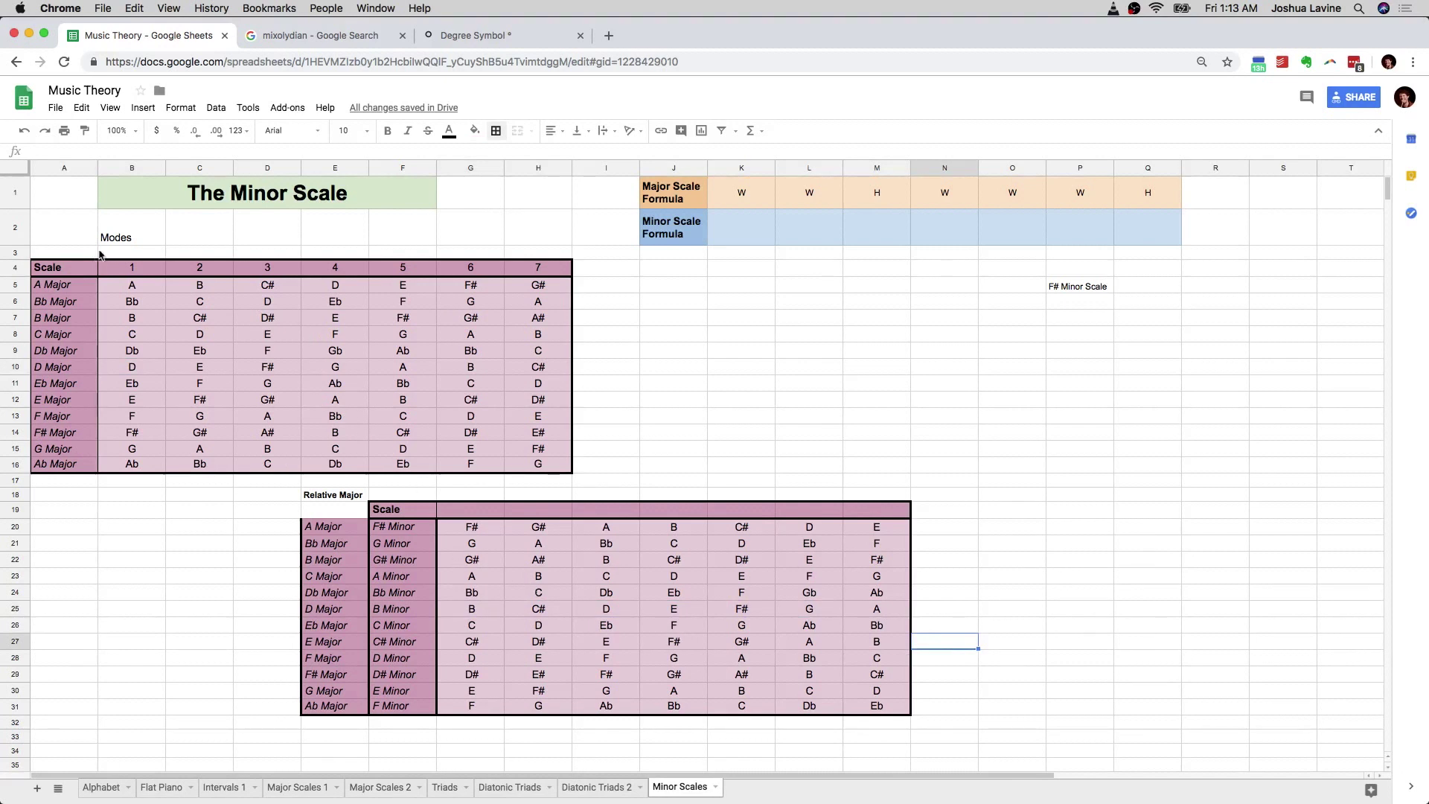
# - Review the F# Minor notes in row 20 alongside its relative major label, A Major, in E20
pyautogui.click(417, 528)
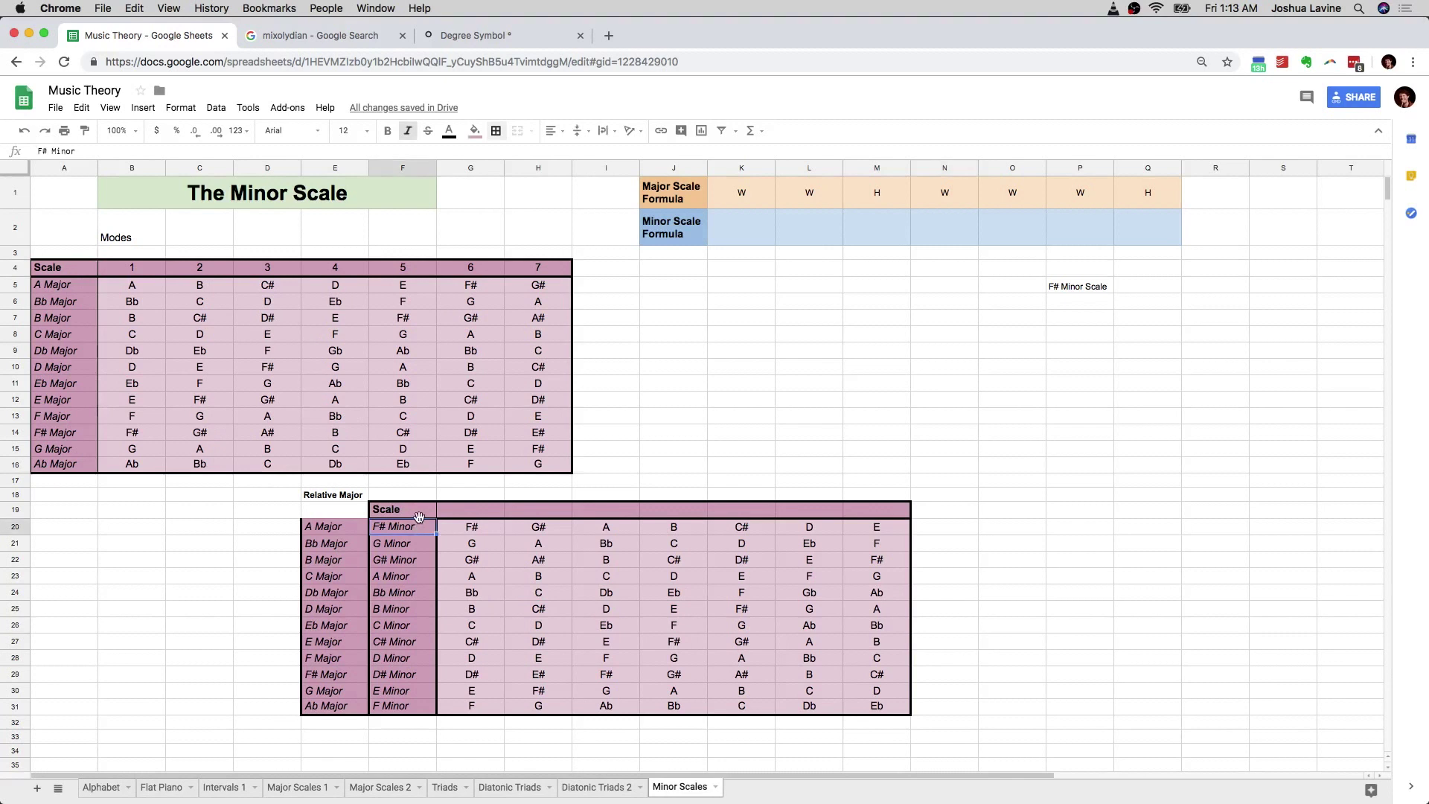
pyautogui.moveTo(453, 531); pyautogui.dragTo(811, 532)
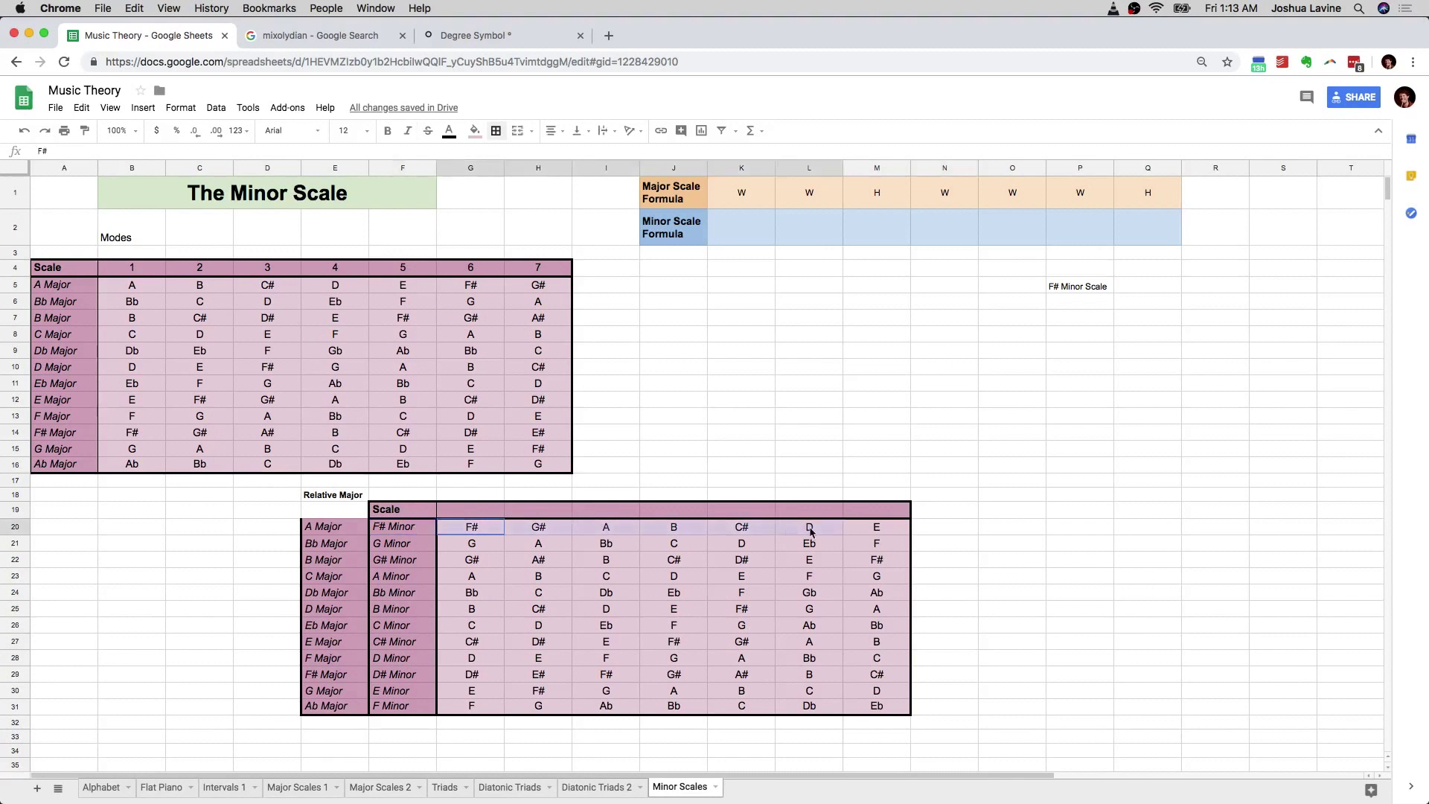
pyautogui.click(334, 534)
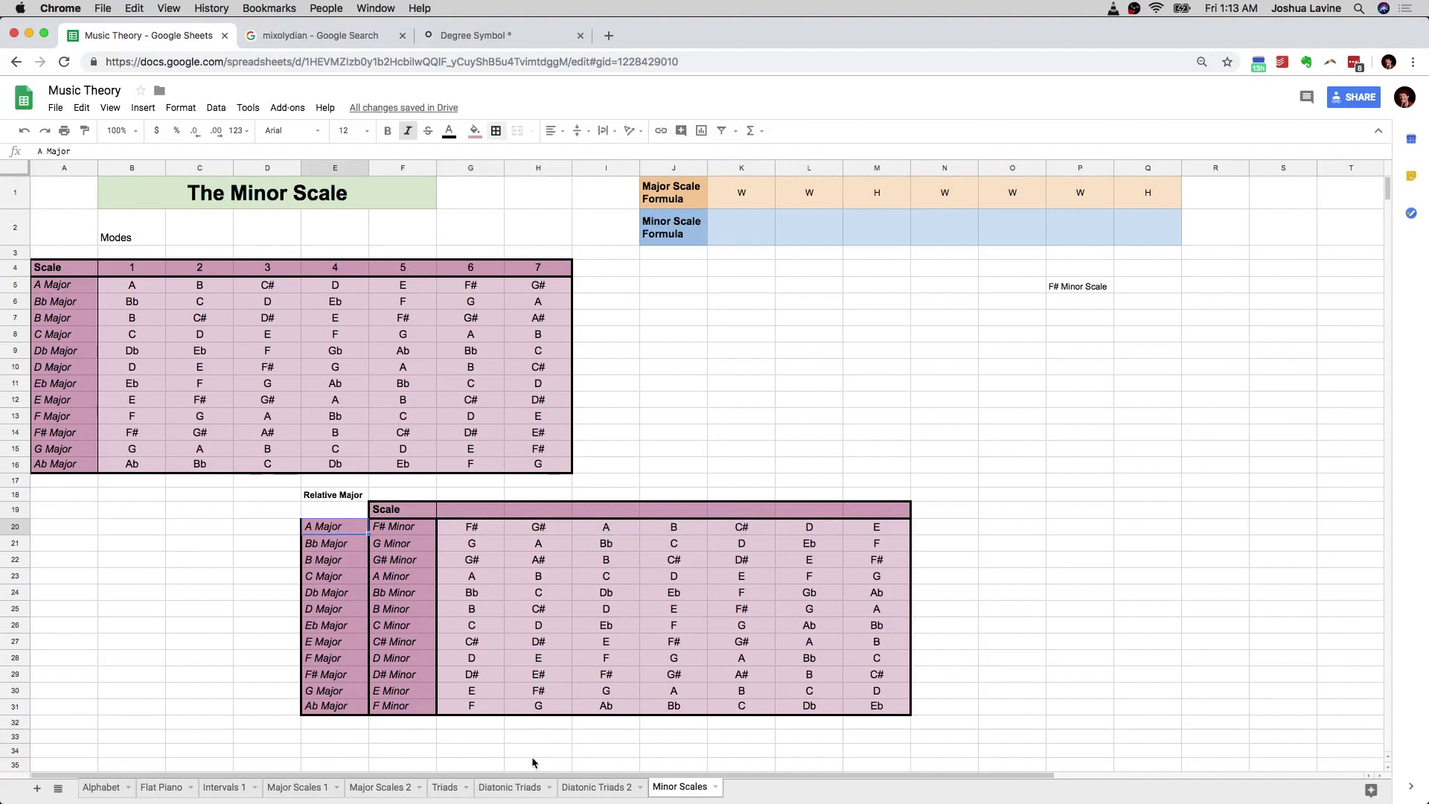
pyautogui.click(432, 529)
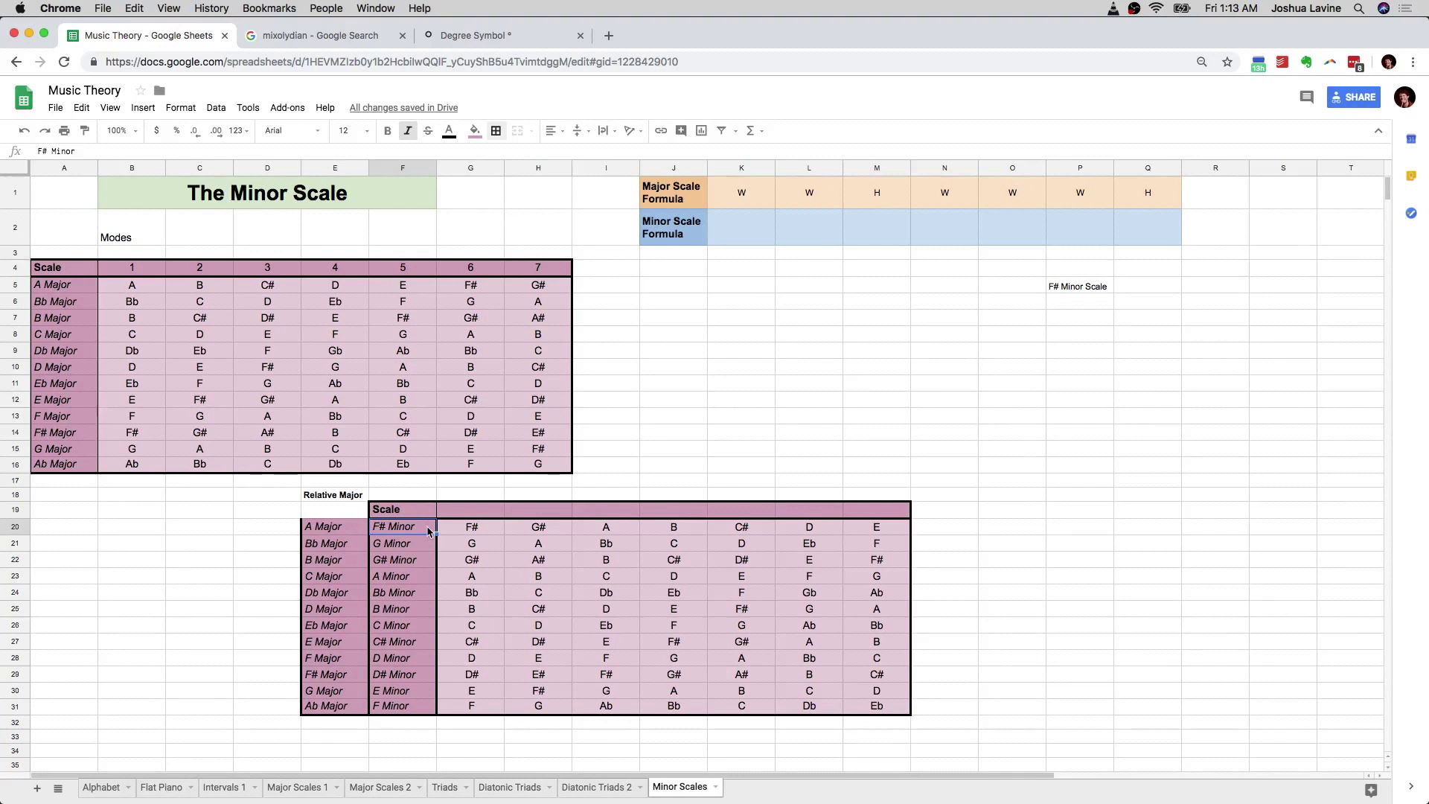
pyautogui.click(341, 528)
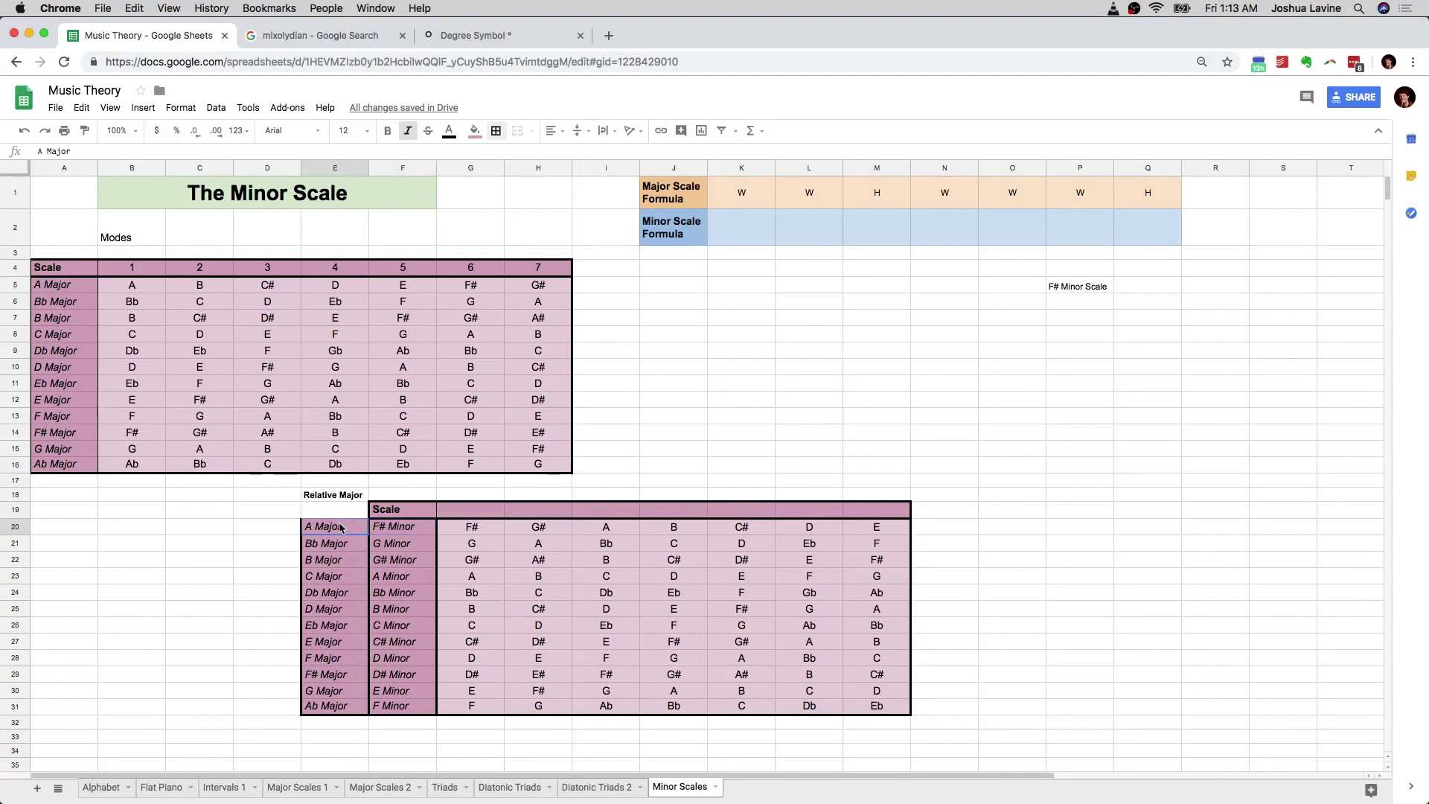
# - Trace the A Major chords in S21 through Y21 on the Diatonic Triads 2 sheet and fit column R to its heading
pyautogui.click(599, 788)
pyautogui.click(726, 495)
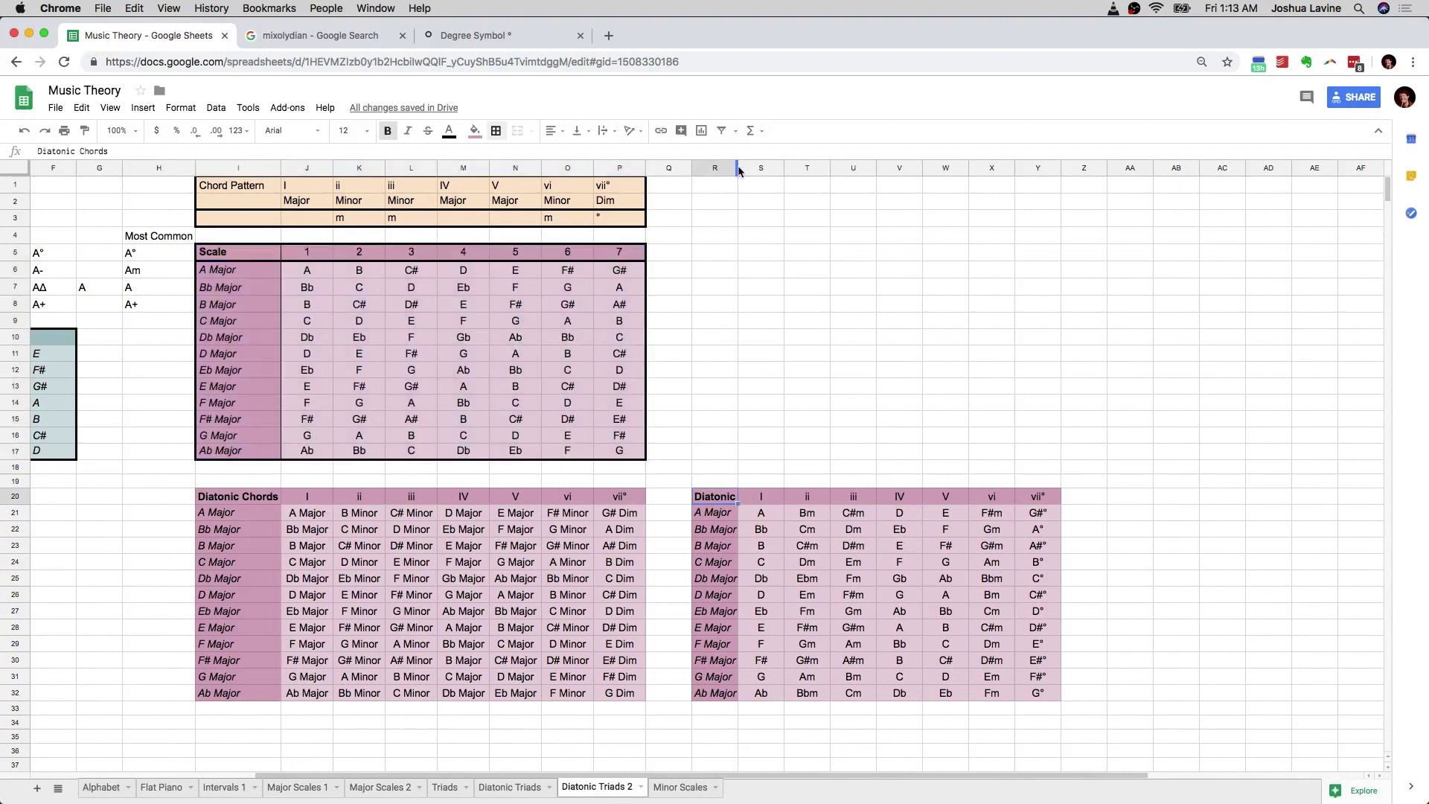
pyautogui.moveTo(737, 168); pyautogui.dragTo(739, 168)
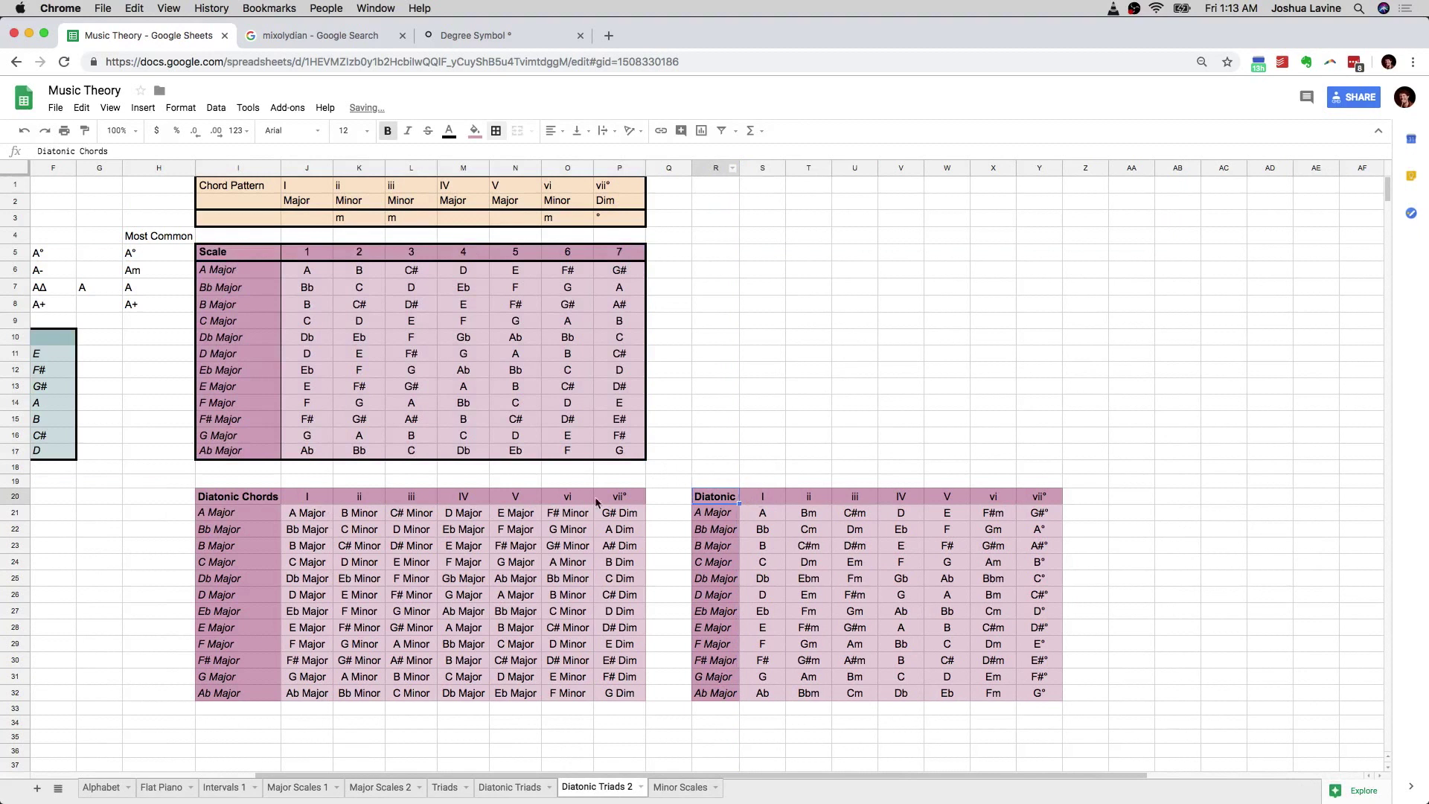
pyautogui.click(716, 516)
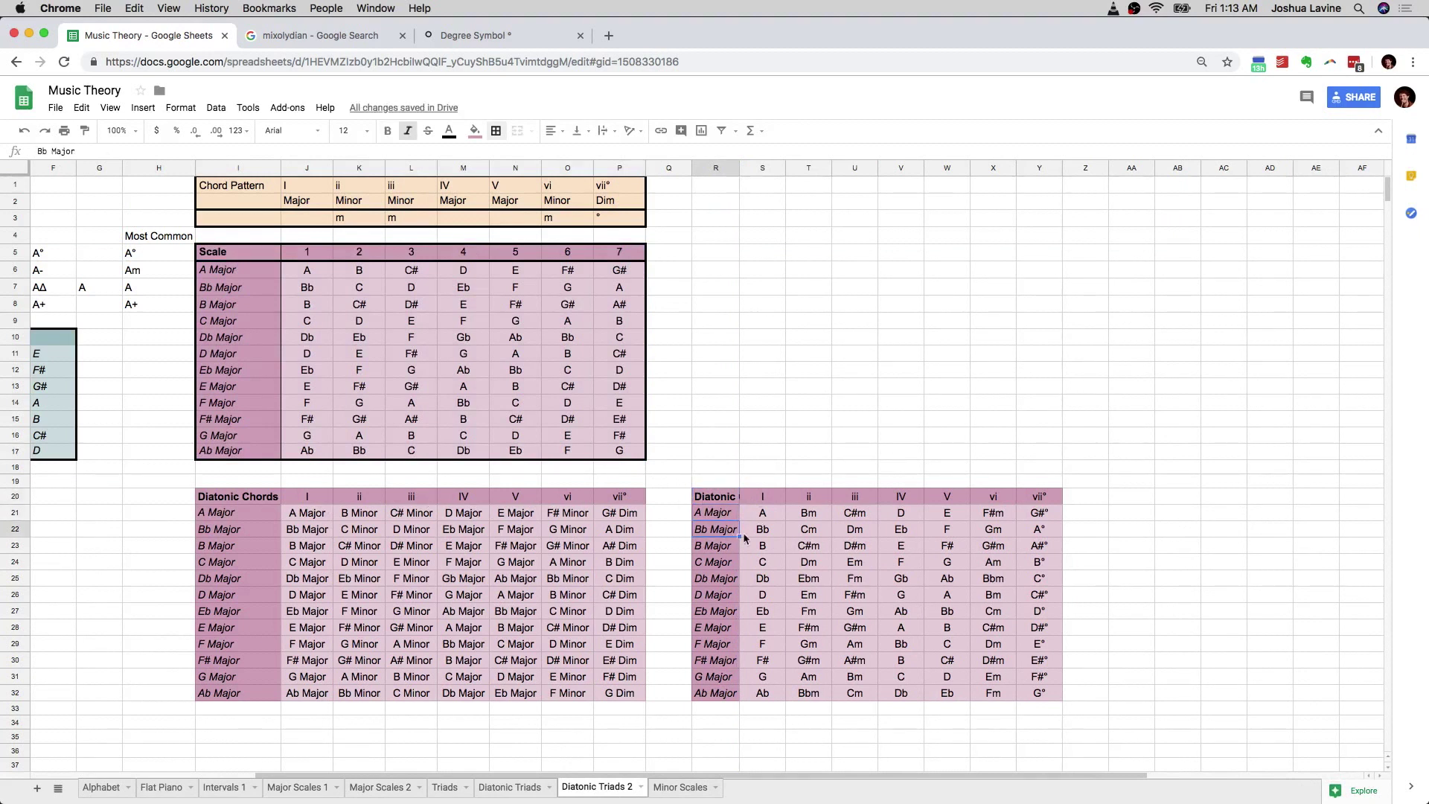
pyautogui.click(762, 519)
pyautogui.click(720, 517)
pyautogui.click(766, 515)
pyautogui.click(816, 516)
pyautogui.click(863, 518)
pyautogui.click(897, 519)
pyautogui.click(949, 518)
pyautogui.click(995, 517)
pyautogui.click(1036, 516)
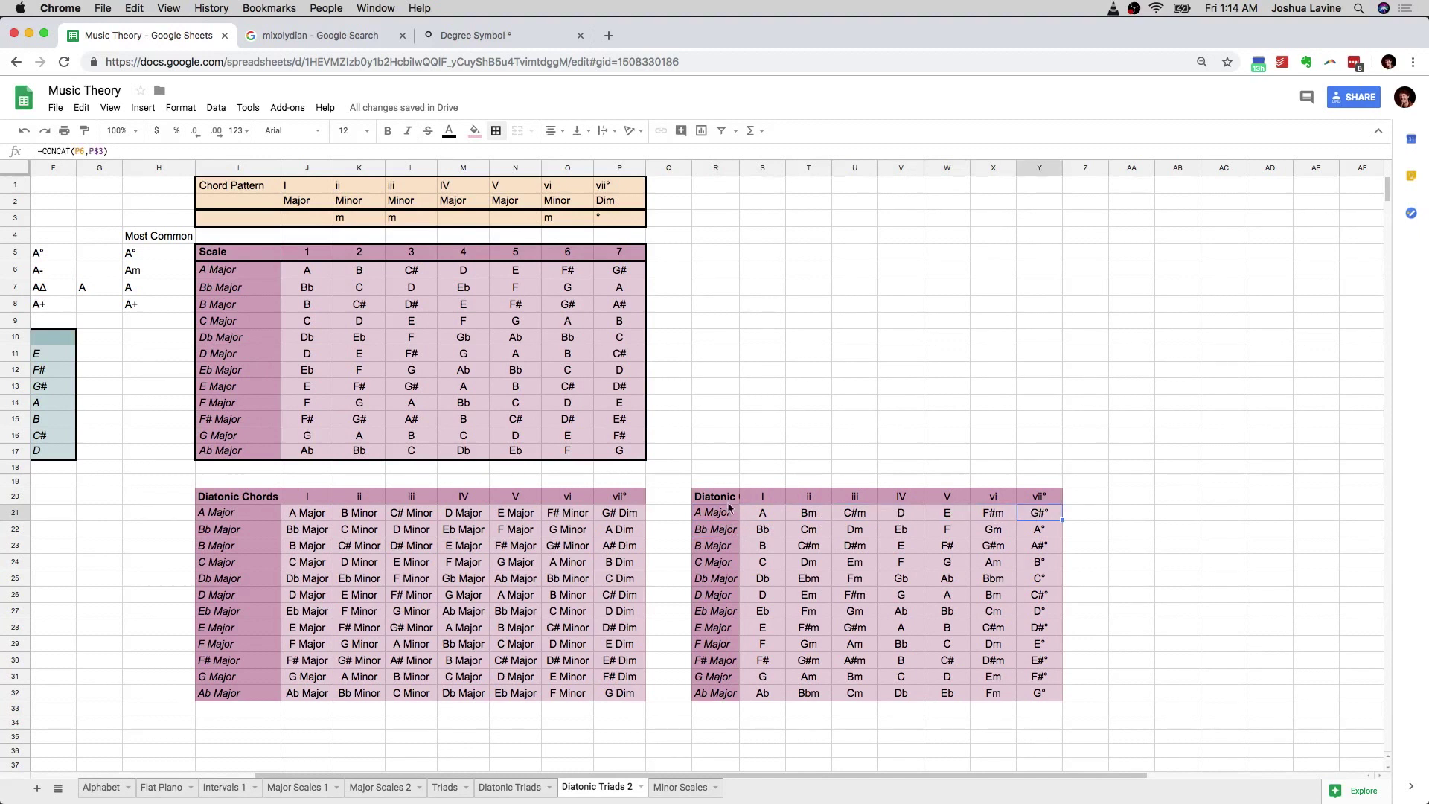
pyautogui.doubleClick(739, 166)
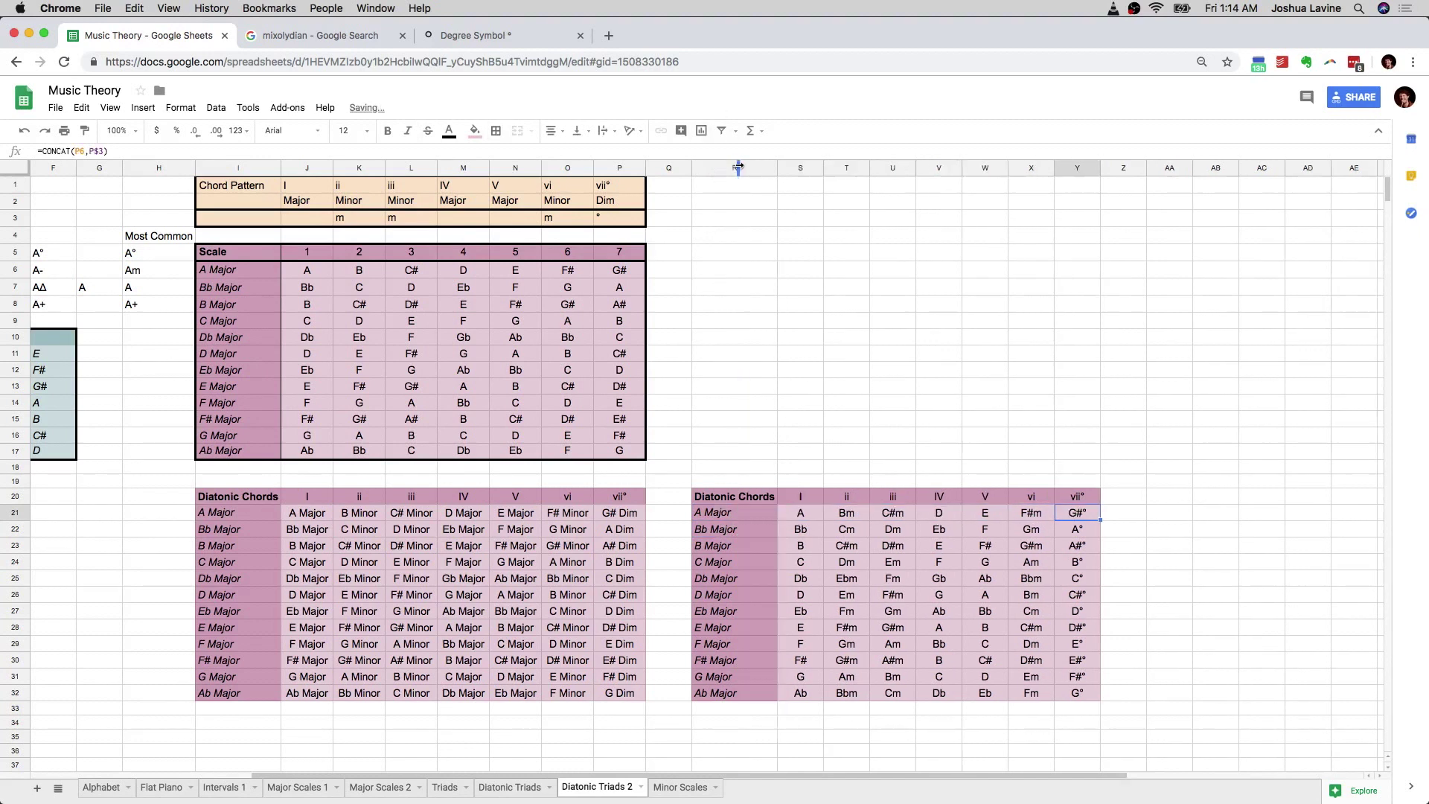
# - Copy the Diatonic Chords table from R20 through Y32 to A33 on the Minor Scales sheet and widen column A for its heading
pyautogui.moveTo(737, 496); pyautogui.dragTo(880, 551)
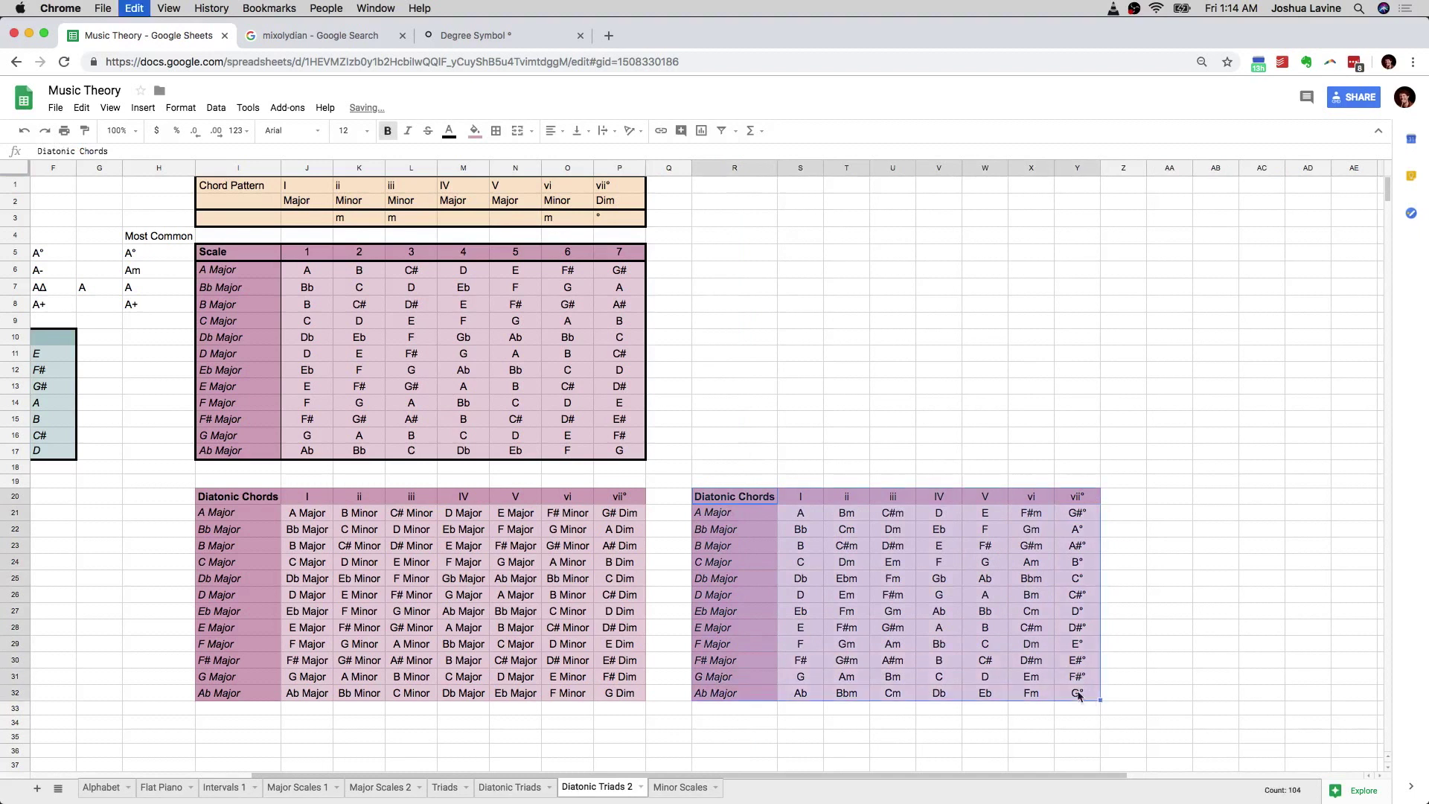
pyautogui.click(679, 787)
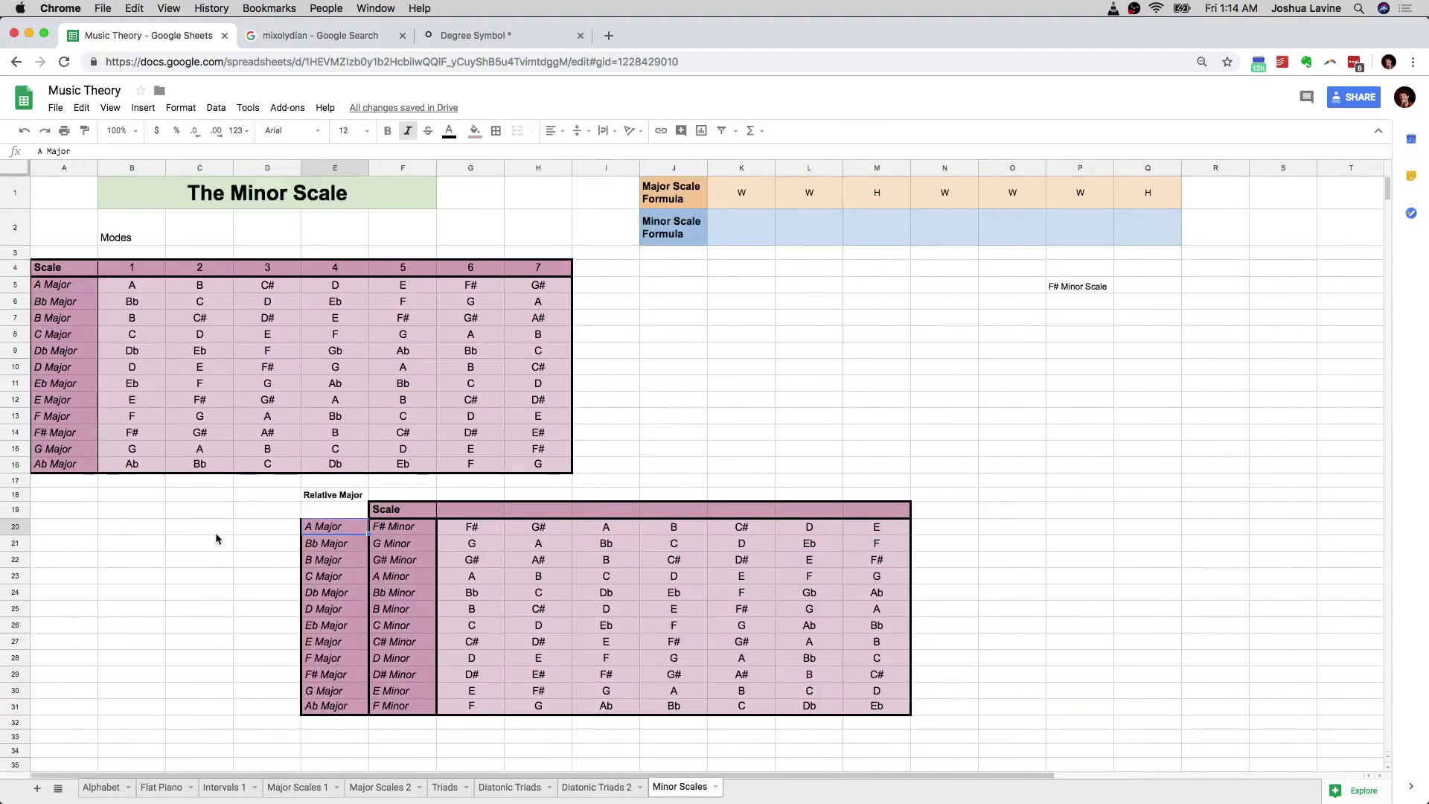
pyautogui.scroll(-3, 207, 528)
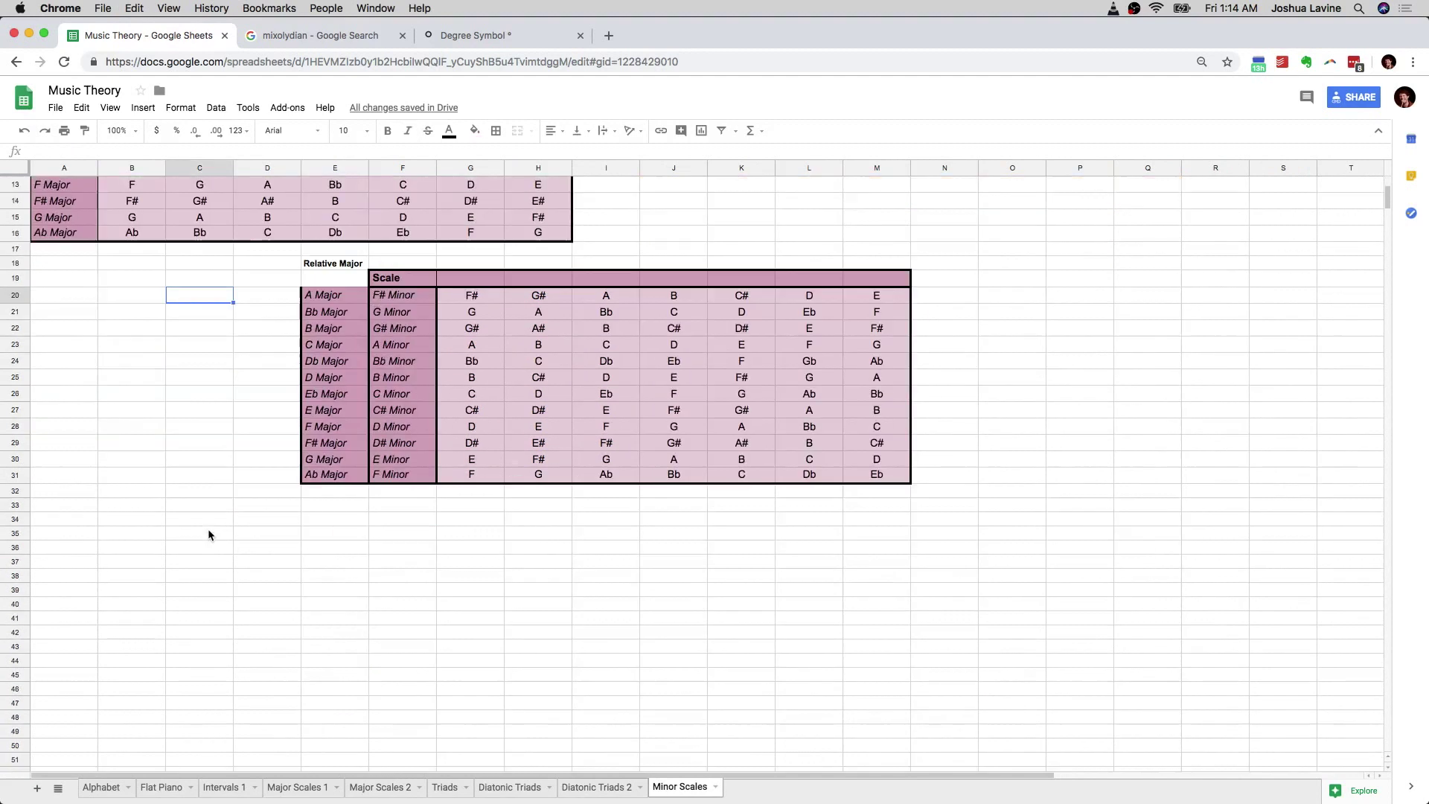
pyautogui.click(74, 504)
pyautogui.write('Diatonic Chords\tI\tii\tiii\tIV\tV\tvi\tvii° A Major\tA\tBm\tC#m\tD\tE\tF#m\tG#° Bb Major\tBb\tCm\tDm\tEb\tF\tGm\tA° B Major\tB\tC#m\tD#m\tE\tF#\tG#m\tA#° C Major\tC\tDm\tEm\tF\tG\tAm\tB° Db Major\tDb\tEbm\tFm\tGb\tAb\tBbm\tC° D Major\tD\tEm\tF#m\tG\tA\tBm\tC#° Eb Major\tEb\tFm\tGm\tAb\tBb\tCm\tD° E Major\tE\tF#m\tG#m\tA\tB\tC#m\tD#° F Major\tF\tGm\tAm\tBb\tC\tDm\tE° F# Major\tF#\tG#m\tA#m\tB\tC#\tD#m\tE#° G Major\tG\tAm\tBm\tC\tD\tEm\tF#° Ab Major\tAb\tBbm\tCm\tDb\tEb\tFm\tG°')
pyautogui.moveTo(97, 165); pyautogui.dragTo(115, 165)
pyautogui.click(203, 370)
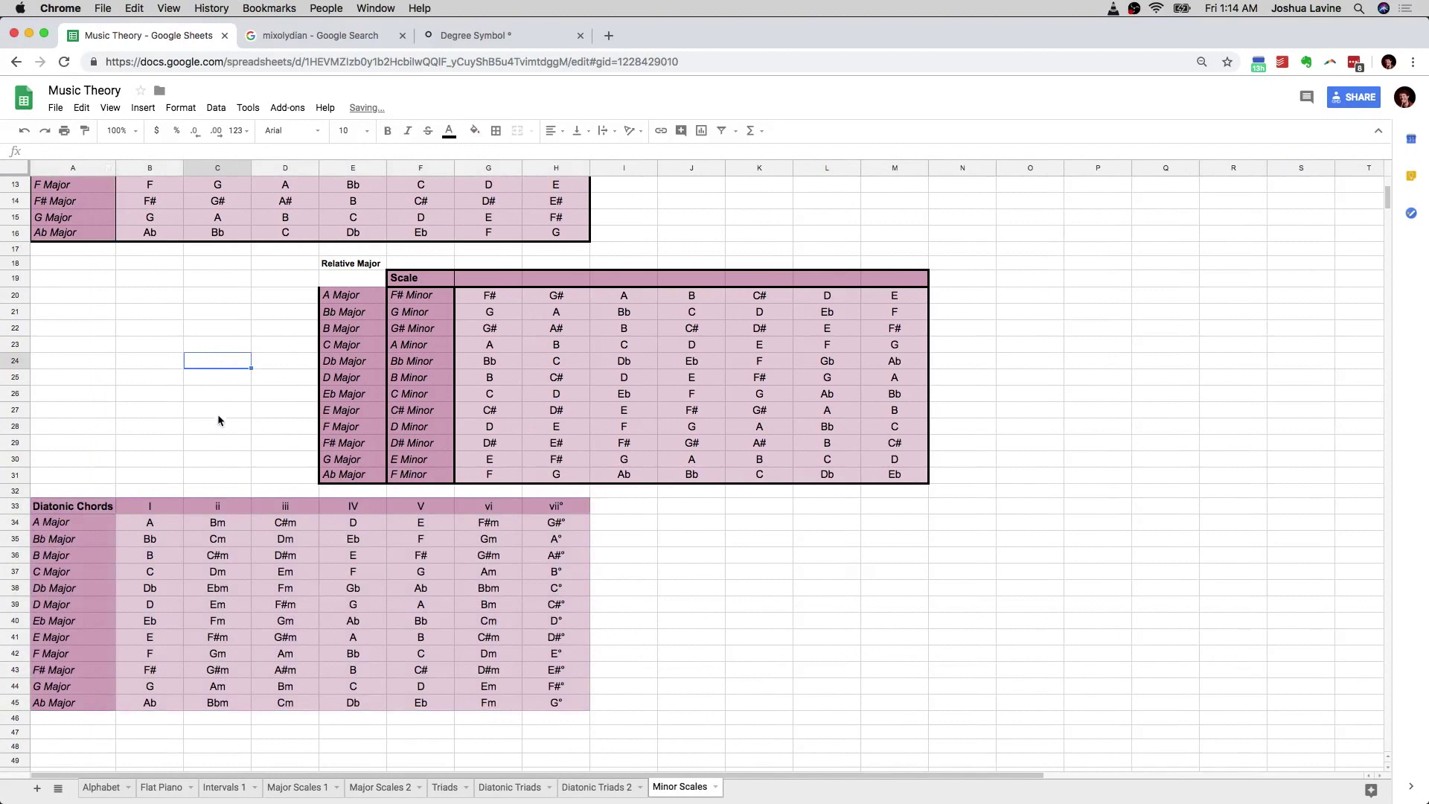
# - Rename the heading in A33 to "Major Diatonic Chords" and fit column A to the text
pyautogui.click(65, 512)
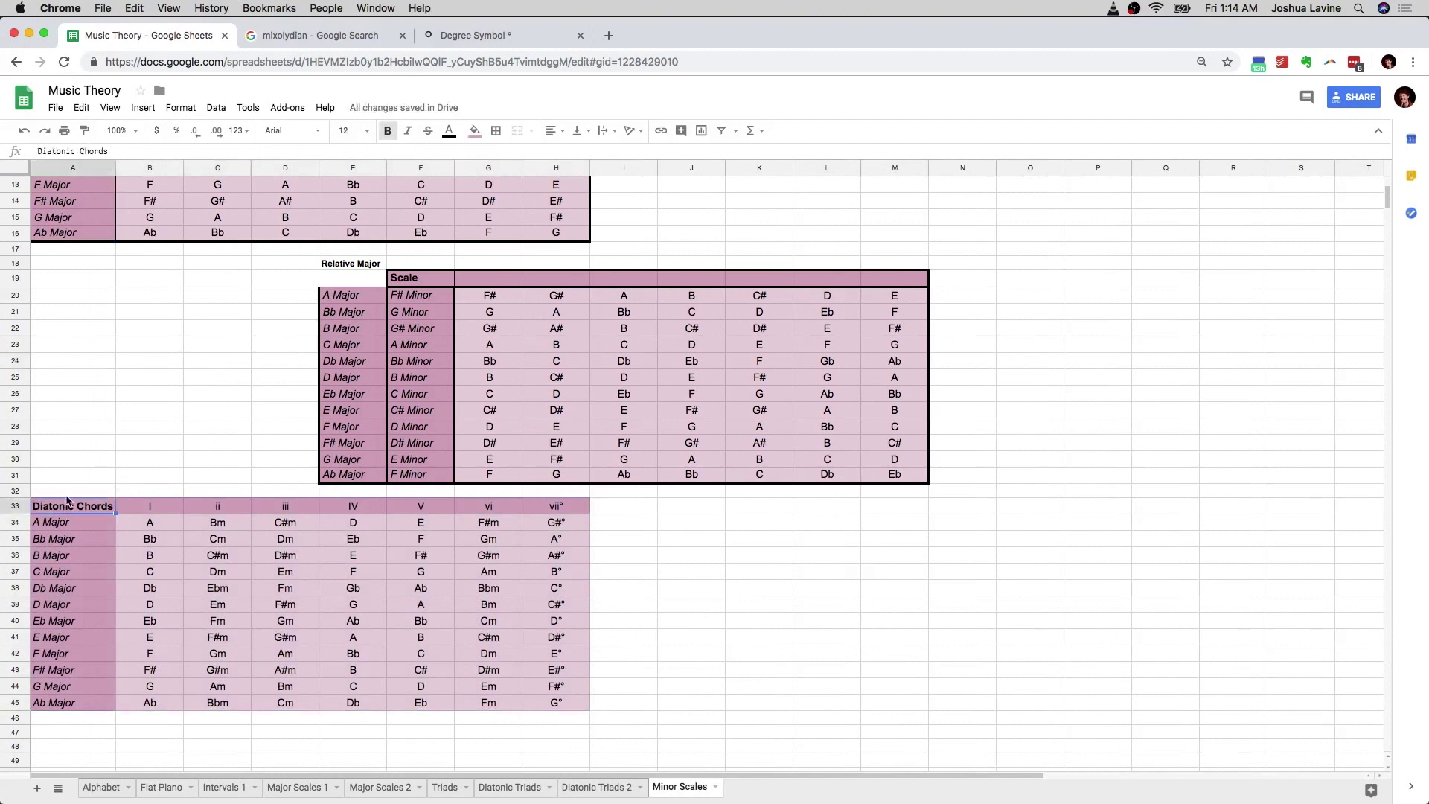
pyautogui.click(67, 497)
pyautogui.click(67, 506)
pyautogui.write('Major Diatonic Chords')
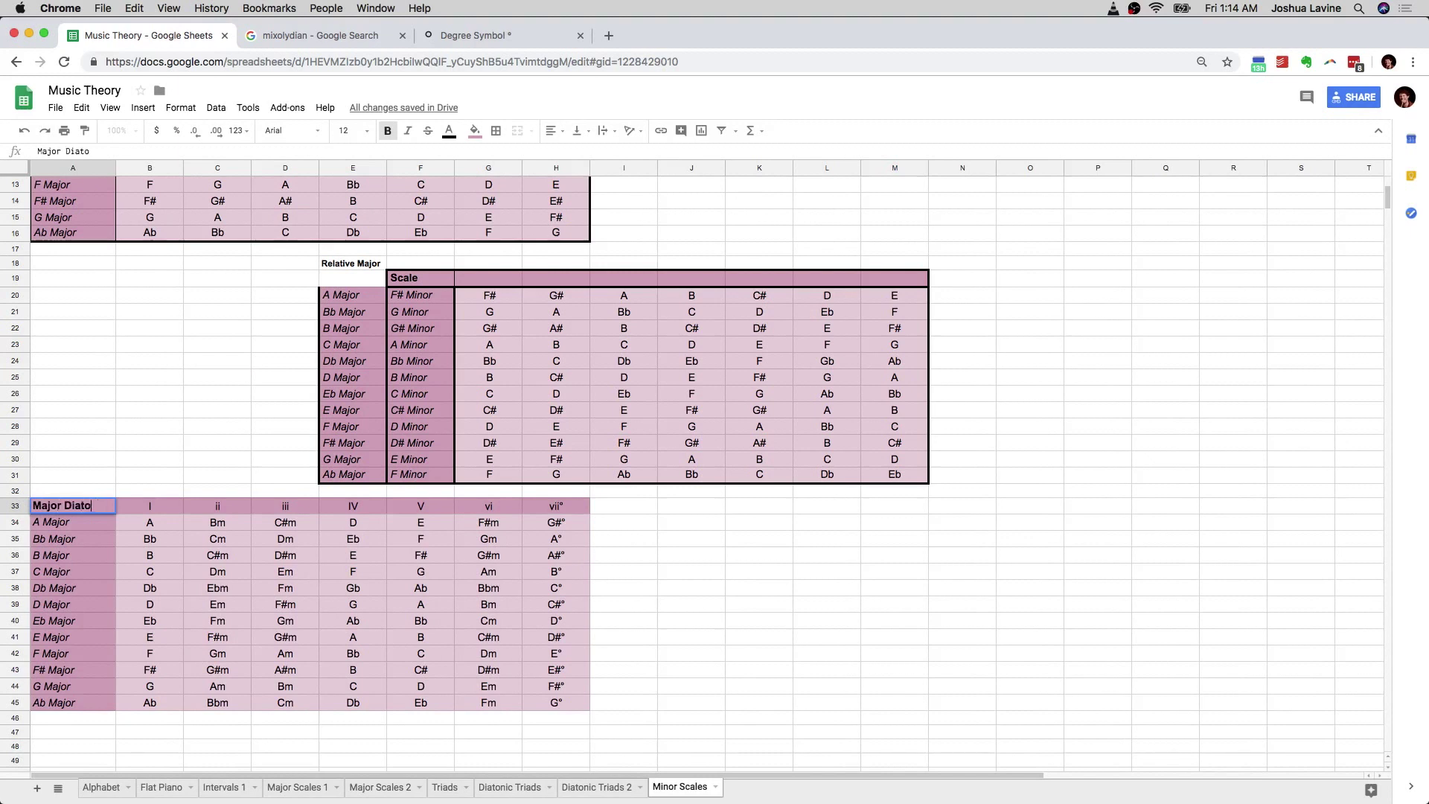
pyautogui.press('Return')
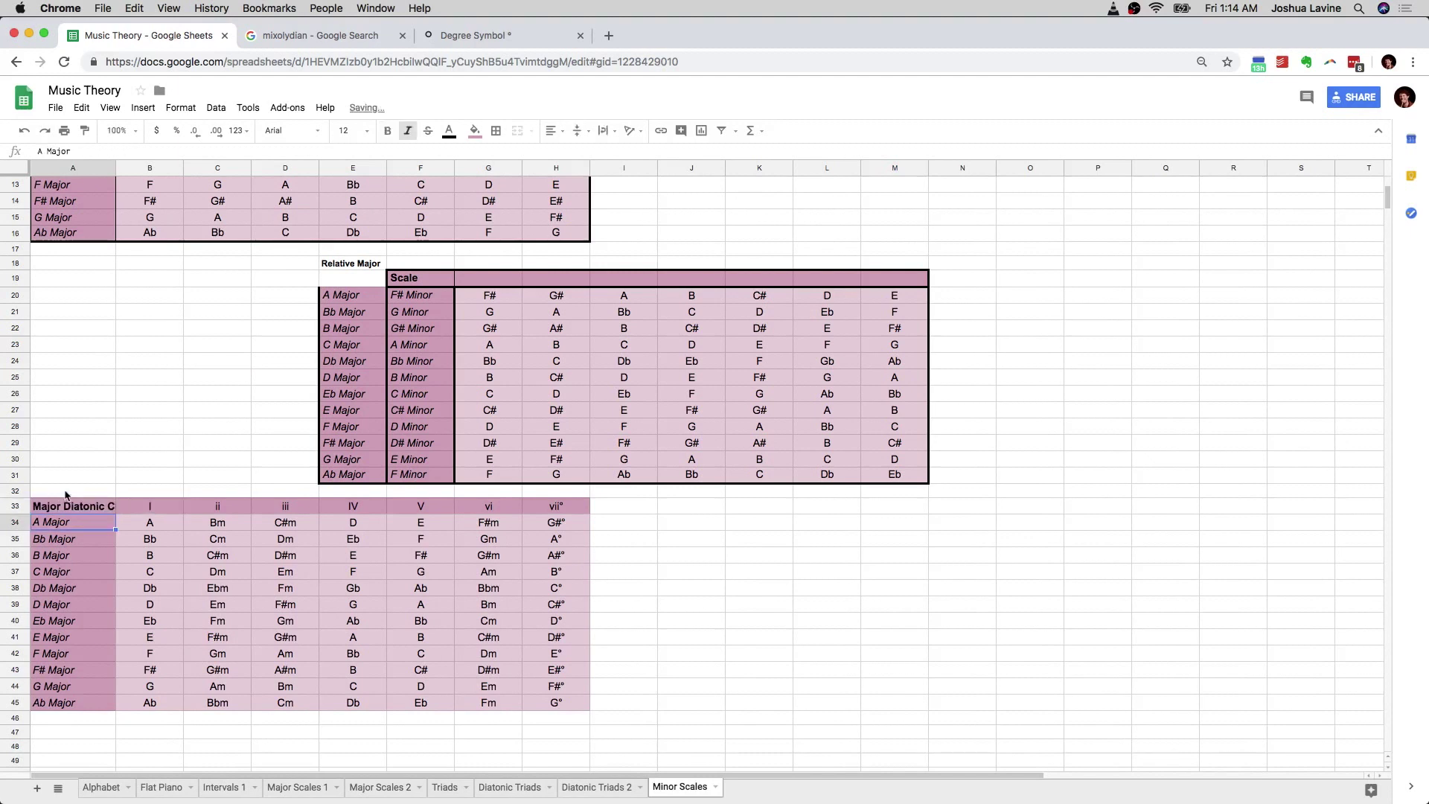
pyautogui.moveTo(115, 168); pyautogui.dragTo(115, 168)
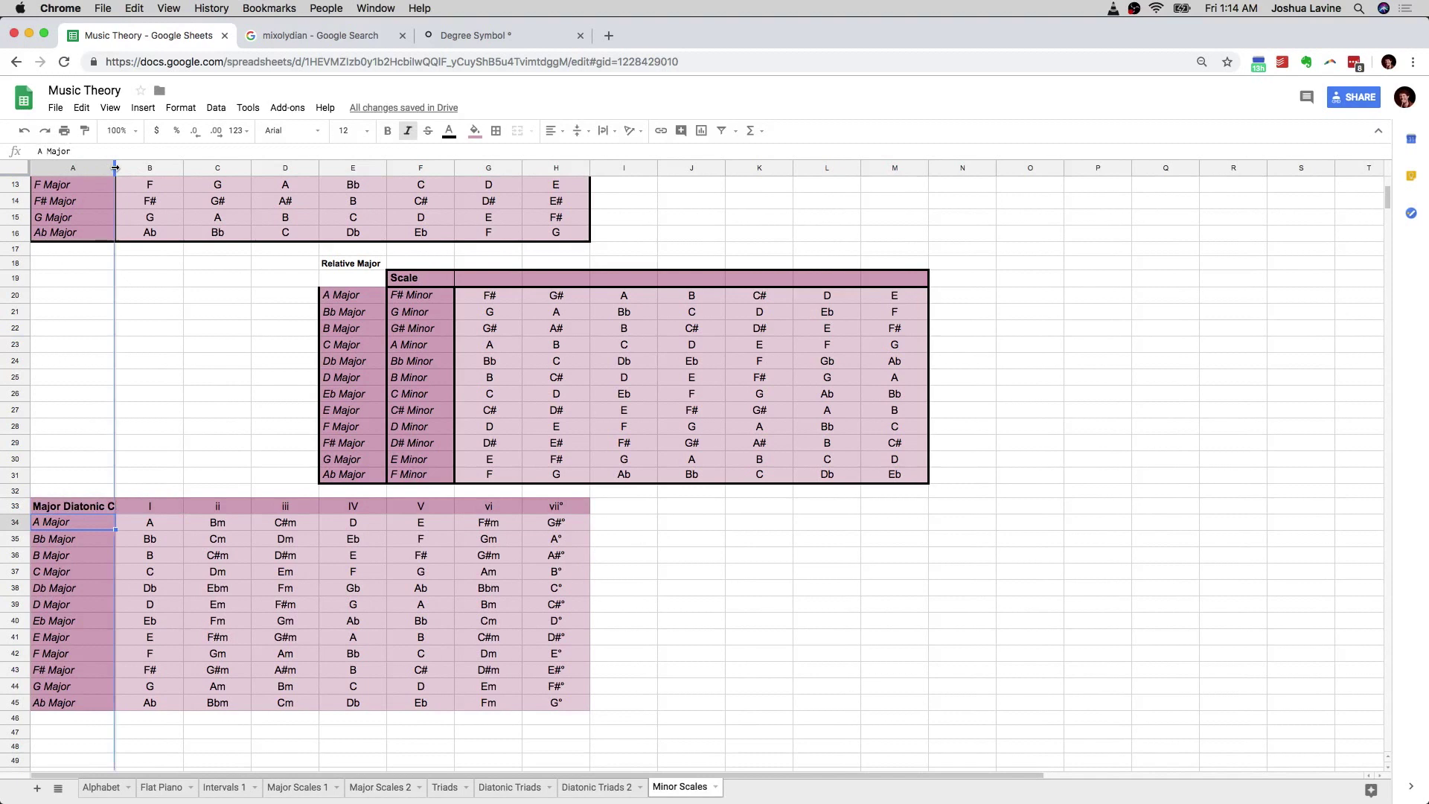
pyautogui.doubleClick(115, 167)
# - Duplicate the Major Diatonic Chords table from A33 through H45 to A47, leaving one blank row between the tables
pyautogui.scroll(-1, 167, 361)
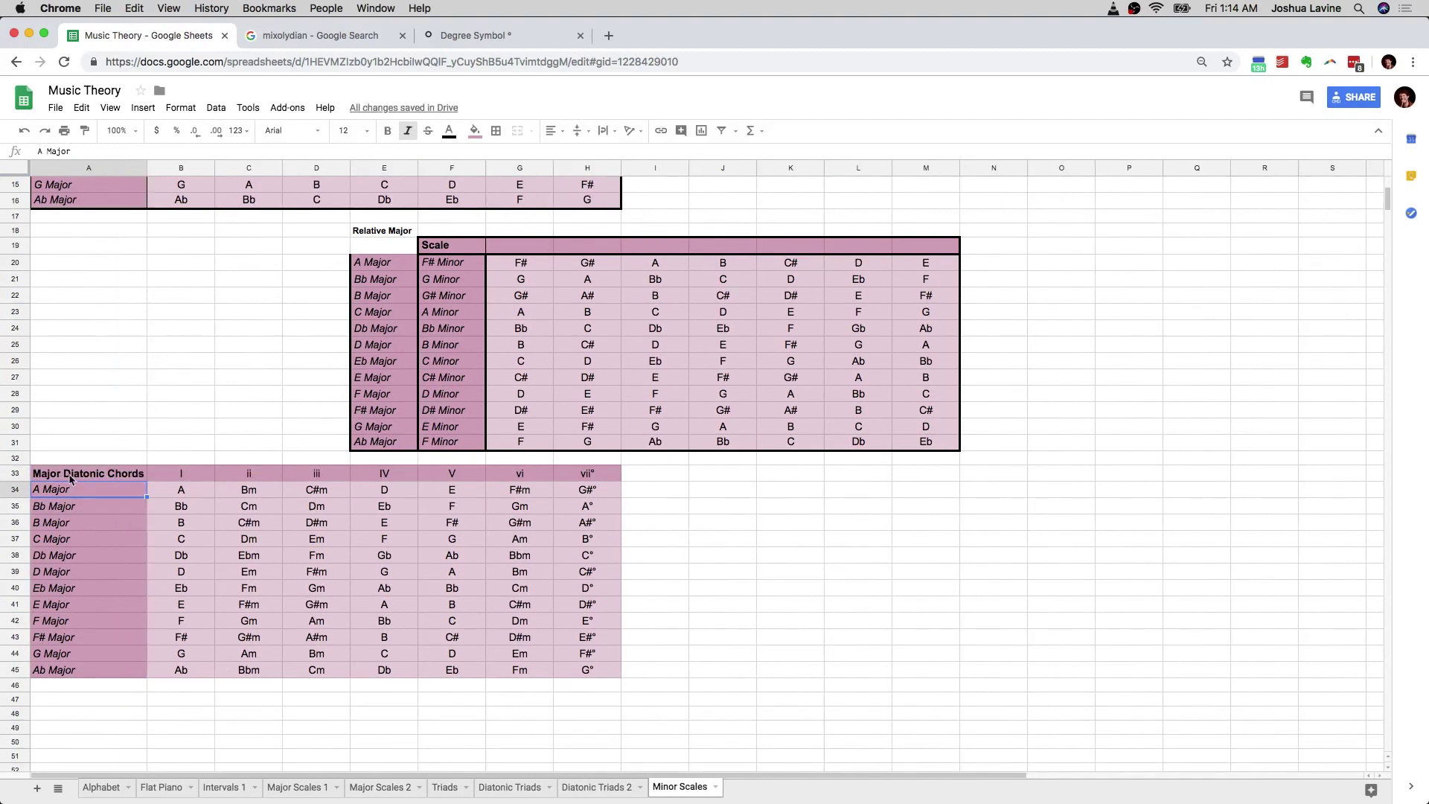
pyautogui.moveTo(104, 475); pyautogui.dragTo(590, 669)
pyautogui.press('cmd+c')
pyautogui.scroll(-3, 302, 553)
pyautogui.click(116, 654)
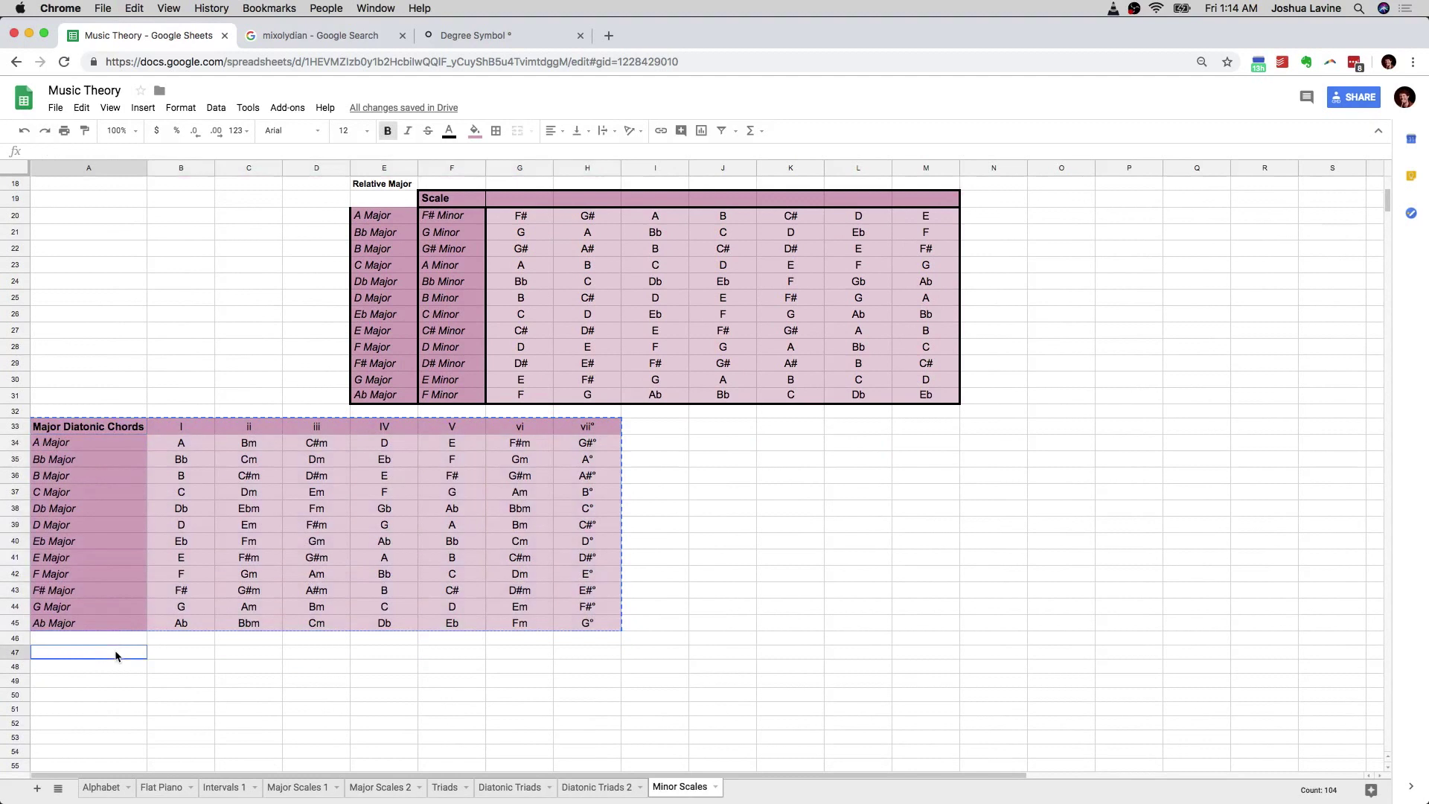
pyautogui.press('cmd+v')
pyautogui.scroll(-1, 127, 655)
pyautogui.click(184, 660)
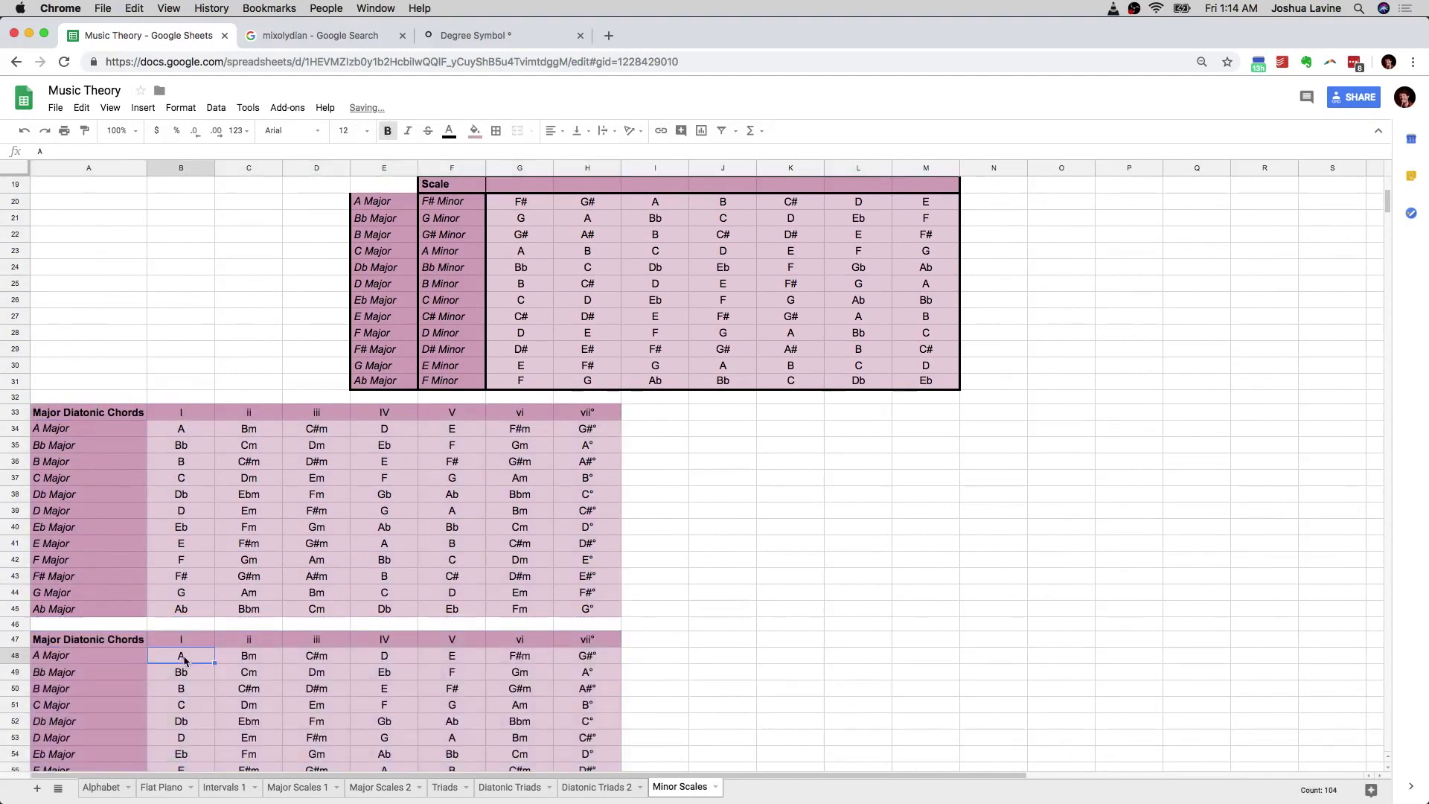
# - Trace the chord degrees from I to vi in the duplicated table and examine the minor chords in column G from row 48
pyautogui.scroll(-8, 615, 261)
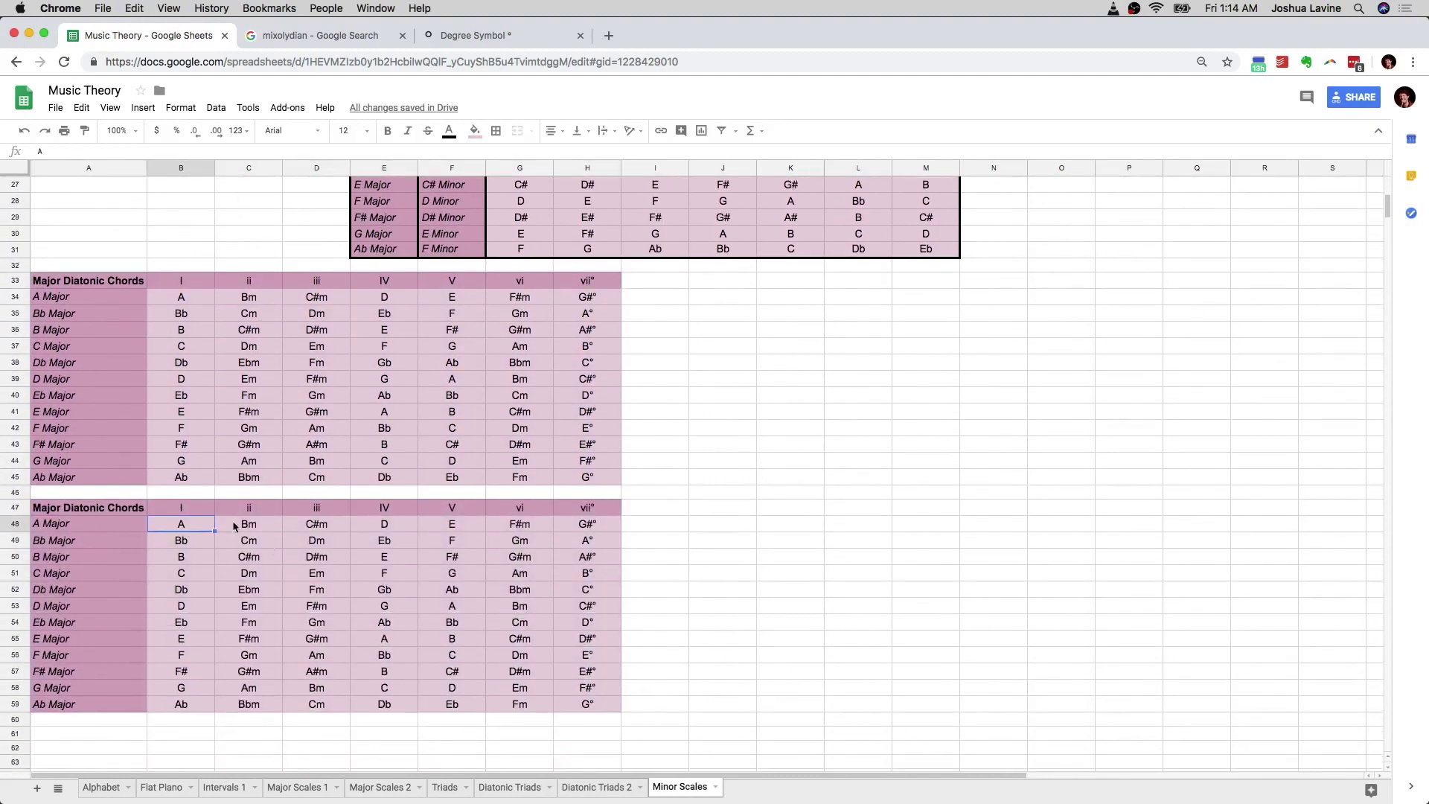
pyautogui.moveTo(183, 530); pyautogui.dragTo(455, 704)
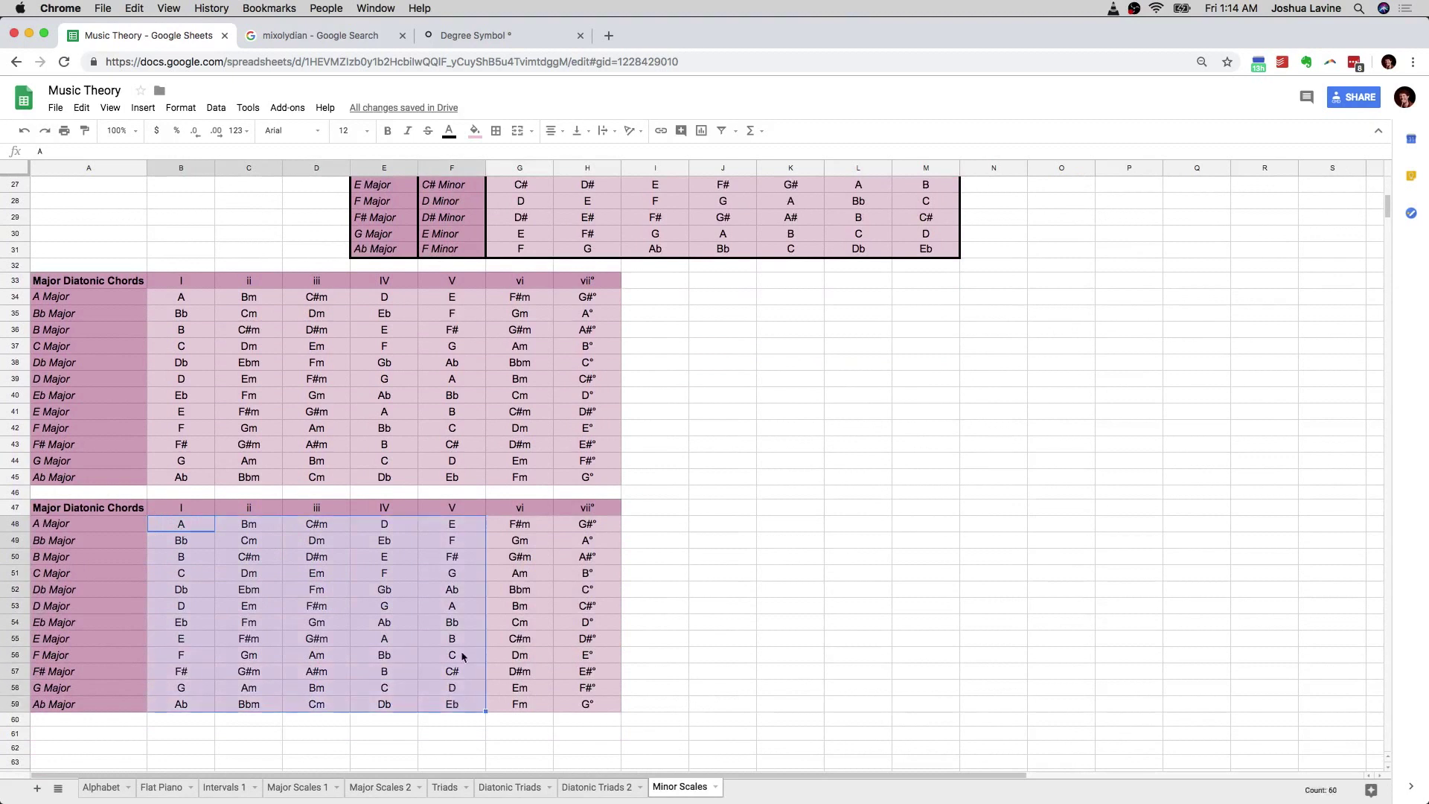
pyautogui.click(195, 515)
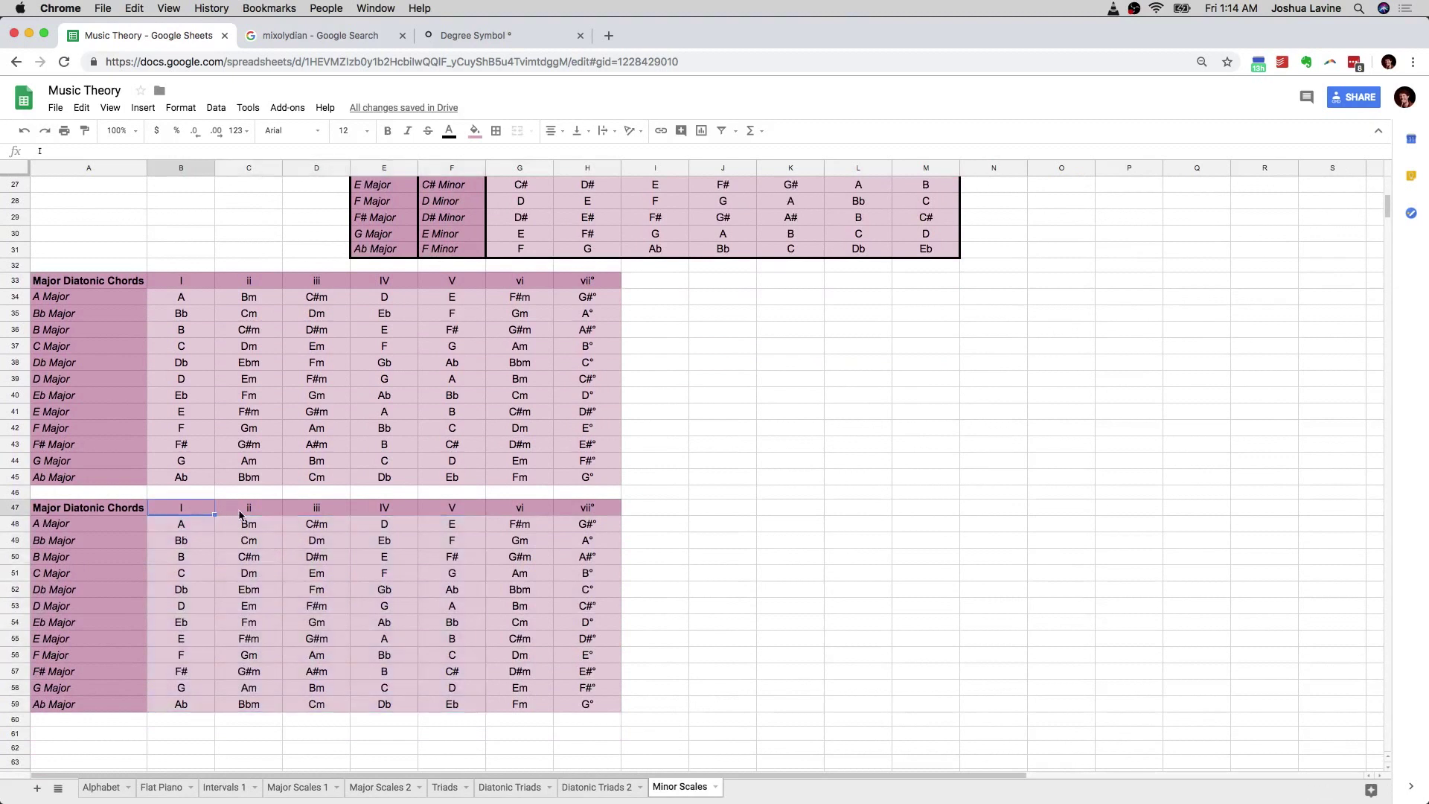
pyautogui.click(277, 514)
pyautogui.click(303, 514)
pyautogui.click(381, 512)
pyautogui.click(461, 512)
pyautogui.click(518, 513)
pyautogui.click(516, 524)
pyautogui.moveTo(516, 525); pyautogui.dragTo(529, 711)
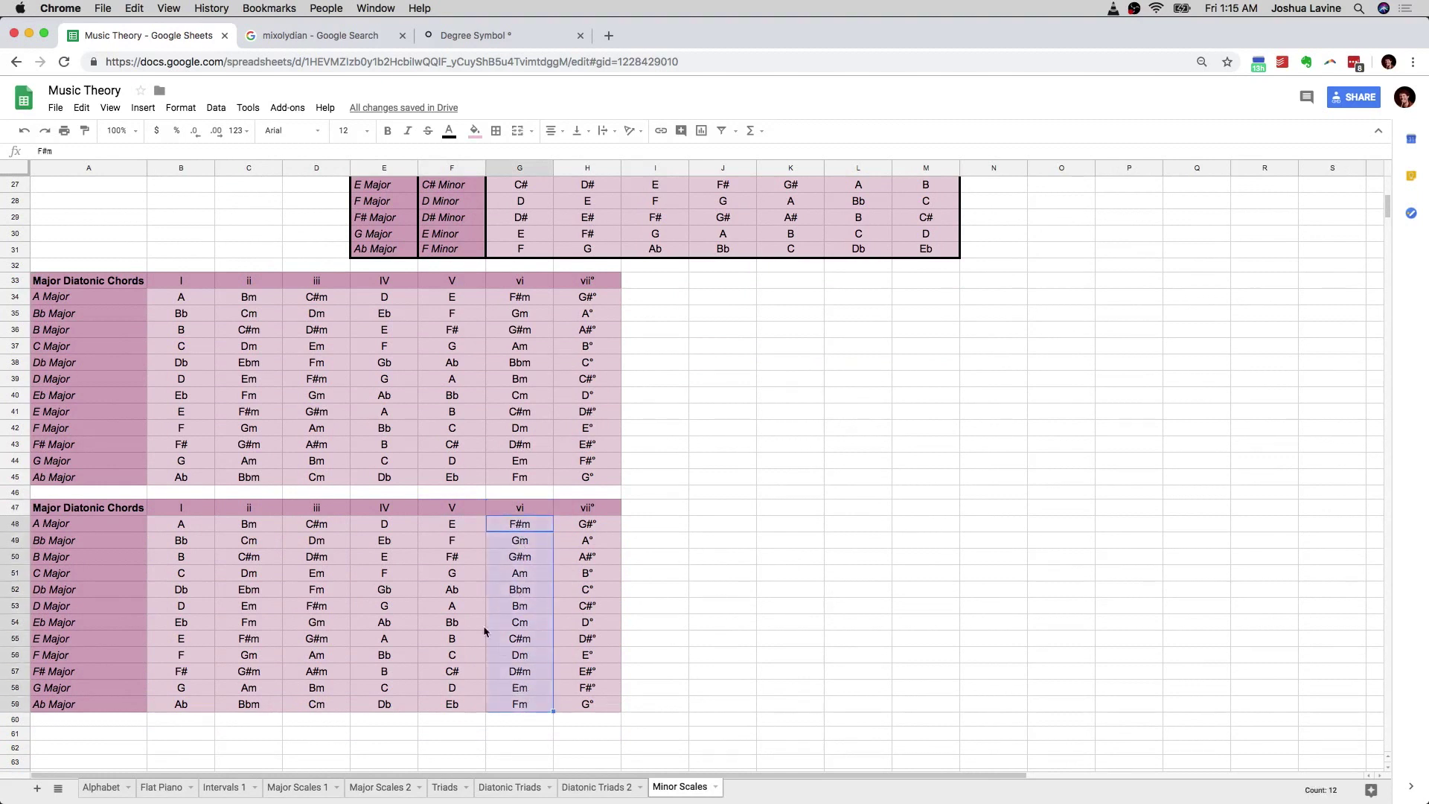
pyautogui.click(532, 526)
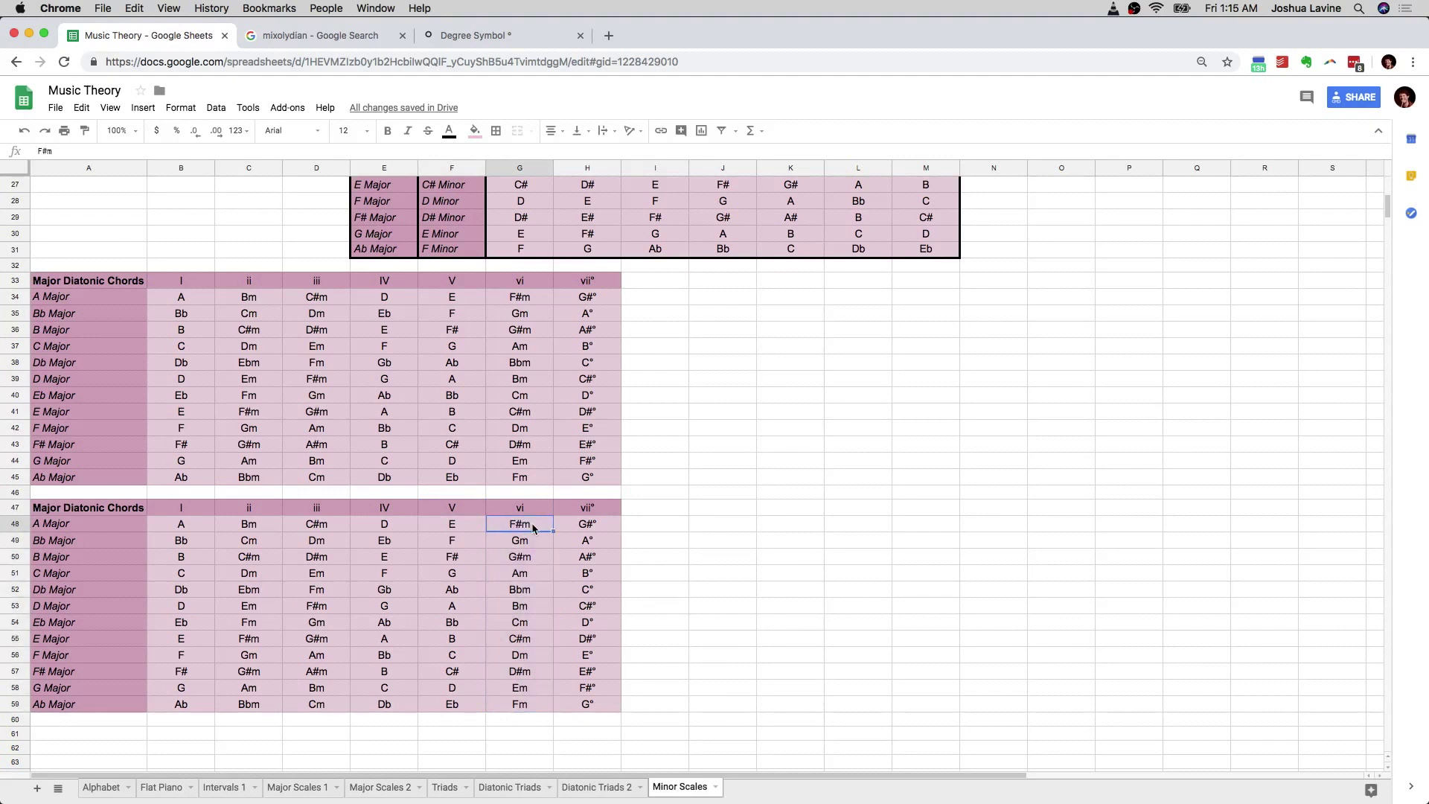
pyautogui.moveTo(532, 525); pyautogui.dragTo(532, 691)
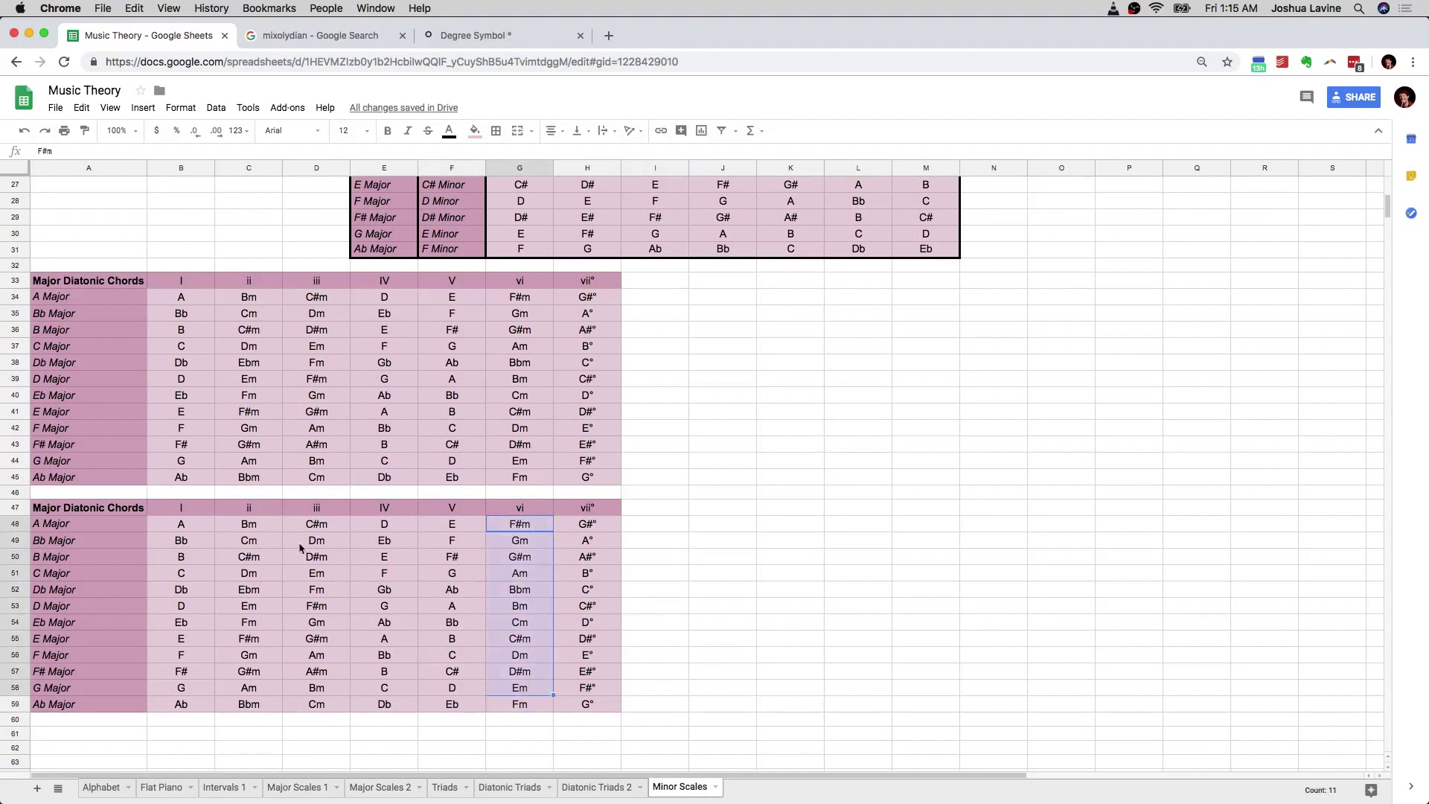
# - Move the I through V chord columns in B48 through F59 to I48, directly after the vii° column
pyautogui.moveTo(183, 530); pyautogui.dragTo(476, 703)
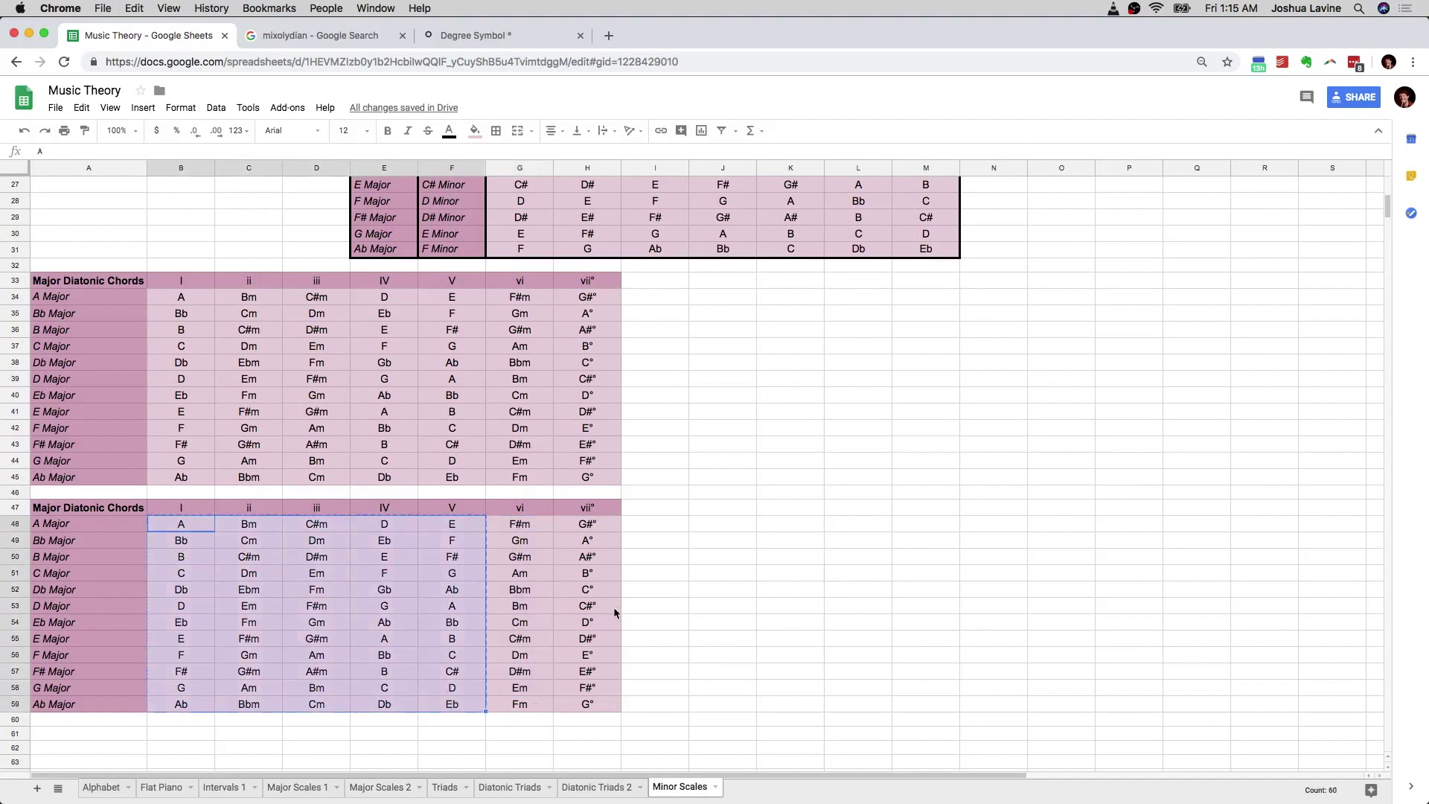
pyautogui.click(641, 529)
pyautogui.hotkey('ctrl', 'v')
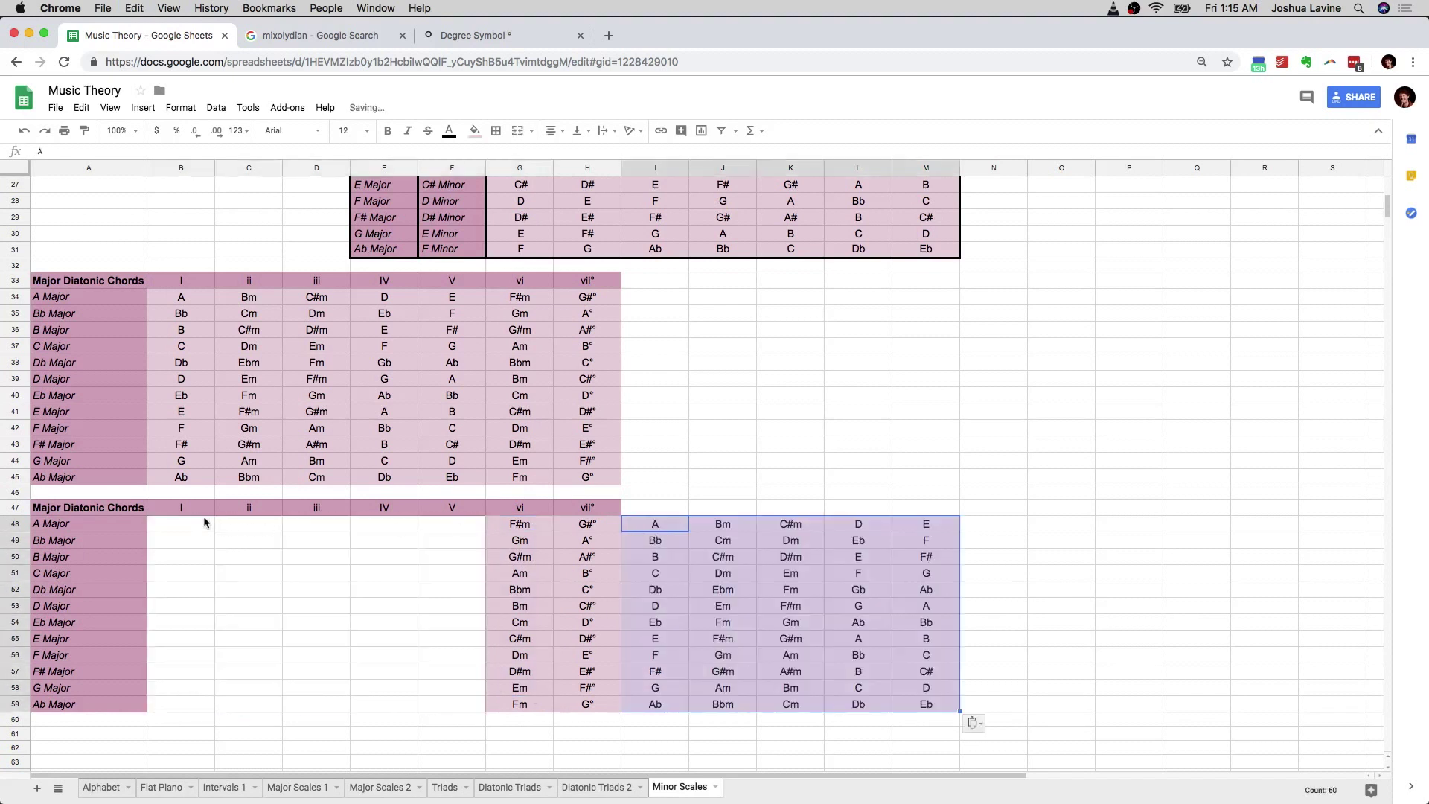
# - Clear the degree labels from B47:H47 and shift the shaded header row to G47 through M47
pyautogui.click(187, 509)
pyautogui.moveTo(435, 519); pyautogui.dragTo(575, 515)
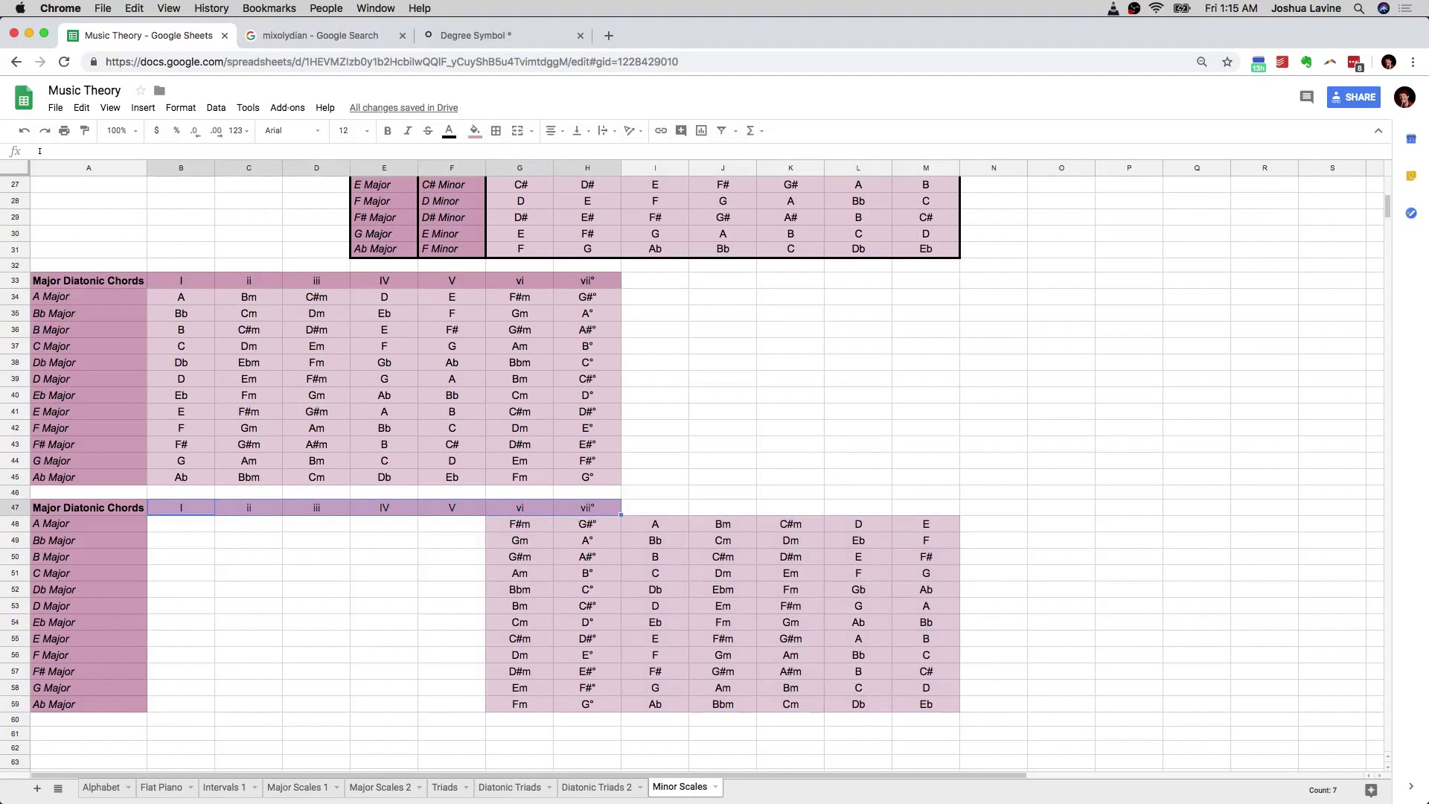
pyautogui.press('Delete')
pyautogui.moveTo(299, 515); pyautogui.dragTo(638, 513)
# - Enter the bold heading "Minor Diatonic Chords" in the shaded cell F47 and fit column F to the text
pyautogui.click(115, 511)
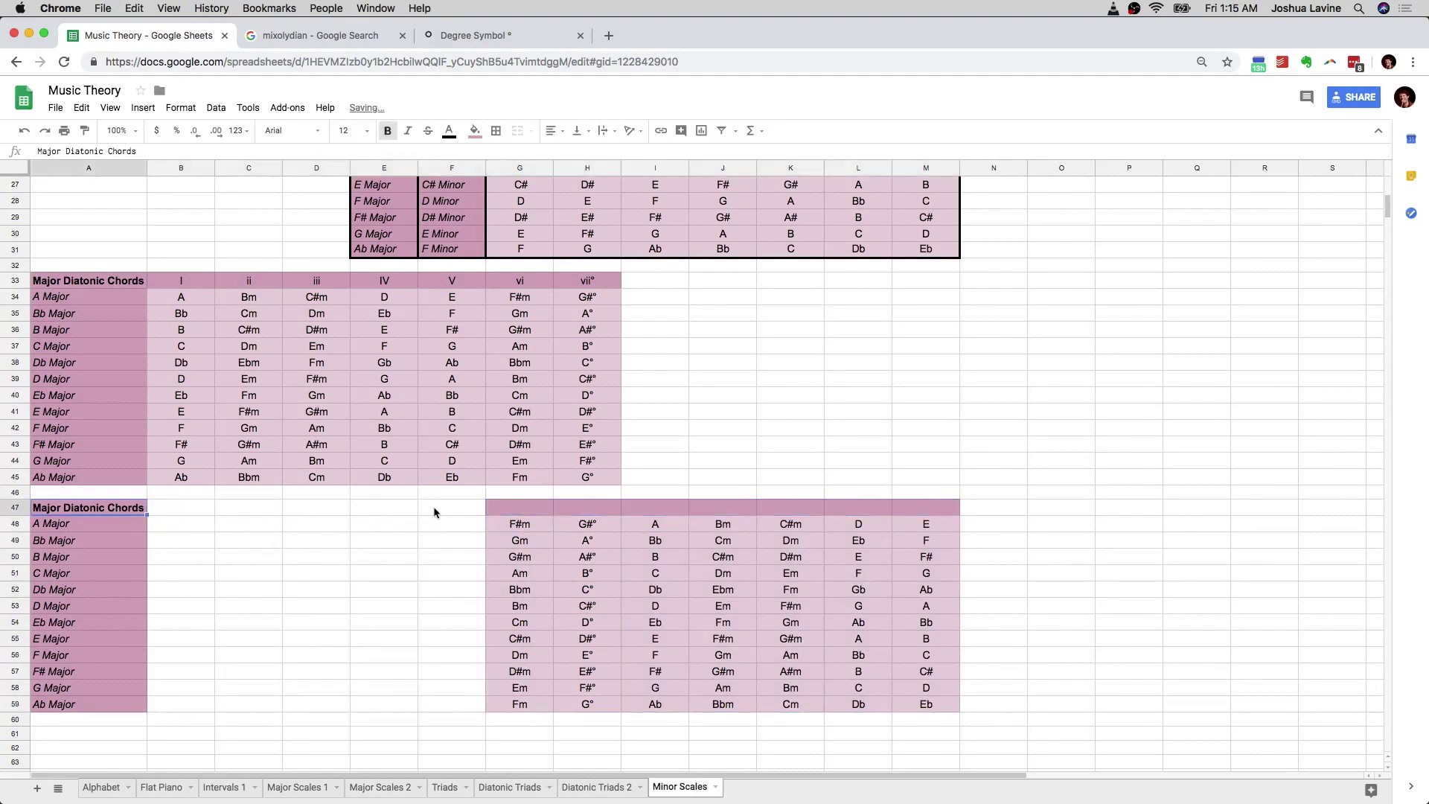
pyautogui.click(488, 513)
pyautogui.click(434, 507)
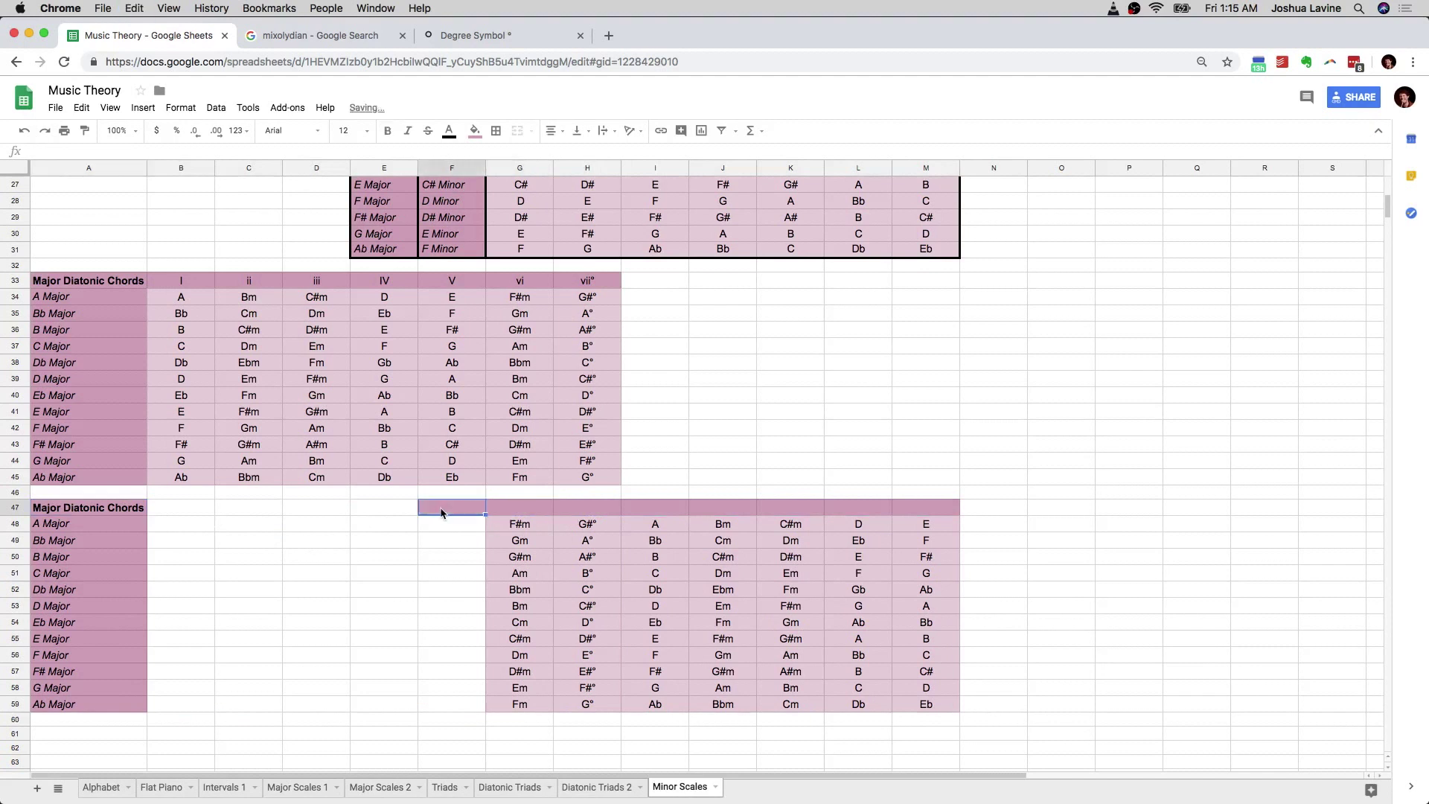
pyautogui.write('Minor Di')
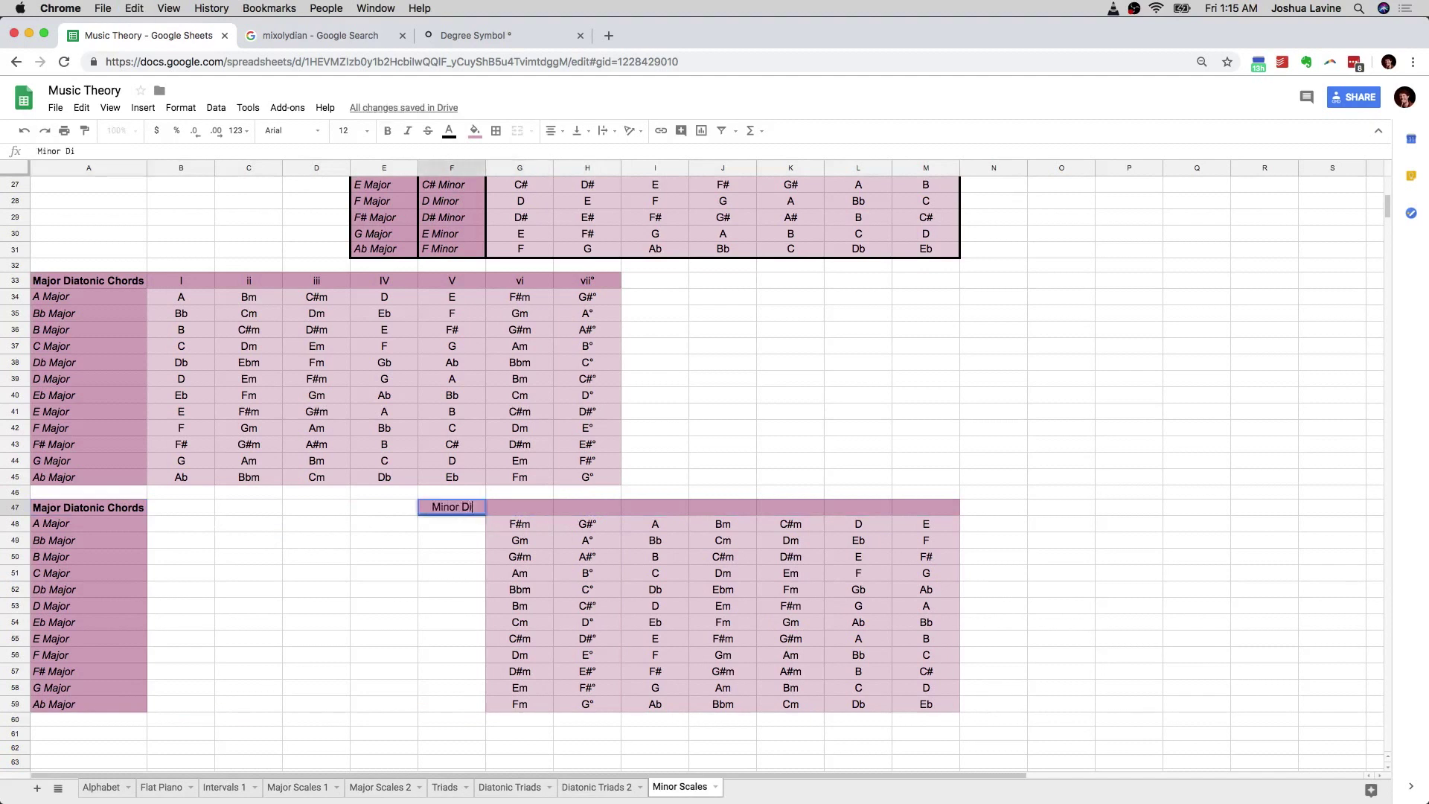
pyautogui.write('atonic Chords')
pyautogui.press('Return')
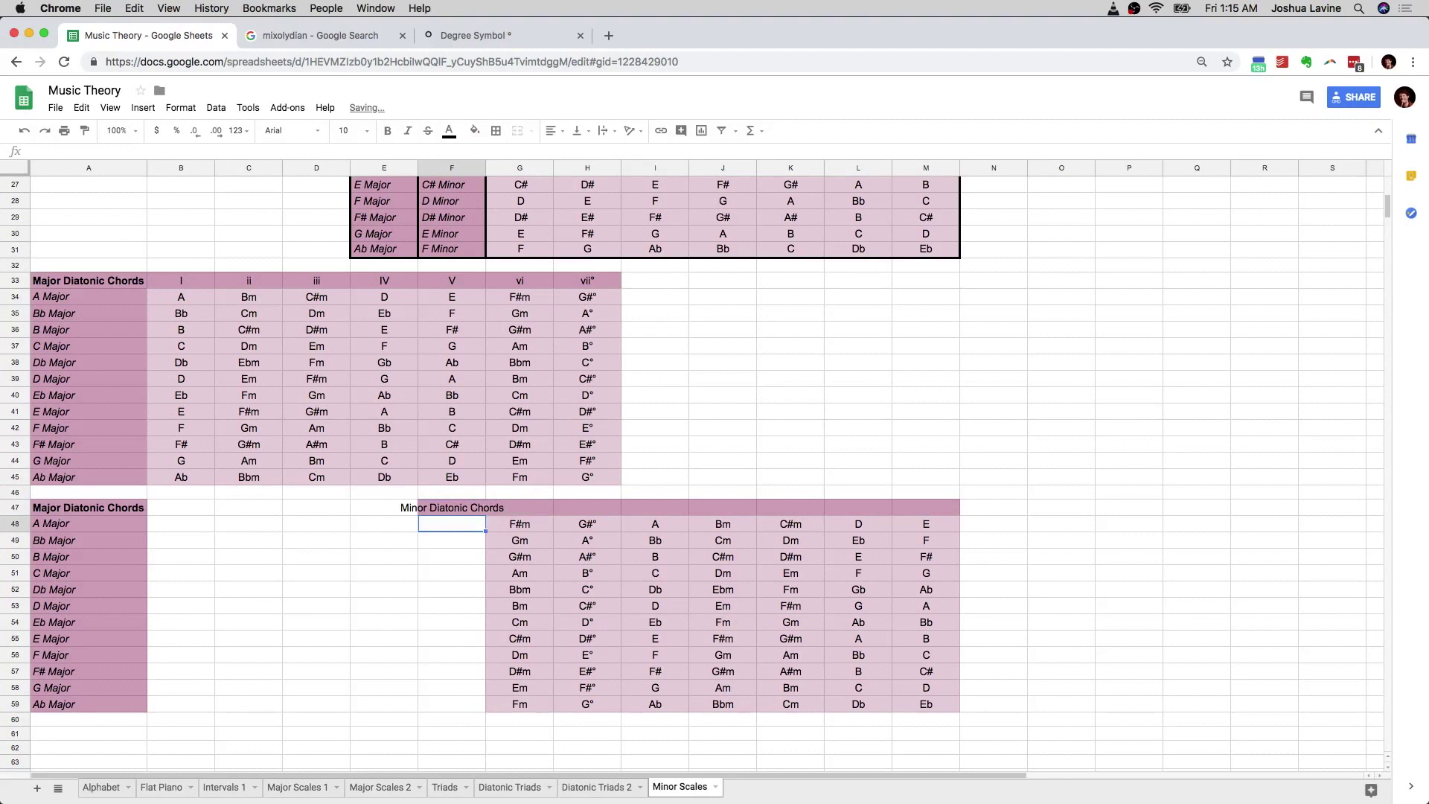
pyautogui.click(435, 510)
pyautogui.press('super+b')
pyautogui.moveTo(485, 167); pyautogui.dragTo(485, 168)
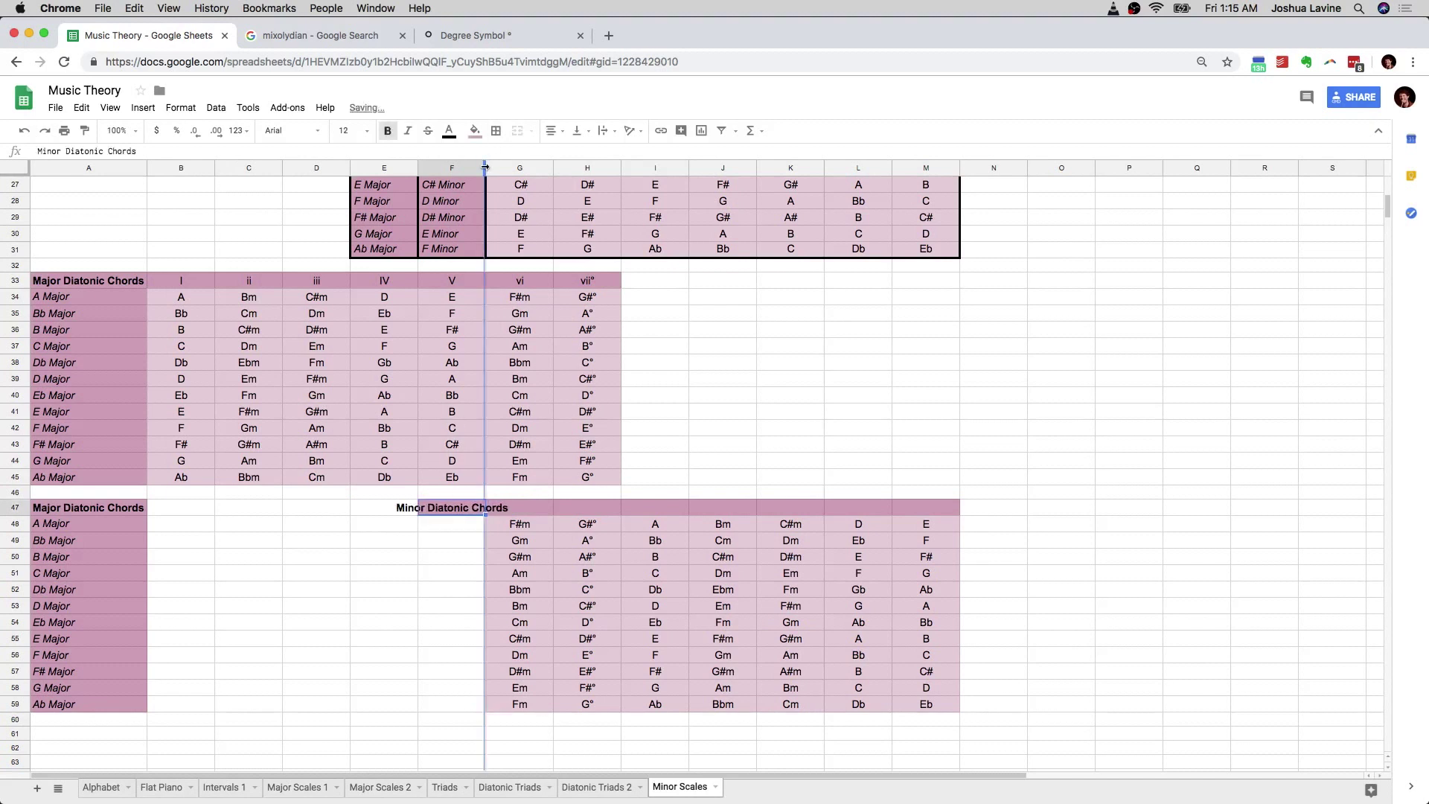
pyautogui.doubleClick(486, 167)
# - Copy the minor scale names from F20 through F31 to F48, beside the minor diatonic chords
pyautogui.click(494, 530)
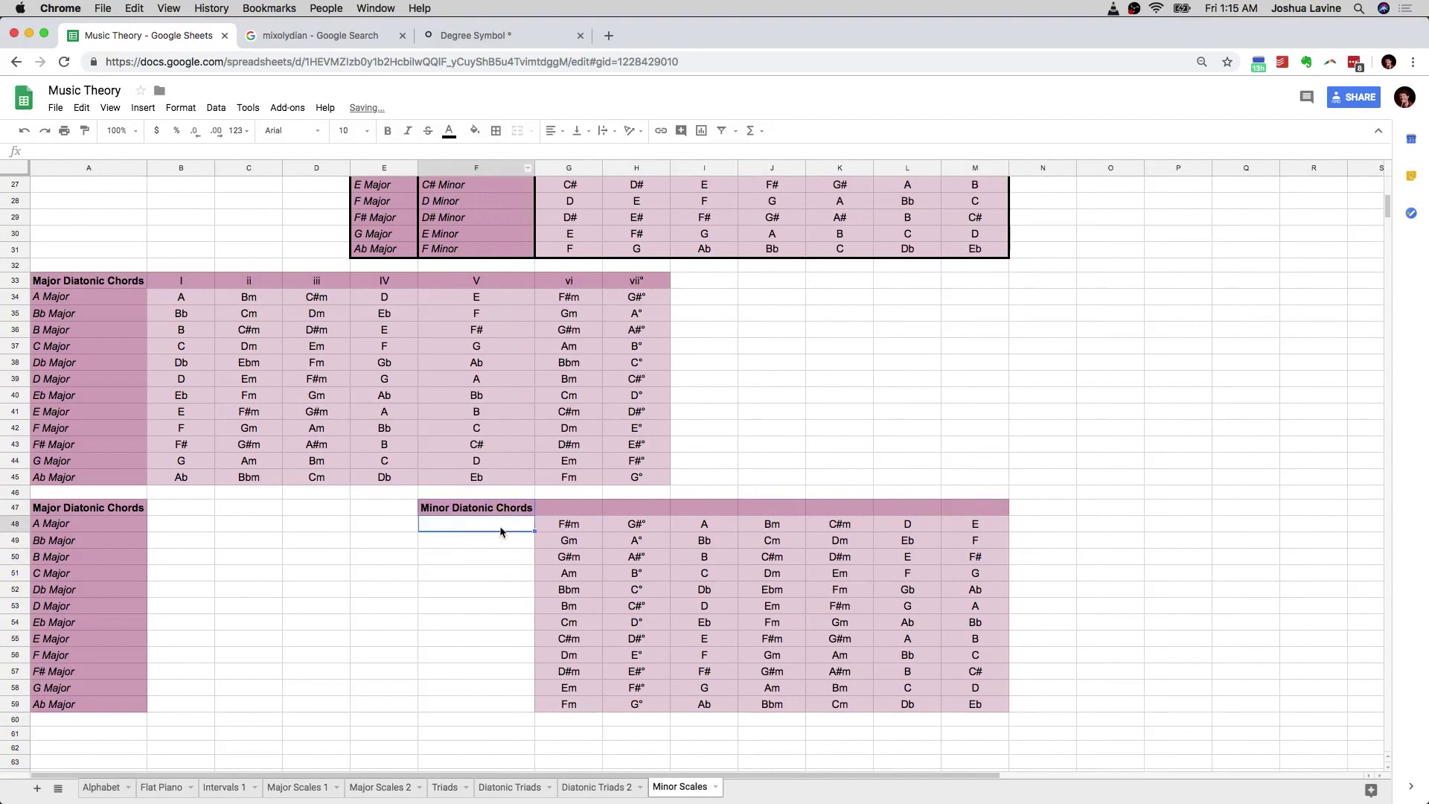
pyautogui.scroll(5, 501, 532)
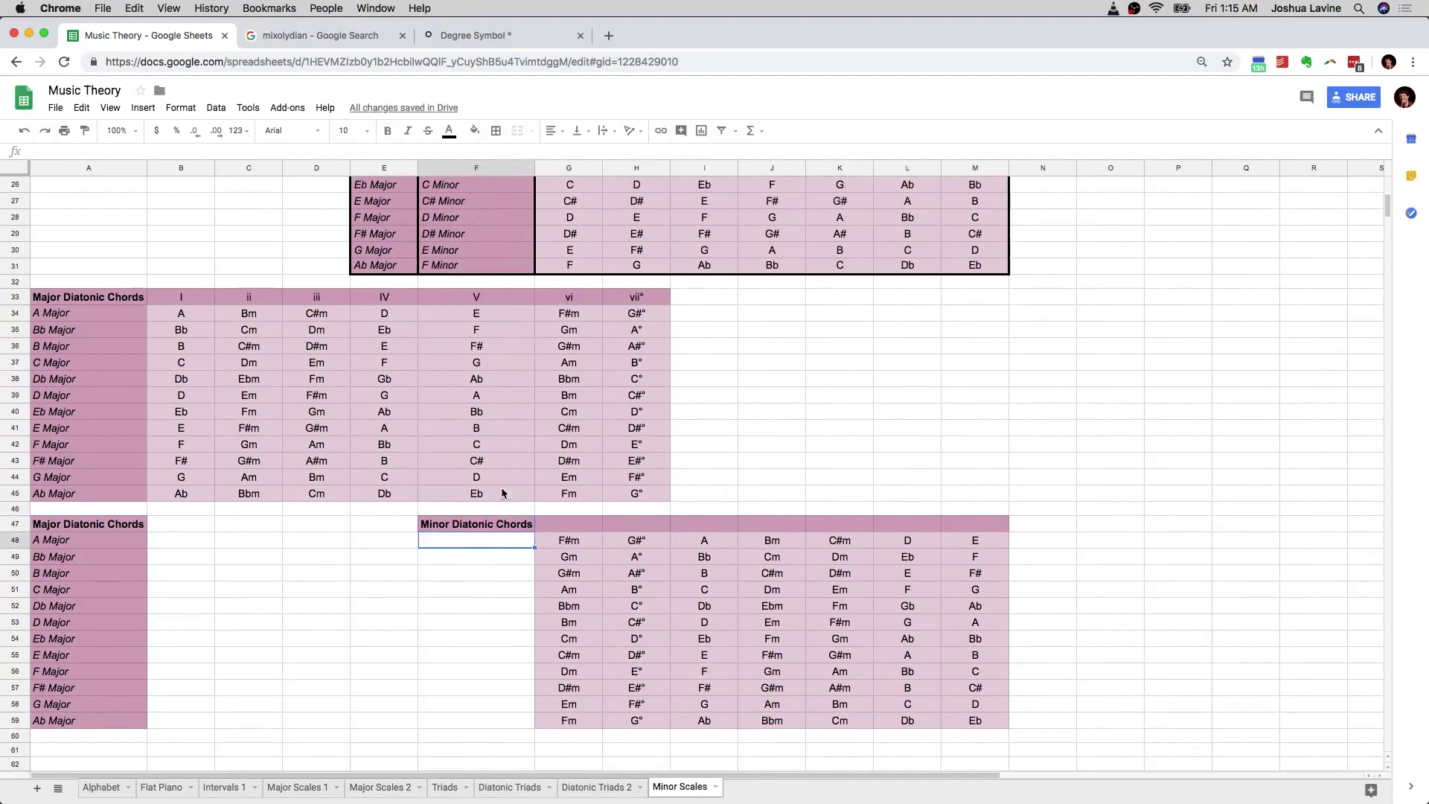
pyautogui.click(458, 230)
pyautogui.keyDown('shift'); pyautogui.click(472, 409); pyautogui.keyUp('shift')
pyautogui.press('cmd+c')
pyautogui.scroll(-5, 477, 417)
pyautogui.click(481, 523)
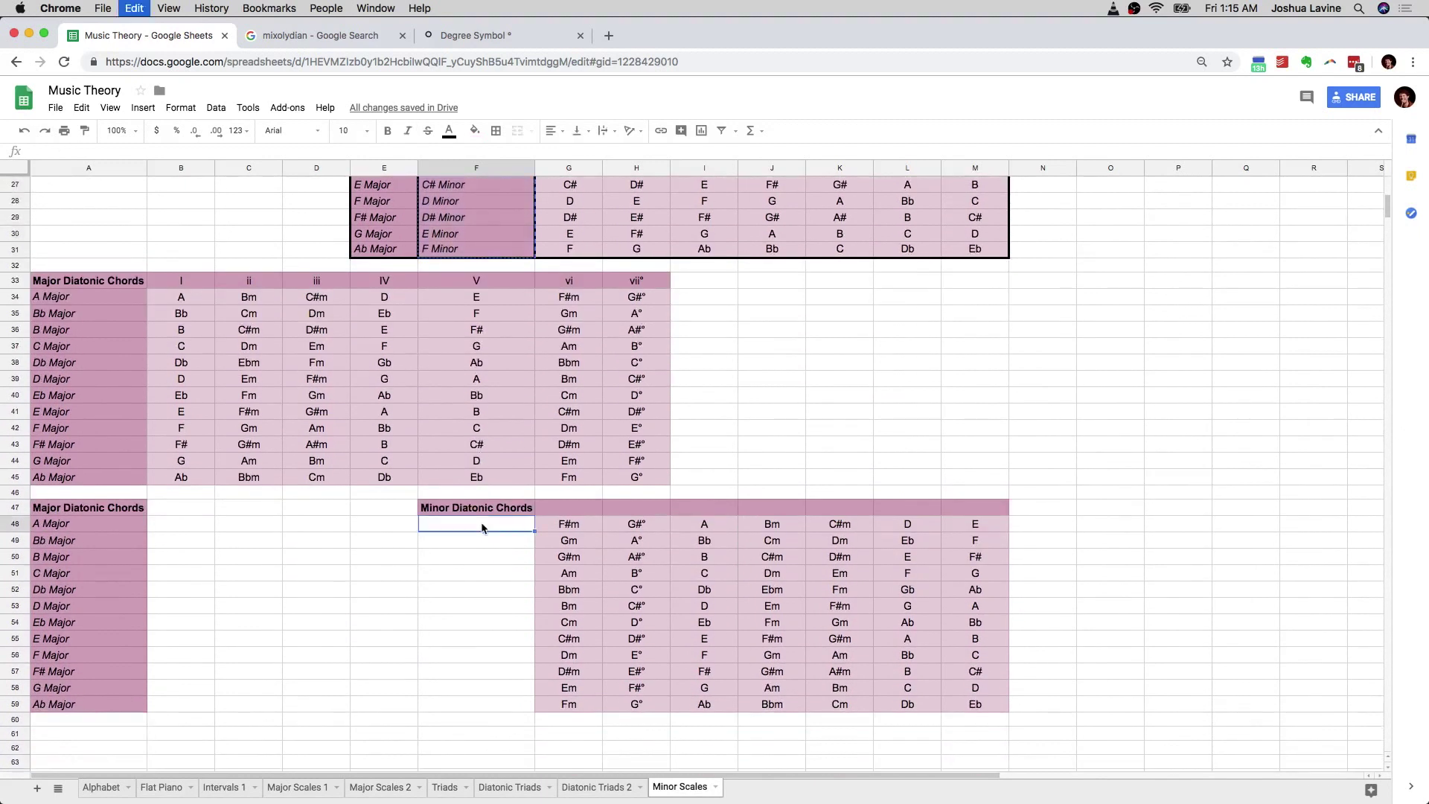
pyautogui.press('cmd+v')
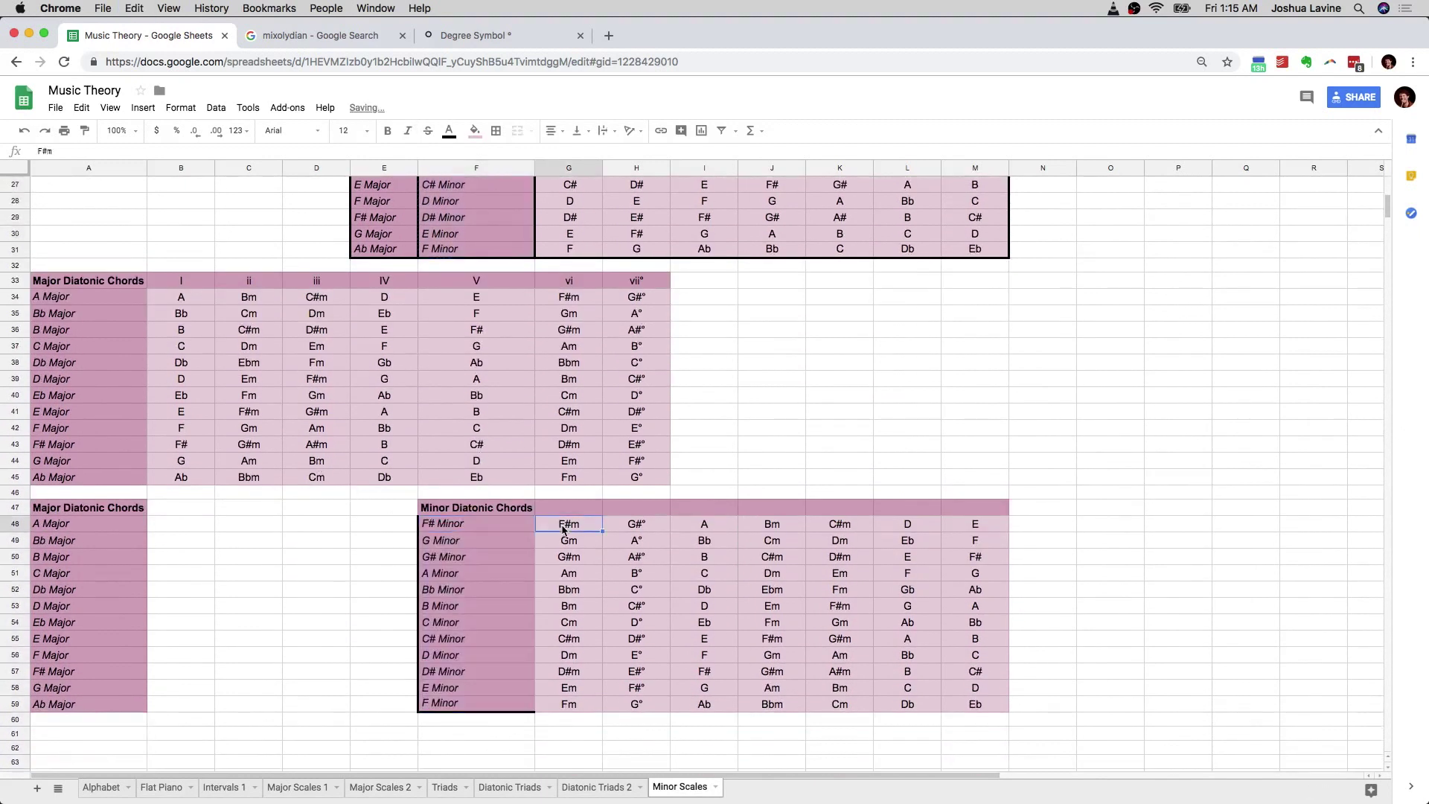
pyautogui.press('Down')
pyautogui.press('Down')
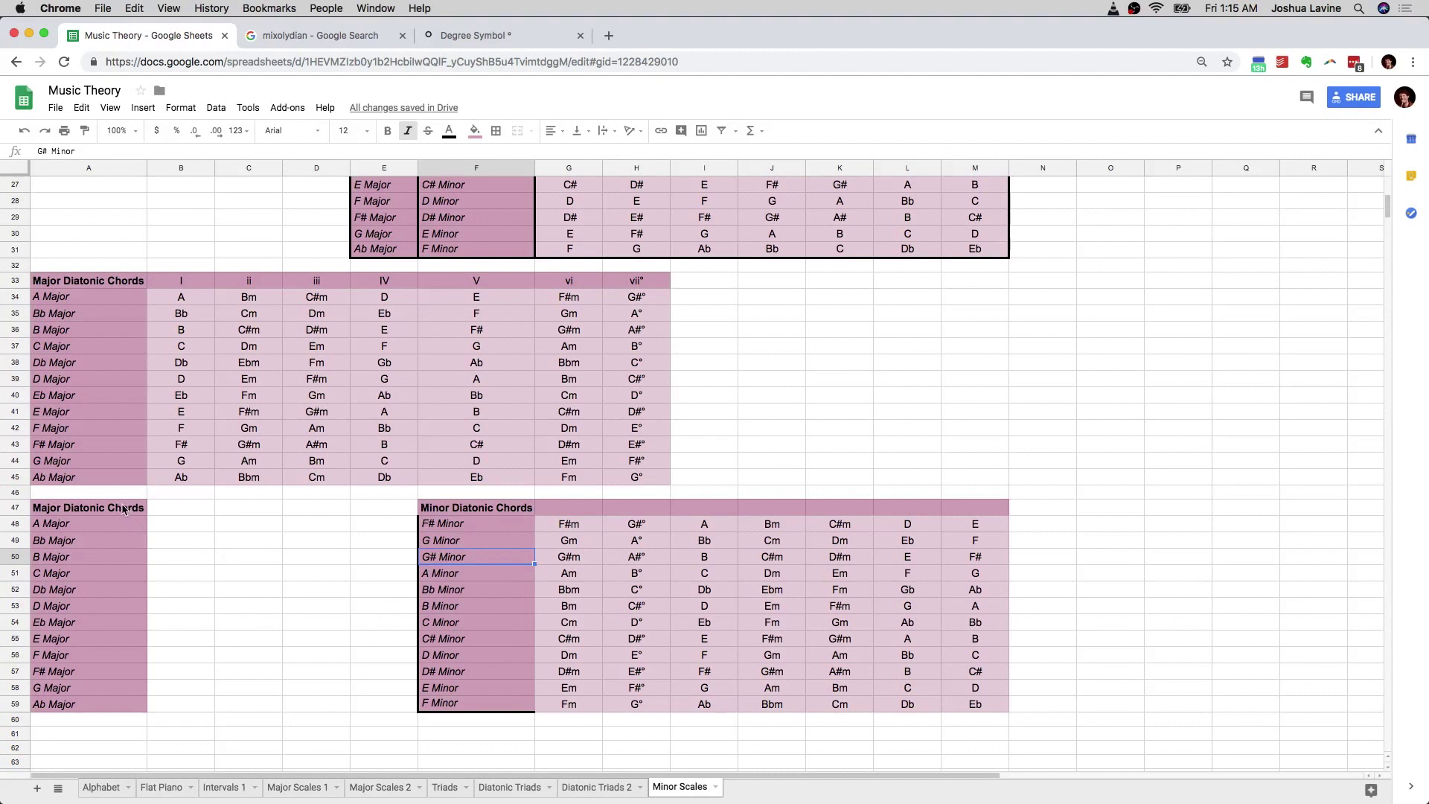
# - Clear the leftover major heading and scale names in A47:A59 and remove their fill color
pyautogui.moveTo(124, 509); pyautogui.dragTo(130, 703)
pyautogui.press('Delete')
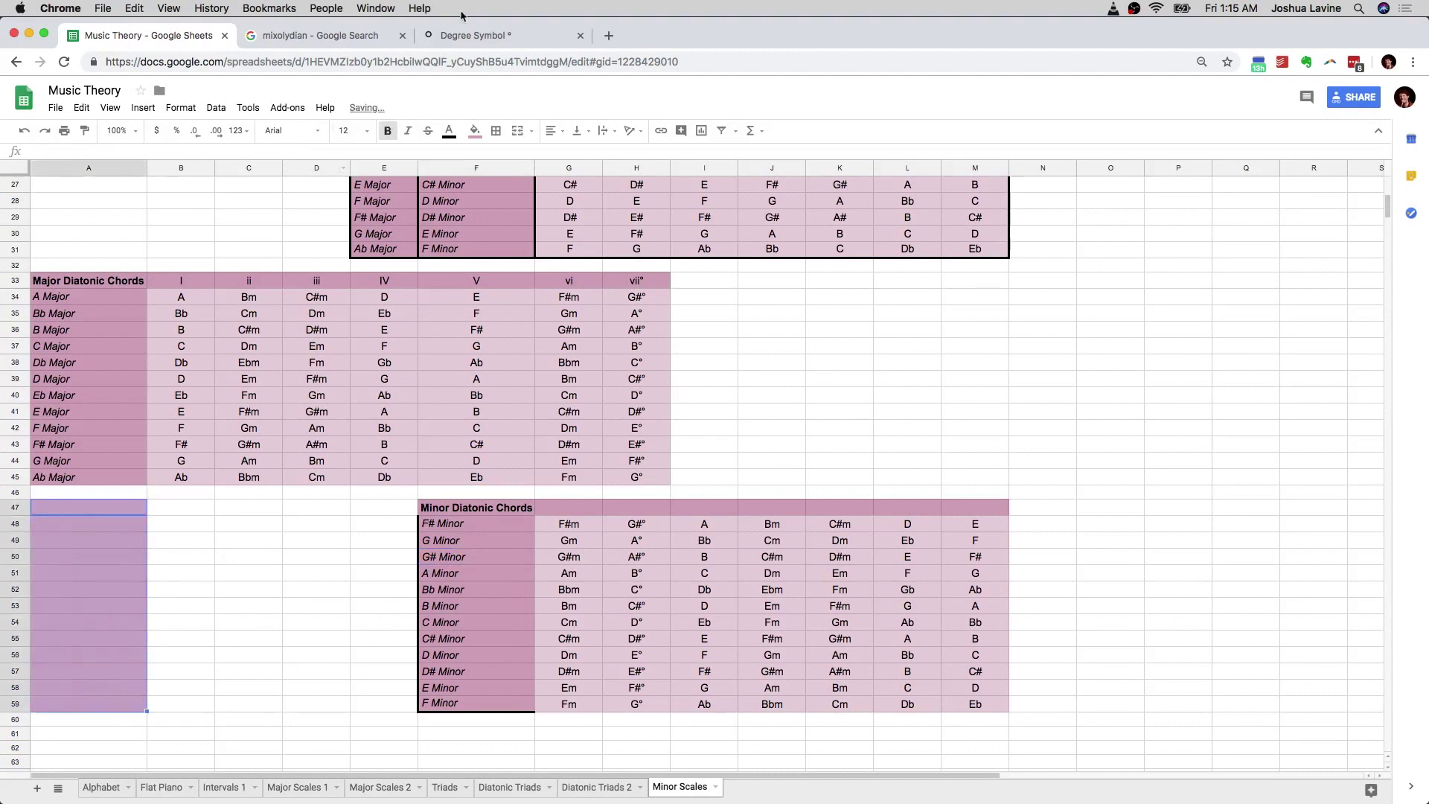
pyautogui.click(476, 133)
pyautogui.click(483, 156)
pyautogui.click(929, 362)
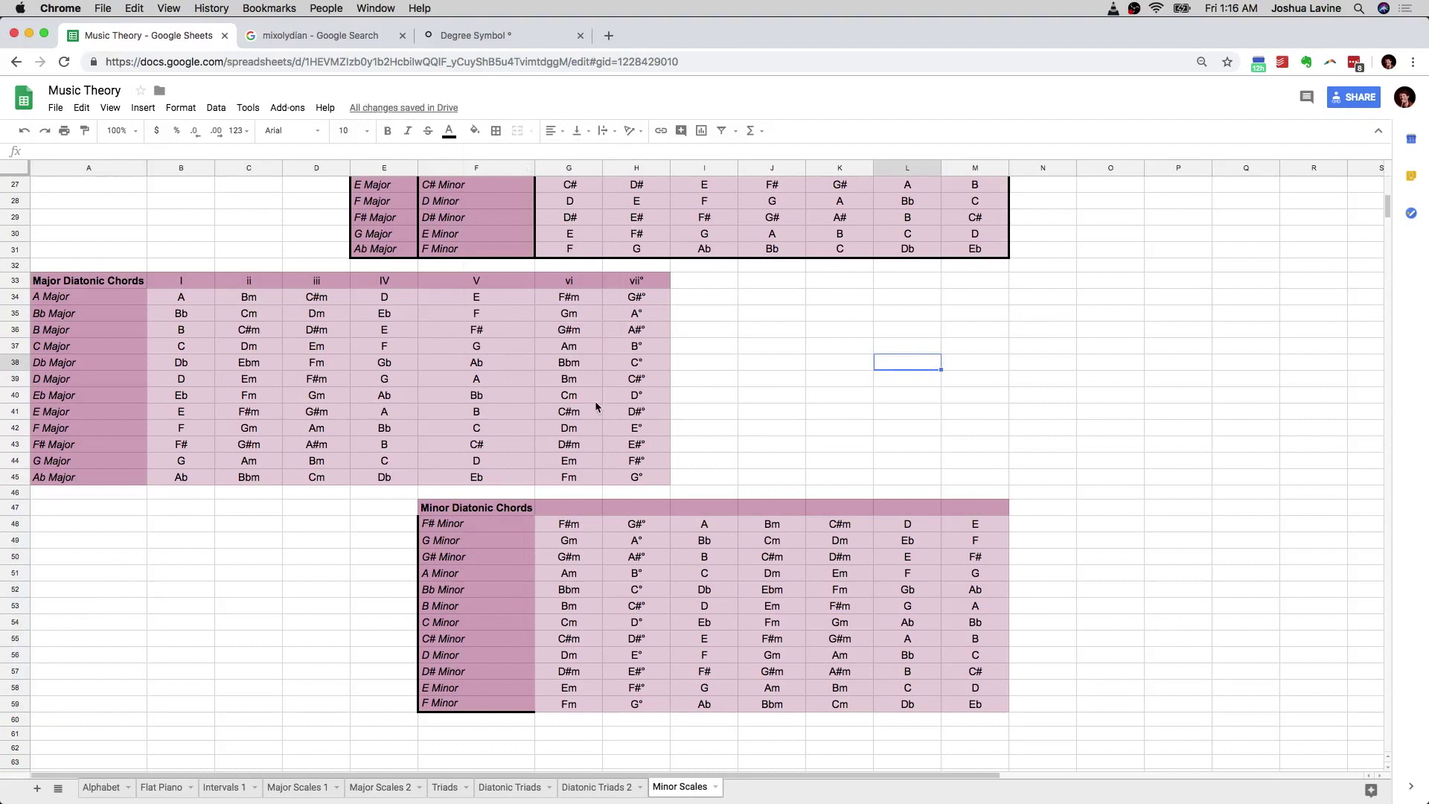
# - Compare A Major in the major chord table with A Minor and F# Minor in the minor chord table
pyautogui.click(100, 298)
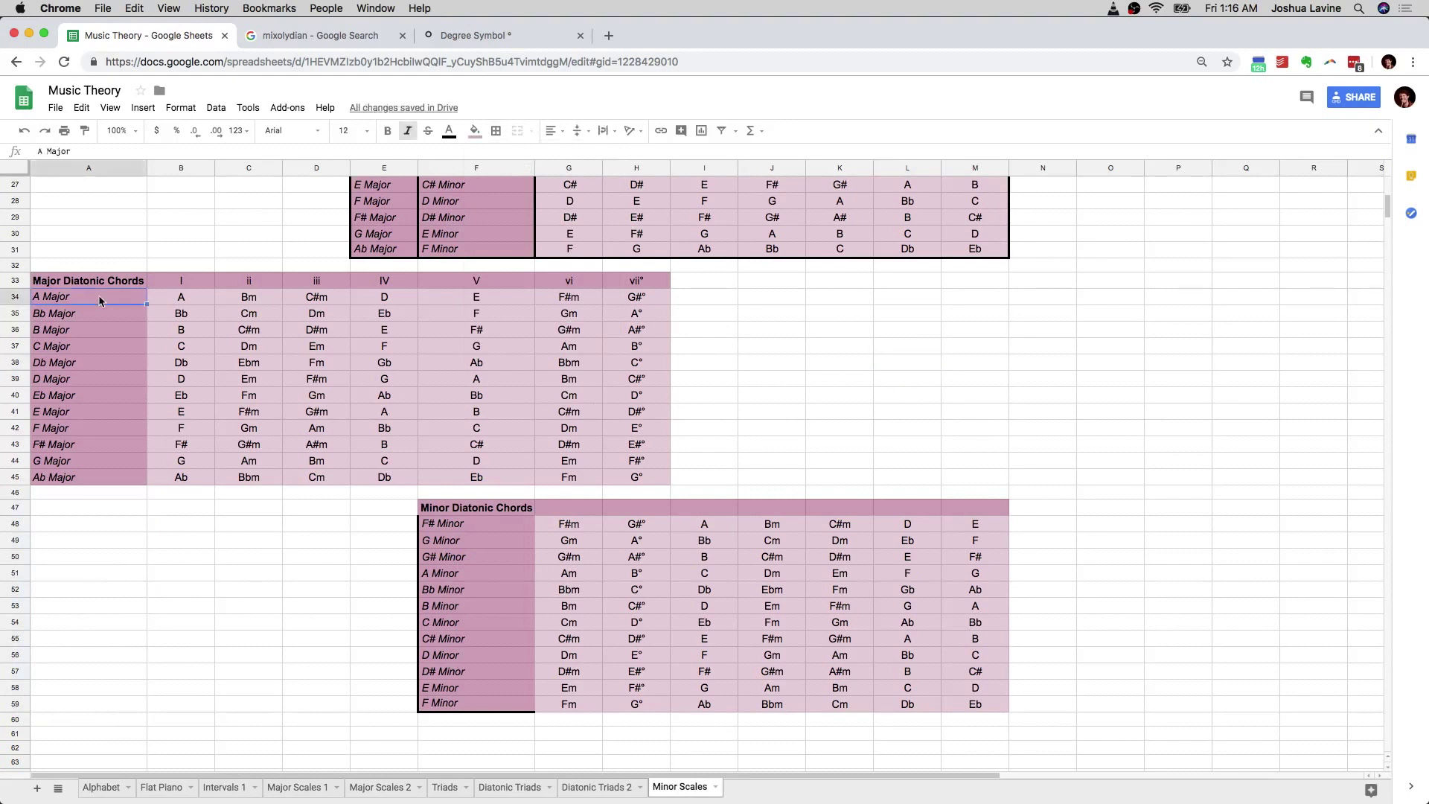
pyautogui.click(471, 569)
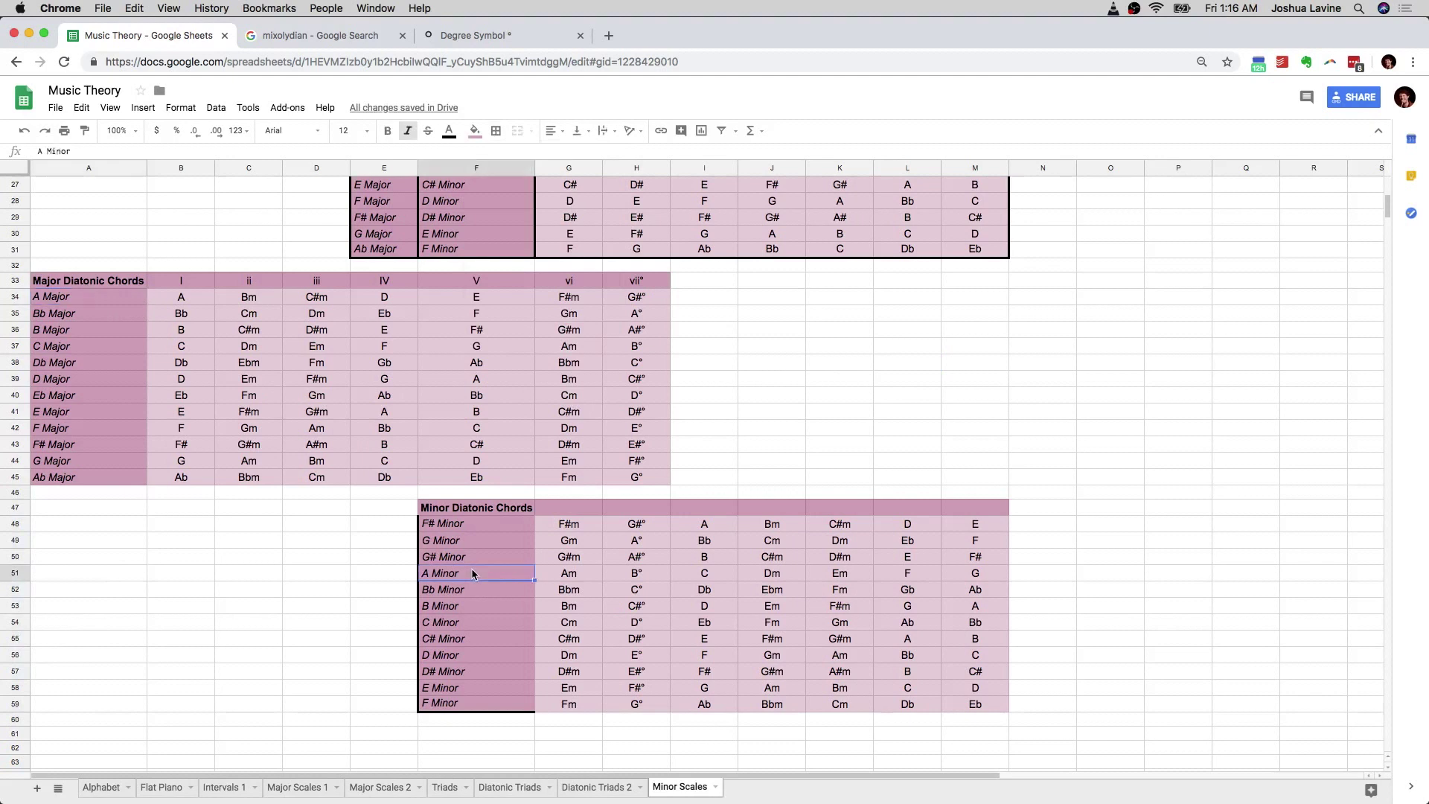
pyautogui.click(101, 297)
pyautogui.click(505, 524)
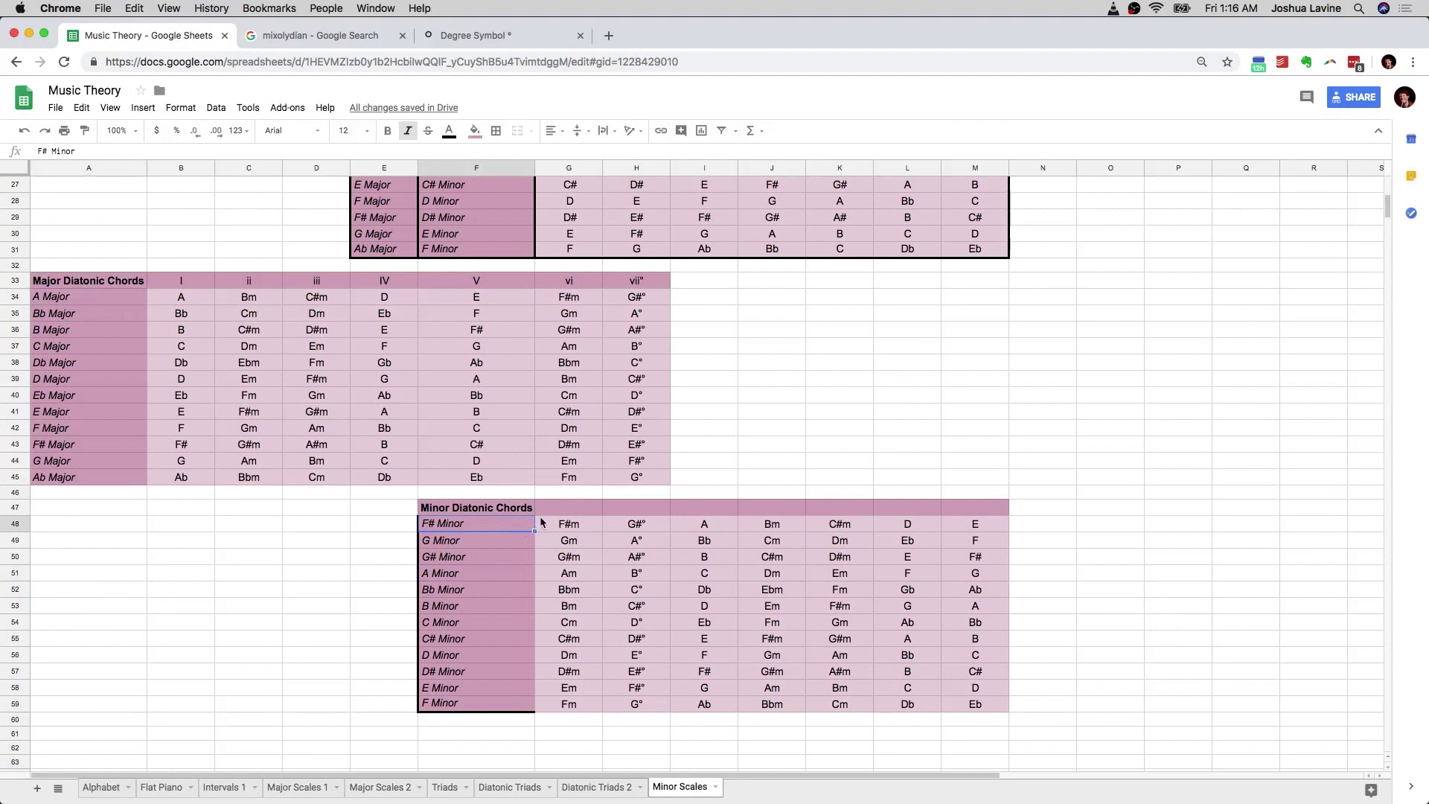
pyautogui.click(85, 298)
pyautogui.click(468, 578)
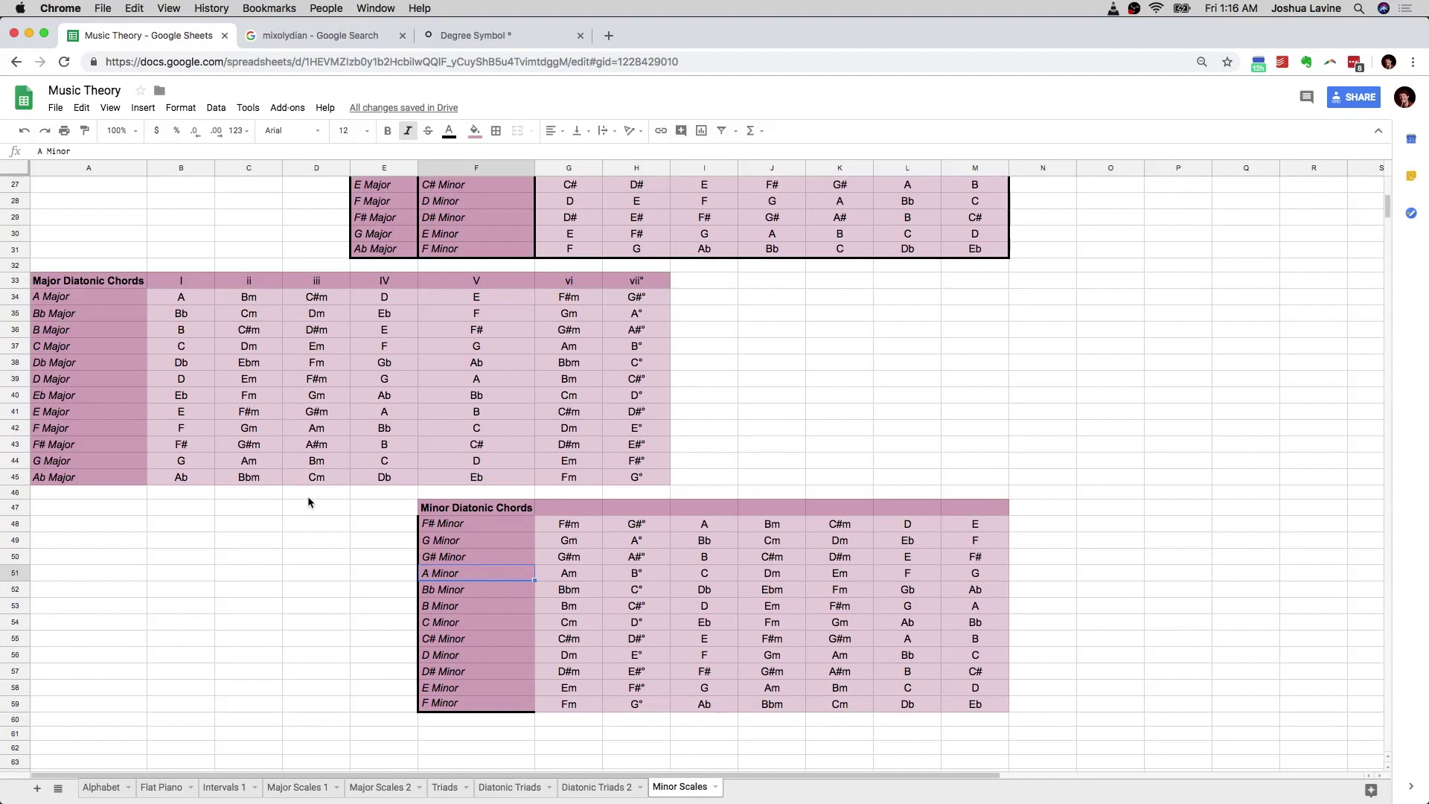
pyautogui.click(119, 353)
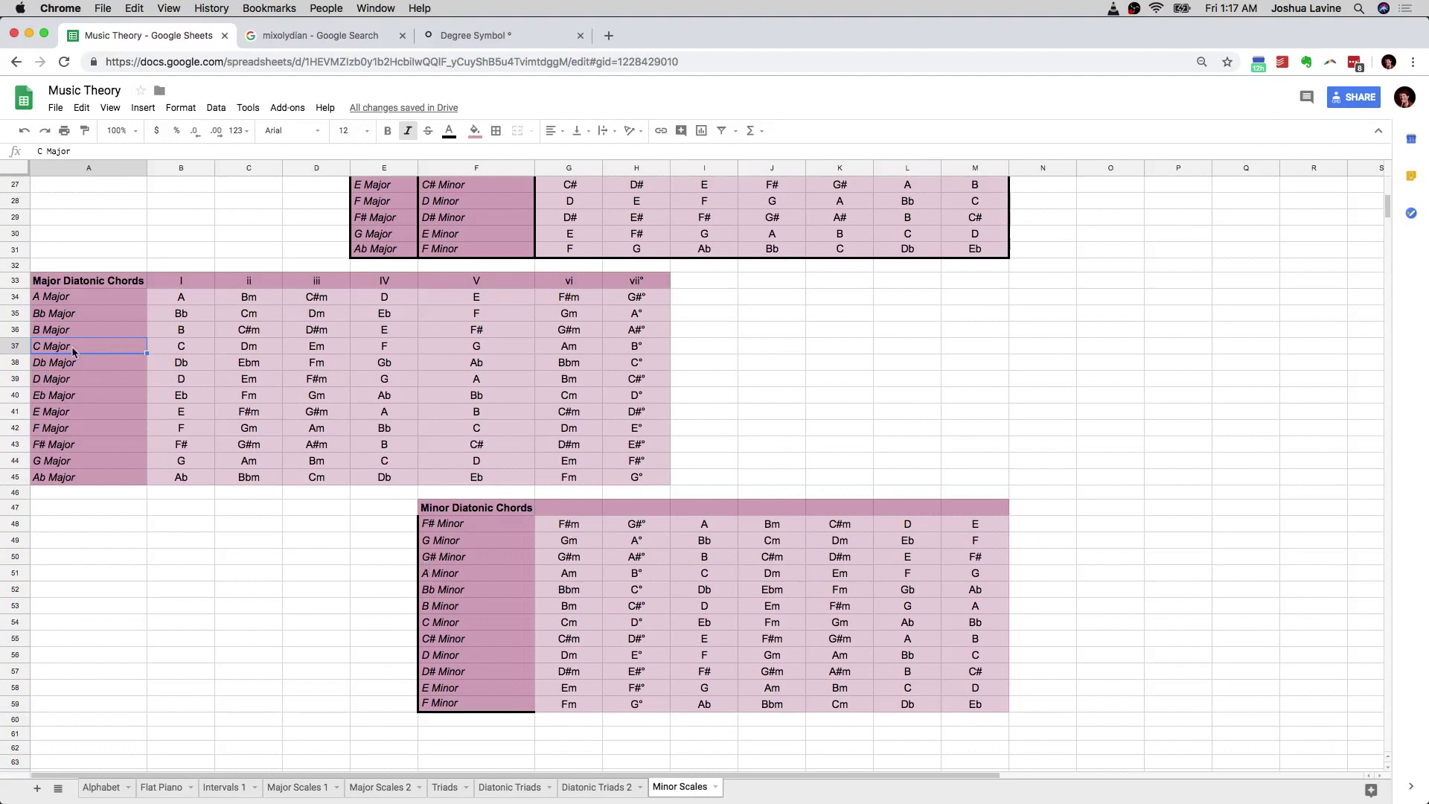
pyautogui.keyDown('shift'); pyautogui.click(631, 349); pyautogui.keyUp('shift')
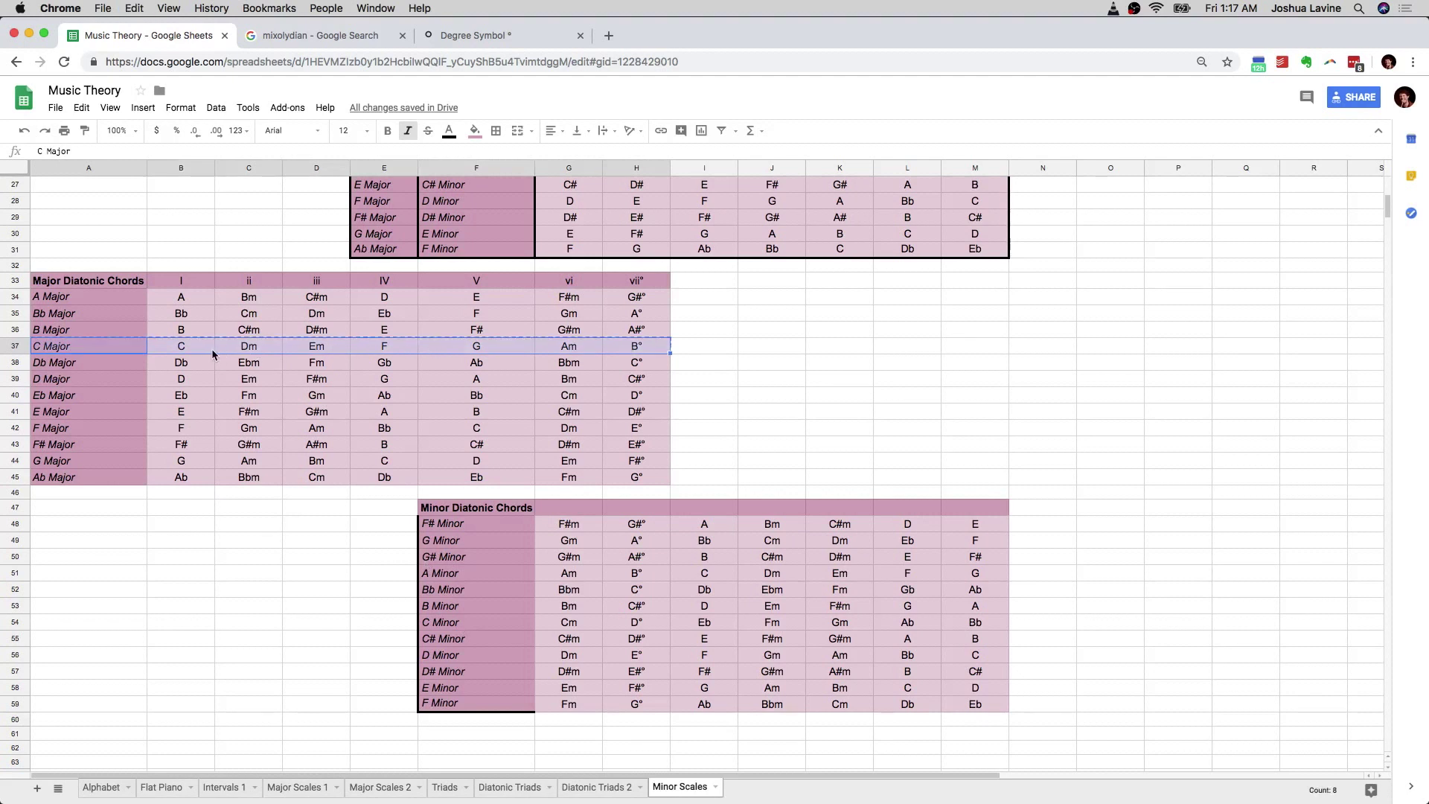
pyautogui.press('Tab')
pyautogui.scroll(5, 245, 338)
pyautogui.click(213, 345)
pyautogui.write('ative Major')
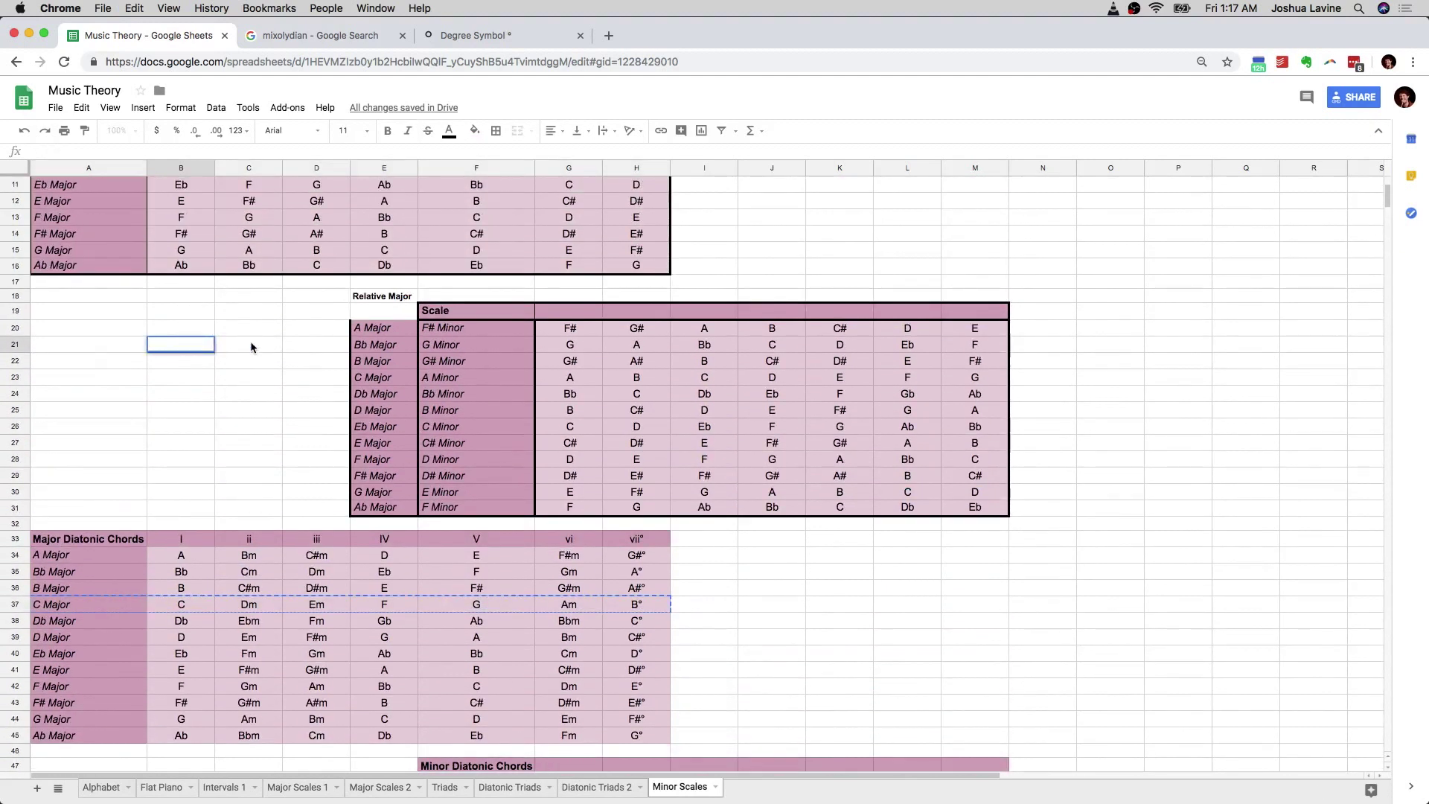
# - Copy the C Major scale row, A8 through H8, to O8
pyautogui.scroll(4, 253, 346)
pyautogui.click(67, 333)
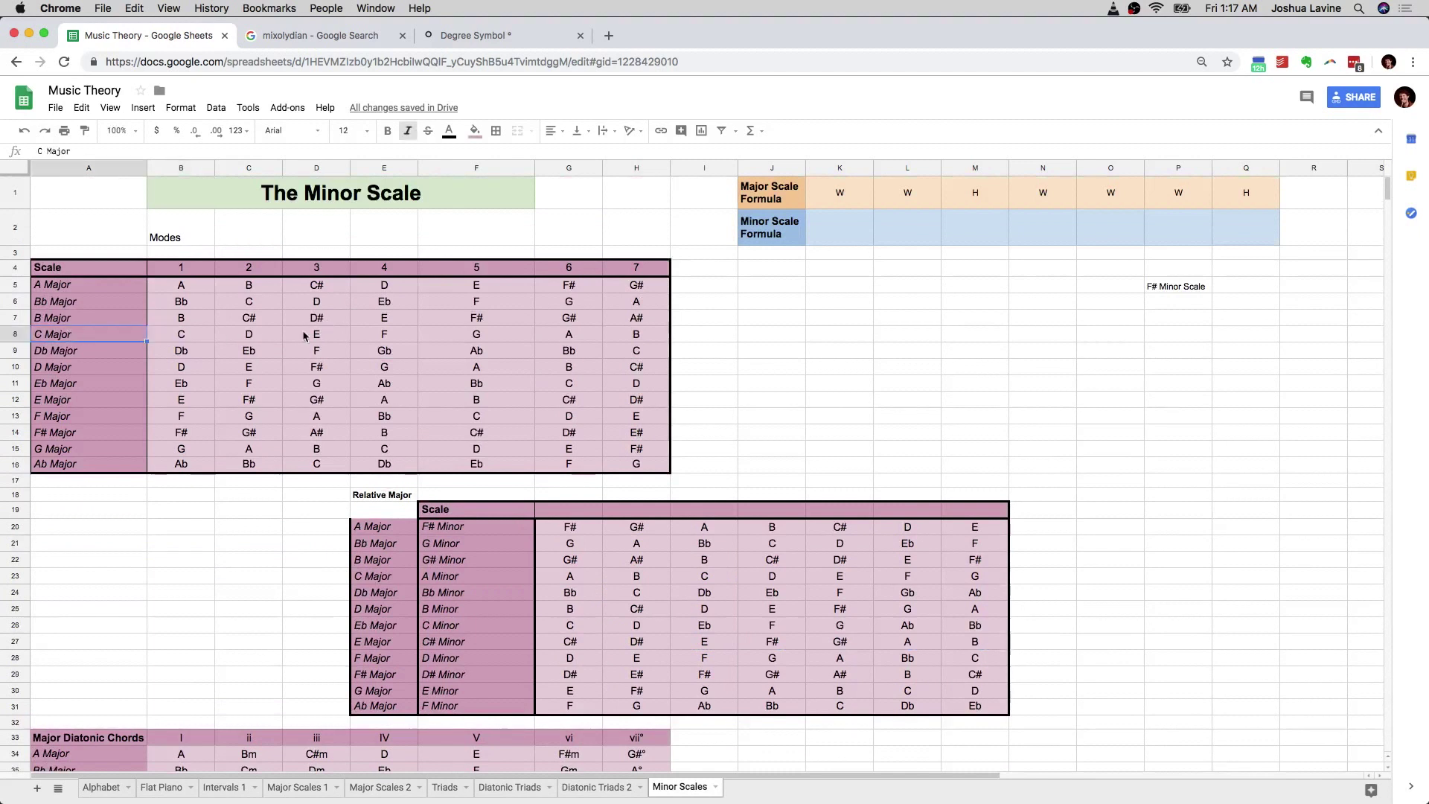
pyautogui.keyDown('shift'); pyautogui.click(653, 336); pyautogui.keyUp('shift')
pyautogui.hotkey('ctrl', 'c')
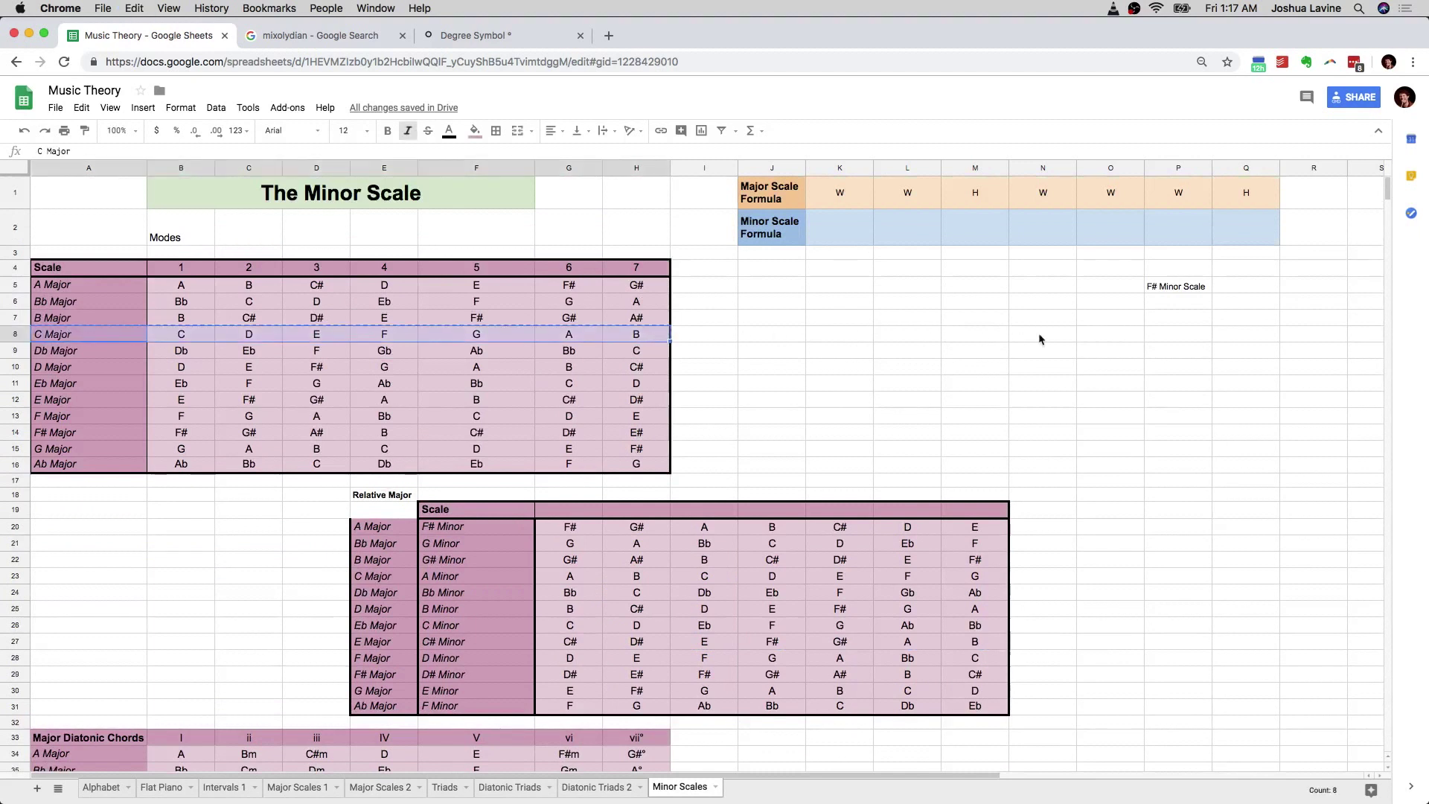
pyautogui.click(1111, 338)
pyautogui.press('super+v')
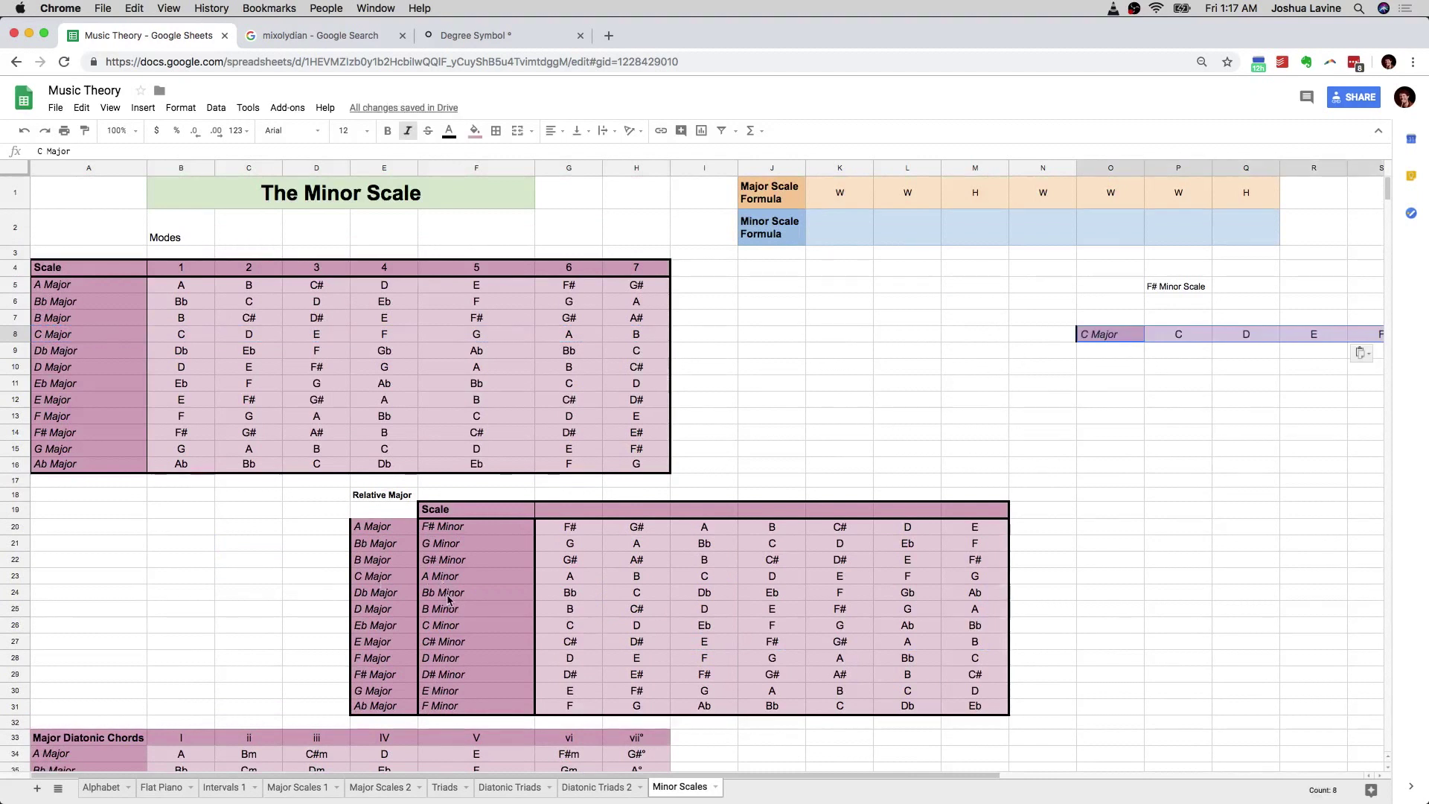
# - Copy the C Minor scale row, F26 through M26, to O12 below the copied C Major scale
pyautogui.click(446, 626)
pyautogui.keyDown('shift'); pyautogui.click(970, 631); pyautogui.keyUp('shift')
pyautogui.press('super+c')
pyautogui.click(1121, 385)
pyautogui.click(1126, 404)
pyautogui.press('super+v')
pyautogui.hscroll(5, 1120, 410)
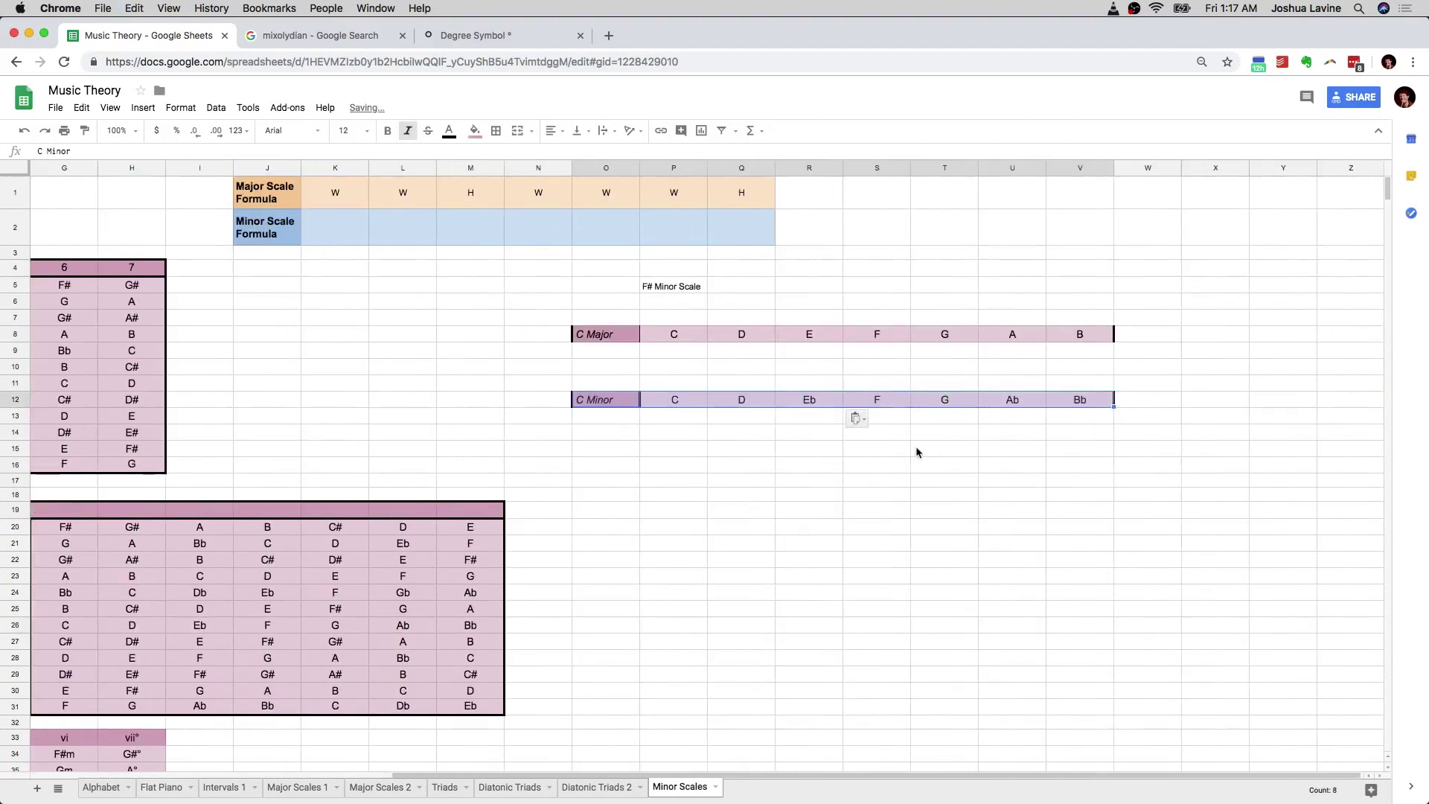
# - Delete the "F# Minor Scale" label from P5
pyautogui.click(772, 452)
pyautogui.click(670, 290)
pyautogui.press('Delete')
pyautogui.click(690, 304)
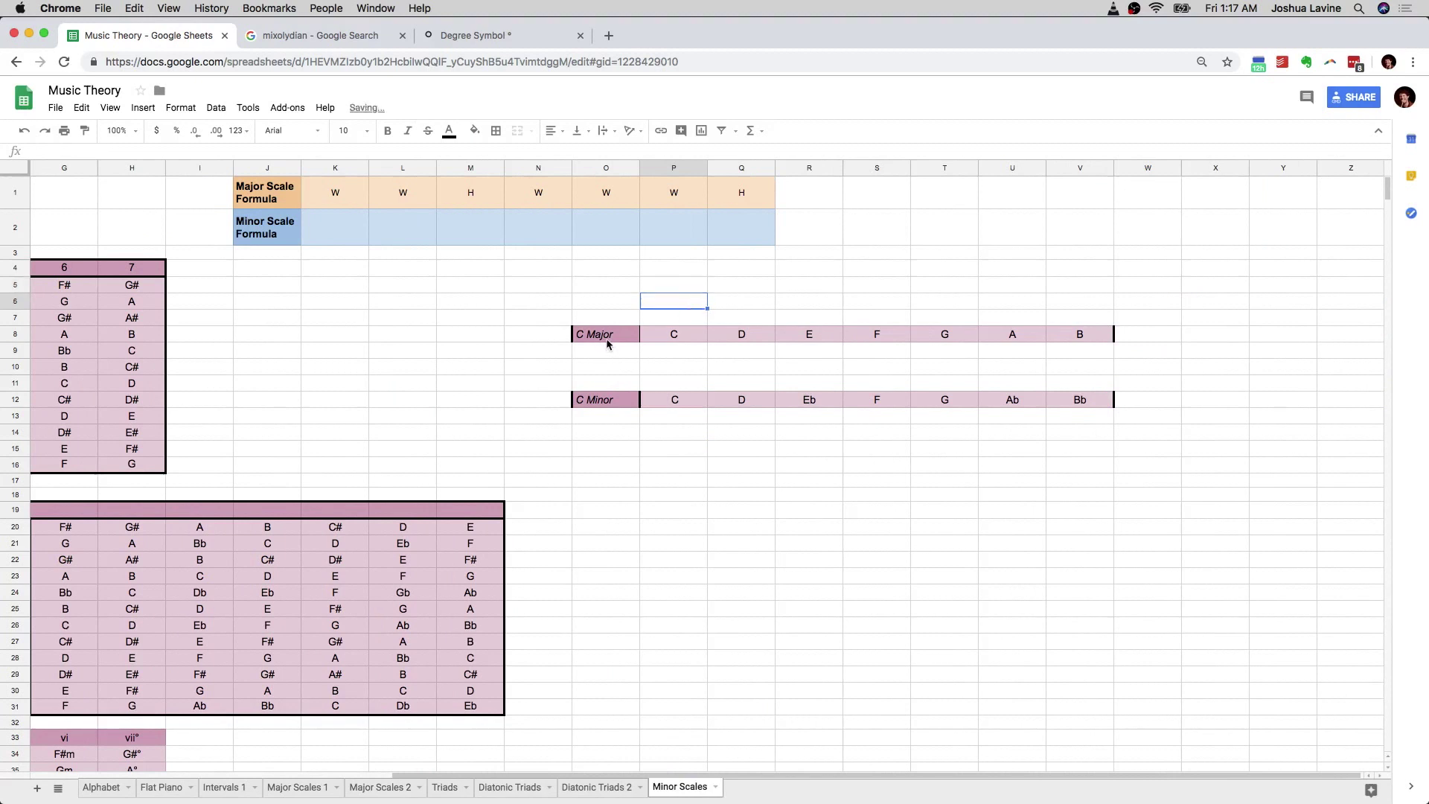
# - Number the notes of the copied C Major scale 1 through 7 in P9:V9
pyautogui.click(669, 349)
pyautogui.write('1')
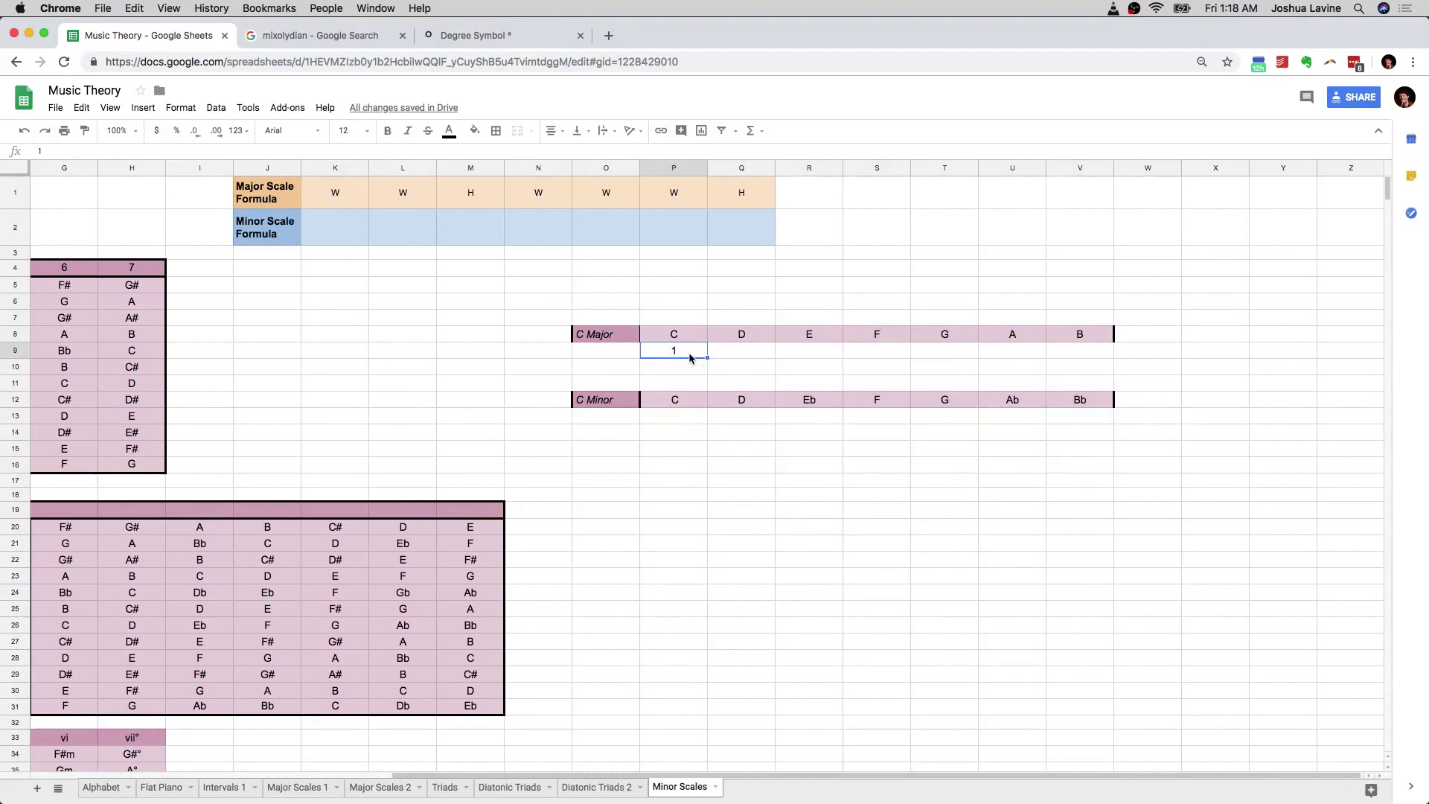
pyautogui.click(730, 357)
pyautogui.write('12')
pyautogui.press('BackSpace')
pyautogui.press('BackSpace')
pyautogui.write('2')
pyautogui.press('Tab')
pyautogui.write('3')
pyautogui.press('Tab')
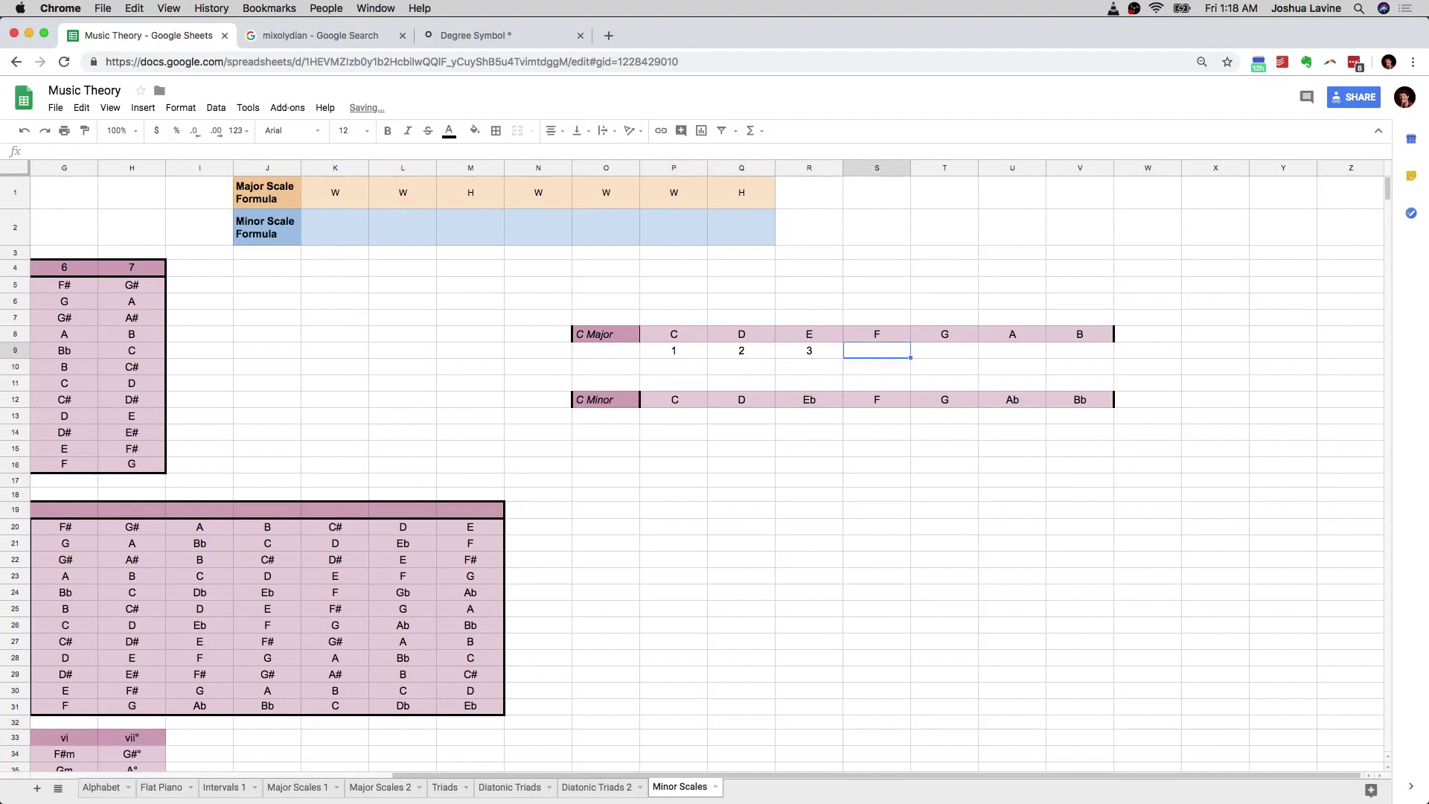
pyautogui.write('4')
pyautogui.press('Tab')
pyautogui.write('5')
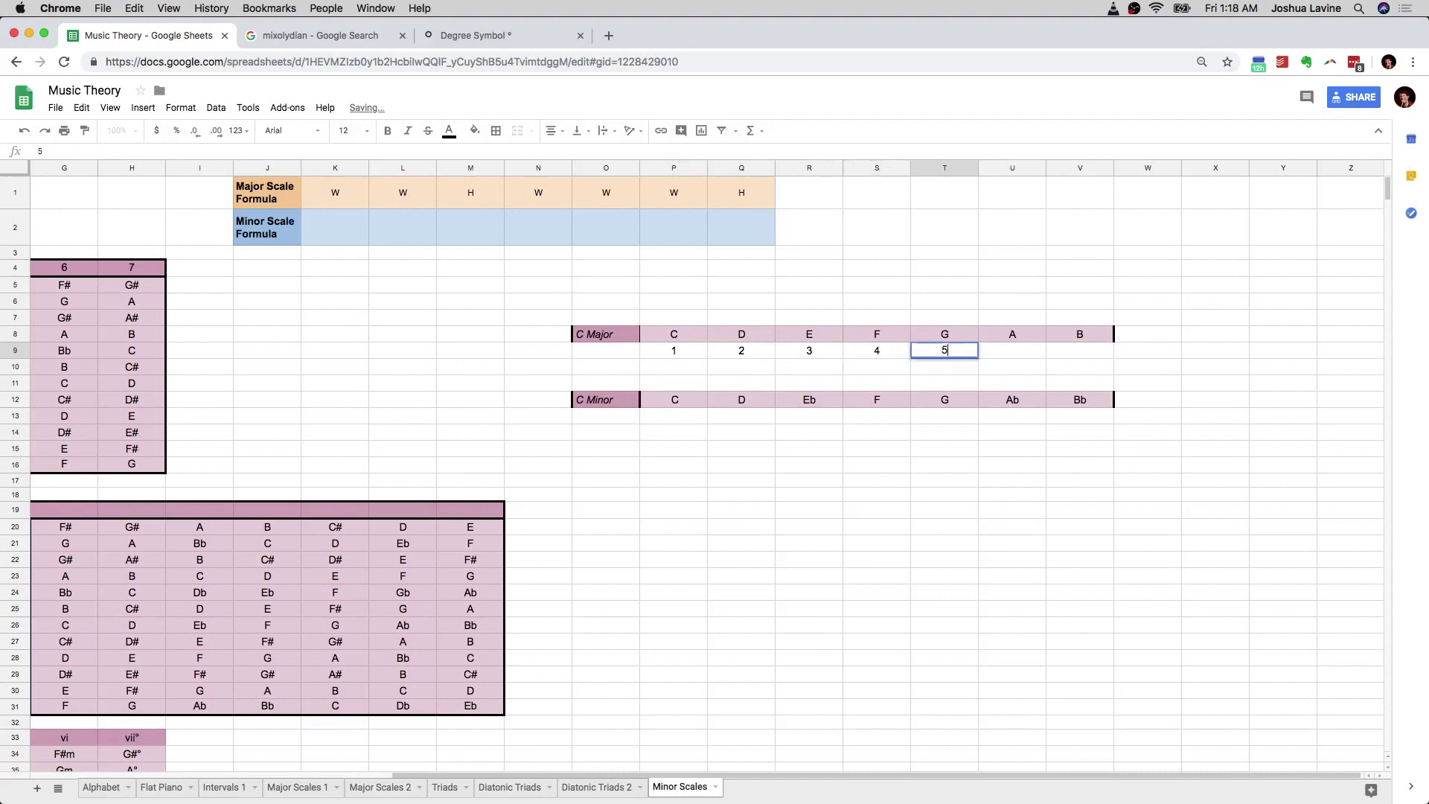
pyautogui.press('Tab')
pyautogui.write('6')
pyautogui.press('Tab')
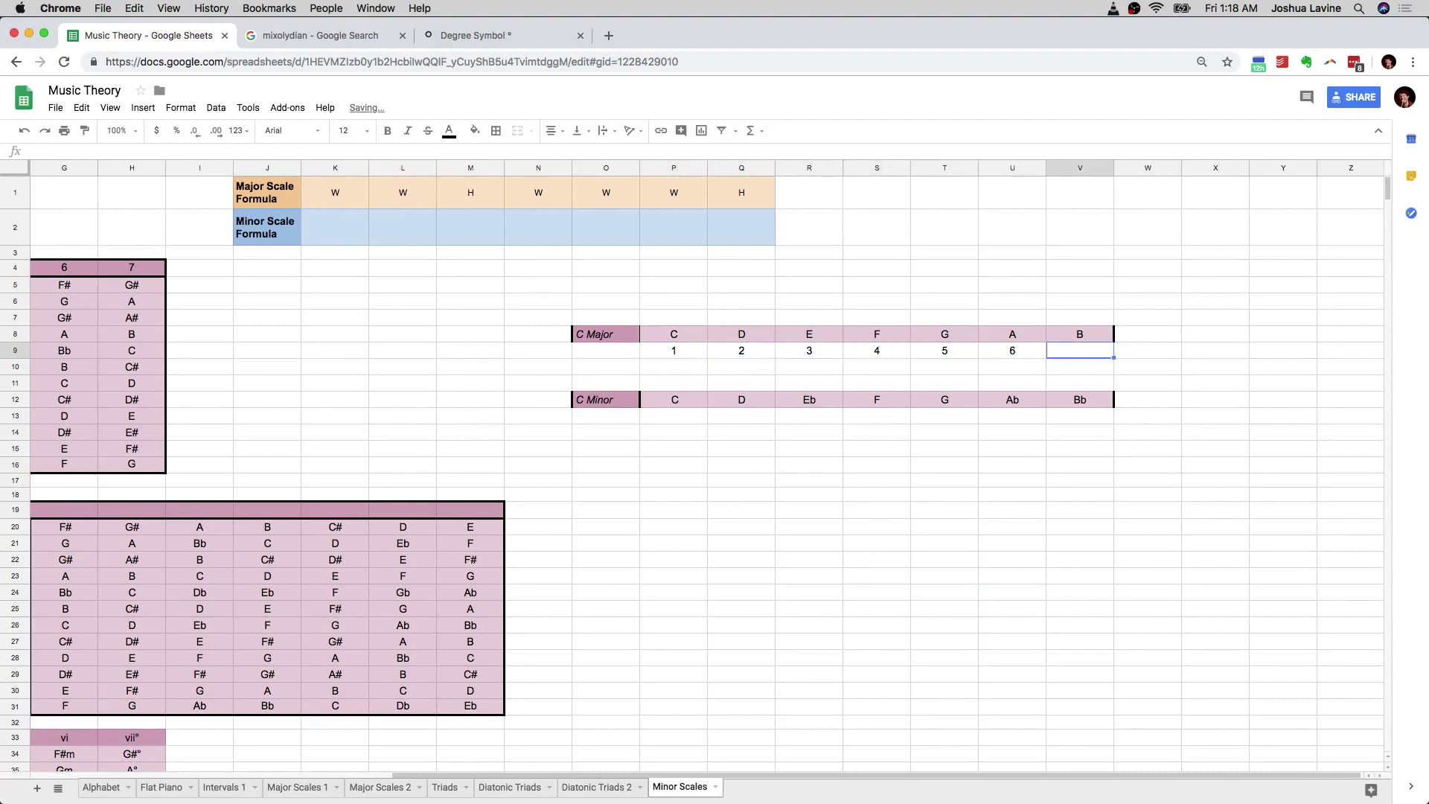
pyautogui.write('7')
pyautogui.press('Tab')
# - Number the notes of the copied C Minor scale 1 through 7 in P13:V13
pyautogui.press('Down')
pyautogui.press('Down')
pyautogui.press('Down')
pyautogui.press('Left')
pyautogui.press('Down')
pyautogui.press('Left')
pyautogui.press('Left')
pyautogui.press('Left')
pyautogui.press('Left')
pyautogui.press('Left')
pyautogui.press('Left')
pyautogui.press('Left')
pyautogui.press('Right')
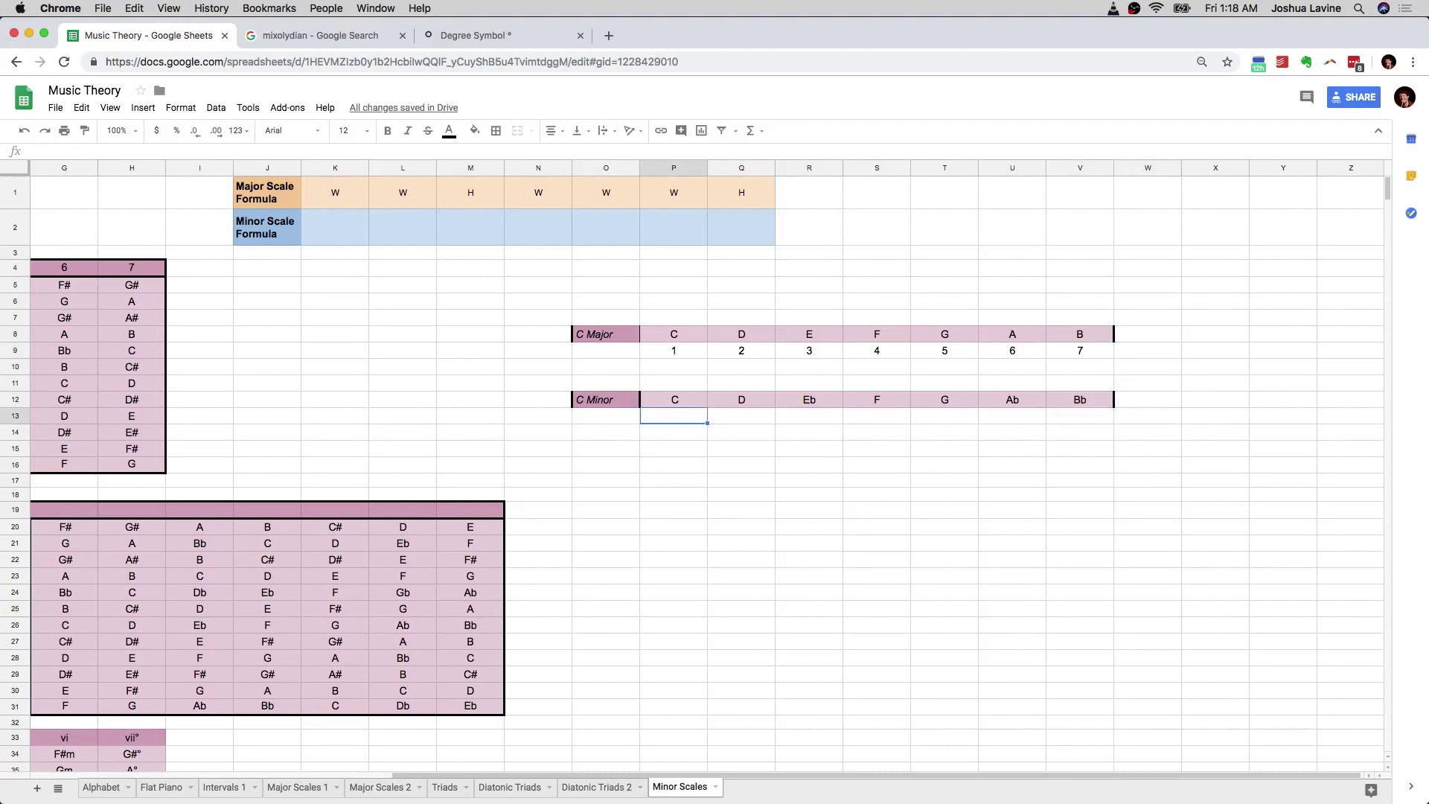
pyautogui.press('Left')
pyautogui.press('Right')
pyautogui.press('Up')
pyautogui.press('Right')
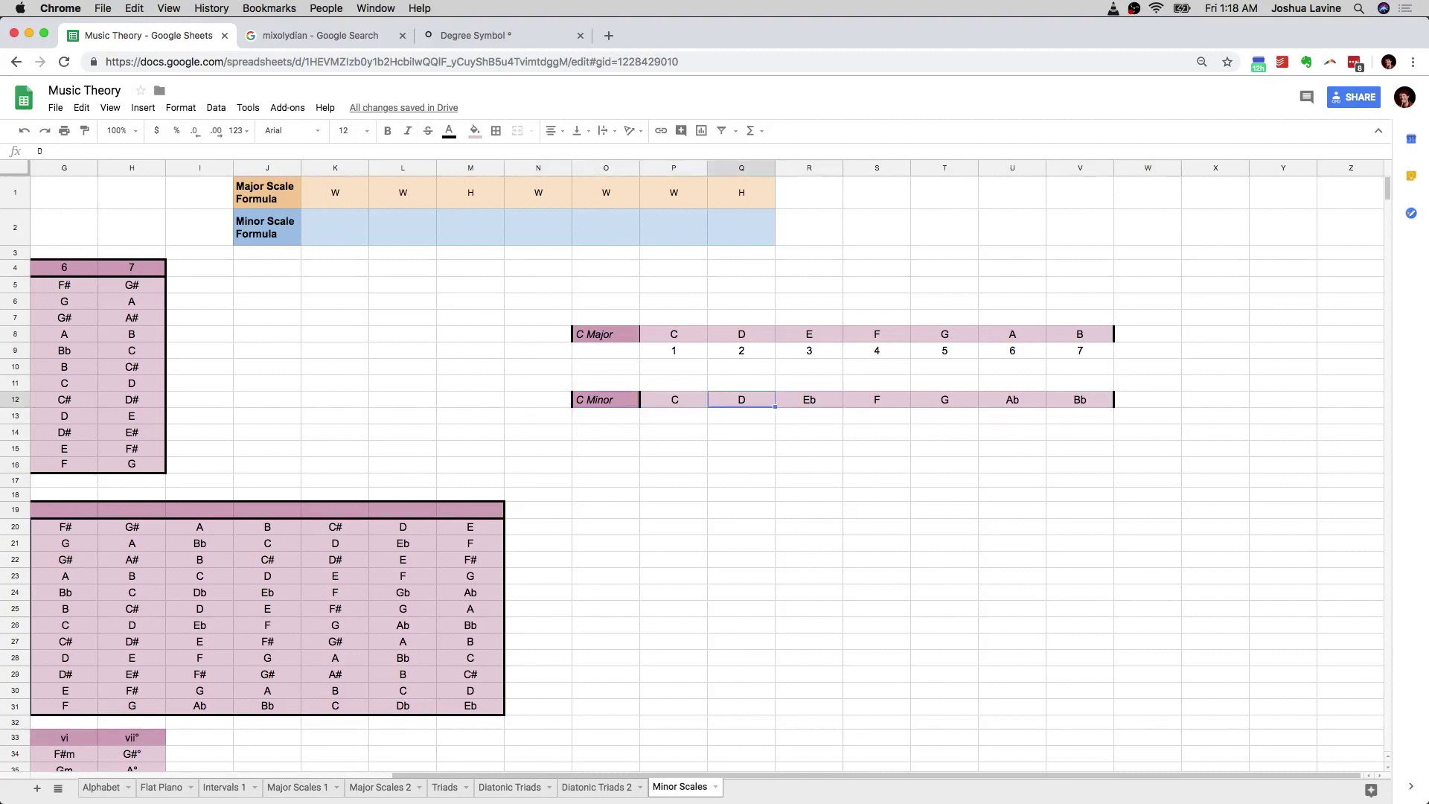
pyautogui.press('Left')
pyautogui.press('Up')
pyautogui.press('Up')
pyautogui.press('Down')
pyautogui.press('Down')
pyautogui.press('Down')
pyautogui.write('1')
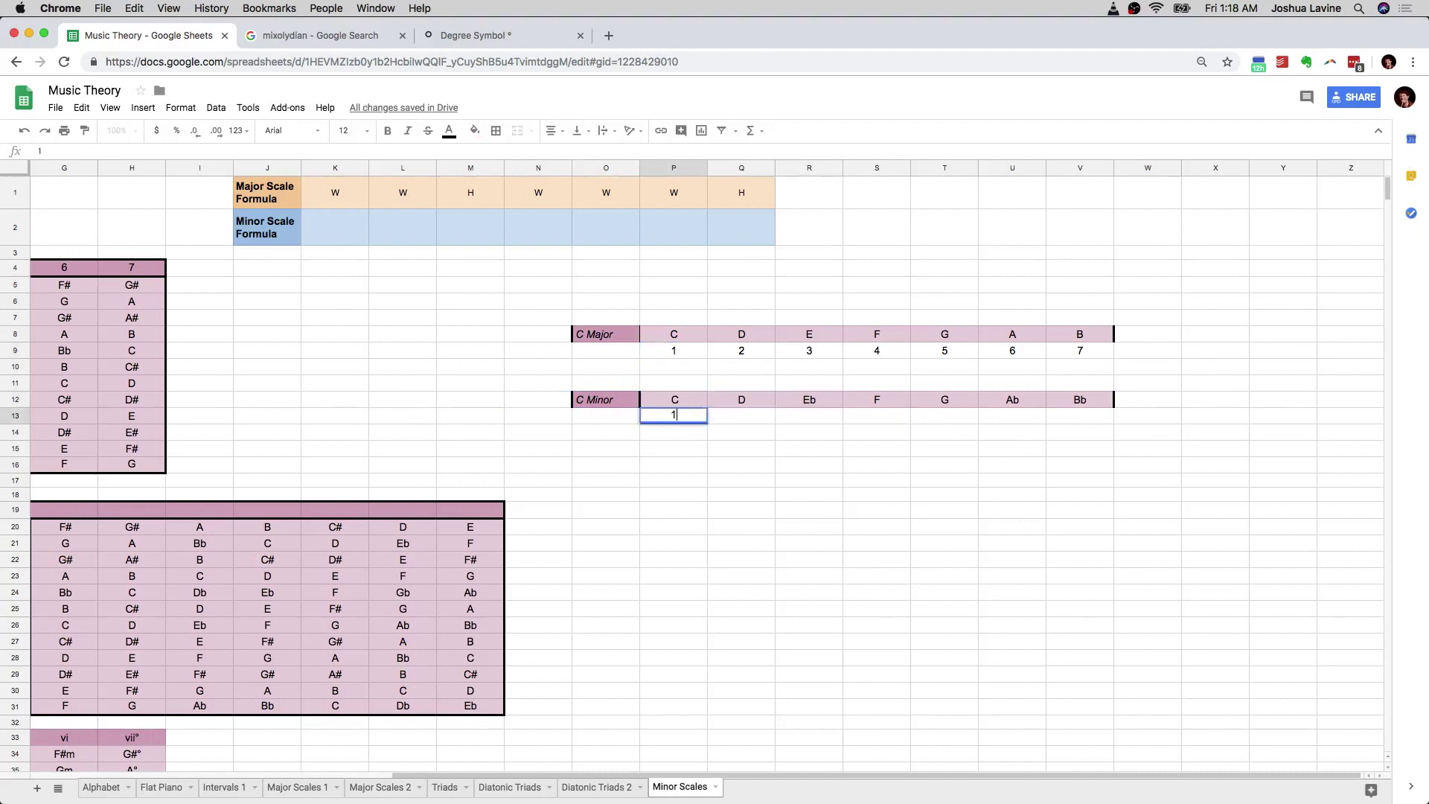
pyautogui.press('Tab')
pyautogui.write('2')
pyautogui.press('Tab')
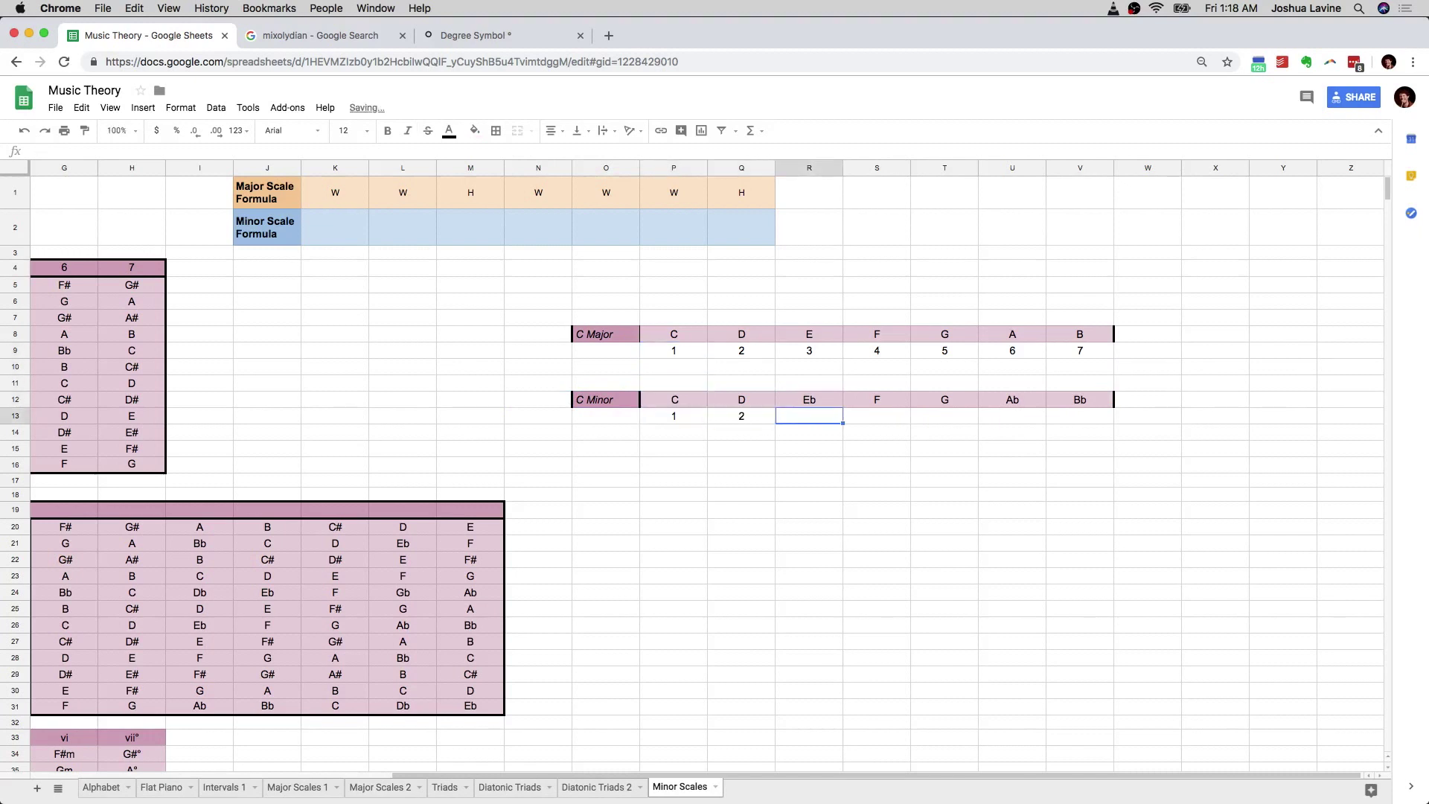
pyautogui.write('3')
pyautogui.press('Tab')
pyautogui.write('4')
pyautogui.press('Tab')
pyautogui.write('5')
pyautogui.press('Tab')
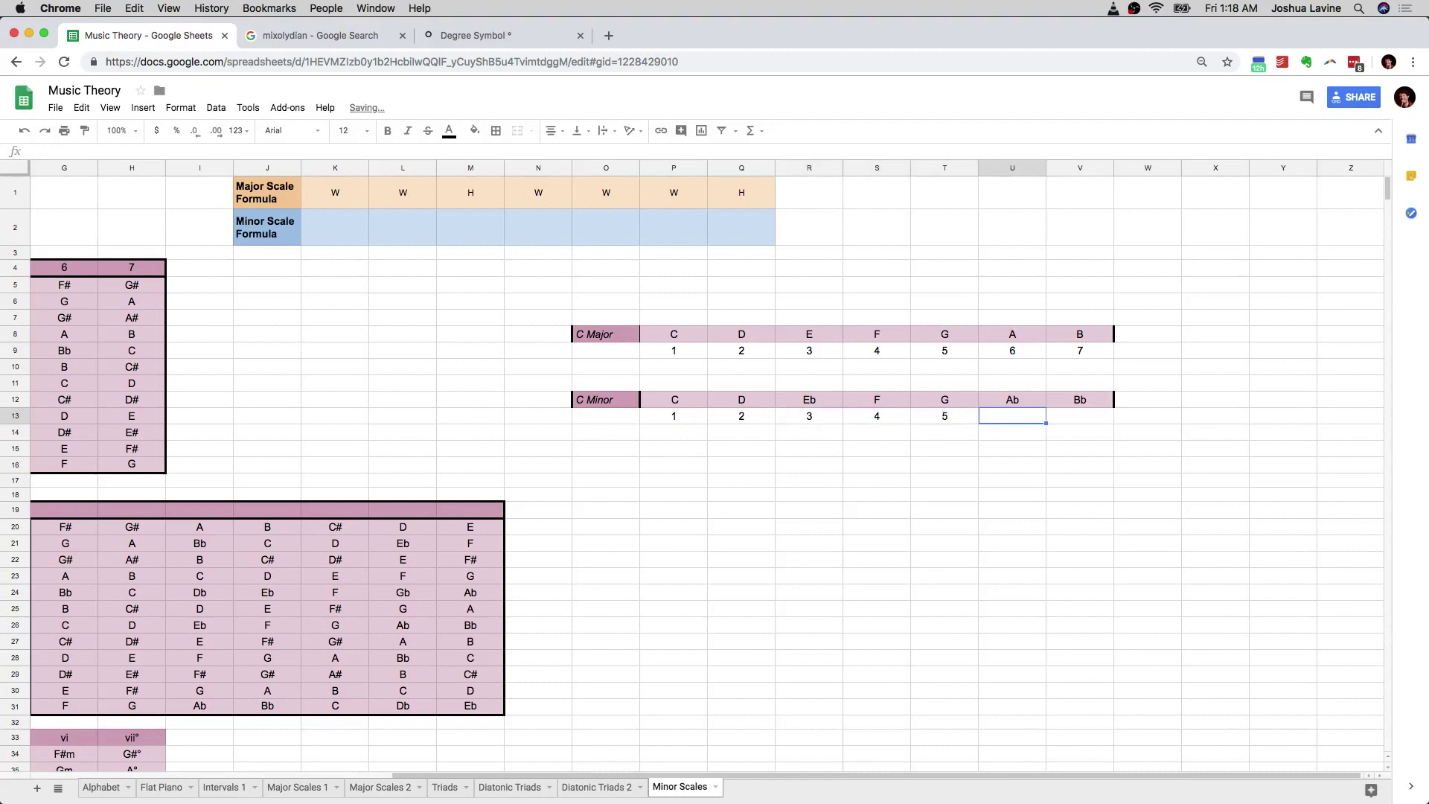
pyautogui.write('6')
pyautogui.press('Tab')
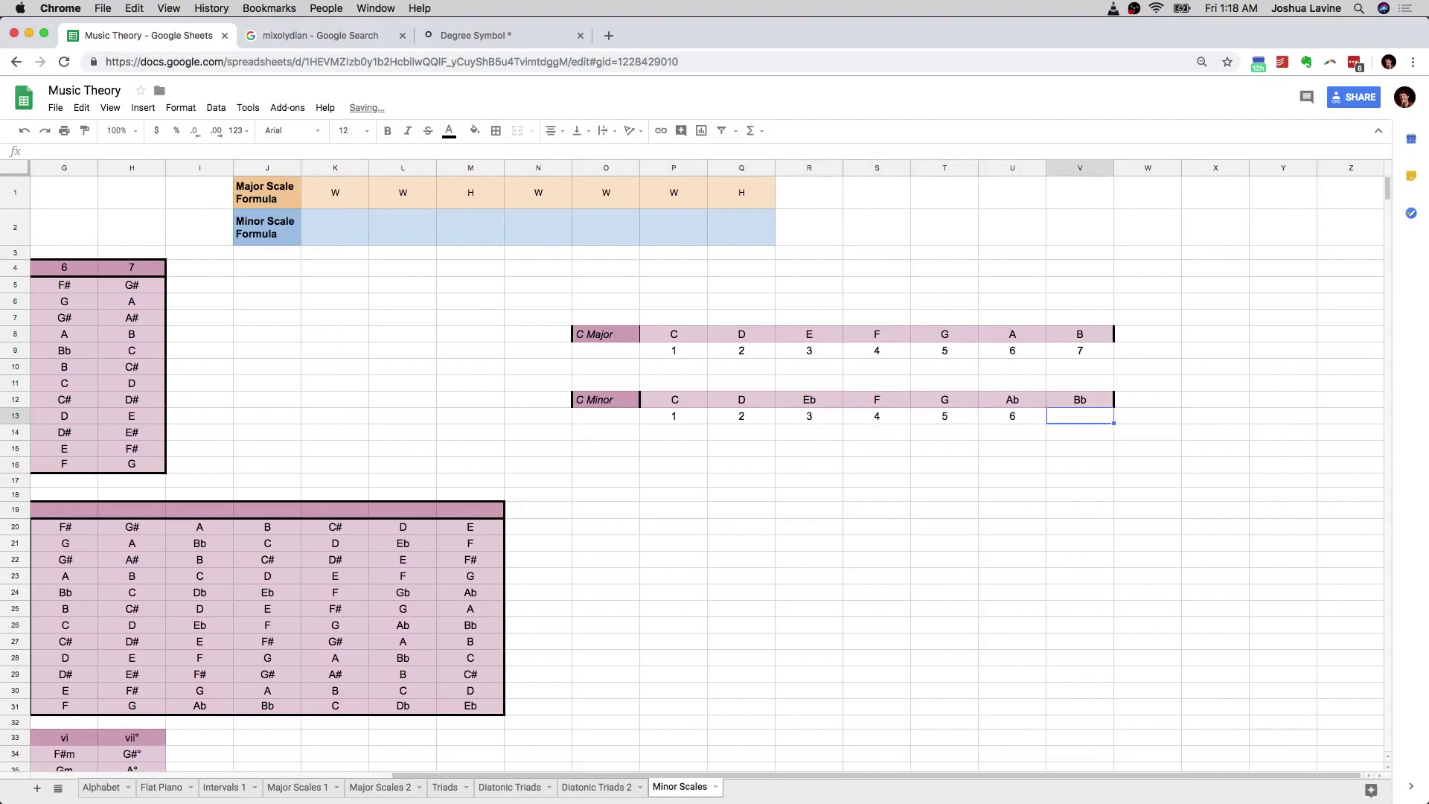
pyautogui.write('7')
pyautogui.press('Tab')
# - Review the copied C Minor scale together with its degree numbers in O12:V13
pyautogui.press('Left')
pyautogui.press('Left')
pyautogui.press('Left')
pyautogui.press('Left')
pyautogui.press('Left')
pyautogui.press('Left')
pyautogui.press('Left')
pyautogui.press('Up')
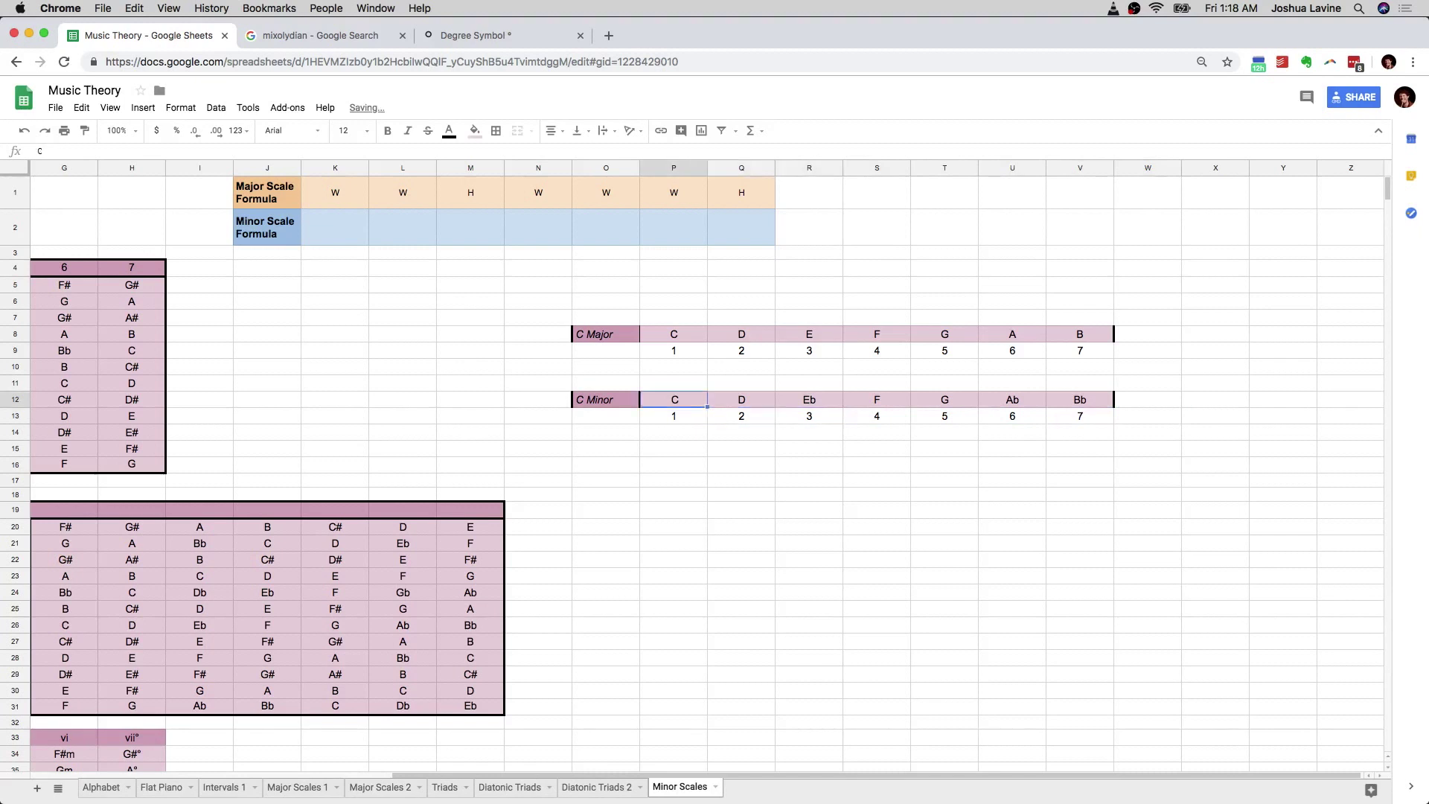
pyautogui.press('Left')
pyautogui.press('Right')
pyautogui.press('Left')
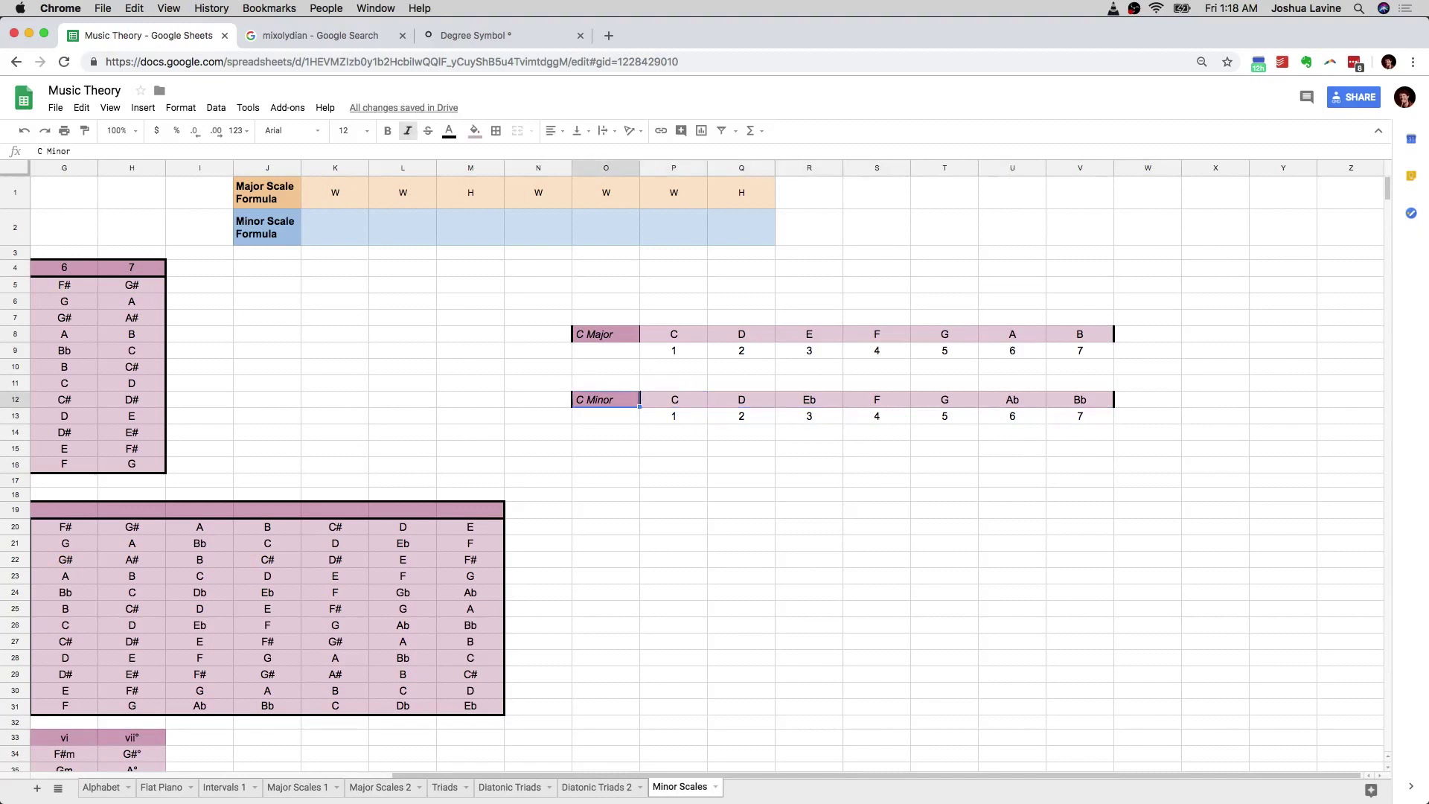
pyautogui.hotkey('shift', 'Down')
pyautogui.hotkey('shift', 'Right')
pyautogui.hotkey('shift', 'Right')
pyautogui.hotkey('shift', 'Right')
pyautogui.hotkey('shift', 'Right')
pyautogui.hotkey('shift', 'Right')
pyautogui.hotkey('shift', 'Right')
pyautogui.hotkey('shift', 'Right')
pyautogui.hotkey('shift', 'Right')
pyautogui.press('Left')
pyautogui.press('Right')
pyautogui.press('Right')
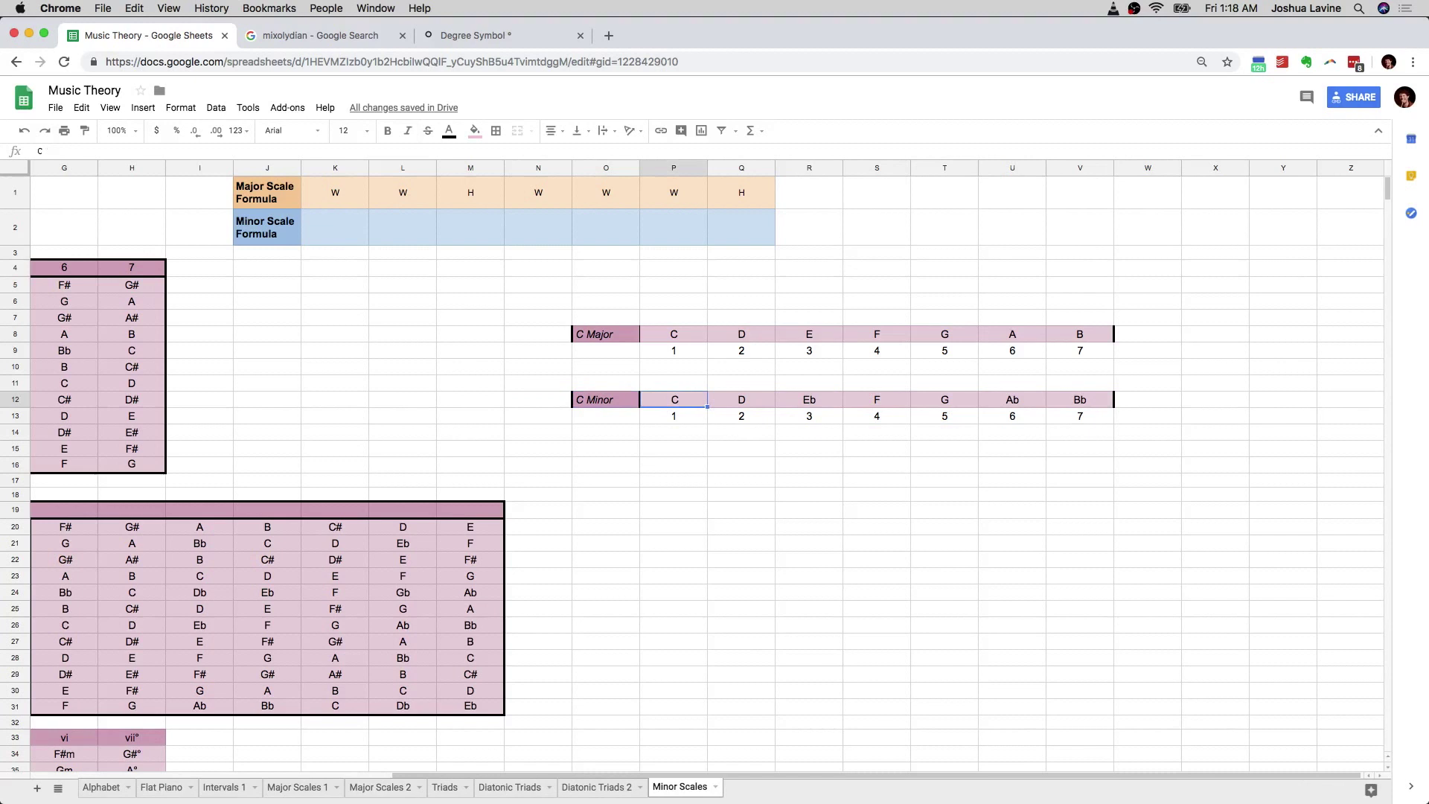
pyautogui.press('Left')
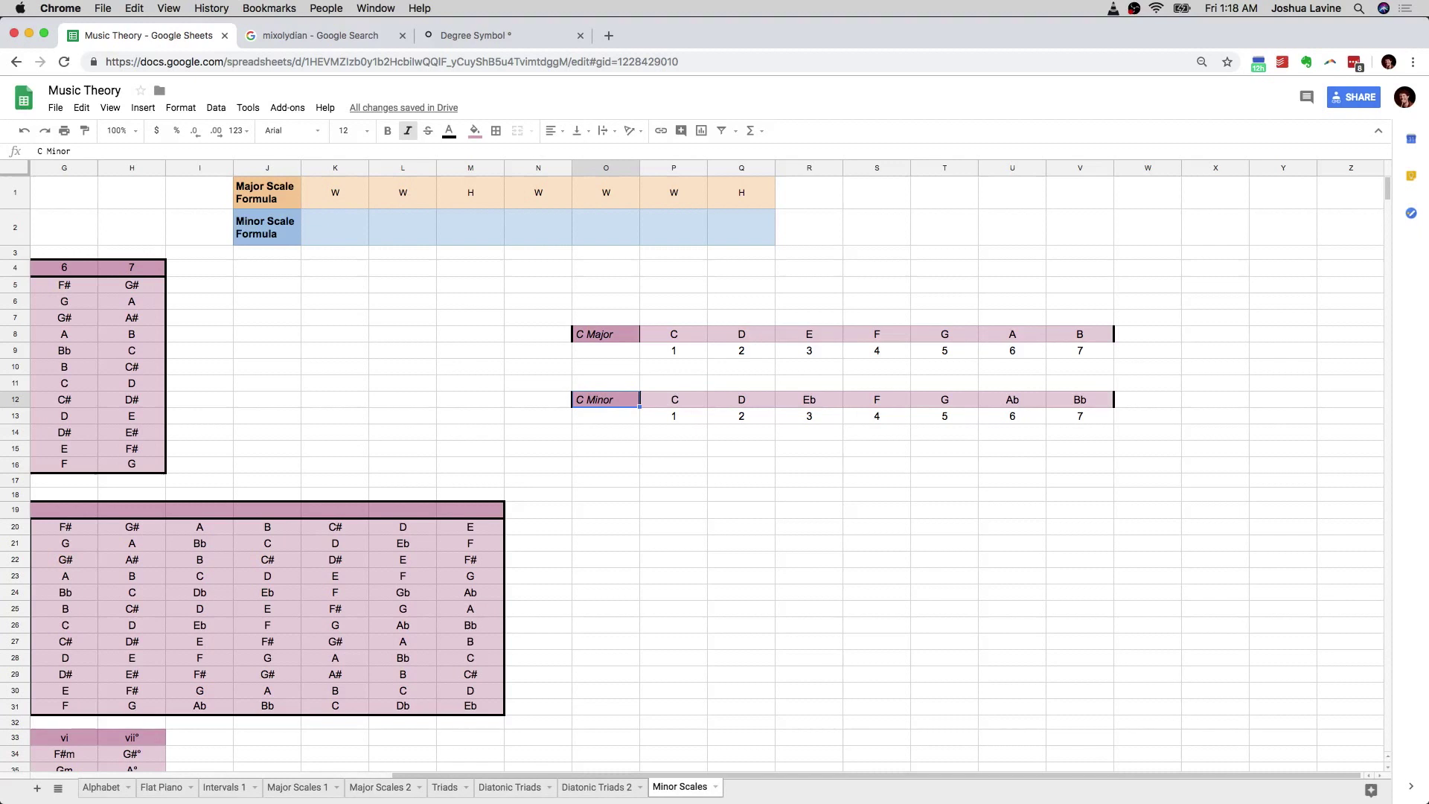
pyautogui.press('Right')
pyautogui.press('Down')
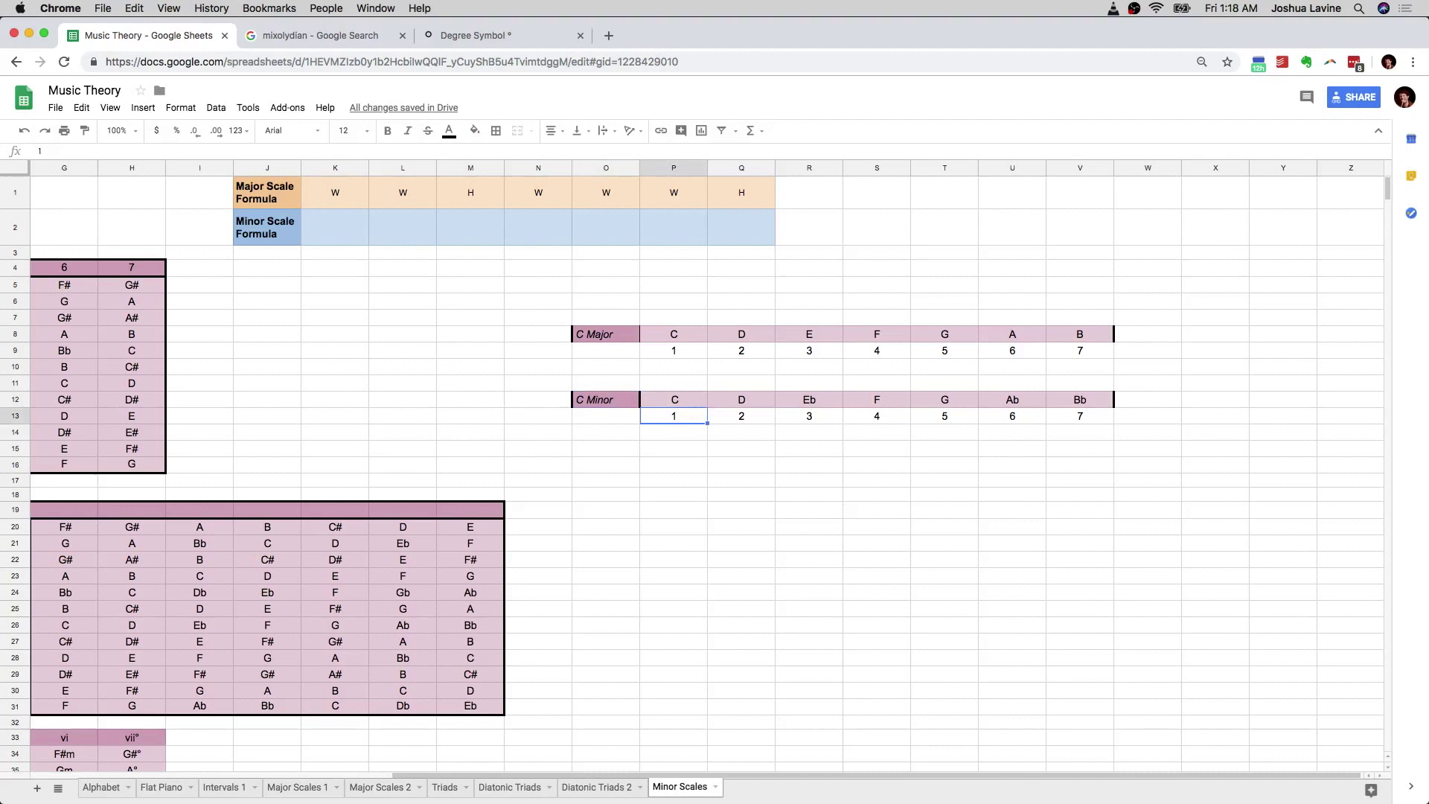
# - Review the copied C Major scale and its degree numbers in O8:V9 against the C Minor row
pyautogui.press('Left')
pyautogui.press('Up')
pyautogui.press('Up')
pyautogui.press('Up')
pyautogui.press('Up')
pyautogui.press('Up')
pyautogui.hotkey('shift', 'Down')
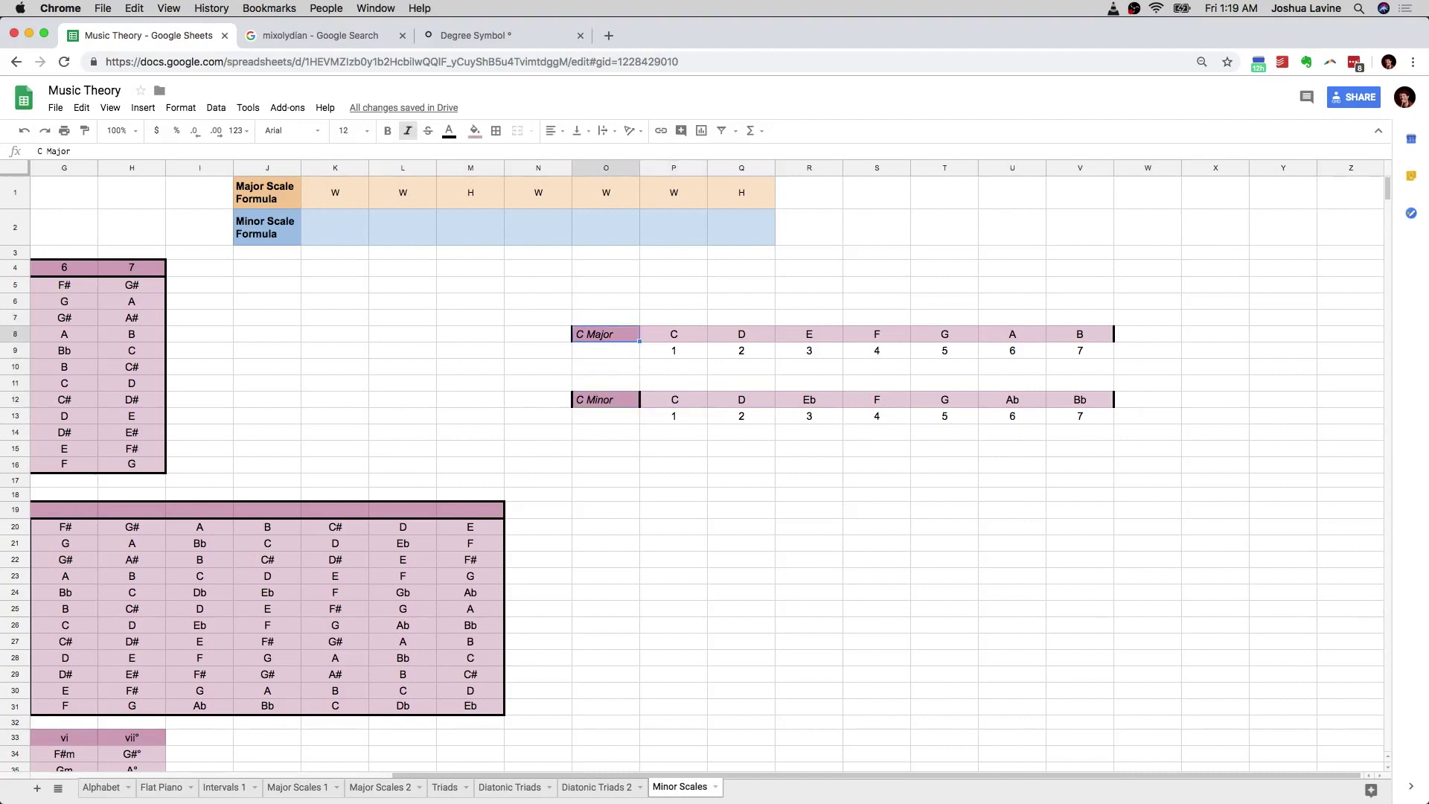
pyautogui.hotkey('shift', 'Right')
pyautogui.hotkey('shift', 'Right')
pyautogui.hotkey('shift', 'Right')
pyautogui.hotkey('shift', 'Right')
pyautogui.hotkey('shift', 'Right')
pyautogui.hotkey('shift', 'Right')
pyautogui.hotkey('shift', 'Right')
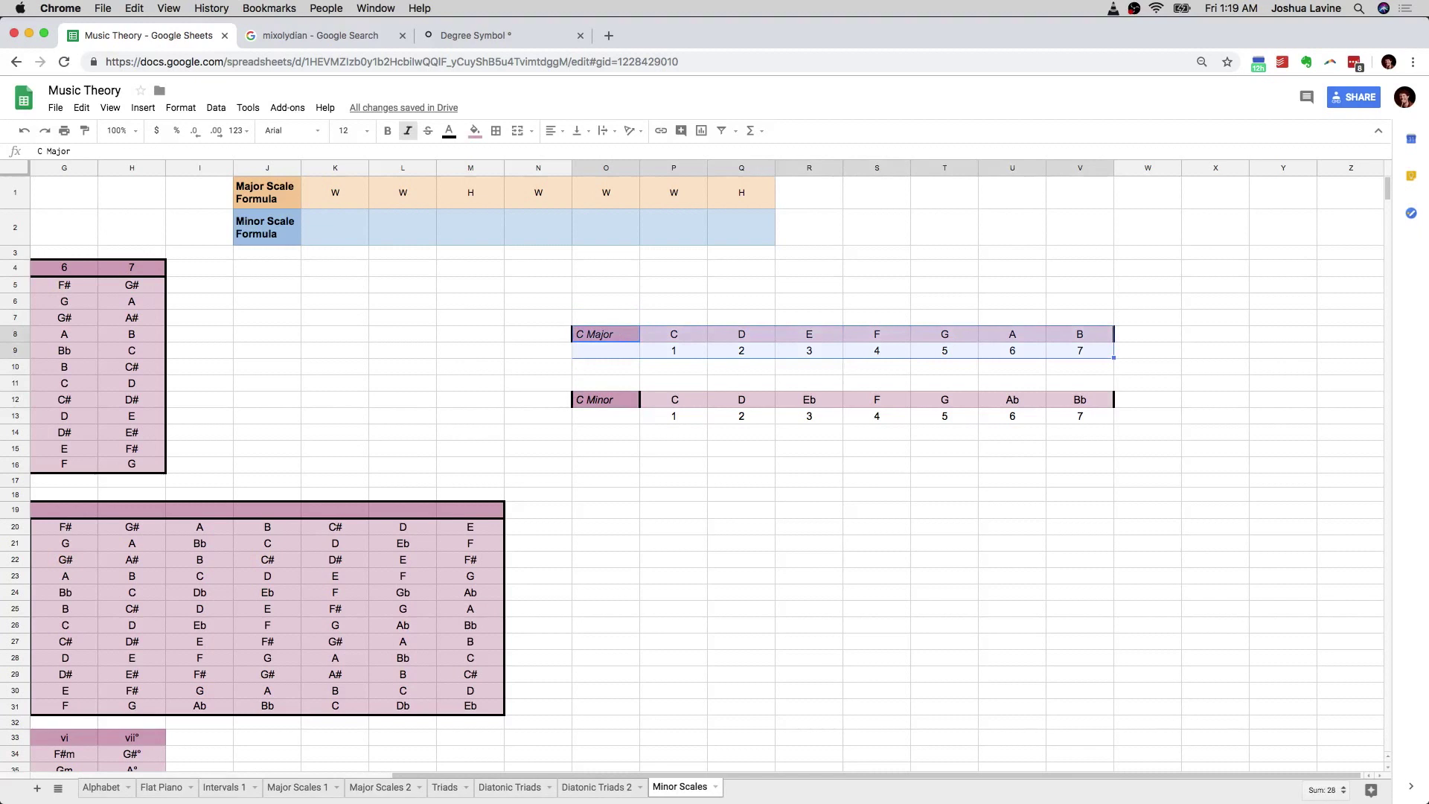
pyautogui.press('Down')
pyautogui.press('Down')
pyautogui.press('Down')
pyautogui.press('Down')
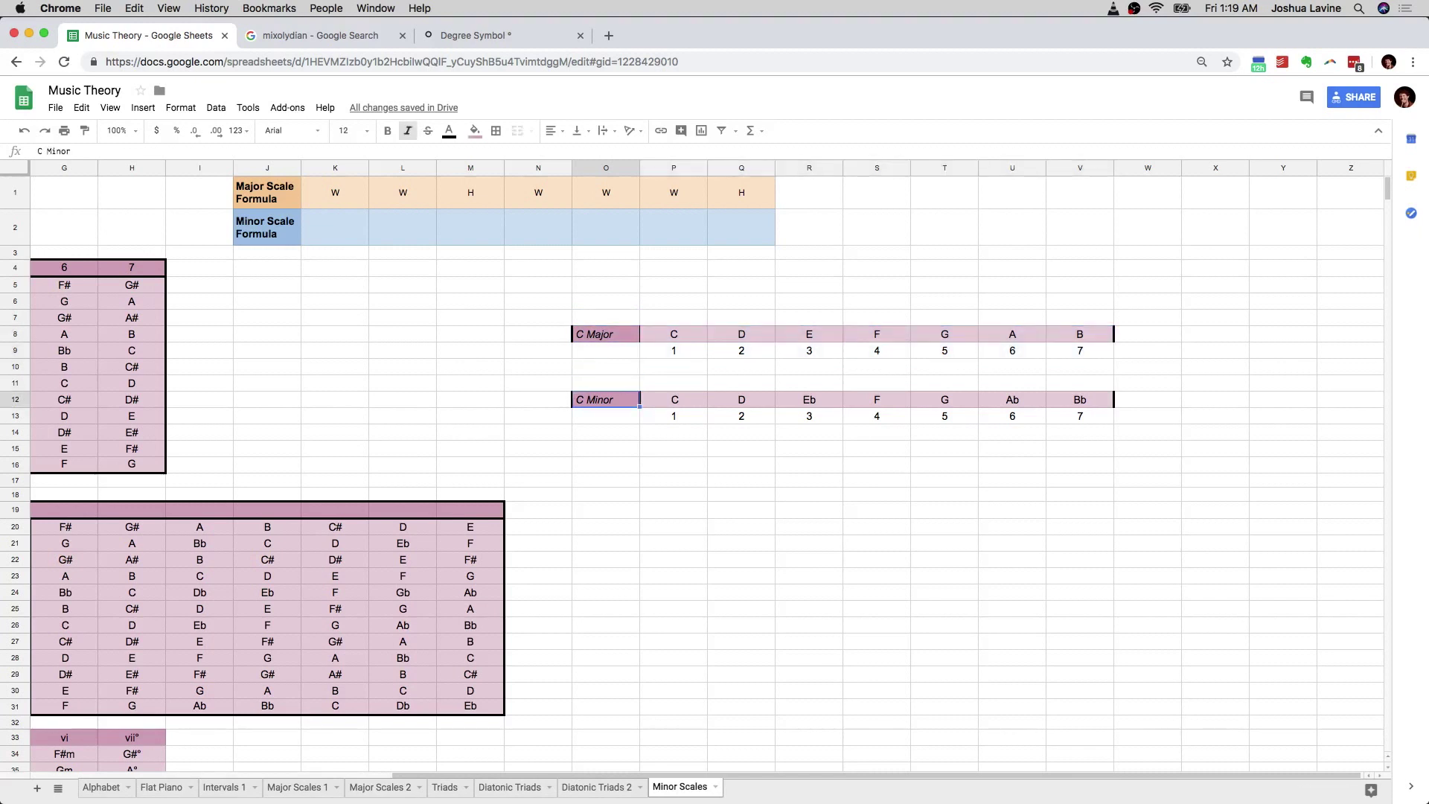
# - Compare the first degree of the C Major and C Minor scales in column P
pyautogui.press('Up')
pyautogui.press('Up')
pyautogui.press('Up')
pyautogui.press('Up')
pyautogui.press('Down')
pyautogui.press('Down')
pyautogui.press('Down')
pyautogui.press('Down')
pyautogui.press('Right')
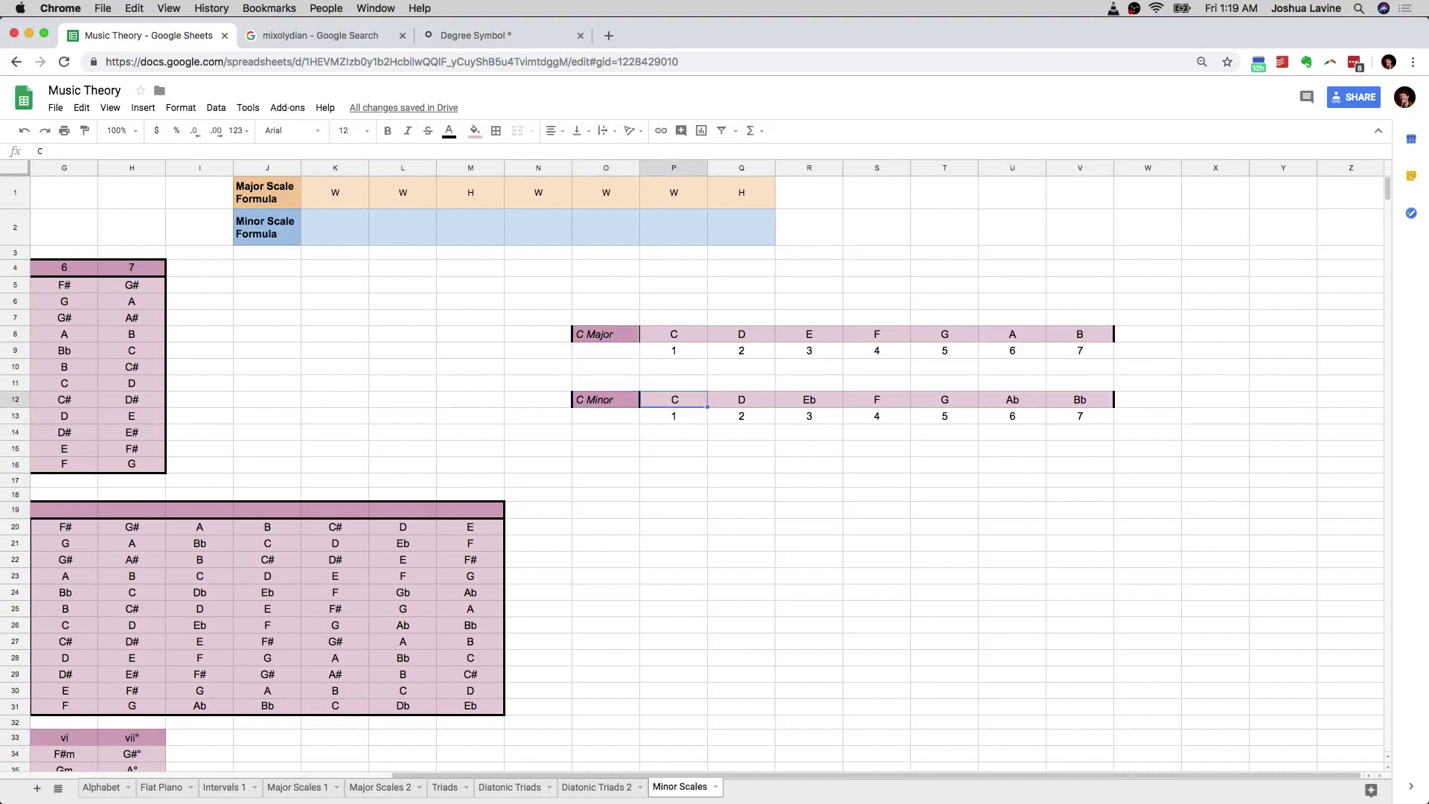
pyautogui.press('Left')
pyautogui.press('Right')
pyautogui.press('Up')
pyautogui.press('Up')
pyautogui.press('Up')
pyautogui.press('Up')
pyautogui.press('Down')
pyautogui.press('Down')
pyautogui.press('Down')
pyautogui.press('Down')
pyautogui.press('Up')
pyautogui.press('Up')
pyautogui.press('Up')
pyautogui.press('Down')
pyautogui.press('Down')
pyautogui.press('Down')
pyautogui.press('Down')
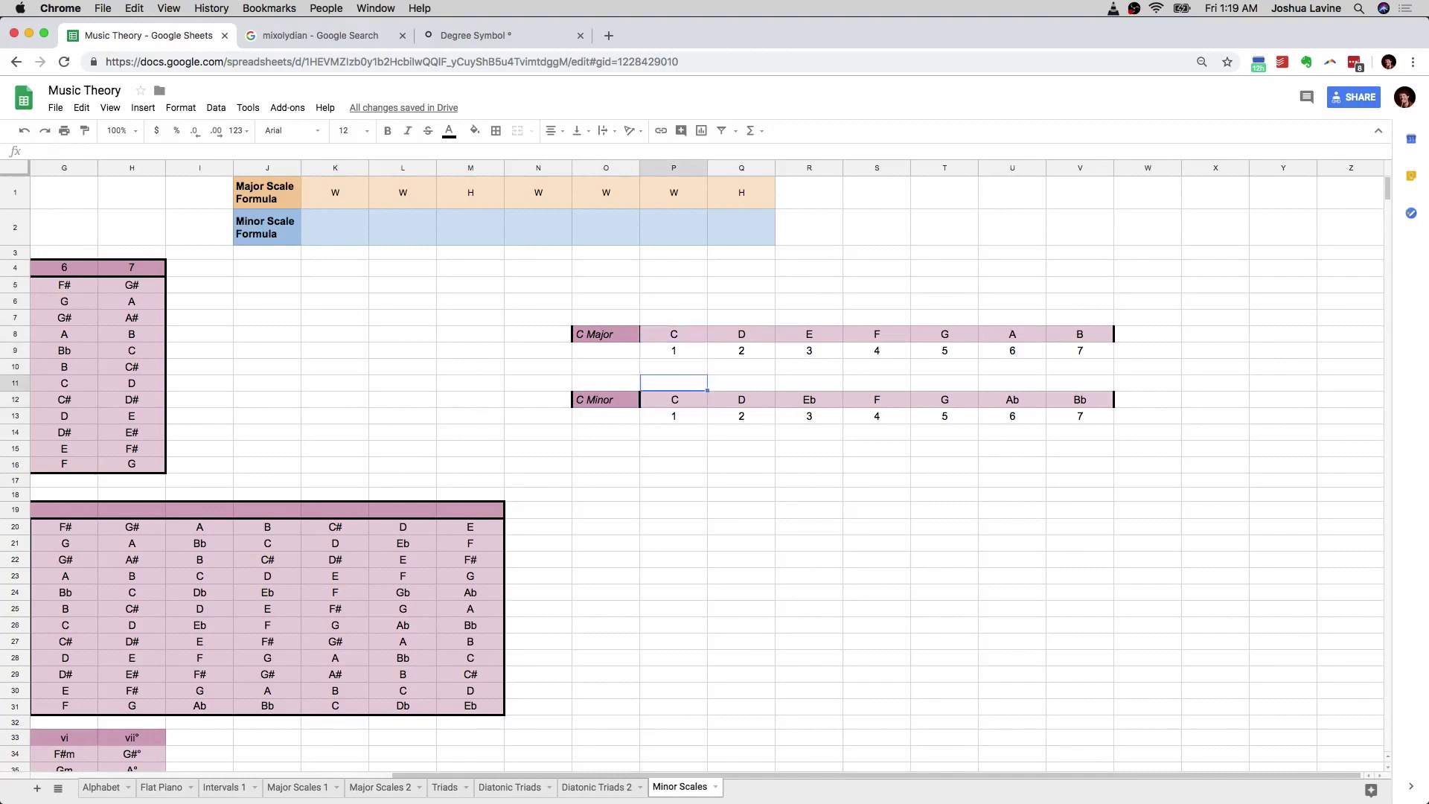
# - Compare the second degree of the C Major and C Minor scales in column Q
pyautogui.press('Right')
pyautogui.press('Right')
pyautogui.press('Up')
pyautogui.press('Up')
pyautogui.press('Up')
pyautogui.press('Up')
pyautogui.press('Left')
pyautogui.press('Down')
pyautogui.press('Down')
pyautogui.press('Down')
pyautogui.press('Down')
pyautogui.press('Up')
pyautogui.press('Up')
pyautogui.press('Up')
pyautogui.press('Up')
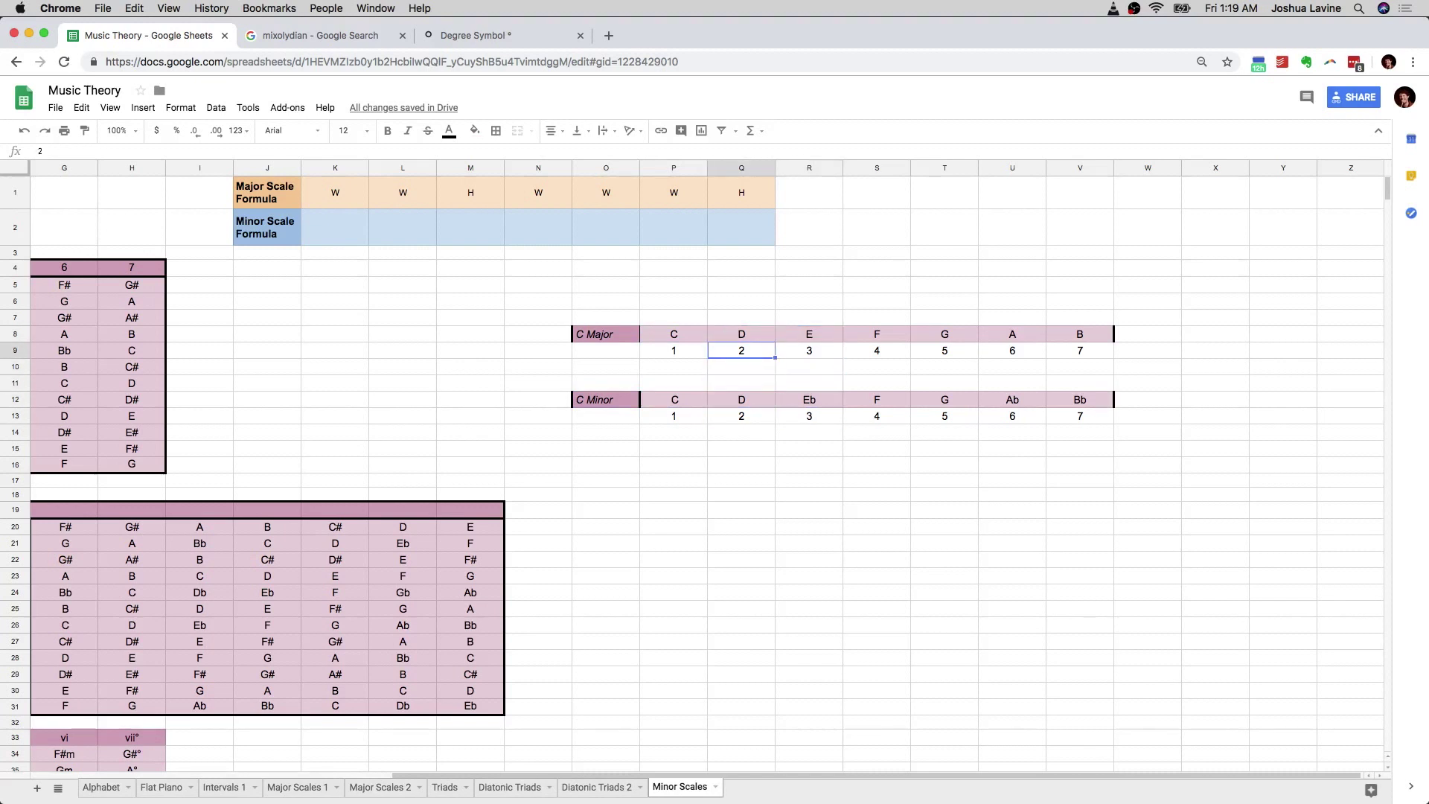
# - Change the third degree number of the C Minor scale in R13 to b3
pyautogui.press('Right')
pyautogui.press('Down')
pyautogui.press('Down')
pyautogui.press('Down')
pyautogui.press('Up')
pyautogui.press('Up')
pyautogui.press('Up')
pyautogui.press('Up')
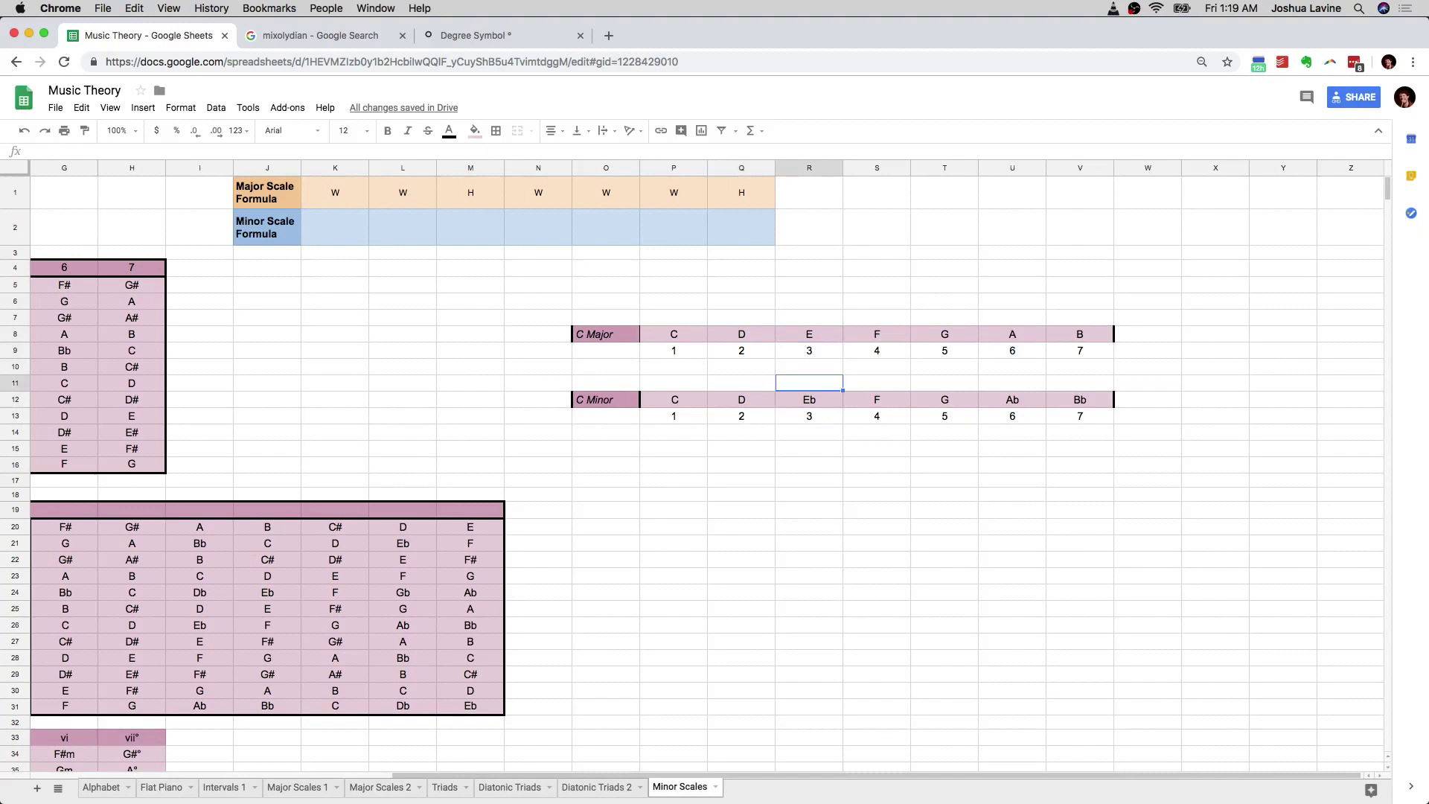
pyautogui.press('Down')
pyautogui.press('Down')
pyautogui.press('Down')
pyautogui.press('Down')
pyautogui.press('Down')
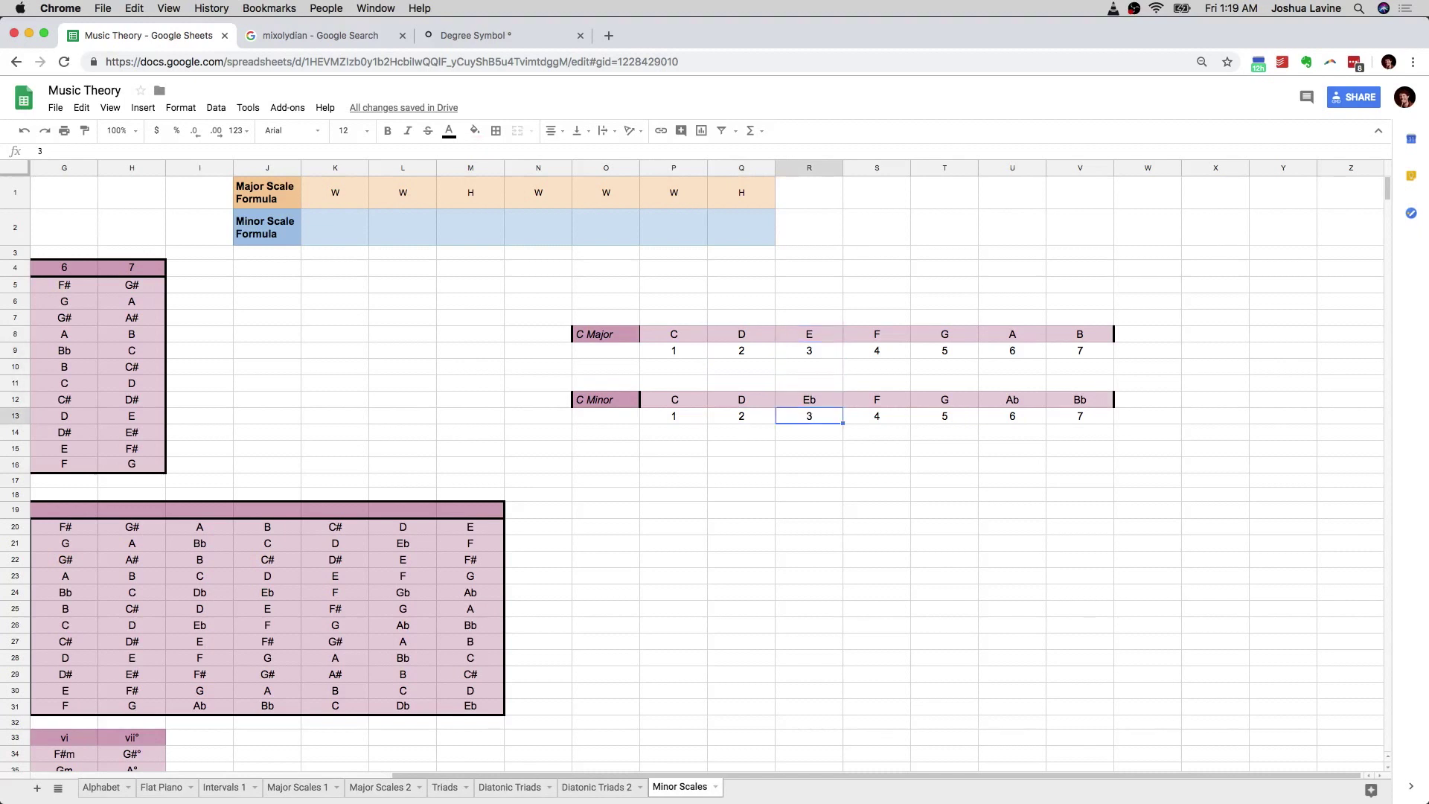
pyautogui.write('b3')
pyautogui.press('Right')
# - Compare the third degree of C Minor with that of C Major in column R
pyautogui.press('Left')
pyautogui.press('Up')
pyautogui.press('Up')
pyautogui.press('Up')
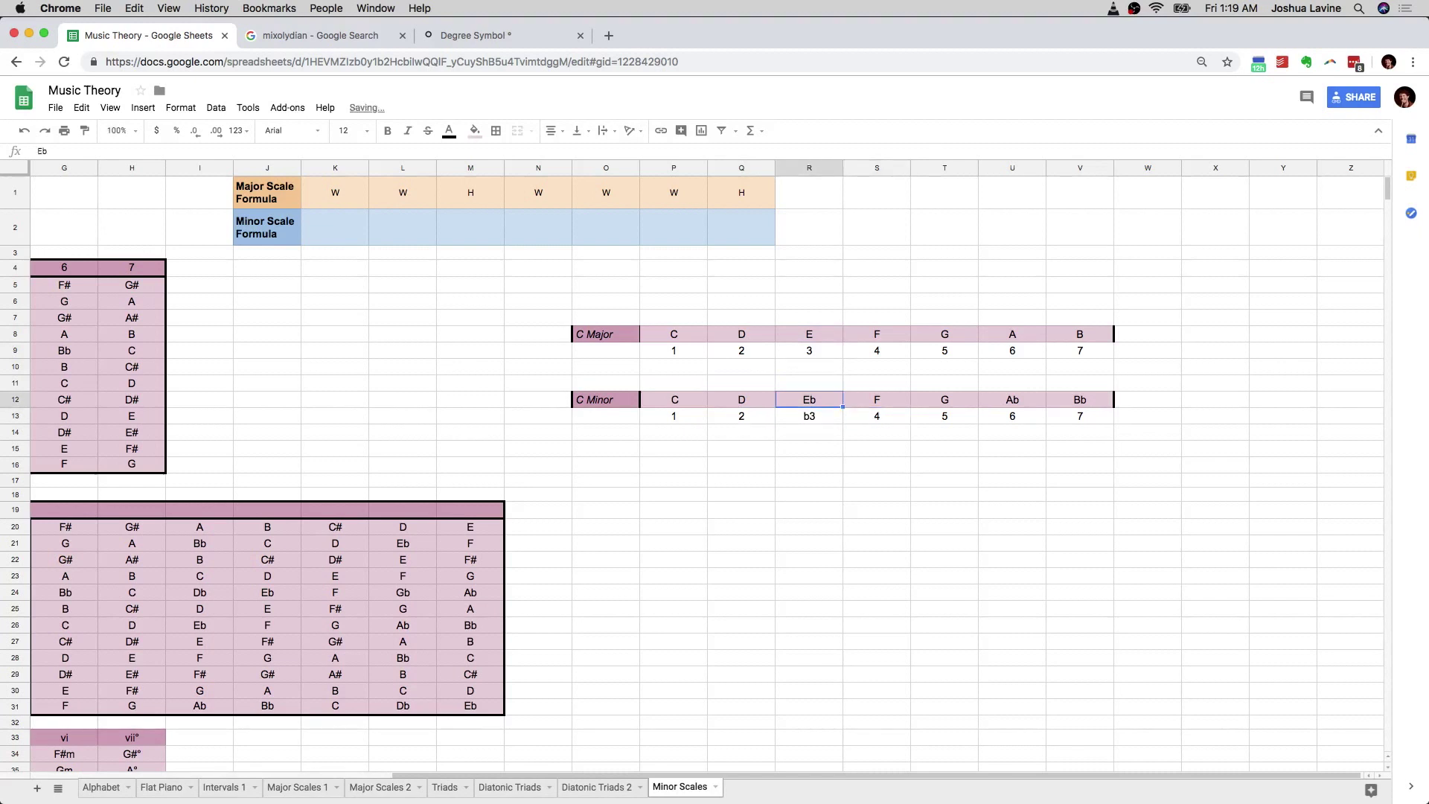
pyautogui.press('Up')
pyautogui.press('Up')
pyautogui.press('Down')
pyautogui.press('Down')
pyautogui.press('Down')
pyautogui.press('Down')
# - Compare the fourth and fifth degrees of the C Major and C Minor scales in columns S and T
pyautogui.press('Right')
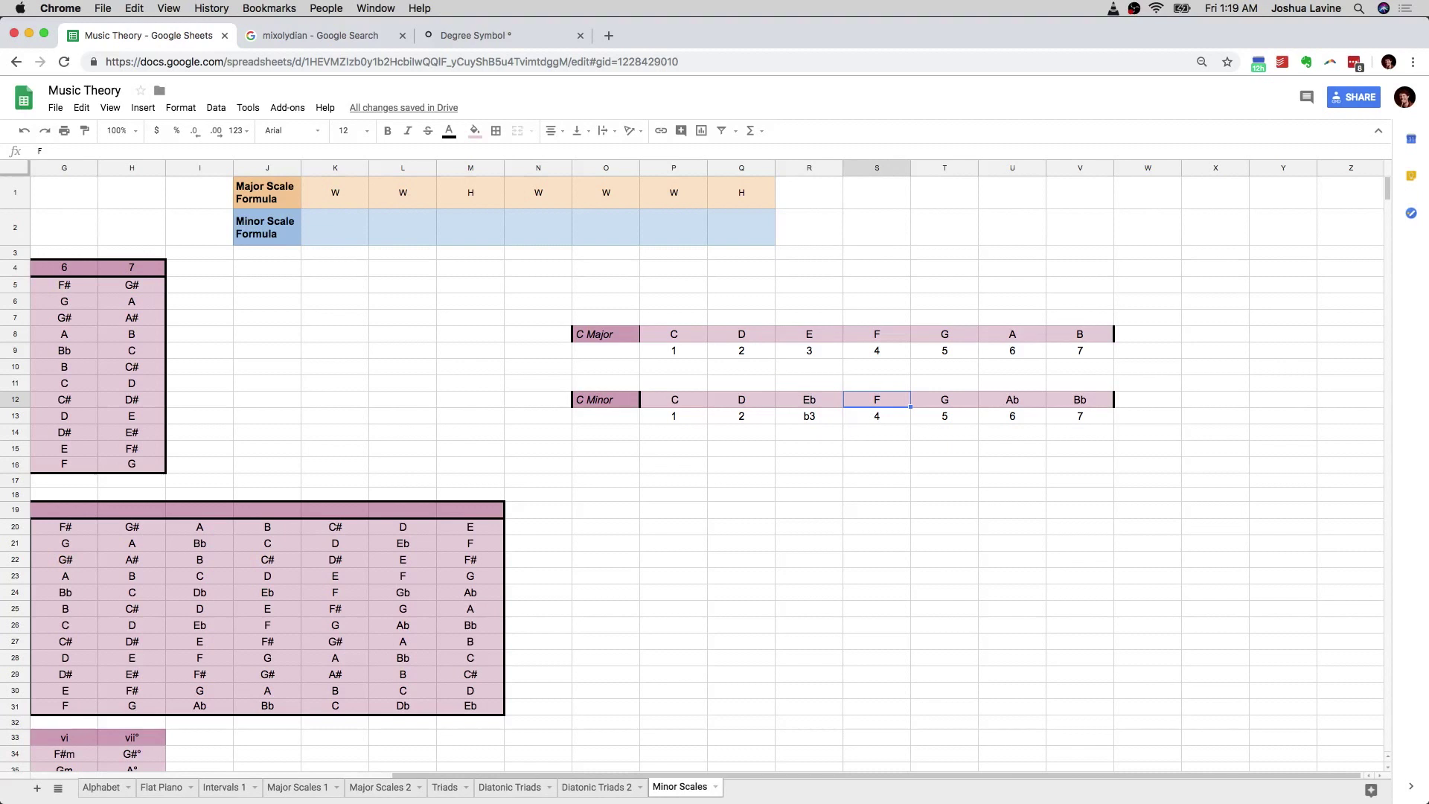
pyautogui.hotkey('shift', 'Up')
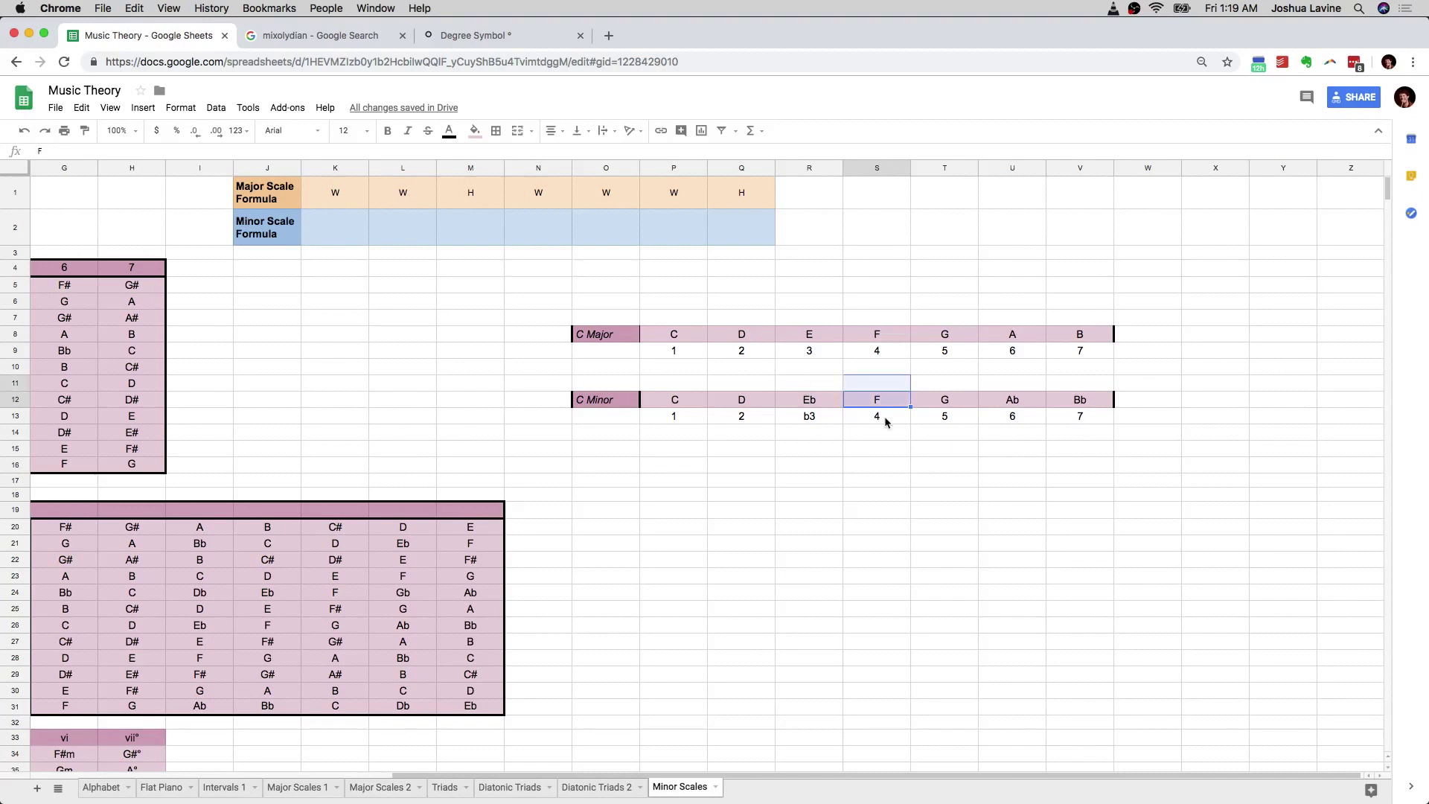
pyautogui.click(953, 400)
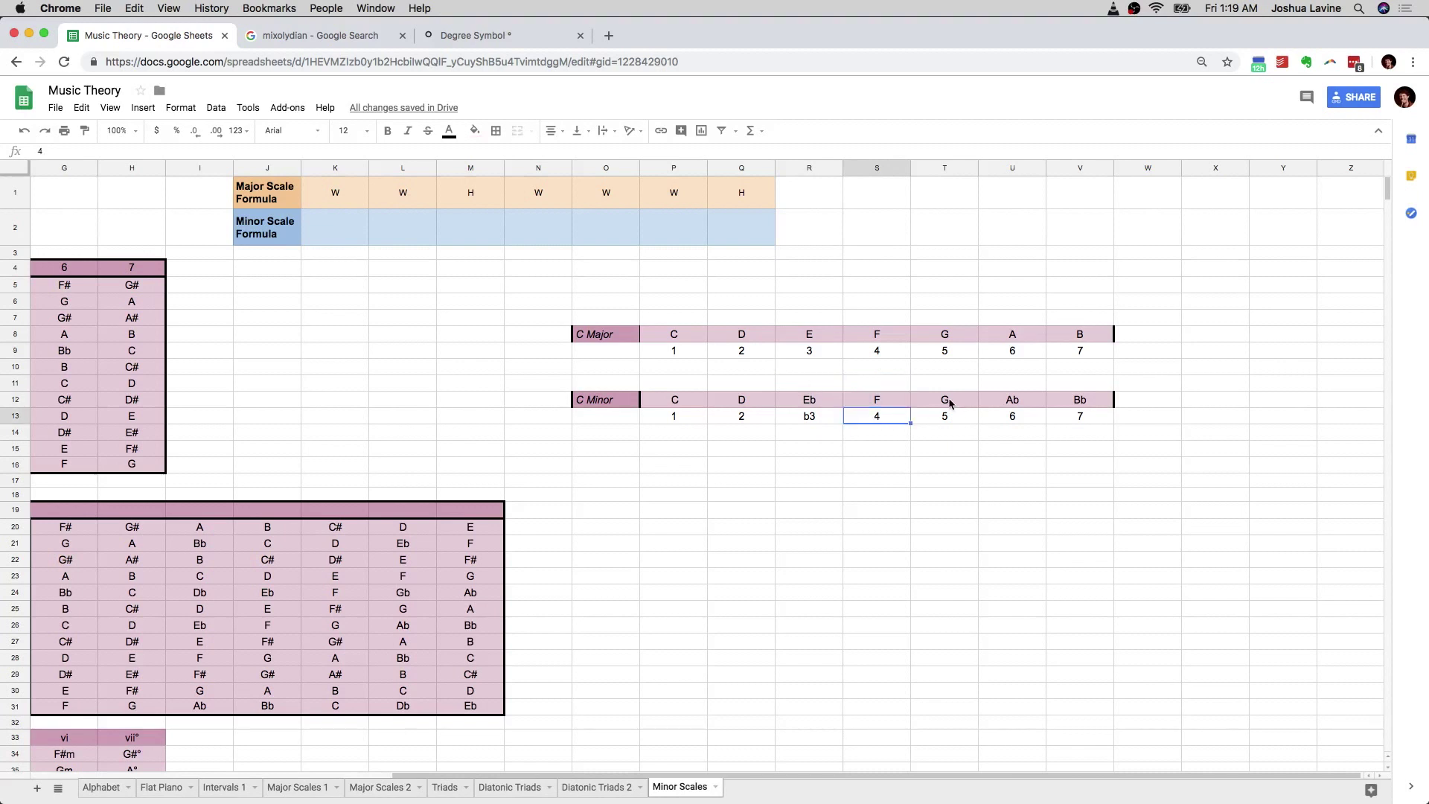
pyautogui.keyDown('shift'); pyautogui.click(952, 335); pyautogui.keyUp('shift')
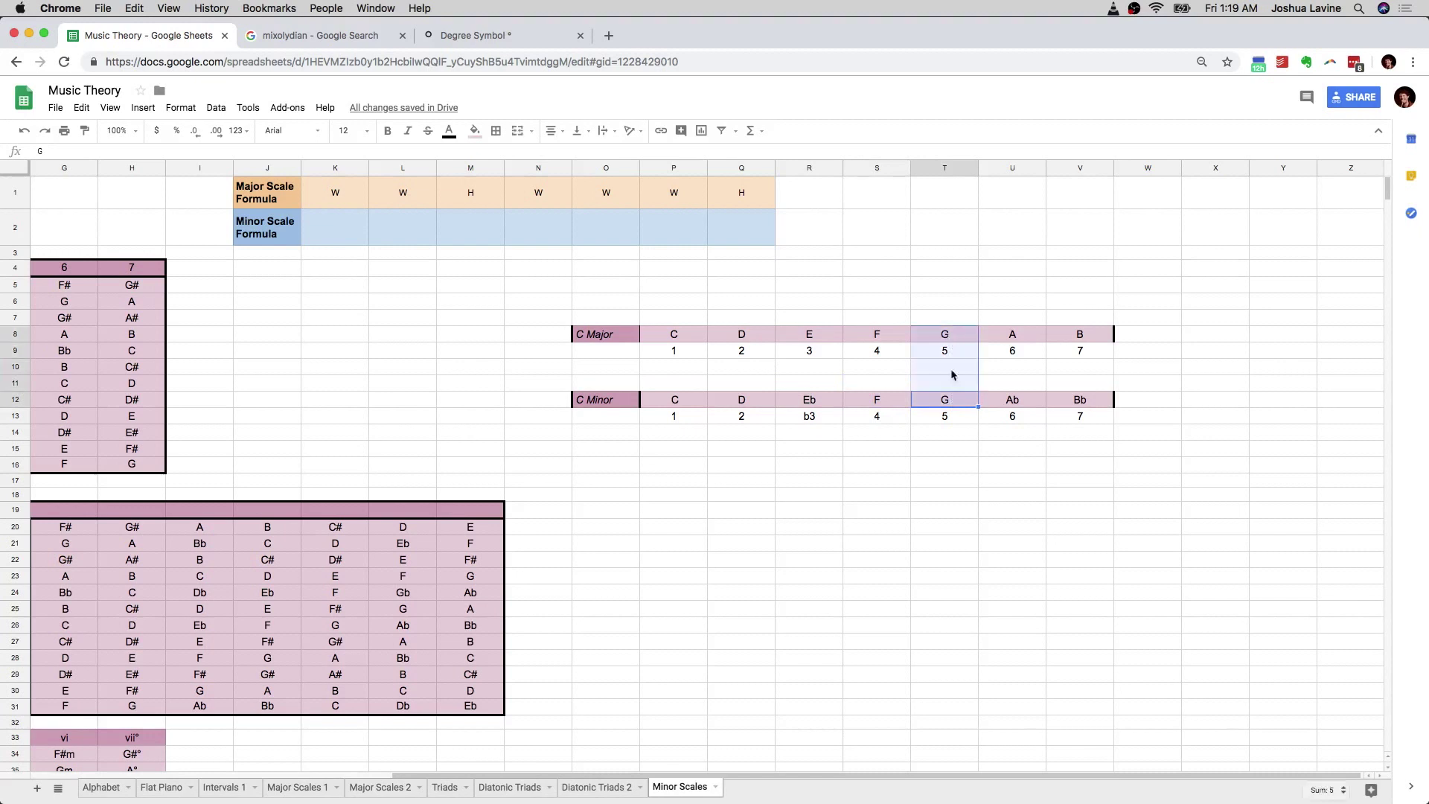
pyautogui.click(949, 413)
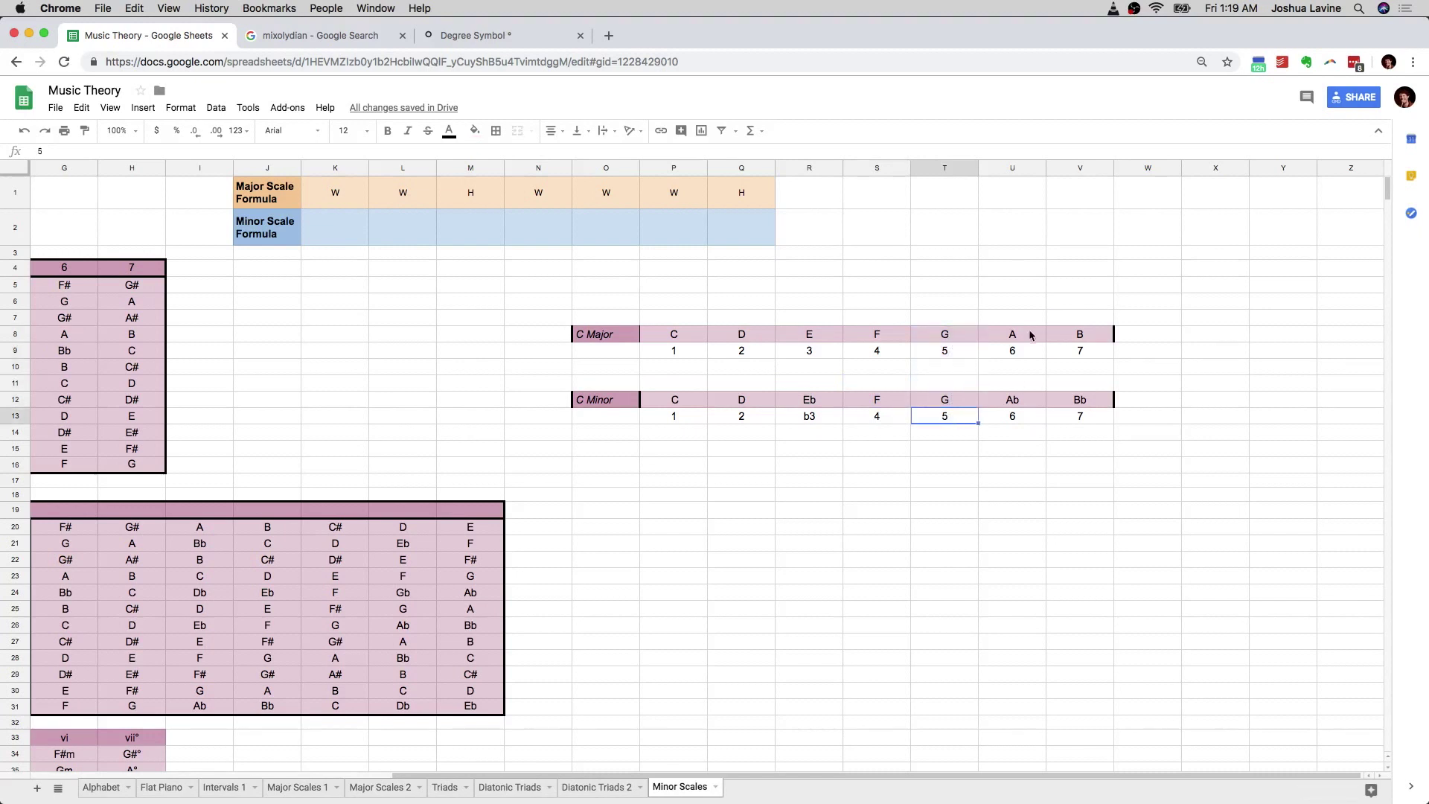
# - Compare the sixth degree of both C scales, and set the C Minor degree numbers in U13 and V13 to b6 and b7
pyautogui.click(1028, 331)
pyautogui.click(1025, 349)
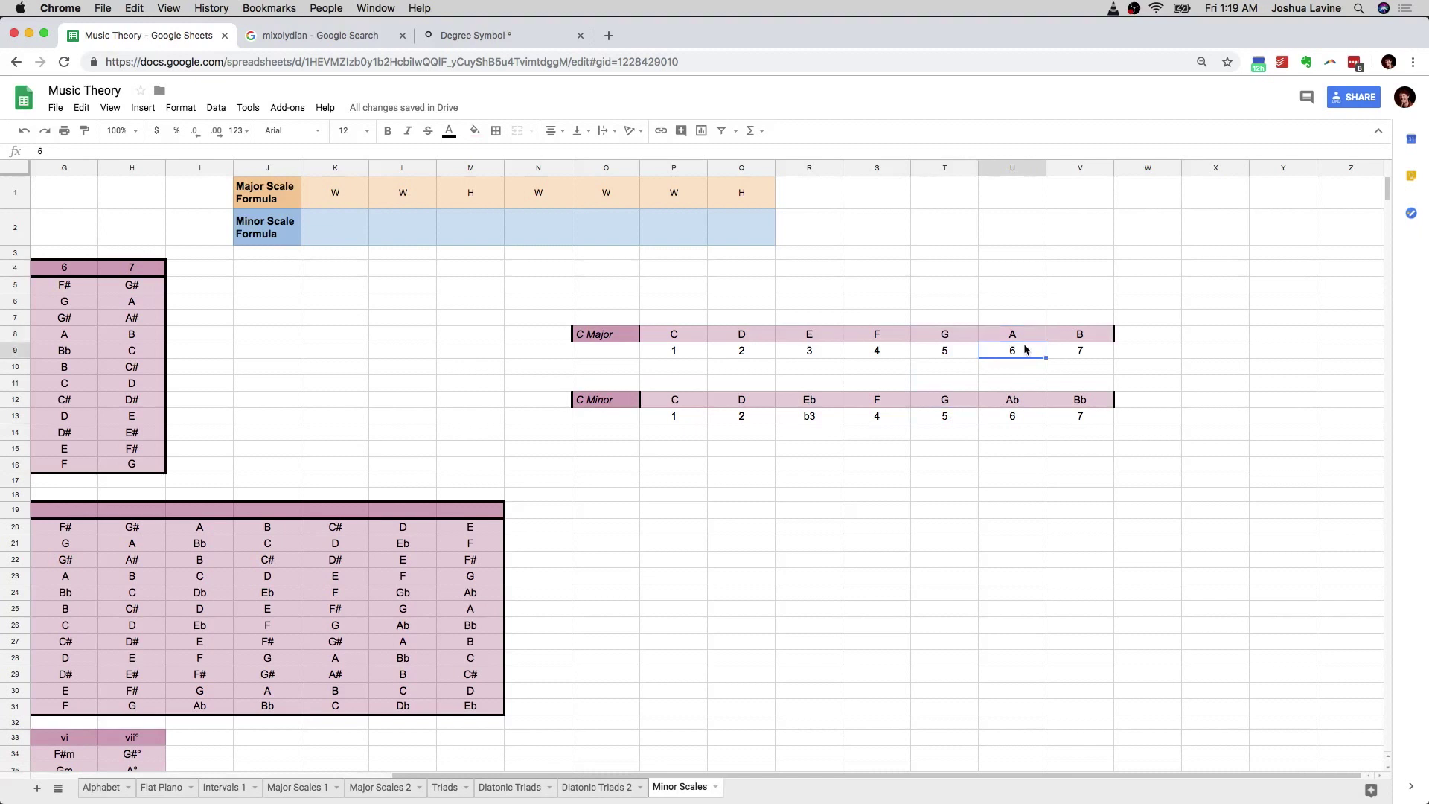
pyautogui.click(1026, 337)
pyautogui.click(1023, 402)
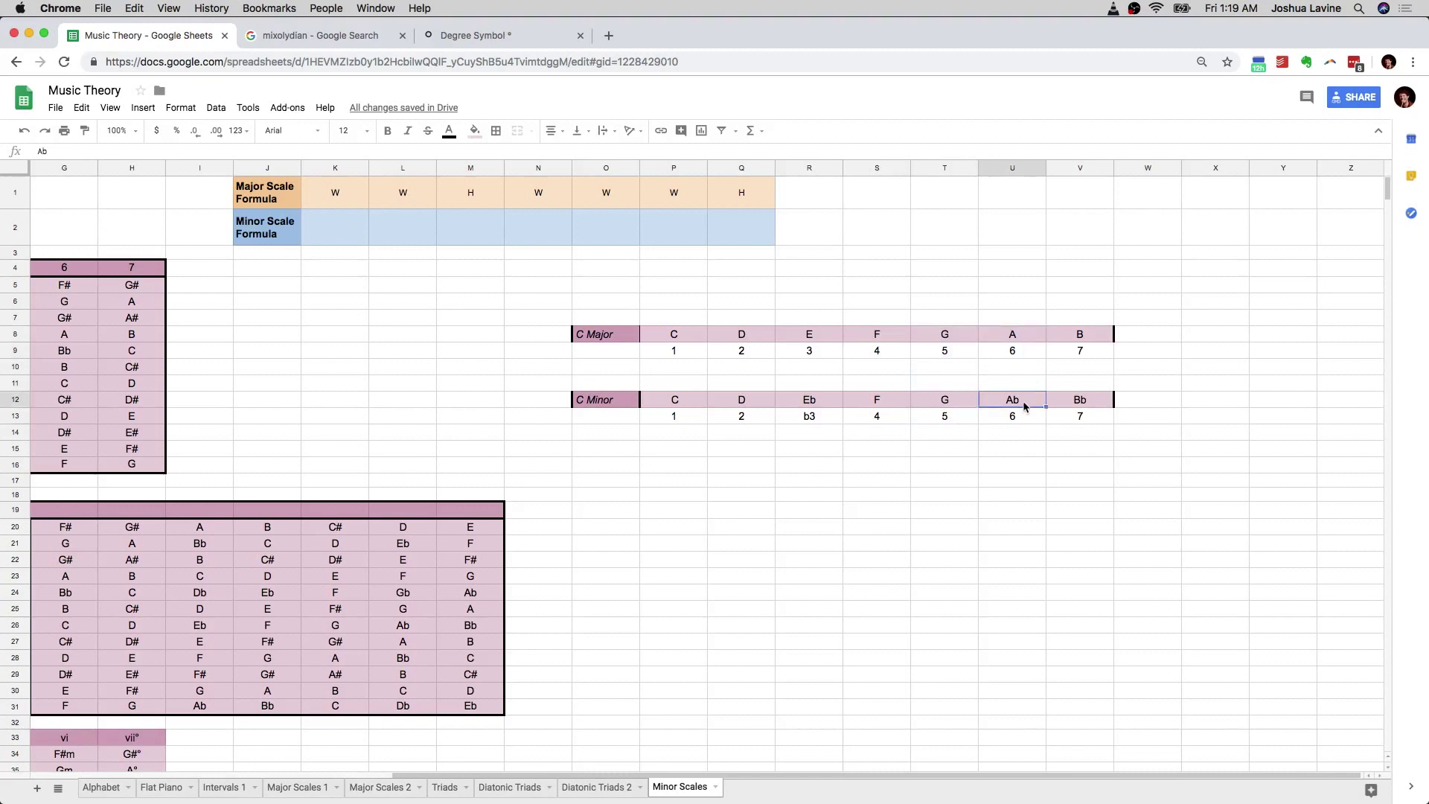
pyautogui.click(1024, 415)
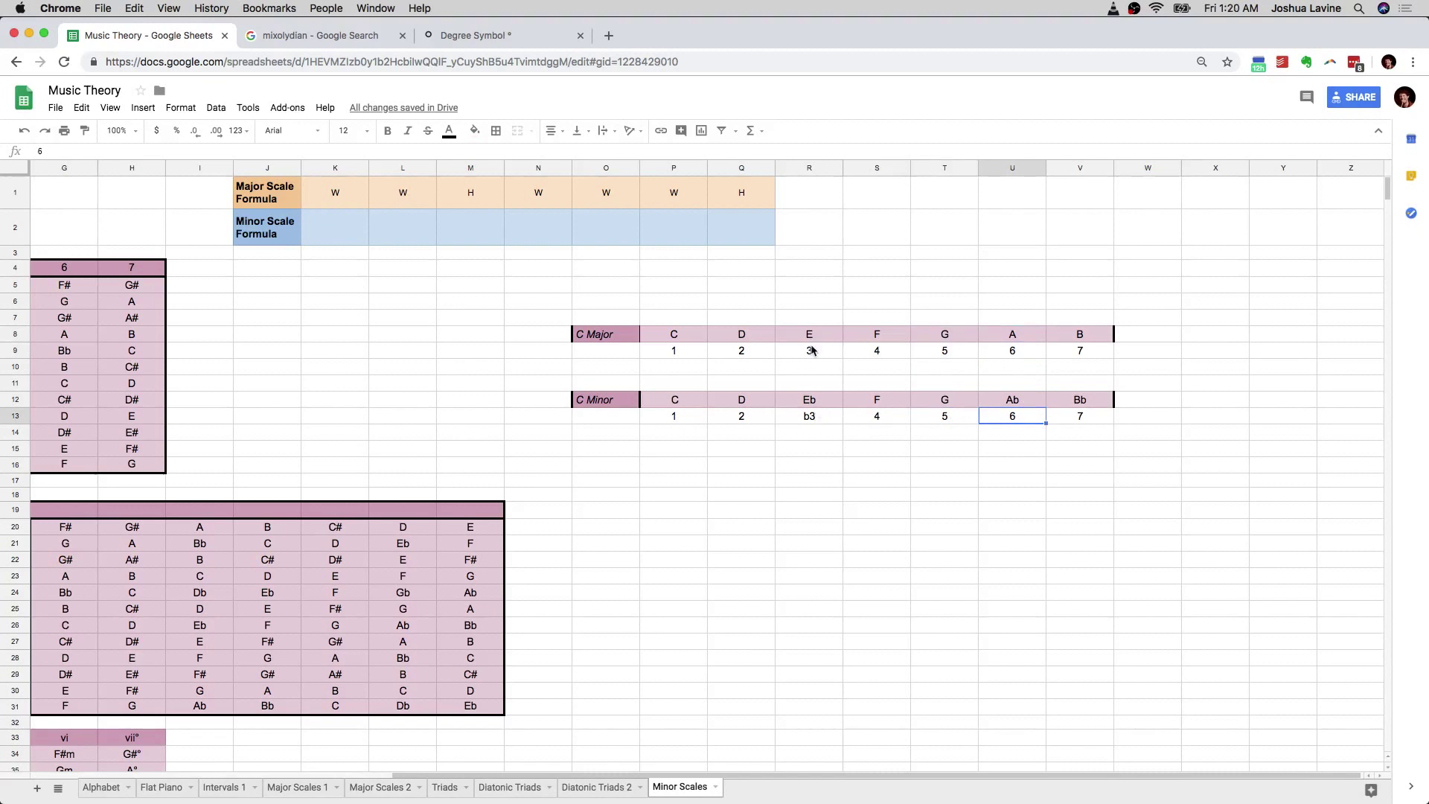
pyautogui.write('b6')
pyautogui.press('Tab')
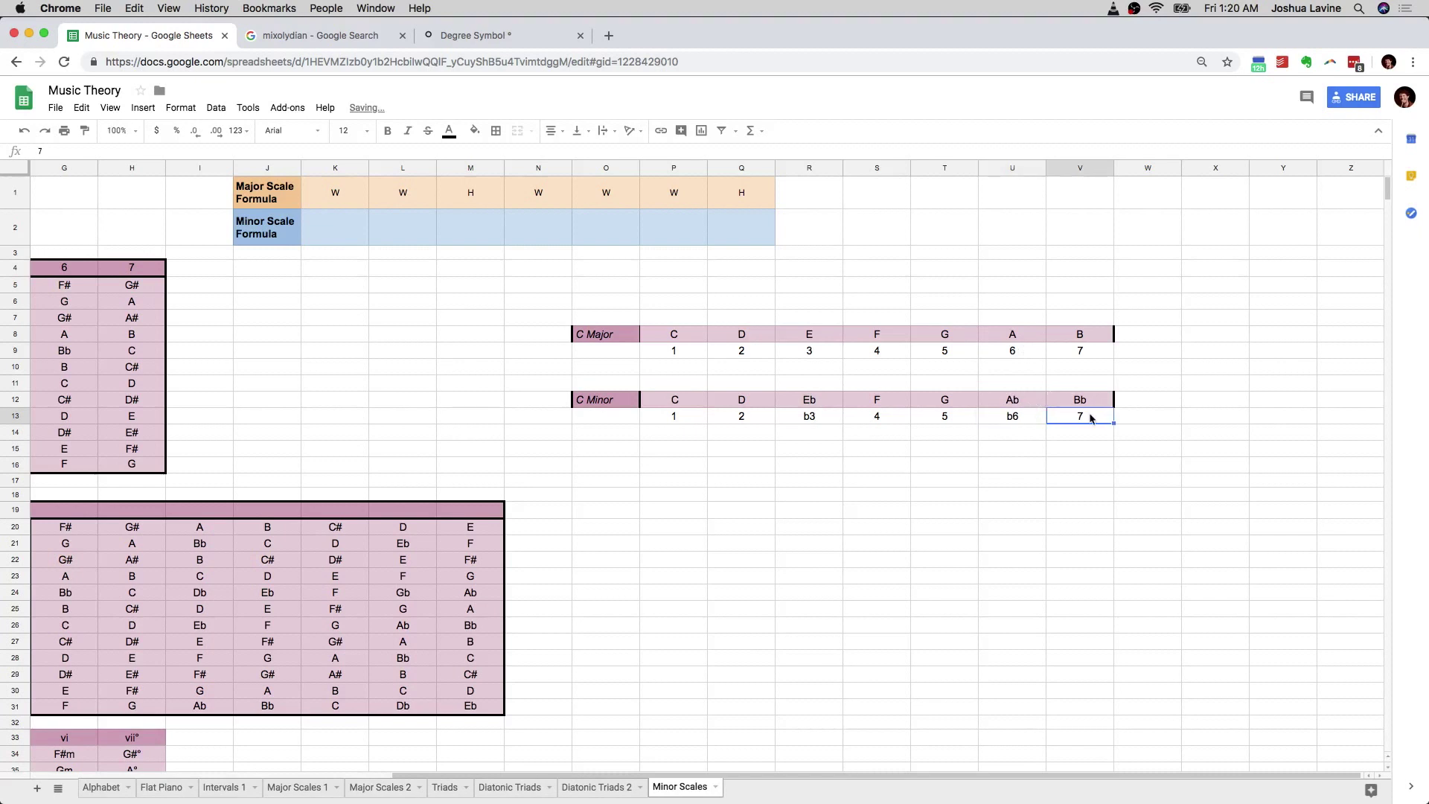
pyautogui.write('bb')
pyautogui.click(1123, 421)
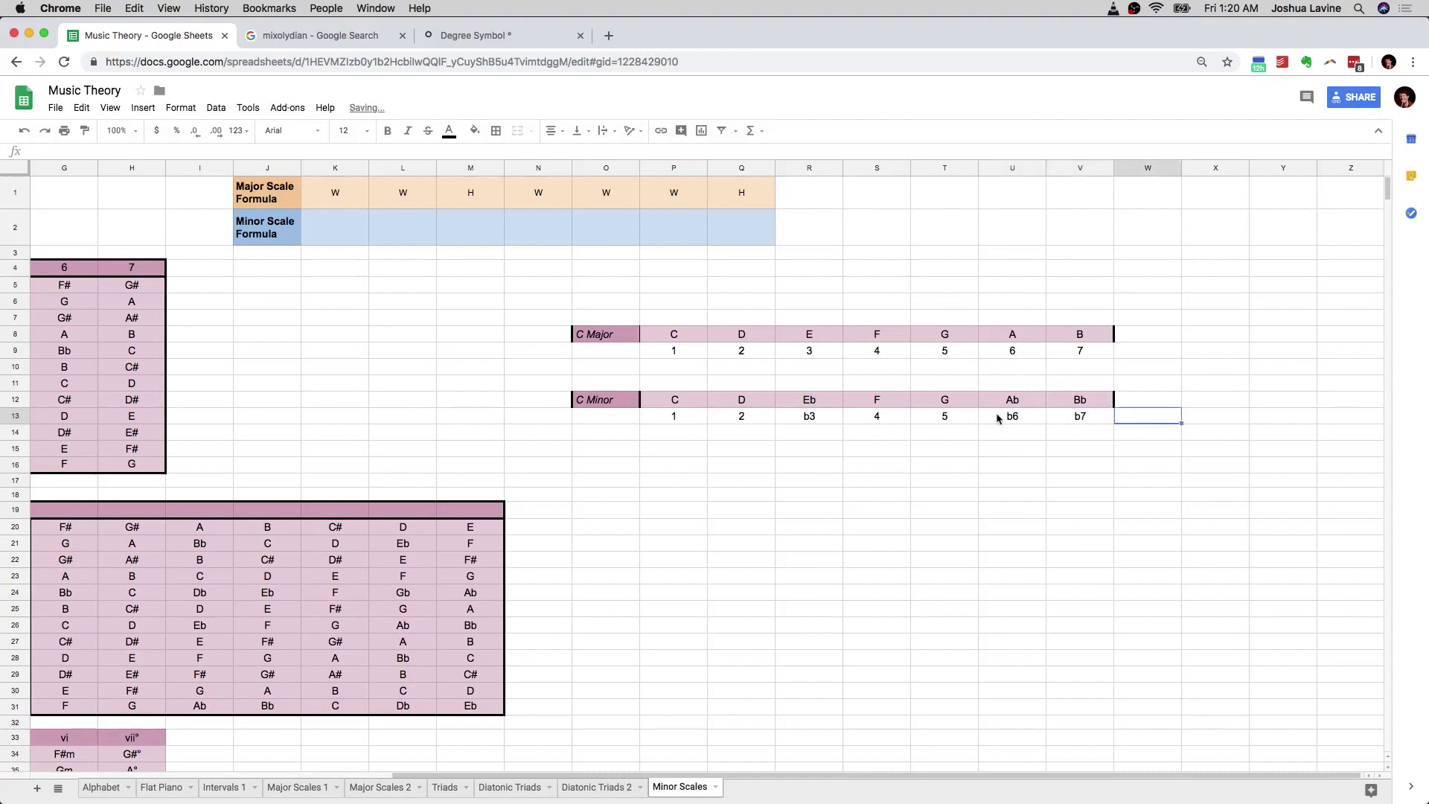
# - Review the C Minor degree numbers one by one across row 13
pyautogui.moveTo(676, 416); pyautogui.dragTo(1067, 421)
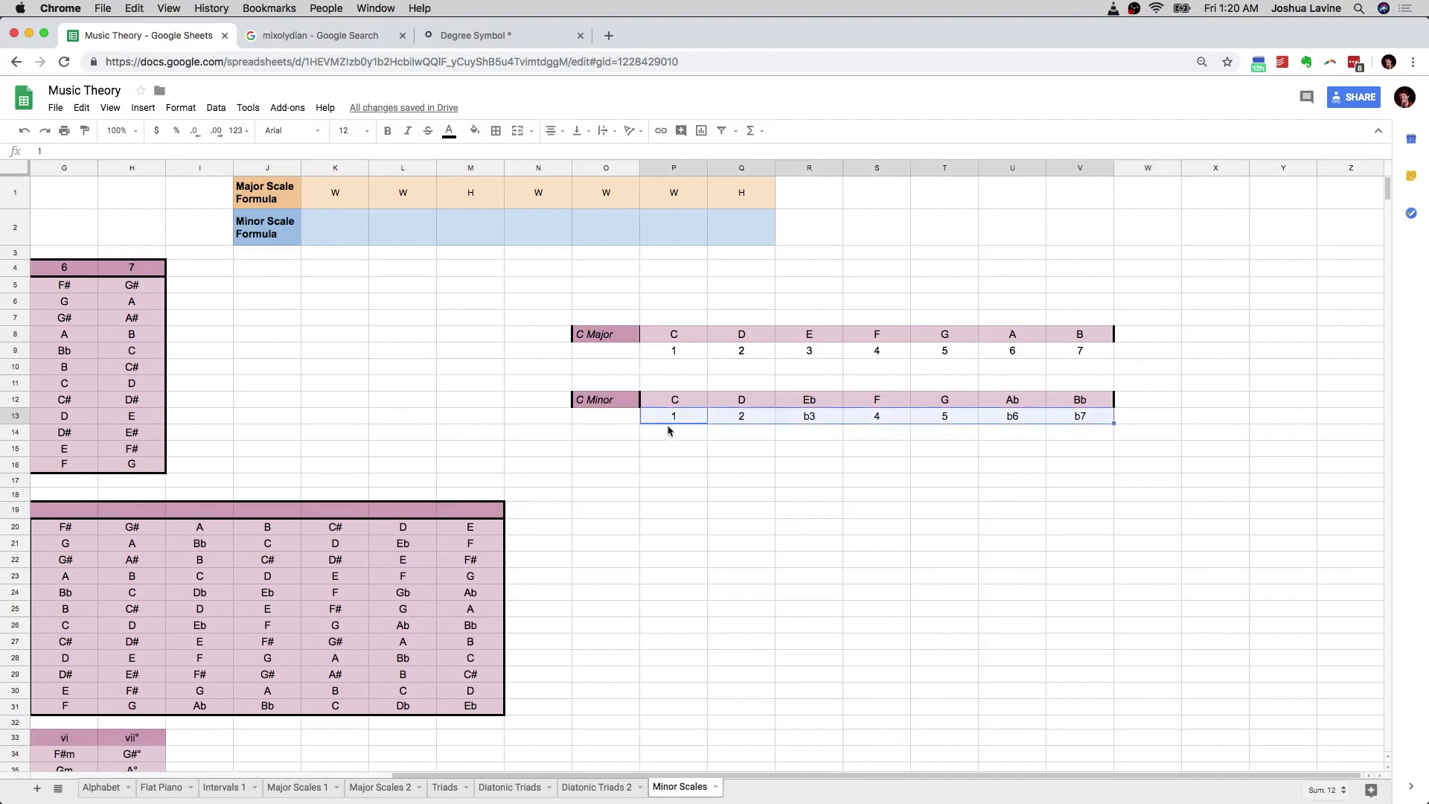
pyautogui.click(730, 421)
pyautogui.click(813, 420)
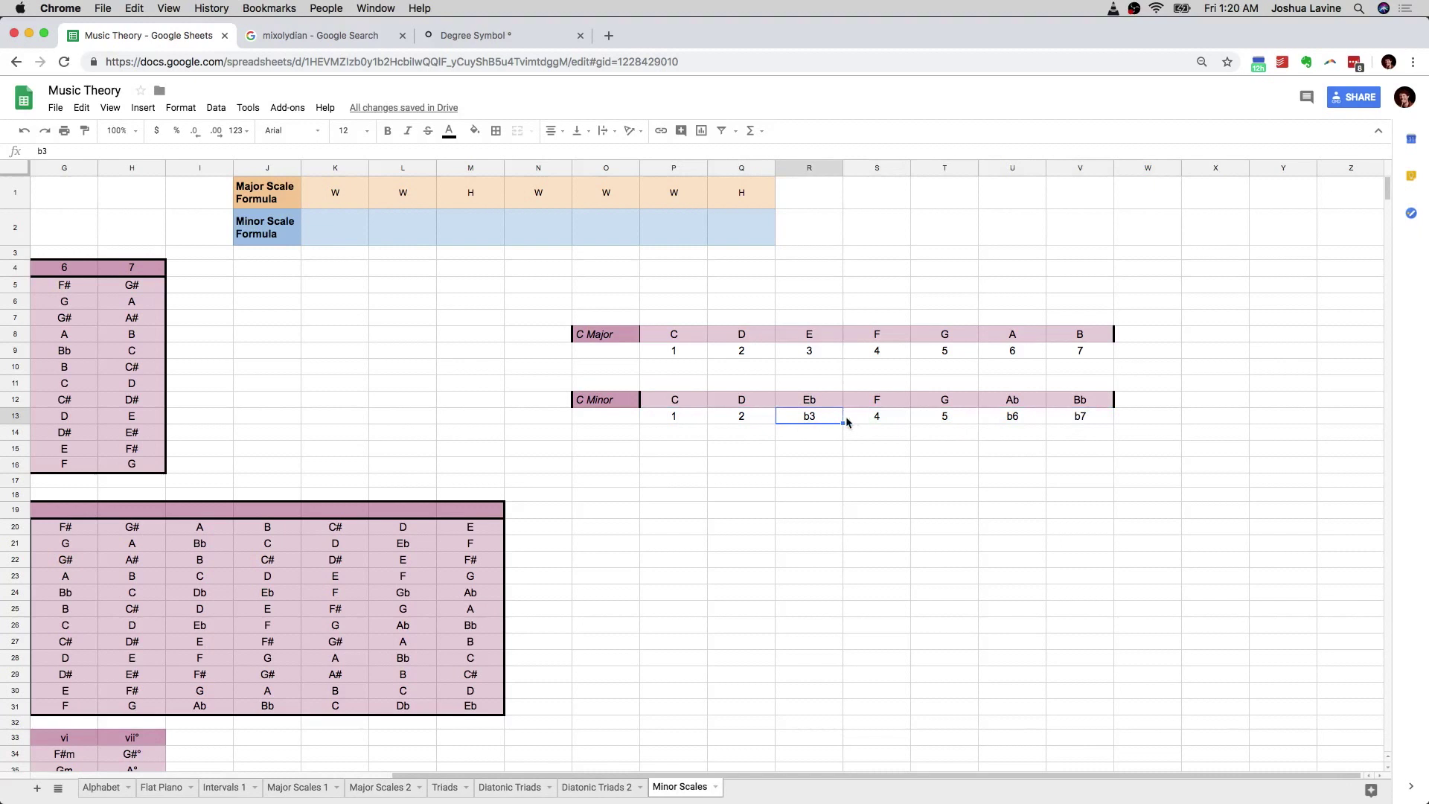
pyautogui.click(871, 421)
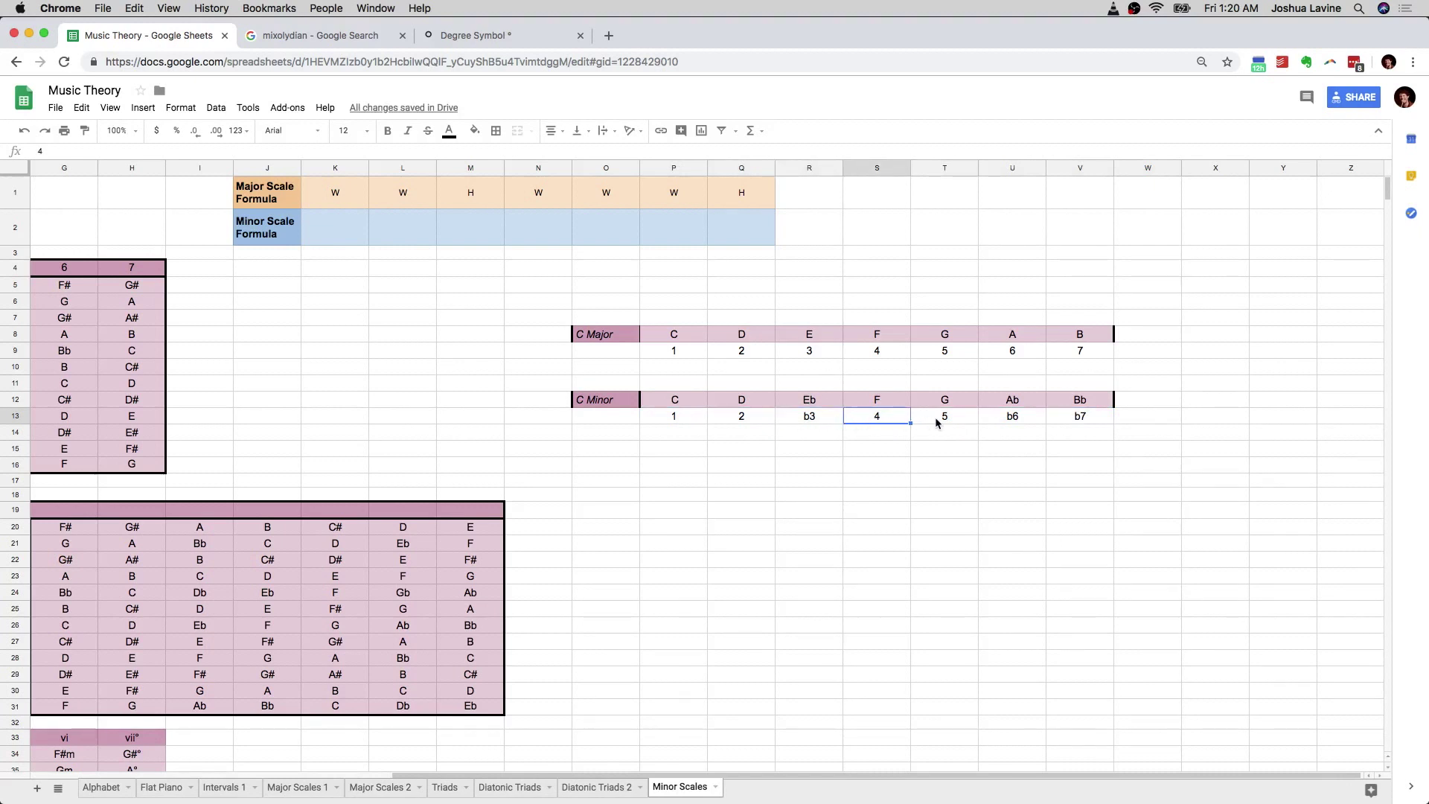
pyautogui.click(961, 422)
pyautogui.click(997, 422)
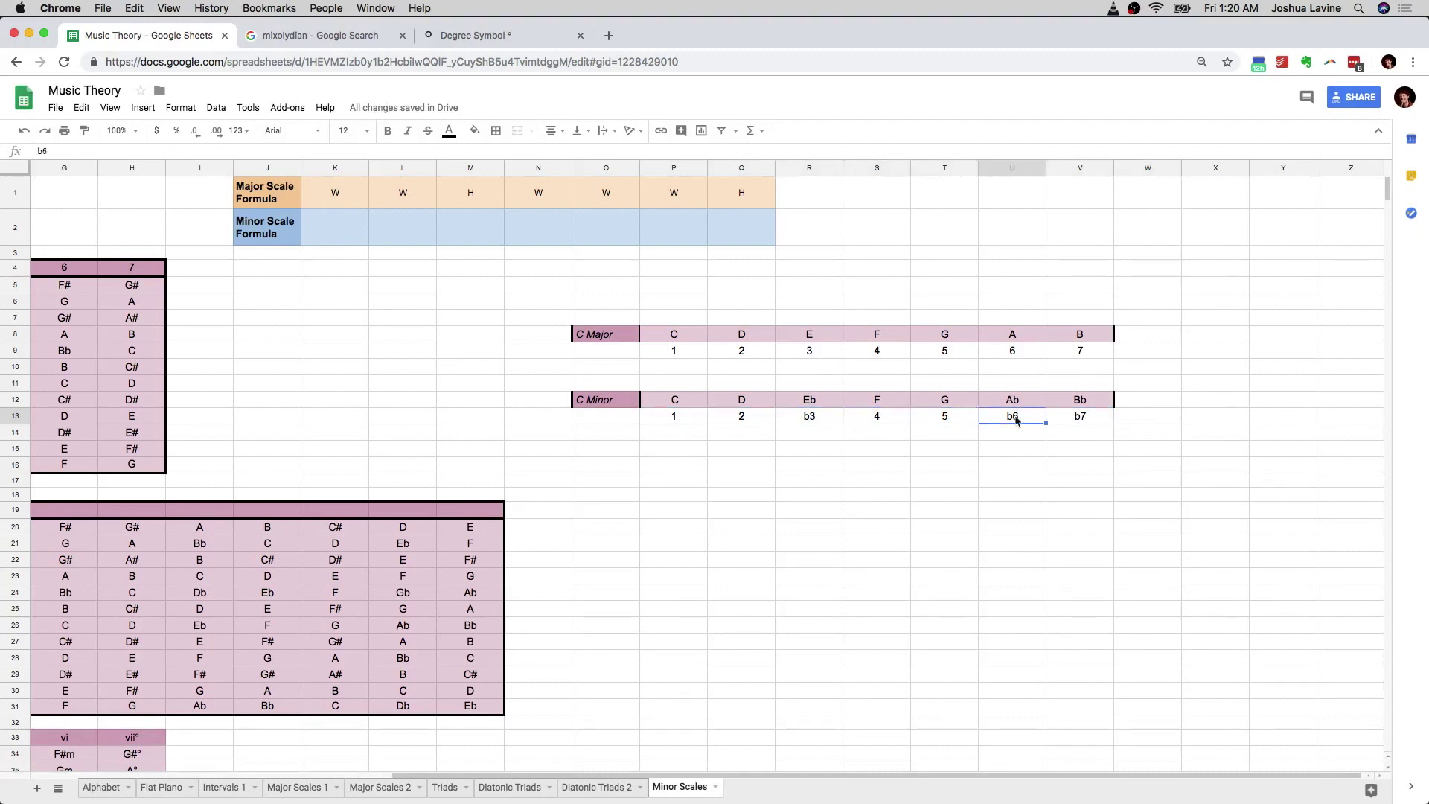
pyautogui.click(1081, 422)
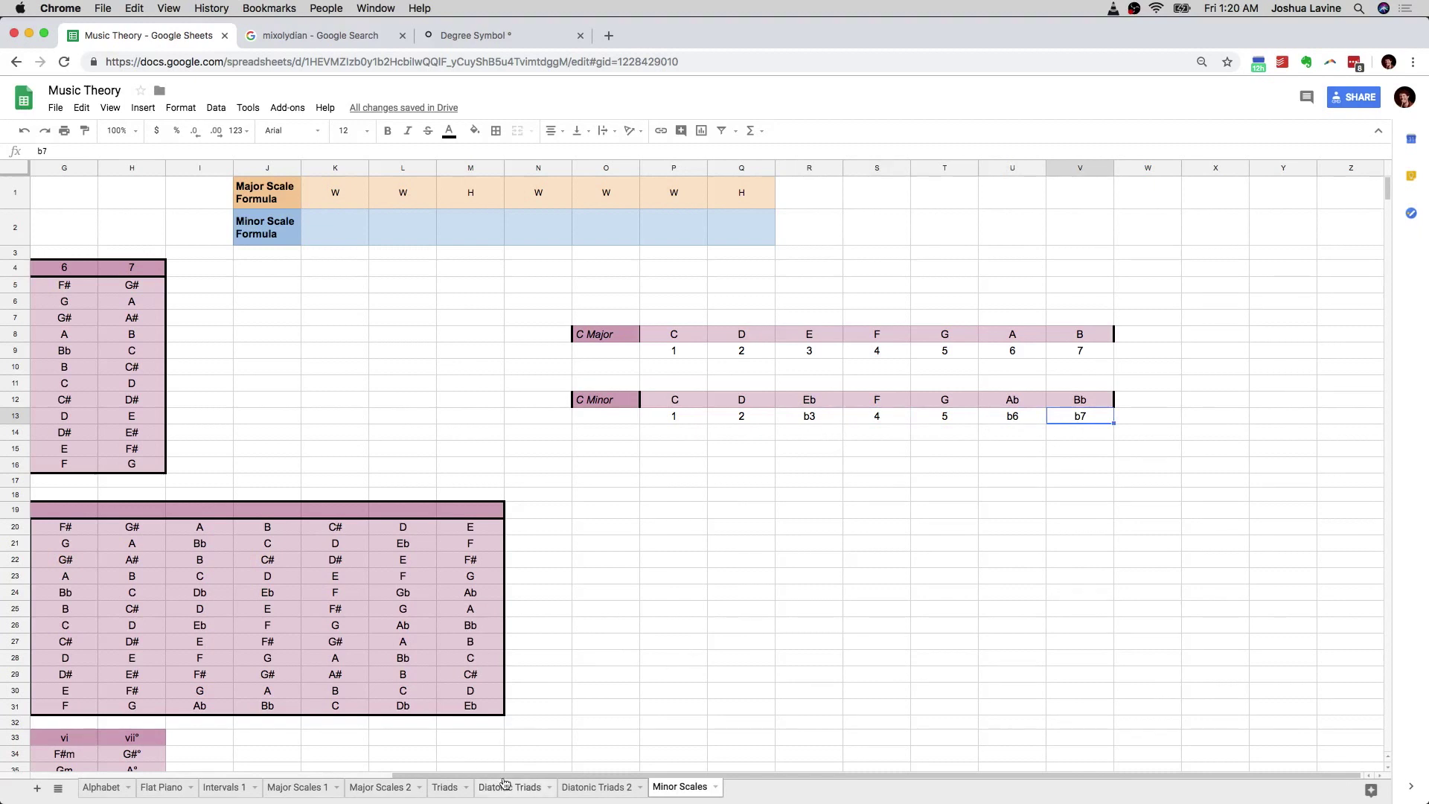
# - Copy the C Minor degree numbers in P13:V13
pyautogui.moveTo(506, 778); pyautogui.dragTo(572, 778)
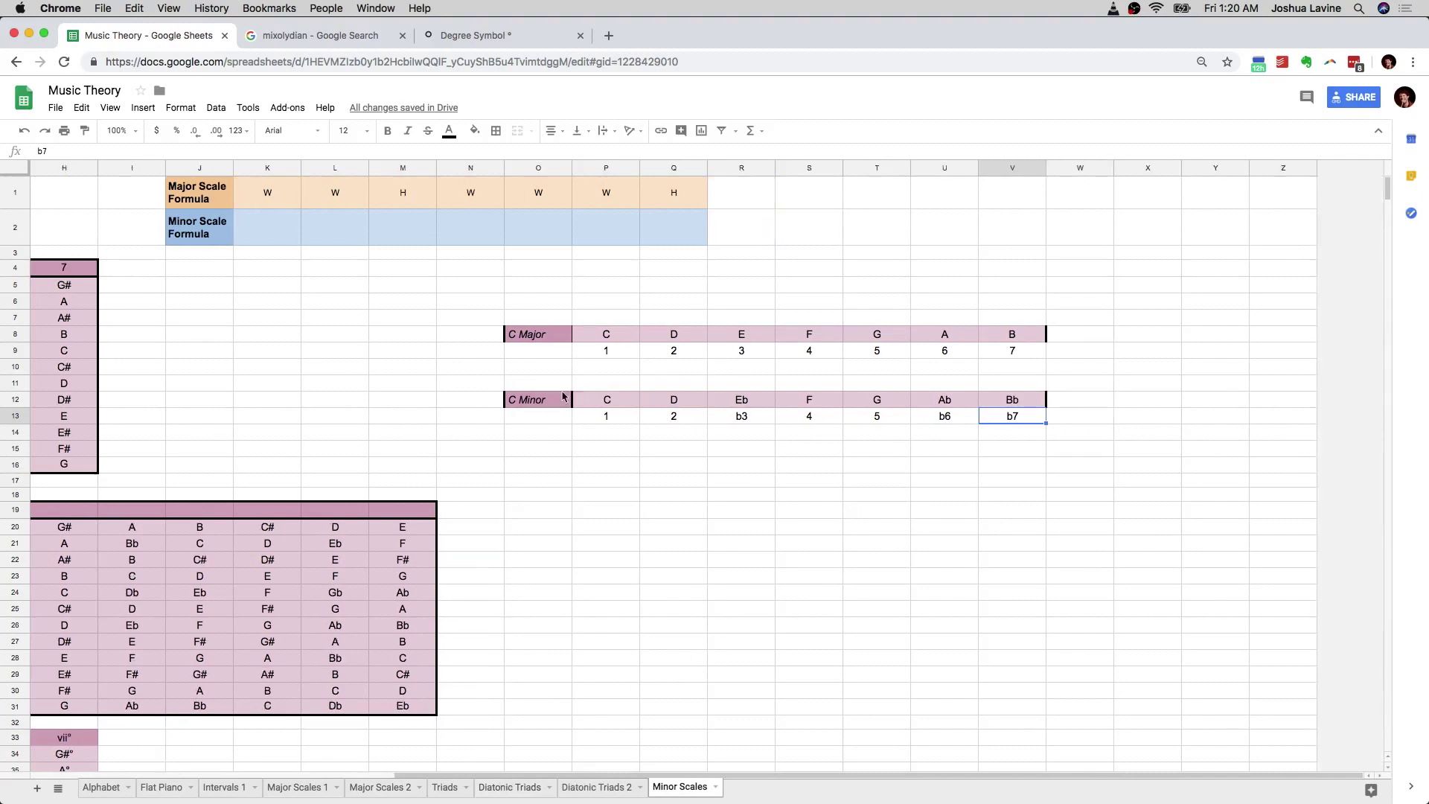
pyautogui.moveTo(606, 418); pyautogui.dragTo(984, 419)
pyautogui.hotkey('ctrl', 'c')
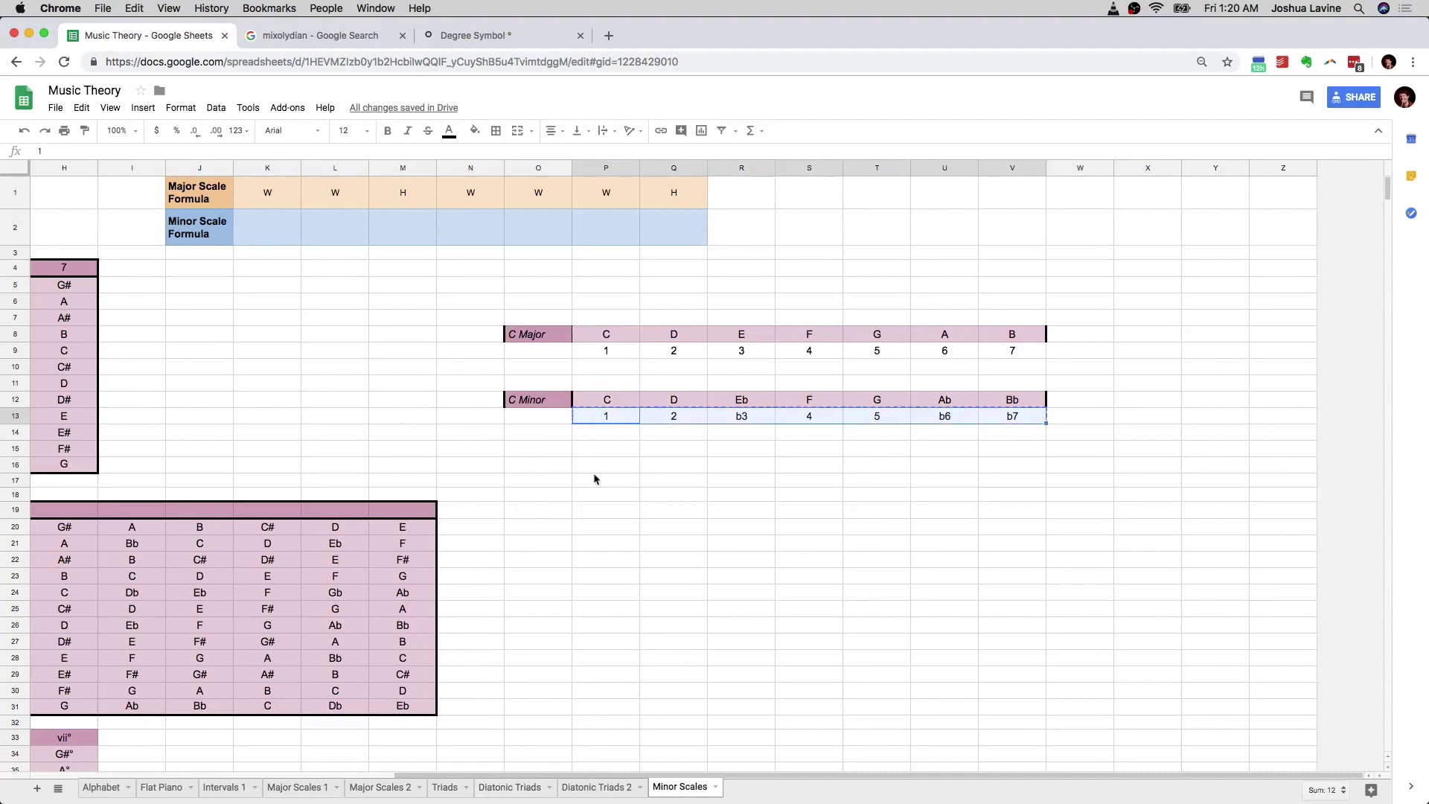
pyautogui.hscroll(-5, 651, 476)
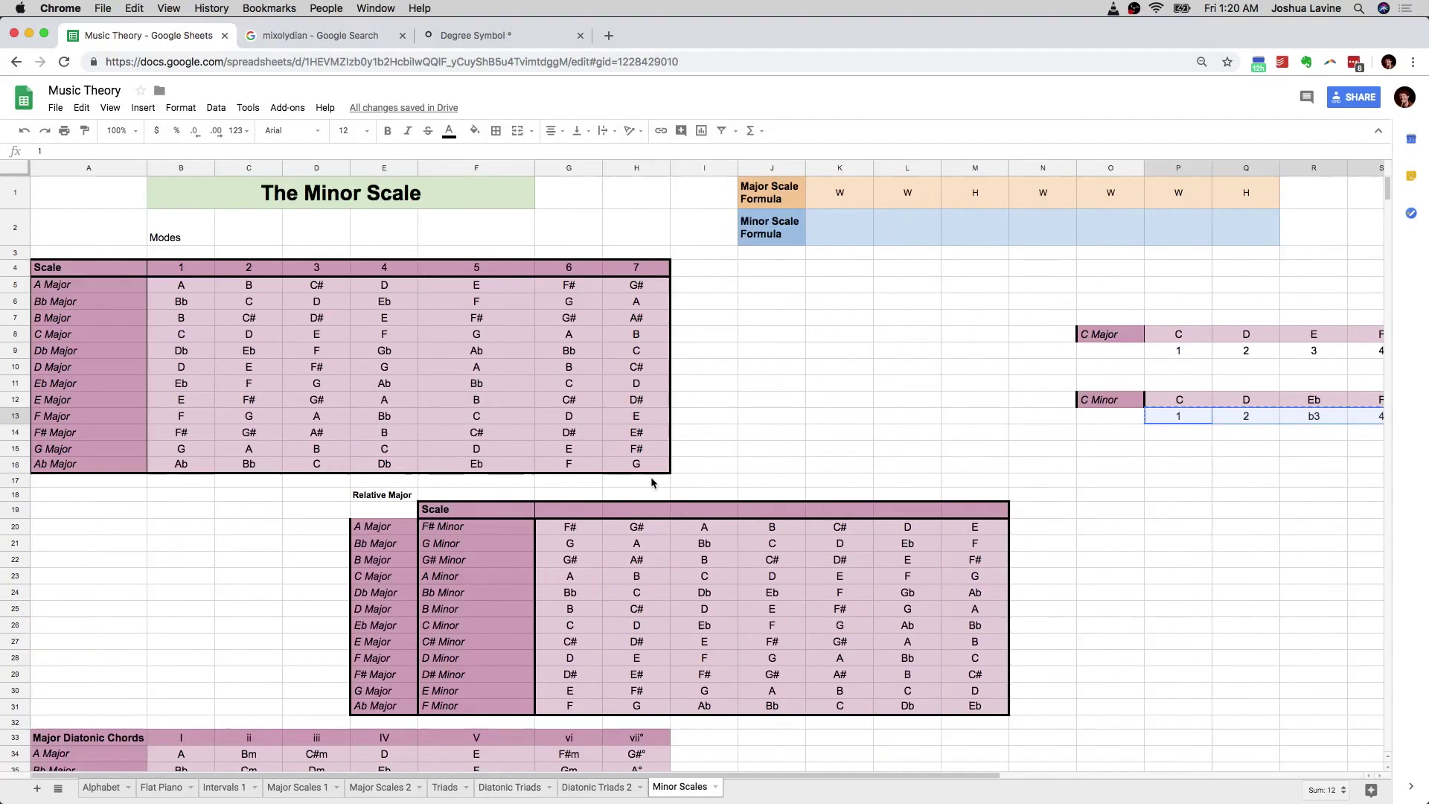
pyautogui.click(568, 513)
pyautogui.hotkey('ctrl', 'v')
pyautogui.hotkey('ctrl', 'z')
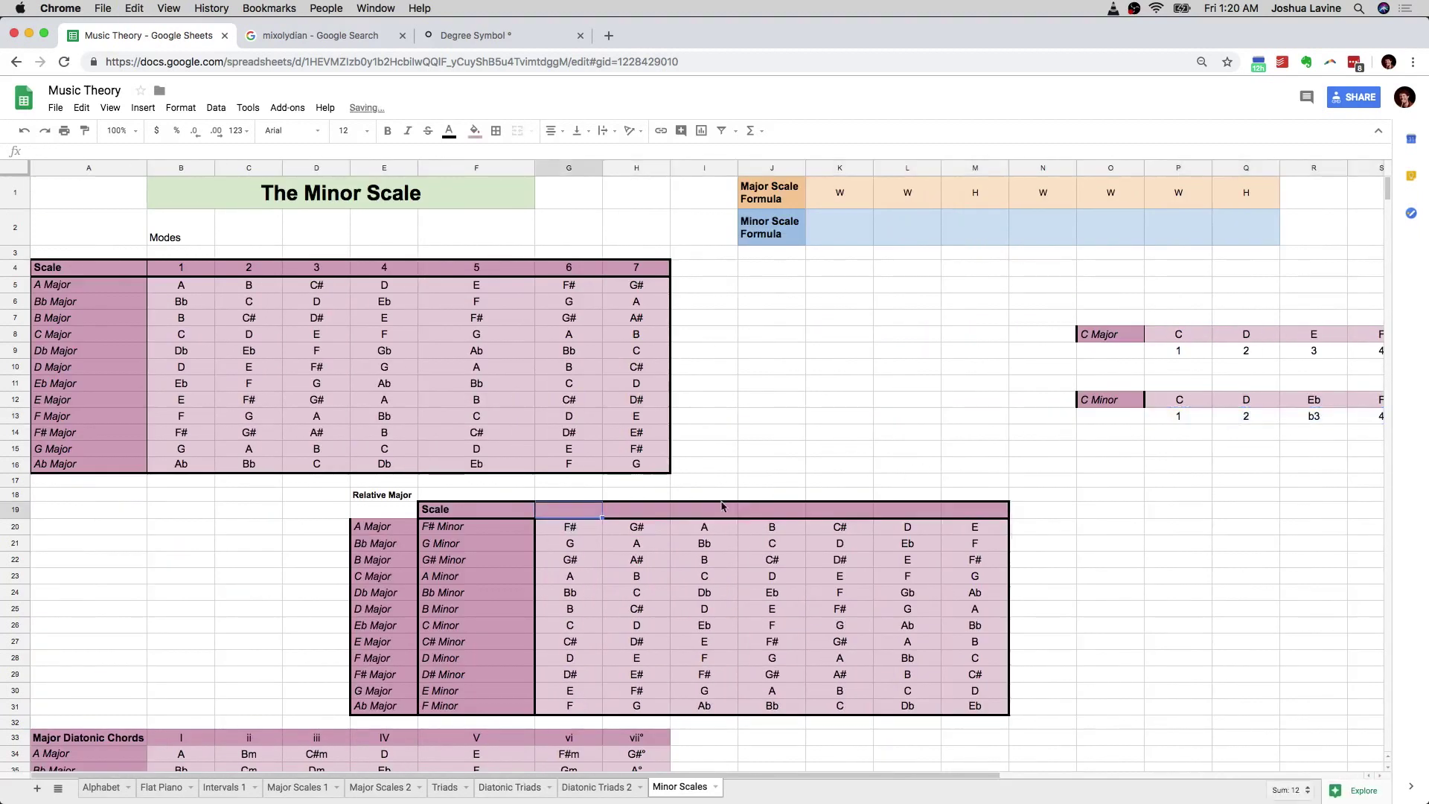
# - Paste only the values of the copied degree numbers into the minor scale table's header row, starting at G19
pyautogui.rightClick(592, 512)
pyautogui.moveTo(658, 187)
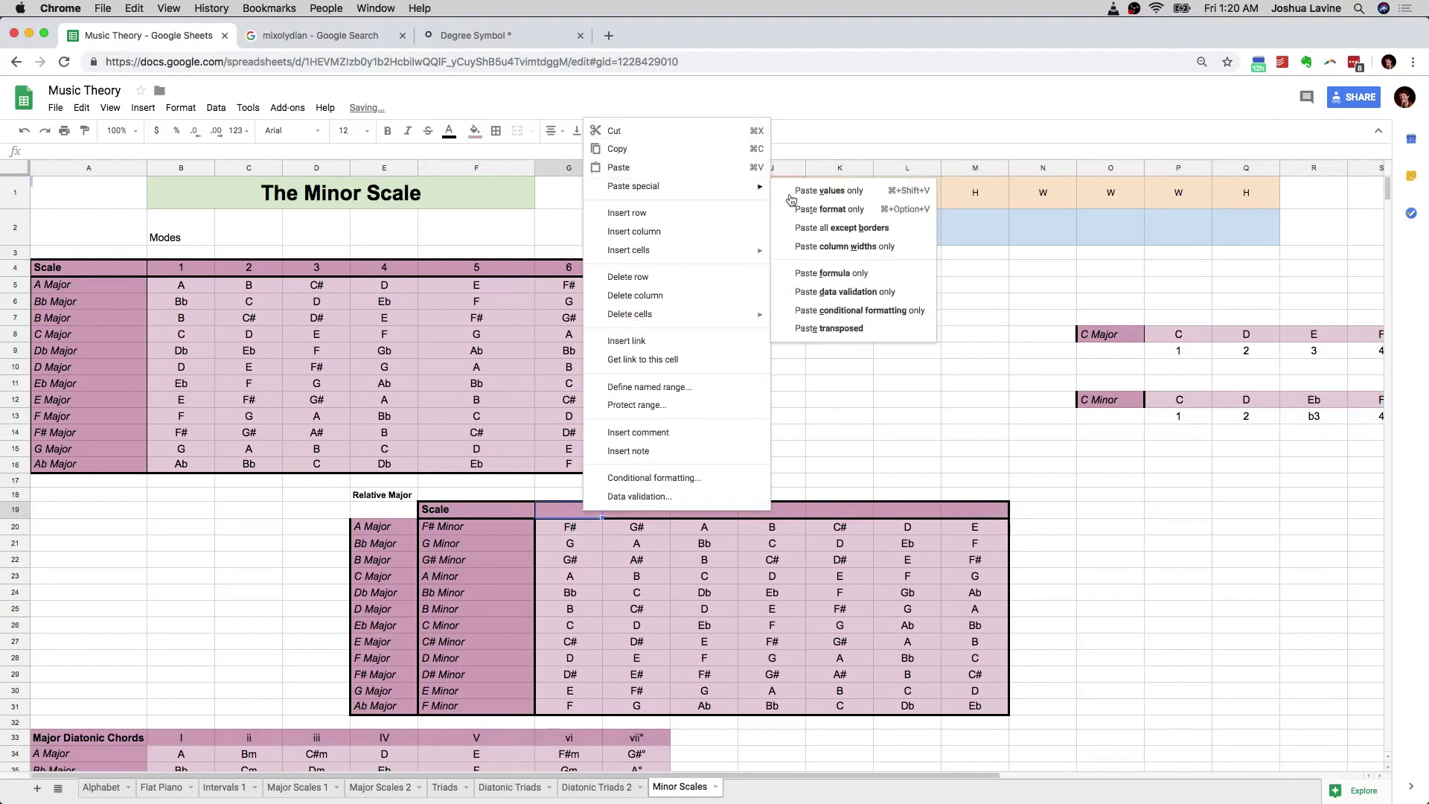
pyautogui.click(791, 192)
pyautogui.click(953, 383)
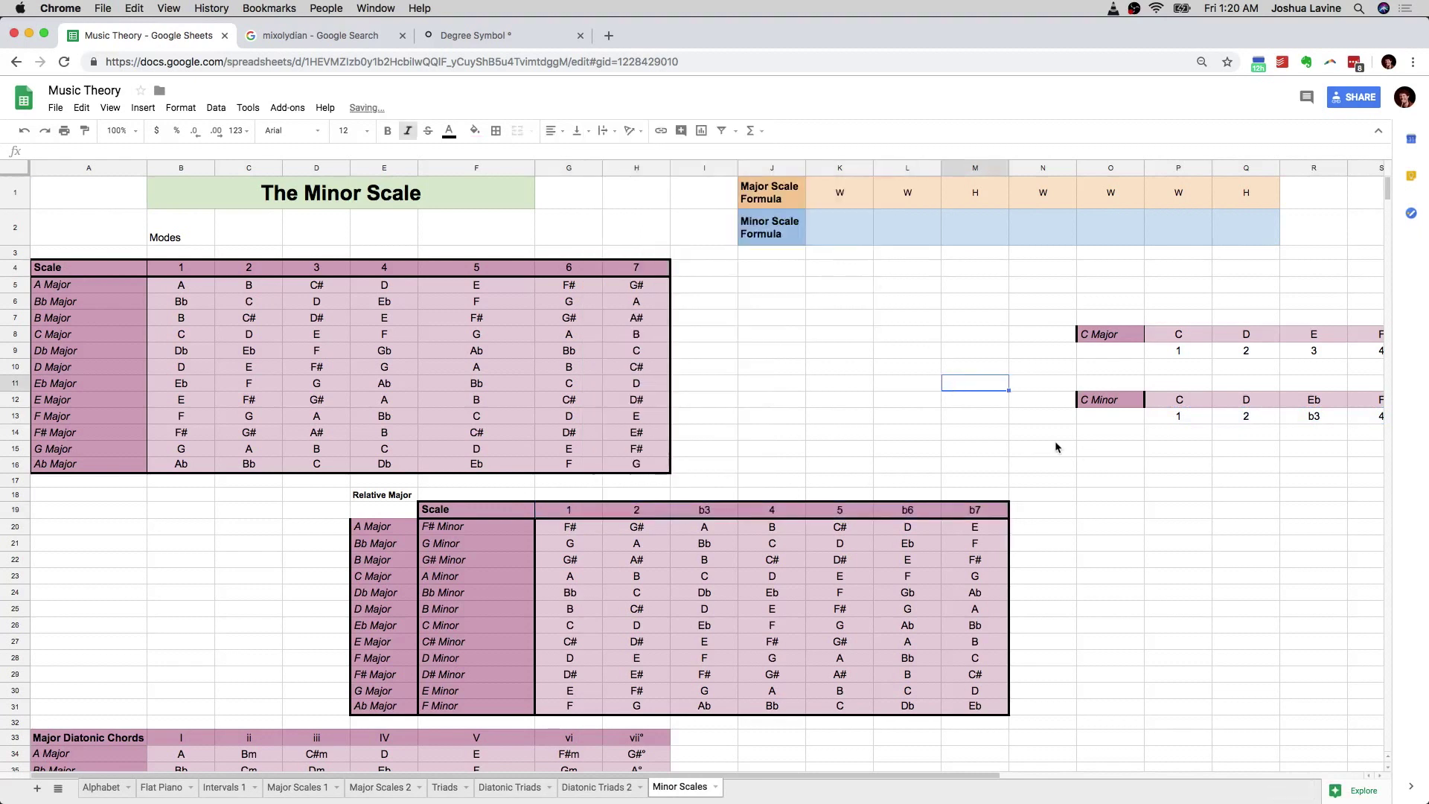
# - Compare the C Minor degree numbers in row 13 with the C Major degree numbers in row 9
pyautogui.hscroll(10, 1055, 441)
pyautogui.moveTo(609, 415); pyautogui.dragTo(1009, 418)
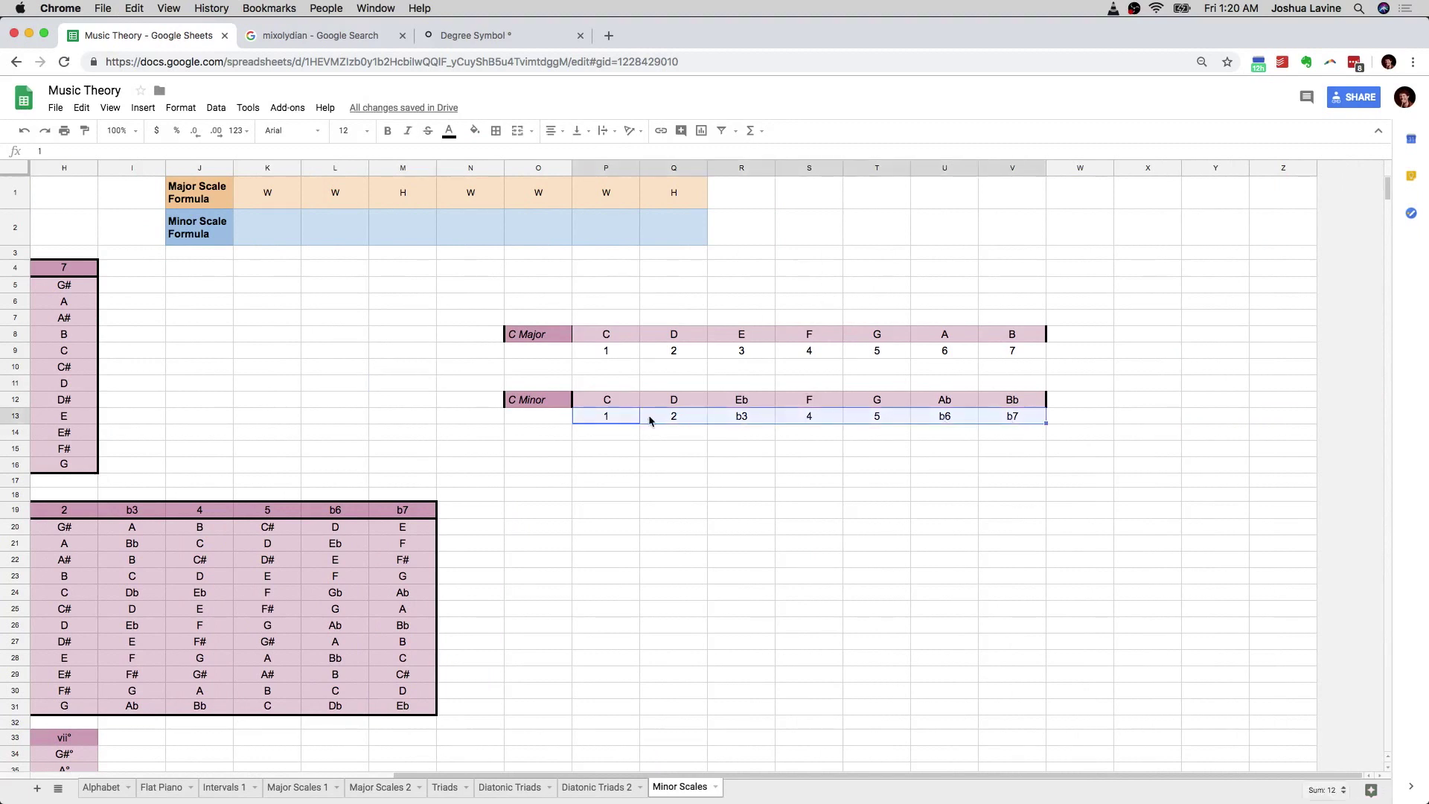
pyautogui.click(549, 404)
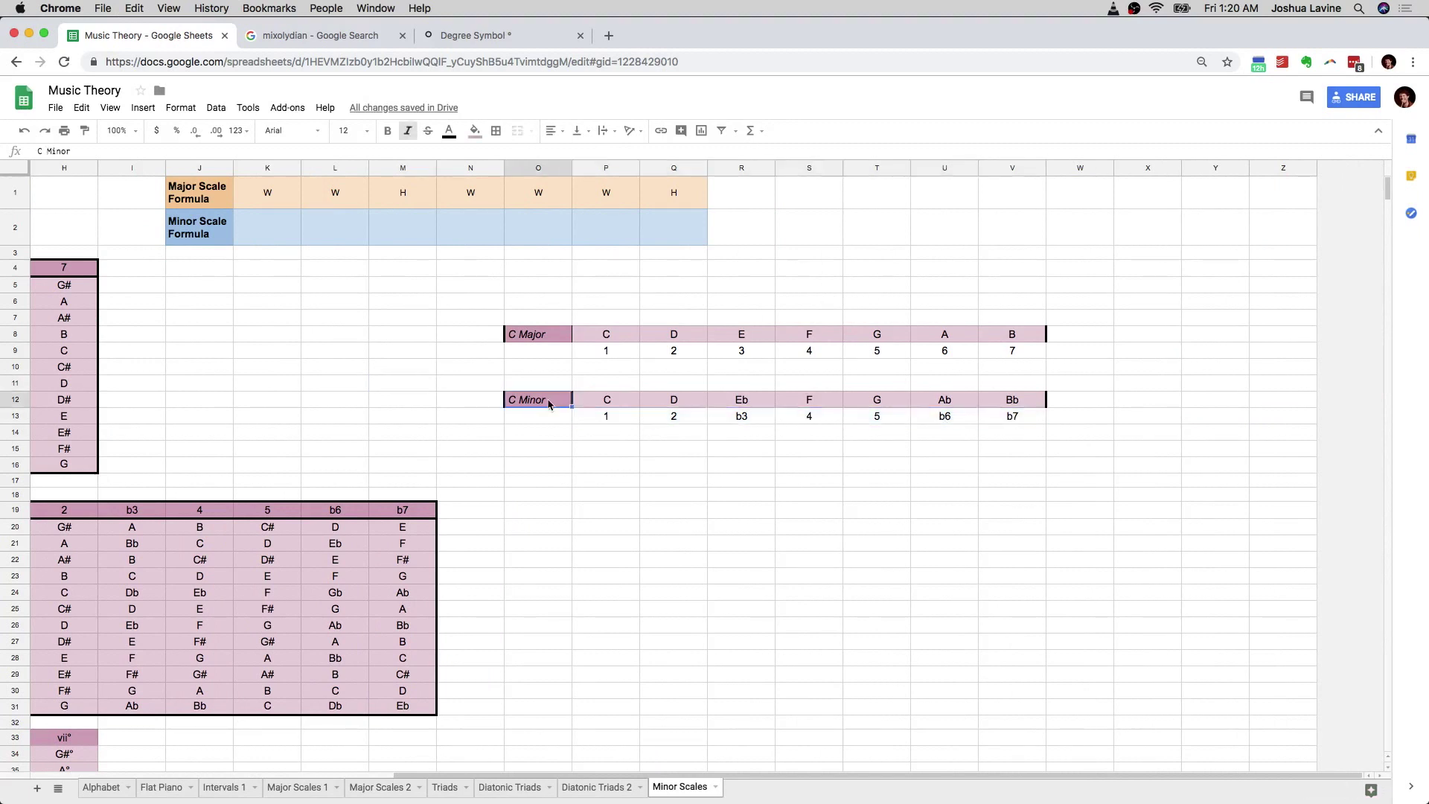
pyautogui.click(555, 337)
pyautogui.moveTo(602, 347); pyautogui.dragTo(990, 430)
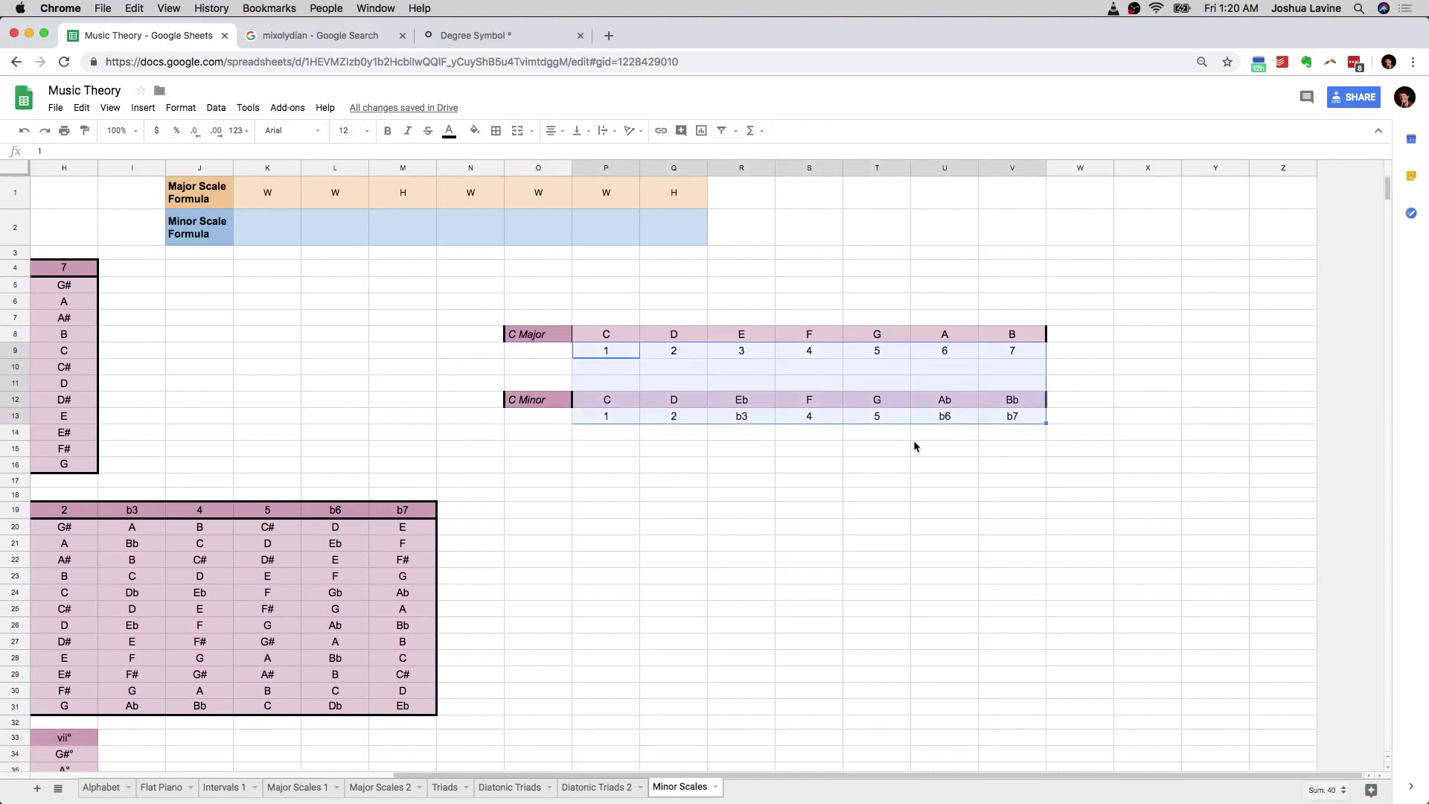
pyautogui.click(599, 434)
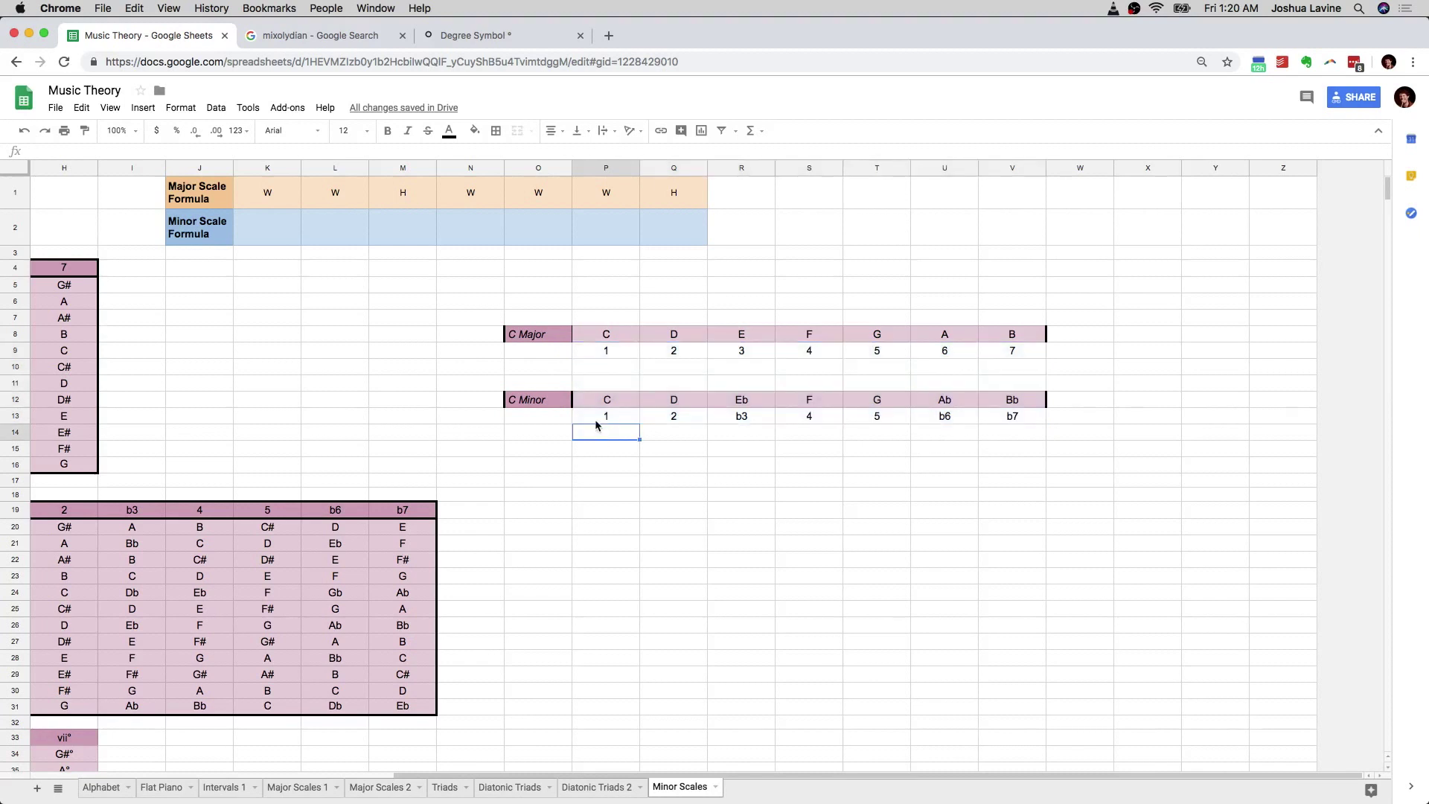
pyautogui.click(608, 418)
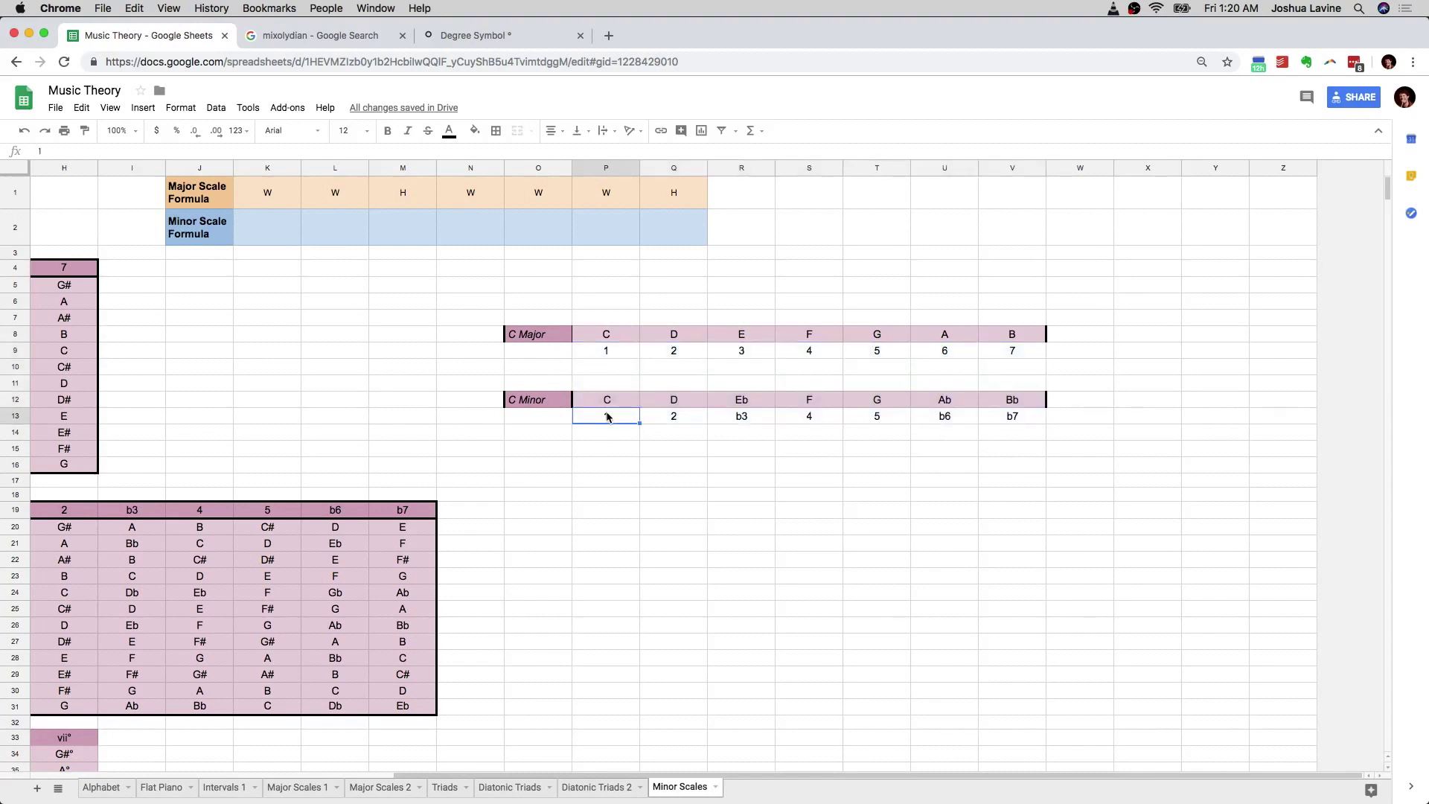
pyautogui.click(568, 402)
pyautogui.click(556, 341)
pyautogui.click(554, 408)
pyautogui.click(544, 335)
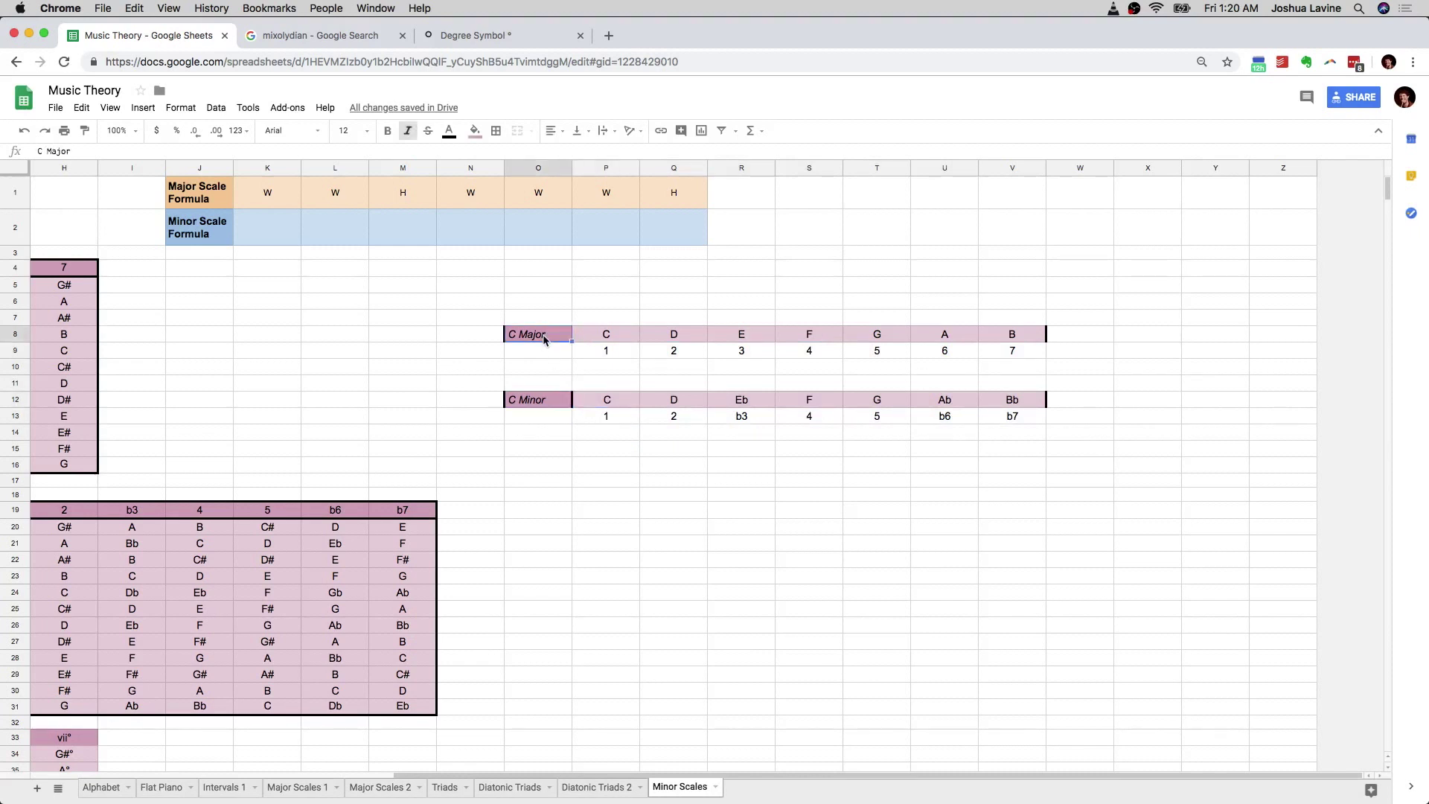
pyautogui.click(564, 402)
pyautogui.click(552, 339)
pyautogui.moveTo(603, 356); pyautogui.dragTo(1020, 419)
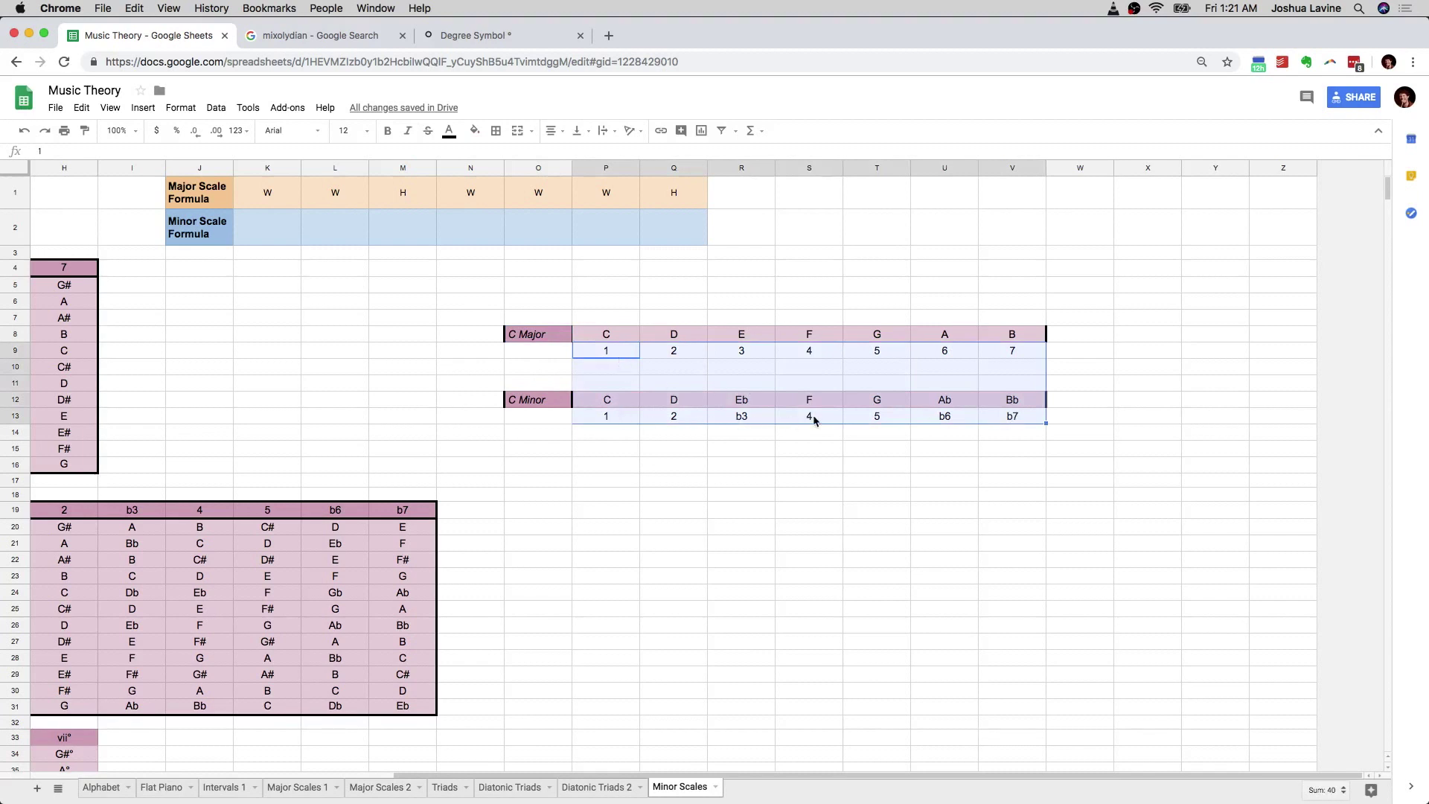
pyautogui.click(1007, 418)
# - Review the degree numbers in the minor scale table's header row, G19:M19
pyautogui.hscroll(-3, 794, 453)
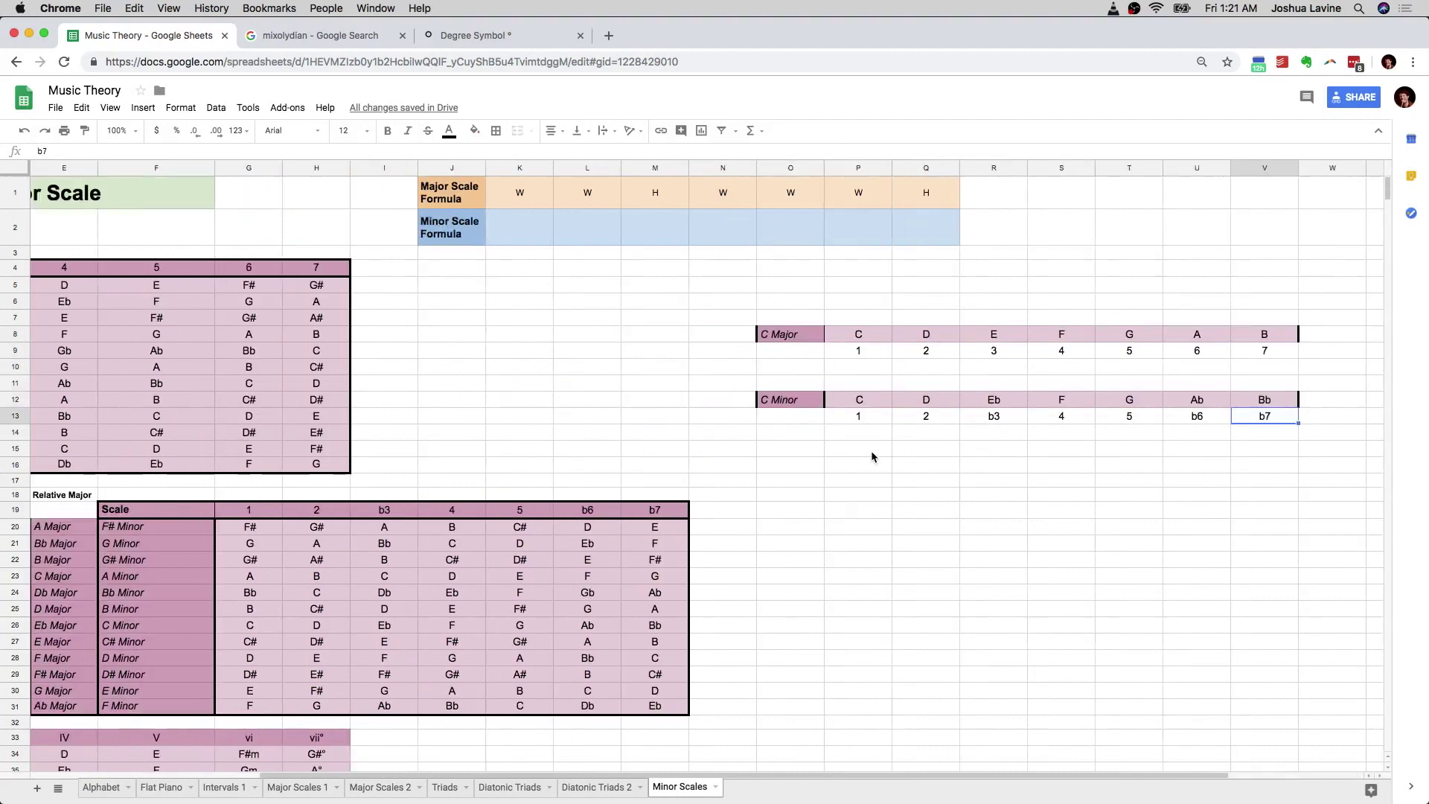
pyautogui.hscroll(-4, 239, 513)
pyautogui.moveTo(592, 512); pyautogui.dragTo(964, 514)
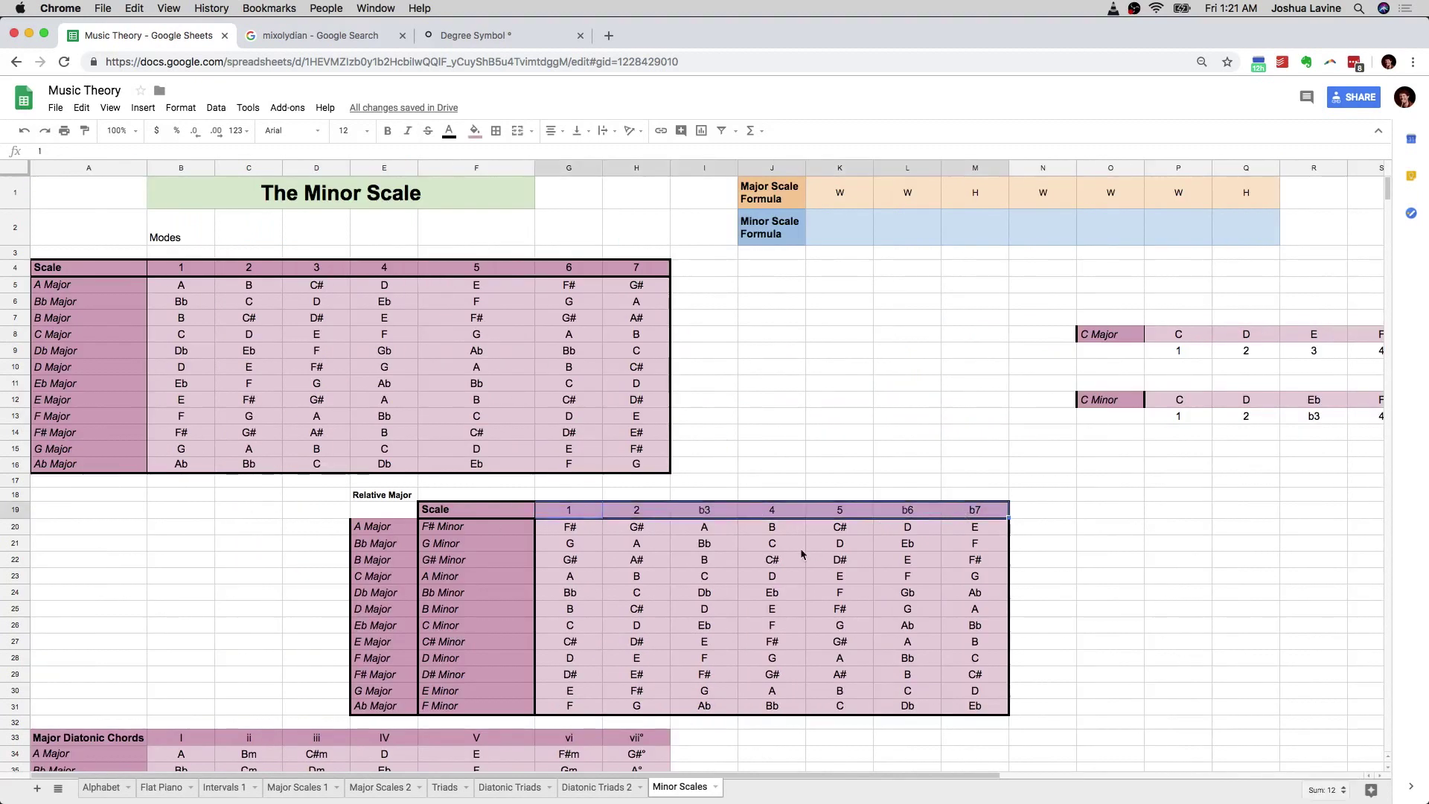
pyautogui.hscroll(4, 1143, 536)
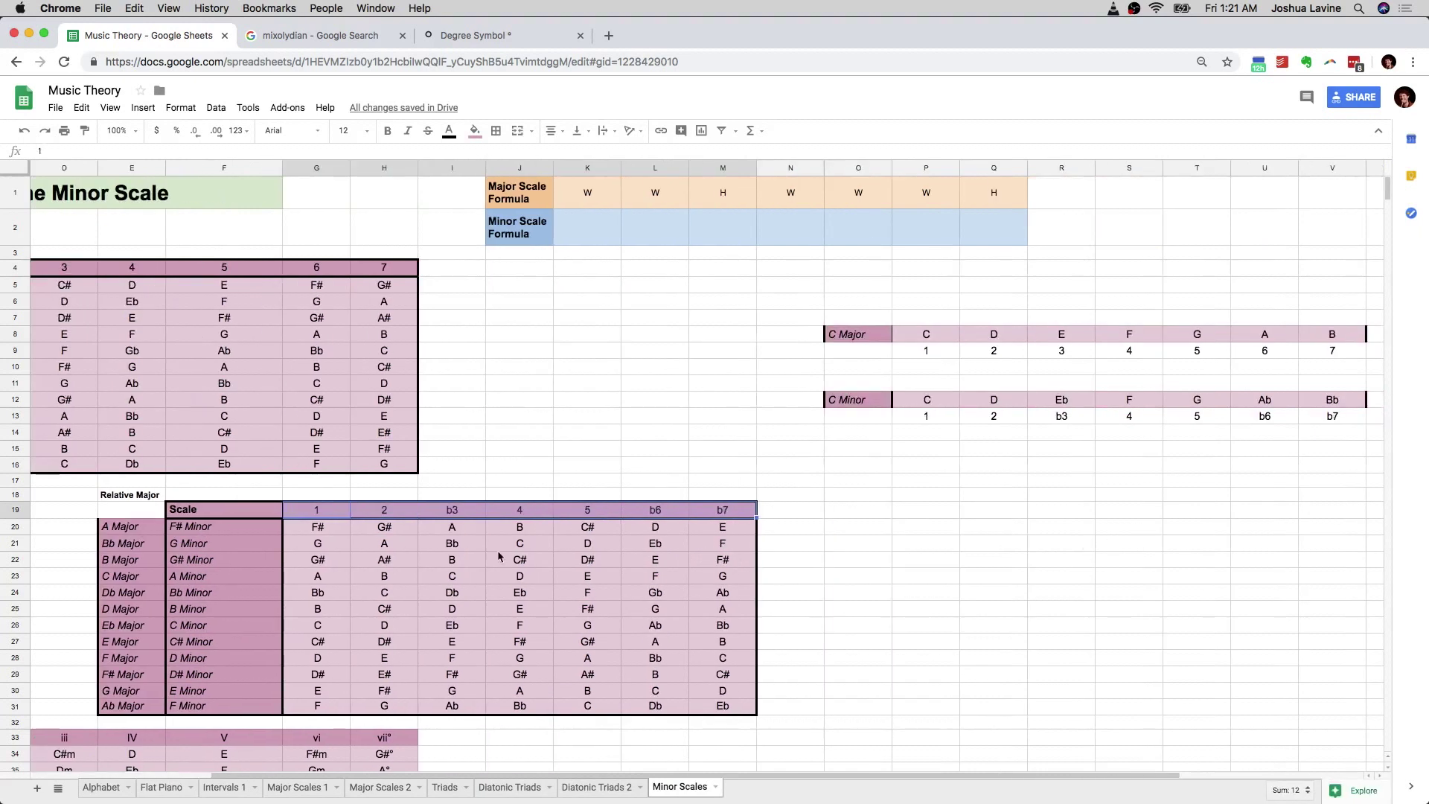
# - Copy the A Major scale row from the major scale table and paste it below the C Minor example, starting at O16
pyautogui.hscroll(-4, 331, 539)
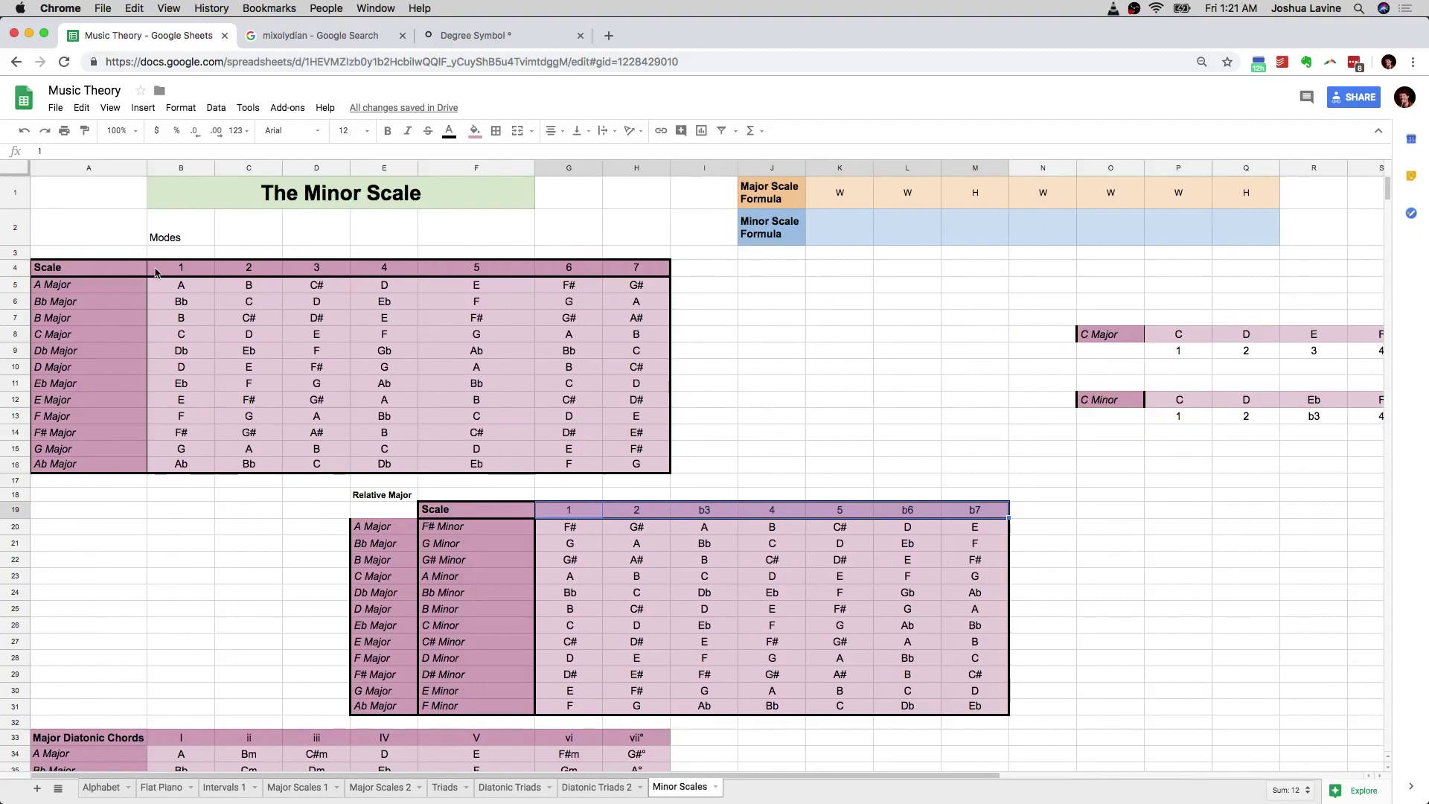
pyautogui.moveTo(123, 287); pyautogui.dragTo(589, 302)
pyautogui.press('cmd+c')
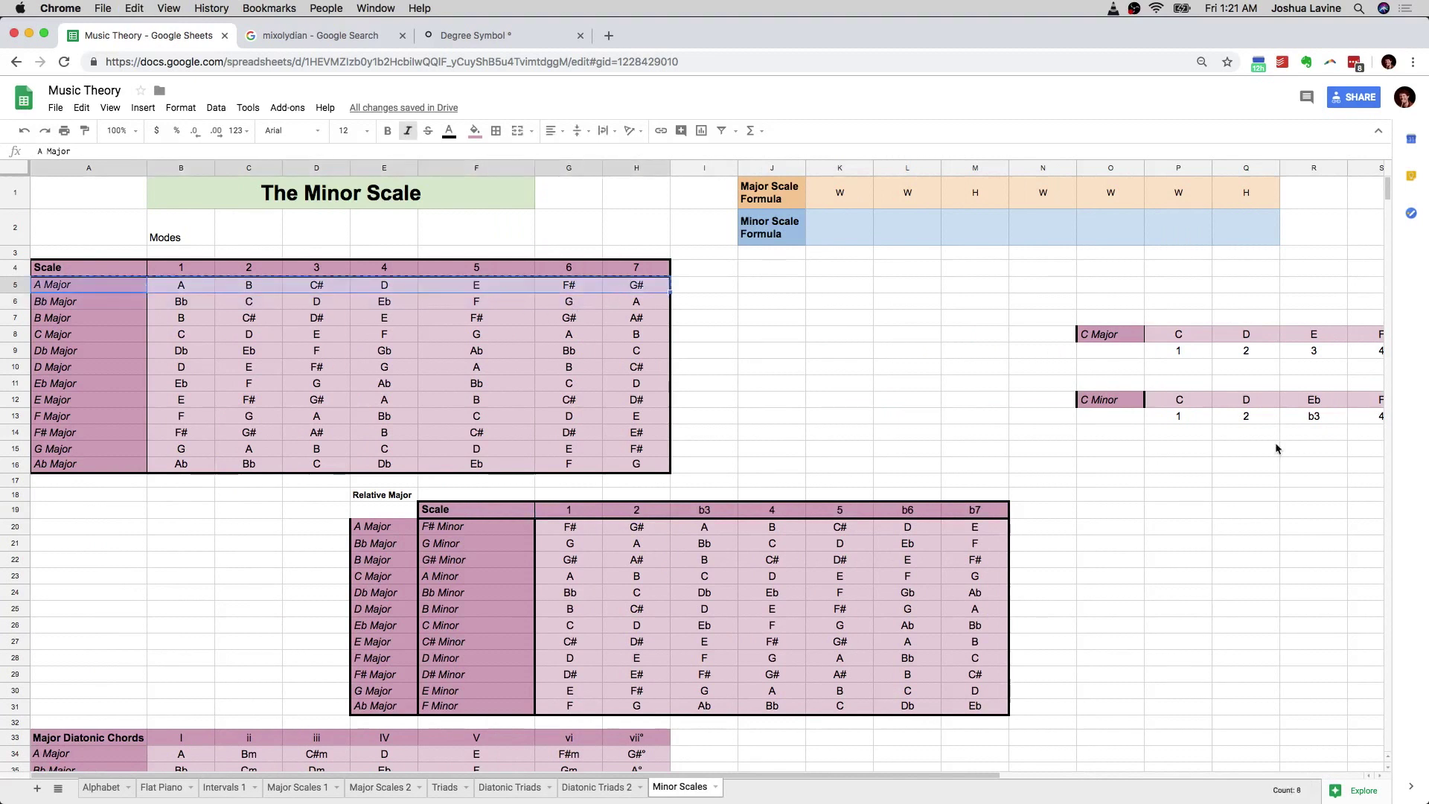
pyautogui.hscroll(4, 1258, 448)
pyautogui.click(812, 476)
pyautogui.press('super+v')
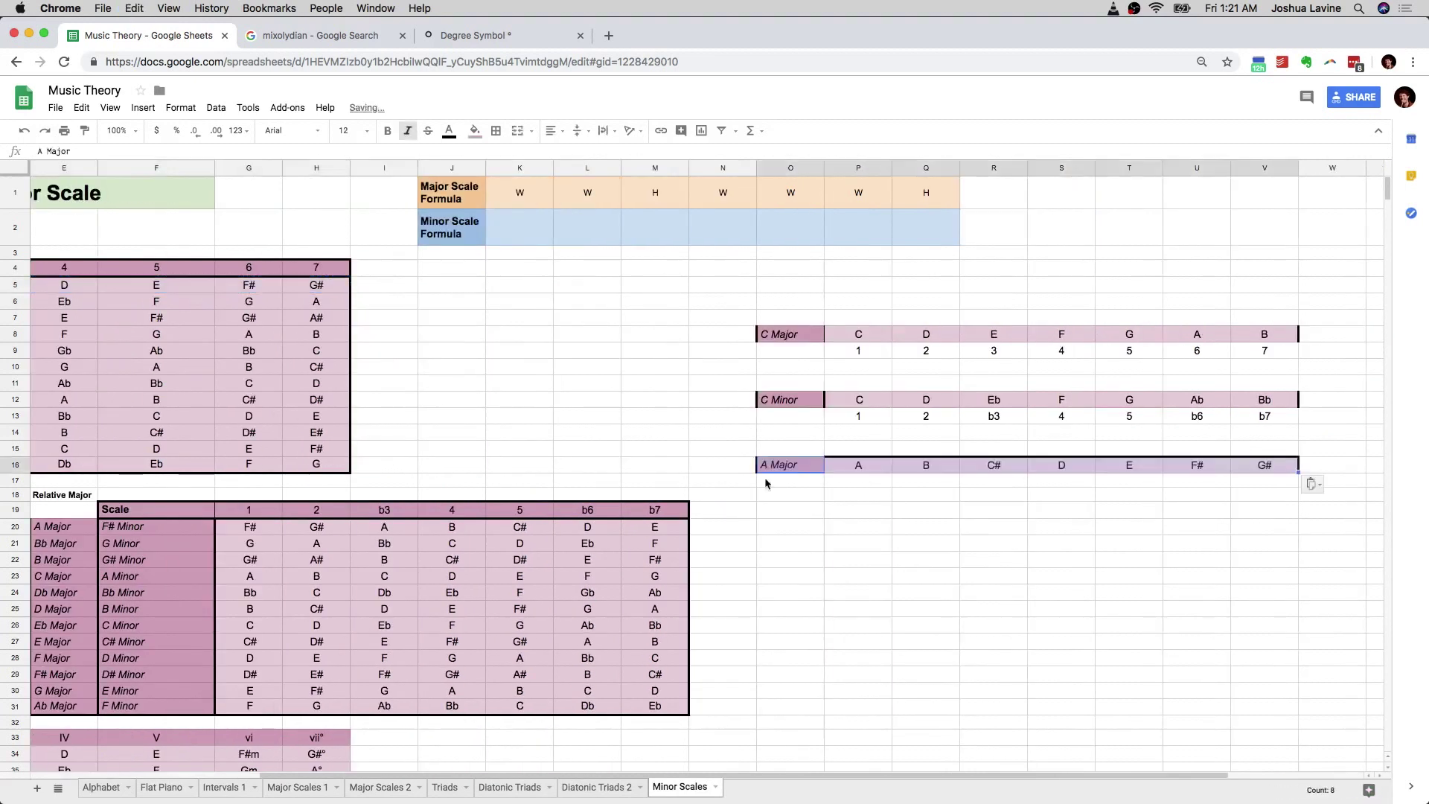
# - Copy the A Minor scale row from the minor scale table and paste it below the A Major example, starting at O20
pyautogui.click(199, 581)
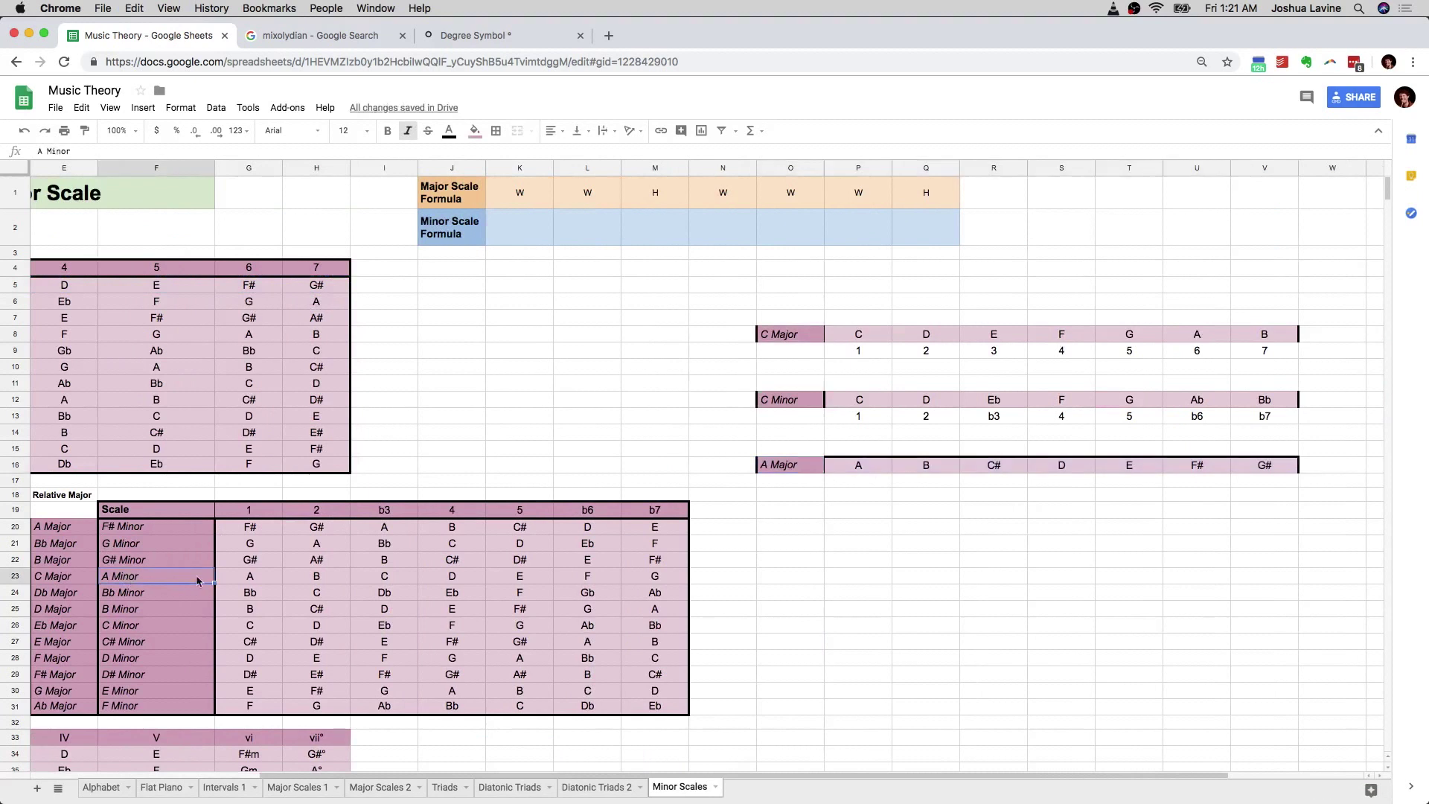
pyautogui.keyDown('shift'); pyautogui.click(642, 577); pyautogui.keyUp('shift')
pyautogui.press('super+c')
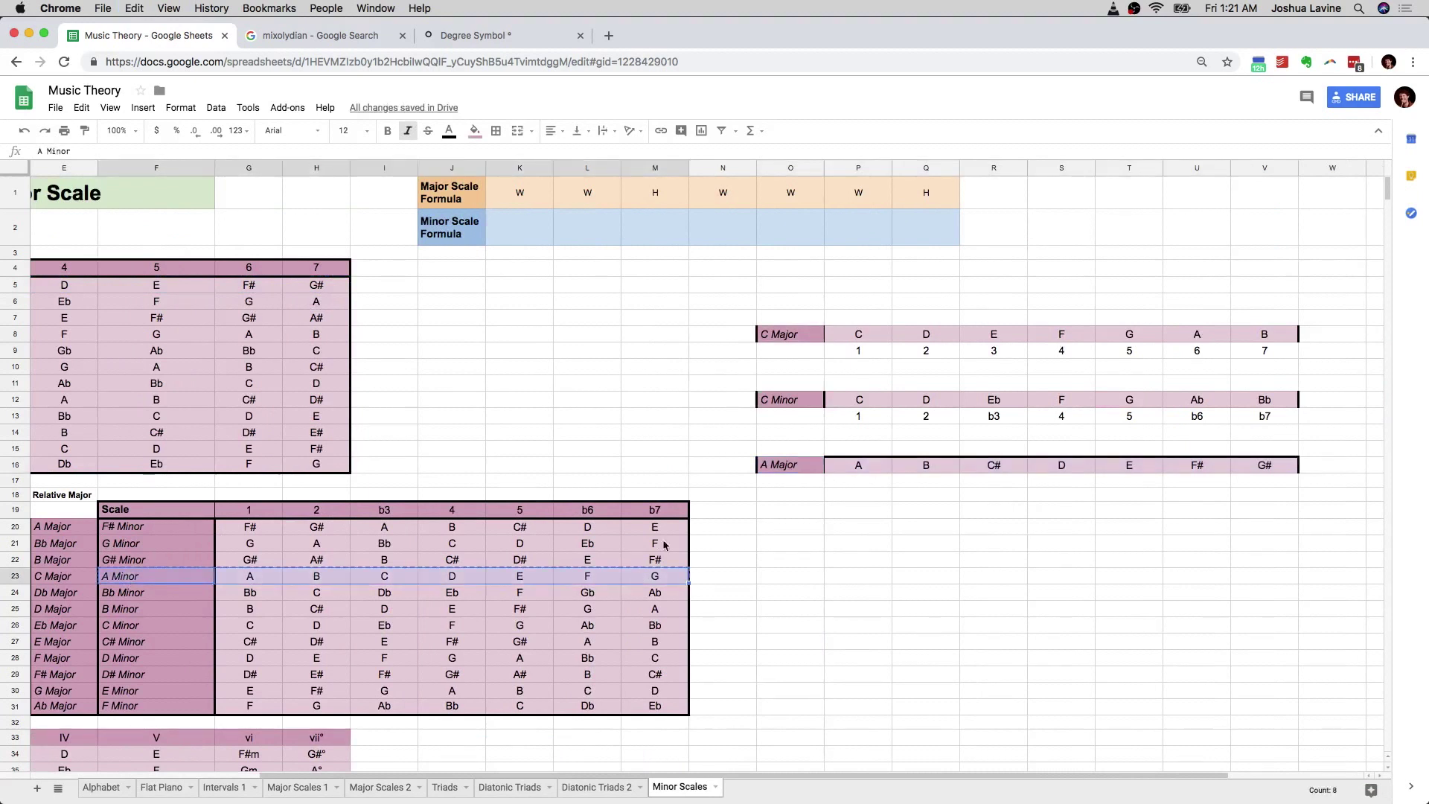
pyautogui.click(774, 529)
pyautogui.press('super+v')
# - Number the A Major scale degrees 1 through 7 beneath the notes in P17:V17
pyautogui.click(846, 493)
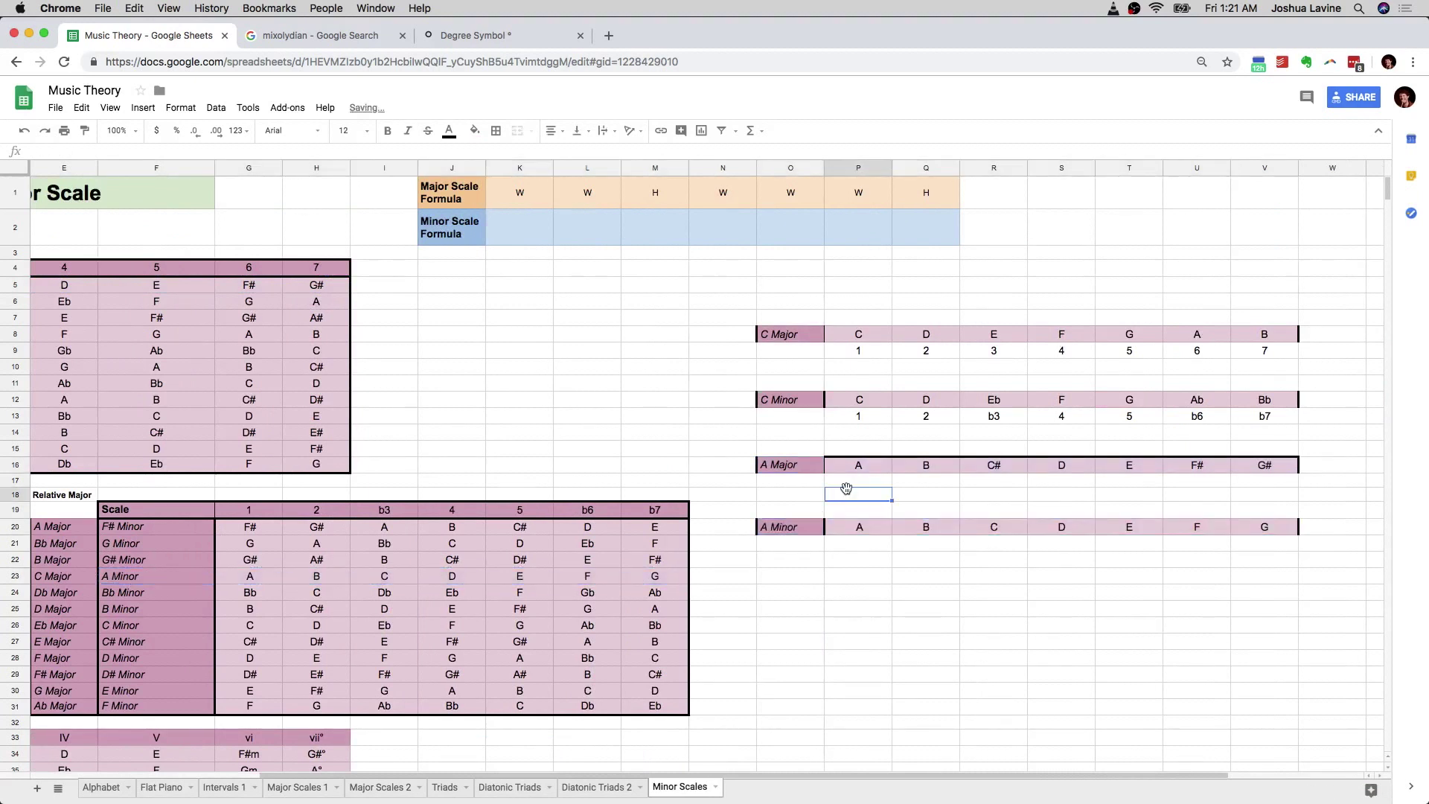
pyautogui.click(858, 482)
pyautogui.write('1')
pyautogui.press('Tab')
pyautogui.write('2')
pyautogui.press('Tab')
pyautogui.write('3')
pyautogui.press('Tab')
pyautogui.write('4')
pyautogui.press('Tab')
pyautogui.write('5')
pyautogui.press('Tab')
pyautogui.write('6')
pyautogui.press('Tab')
pyautogui.write('7')
pyautogui.press('Tab')
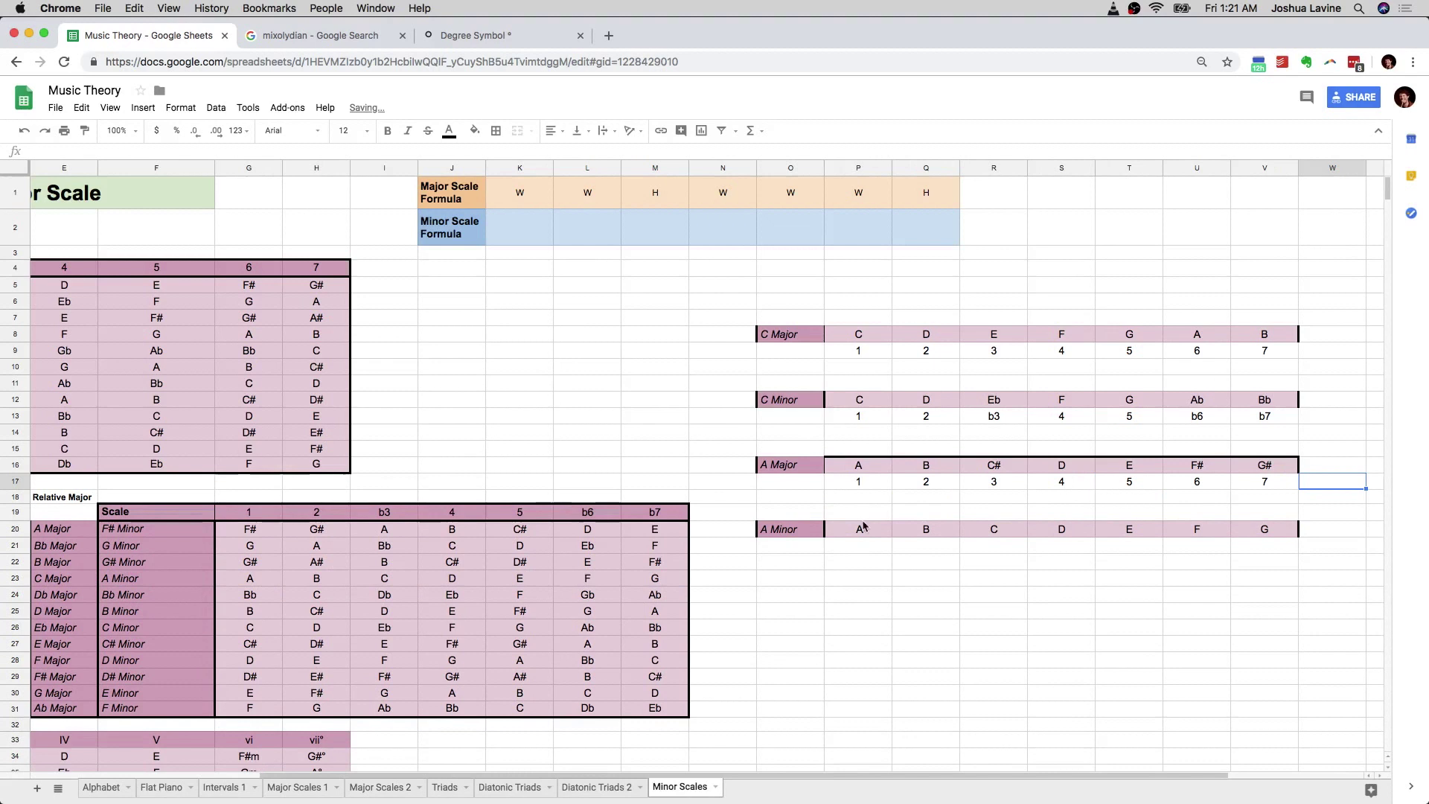
# - Number the first two A Minor scale degrees 1 and 2 beneath the notes A and B in P21:Q21
pyautogui.click(866, 546)
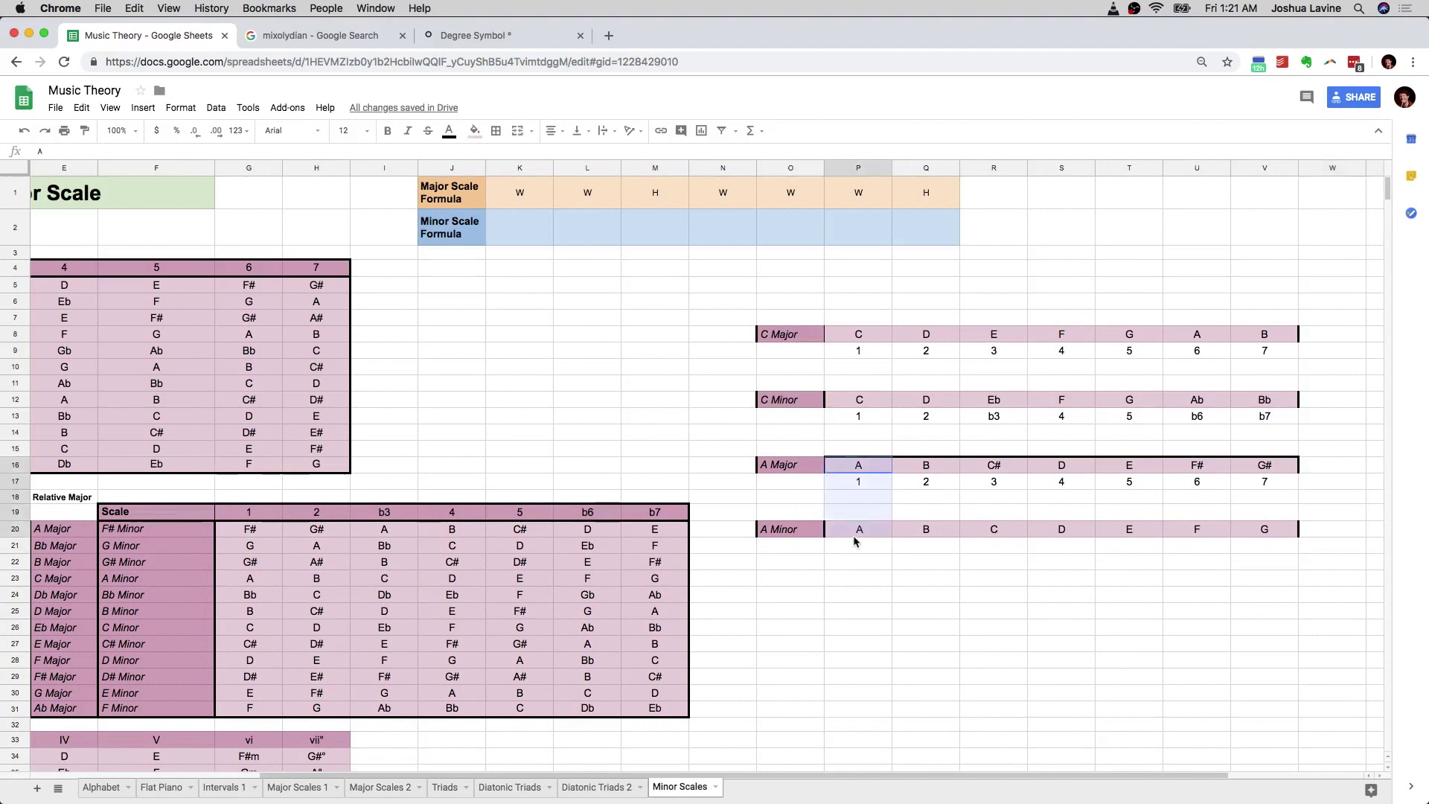
pyautogui.write('1')
pyautogui.click(927, 545)
pyautogui.write('2')
# - Compare the third notes of the major and minor examples, and label the A Minor third degree b3 in R21
pyautogui.click(985, 550)
pyautogui.click(994, 533)
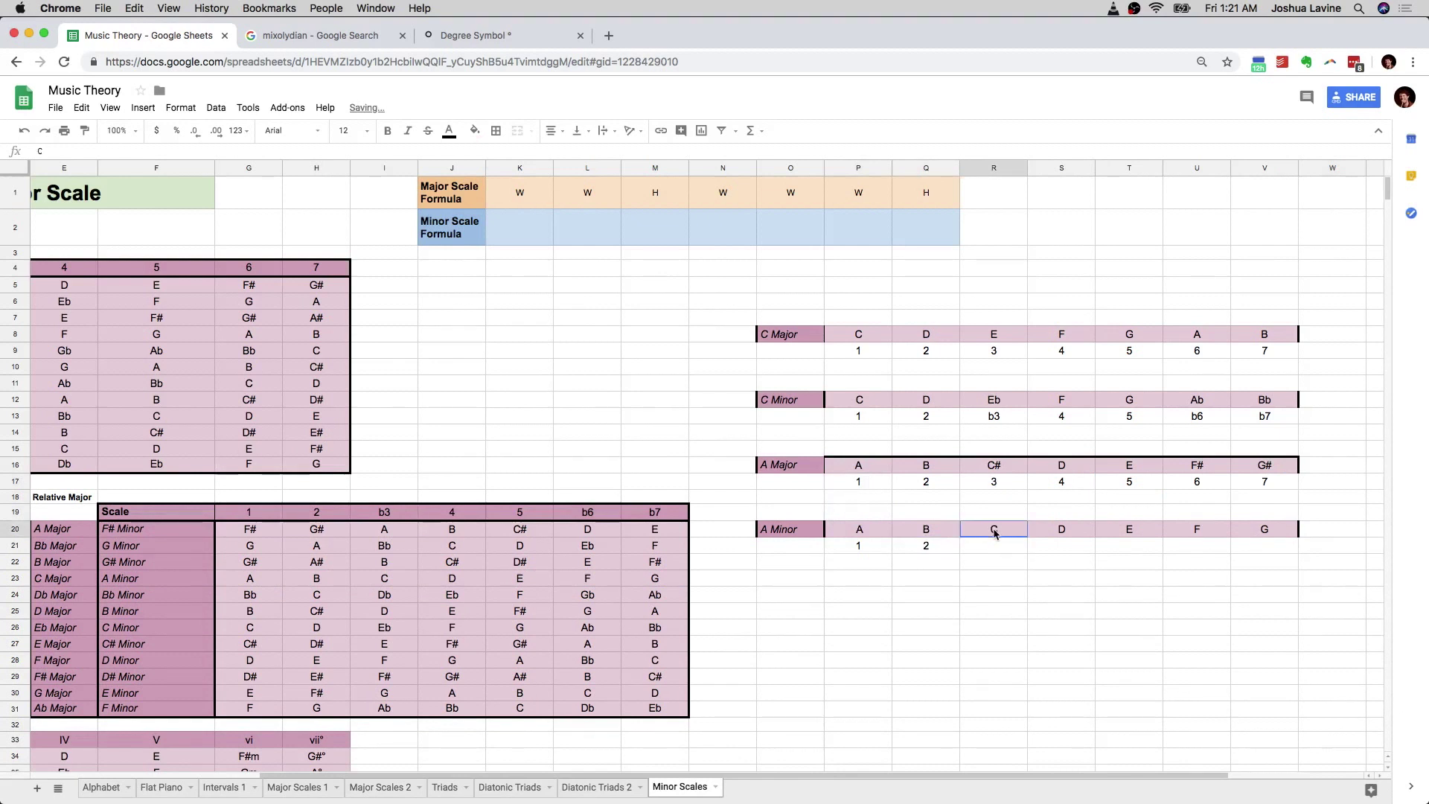
pyautogui.click(1001, 469)
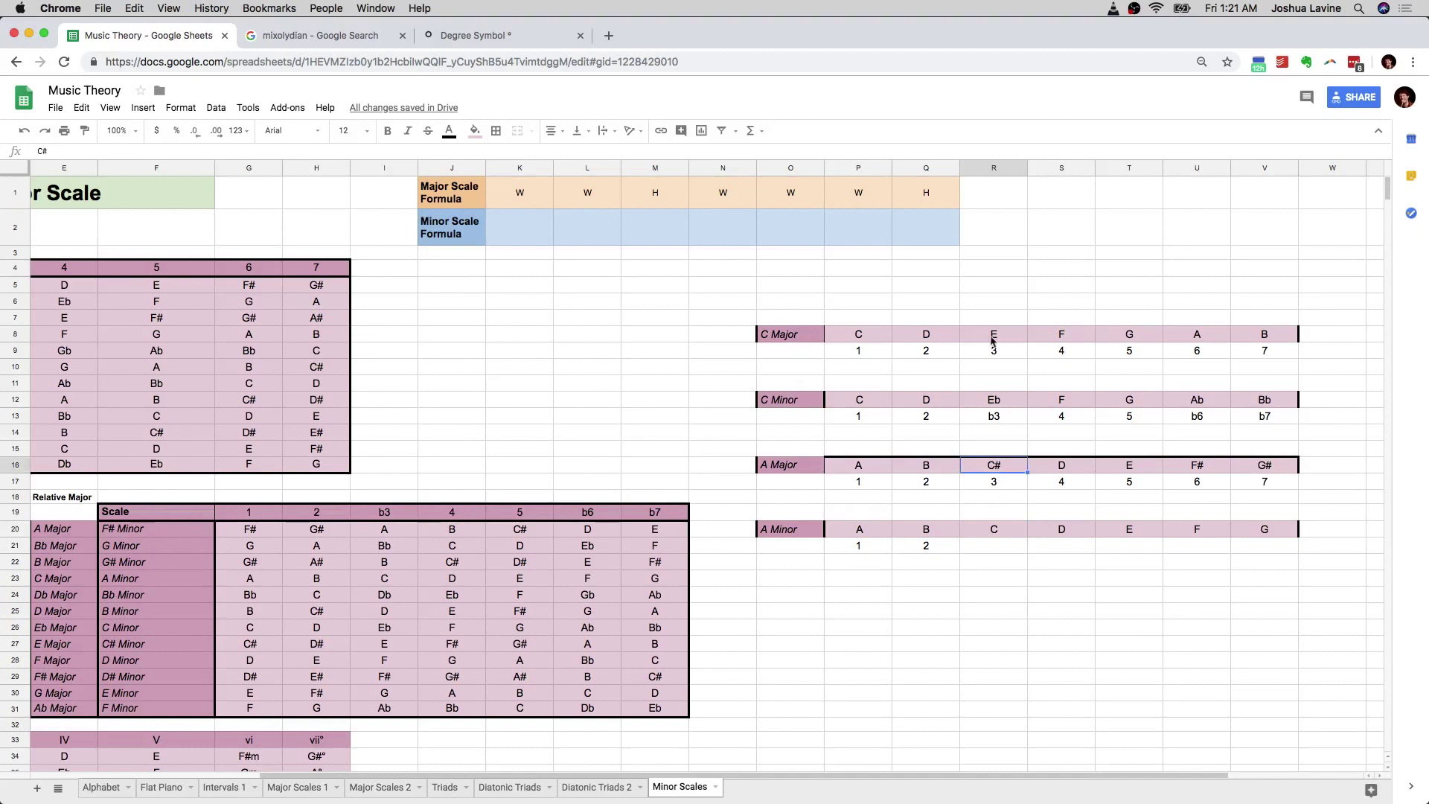
pyautogui.click(994, 405)
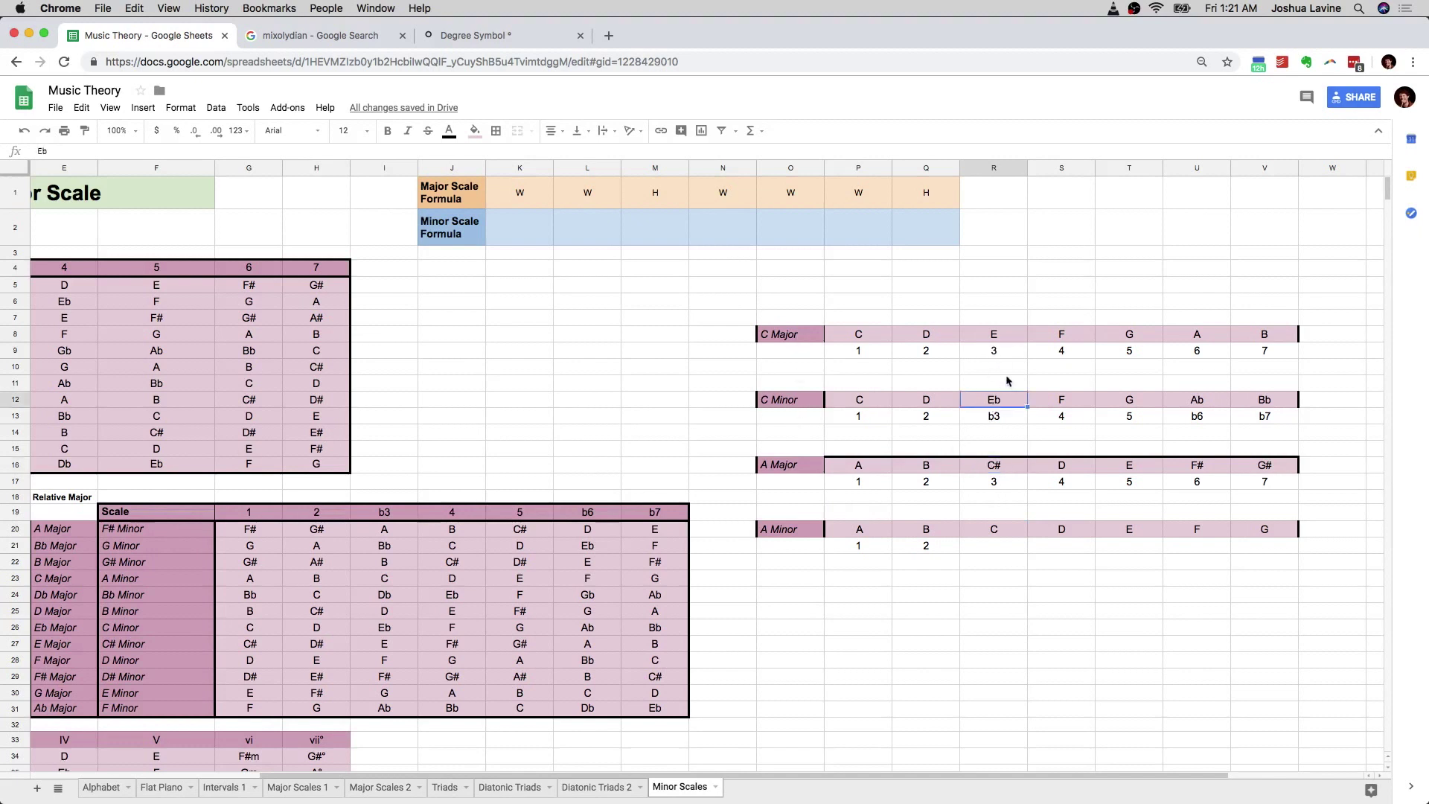
pyautogui.click(1005, 339)
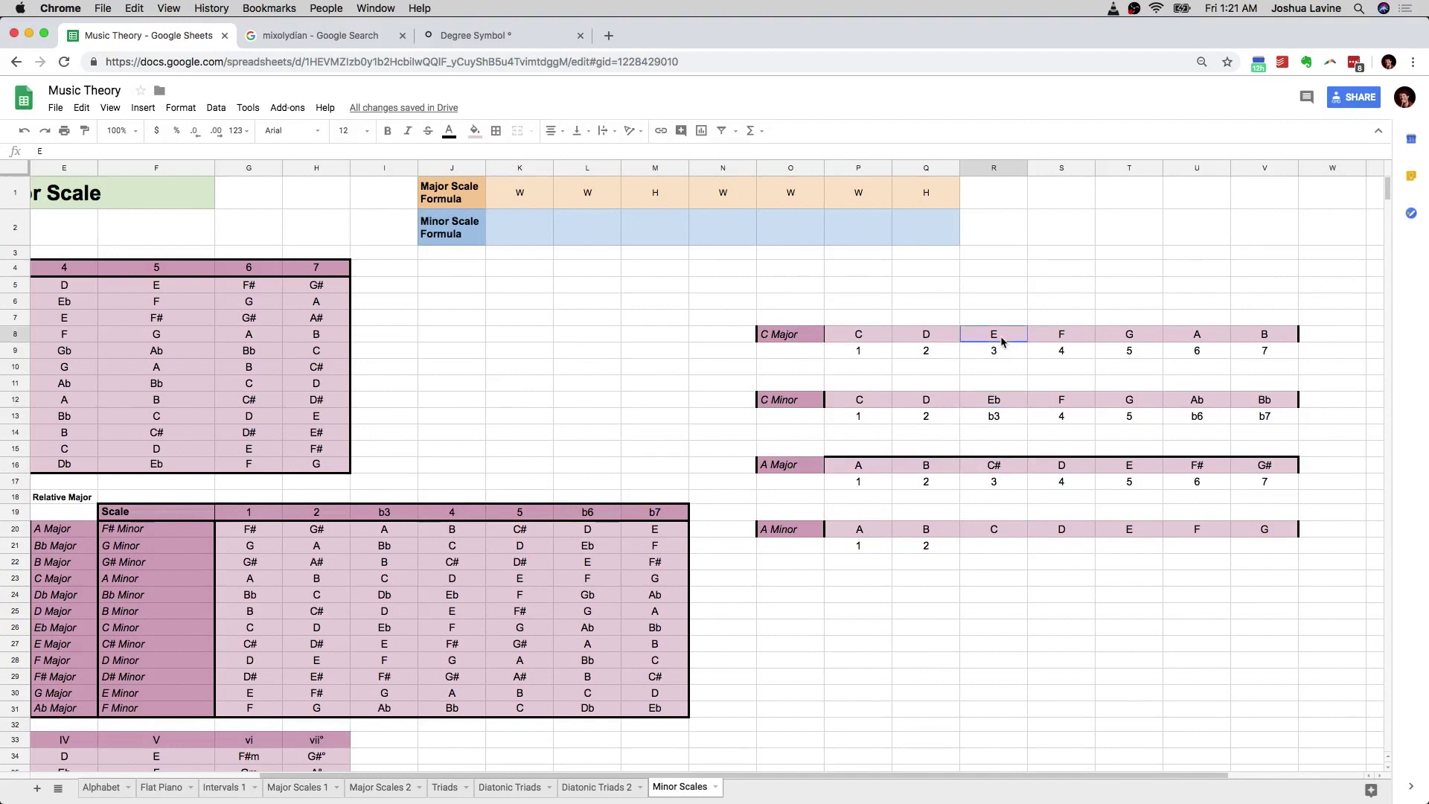
pyautogui.click(1003, 466)
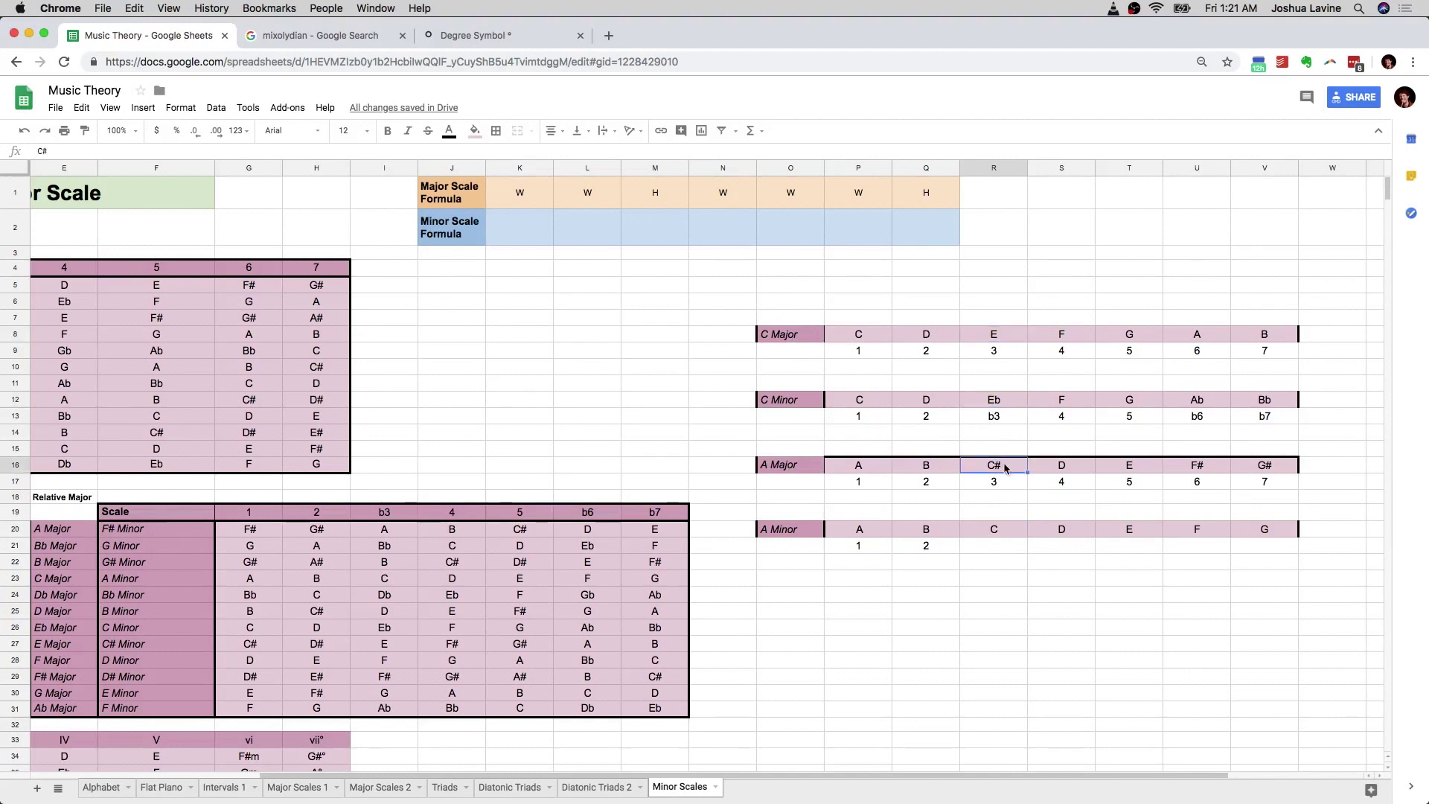
pyautogui.click(1001, 527)
pyautogui.click(1001, 546)
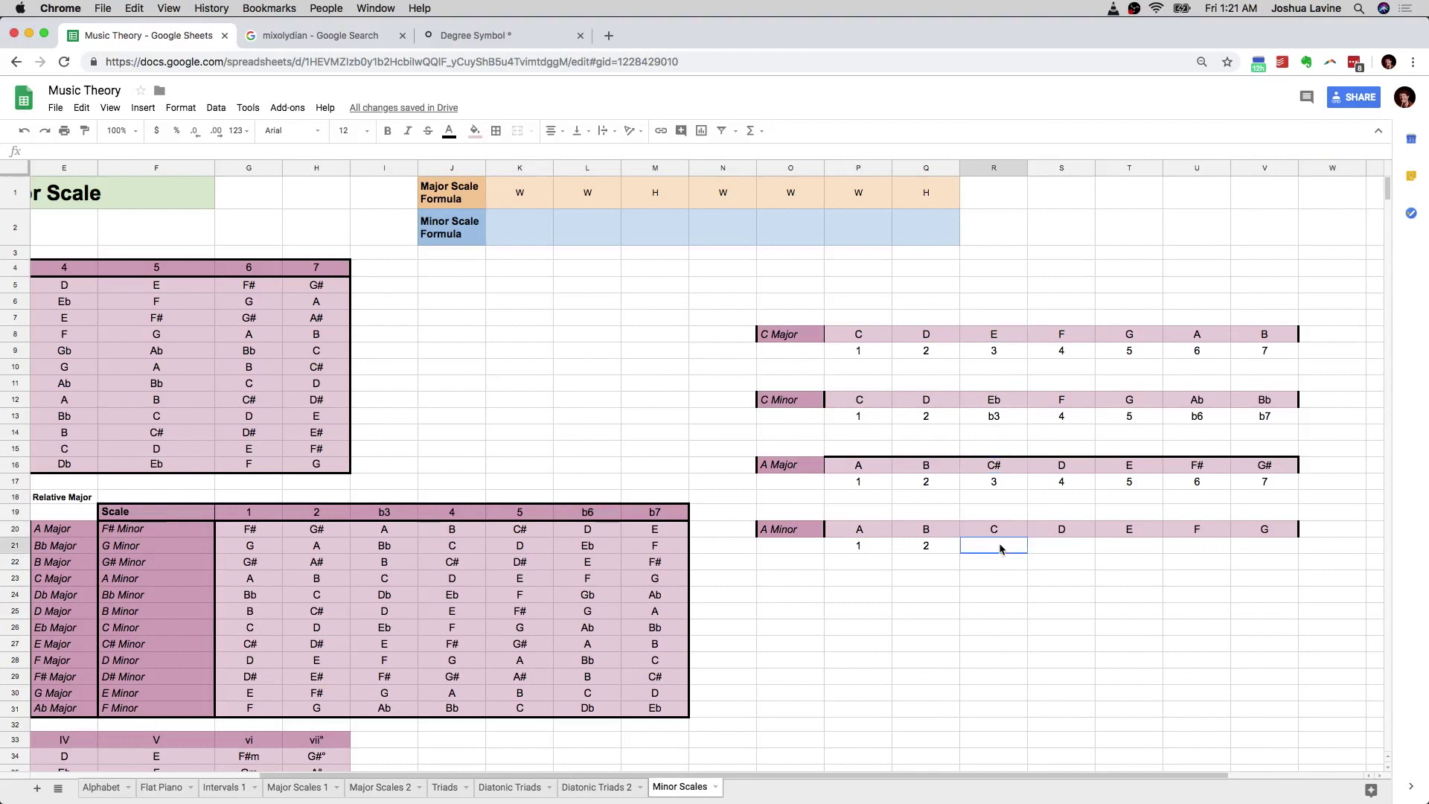
pyautogui.write('b3')
# - Label the fourth and fifth A Minor scale degrees 4 and 5 in S21:T21
pyautogui.click(1045, 562)
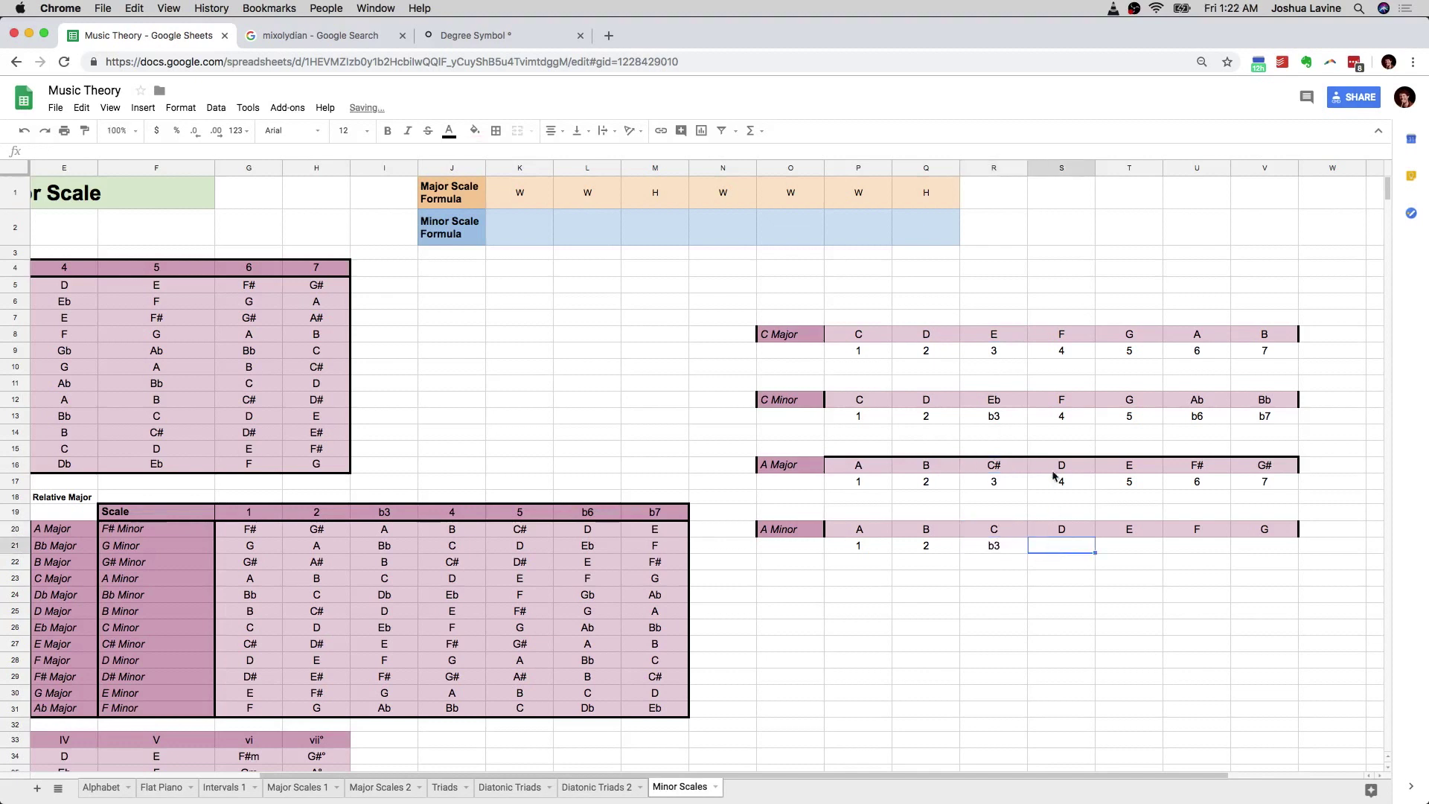
pyautogui.moveTo(1063, 468); pyautogui.dragTo(1063, 546)
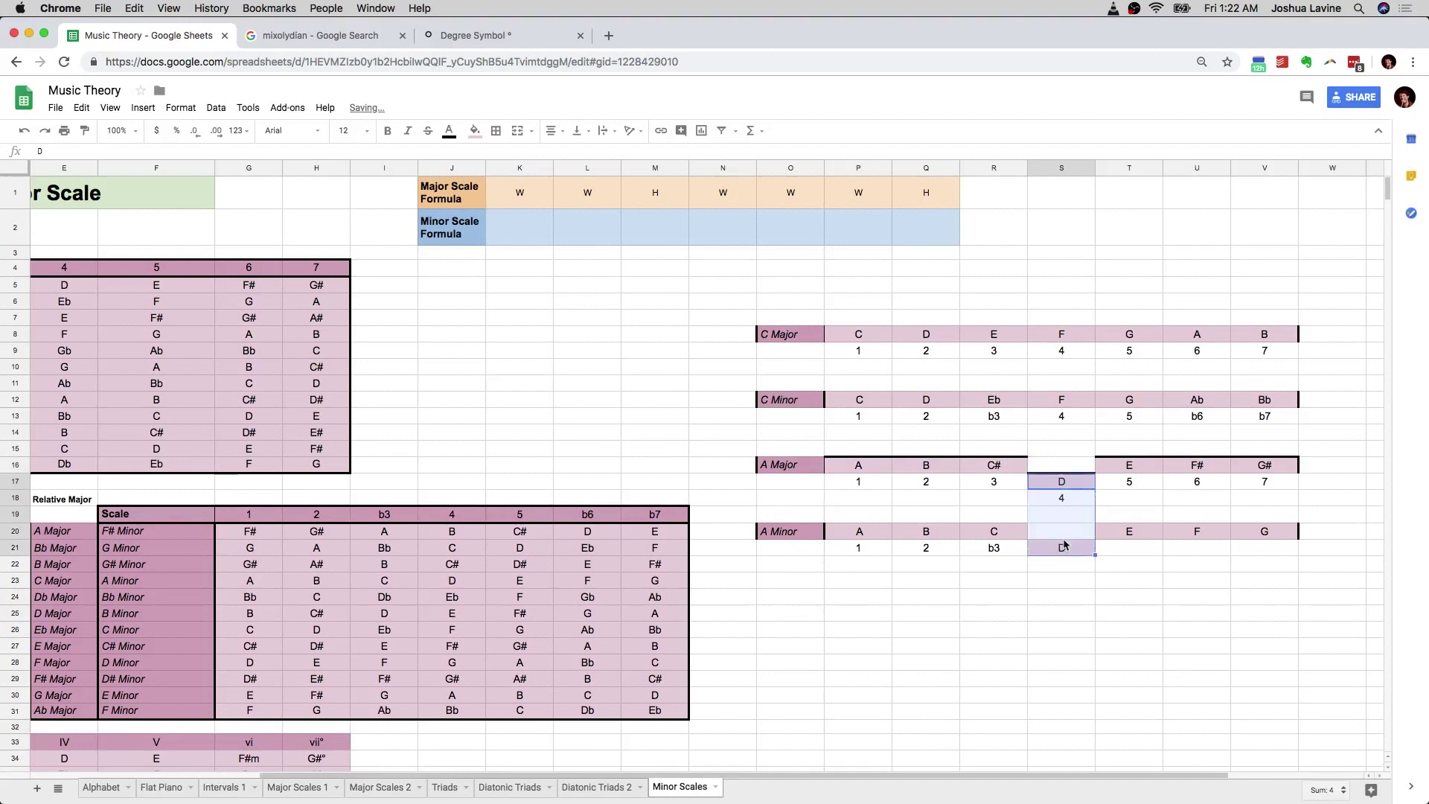
pyautogui.click(1066, 544)
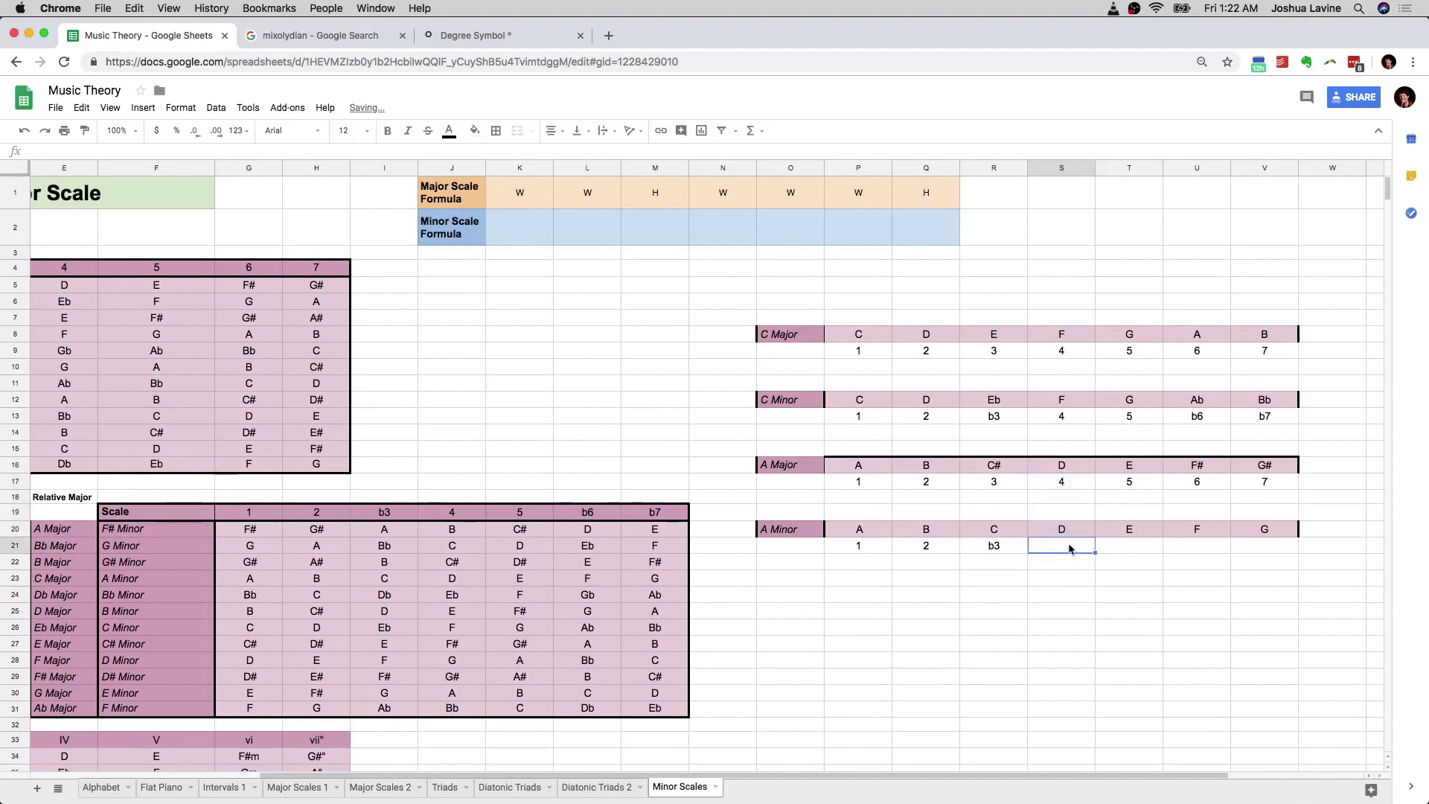
pyautogui.write('4')
pyautogui.click(1124, 550)
pyautogui.write('5')
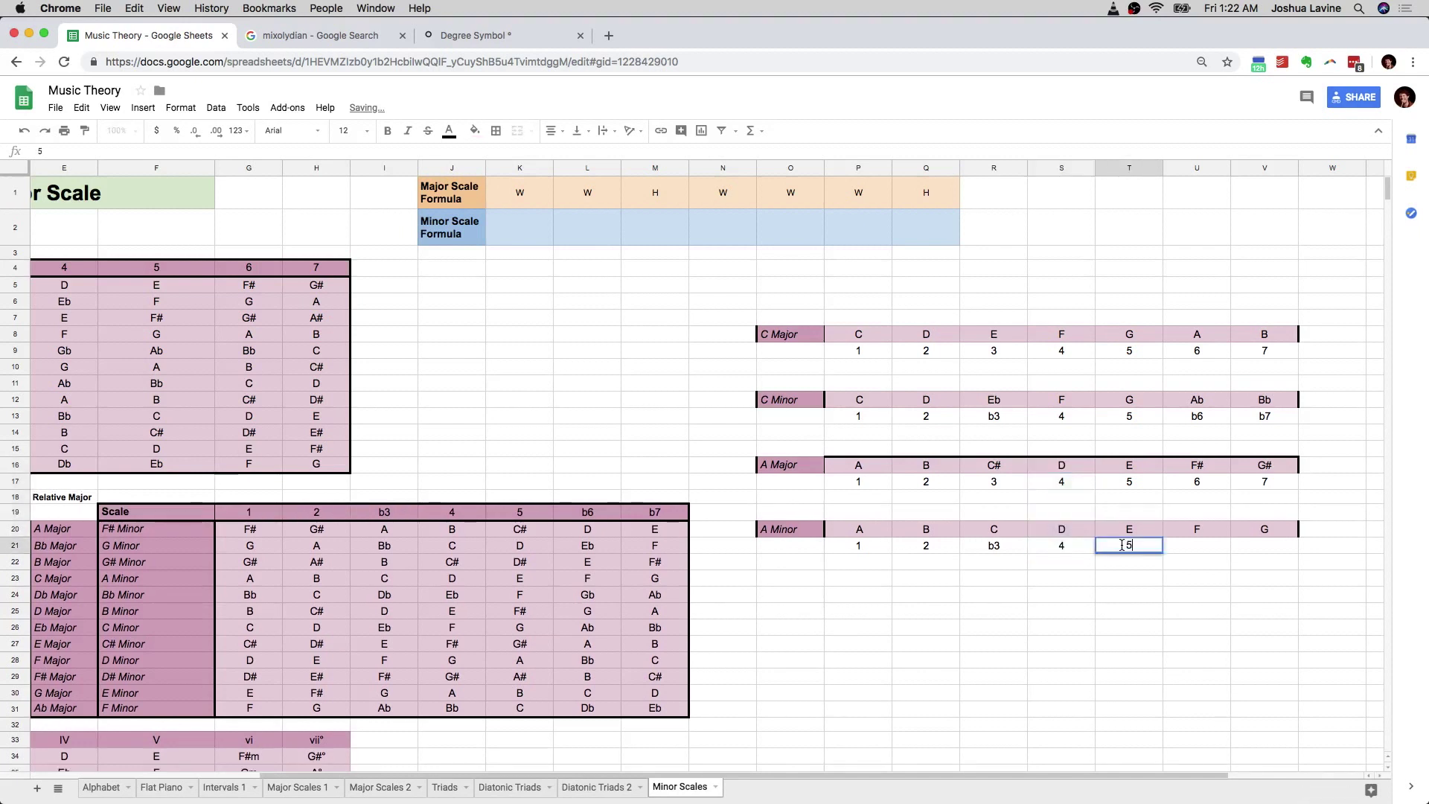
pyautogui.press('Tab')
# - Compare the sixth notes of A Major and A Minor, and label the A Minor sixth degree b6 in U21
pyautogui.press('Up')
pyautogui.press('Up')
pyautogui.press('Up')
pyautogui.press('Up')
pyautogui.press('Up')
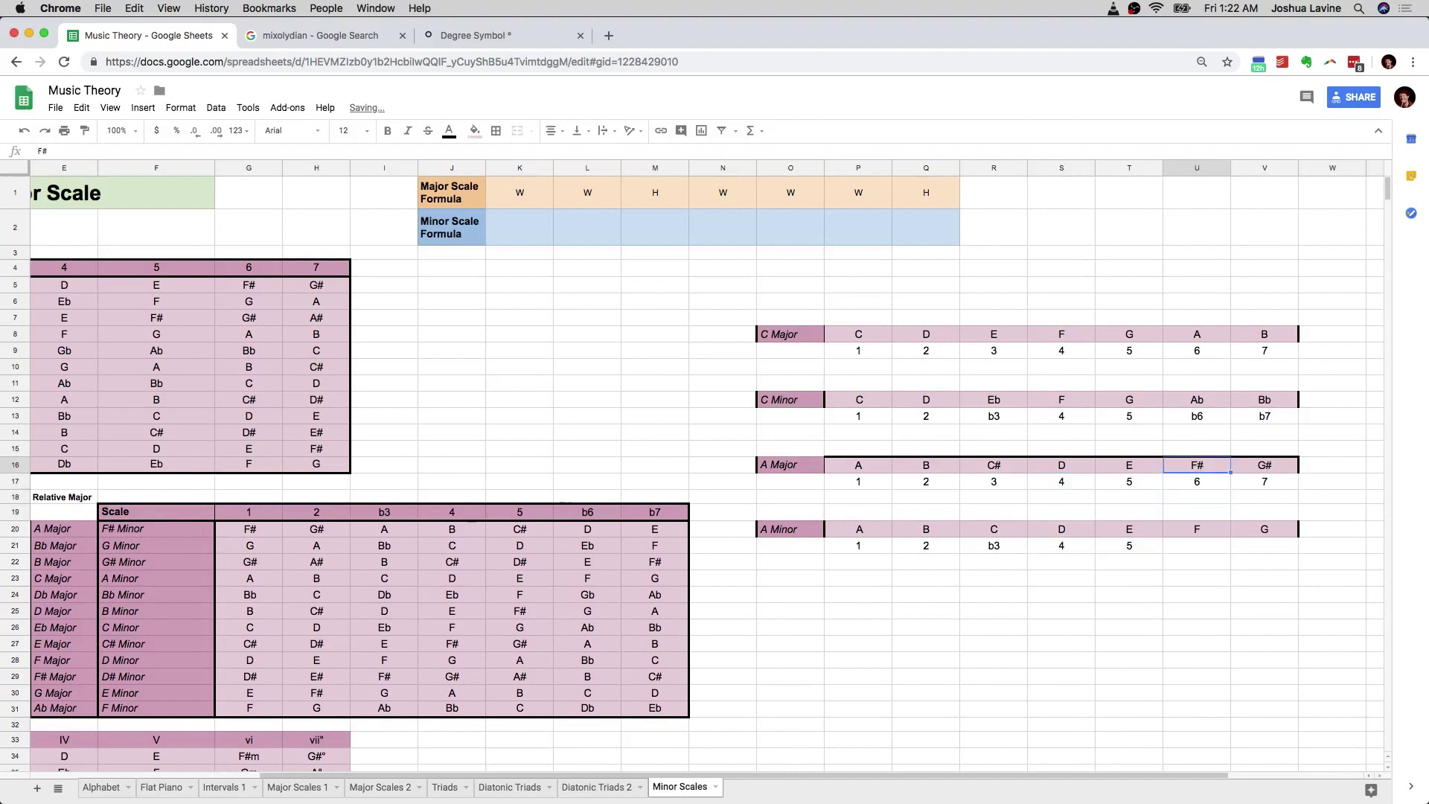
pyautogui.press('Down')
pyautogui.press('Down')
pyautogui.press('Down')
pyautogui.press('Down')
pyautogui.press('Down')
pyautogui.write('b6')
pyautogui.press('Tab')
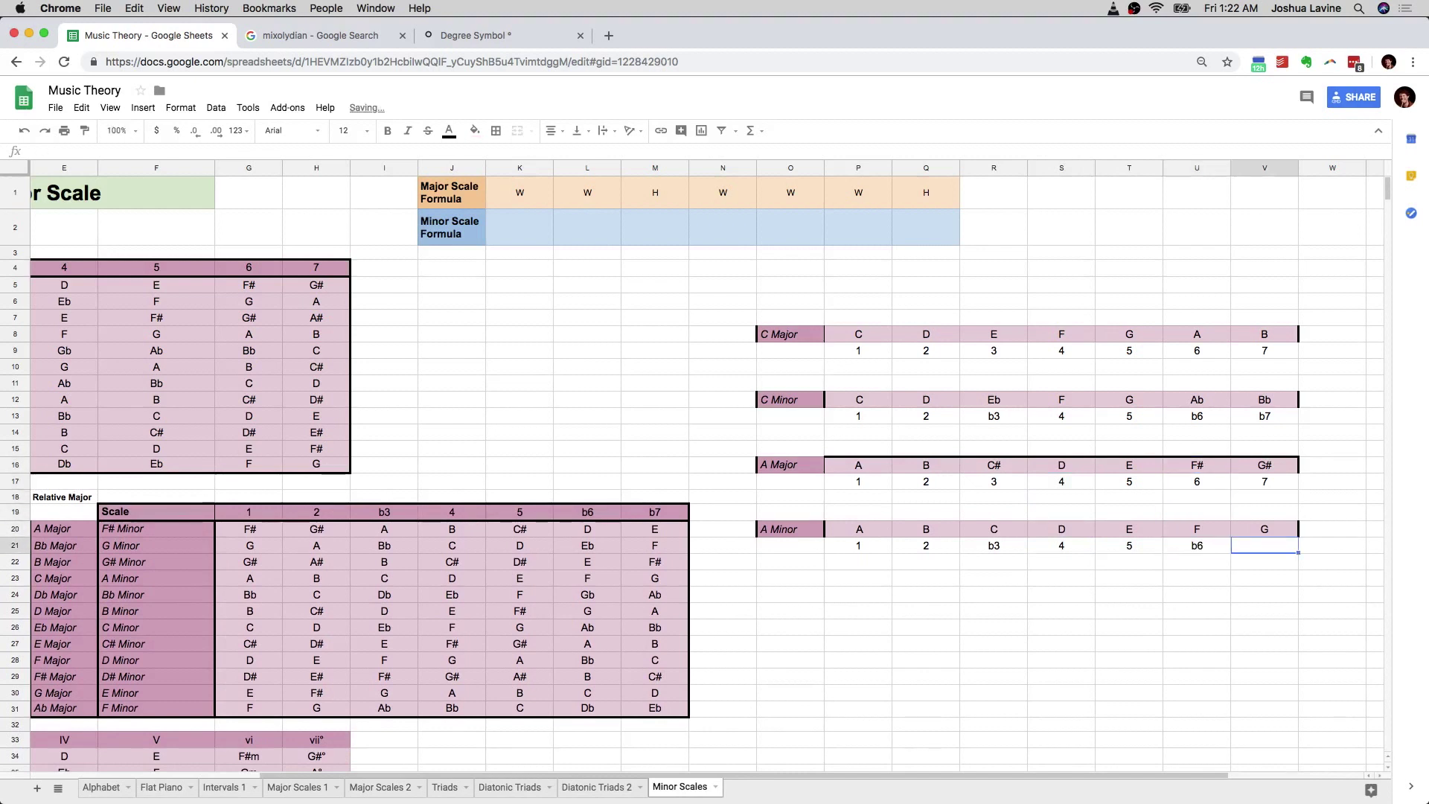
# - Compare the seventh notes of A Major and A Minor, and label the A Minor seventh degree b7 in V21
pyautogui.press('Up')
pyautogui.press('Up')
pyautogui.press('Up')
pyautogui.press('Up')
pyautogui.press('Up')
pyautogui.press('Down')
pyautogui.press('Down')
pyautogui.press('Down')
pyautogui.press('Down')
pyautogui.press('Down')
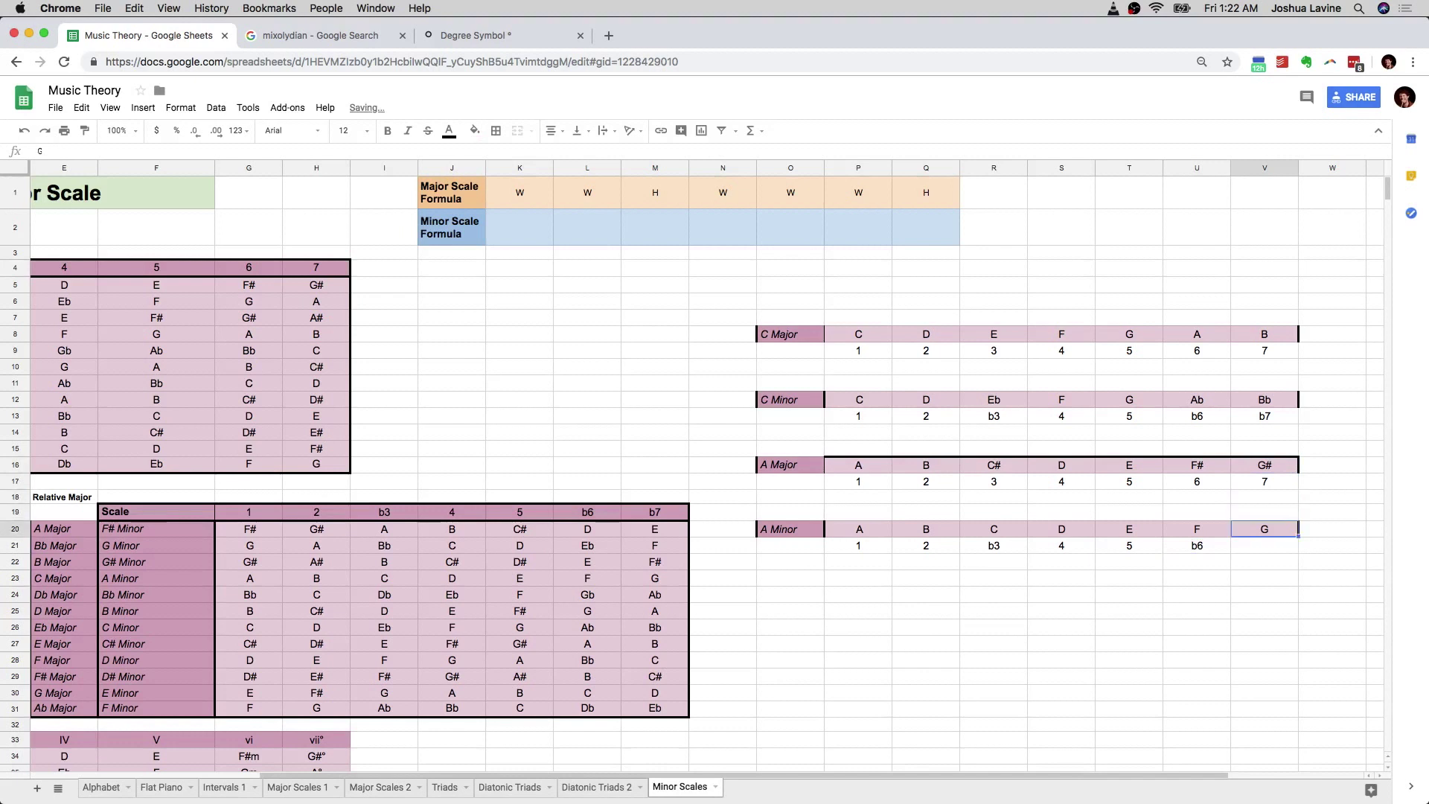
pyautogui.write('b7')
pyautogui.press('Tab')
# - Review the A Minor degree numbers in P21:V21 and the start of the Minor Scale Formula row
pyautogui.press('Left')
pyautogui.hotkey('shift', 'Left')
pyautogui.hotkey('shift', 'Left')
pyautogui.hotkey('shift', 'Left')
pyautogui.hotkey('shift', 'Left')
pyautogui.hotkey('shift', 'Left')
pyautogui.hotkey('shift', 'Left')
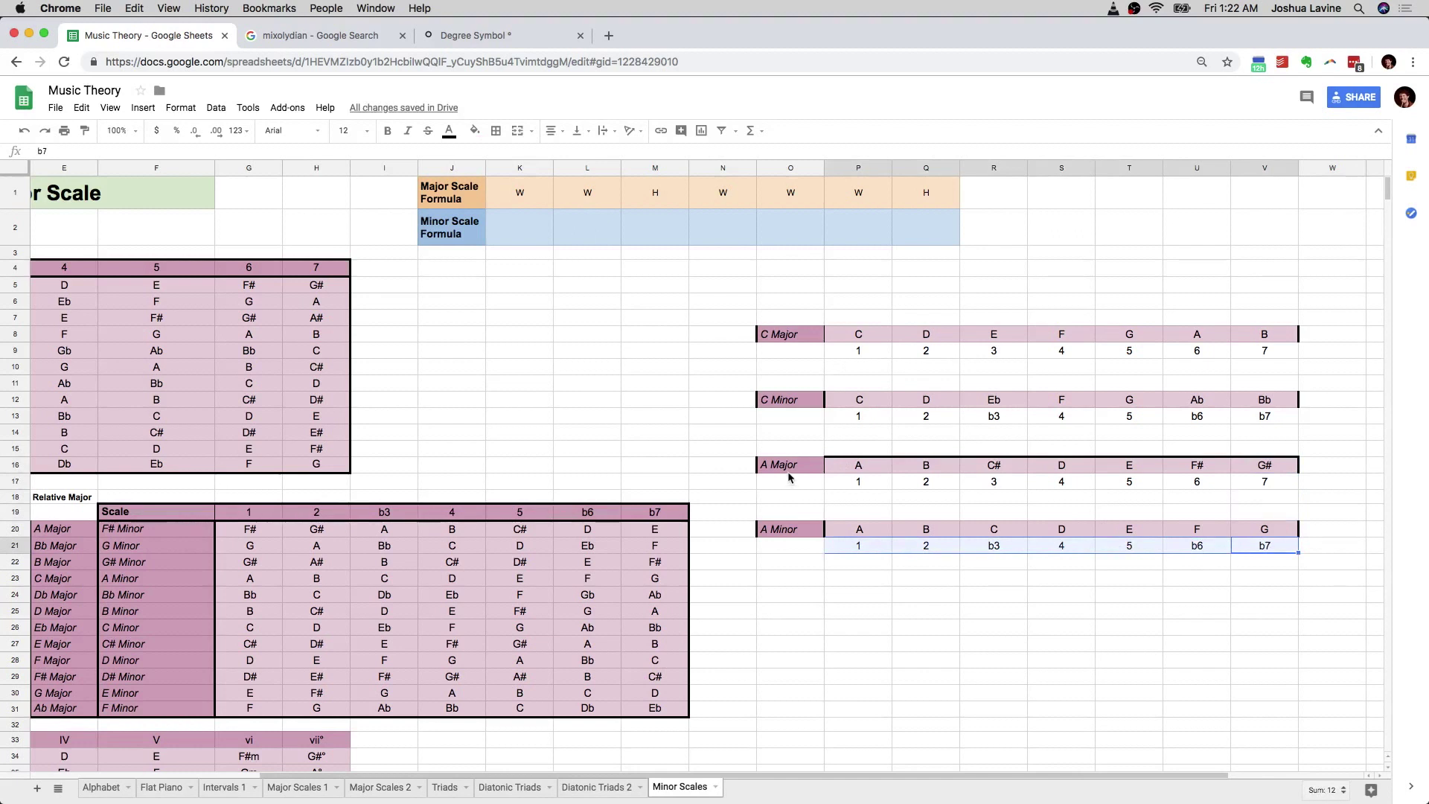
pyautogui.press('Tab')
pyautogui.click(474, 233)
pyautogui.click(512, 233)
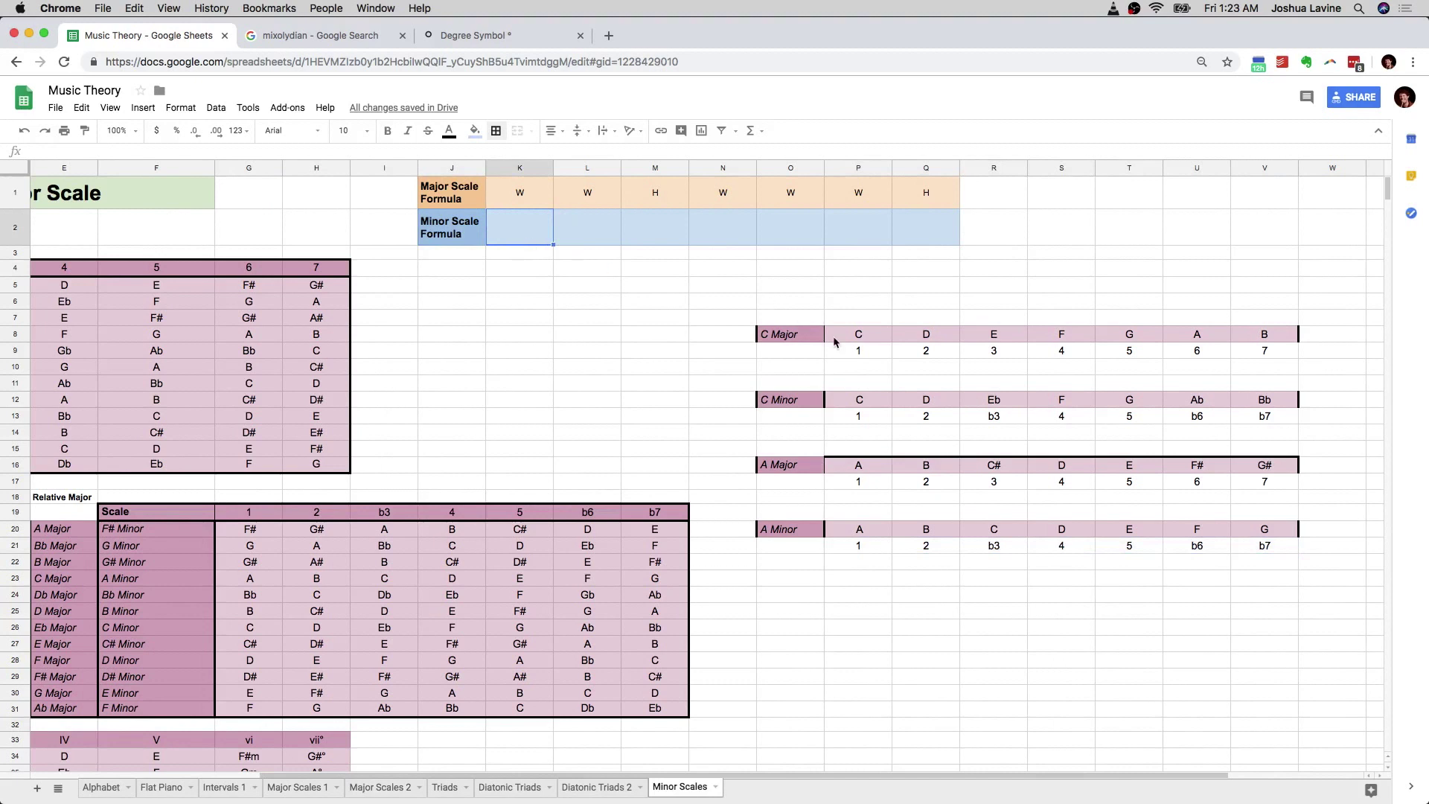
# - Copy the first-degree column P8:P21 of the four example scales and paste it after the seventh degree, starting at W8
pyautogui.click(862, 340)
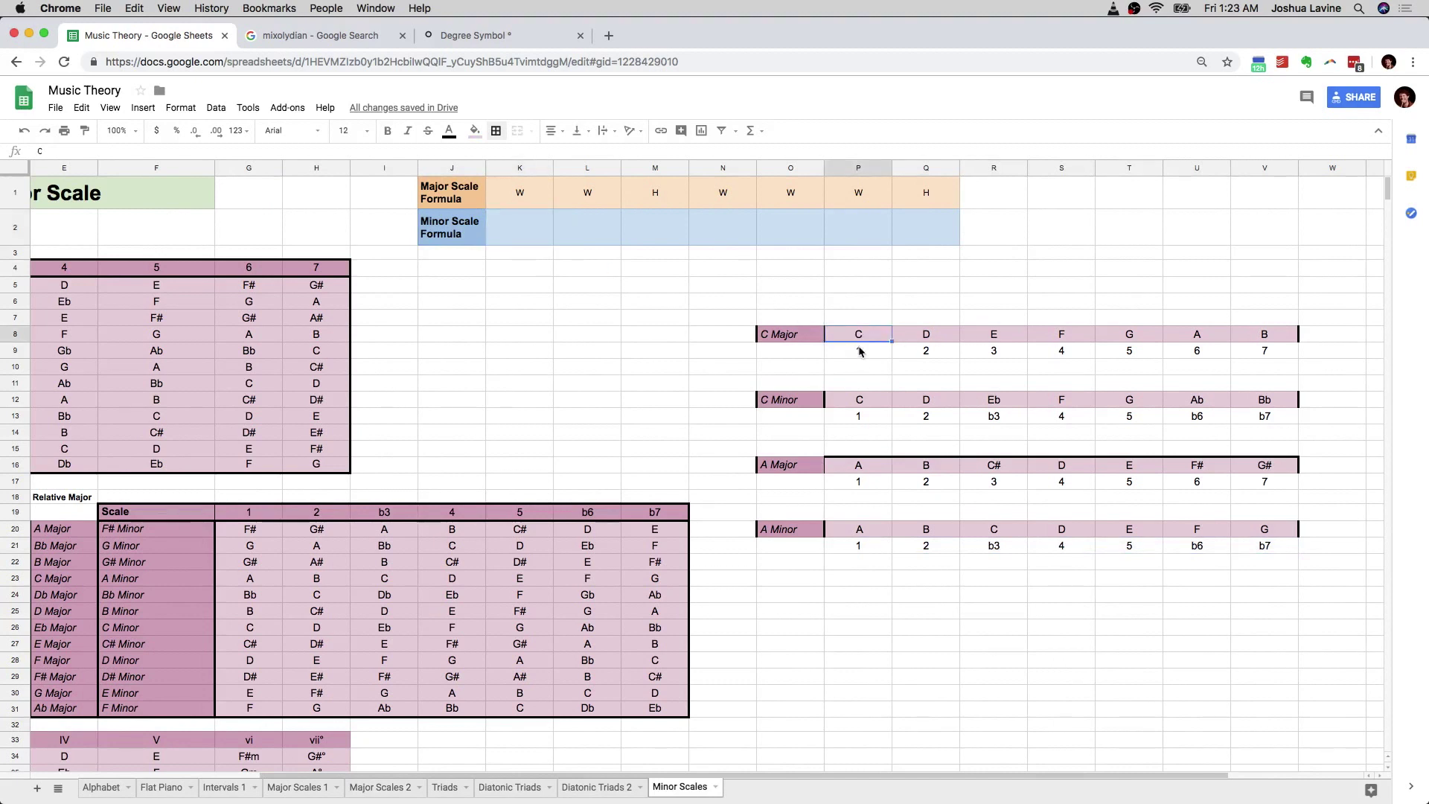
pyautogui.keyDown('shift'); pyautogui.click(874, 544); pyautogui.keyUp('shift')
pyautogui.press('cmd+c')
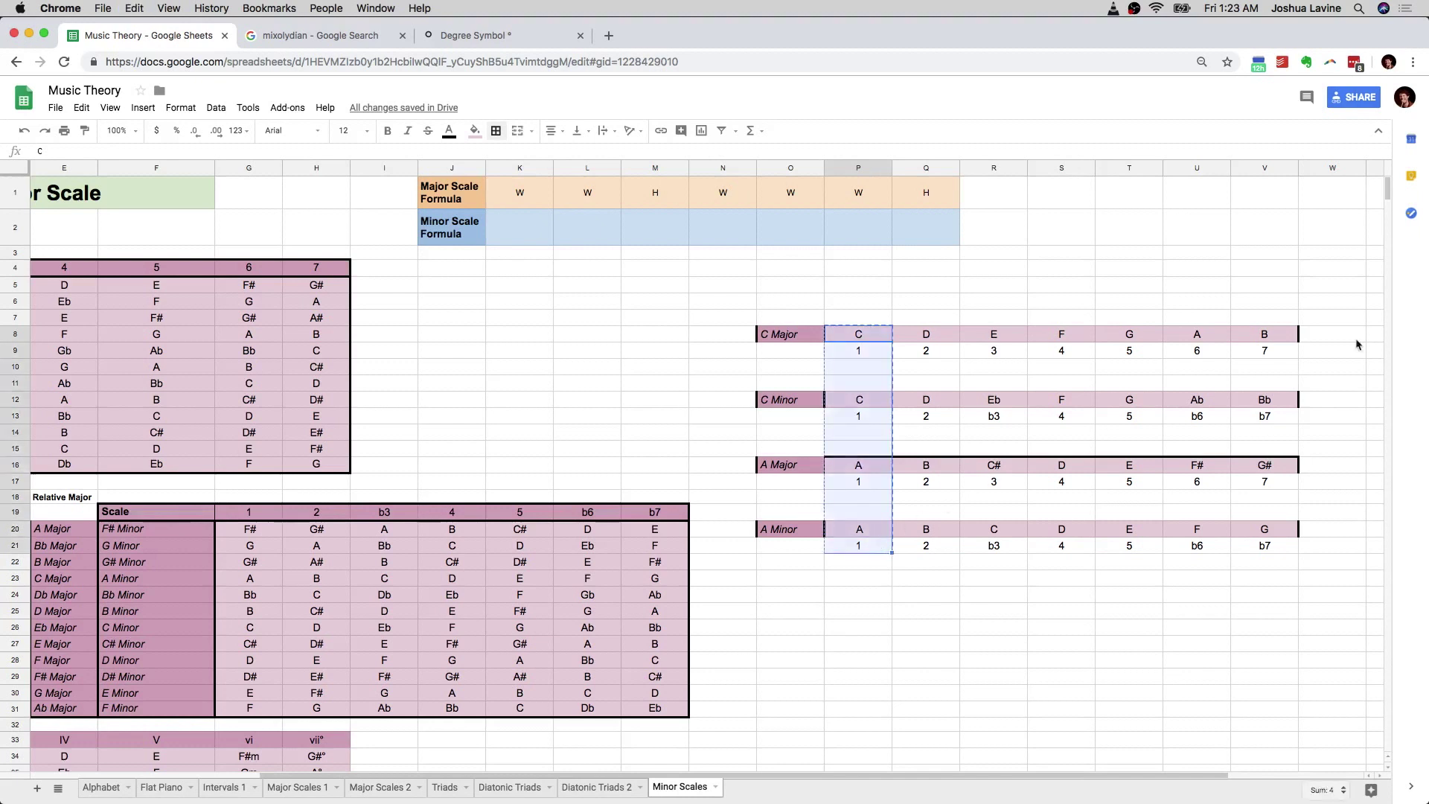
pyautogui.click(1356, 340)
pyautogui.press('cmd+v')
pyautogui.click(1264, 368)
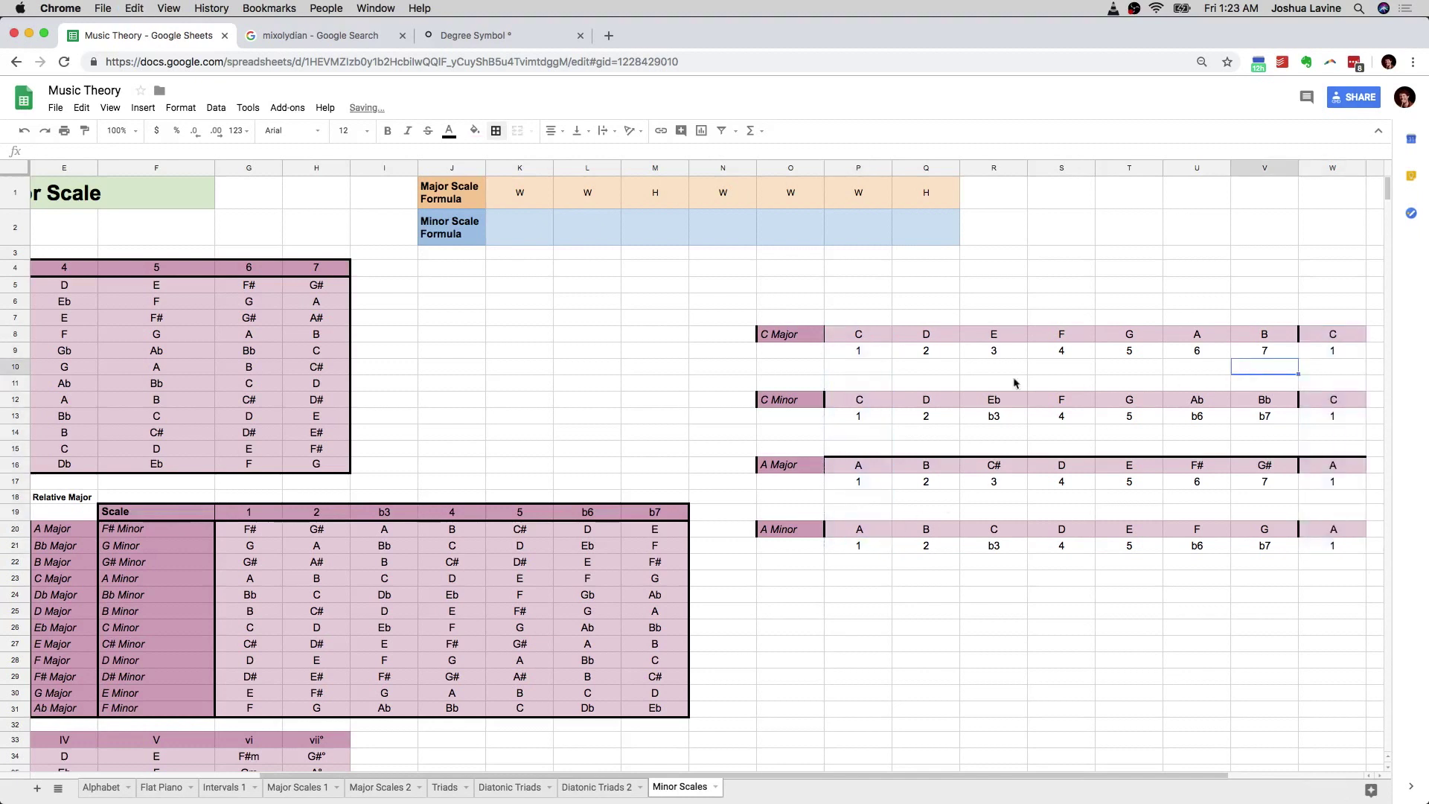
# - Examine the C Major notes in P8:W8 one by one against the Major Scale Formula in row 1
pyautogui.click(857, 334)
pyautogui.press('Right')
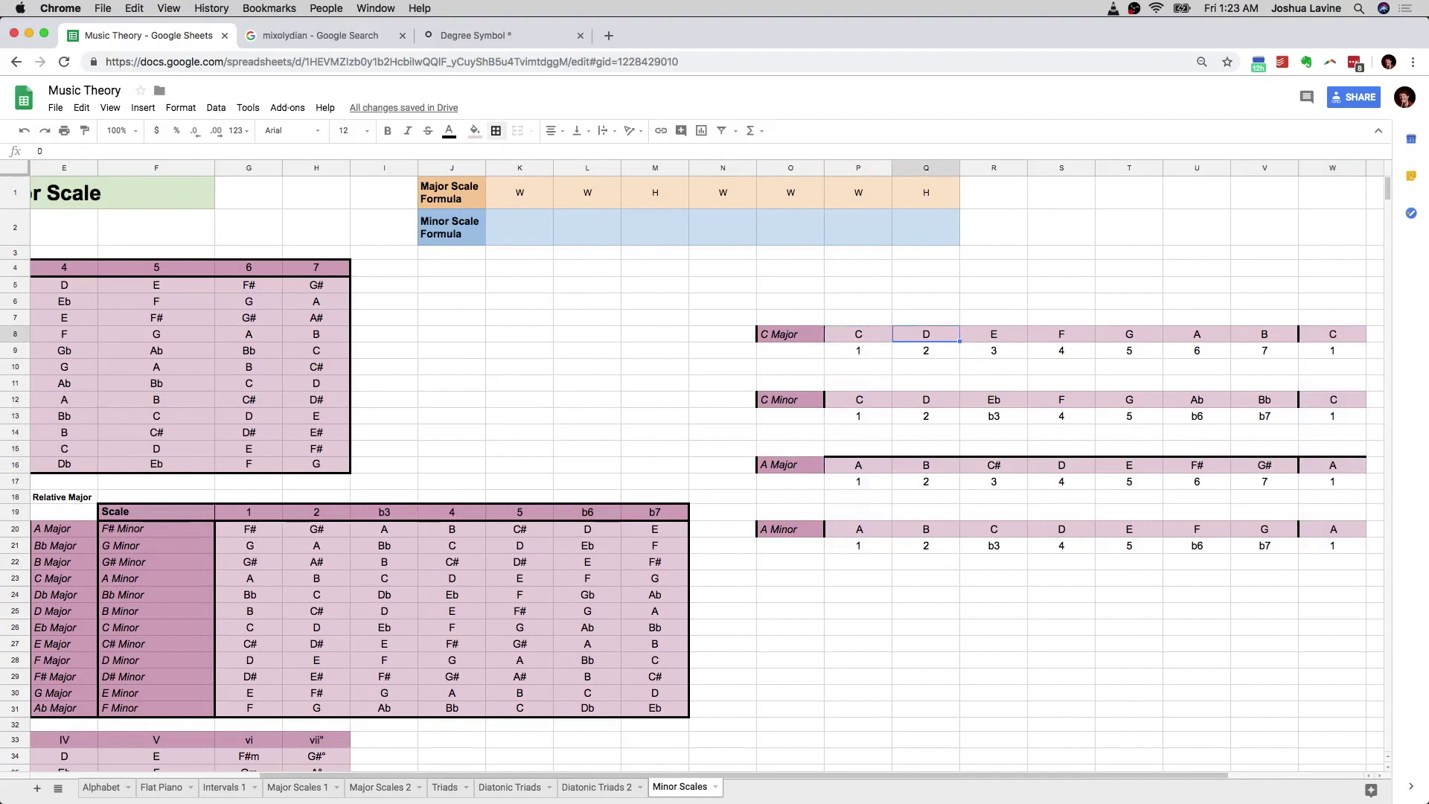
pyautogui.press('Right')
pyautogui.press('Right')
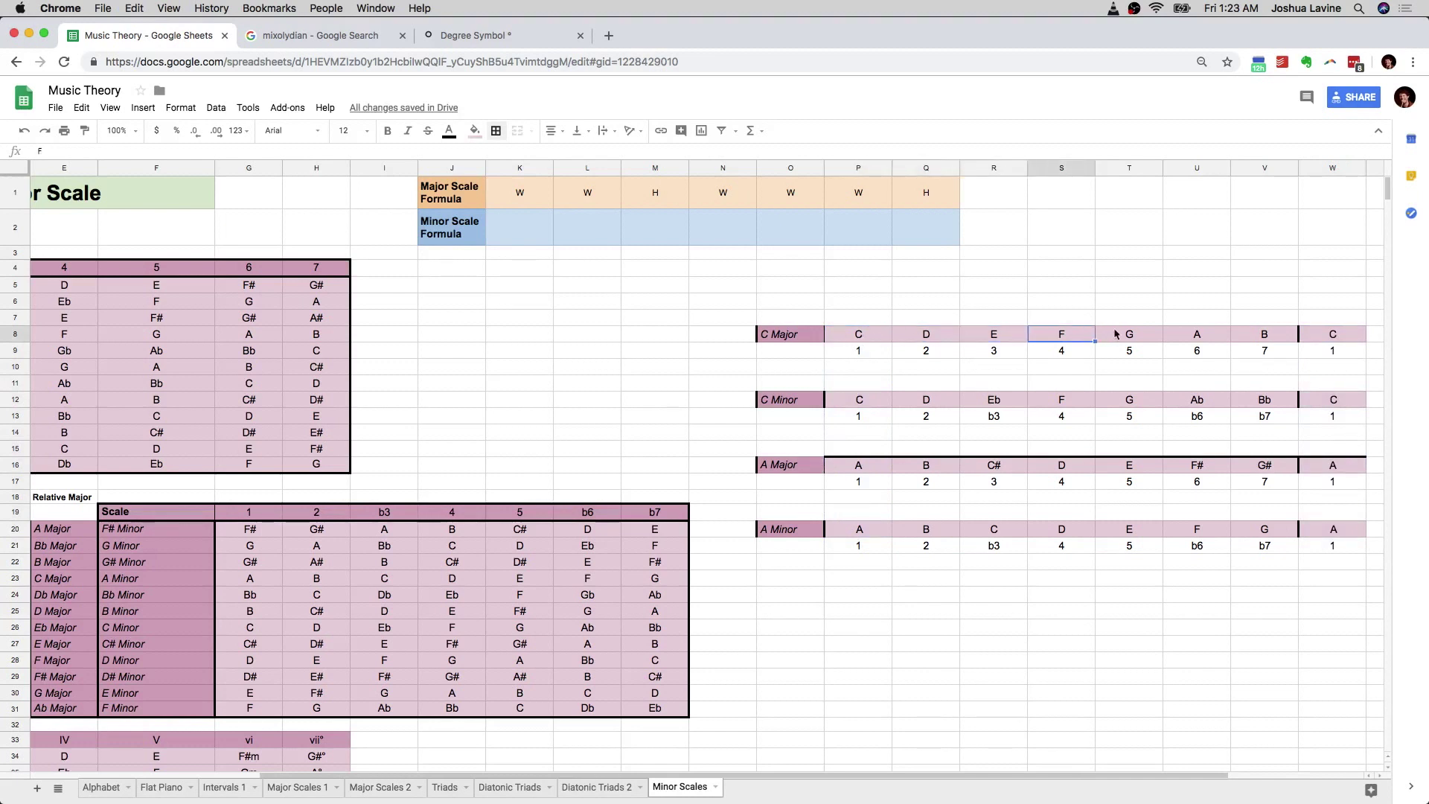
pyautogui.press('Right')
pyautogui.press('Right')
pyautogui.press('Right')
pyautogui.press('Right')
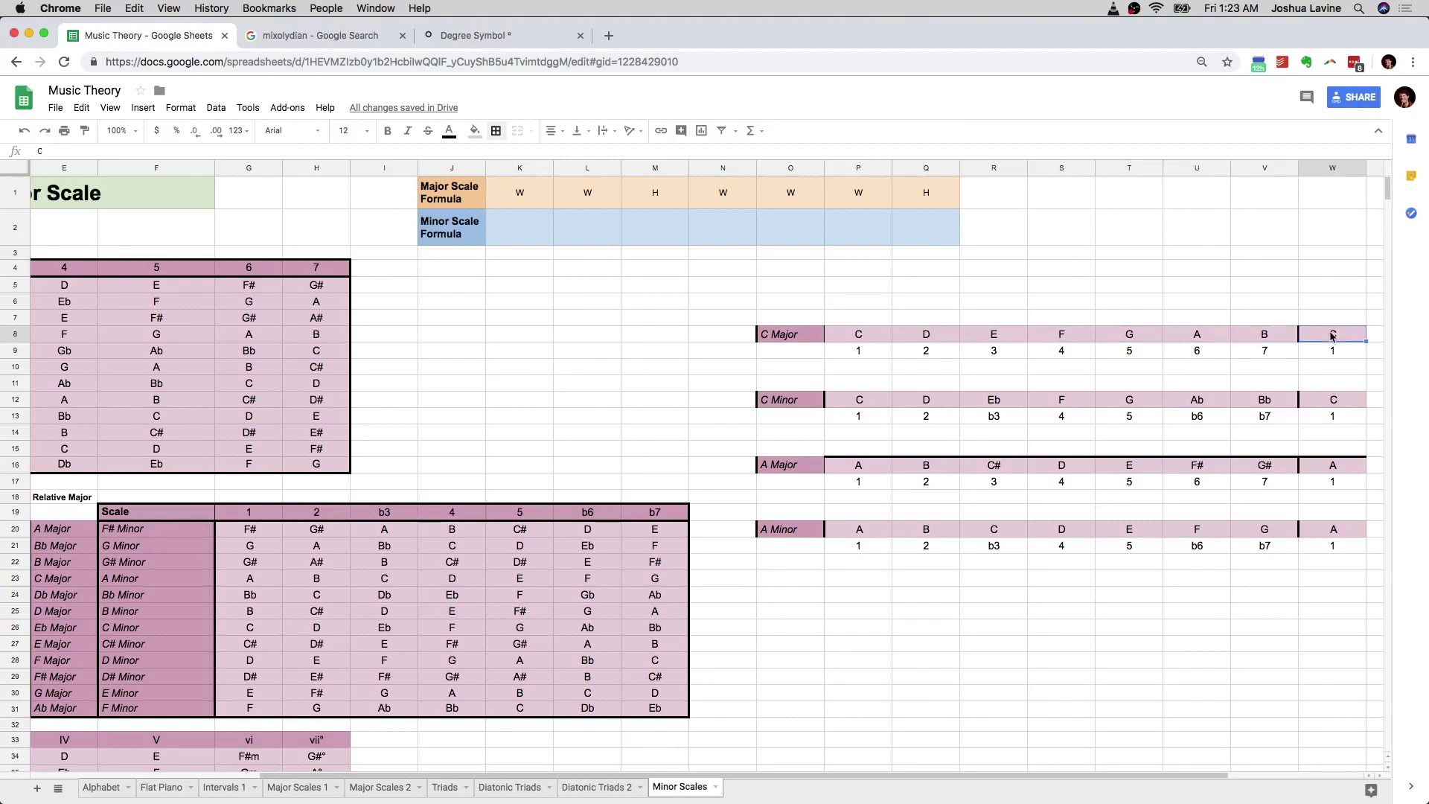
pyautogui.moveTo(551, 201); pyautogui.dragTo(923, 200)
pyautogui.click(923, 227)
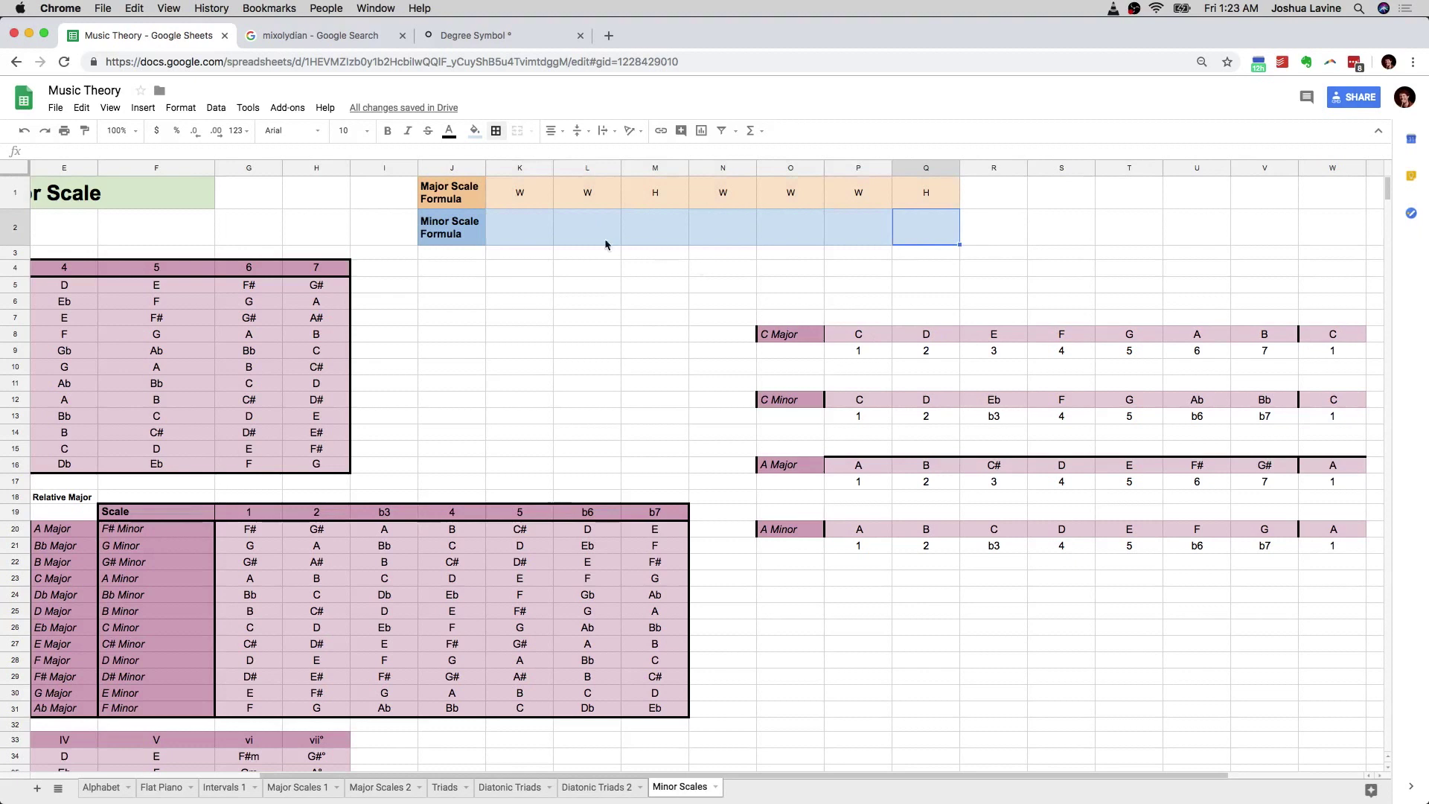
# - Enter W and H in K2:L2 as the first two Minor Scale Formula steps, following the C Minor notes C, D and Eb
pyautogui.click(547, 233)
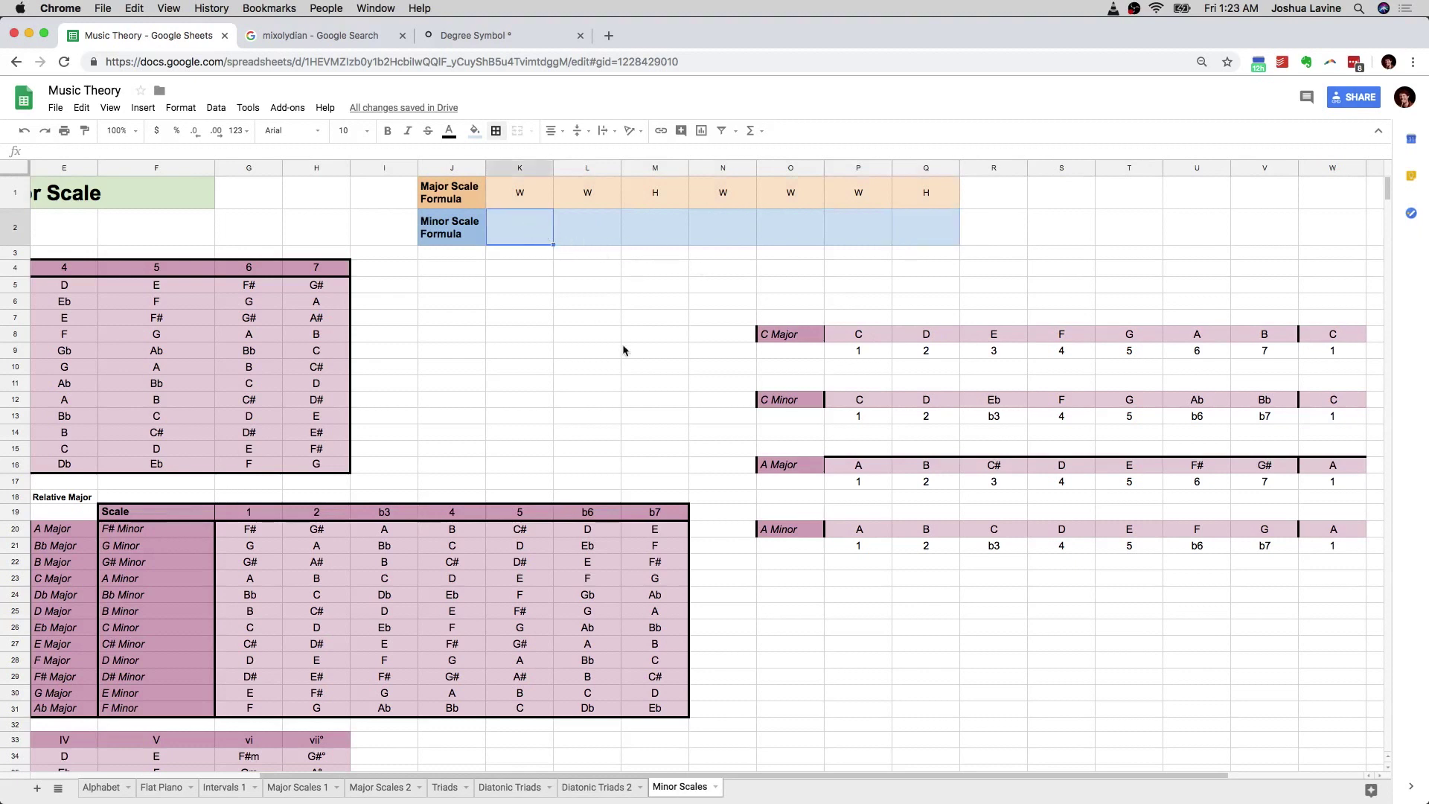
pyautogui.click(847, 405)
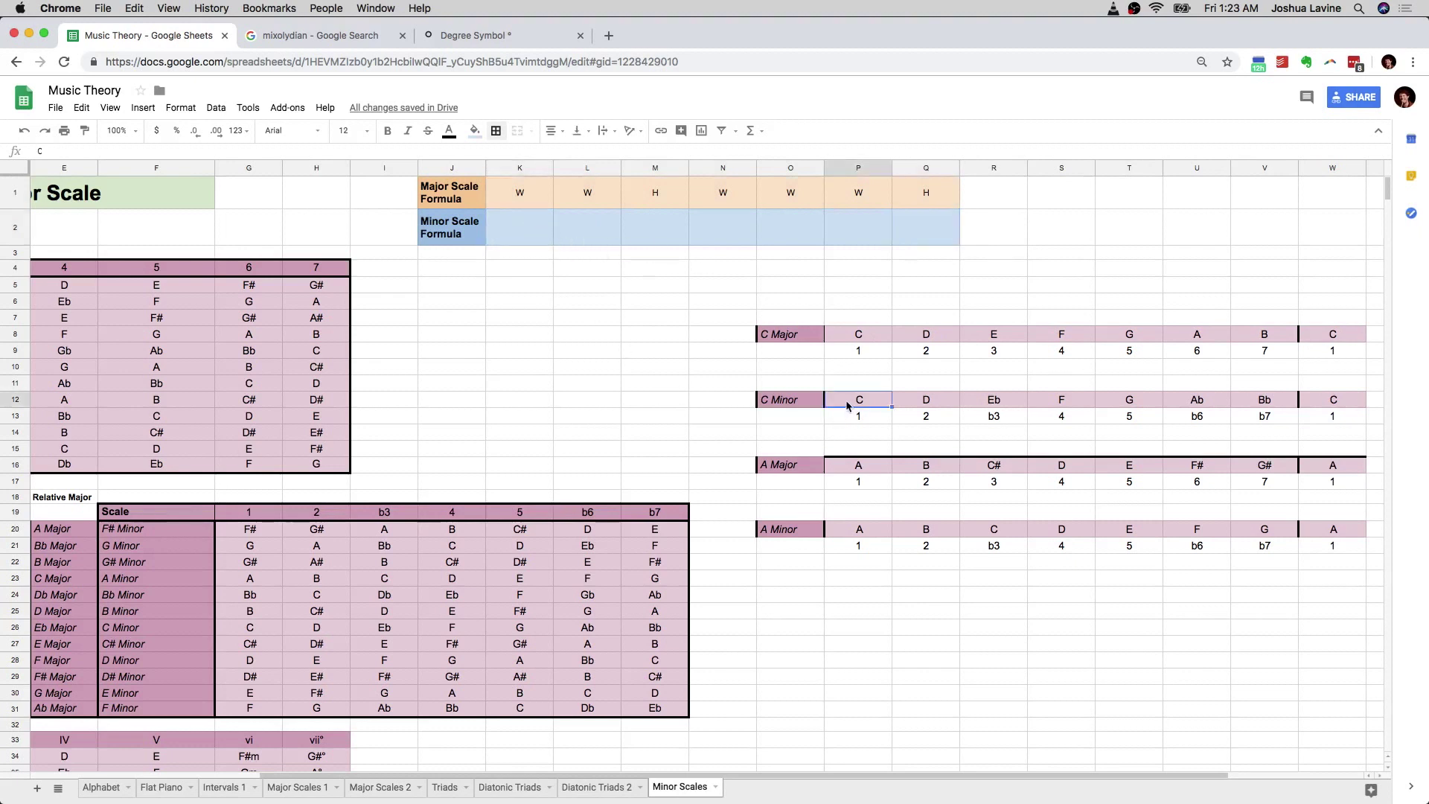
pyautogui.click(926, 406)
pyautogui.click(533, 230)
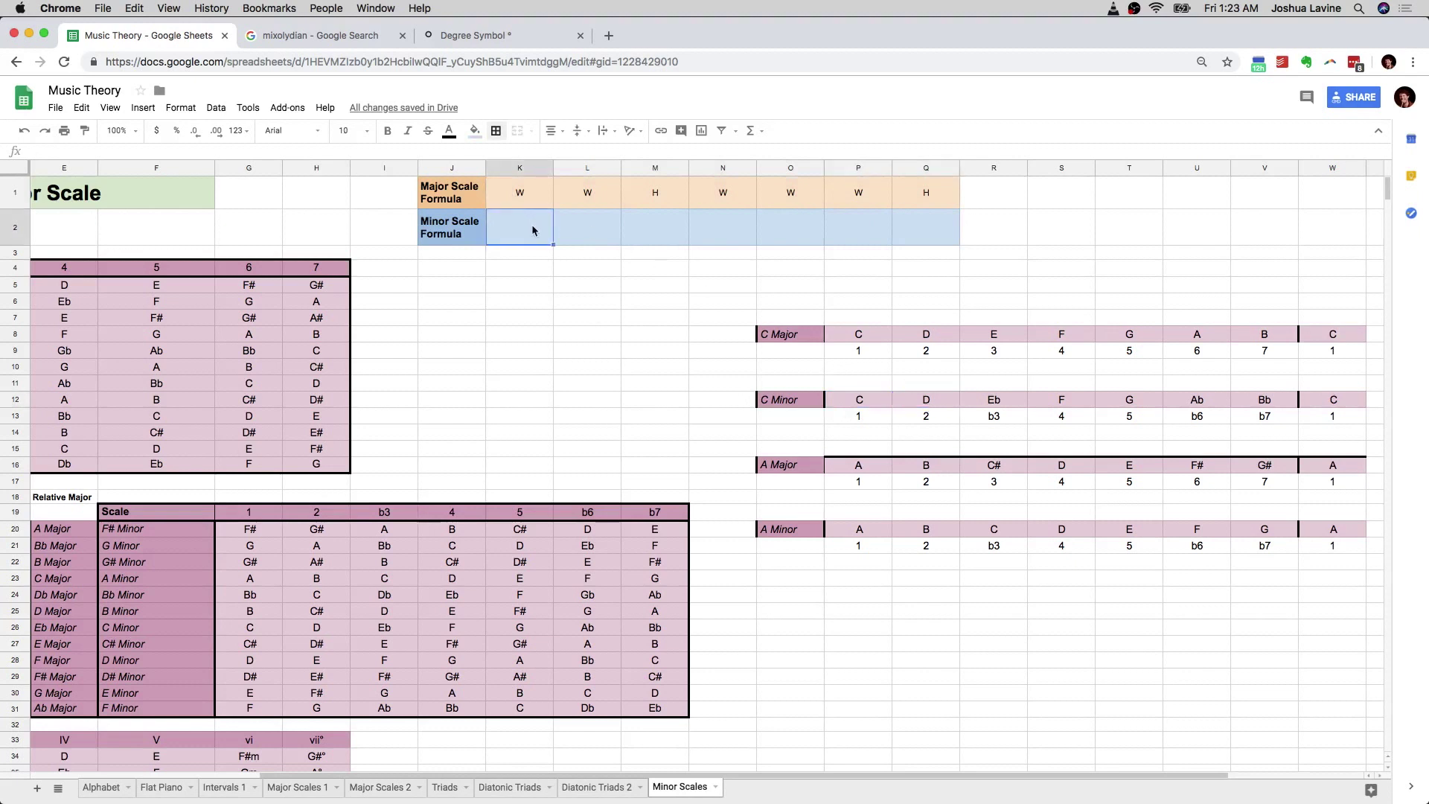
pyautogui.write('W')
pyautogui.press('Tab')
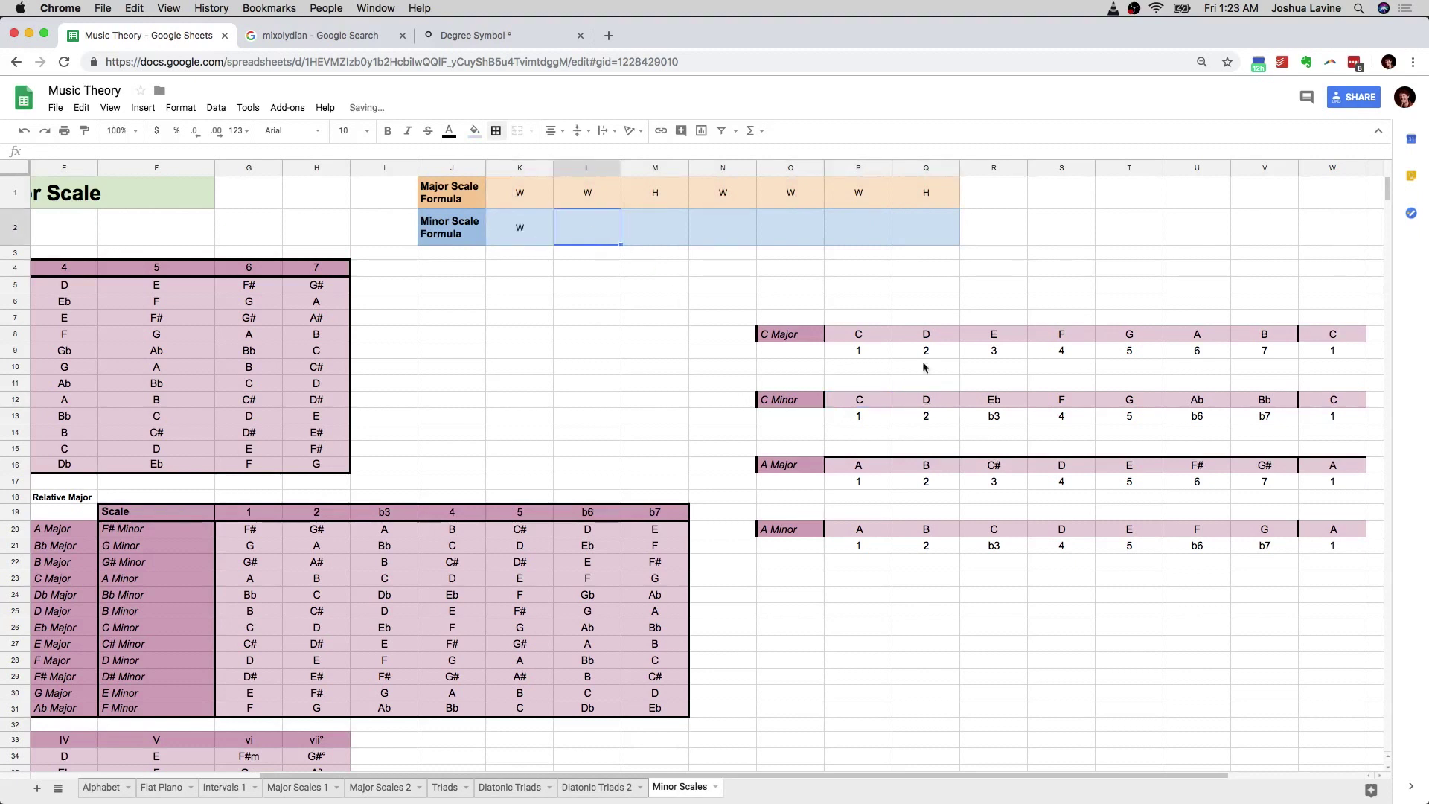
pyautogui.click(983, 406)
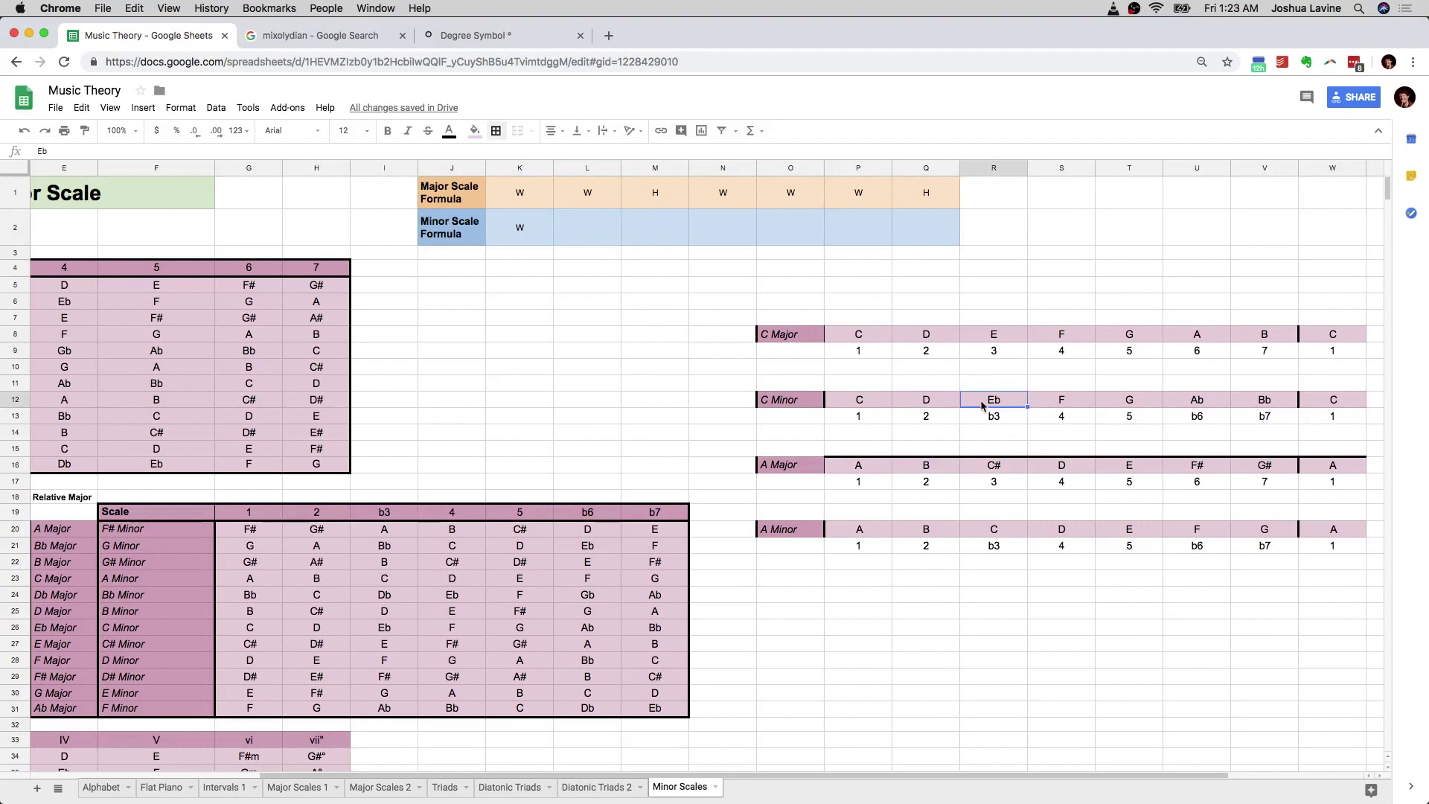
pyautogui.click(577, 222)
pyautogui.write('H')
pyautogui.press('Tab')
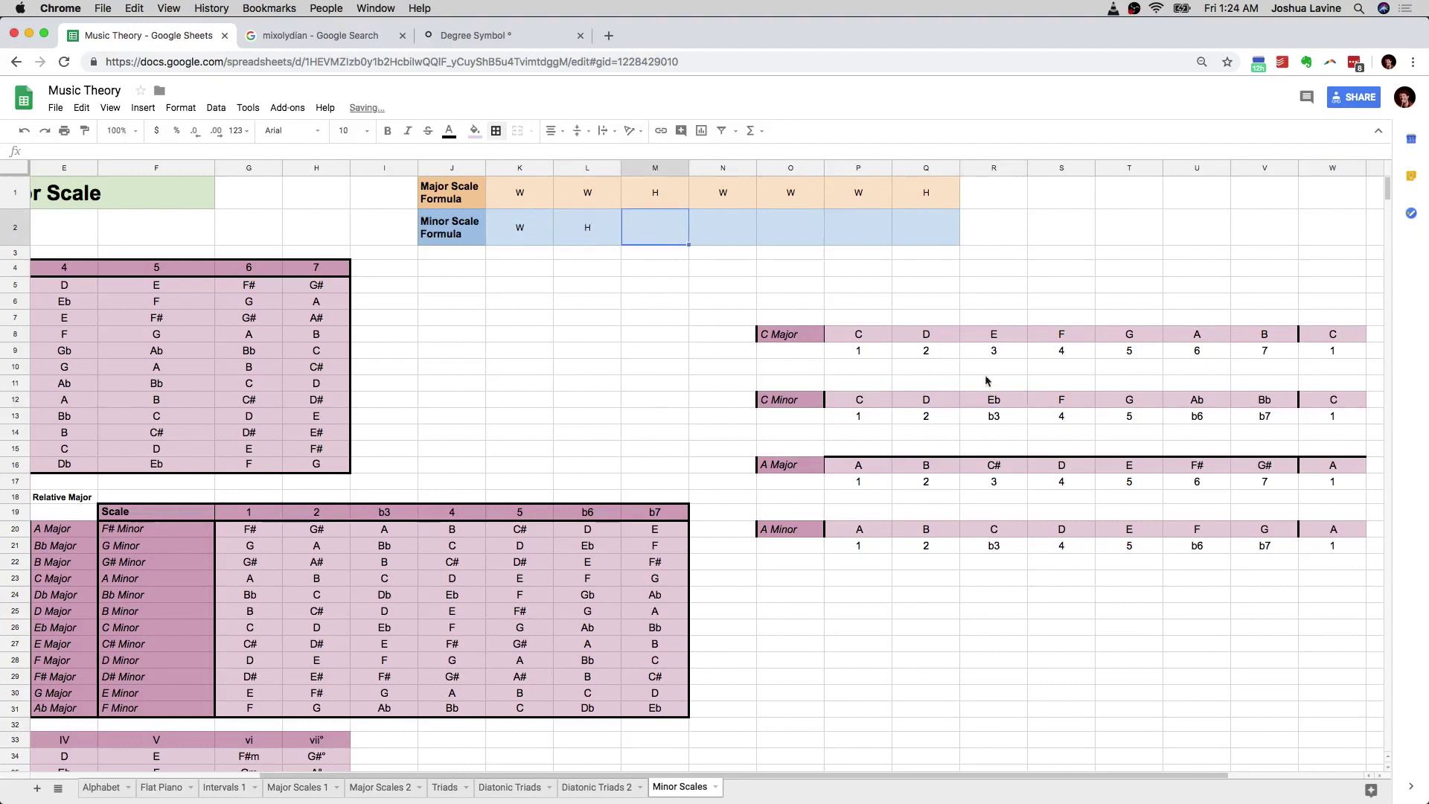
# - Enter W, W and H in M2:O2 of the Minor Scale Formula, following the C Minor notes from Eb to Ab
pyautogui.click(1013, 401)
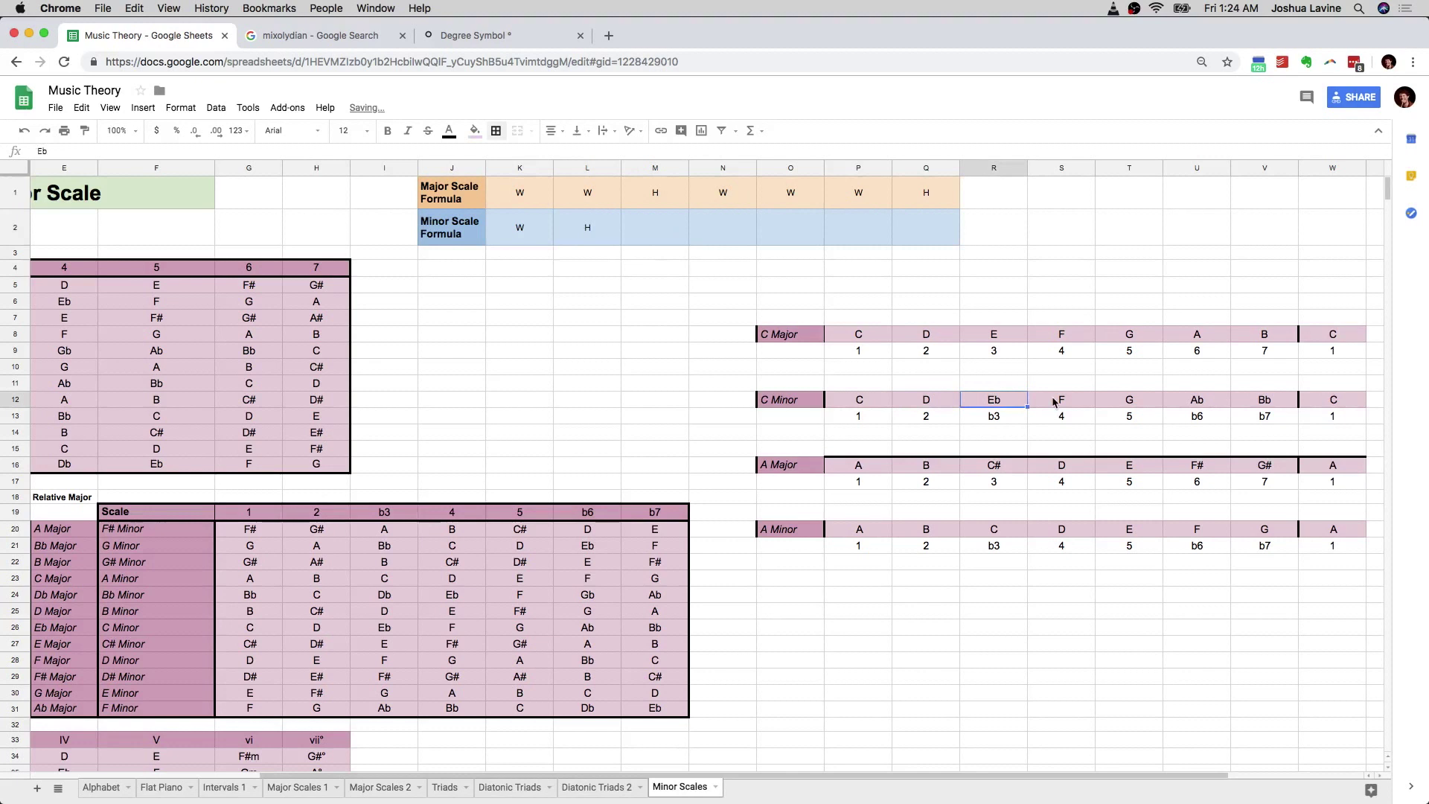
pyautogui.click(655, 228)
pyautogui.write('W')
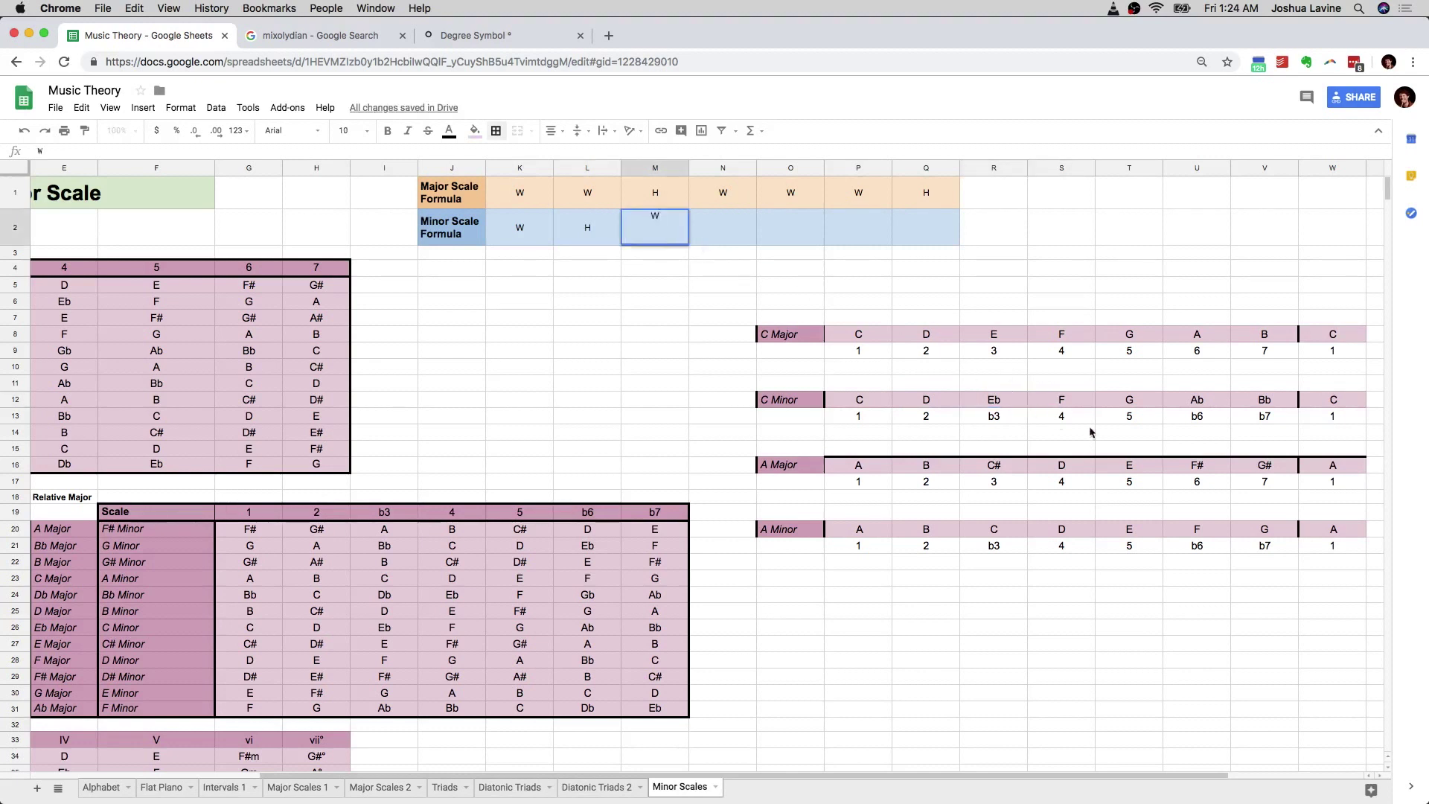
pyautogui.click(1077, 403)
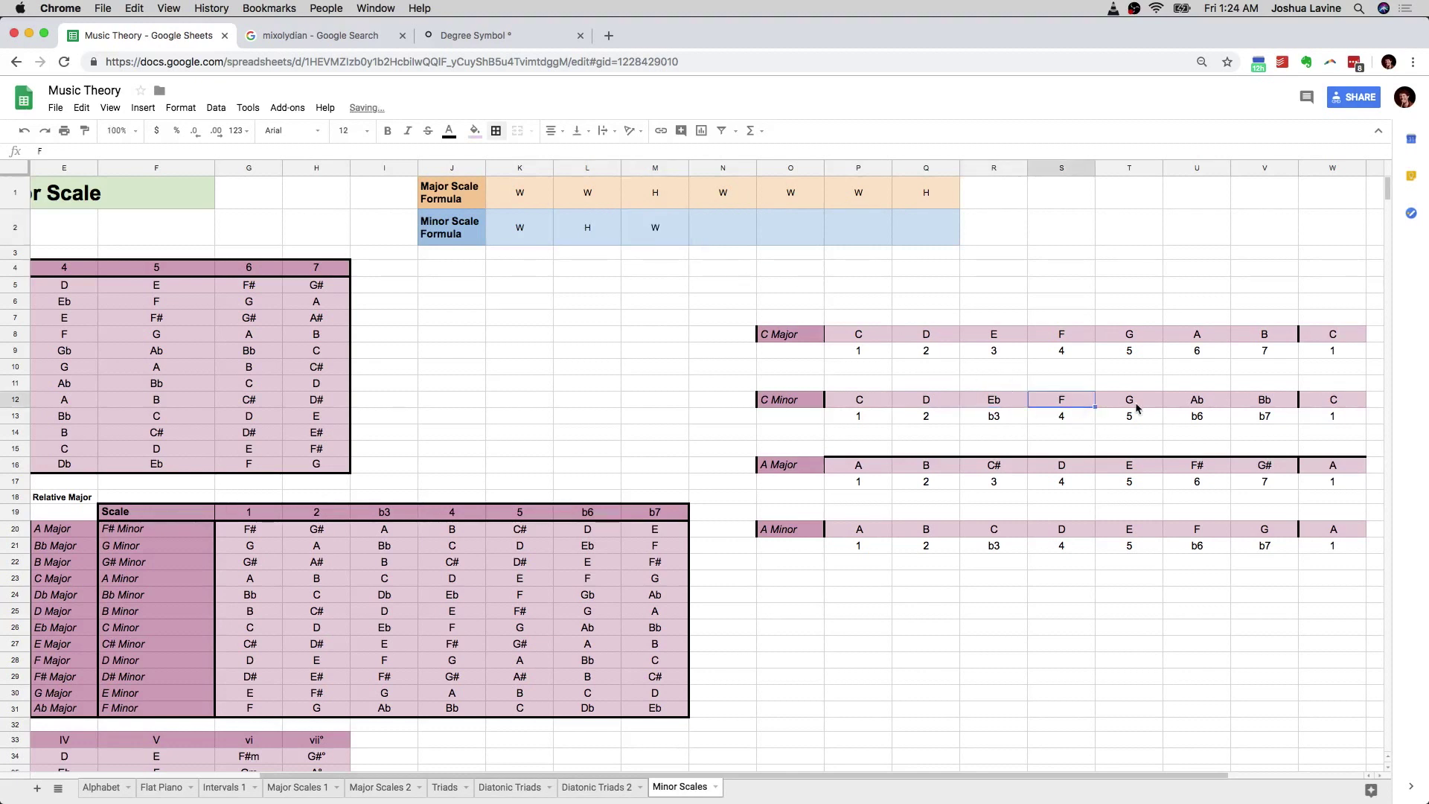
pyautogui.click(708, 228)
pyautogui.write('W')
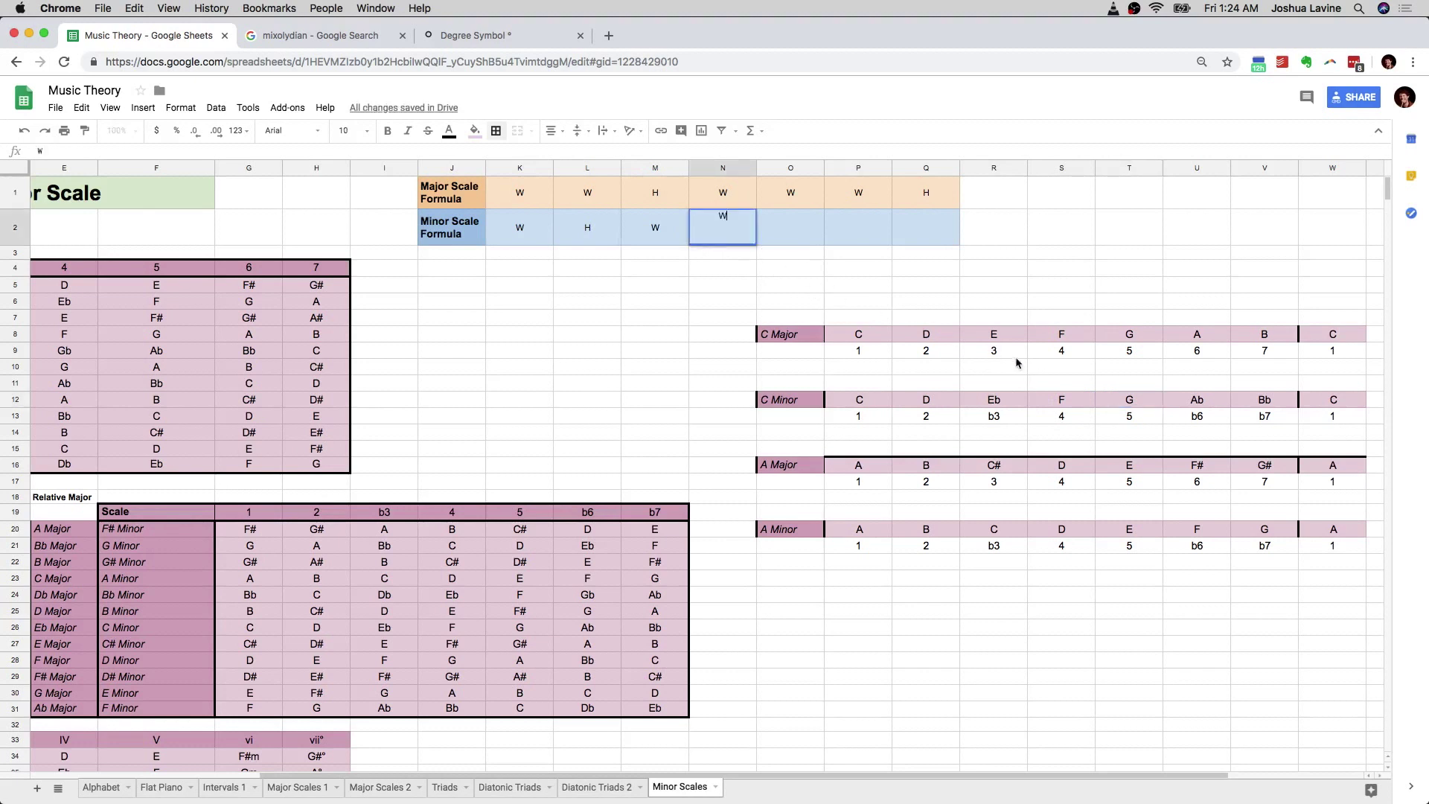
pyautogui.click(1119, 400)
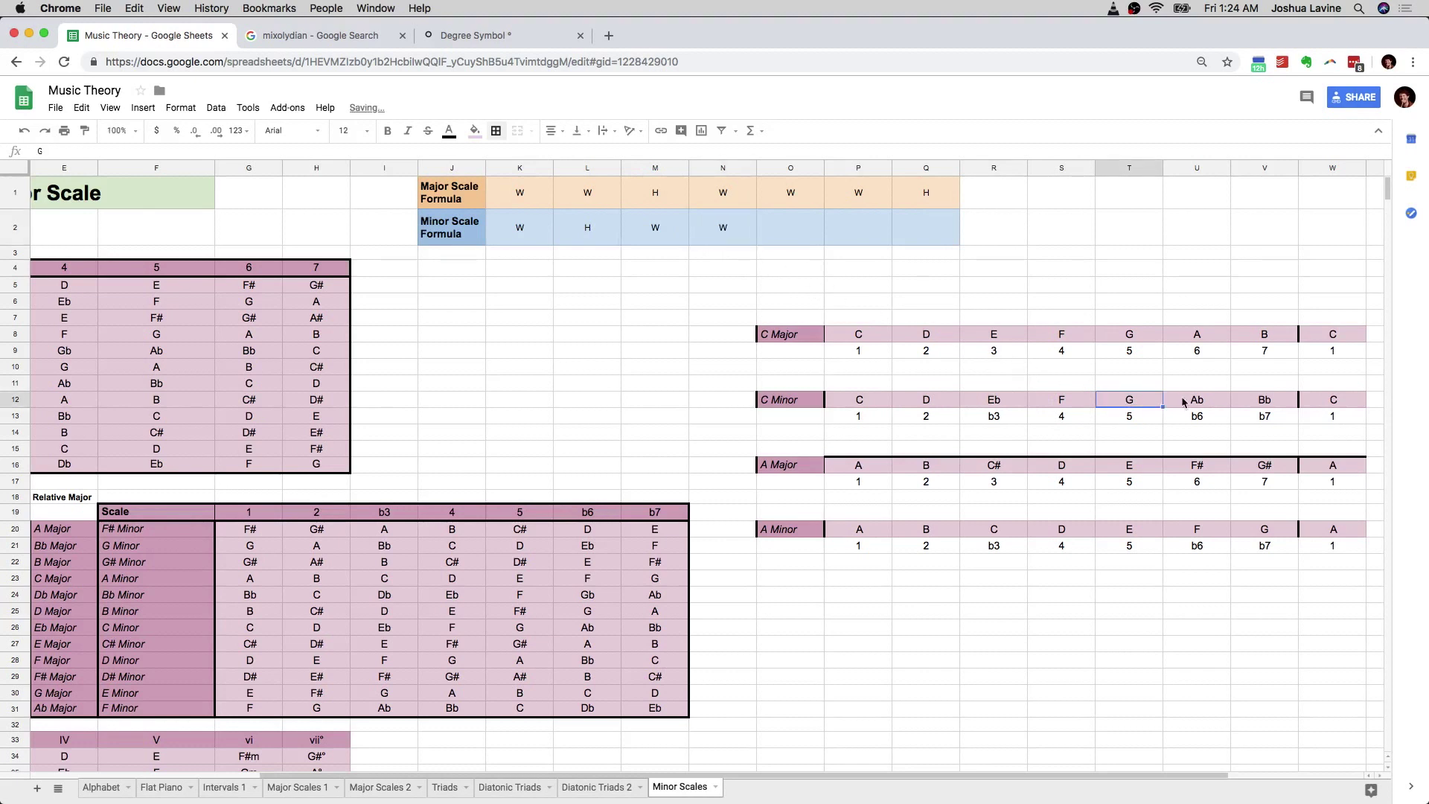
pyautogui.click(792, 227)
pyautogui.write('H')
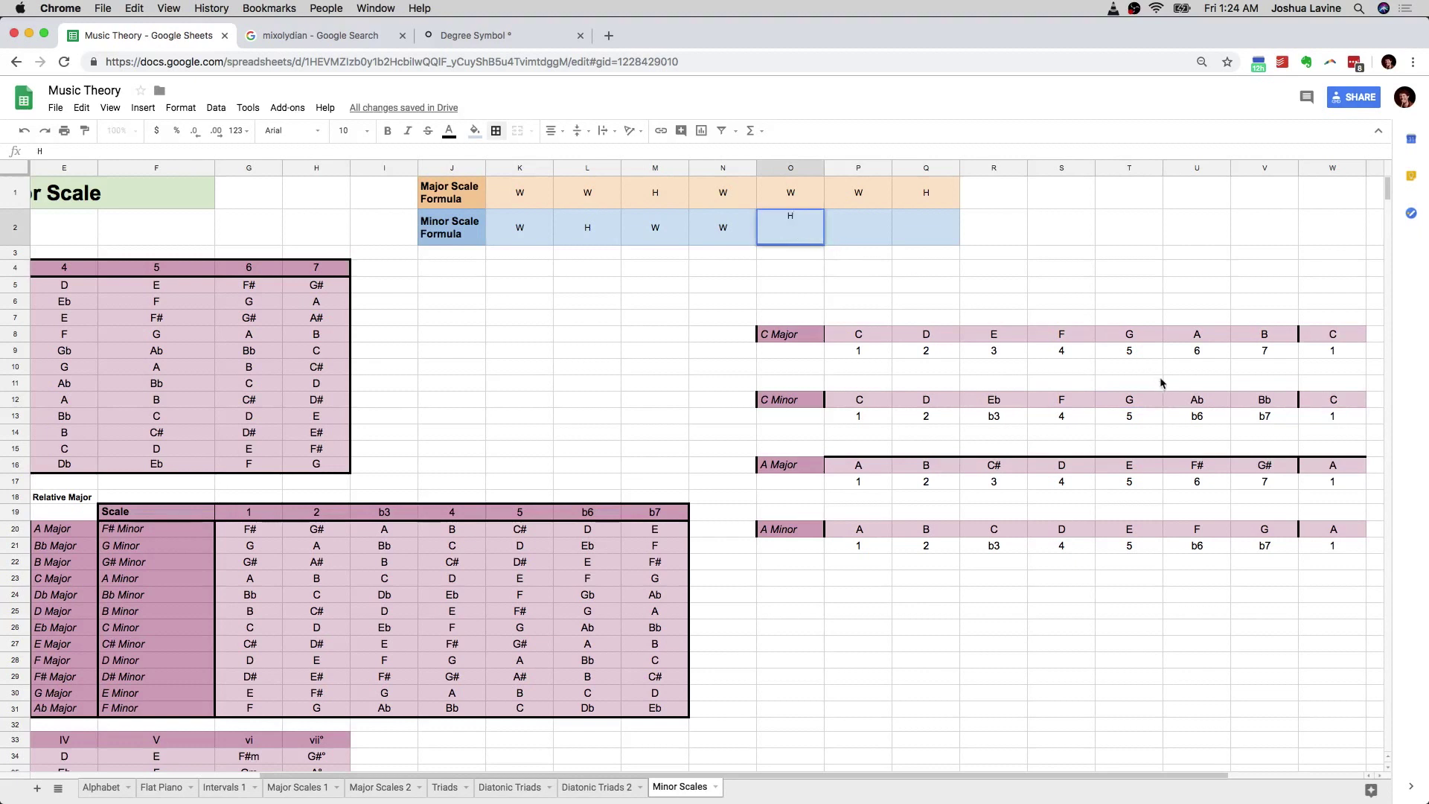
# - Enter W and W in P2:Q2 as the last two Minor Scale Formula steps, following the C Minor notes from Ab to C
pyautogui.press('Tab')
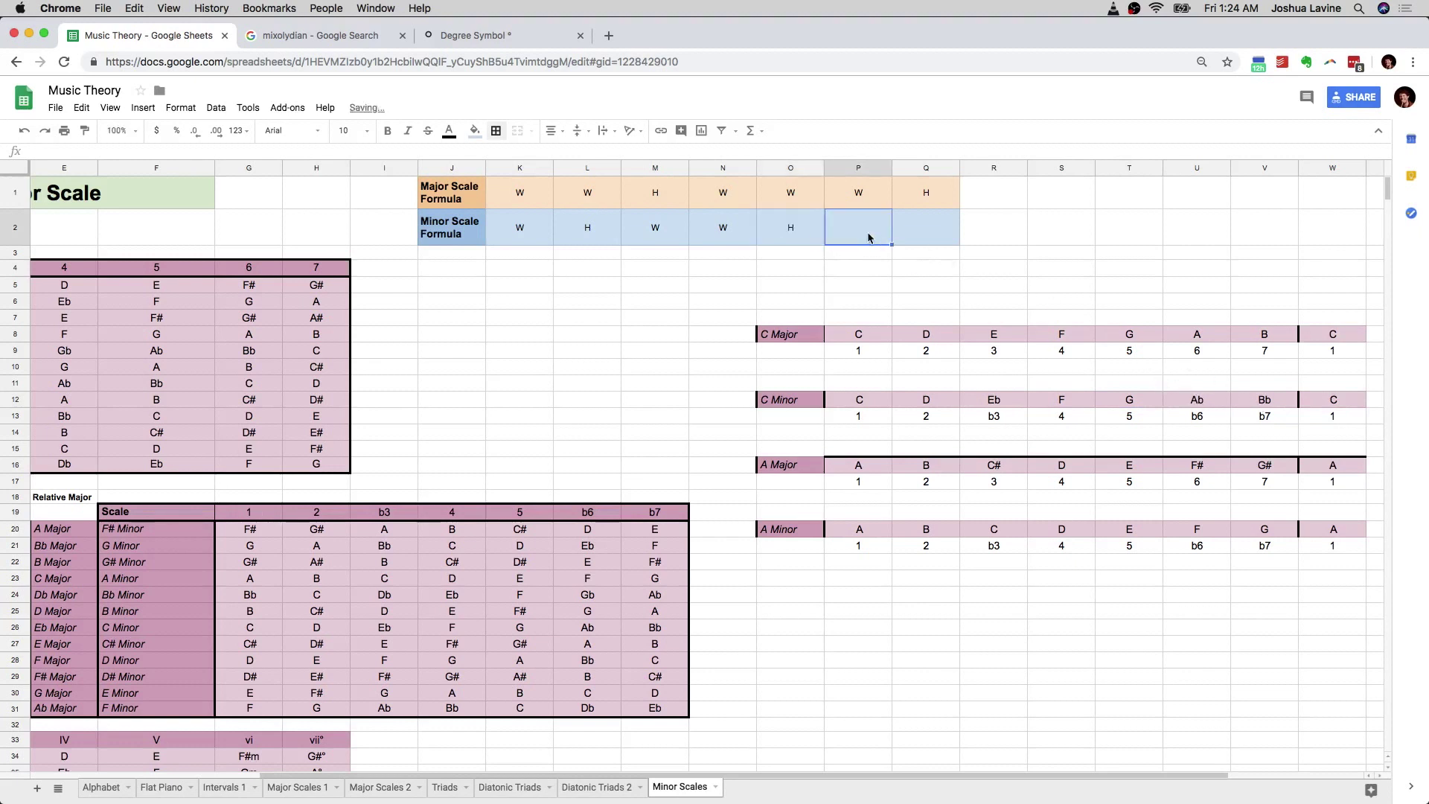
pyautogui.write('W')
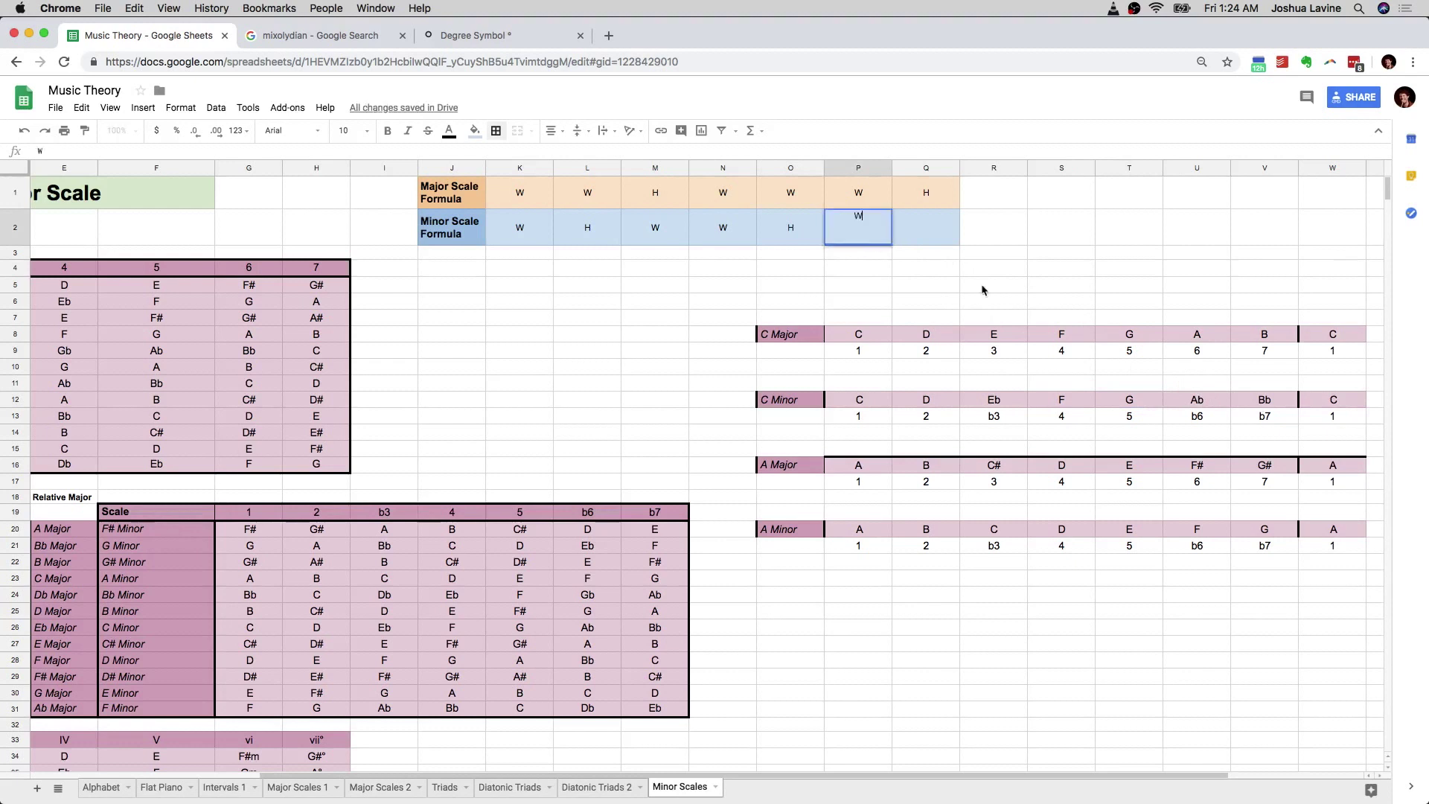
pyautogui.click(1258, 402)
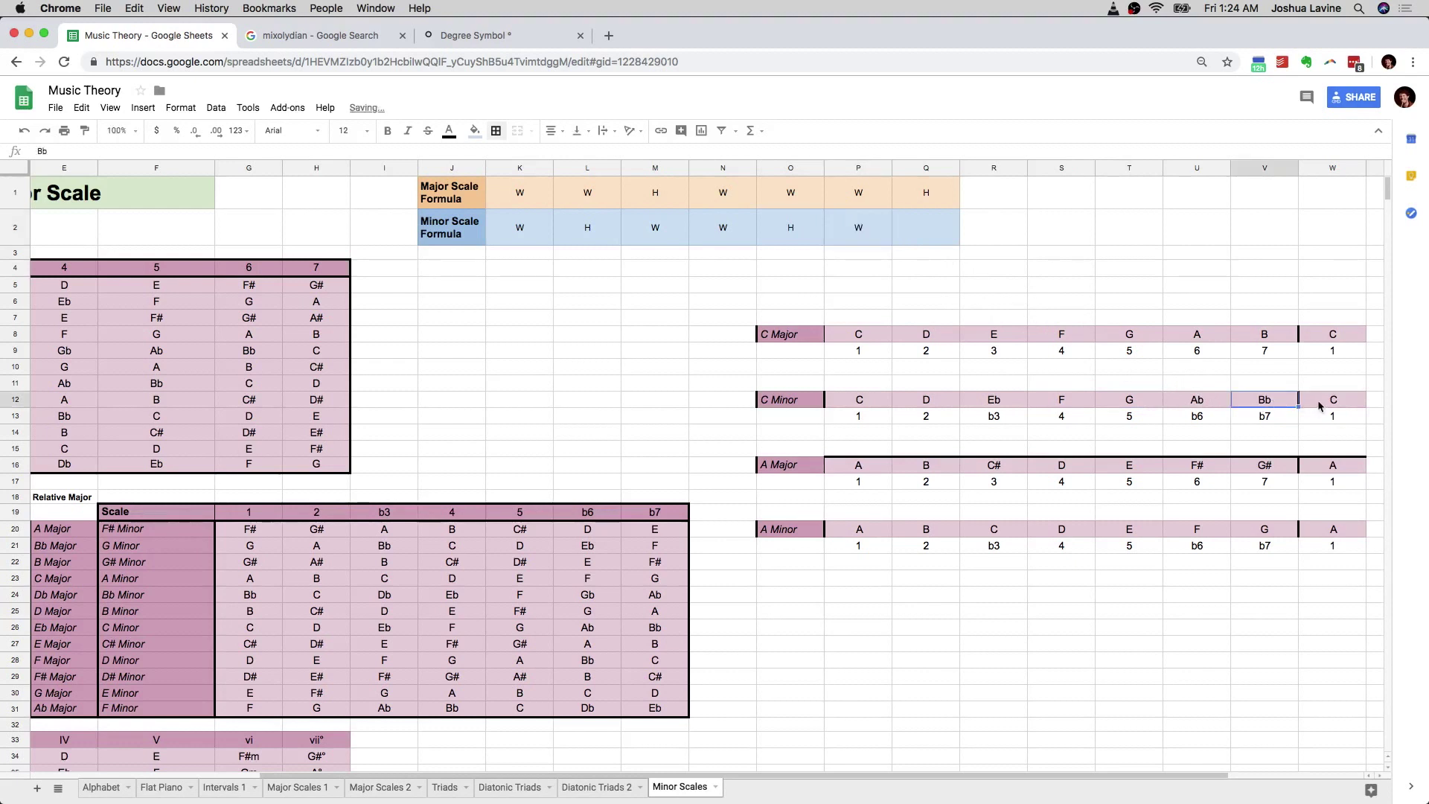
pyautogui.click(934, 224)
pyautogui.write('W')
pyautogui.click(967, 266)
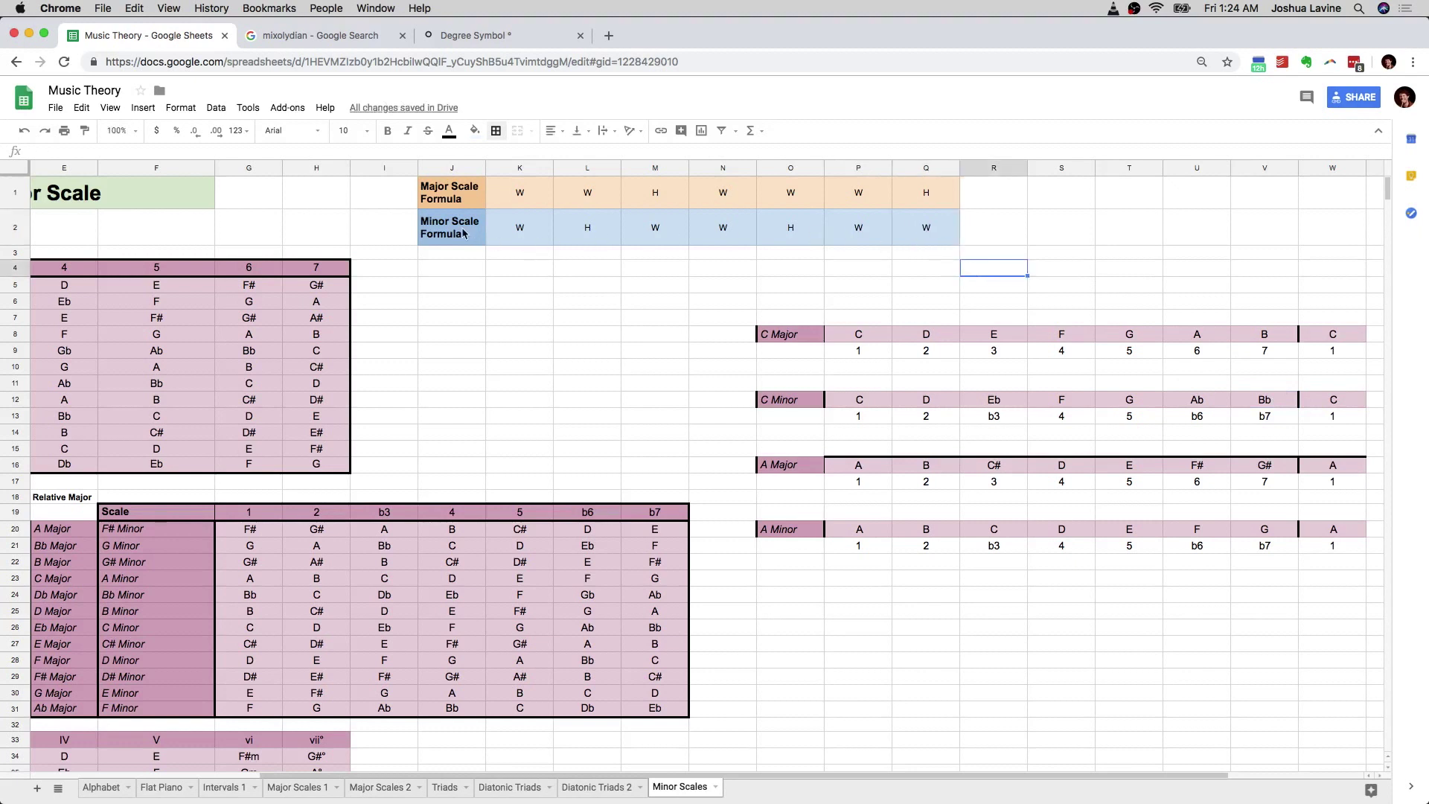
# - Review the completed Minor Scale Formula in row 2 one interval at a time
pyautogui.click(502, 234)
pyautogui.click(585, 234)
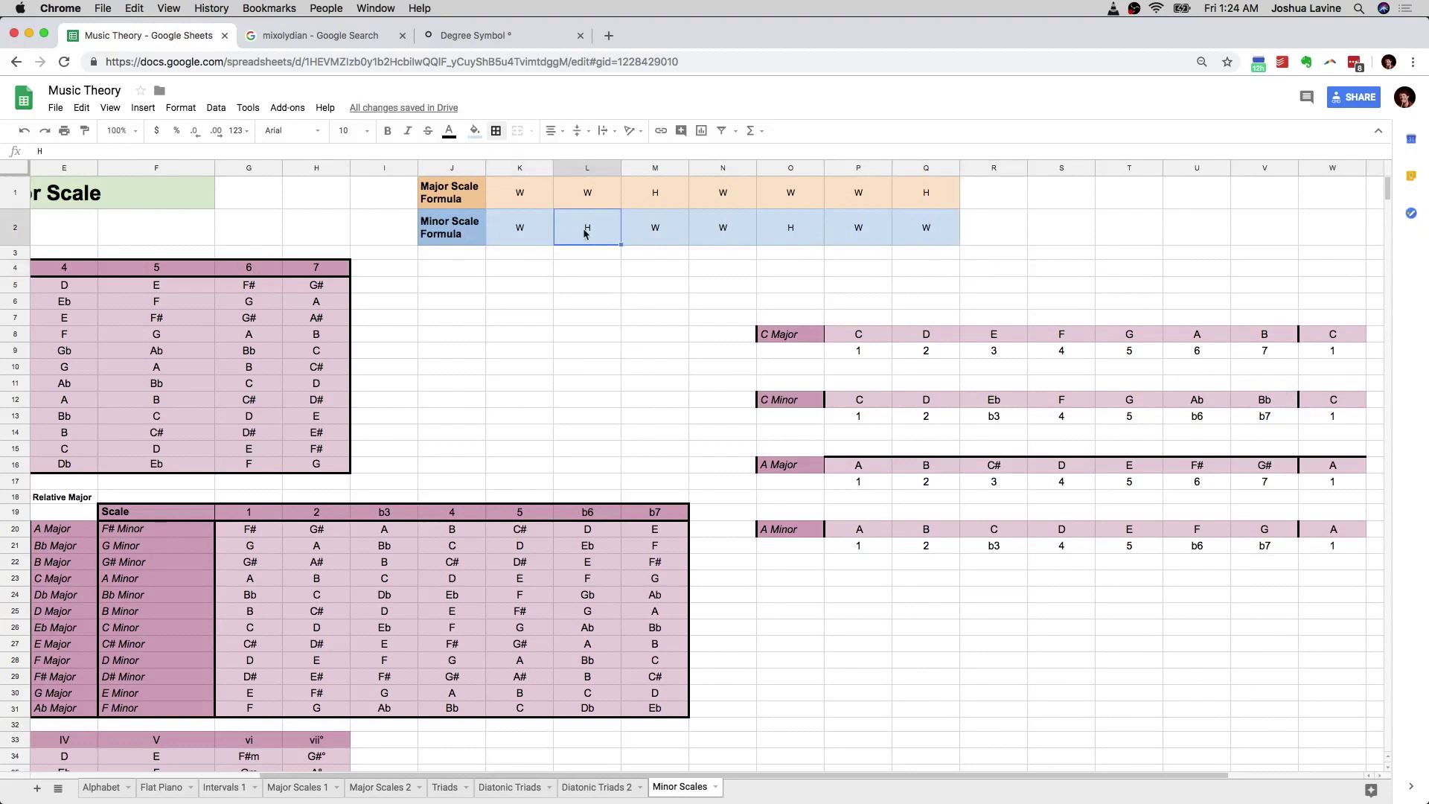
pyautogui.click(650, 230)
pyautogui.click(719, 231)
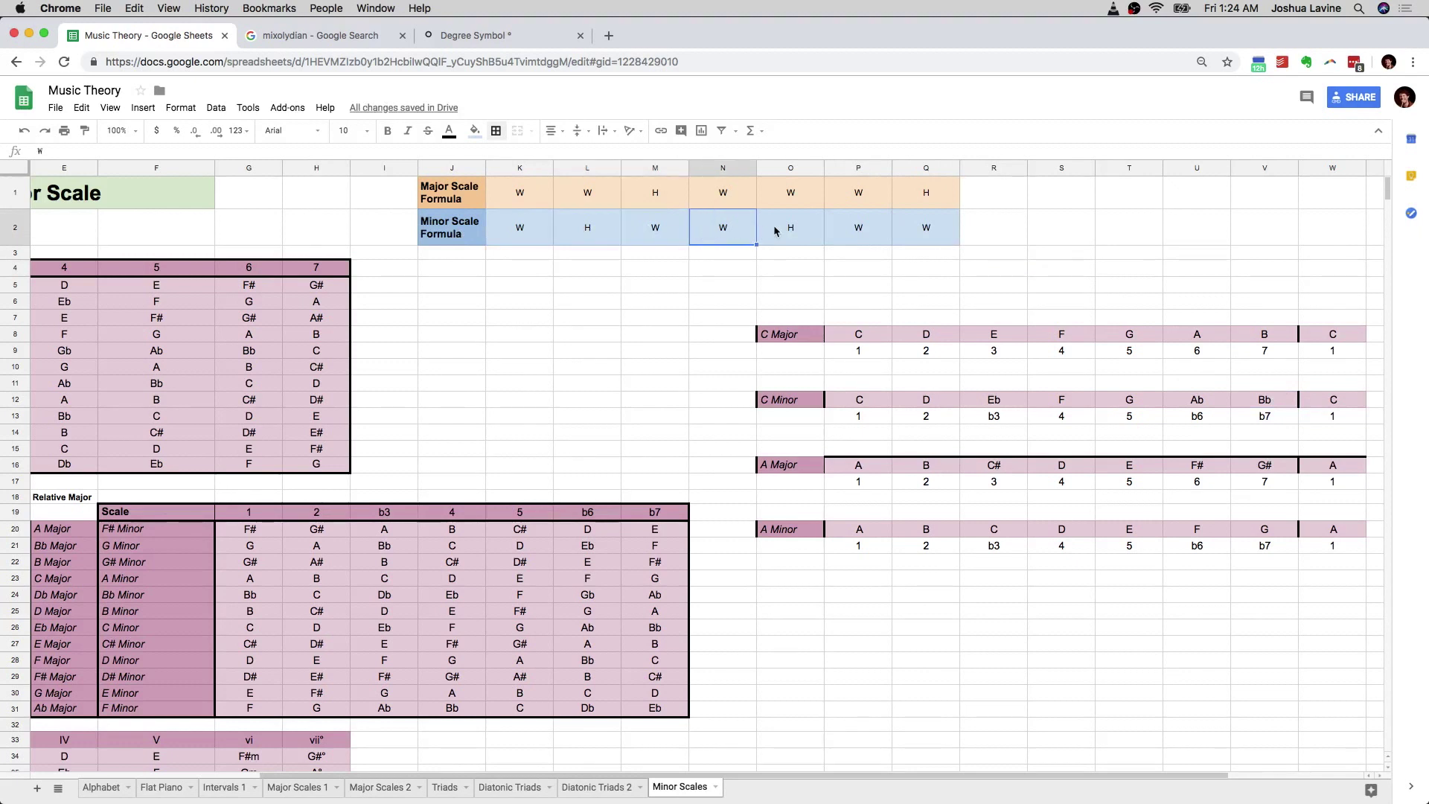
pyautogui.click(775, 231)
pyautogui.click(858, 230)
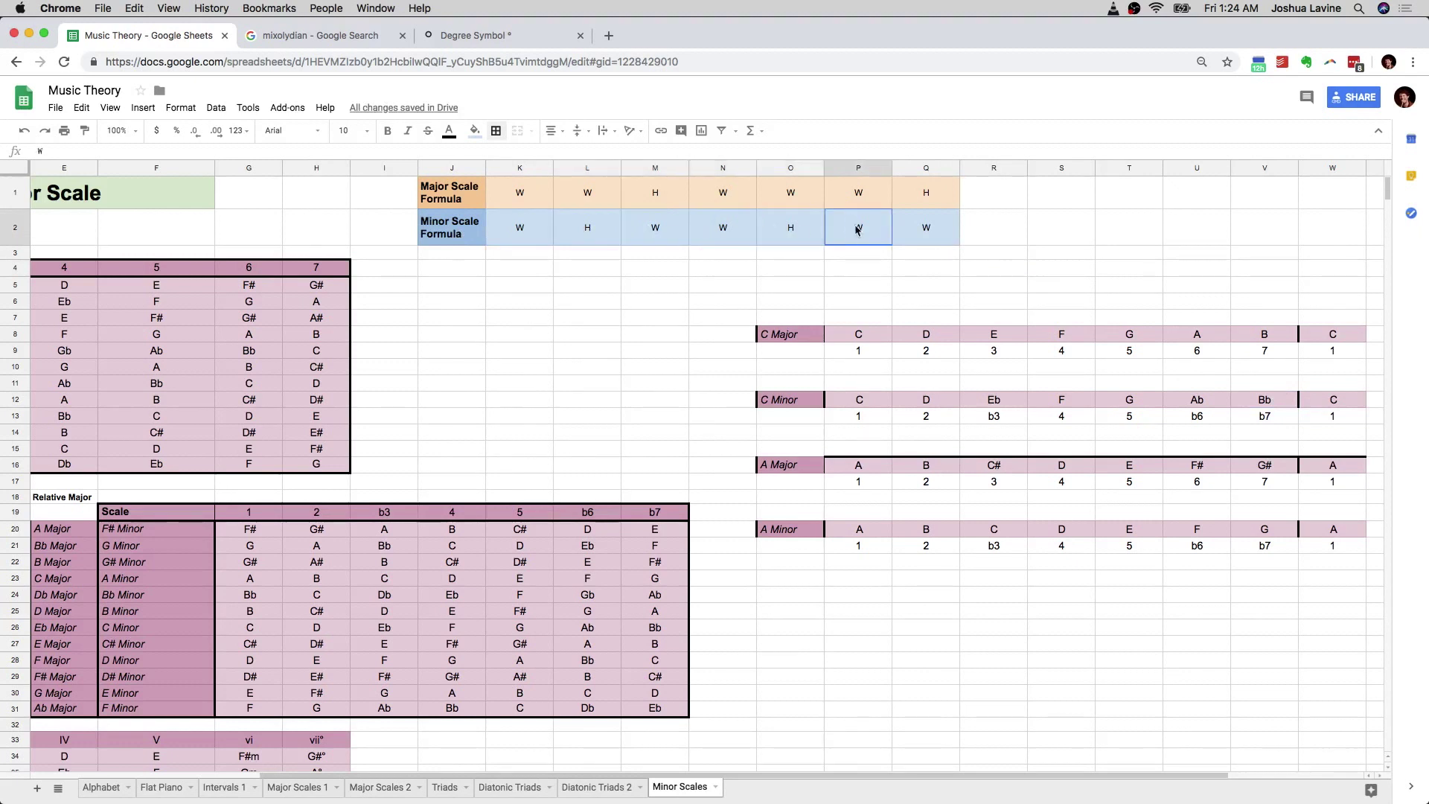
pyautogui.click(926, 229)
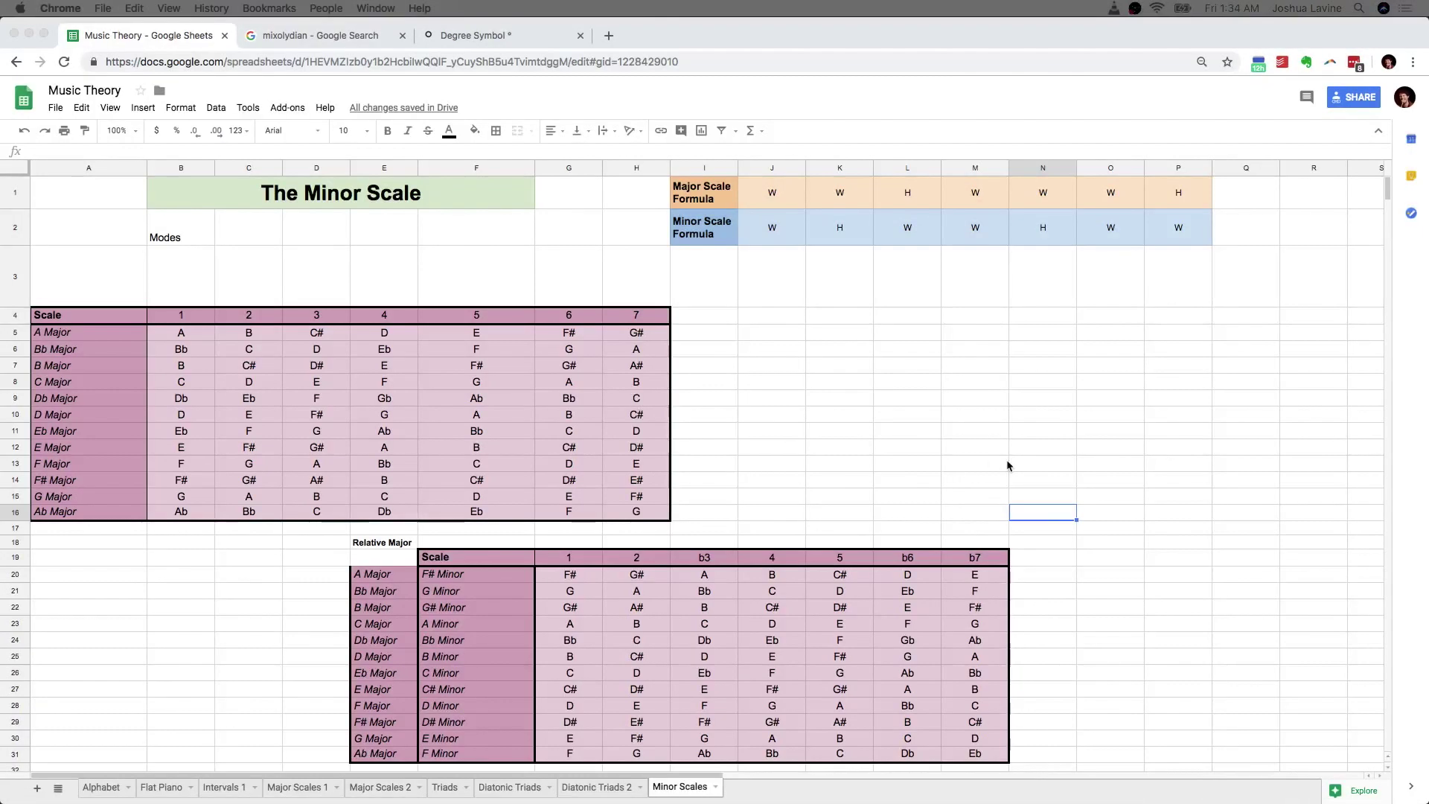
# - Compare the minor scale degree headers in G19:M19 with the major scale degree headers in B4:H4
pyautogui.click(590, 562)
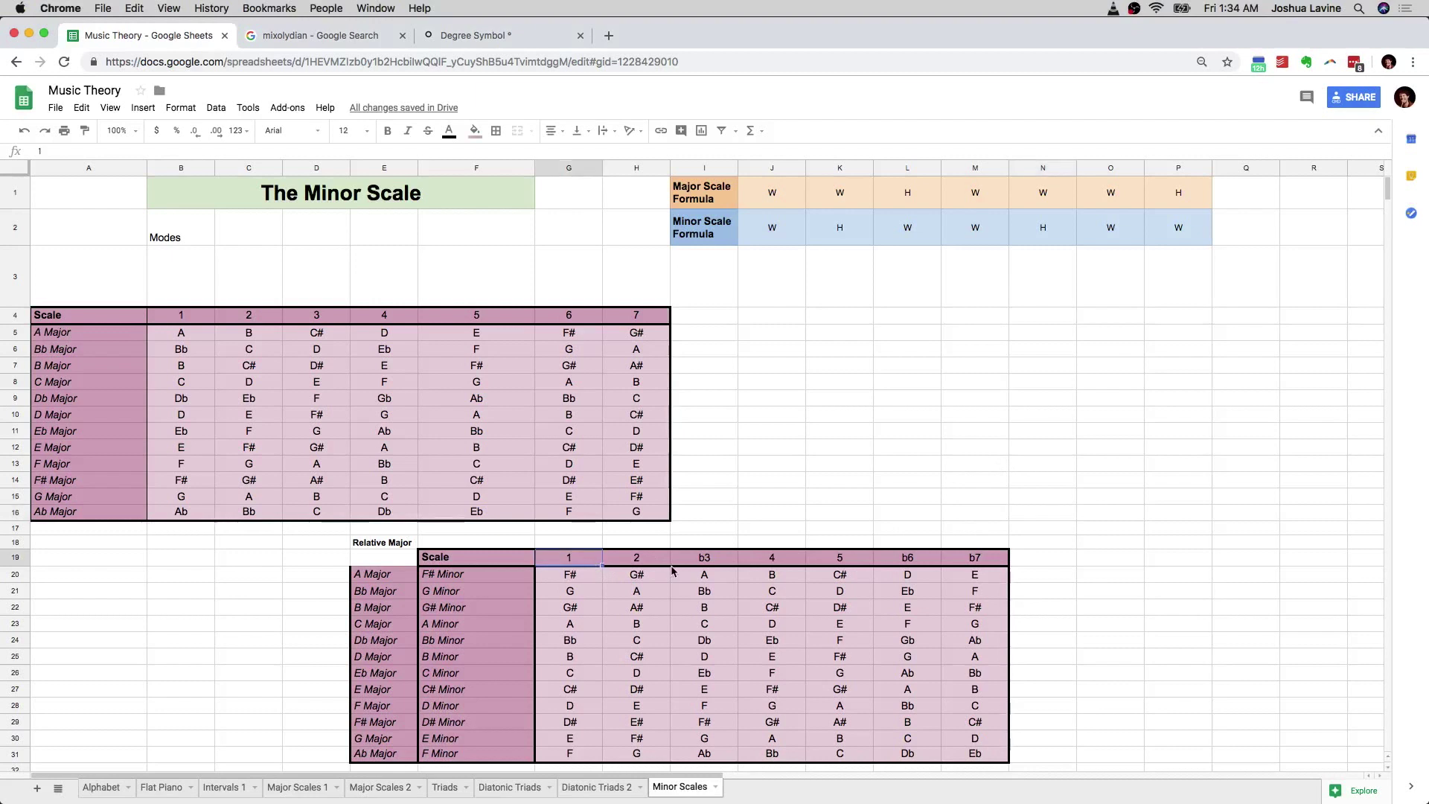
pyautogui.press('Right')
pyautogui.press('Right')
pyautogui.press('Right')
pyautogui.press('Left')
pyautogui.press('Left')
pyautogui.press('Left')
pyautogui.press('Right')
pyautogui.press('Right')
pyautogui.press('Right')
pyautogui.press('Right')
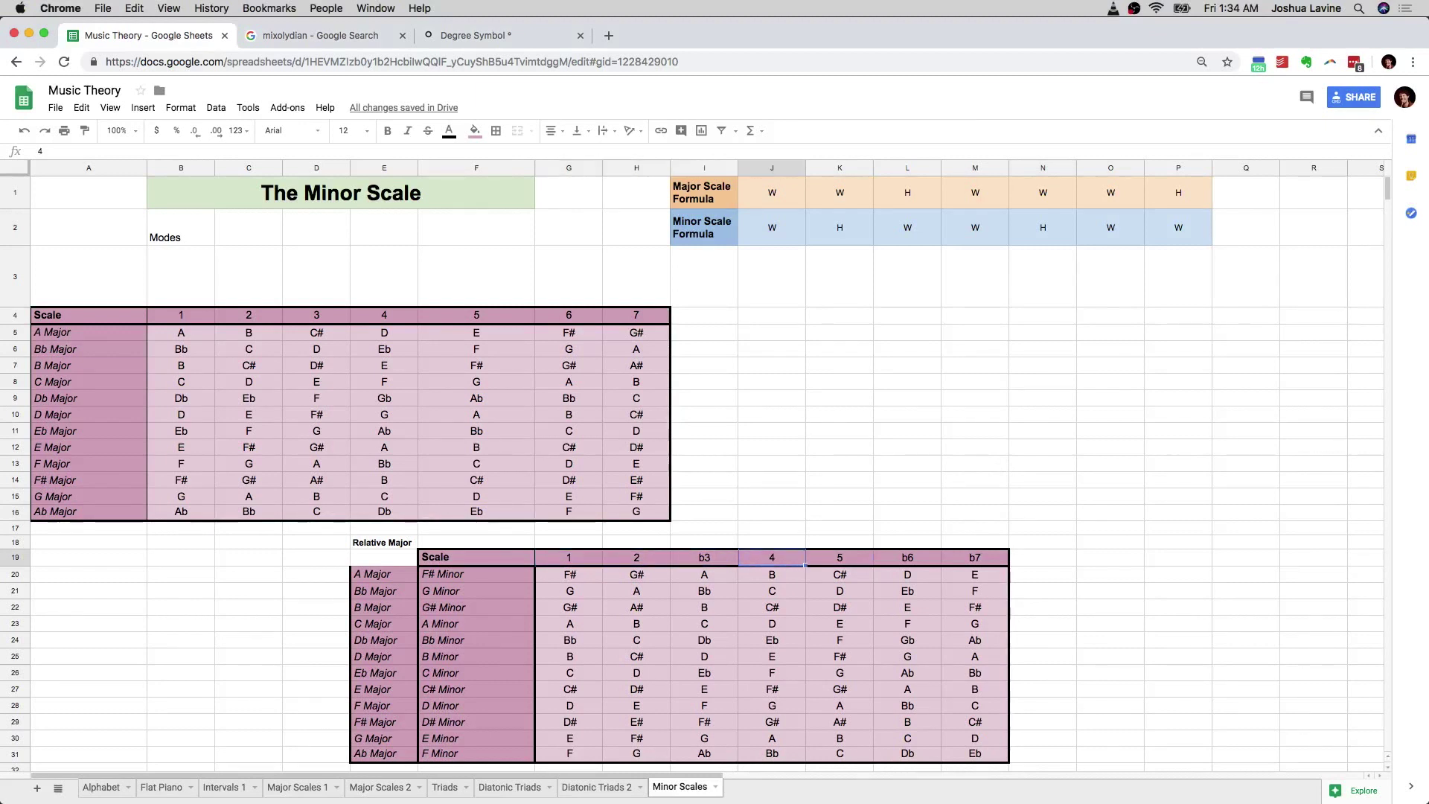
pyautogui.press('Right')
pyautogui.press('Right')
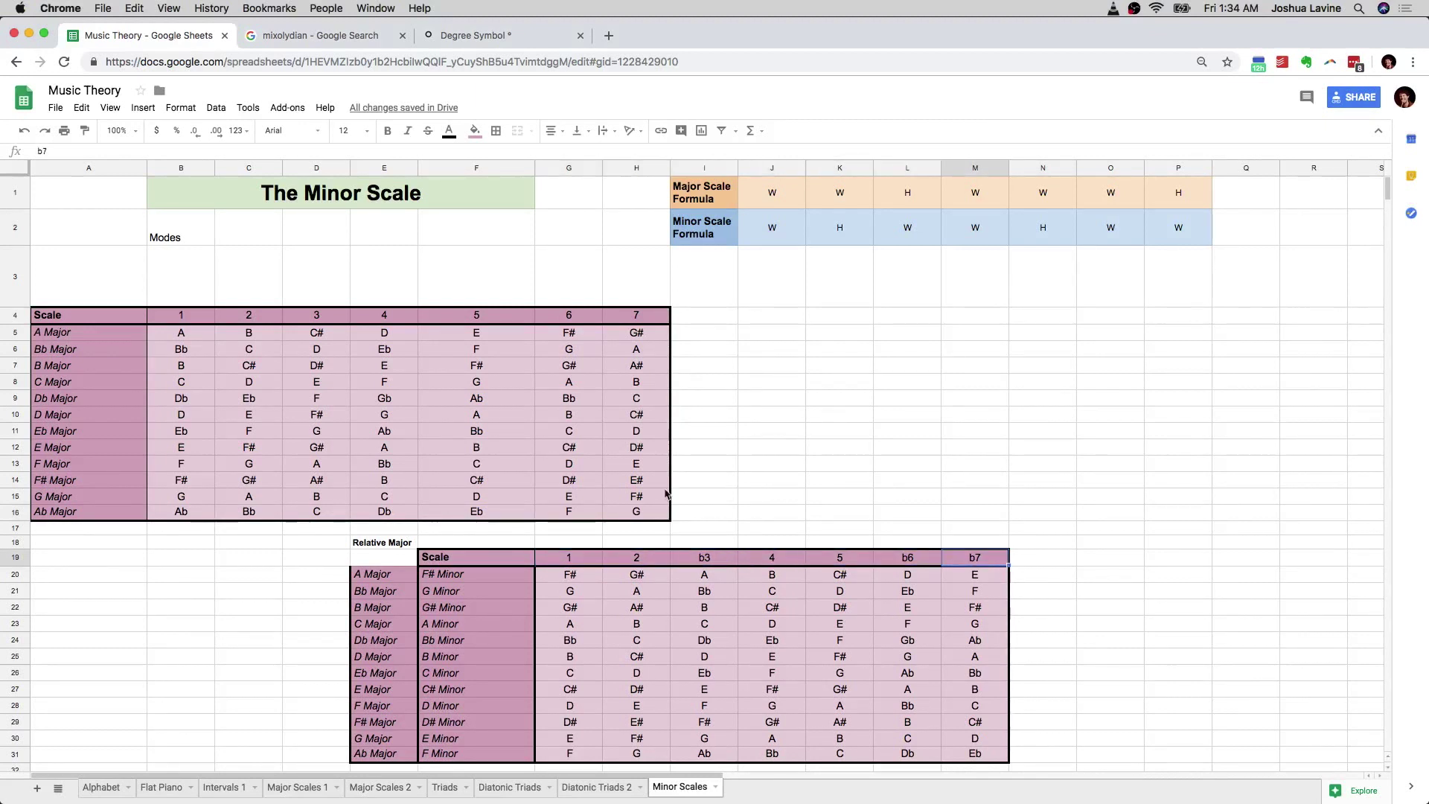
pyautogui.moveTo(578, 555); pyautogui.dragTo(964, 564)
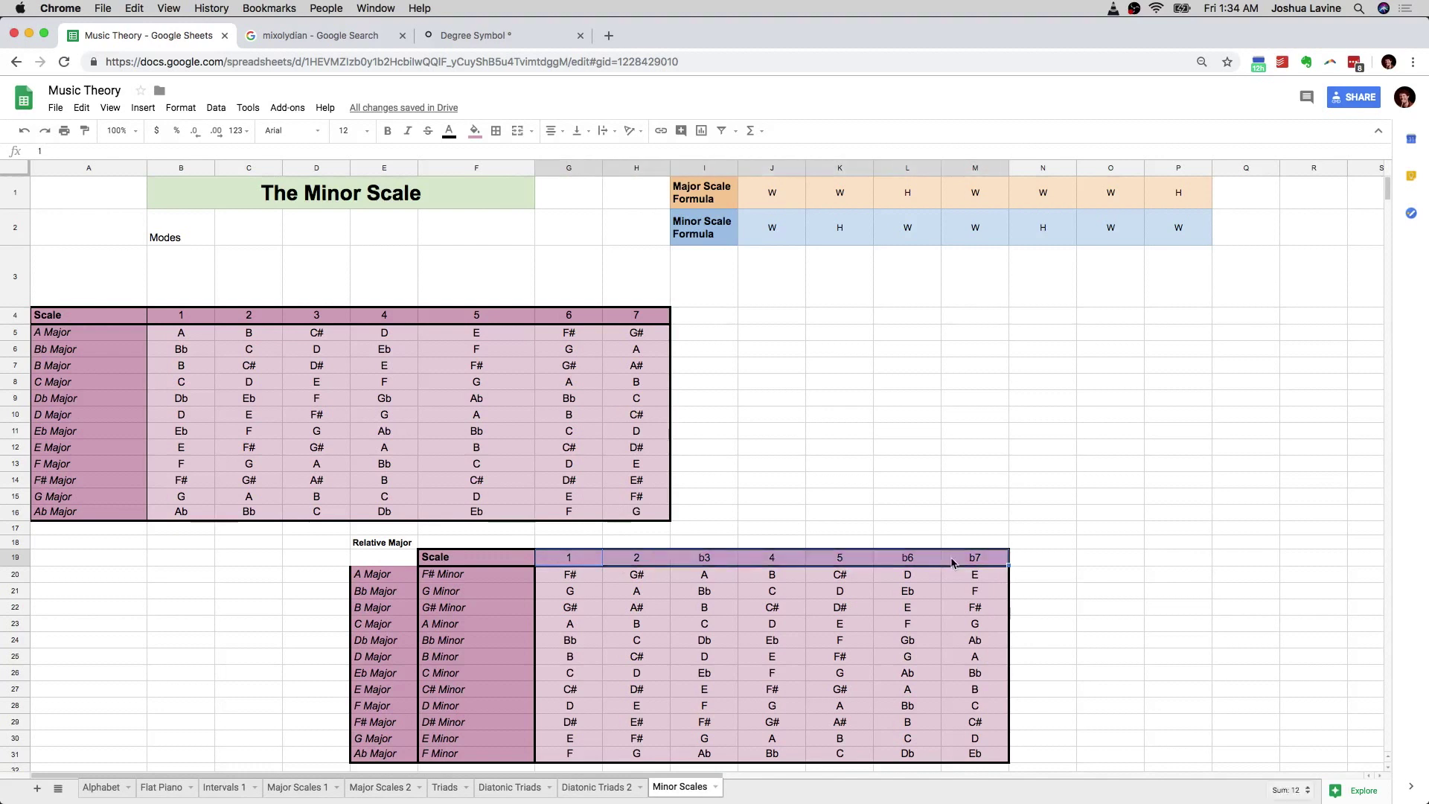
pyautogui.moveTo(187, 319); pyautogui.dragTo(633, 319)
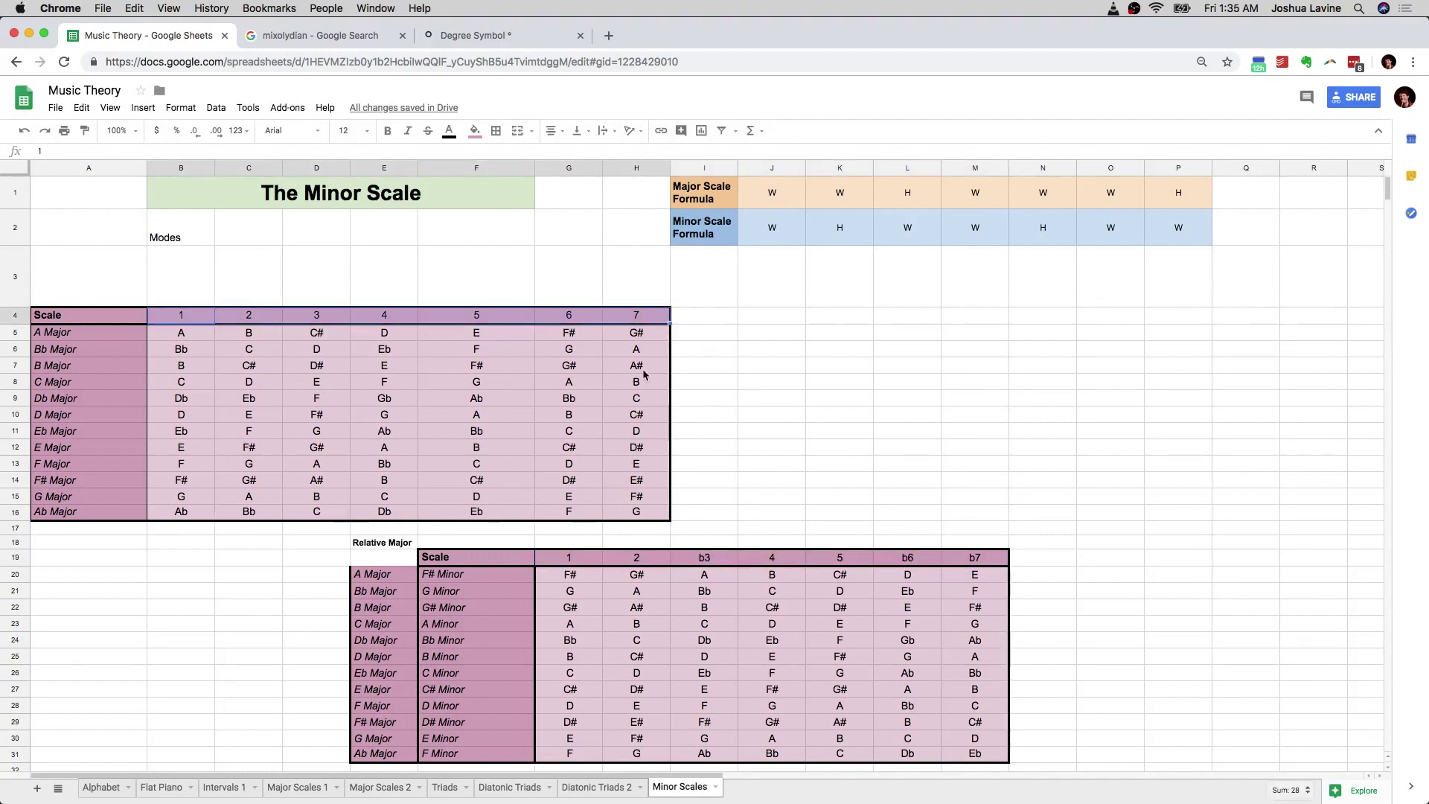
pyautogui.click(843, 438)
# - Examine the Roman numerals I to vii° in the Major Diatonic Chords header one by one
pyautogui.scroll(-5, 847, 441)
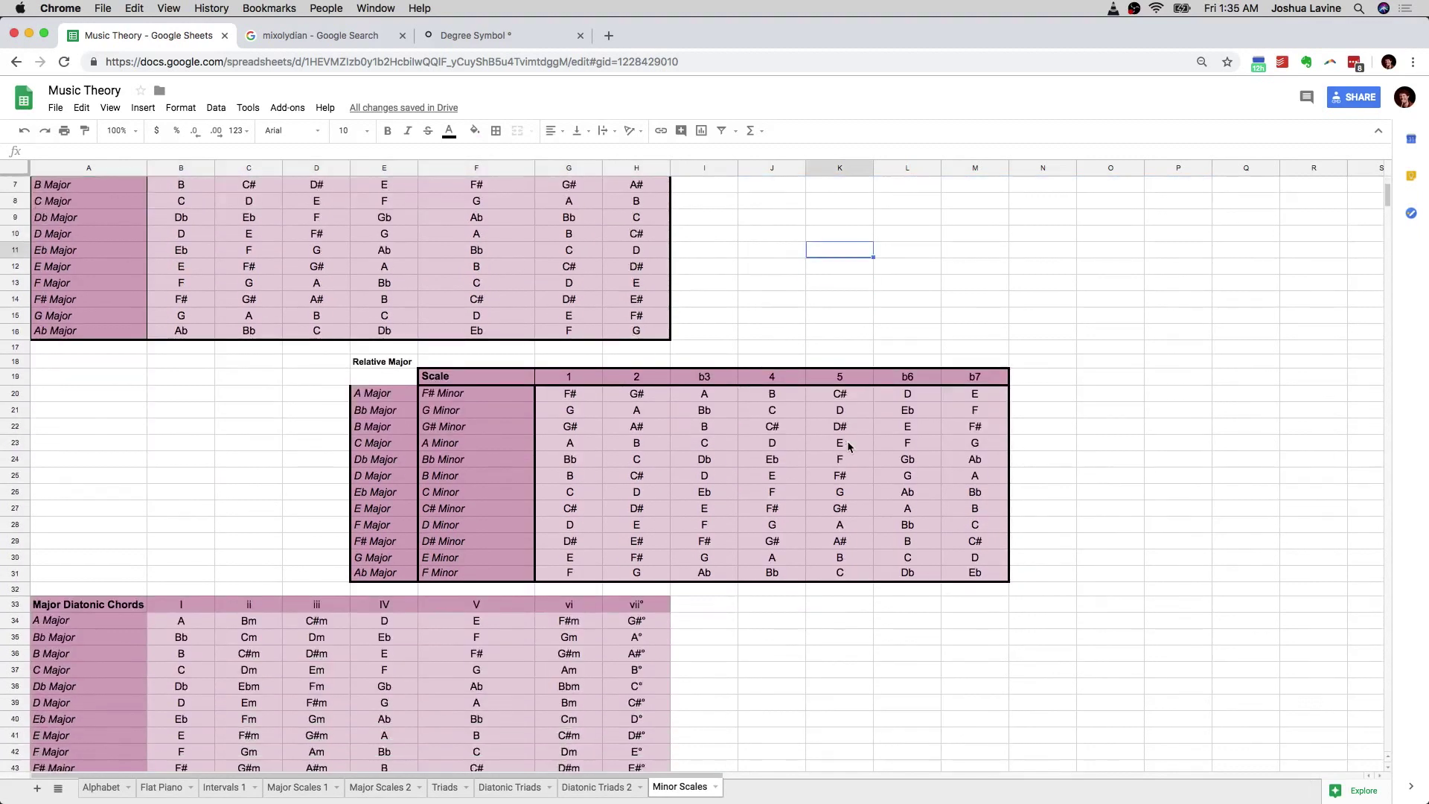
pyautogui.scroll(-5, 849, 446)
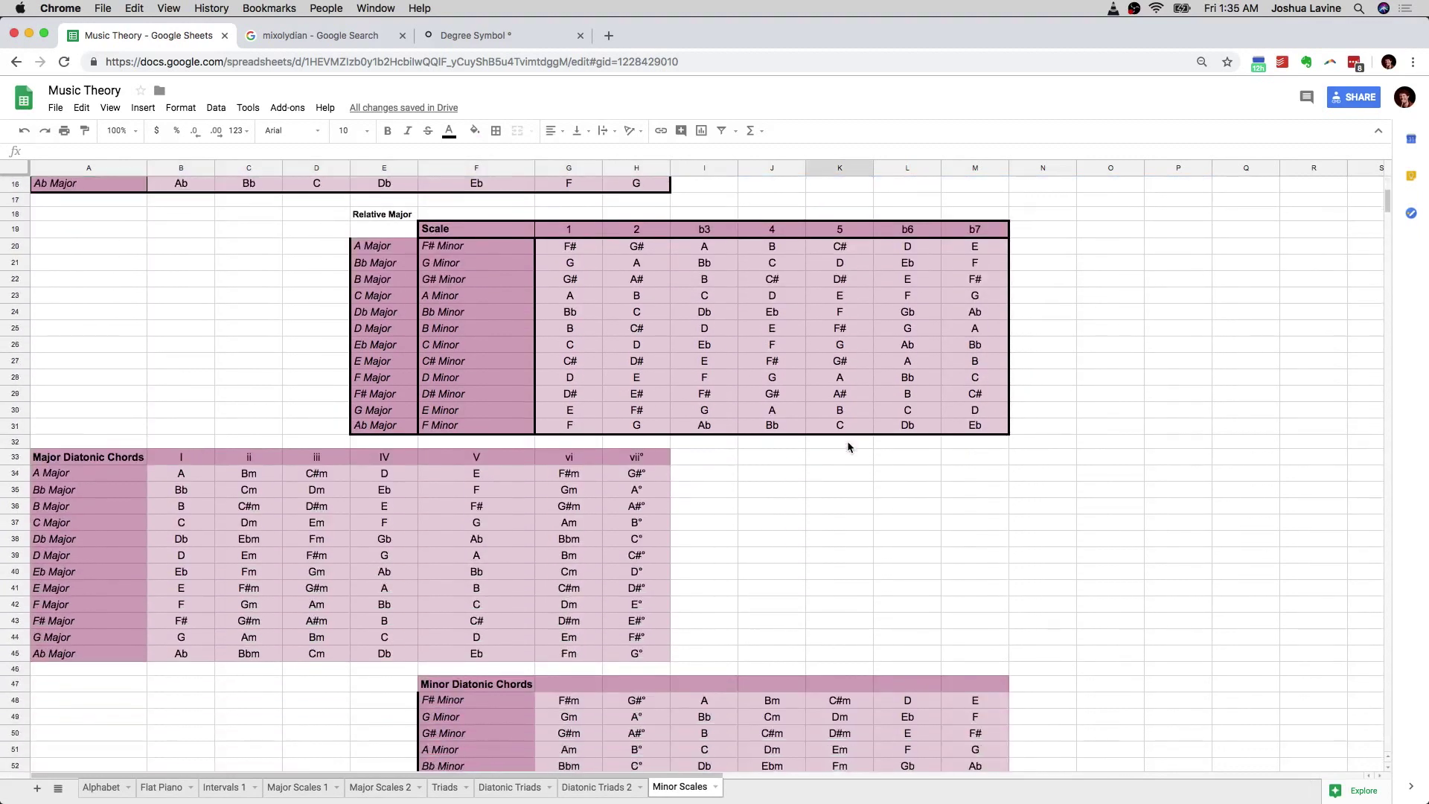
pyautogui.scroll(-2, 847, 446)
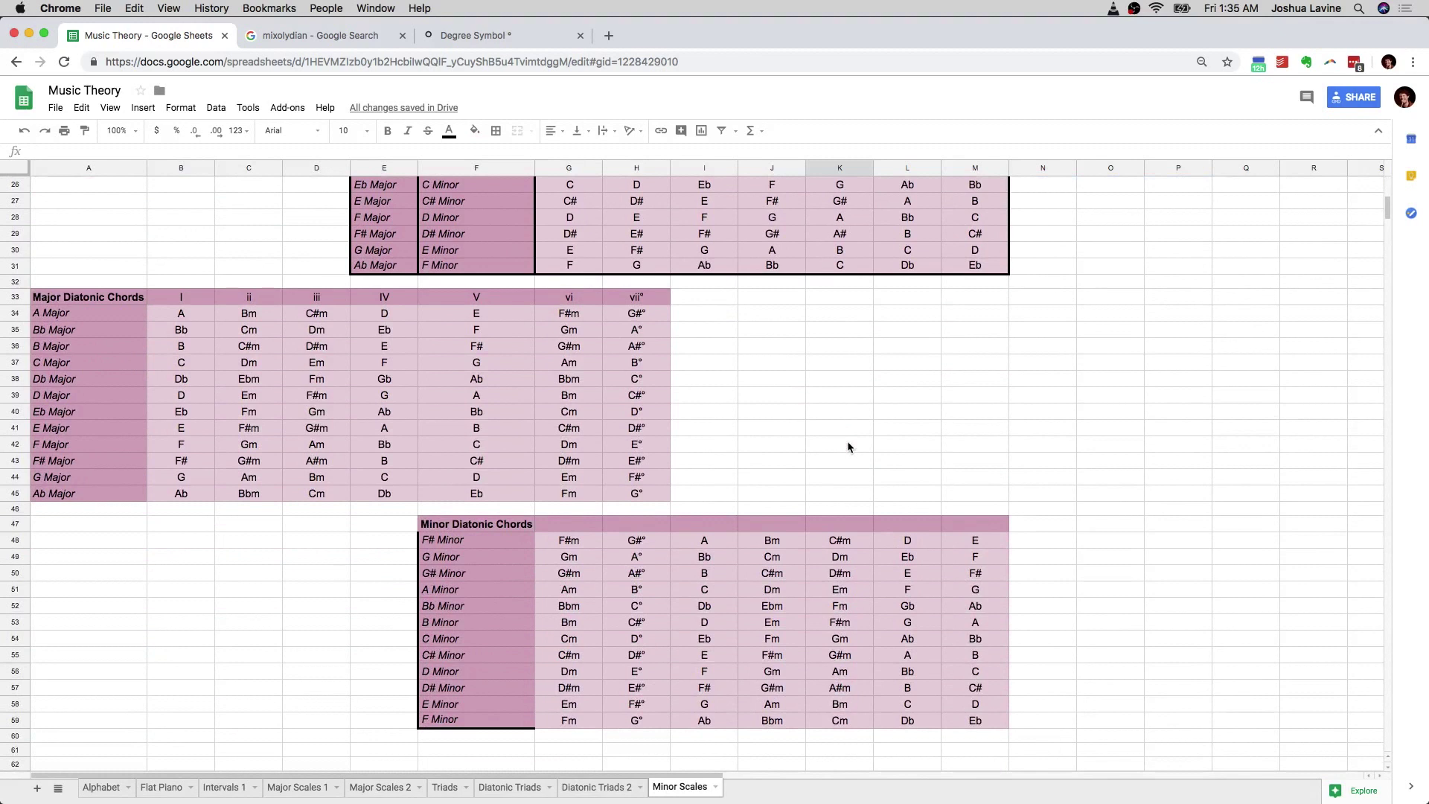
pyautogui.scroll(1, 848, 447)
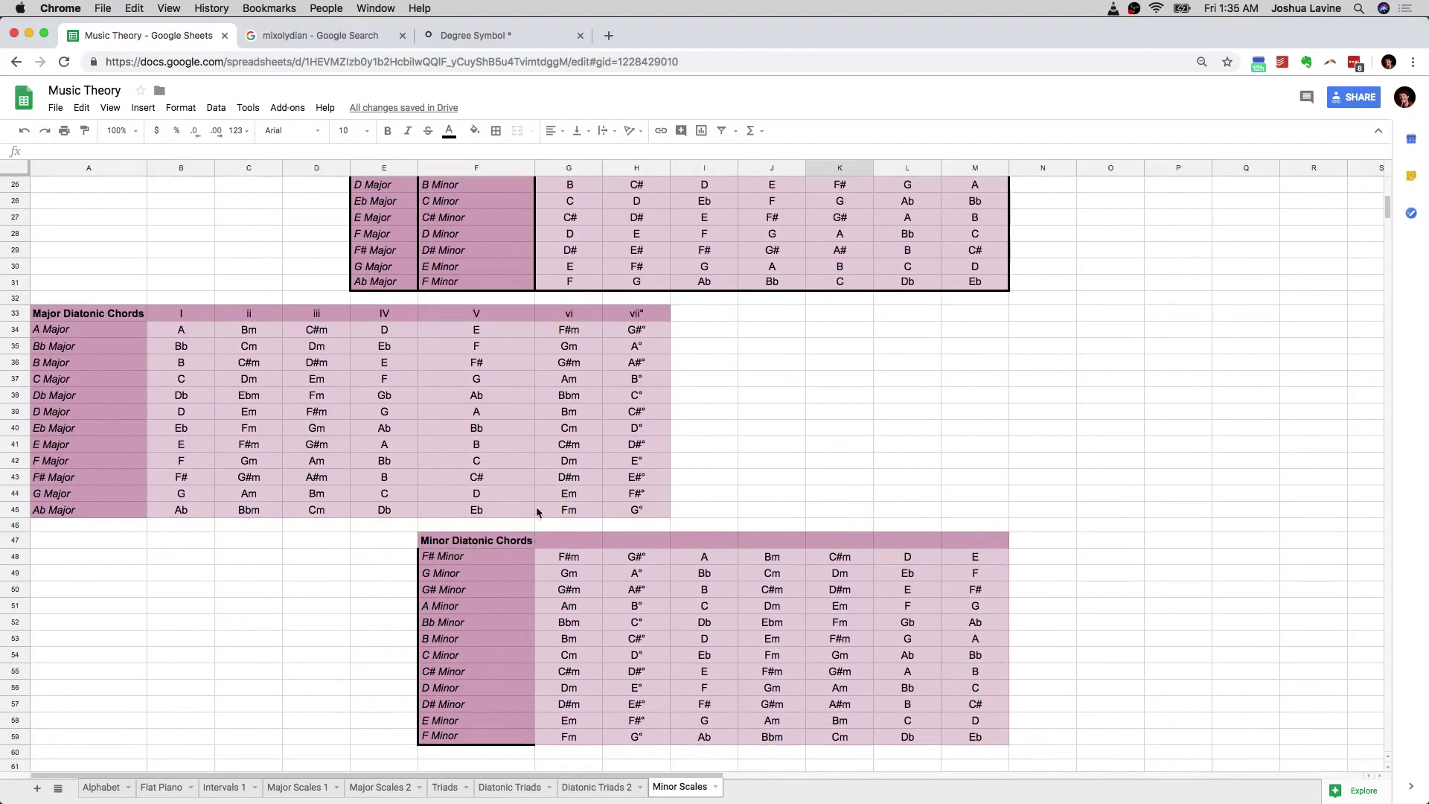
pyautogui.click(179, 320)
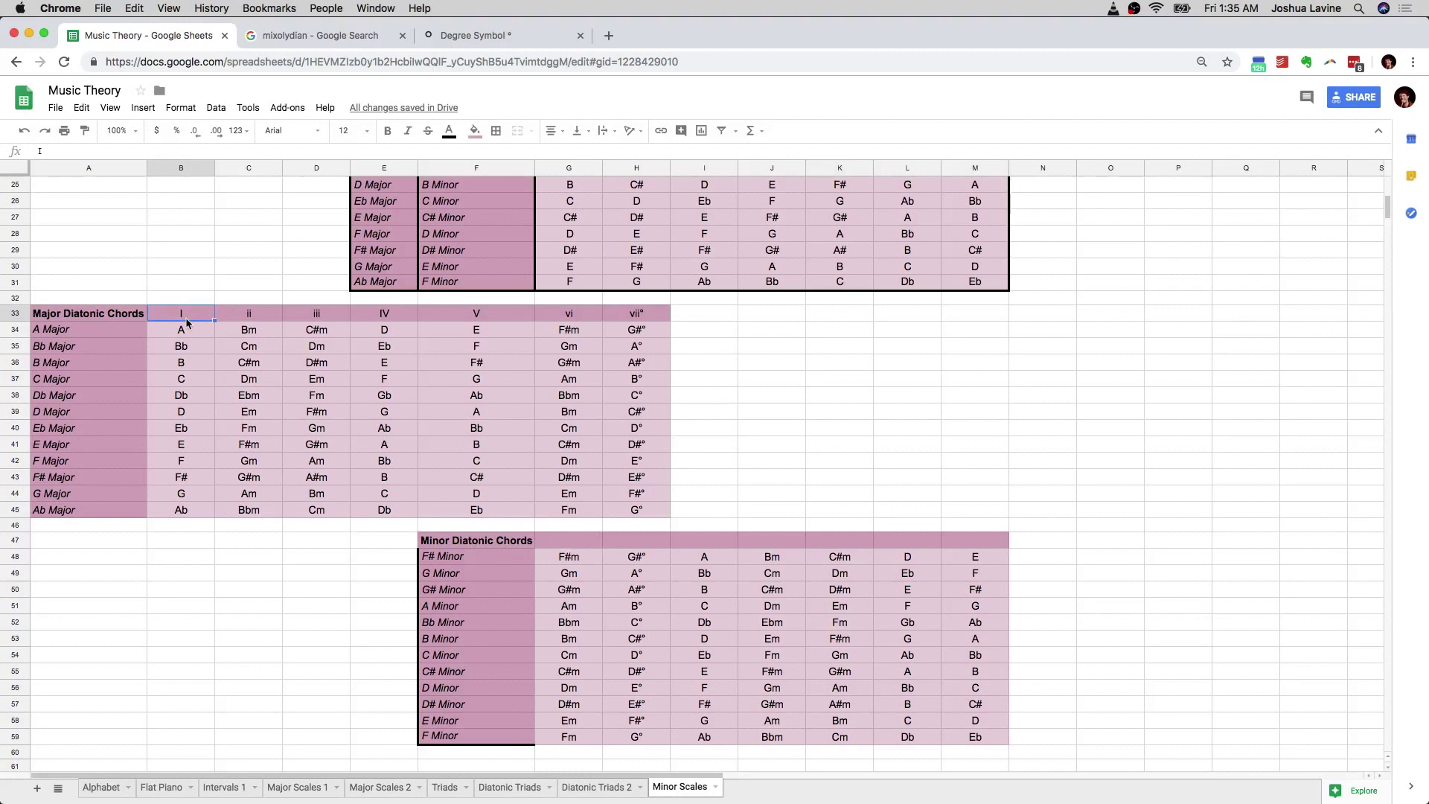
pyautogui.click(256, 319)
pyautogui.click(310, 318)
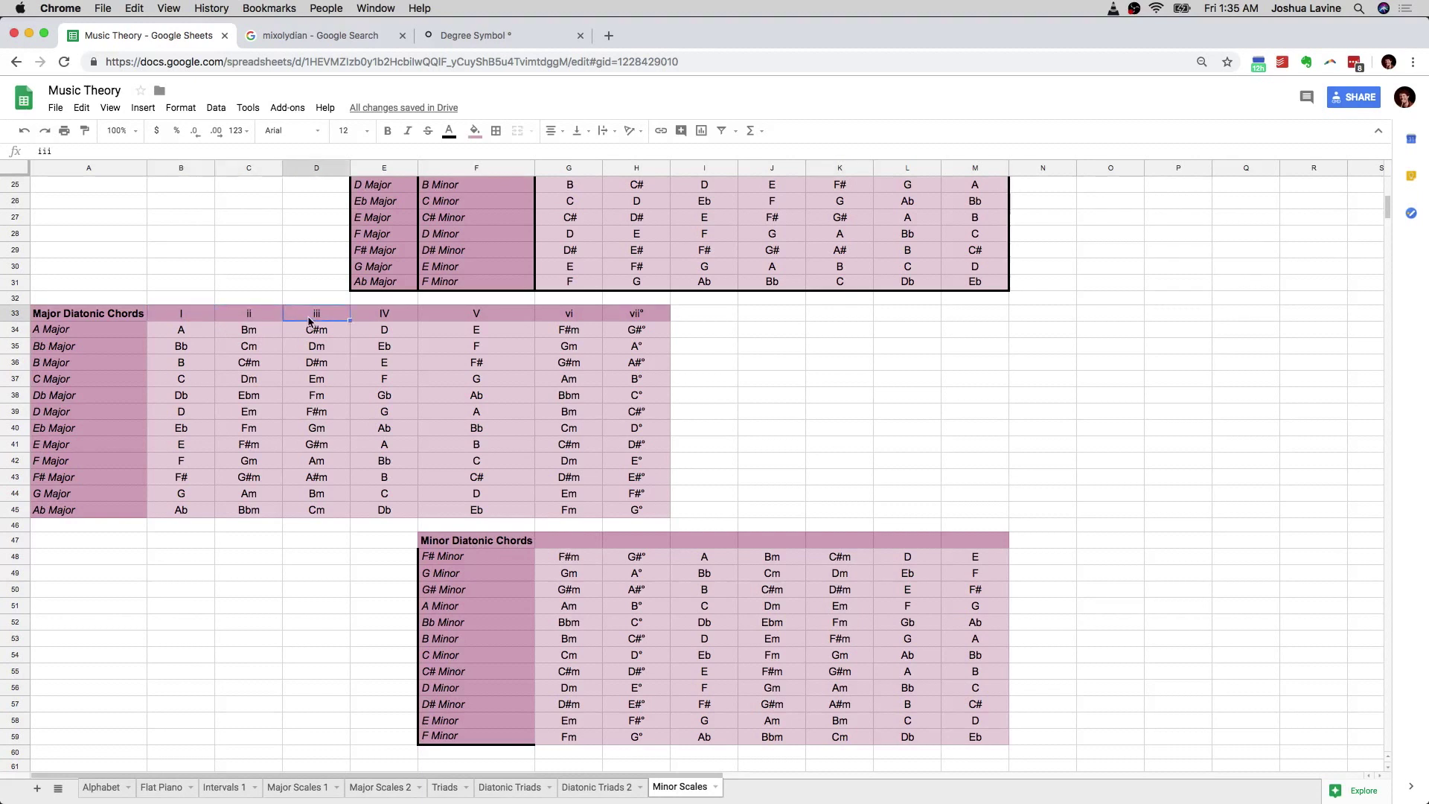
pyautogui.click(373, 318)
pyautogui.click(453, 313)
pyautogui.click(571, 319)
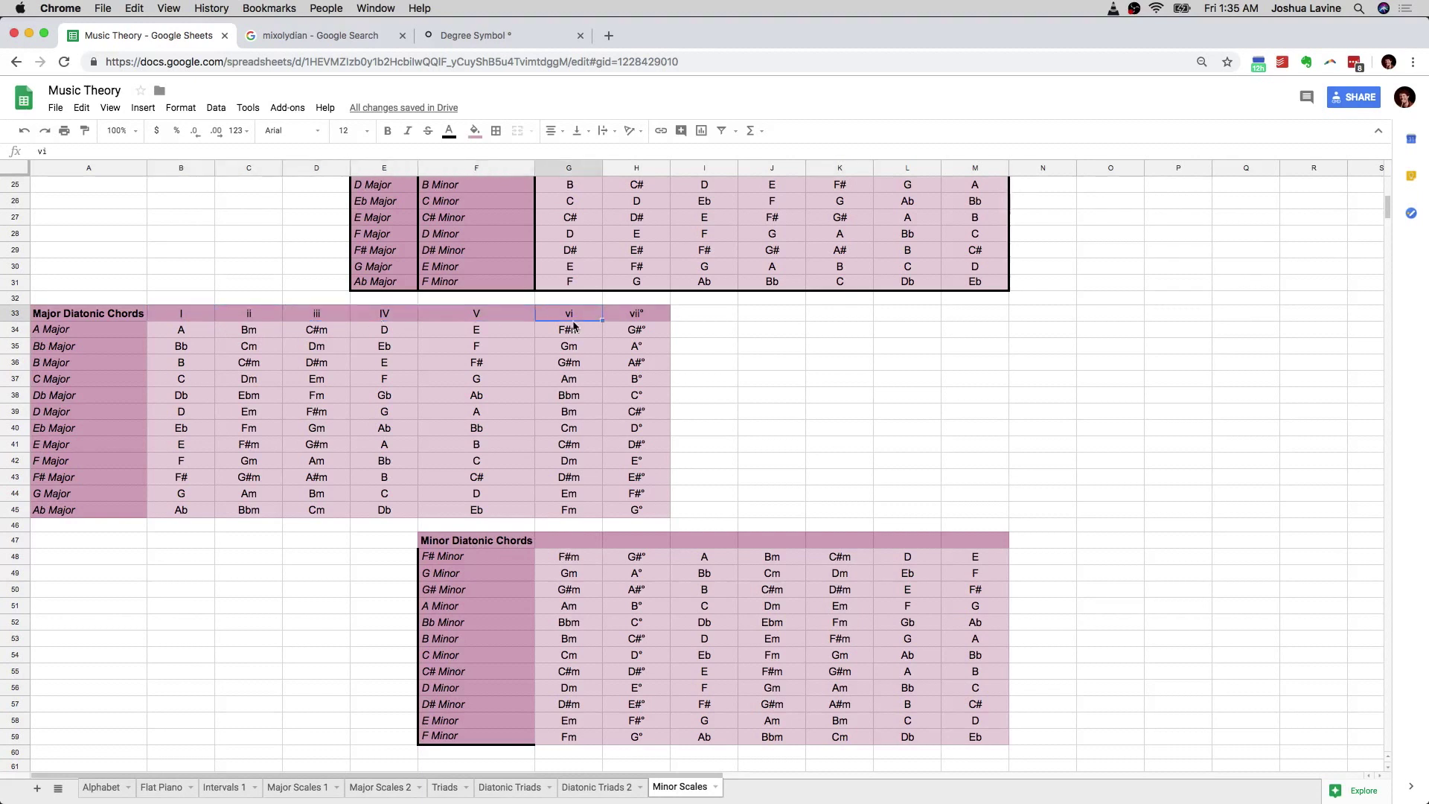
pyautogui.click(625, 320)
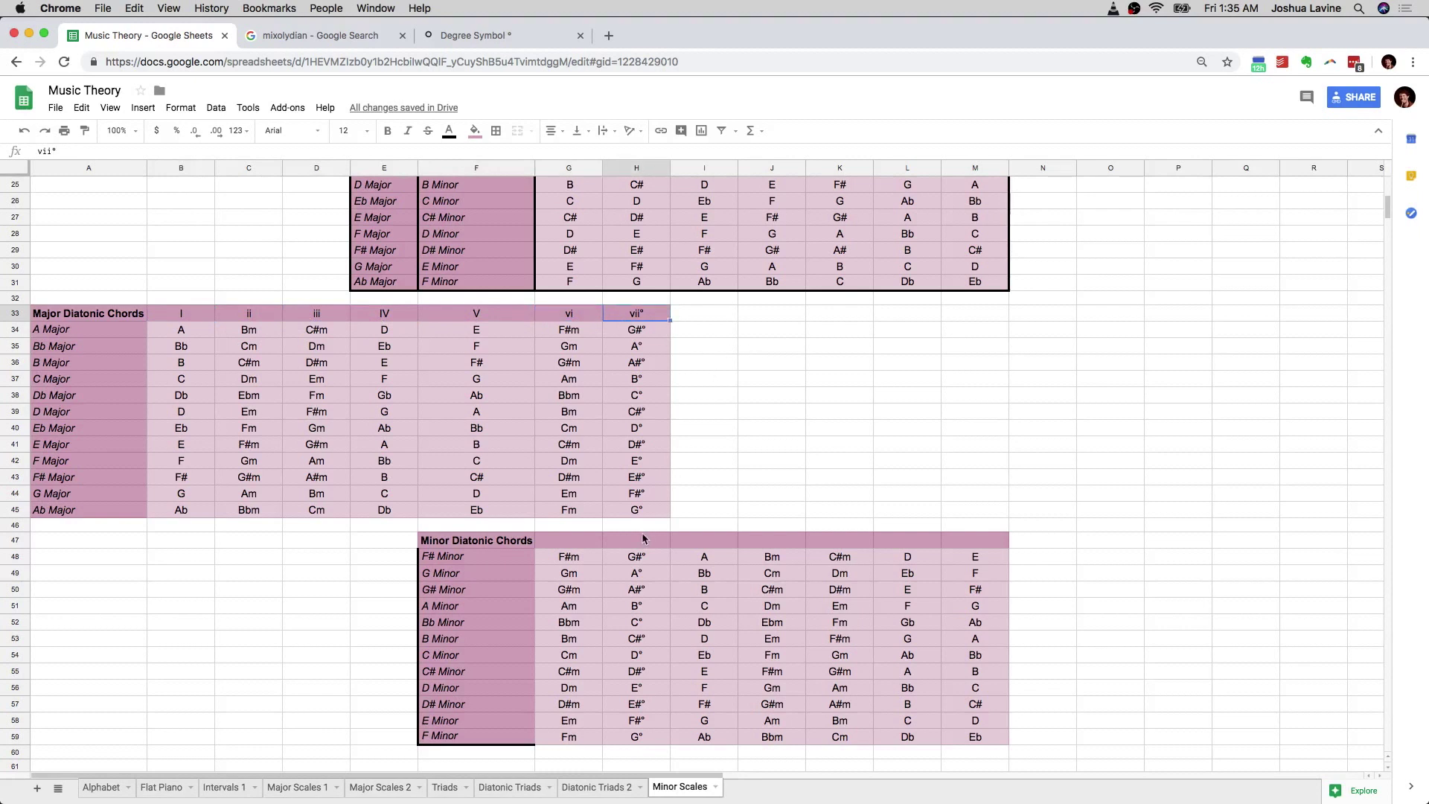
# - Compare the blank Minor Diatonic Chords header with the Roman numerals in B33:H33 and the minor scale degrees in G19:M19
pyautogui.click(576, 542)
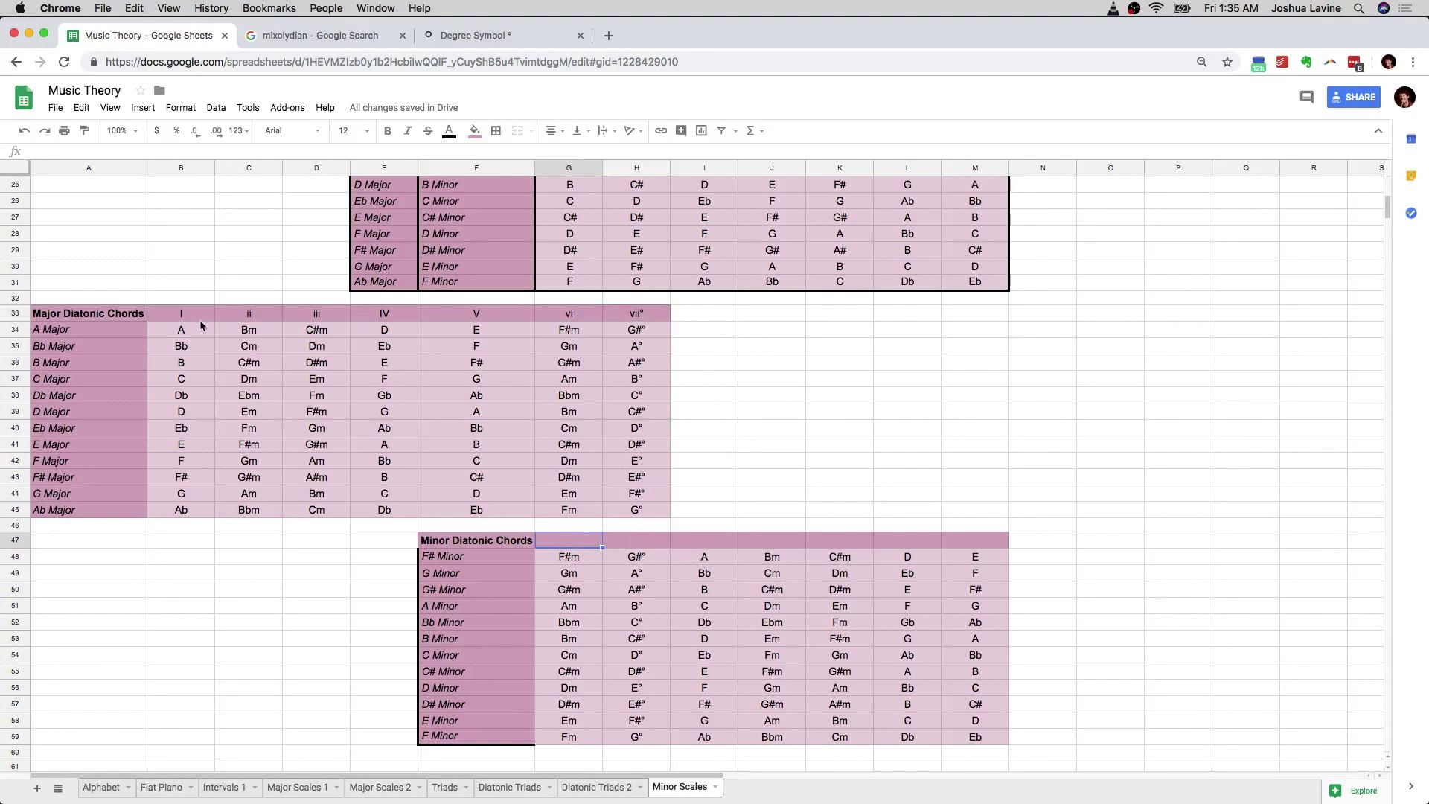
pyautogui.moveTo(186, 320); pyautogui.dragTo(618, 314)
pyautogui.click(560, 542)
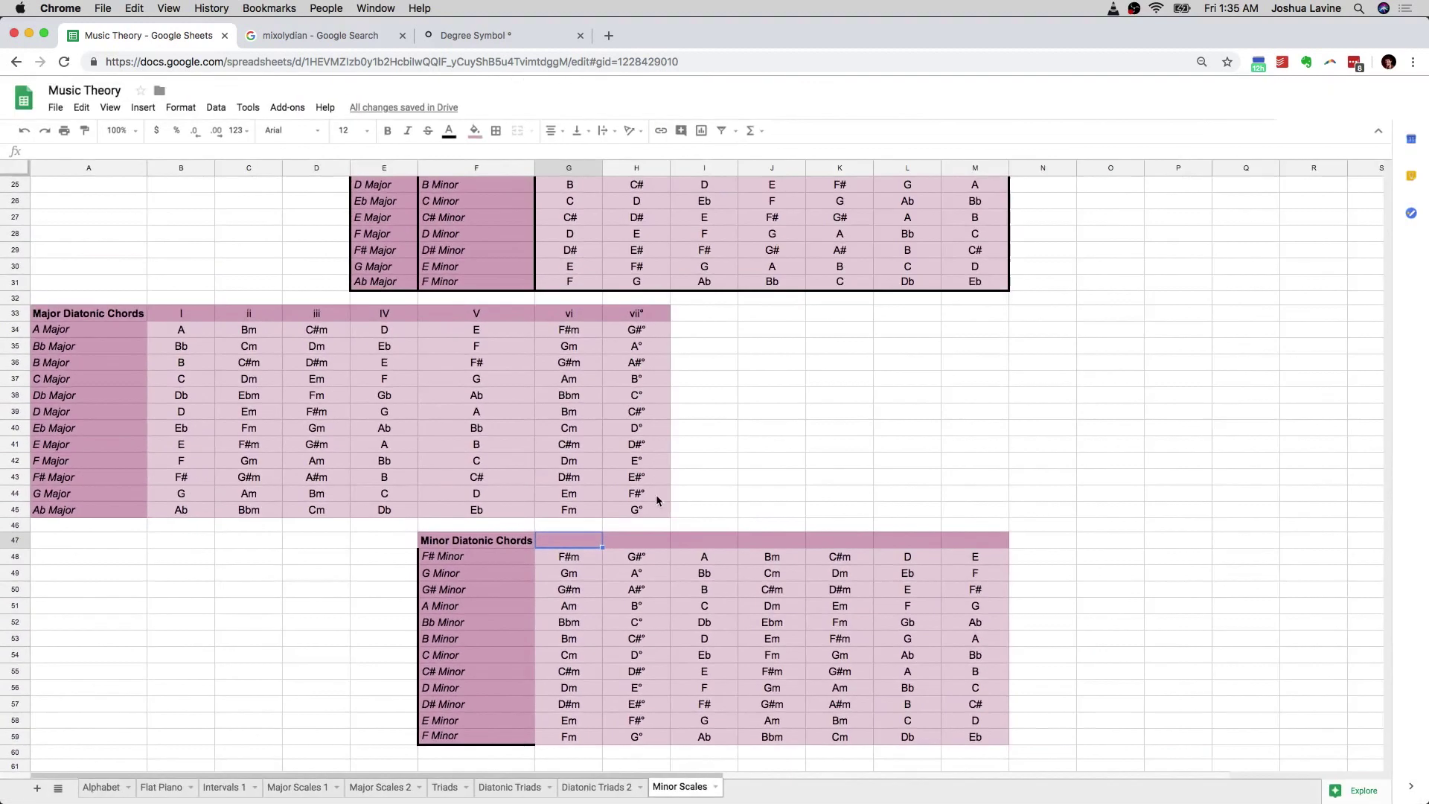
pyautogui.scroll(1, 659, 484)
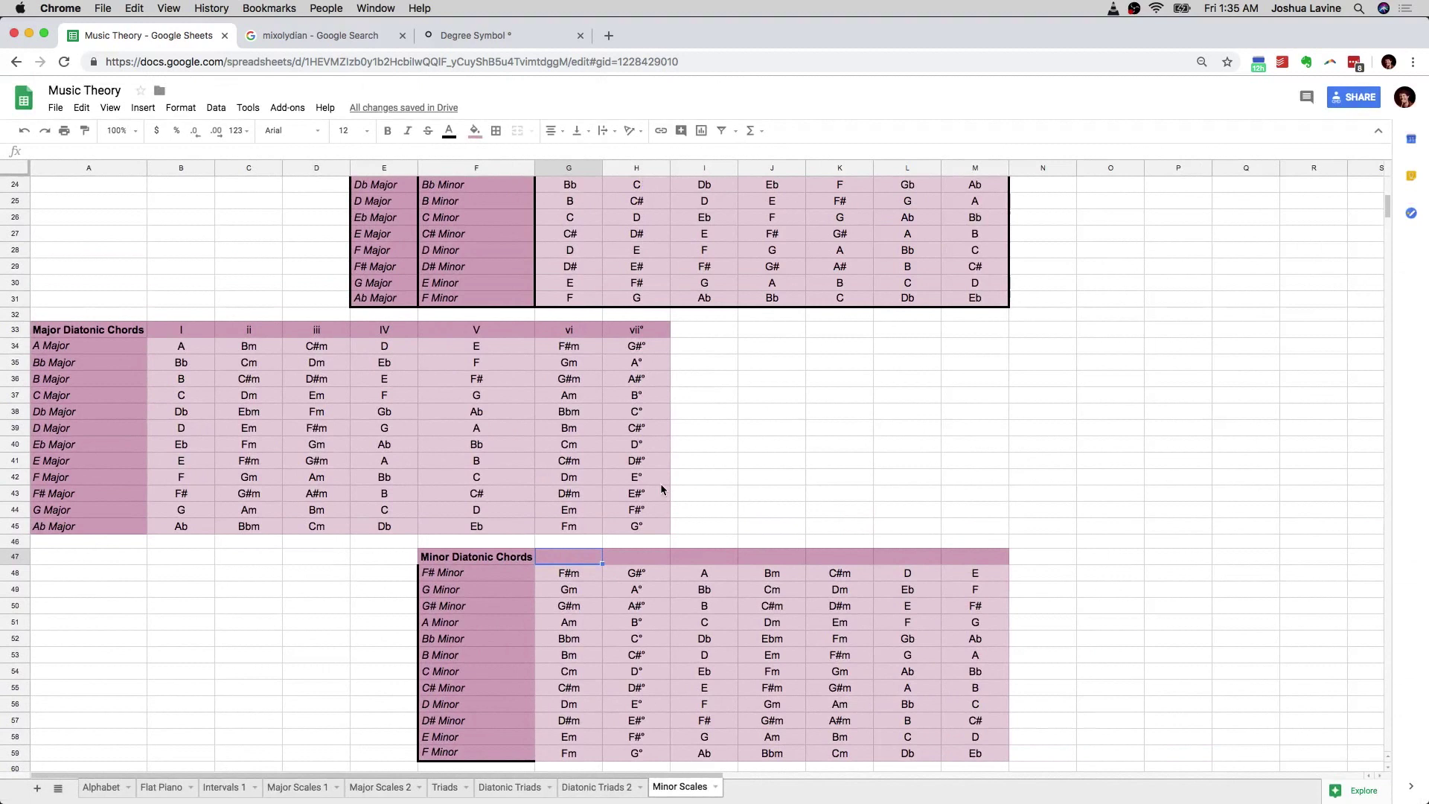
pyautogui.scroll(3, 660, 484)
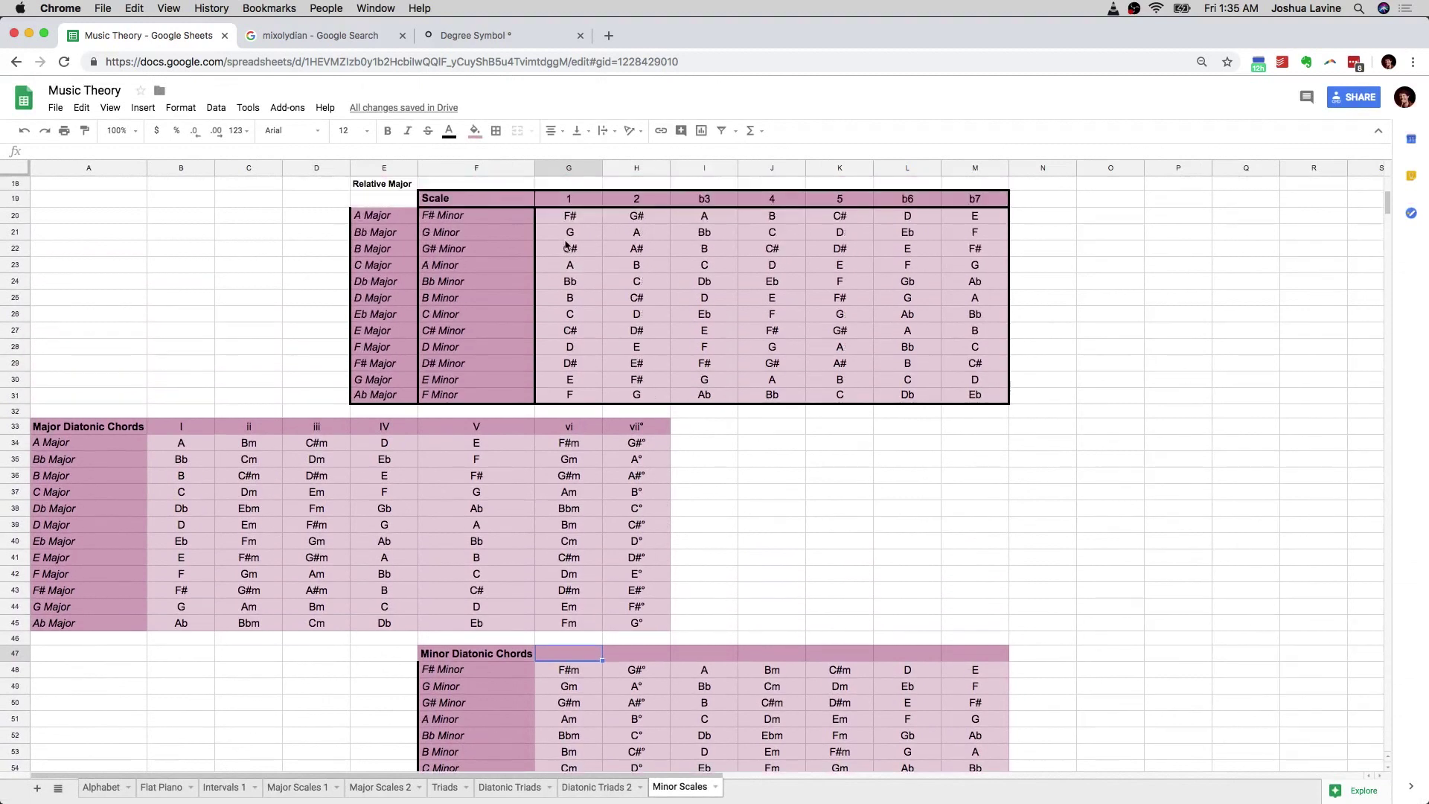
pyautogui.click(568, 205)
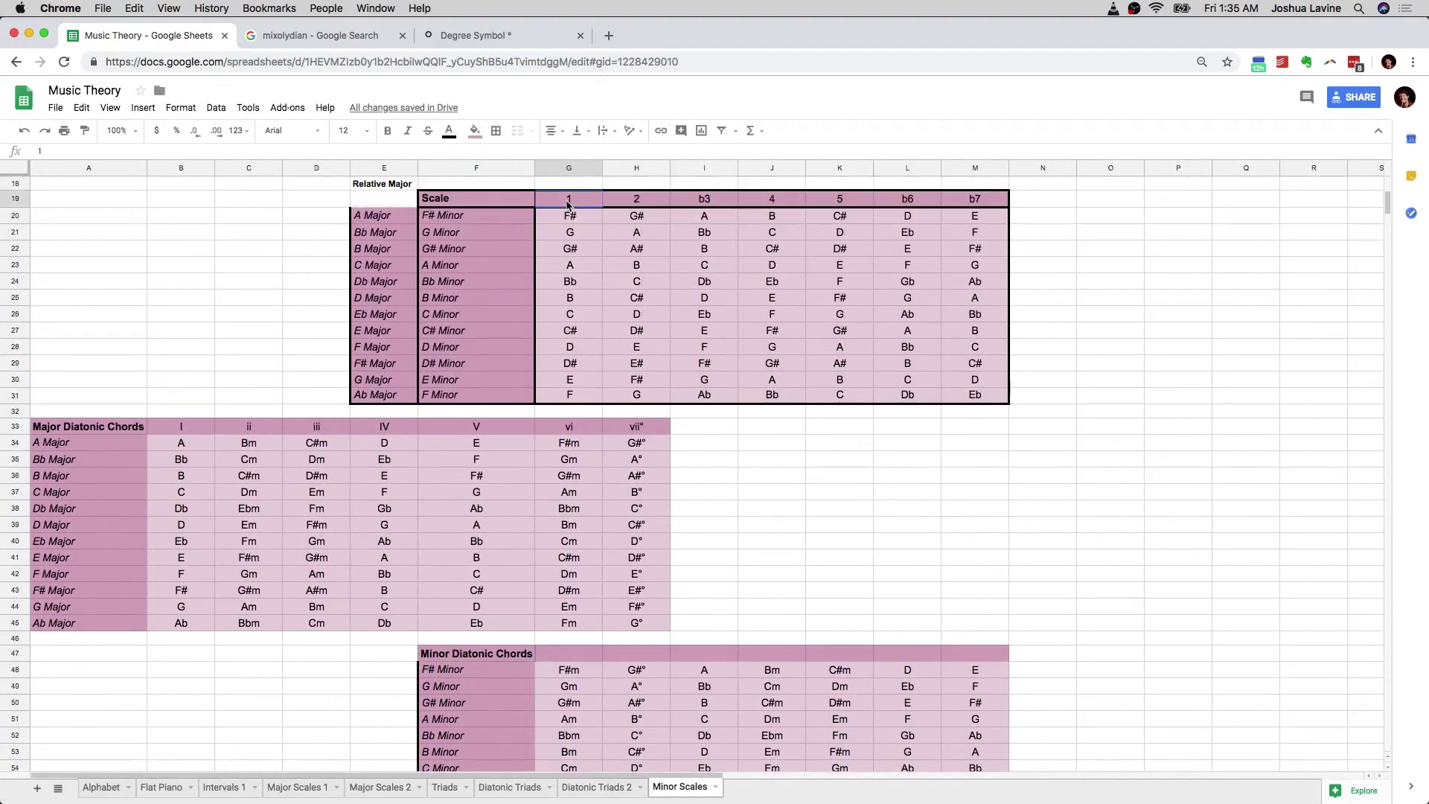
pyautogui.keyDown('shift'); pyautogui.click(976, 204); pyautogui.keyUp('shift')
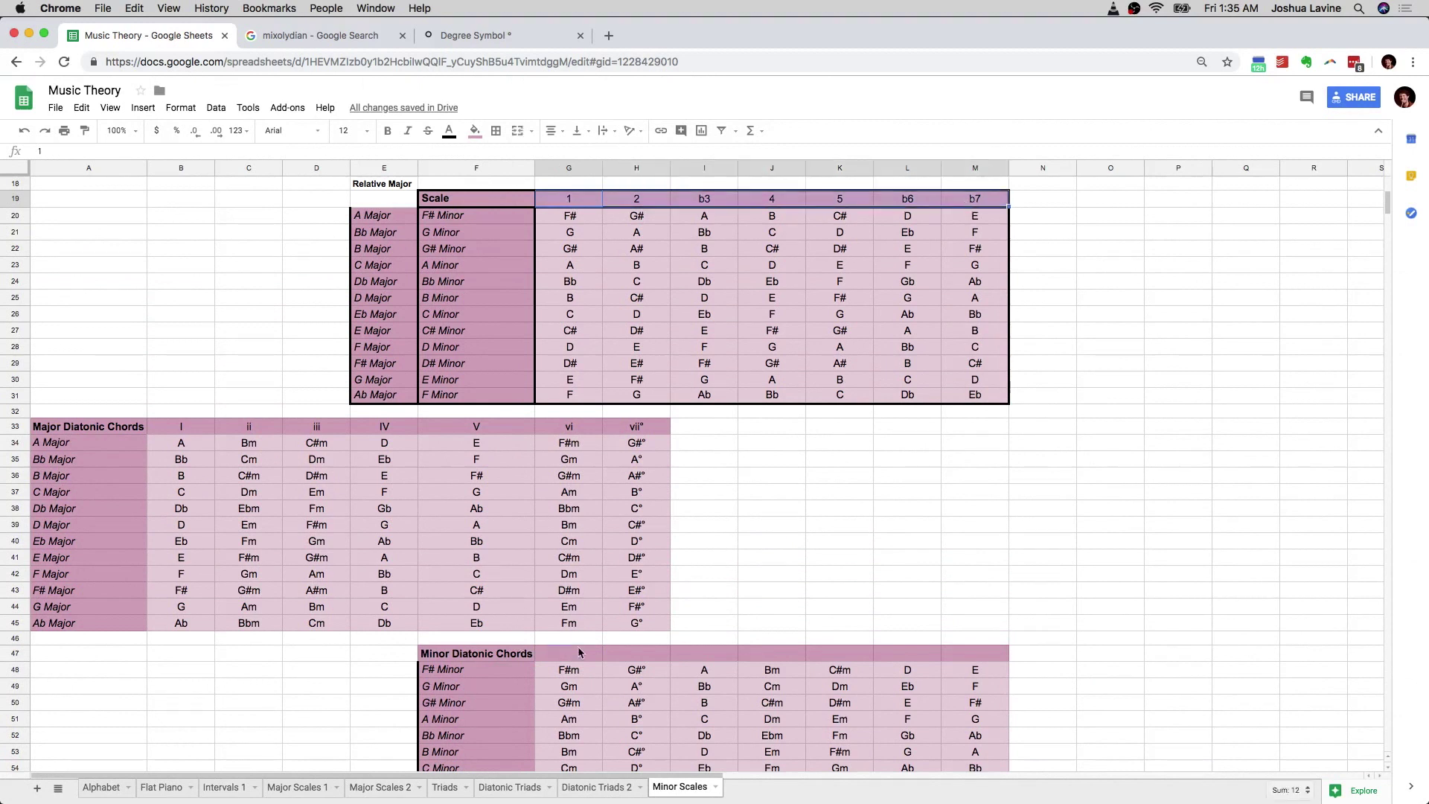
# - Enter the lowercase numeral i in G47 as the first degree of the Minor Diatonic Chords header
pyautogui.click(580, 653)
pyautogui.click(581, 675)
pyautogui.scroll(-1, 583, 670)
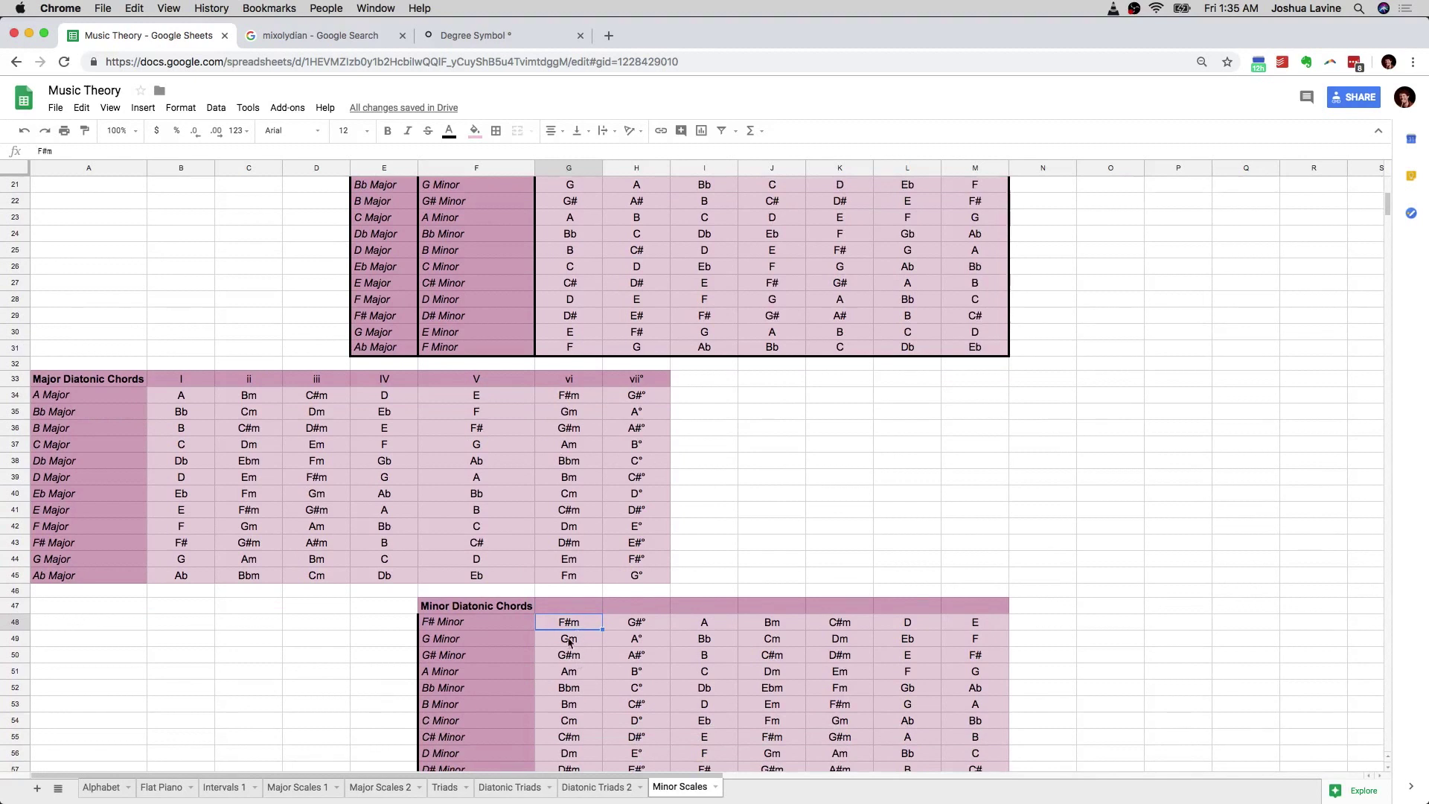
pyautogui.click(572, 612)
pyautogui.scroll(-2, 585, 607)
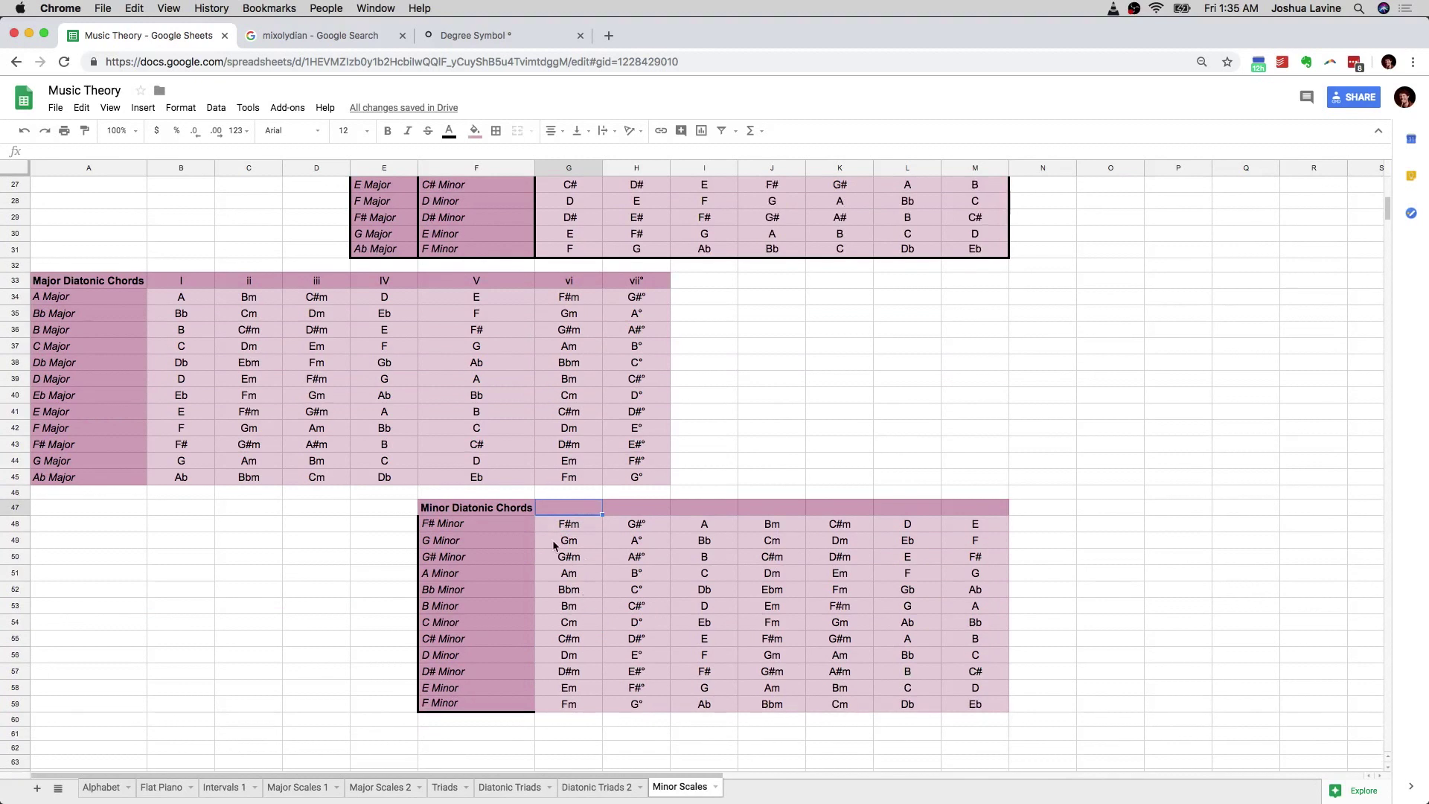
pyautogui.write('i')
pyautogui.press('Tab')
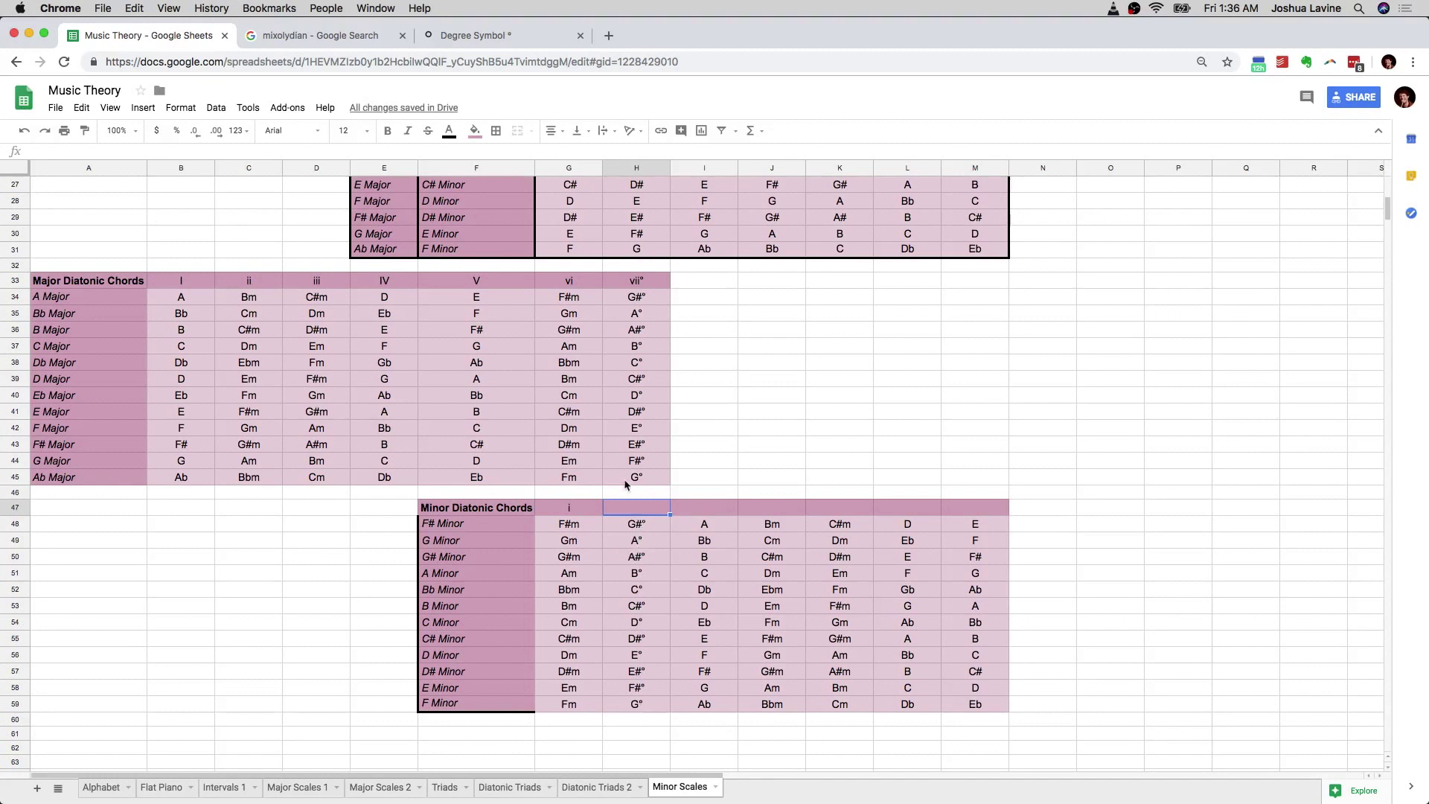
# - Enter ii° in H47 of the Minor Diatonic Chords header, taking the degree symbol from vii° in the major header
pyautogui.write('ii')
pyautogui.click(644, 283)
pyautogui.doubleClick(646, 282)
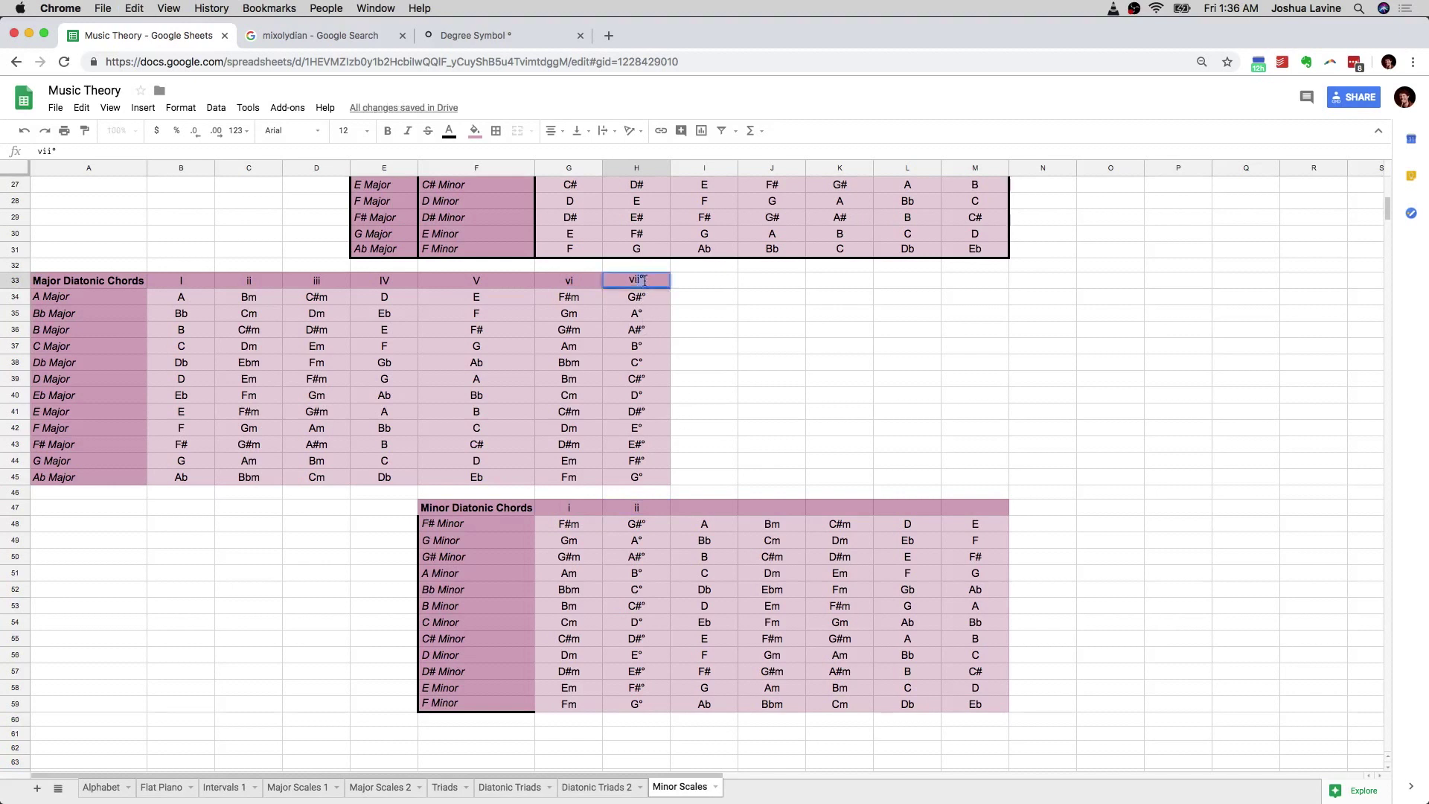
pyautogui.click(644, 511)
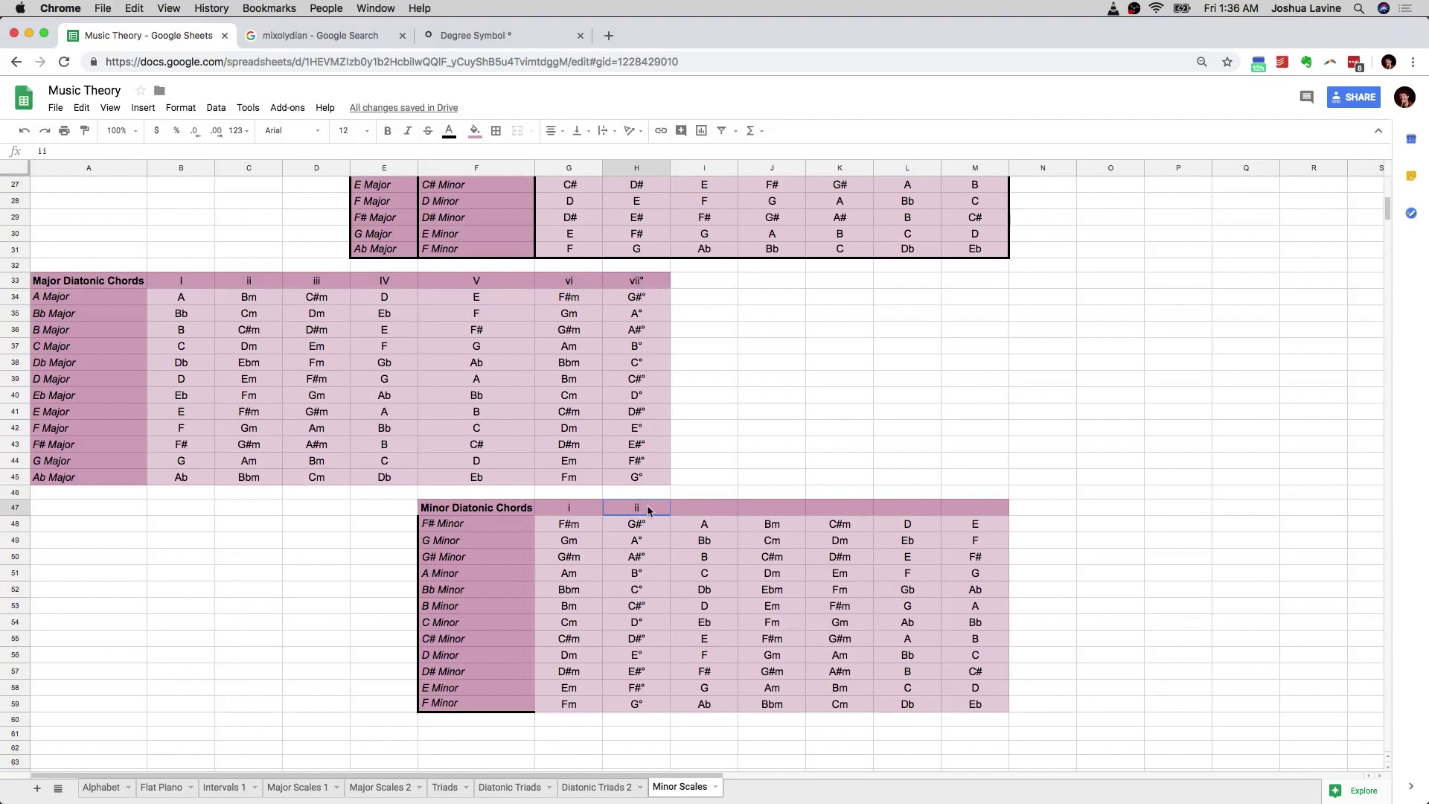
pyautogui.doubleClick(648, 511)
pyautogui.write('°')
pyautogui.click(682, 512)
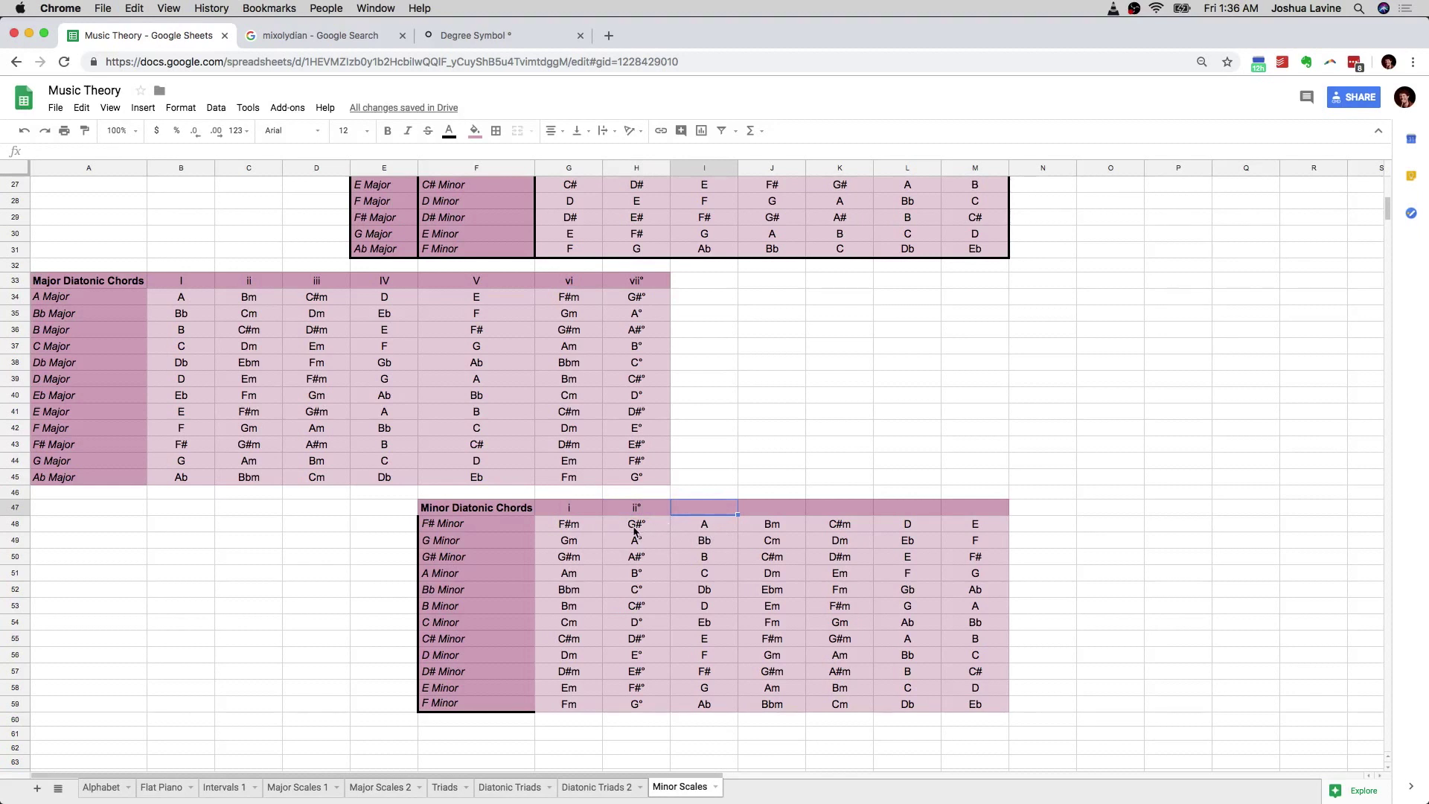
# - Examine the chords in the F# Minor row of the Minor Diatonic Chords table
pyautogui.click(562, 531)
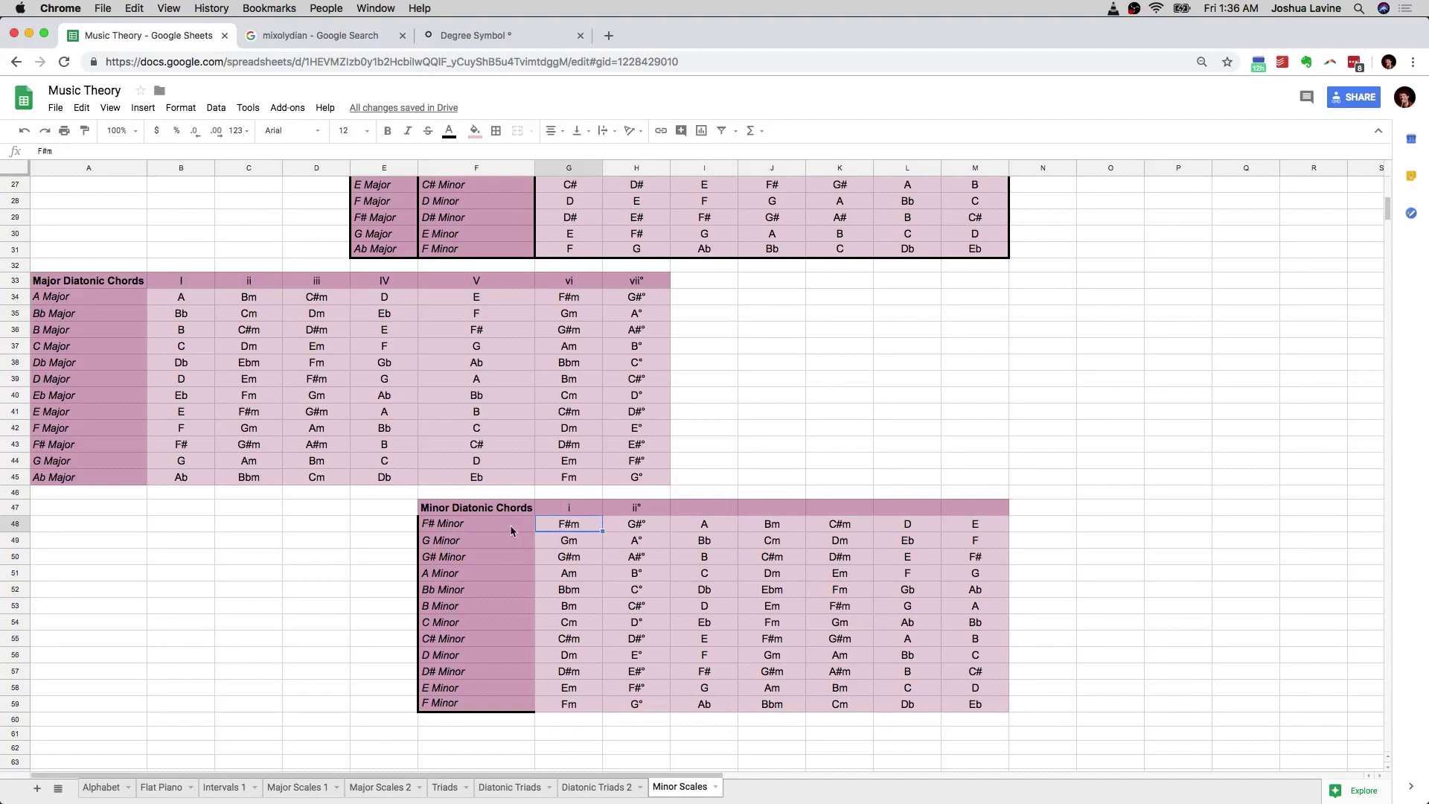
pyautogui.moveTo(511, 530); pyautogui.dragTo(881, 530)
pyautogui.click(772, 530)
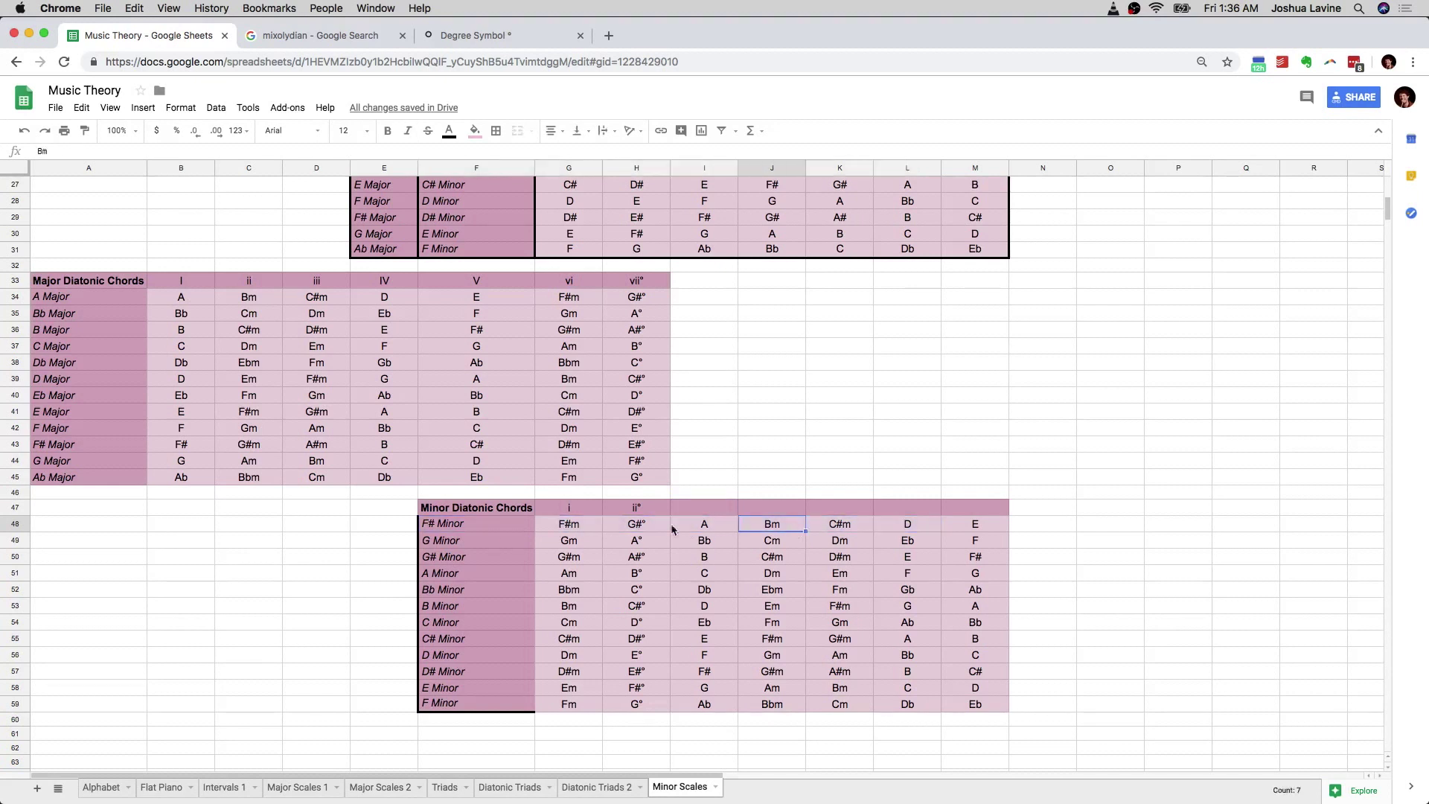
pyautogui.click(584, 530)
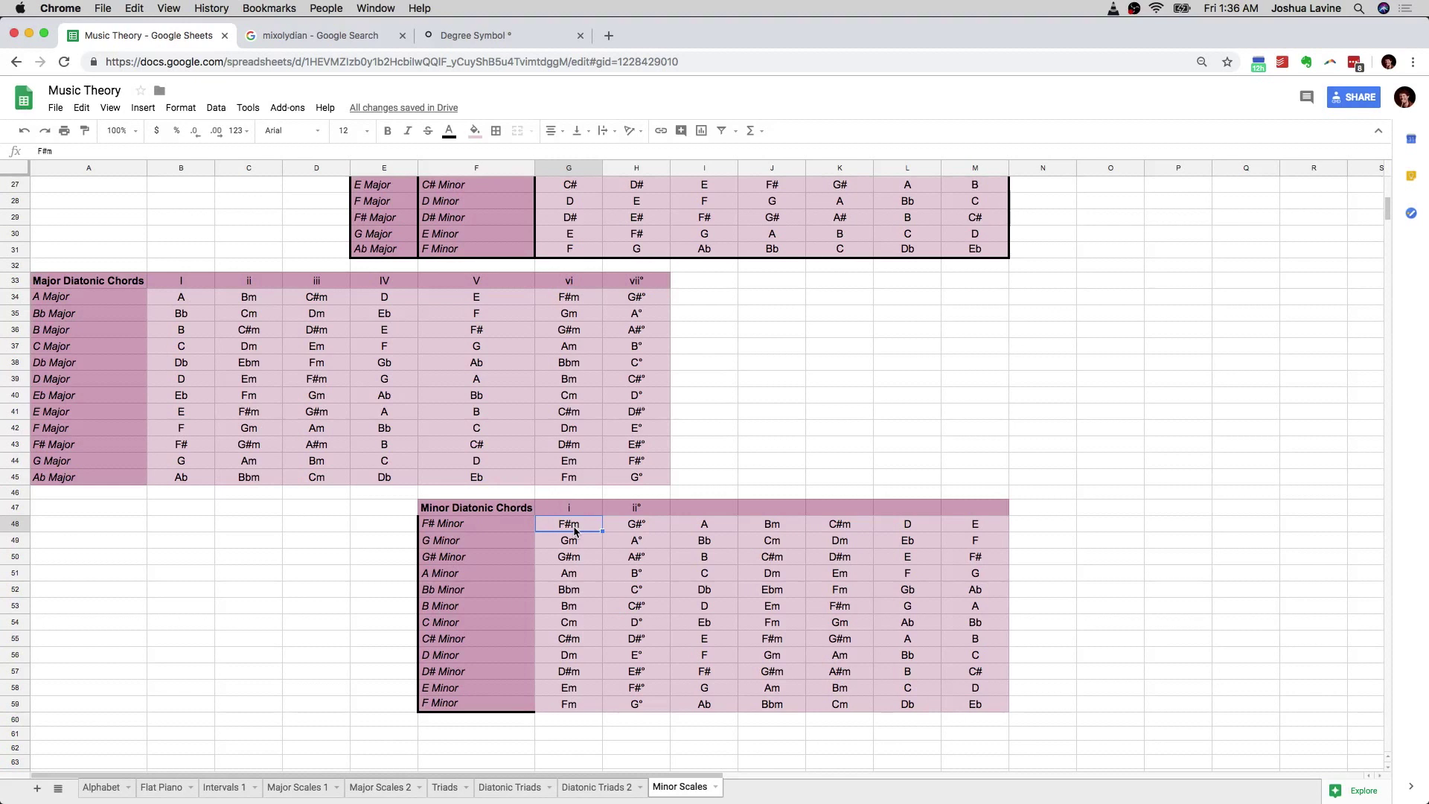
pyautogui.moveTo(589, 530); pyautogui.dragTo(962, 541)
pyautogui.click(786, 531)
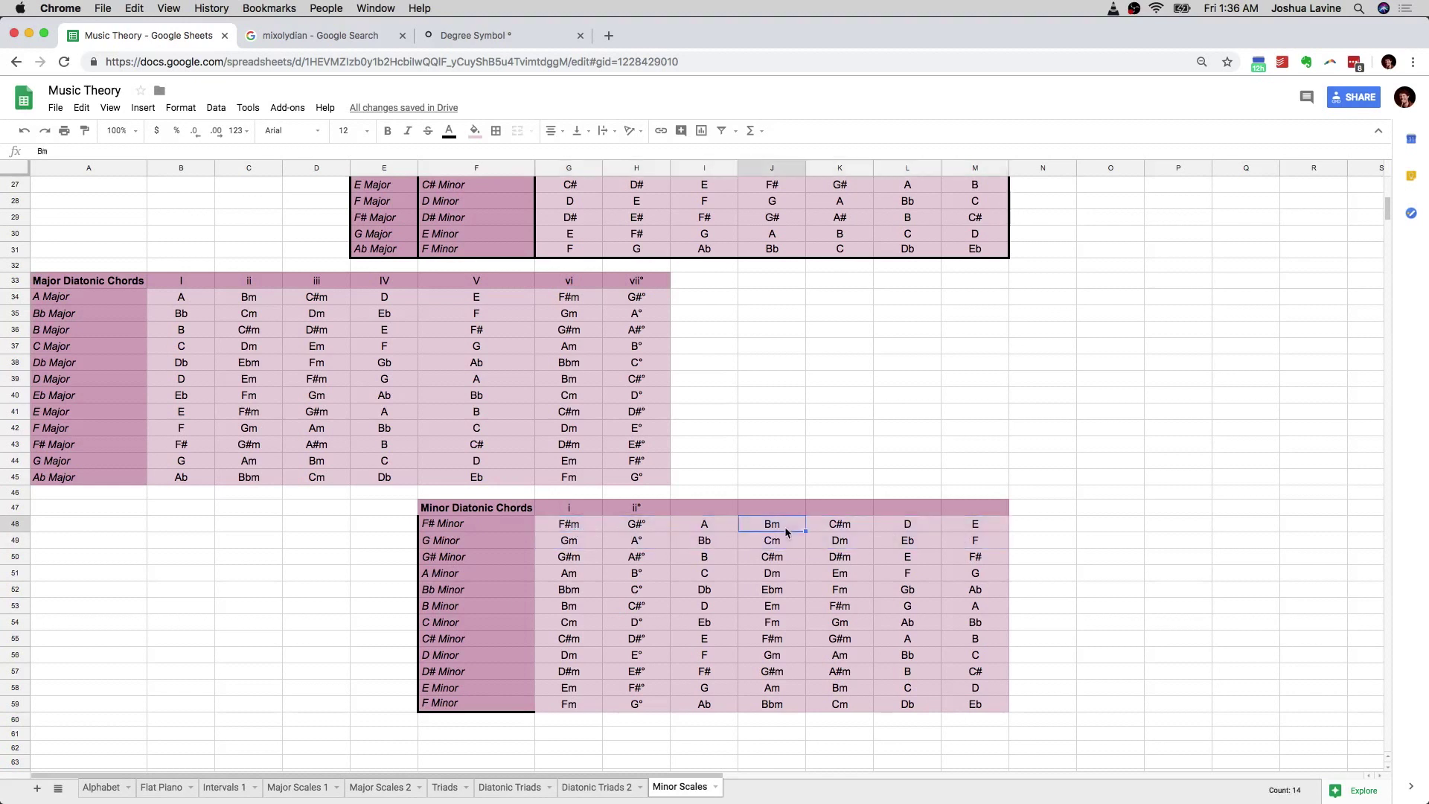
# - Enter bIII in I47 as the third numeral of the Minor Diatonic Chords header
pyautogui.click(581, 512)
pyautogui.click(627, 512)
pyautogui.click(714, 513)
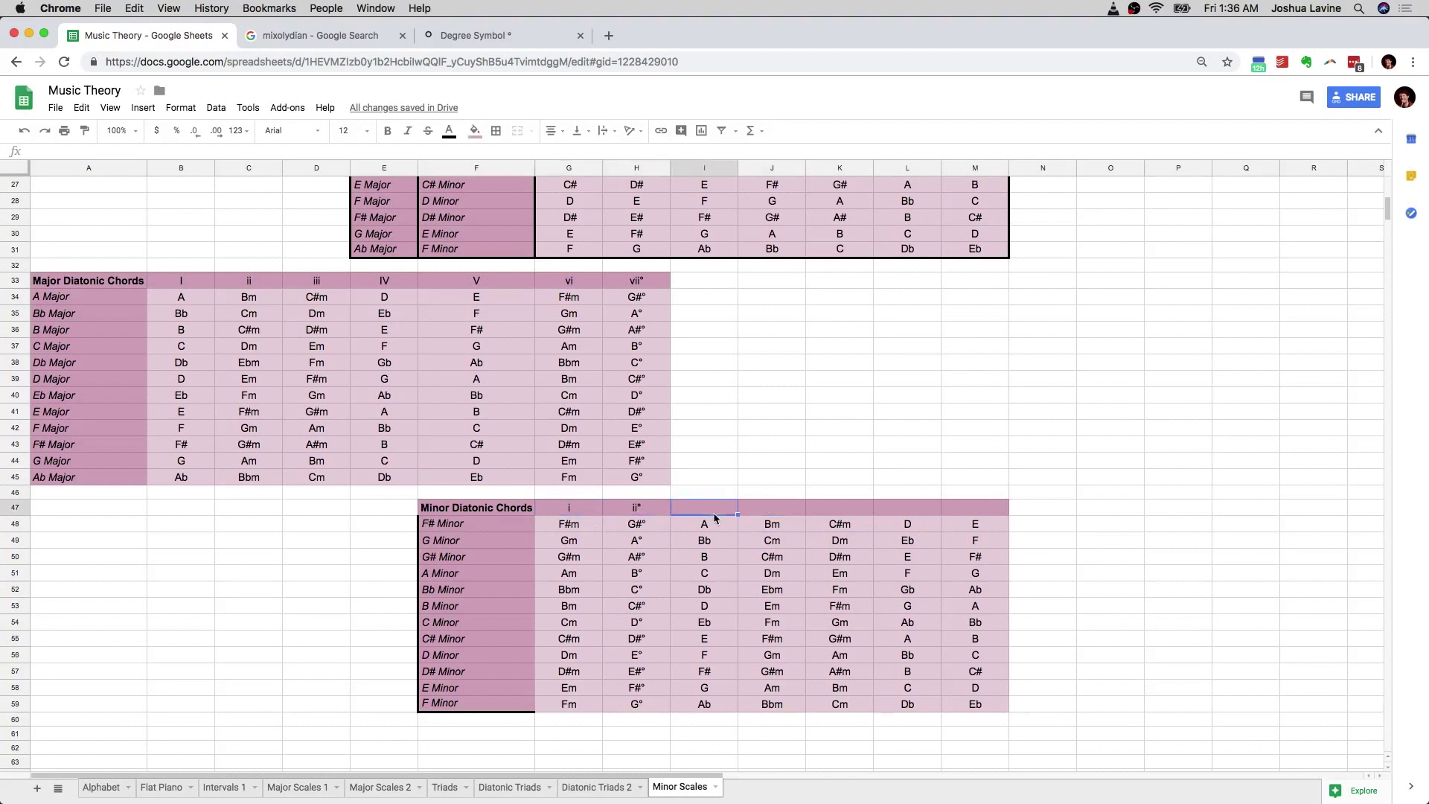
pyautogui.write('bIII')
pyautogui.press('Return')
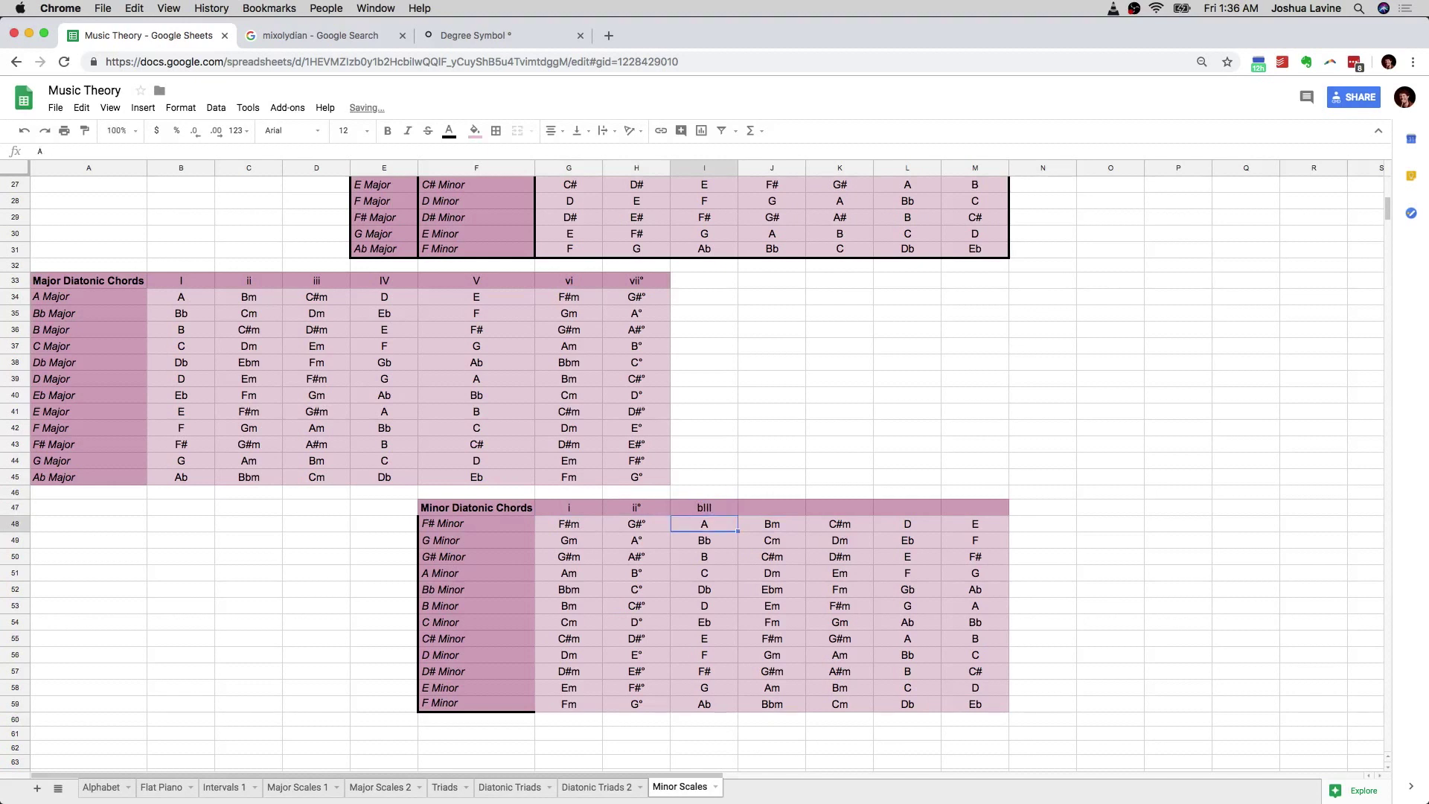
# - Check the minor scale degrees above, and enter iv in J47 and v in K47 of the Minor Diatonic Chords header
pyautogui.scroll(5, 813, 409)
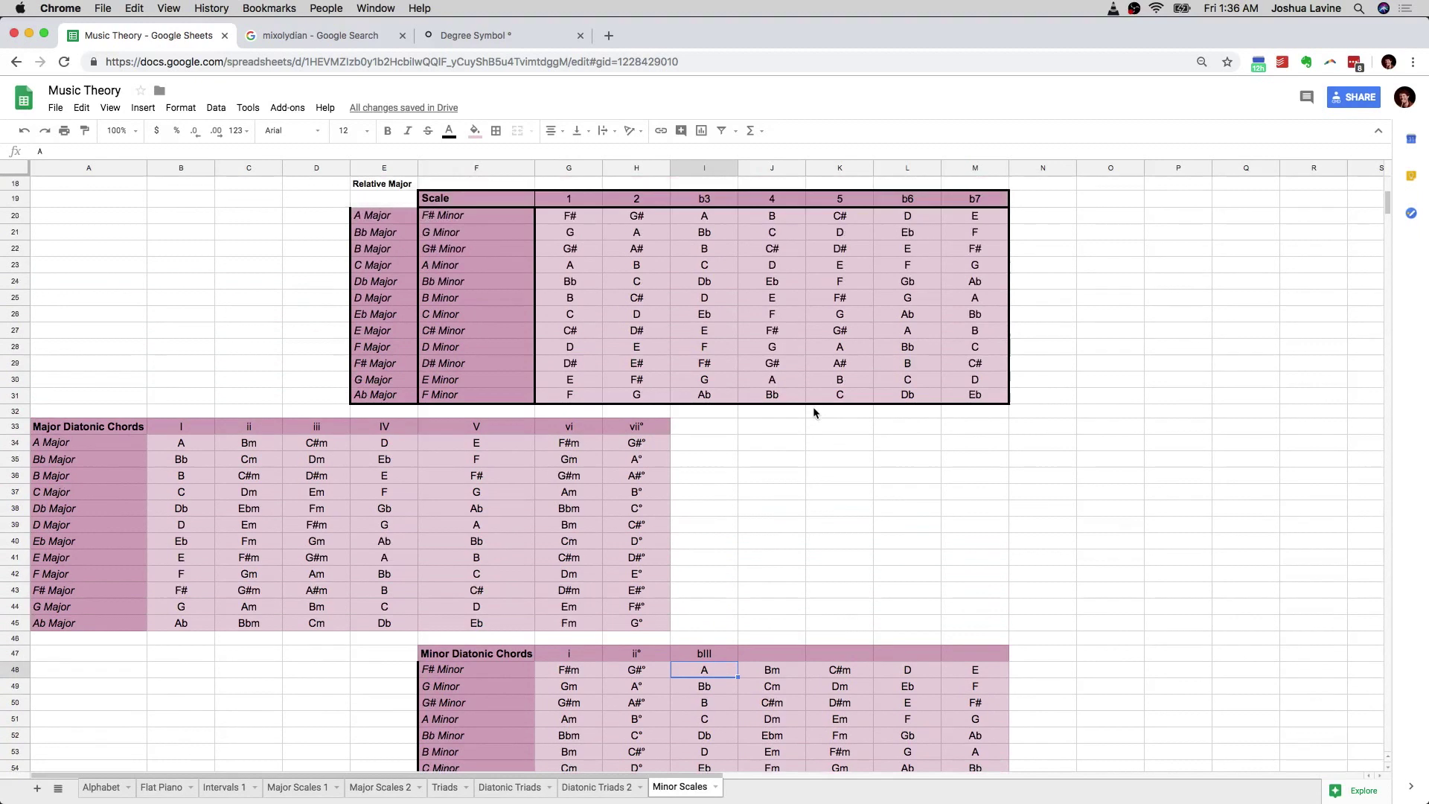
pyautogui.scroll(-1, 744, 642)
pyautogui.click(722, 644)
pyautogui.scroll(-2, 722, 643)
pyautogui.click(781, 612)
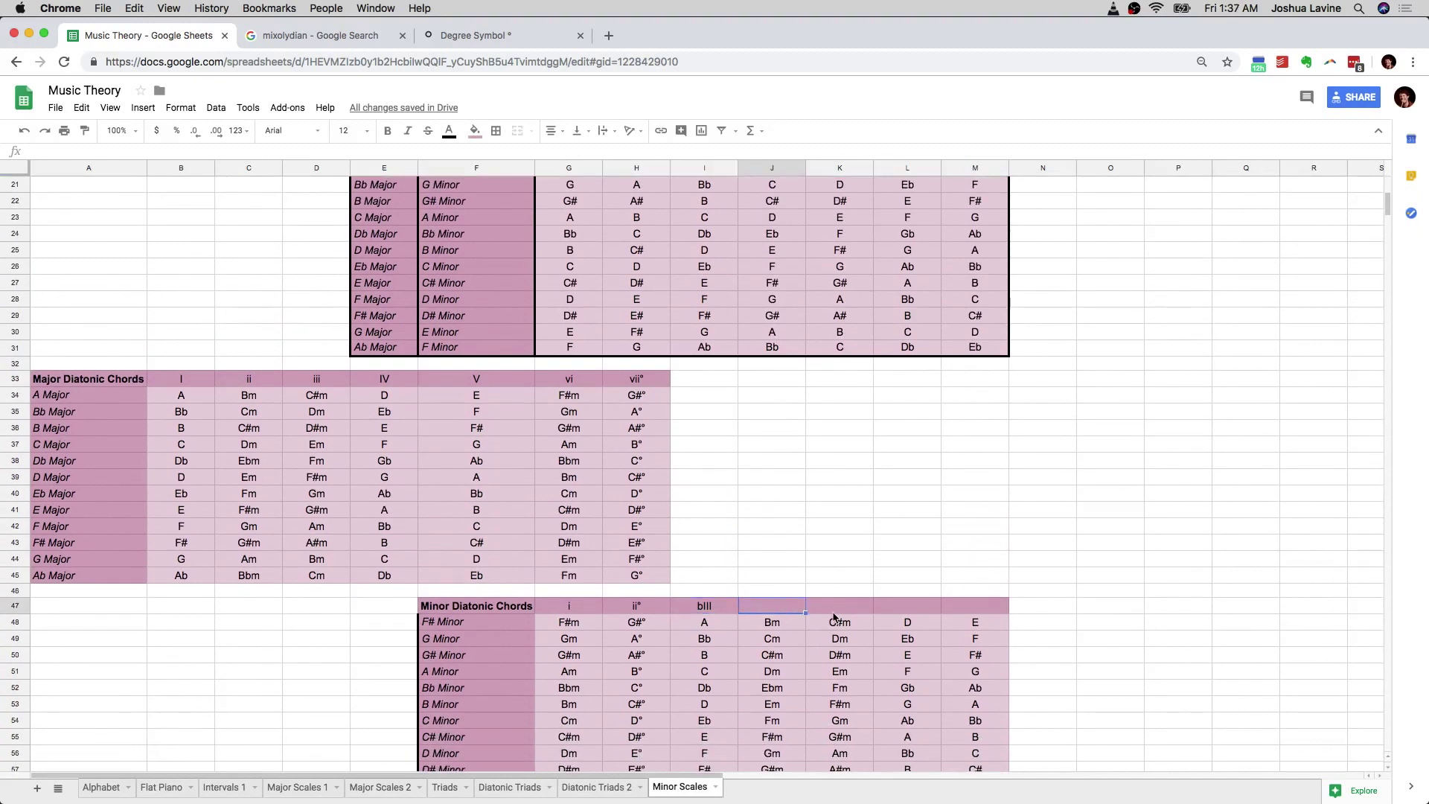
pyautogui.write('iv')
pyautogui.press('Tab')
pyautogui.write('i')
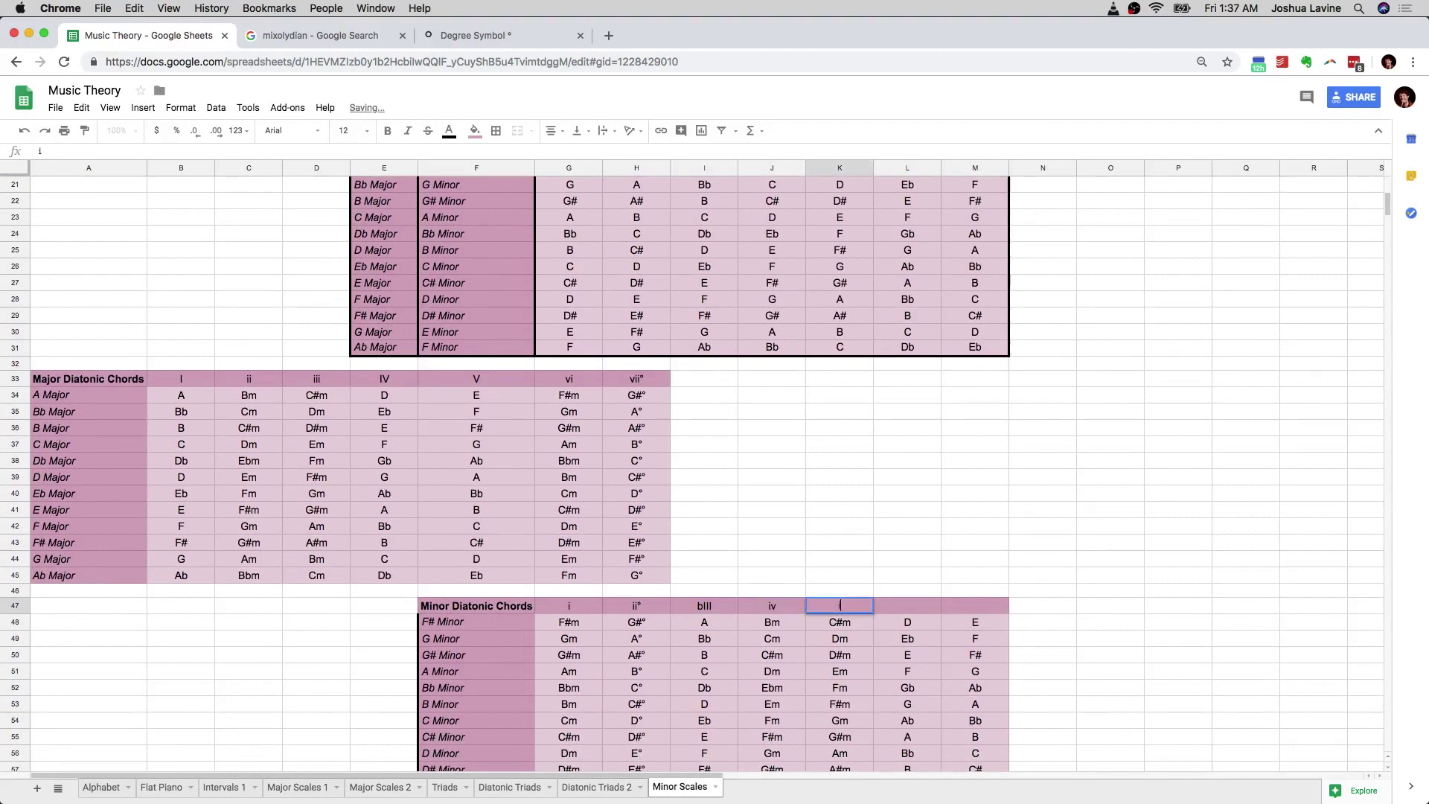
pyautogui.write('v')
pyautogui.press('Tab')
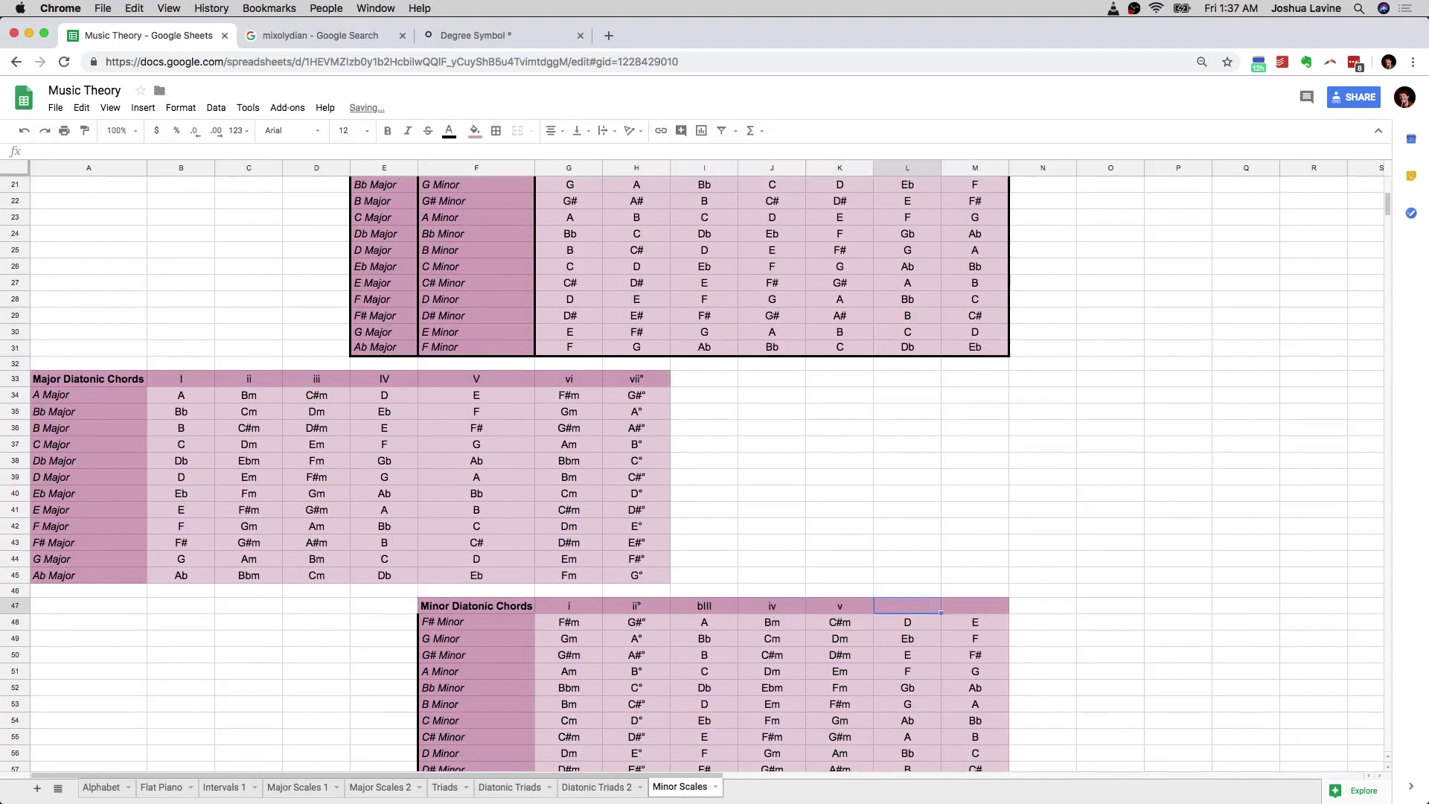
# - Finish the Minor Diatonic Chords header with bVI in L47 and bVII in M47
pyautogui.write('b')
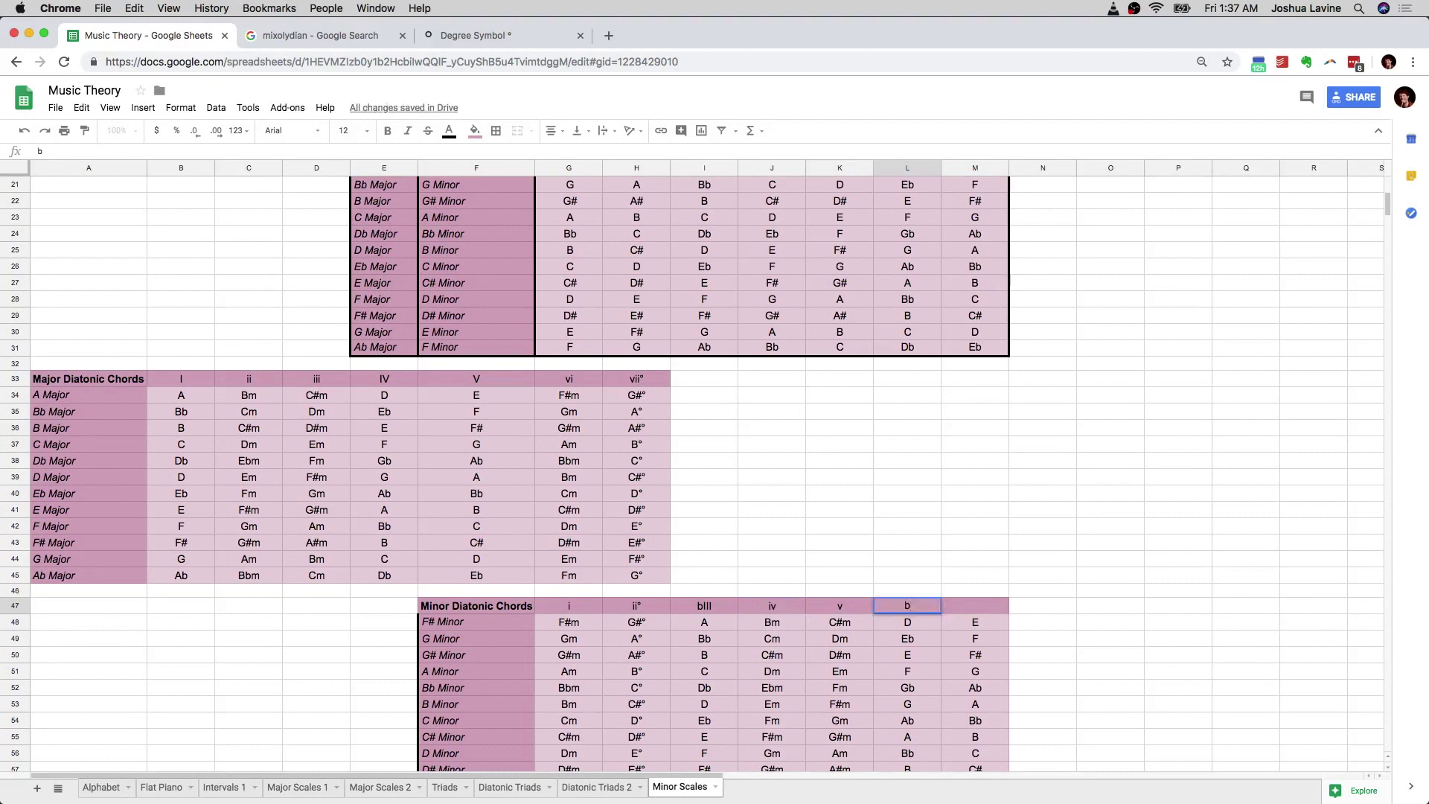
pyautogui.write('VI')
pyautogui.press('Tab')
pyautogui.write('bVII')
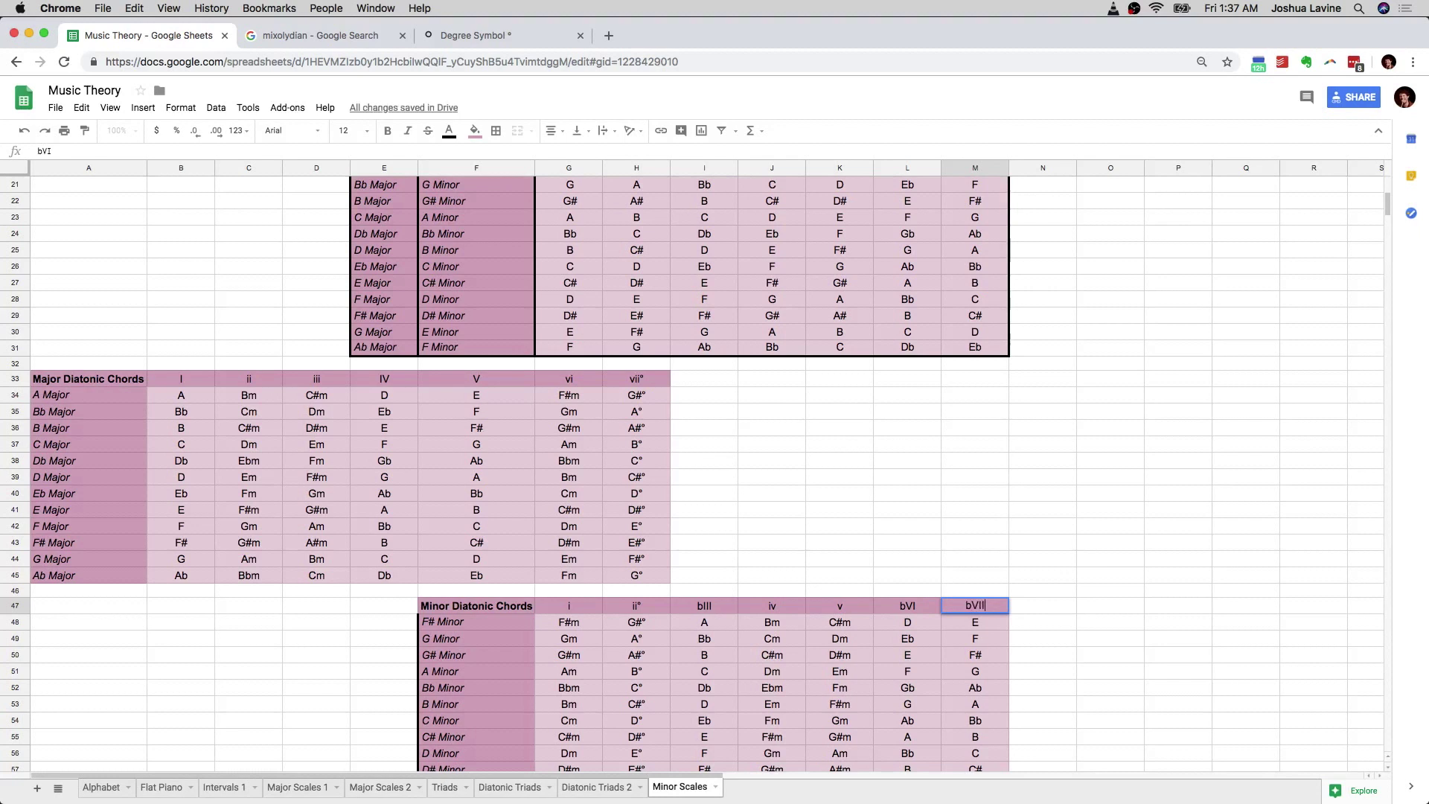
pyautogui.press('Return')
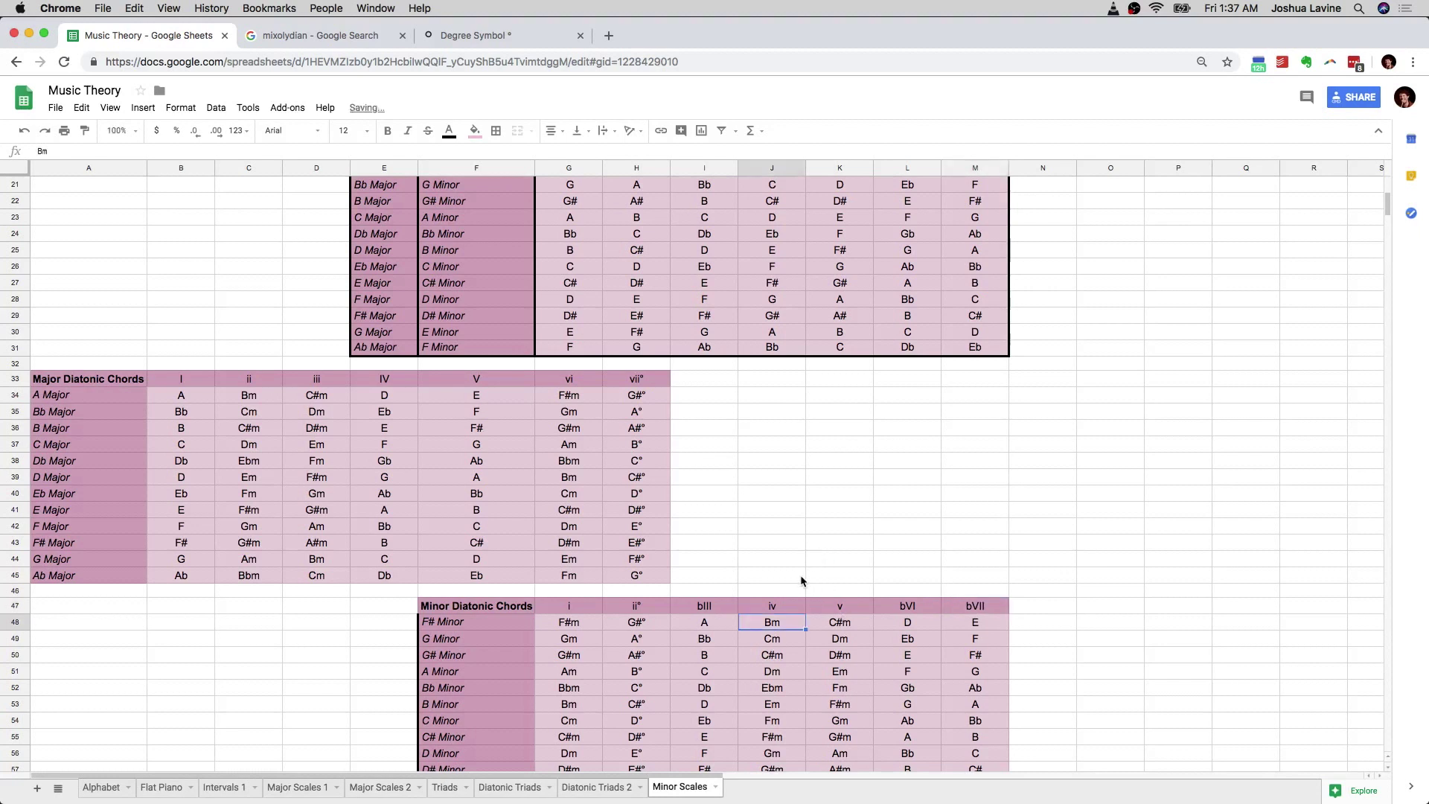
# - Go through the B Minor row chord by chord, matching each chord to its Roman numeral in the minor header
pyautogui.scroll(-1, 804, 586)
pyautogui.scroll(-2, 804, 586)
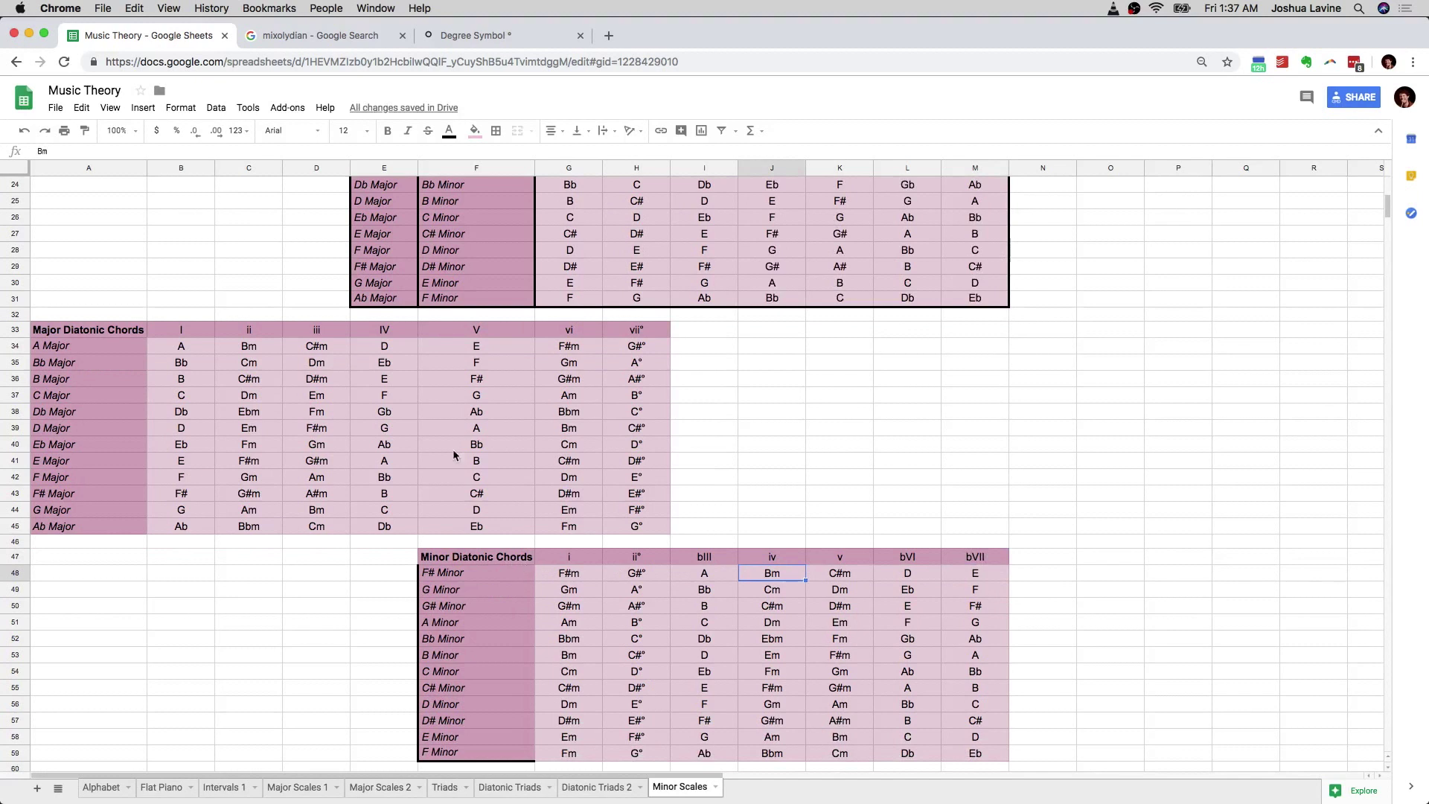
pyautogui.click(587, 561)
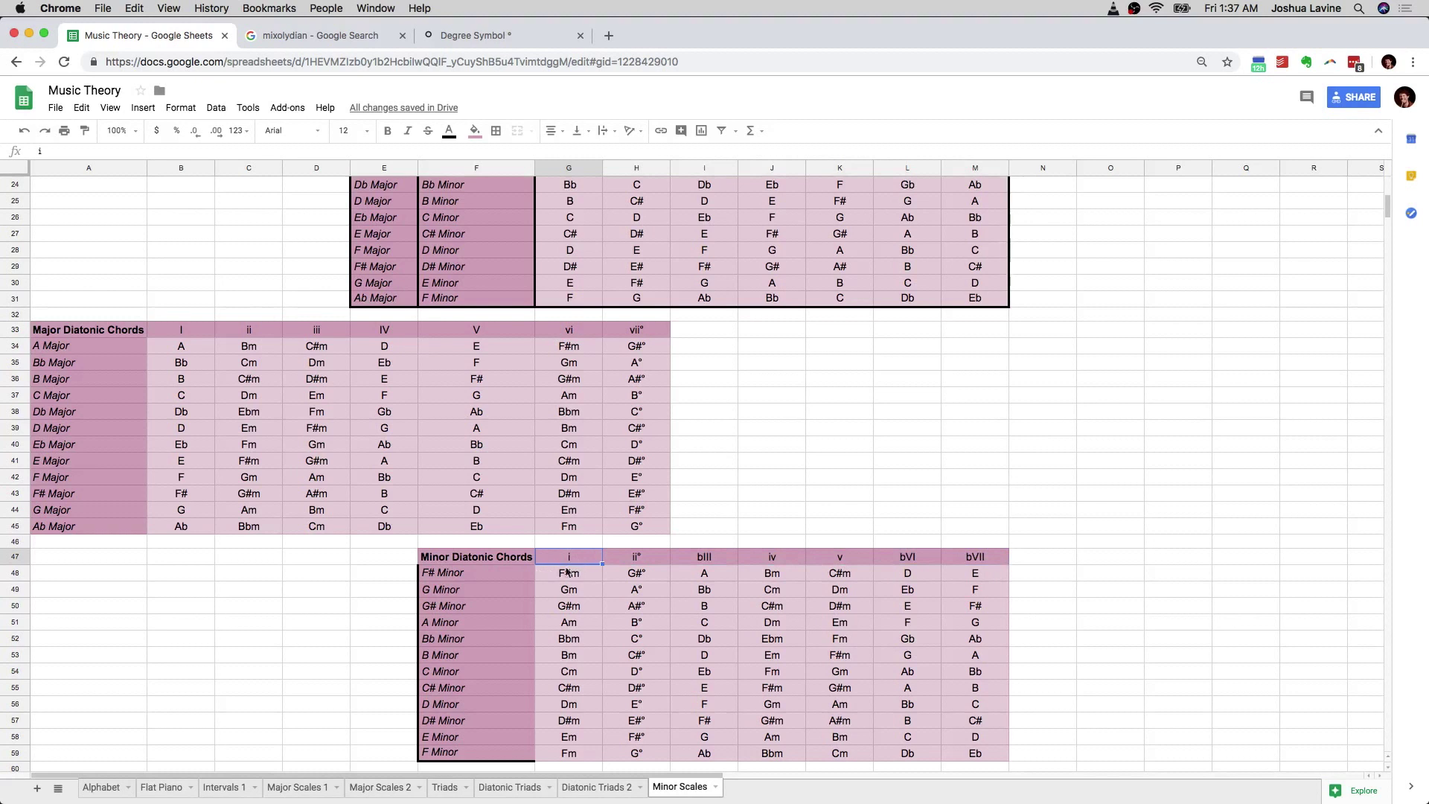
pyautogui.click(503, 657)
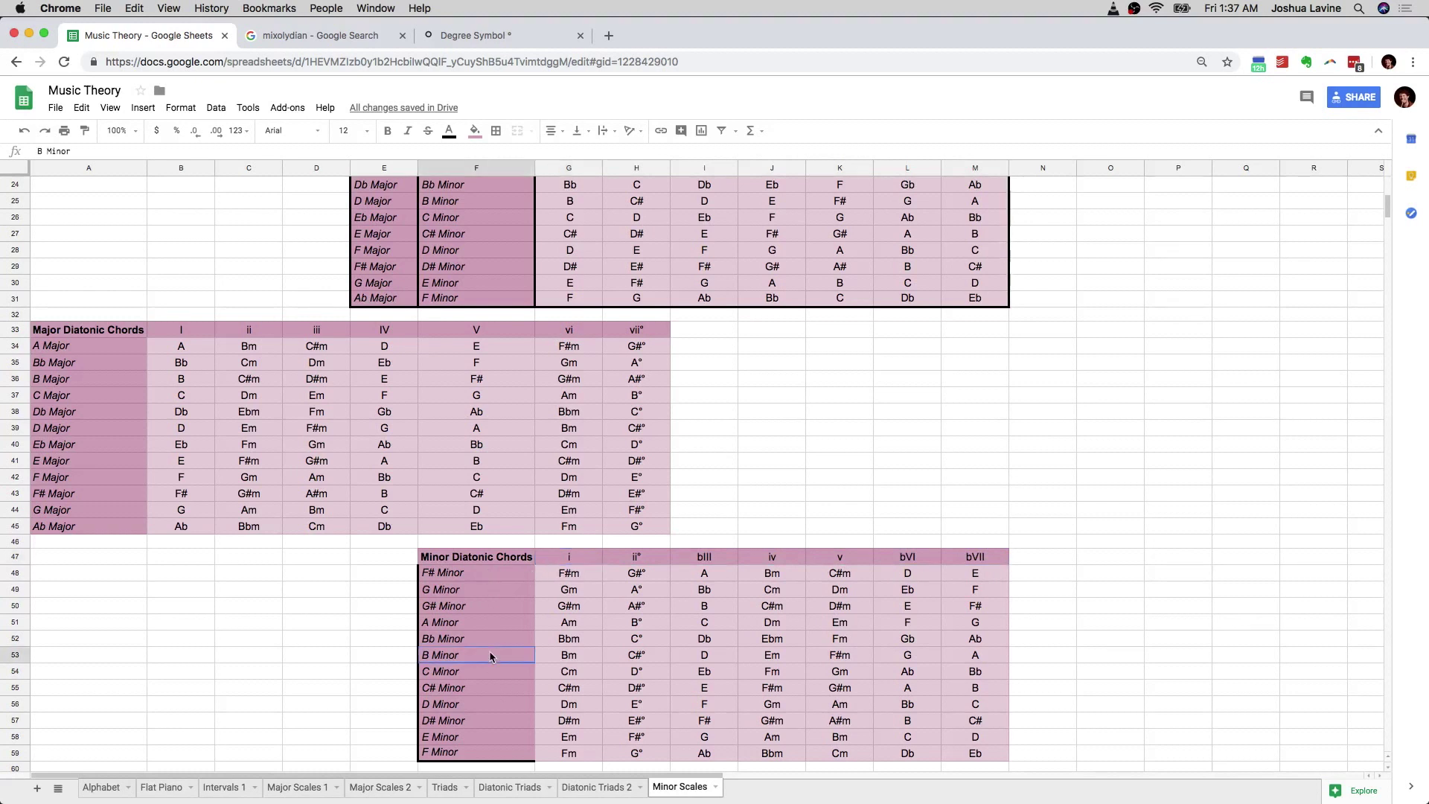
pyautogui.click(563, 661)
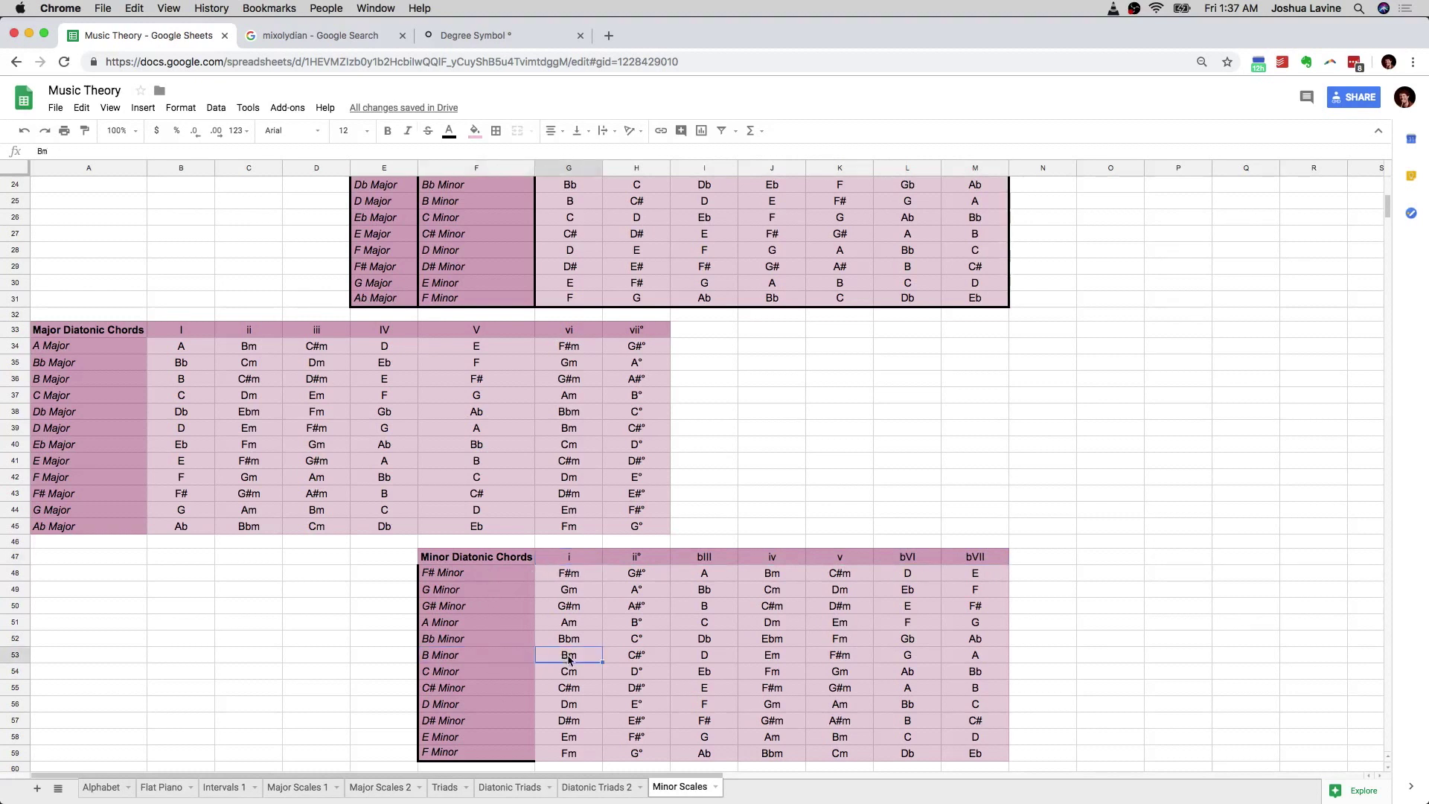
pyautogui.click(632, 659)
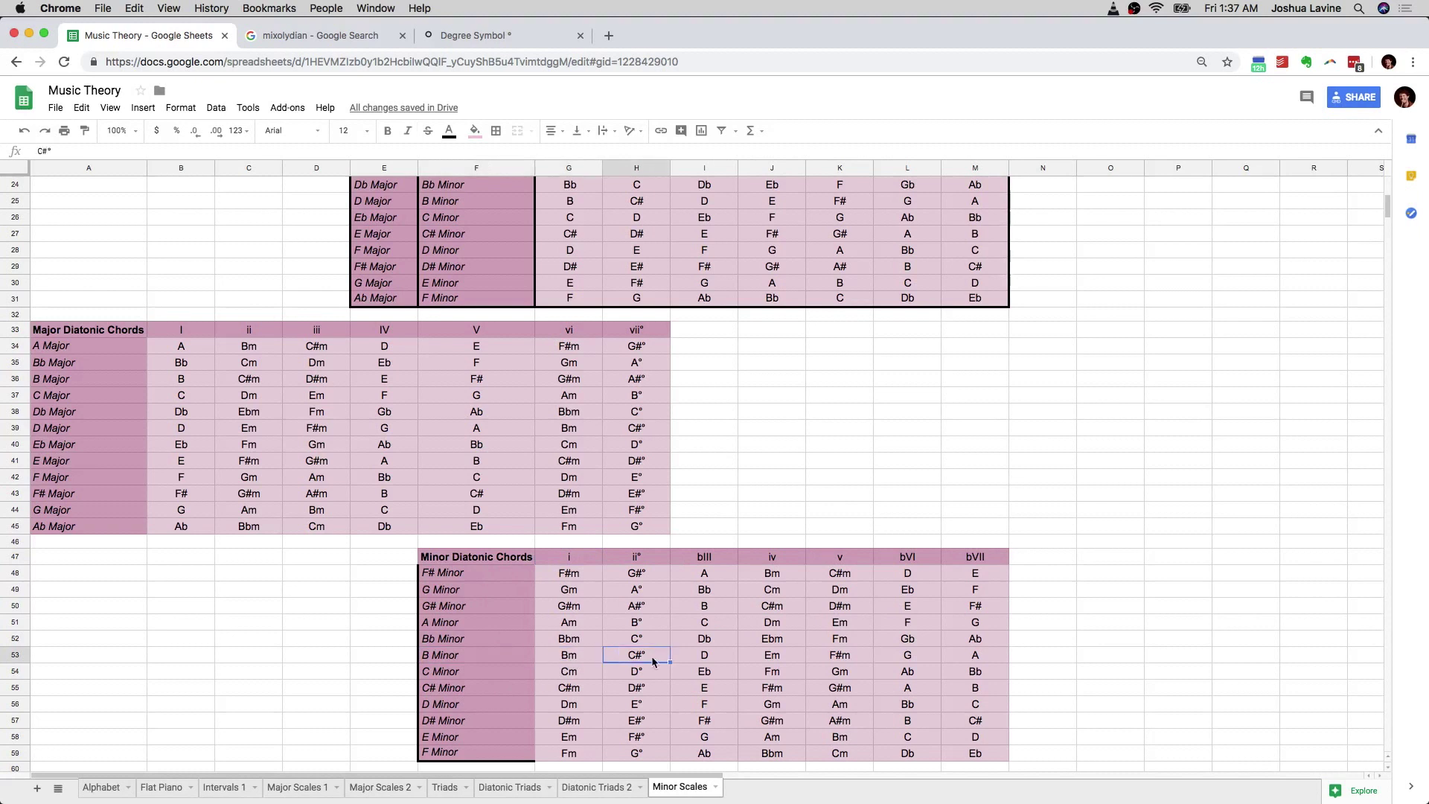
pyautogui.click(696, 656)
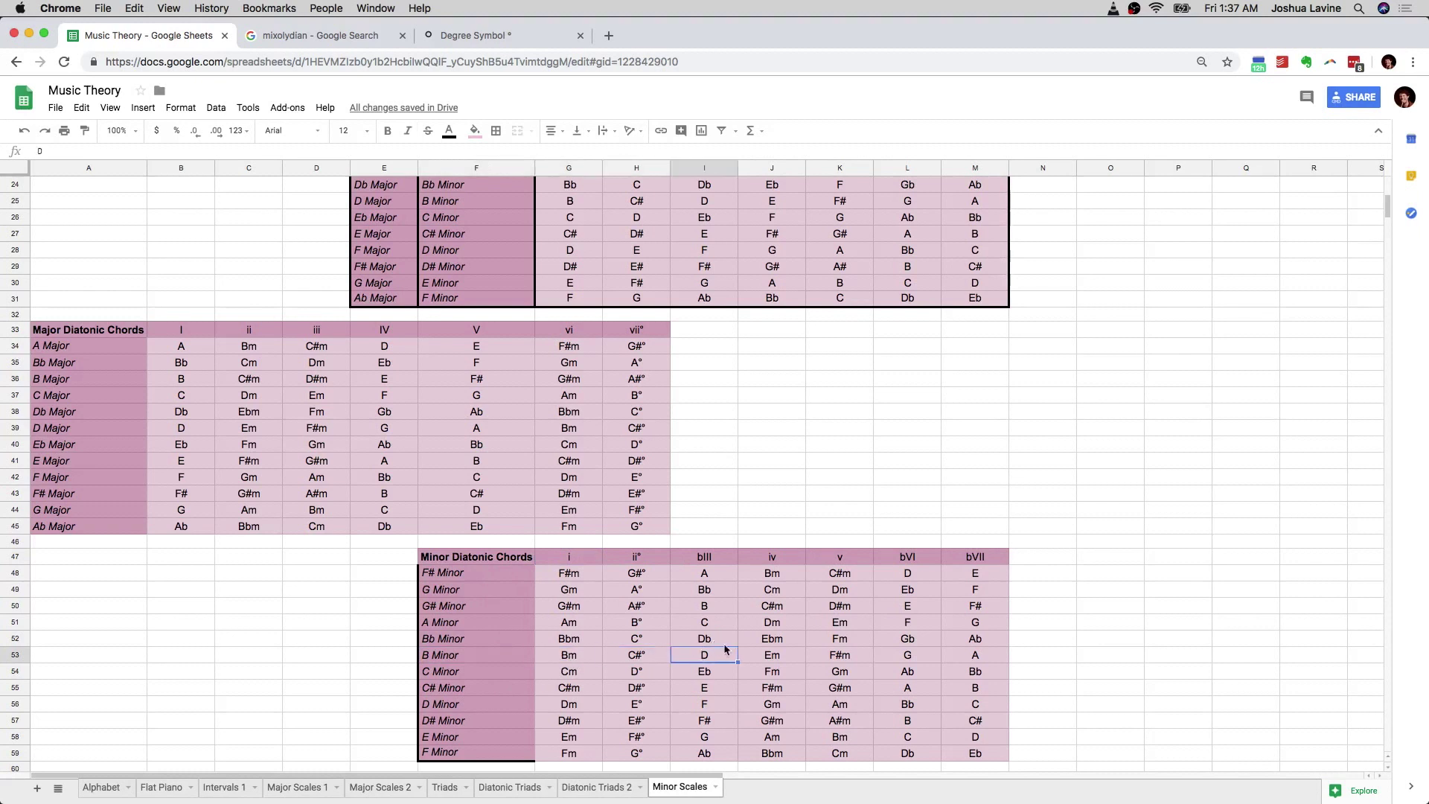
pyautogui.click(779, 658)
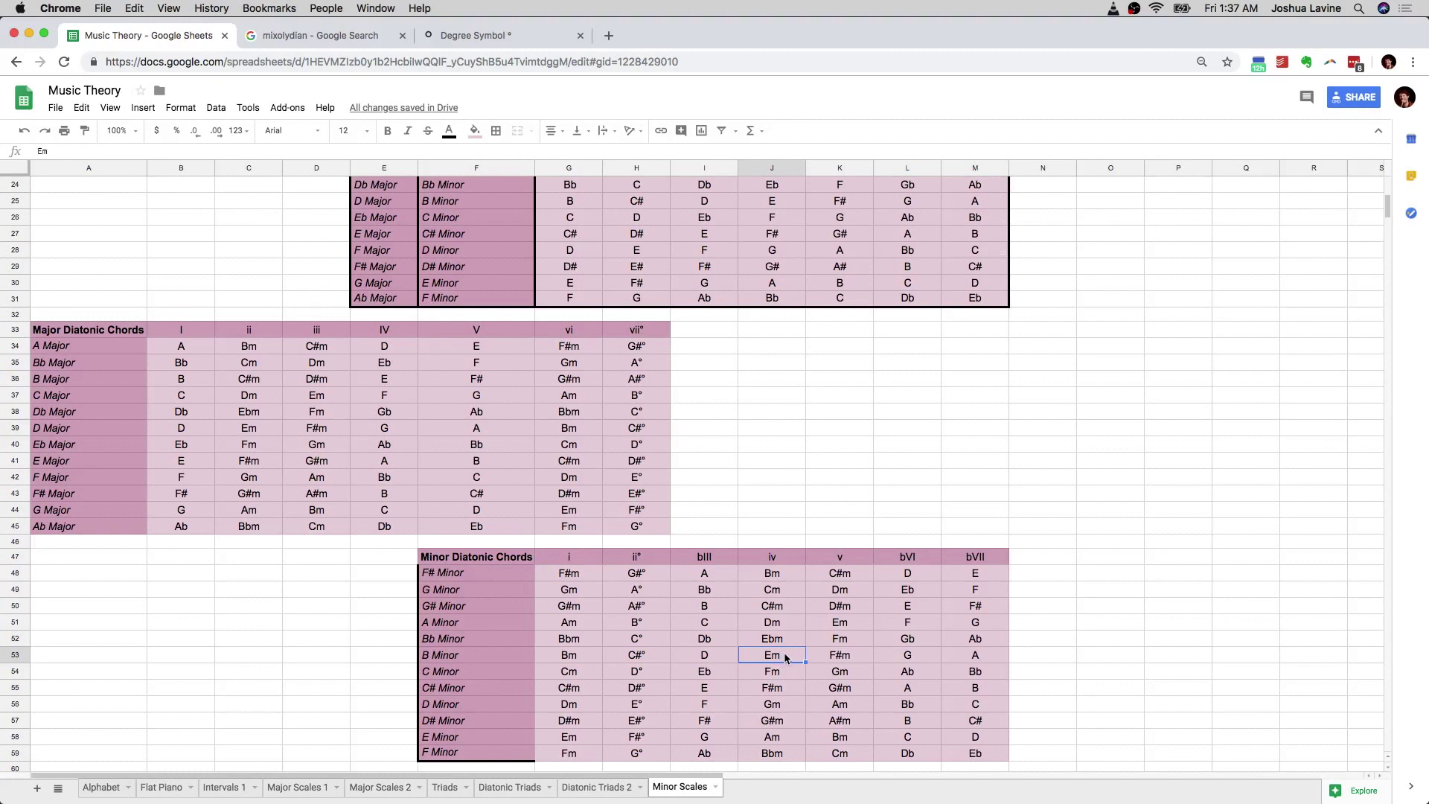
pyautogui.click(836, 658)
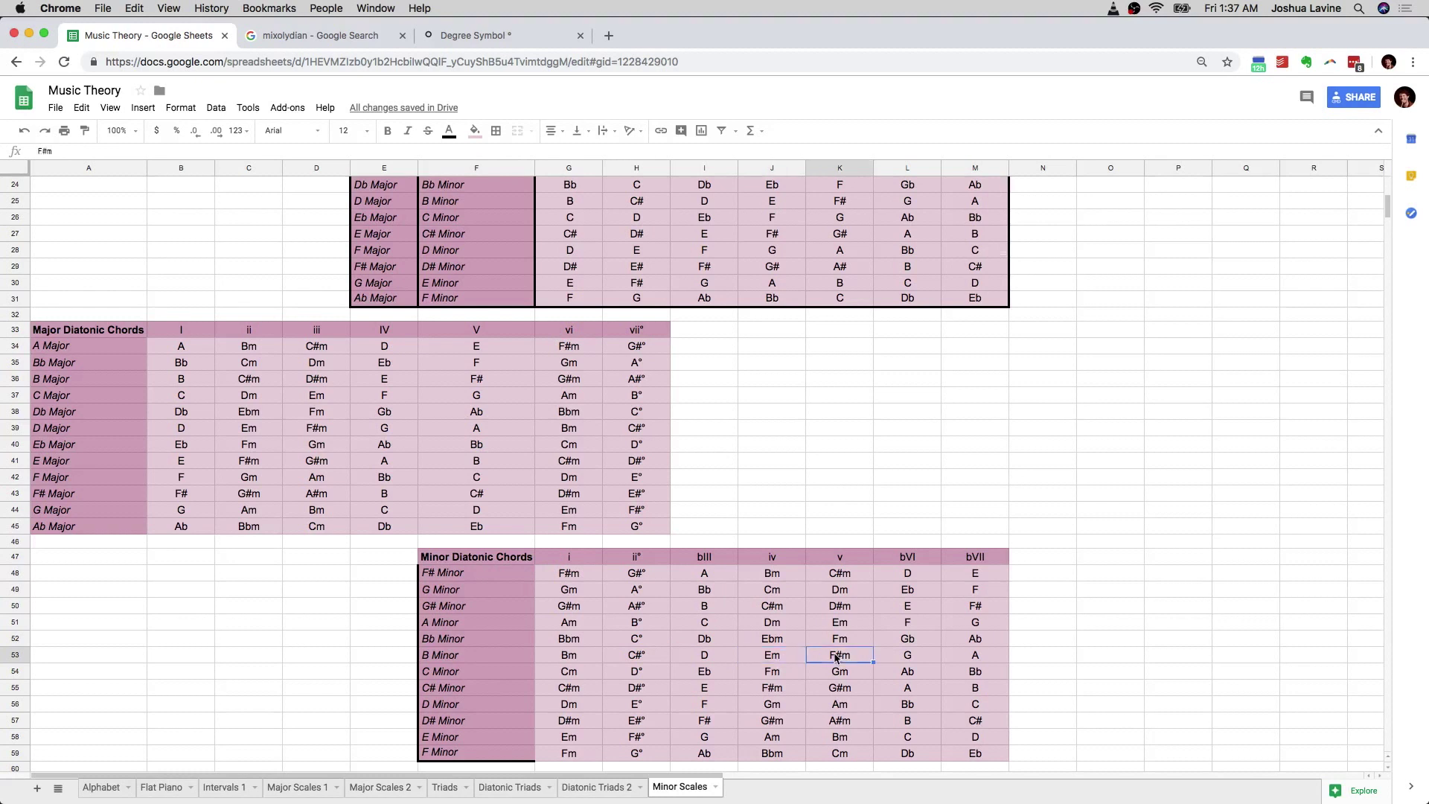
pyautogui.click(909, 661)
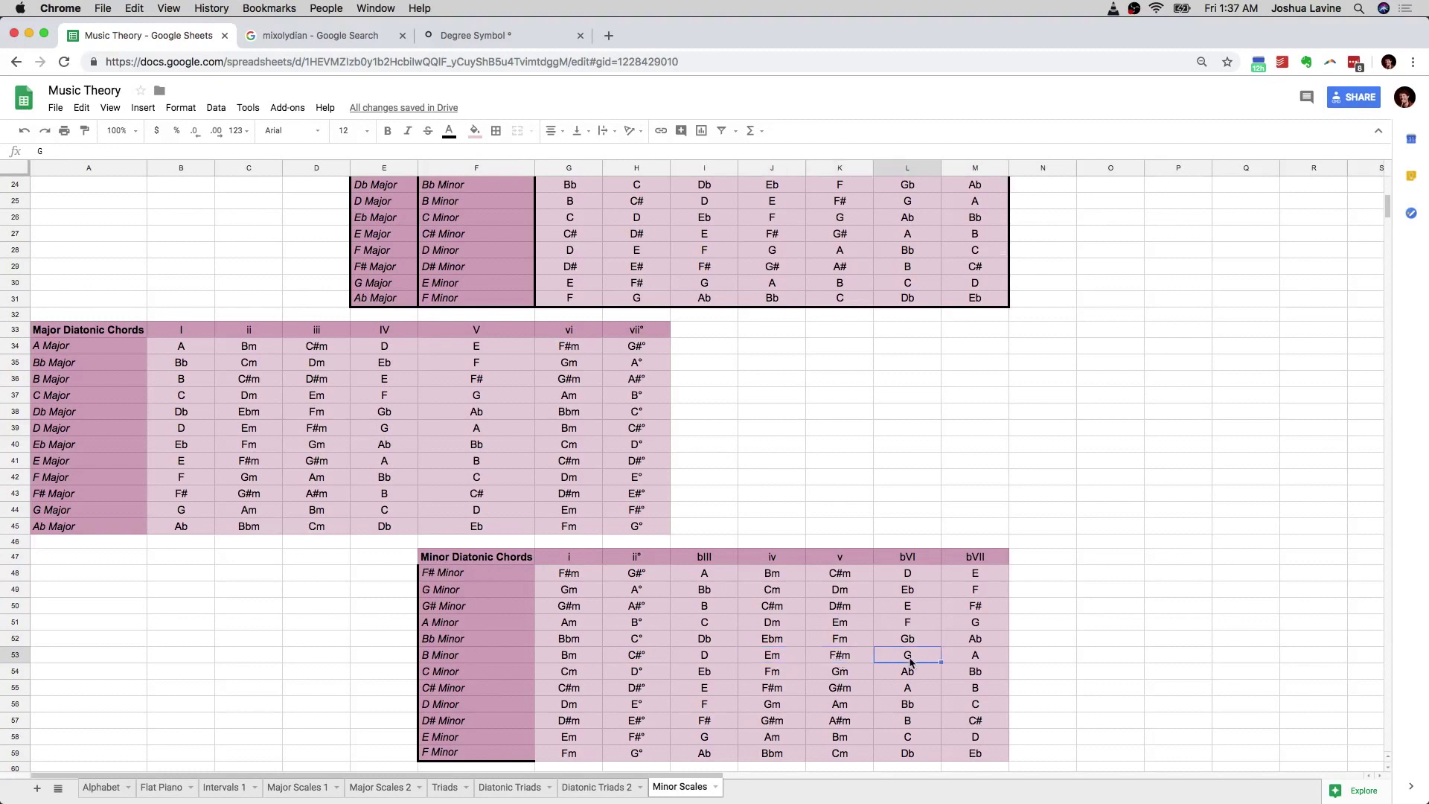
pyautogui.click(961, 660)
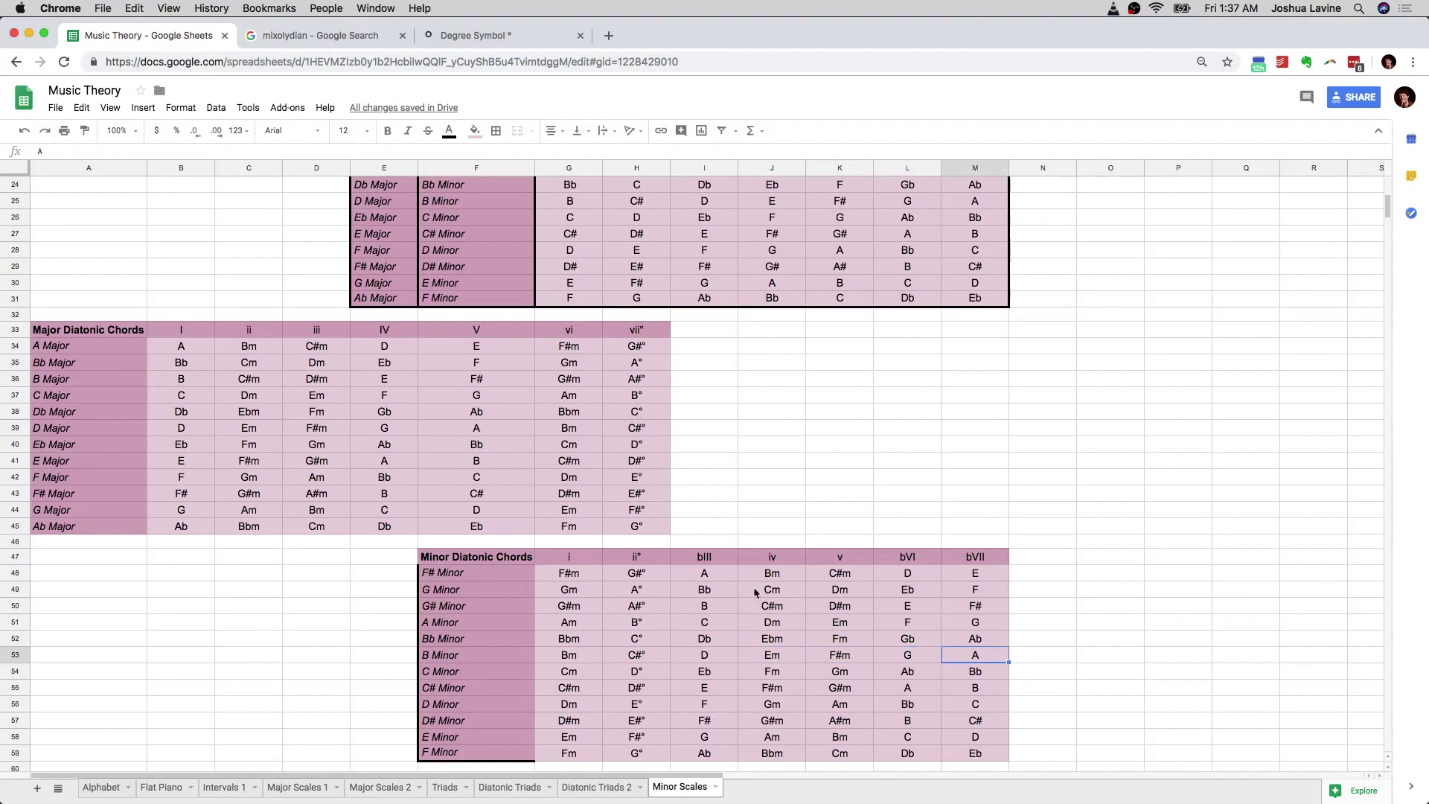
# - Examine the bIII and bVII columns of the Minor Diatonic Chords table
pyautogui.moveTo(716, 559); pyautogui.dragTo(714, 690)
pyautogui.moveTo(996, 557); pyautogui.dragTo(998, 661)
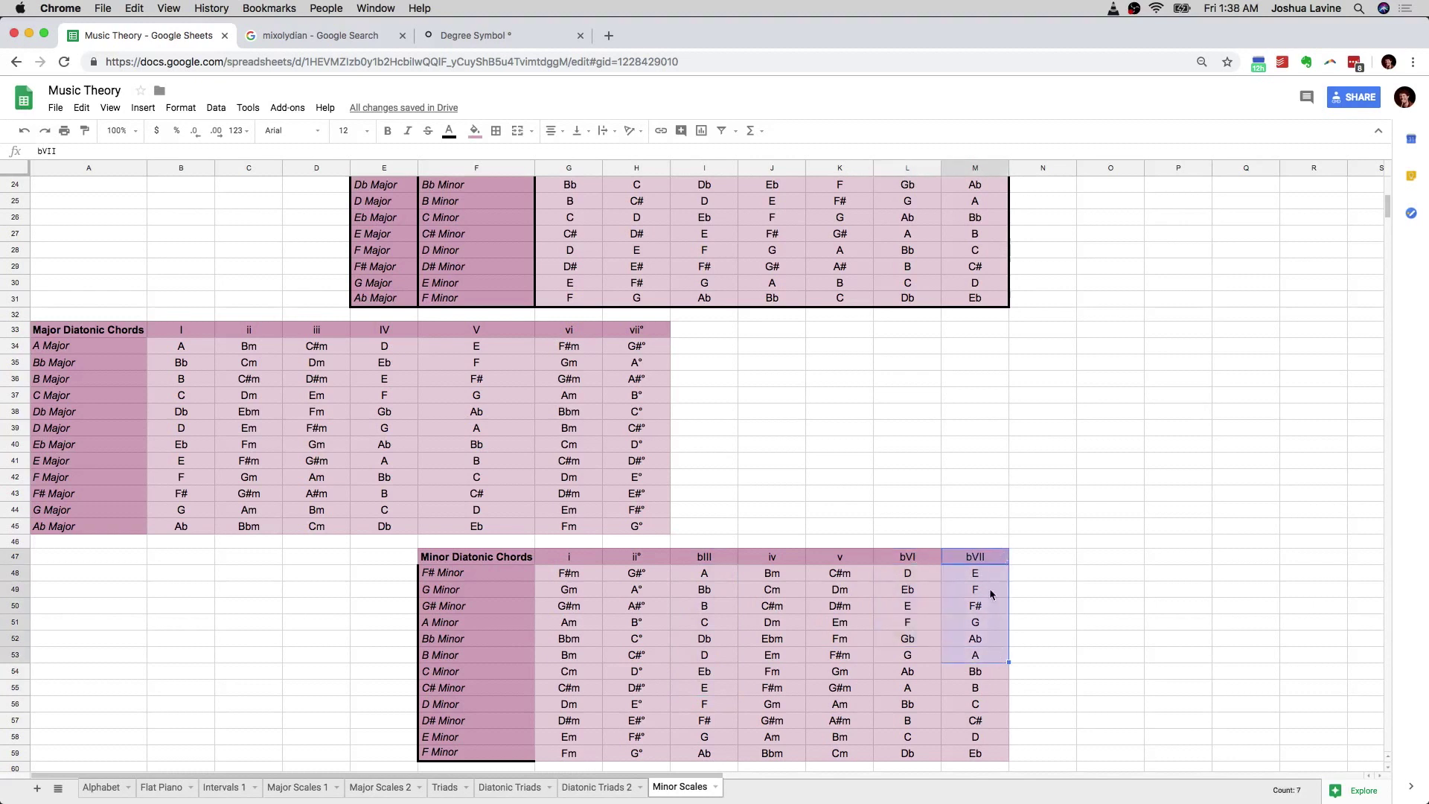
pyautogui.click(669, 621)
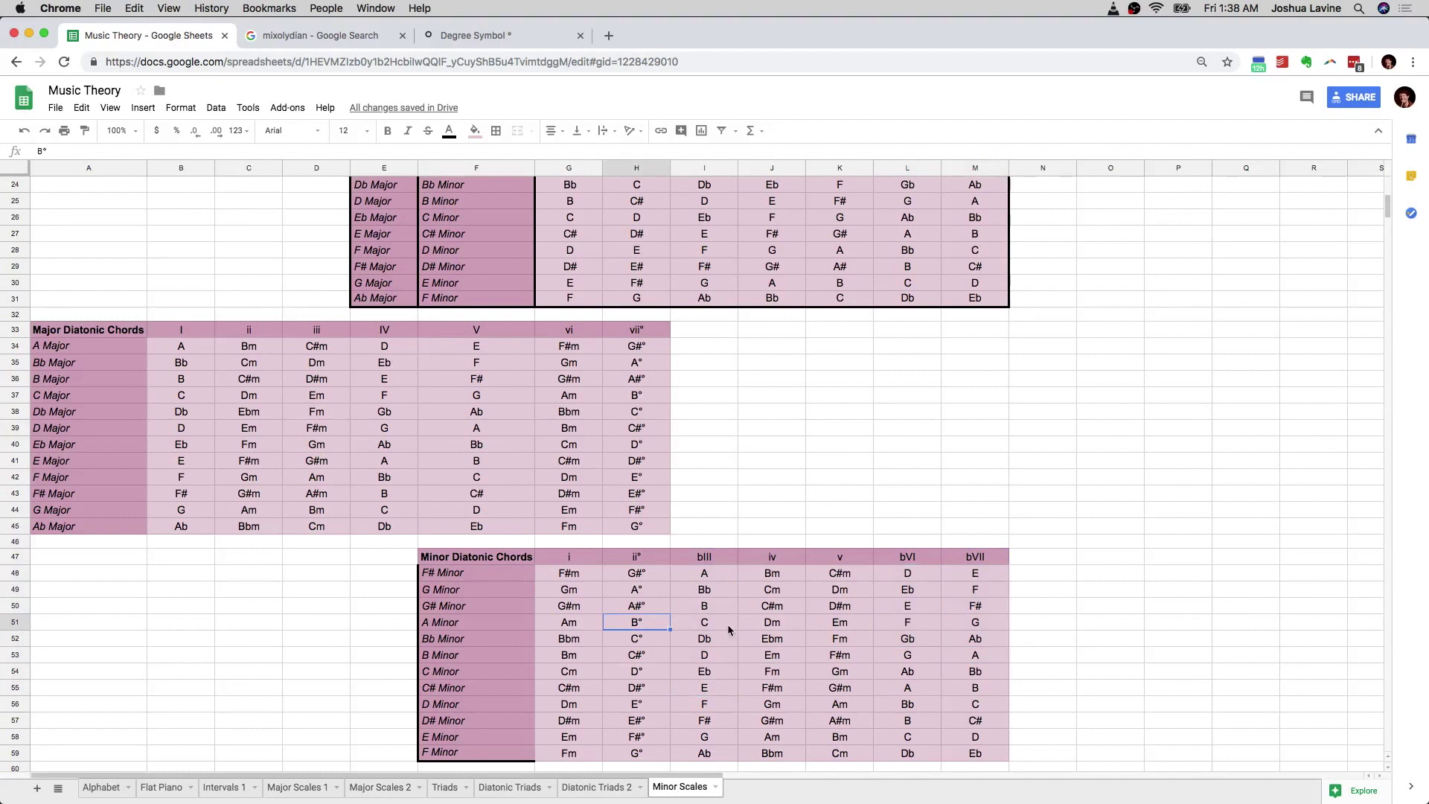
# - Compare the F# Minor and A Major row labels, and copy the A Major chord row A34:H34 to O33
pyautogui.click(484, 574)
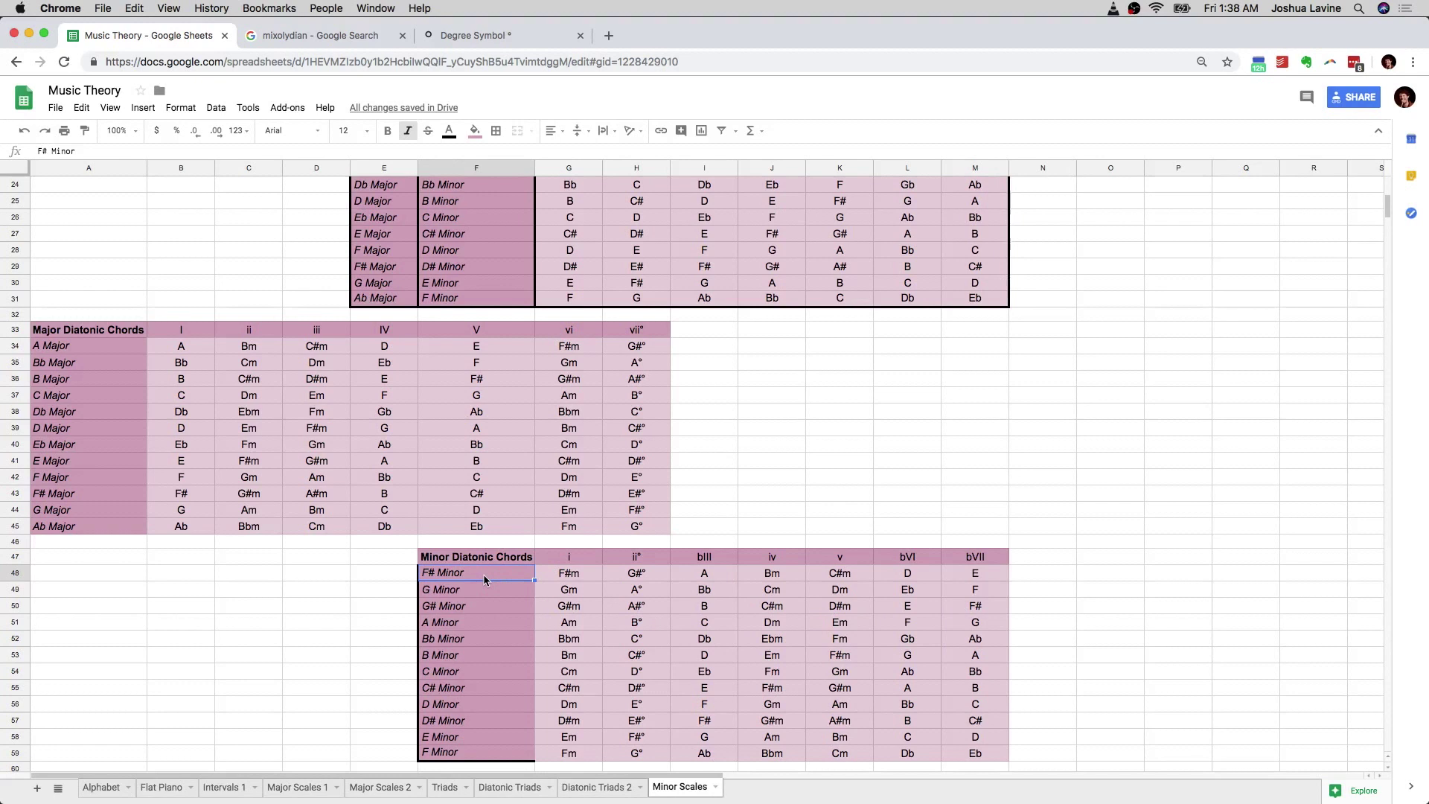
pyautogui.click(103, 348)
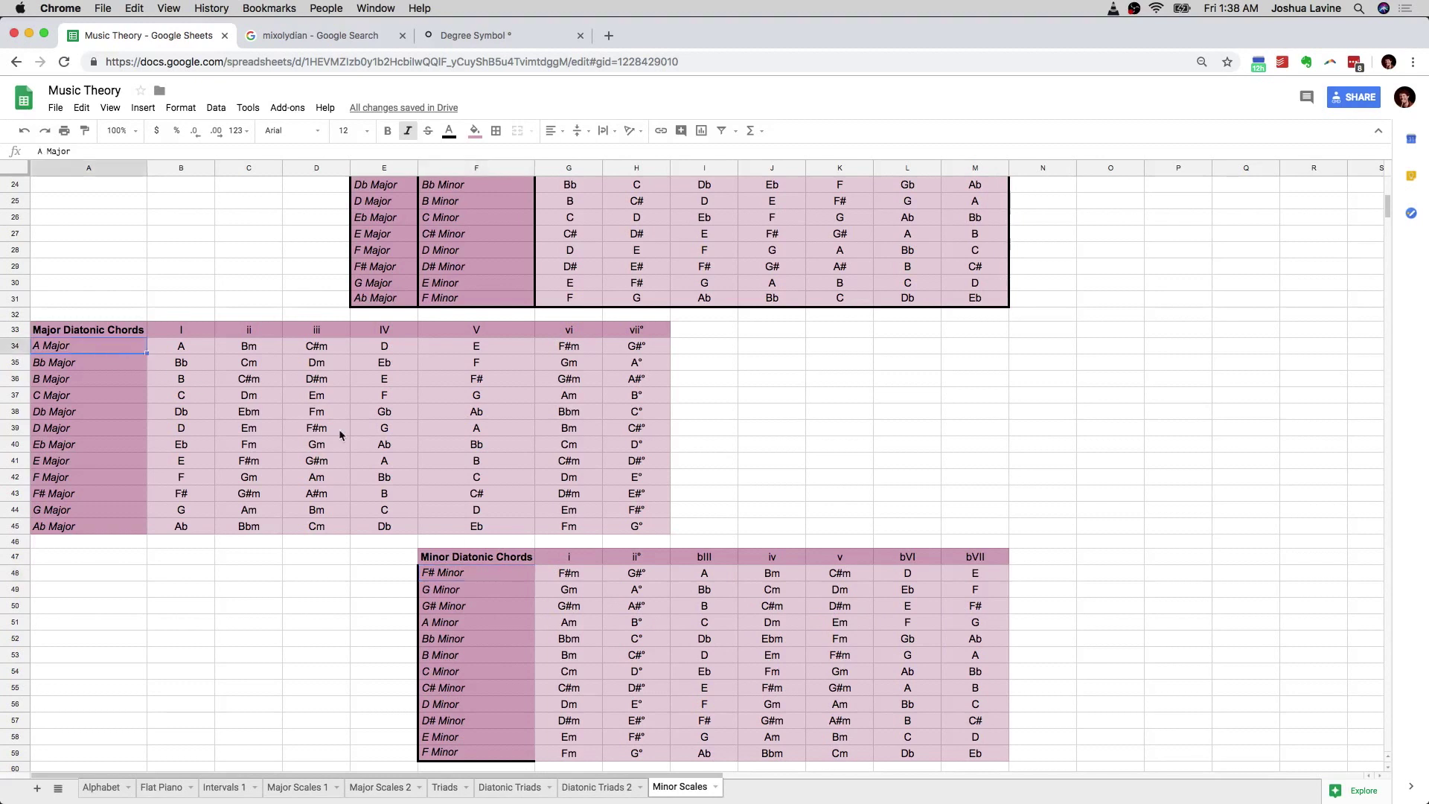
pyautogui.click(489, 575)
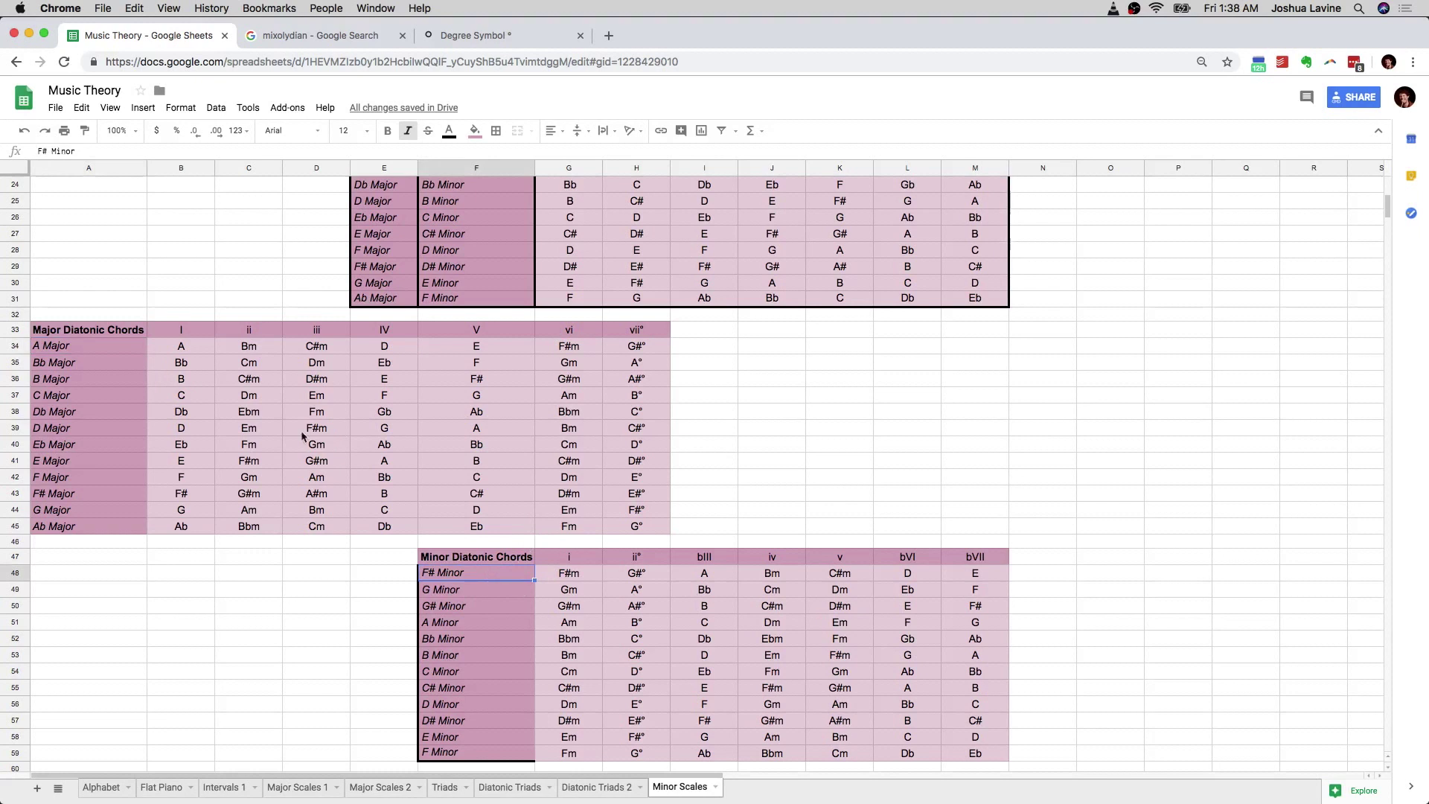
pyautogui.click(190, 344)
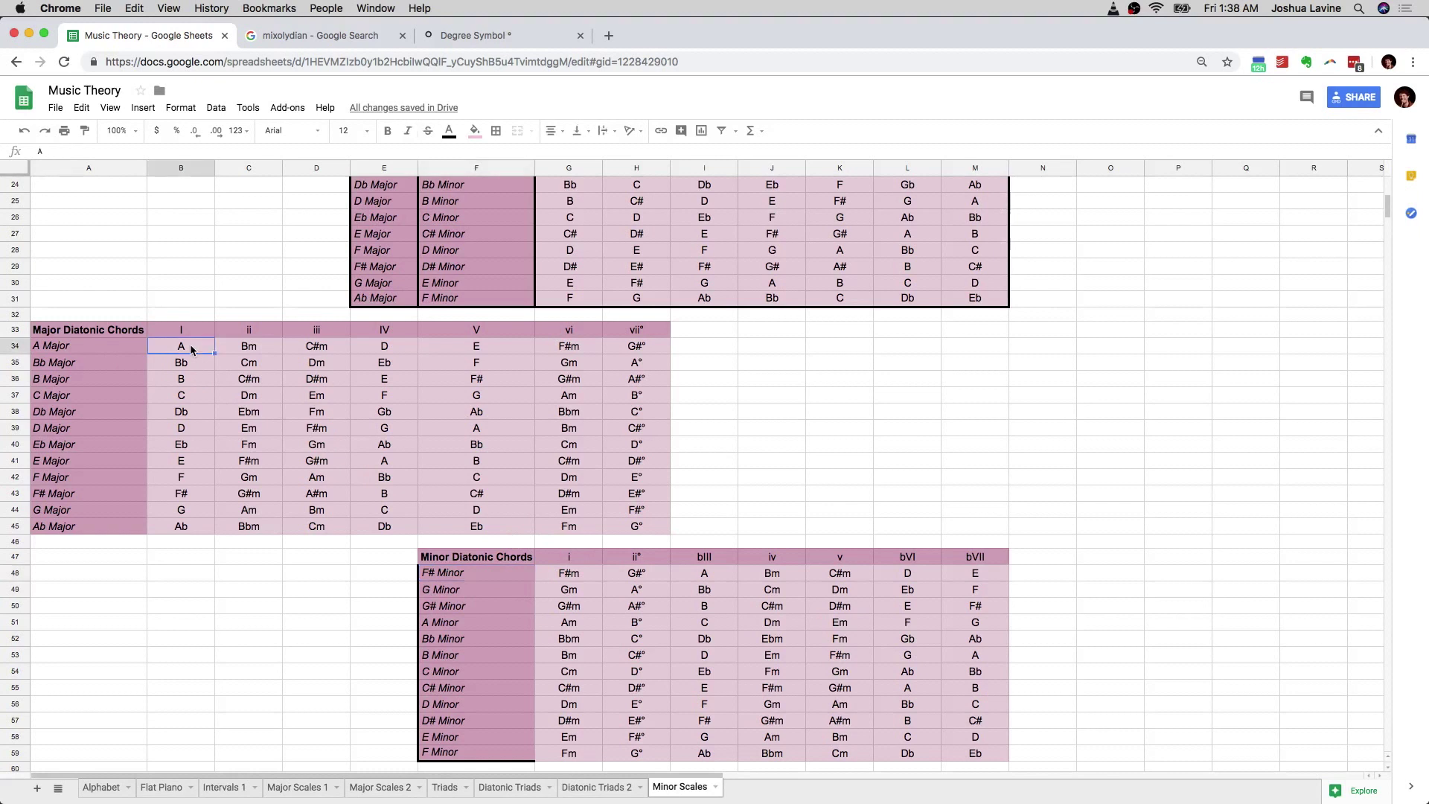
pyautogui.moveTo(134, 343); pyautogui.dragTo(636, 347)
pyautogui.press('super+c')
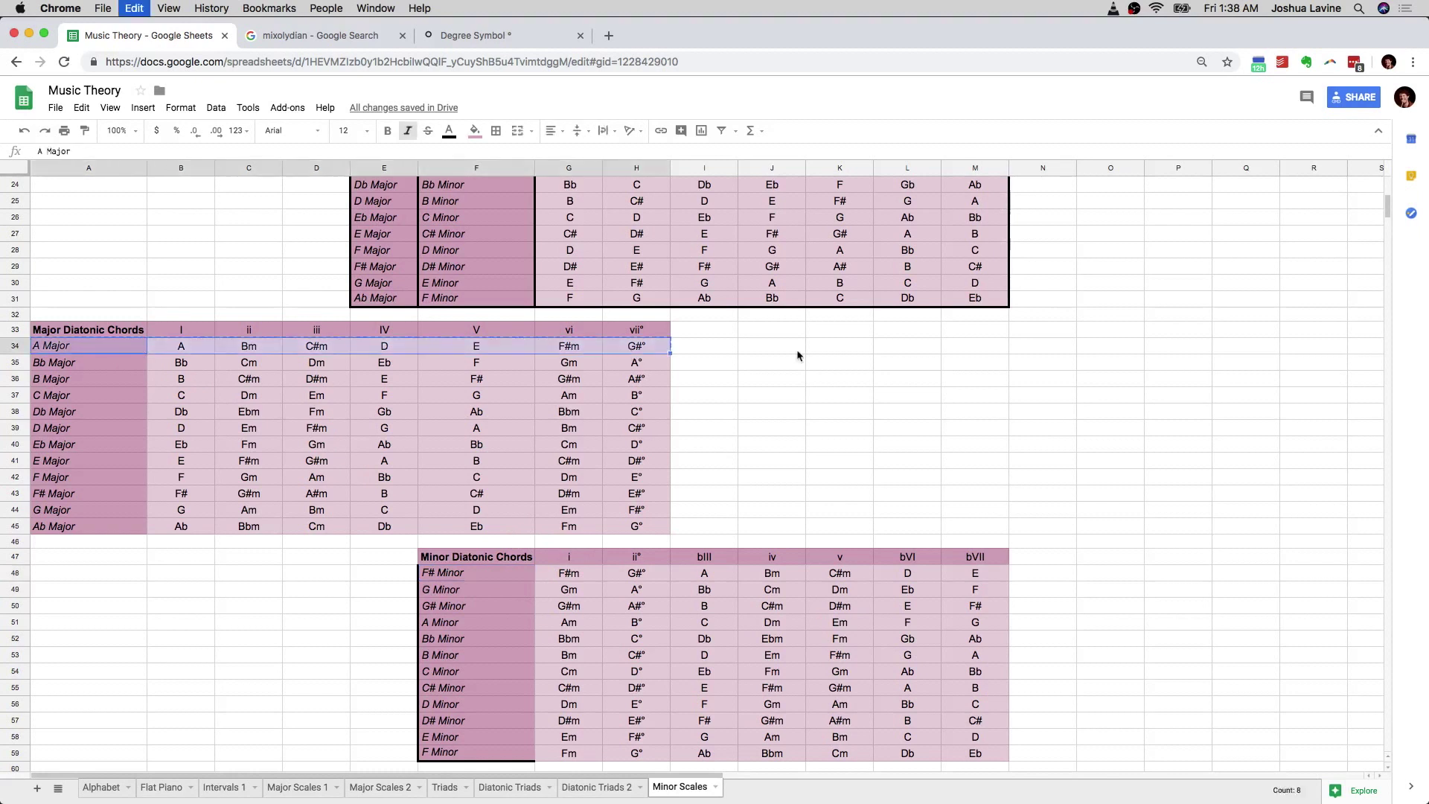
pyautogui.click(1100, 332)
pyautogui.press('super+v')
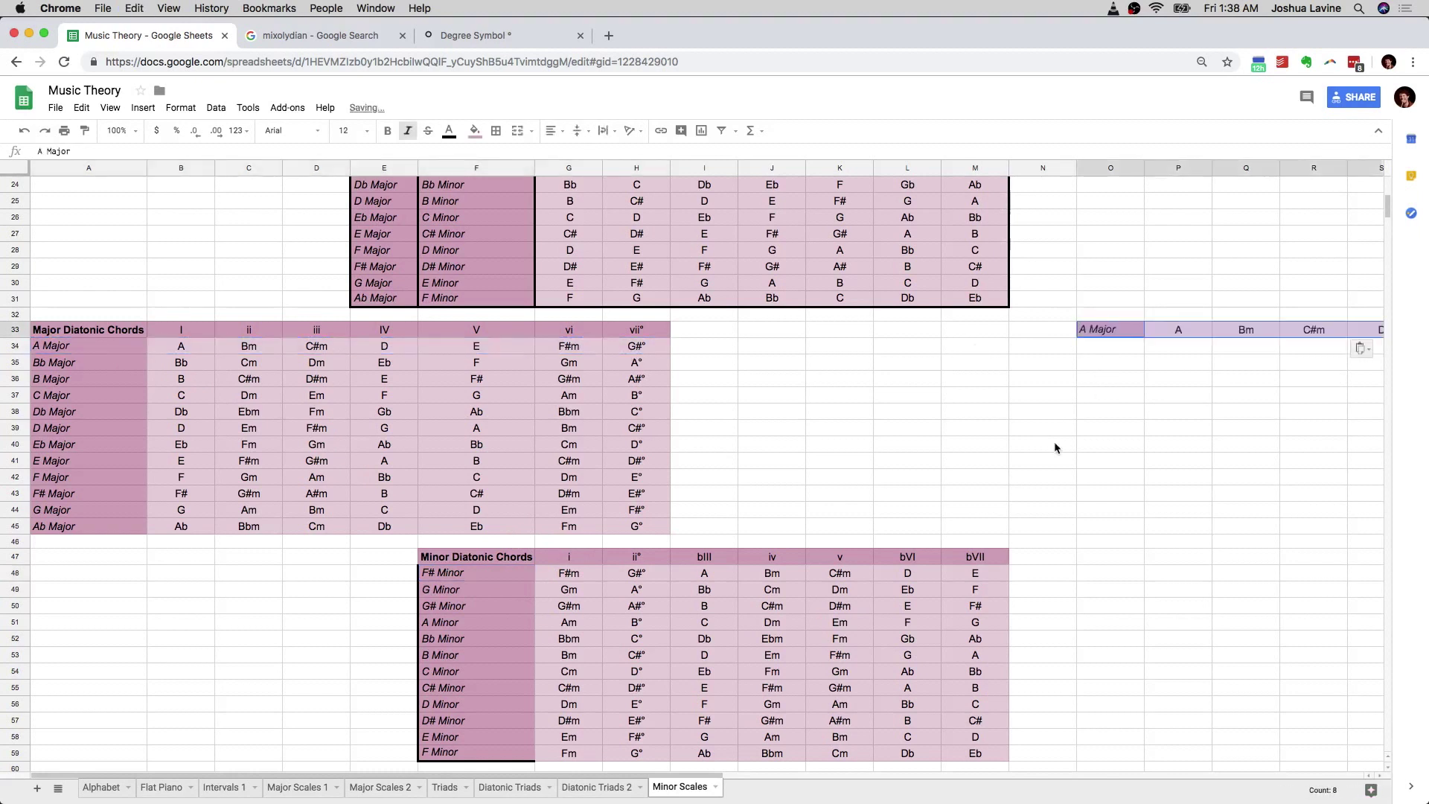
# - Copy the F# Minor chord row F48:M48 to O34, directly below the copied A Major row
pyautogui.hscroll(5, 1050, 447)
pyautogui.click(192, 575)
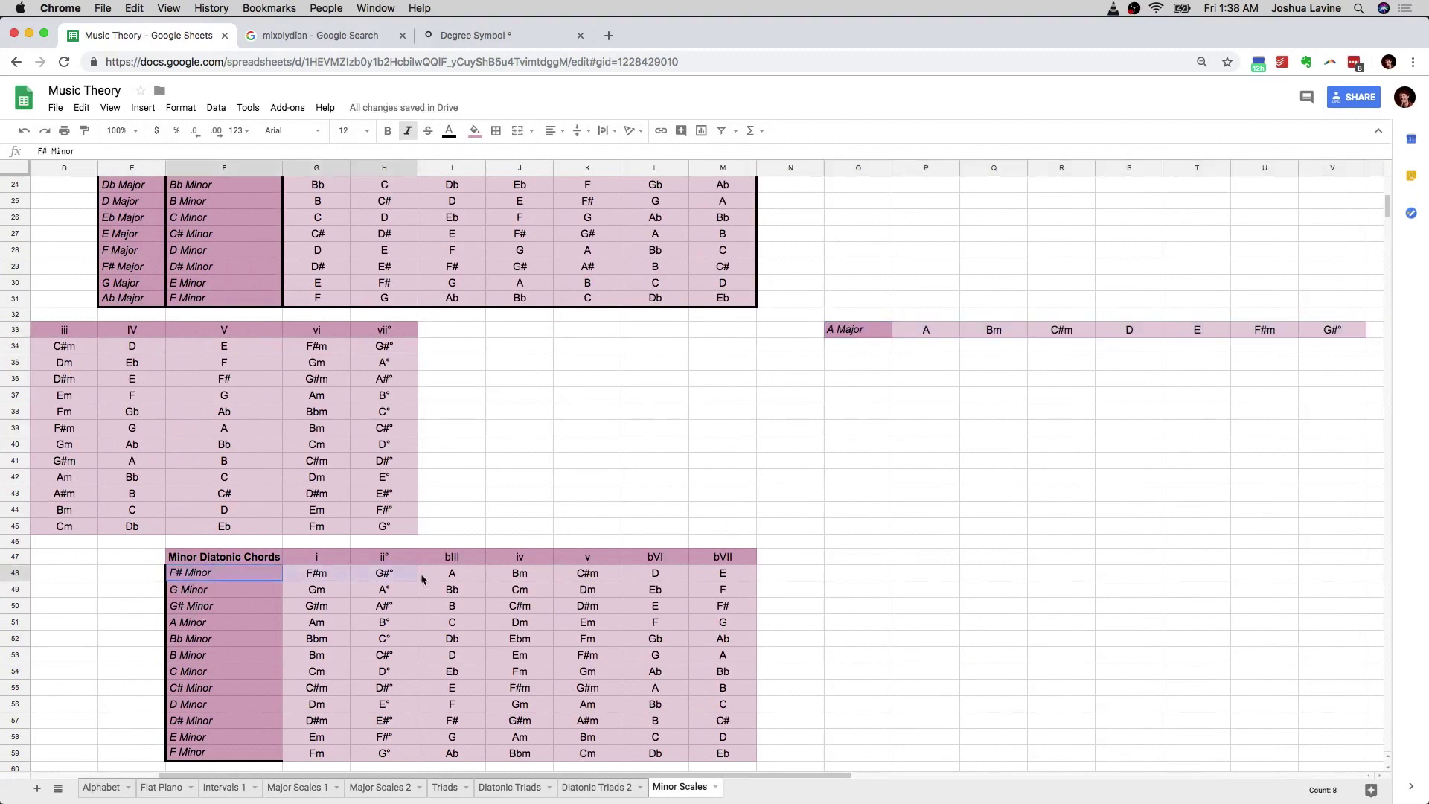
pyautogui.press('super+c')
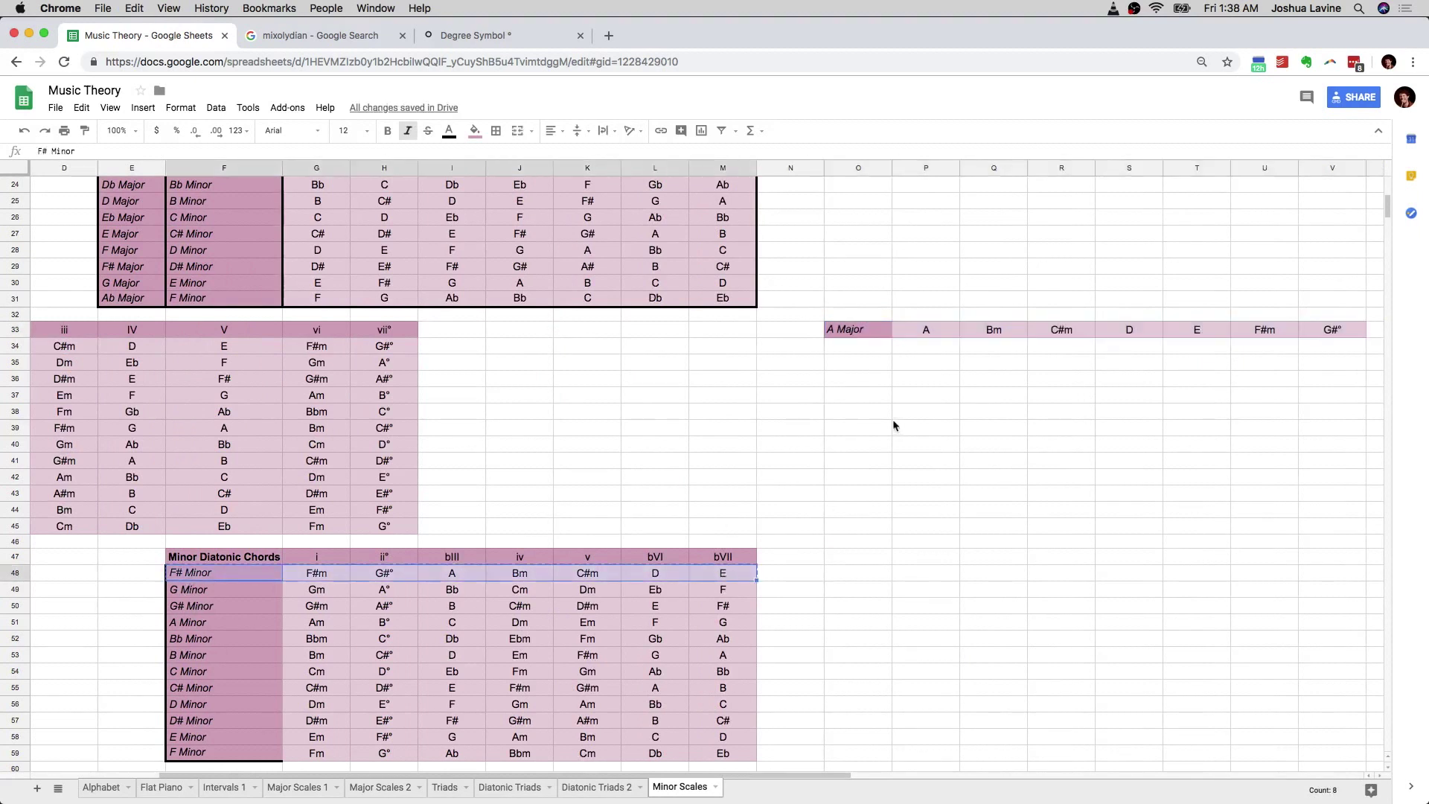
pyautogui.click(853, 352)
pyautogui.press('super+v')
pyautogui.hscroll(5, 894, 427)
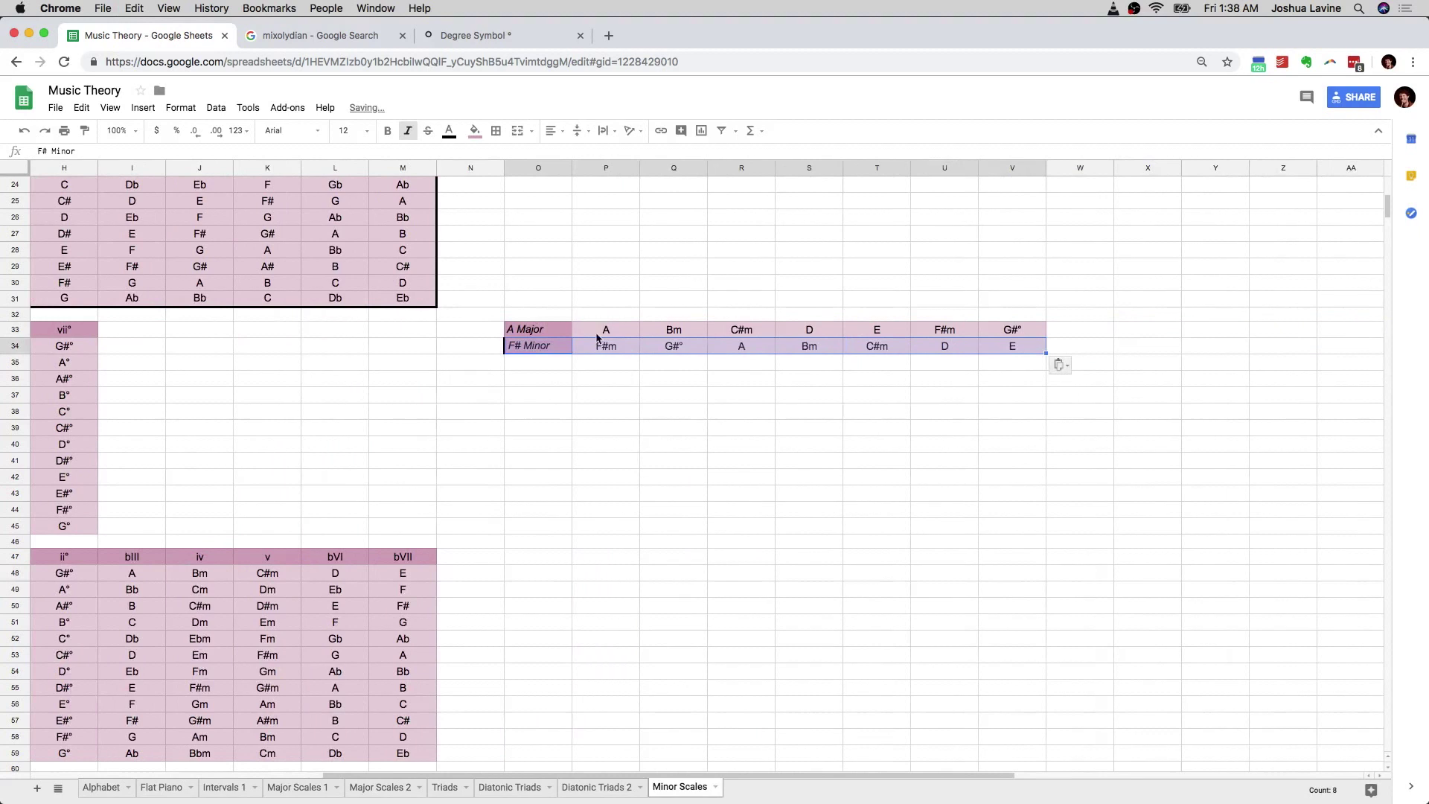
# - Move the copied F# Minor row to start at T34 so its F#m chord lines up under F#m in A Major
pyautogui.moveTo(550, 356); pyautogui.dragTo(826, 345)
pyautogui.hscroll(1, 950, 367)
pyautogui.click(852, 368)
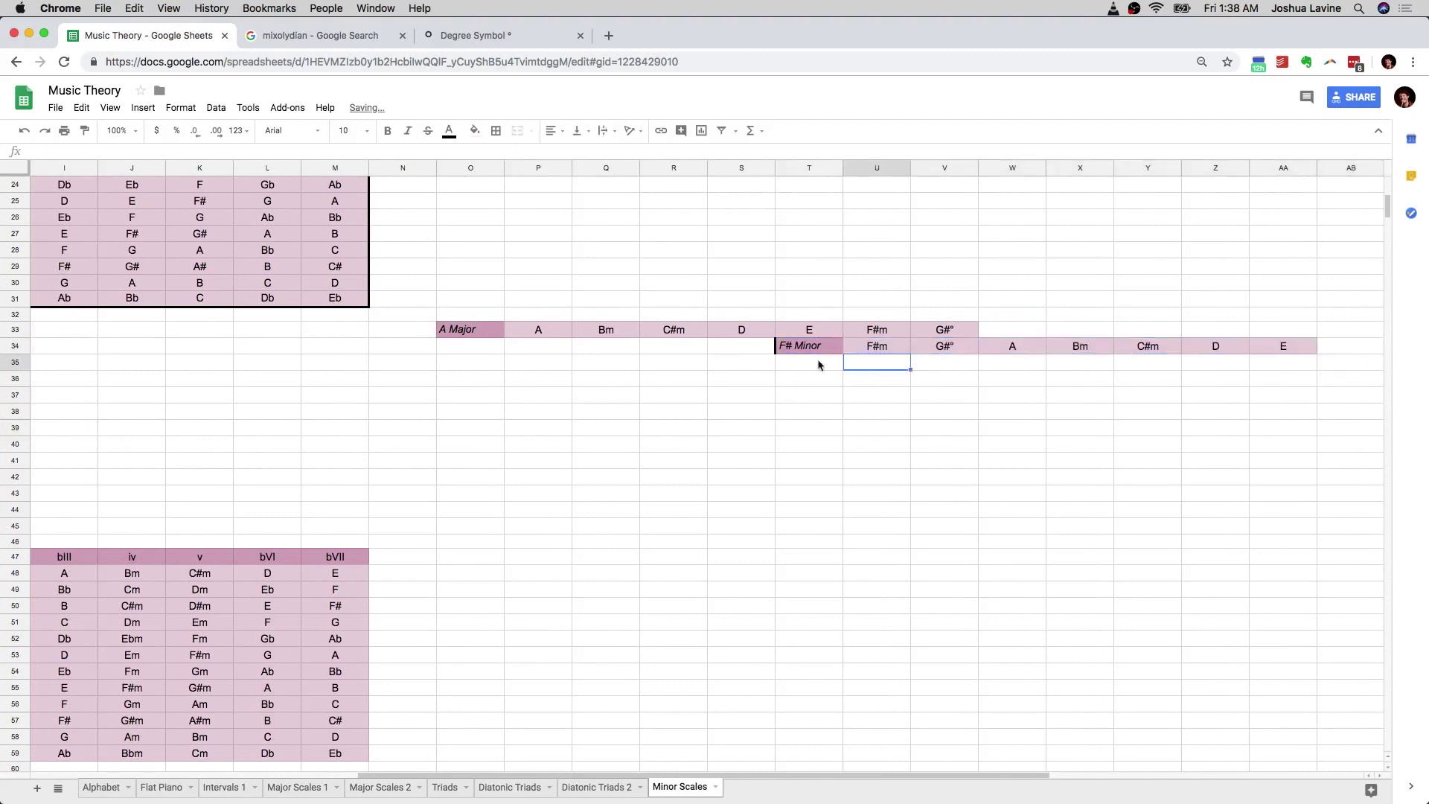
# - Repeat the A Major chords P33:V33 from W33 onward so the row extends above the full F# Minor row
pyautogui.moveTo(533, 332); pyautogui.dragTo(947, 332)
pyautogui.hotkey('ctrl', 'c')
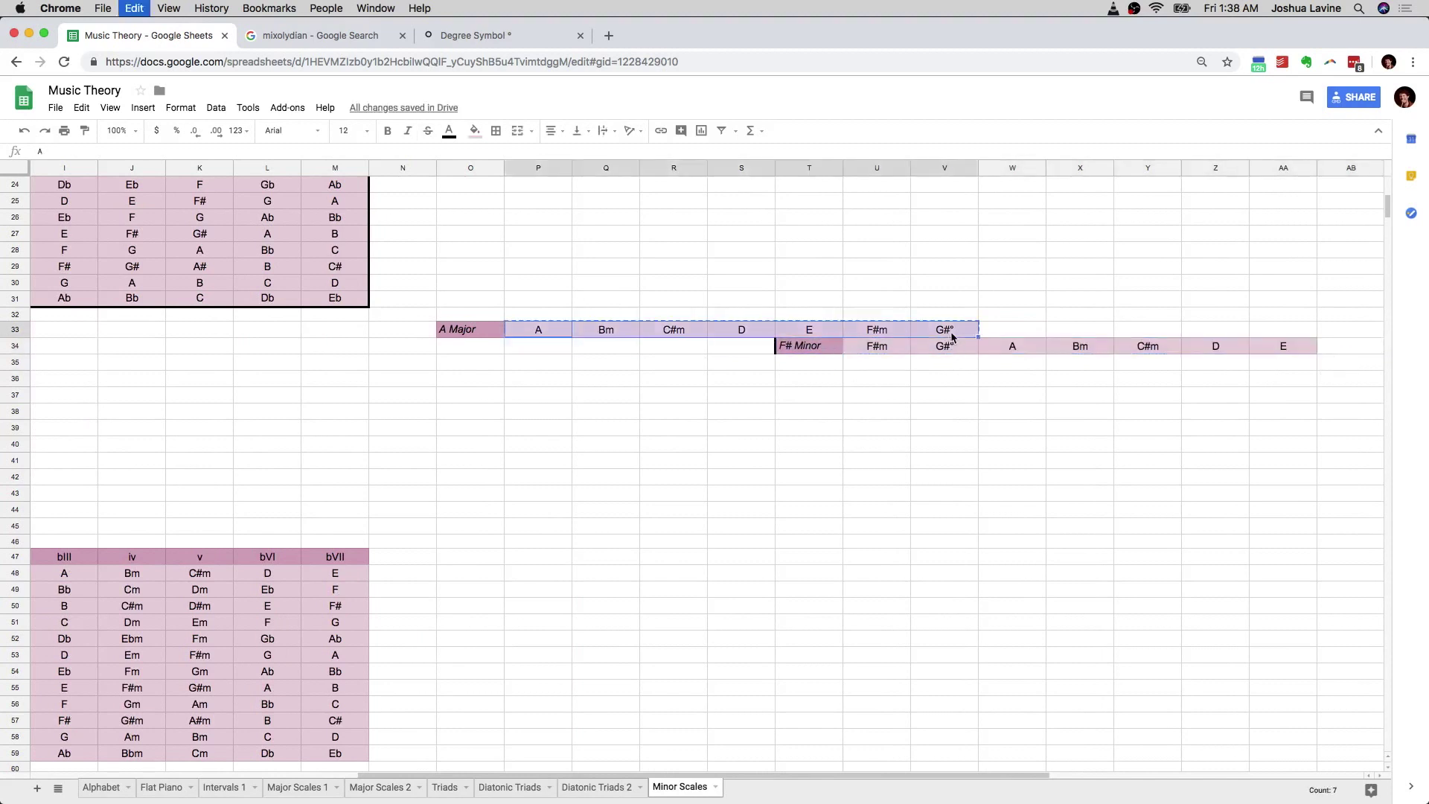
pyautogui.click(1005, 328)
pyautogui.hotkey('ctrl', 'v')
pyautogui.click(987, 368)
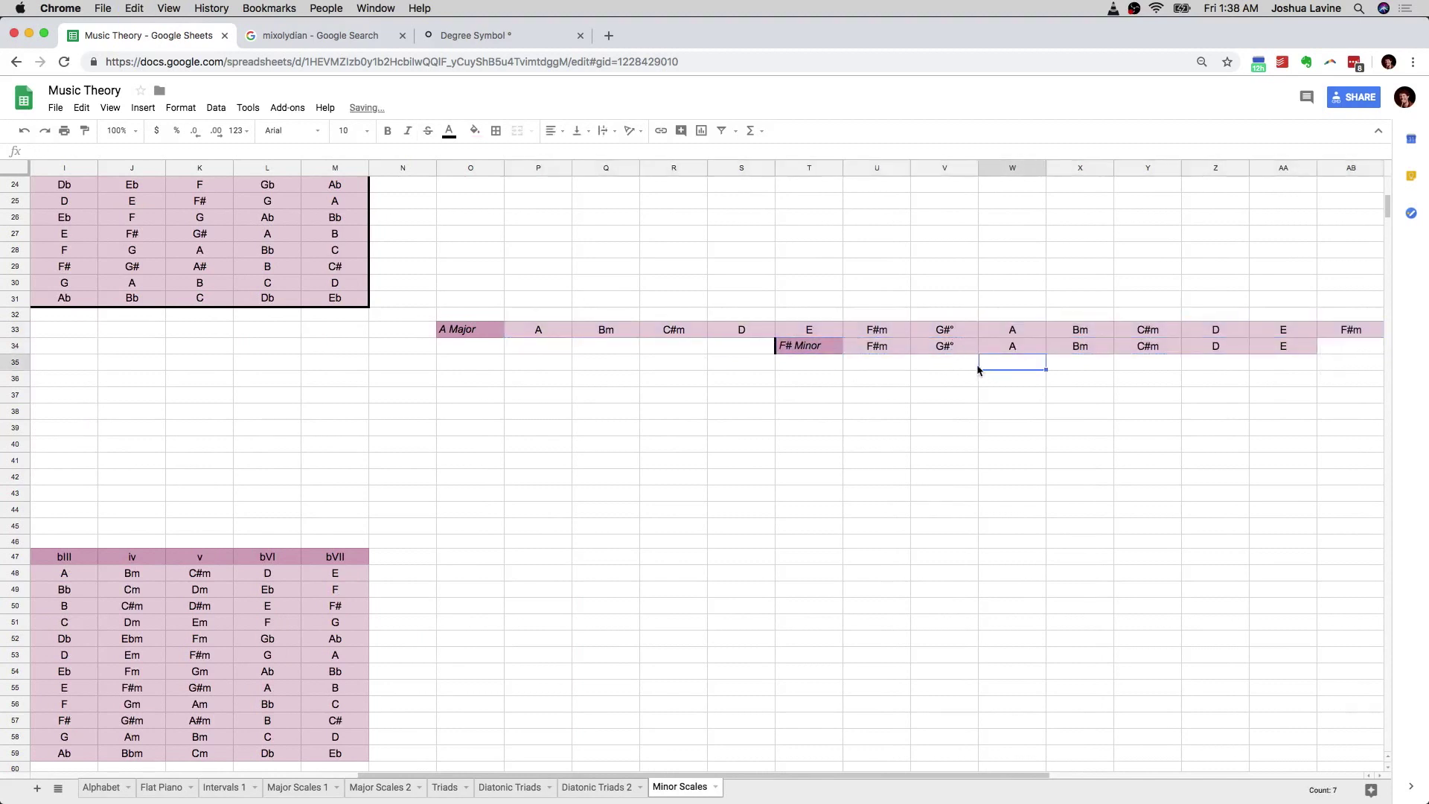
# - Compare the A Major chords in P33:V33 with the aligned F# Minor chords in U33:AA34, and select both rows O33:AC34
pyautogui.click(538, 329)
pyautogui.hscroll(2, 665, 334)
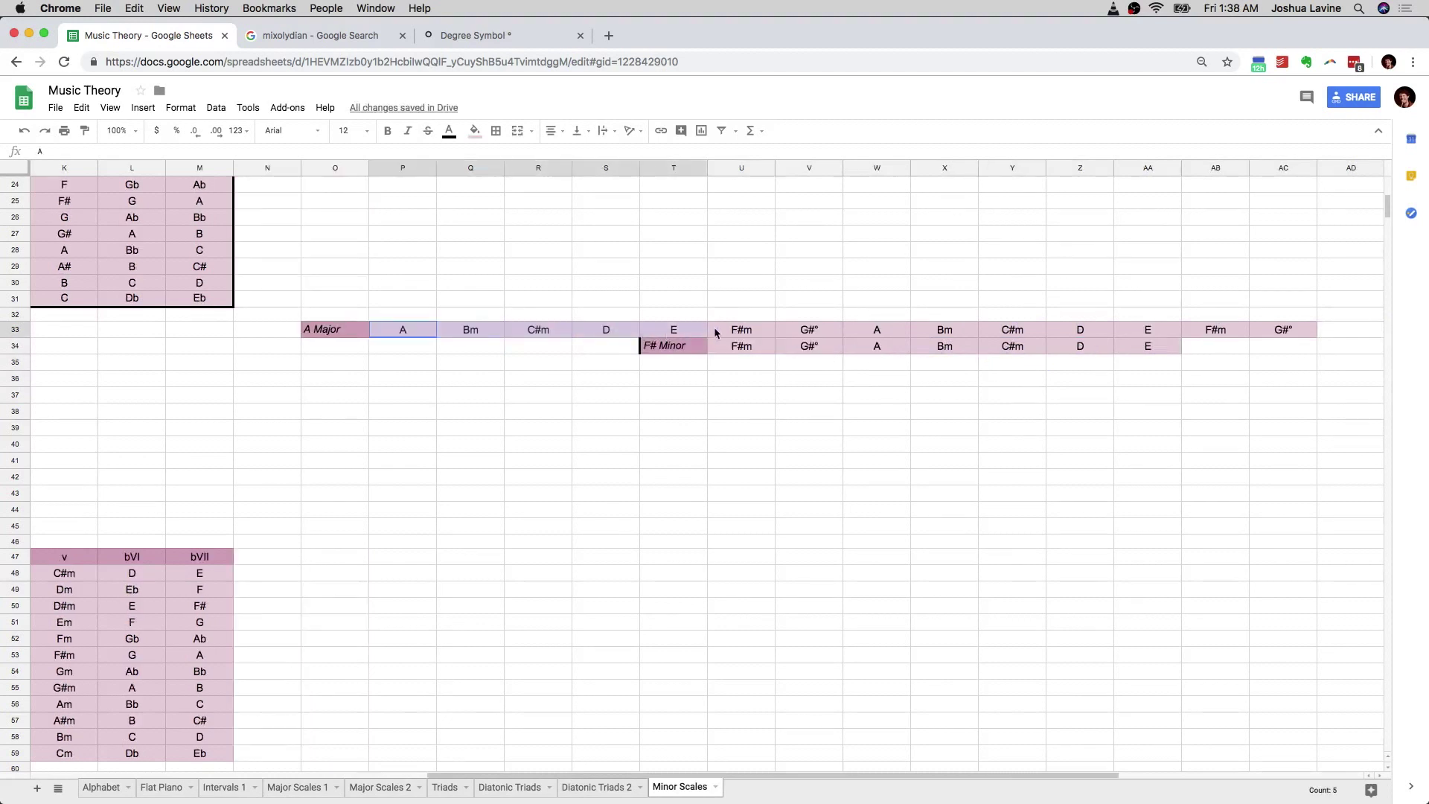
pyautogui.keyDown('shift'); pyautogui.click(810, 333); pyautogui.keyUp('shift')
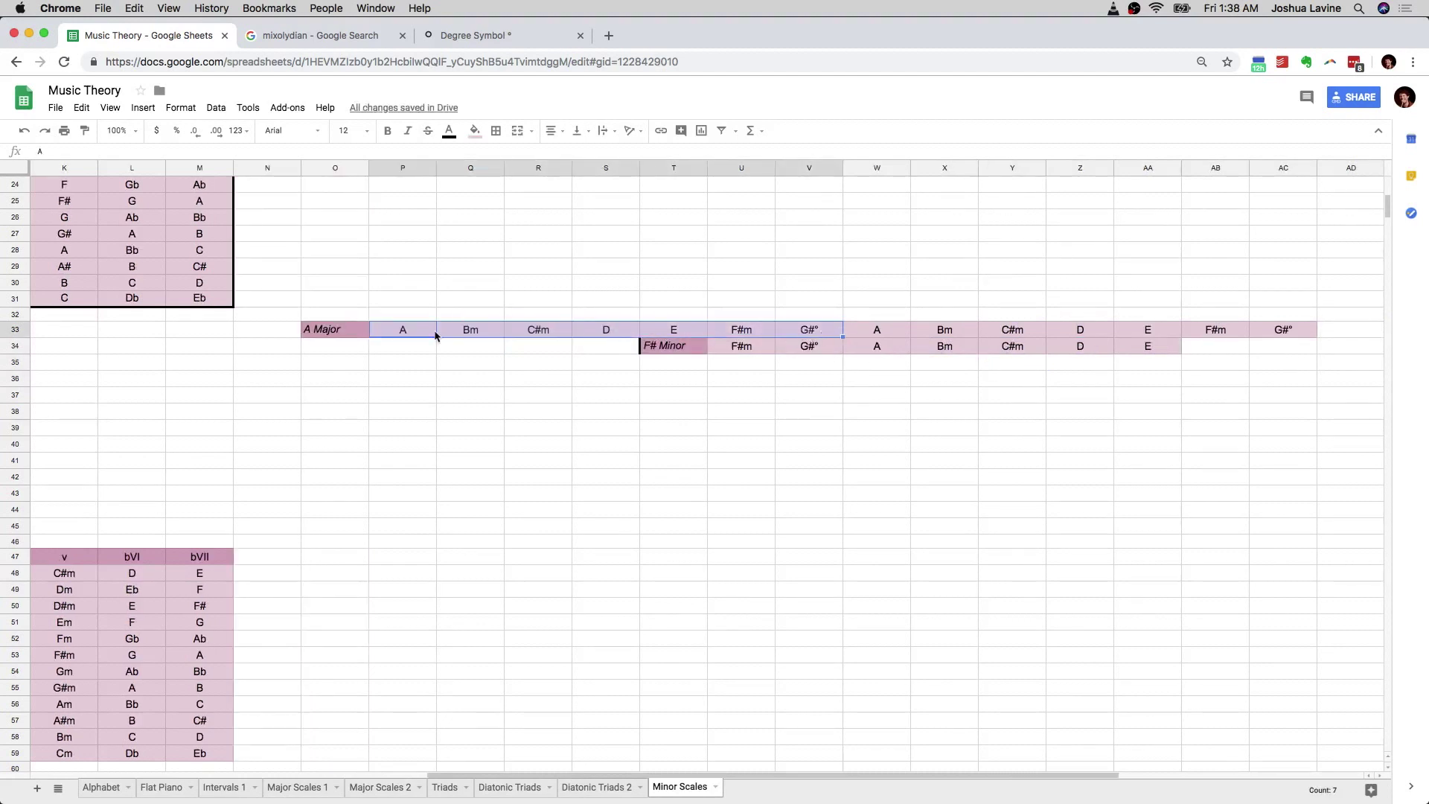
pyautogui.click(879, 330)
pyautogui.moveTo(759, 334); pyautogui.dragTo(1142, 346)
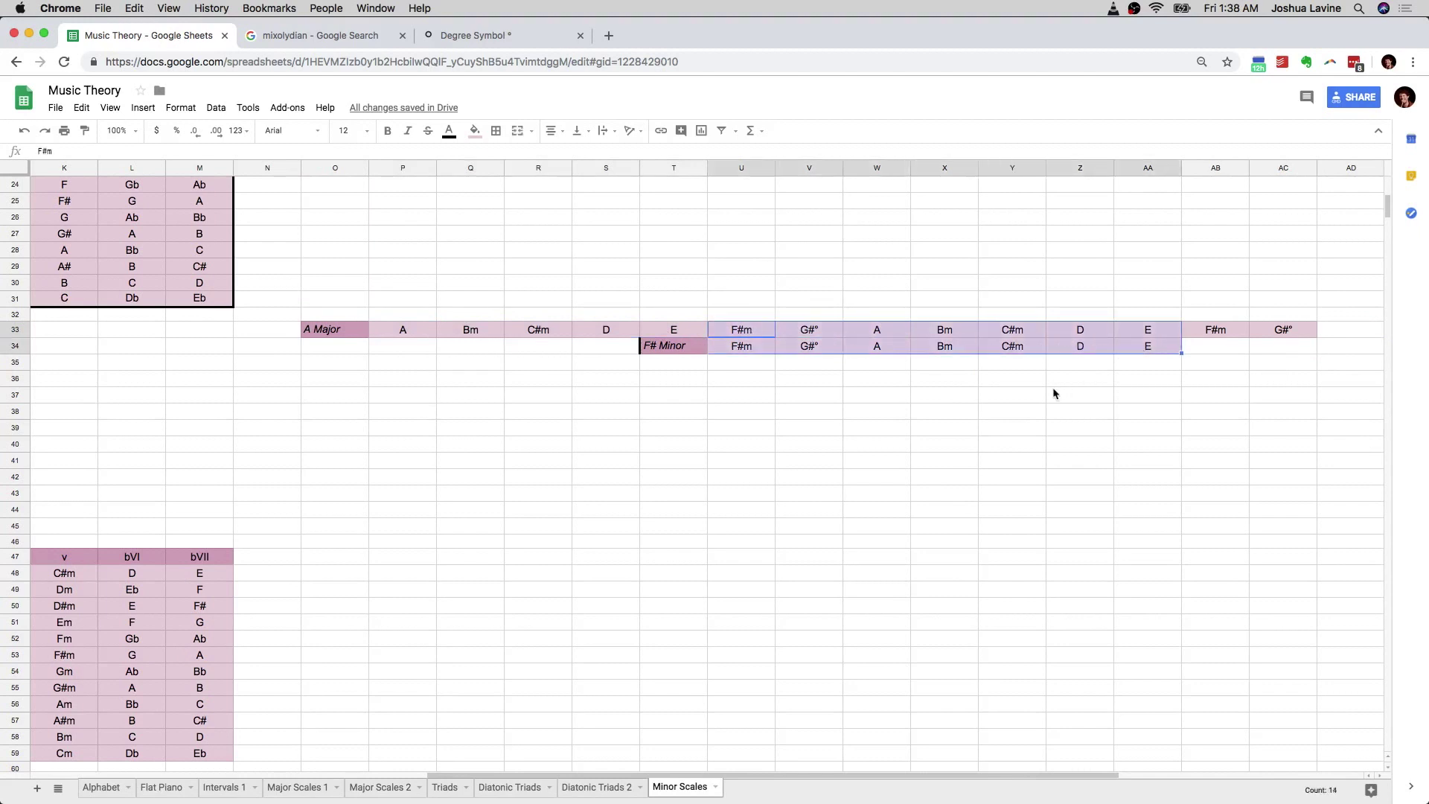
pyautogui.press('super+a')
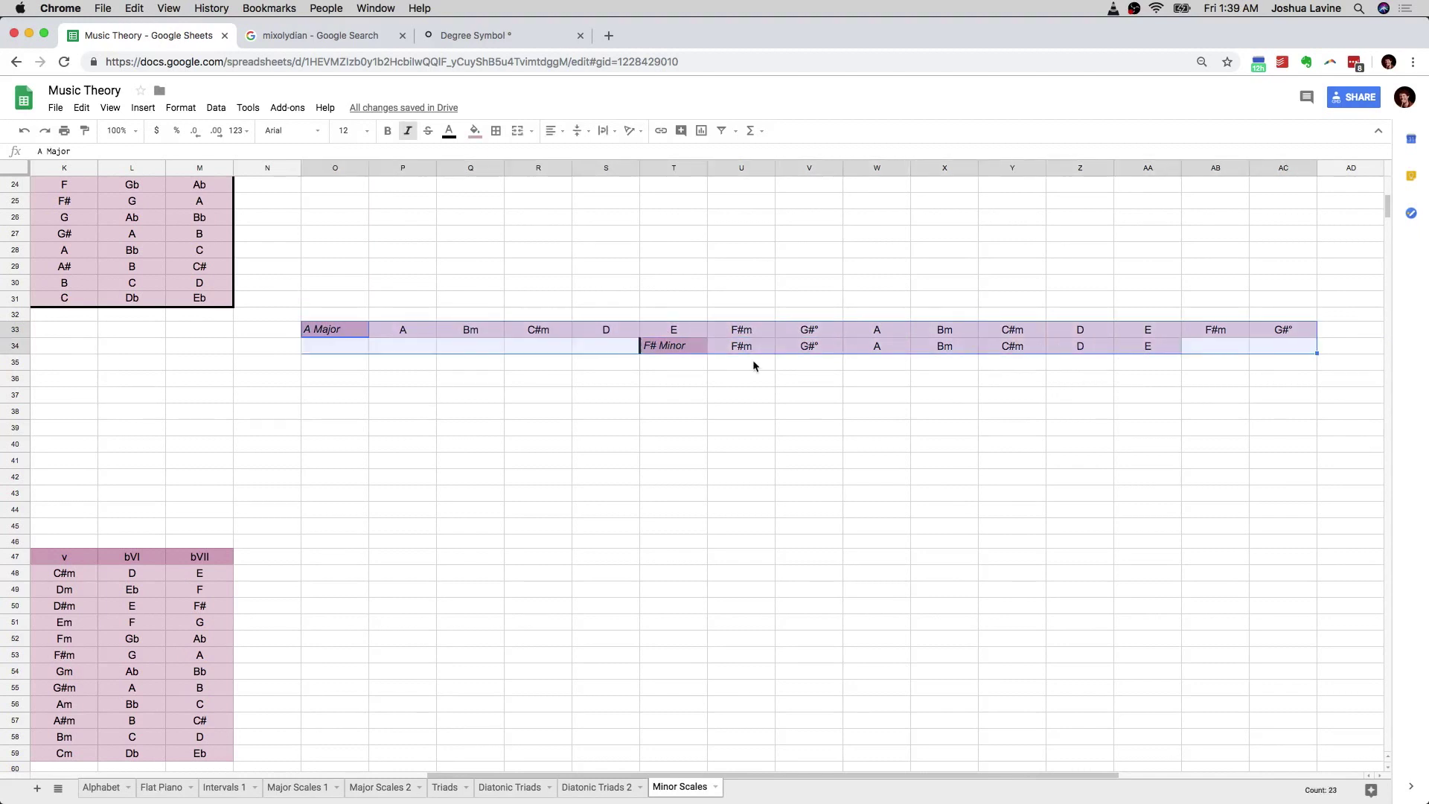